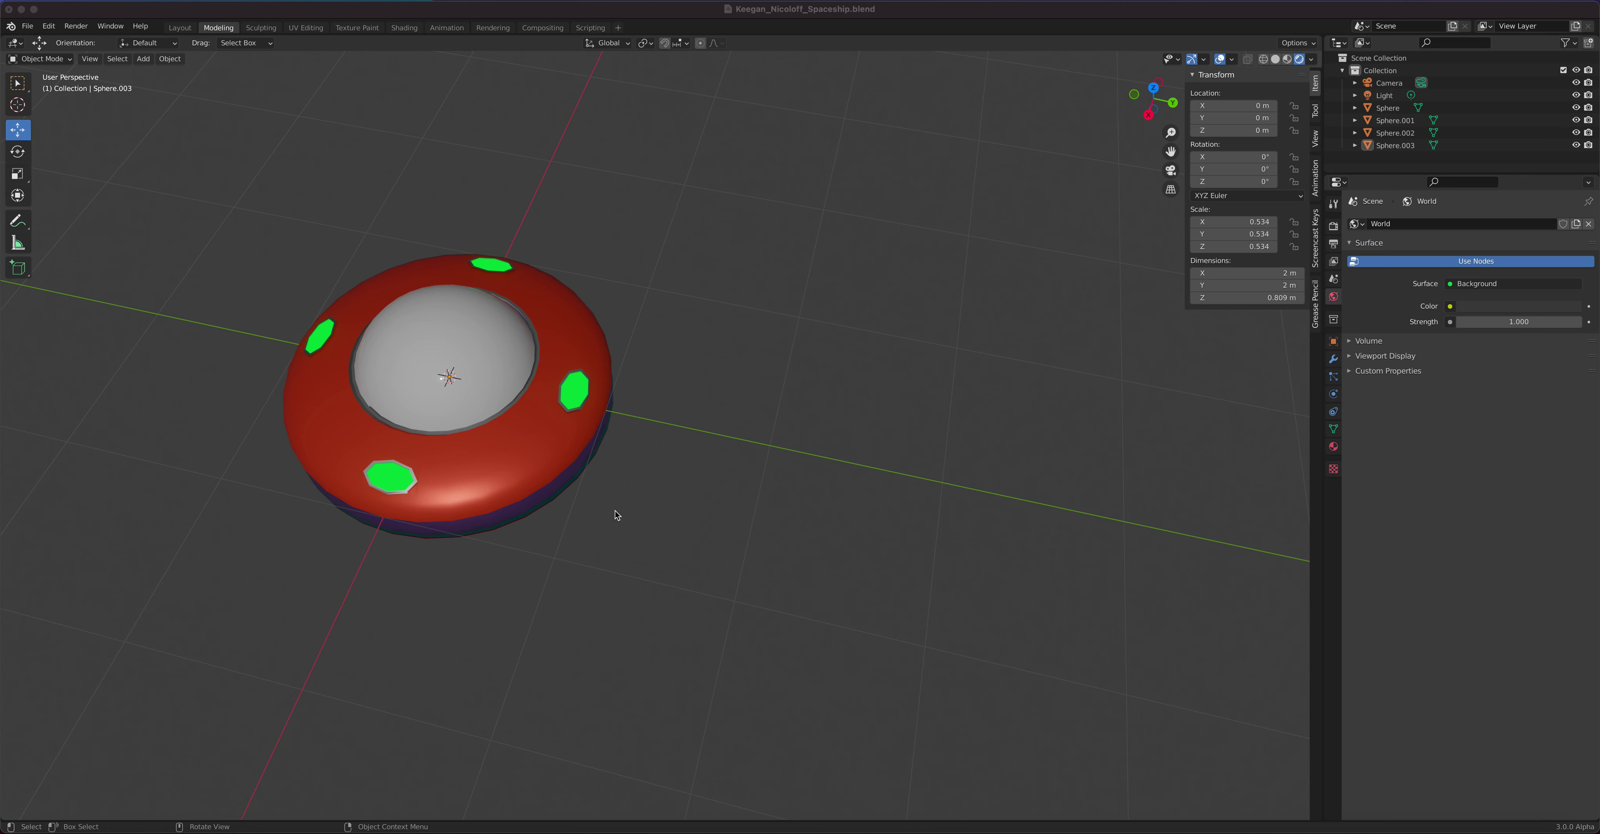
Move the red saucer about 2.84 m along the Y axis, away from the purple one, and copy it
{"action": "left_click", "coordinate": [521, 475]}
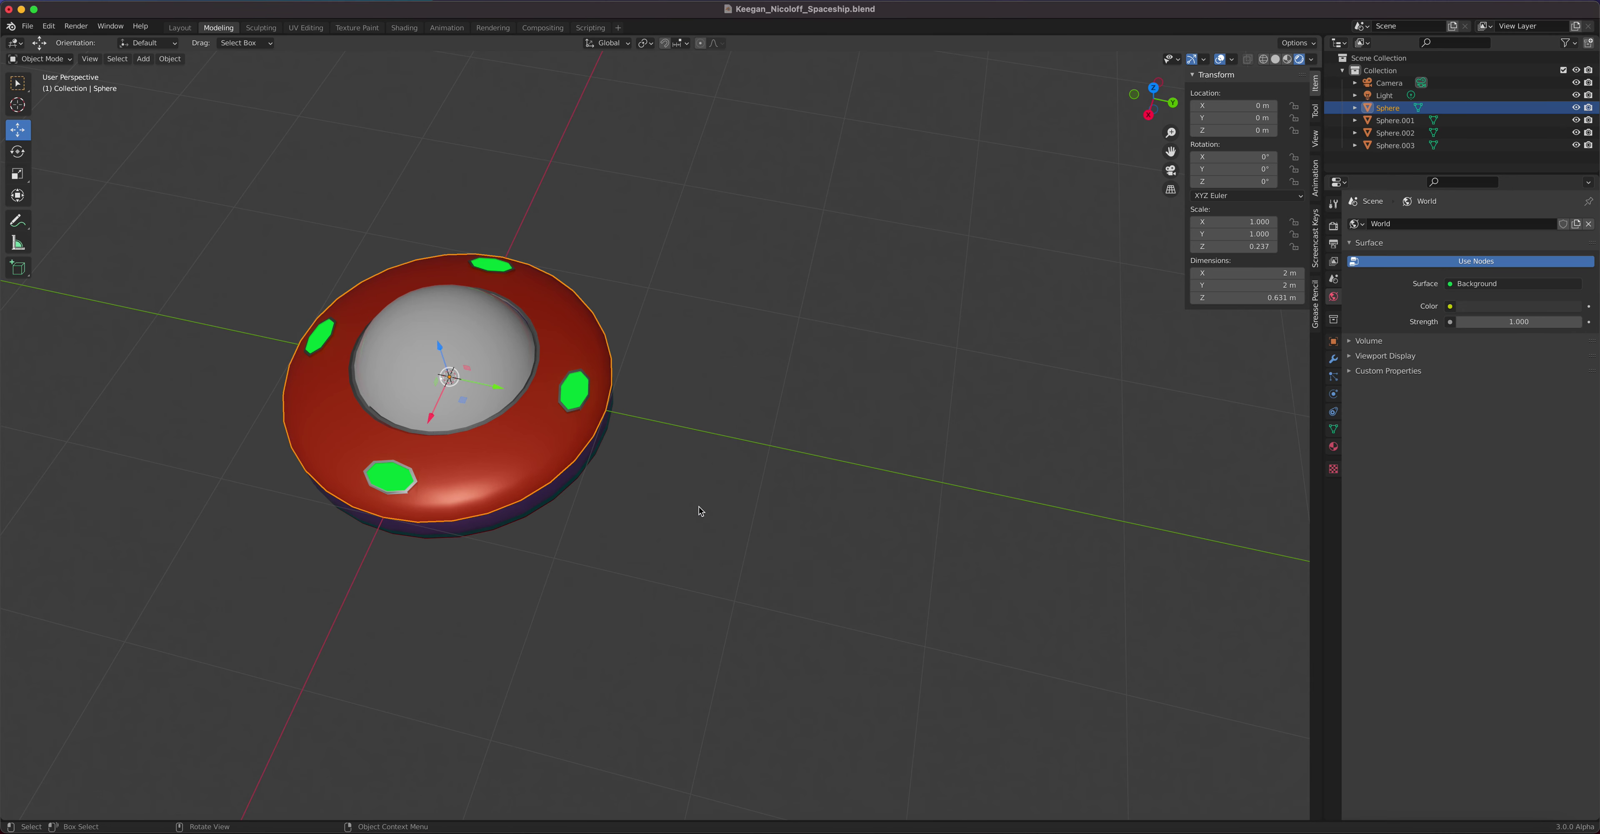
{"action": "left_click_drag", "start_coordinate": [491, 394], "coordinate": [922, 476]}
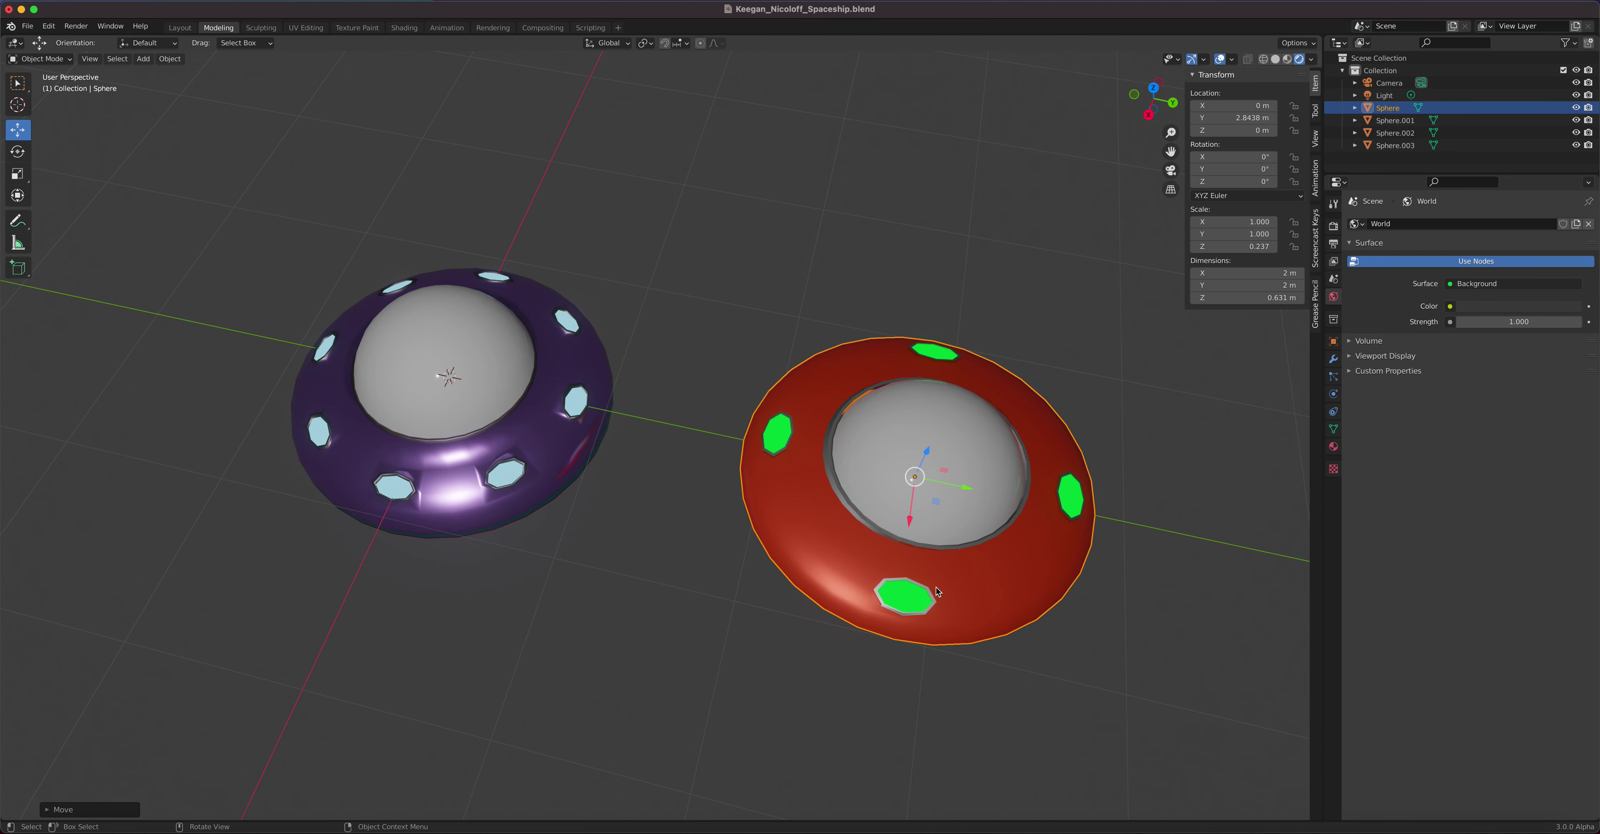
{"action": "key", "text": "ctrl+c"}
Open the recent file Kodak Brownie Shader Lesson.blend without saving the spaceship file, and paste the copied saucer into its scene
{"action": "left_click", "coordinate": [28, 25]}
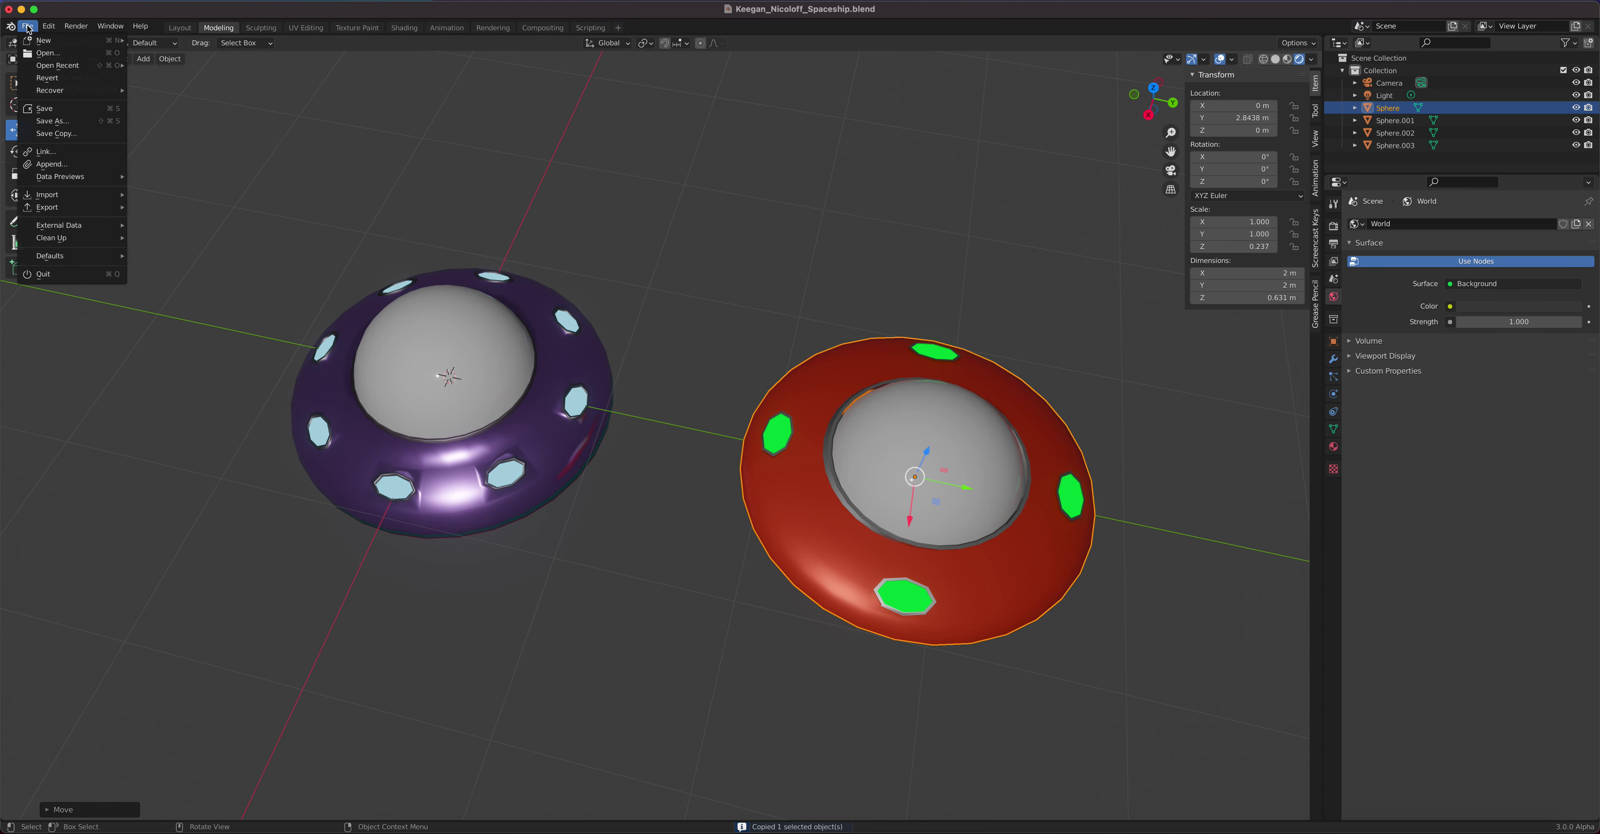
{"action": "mouse_move", "coordinate": [47, 45]}
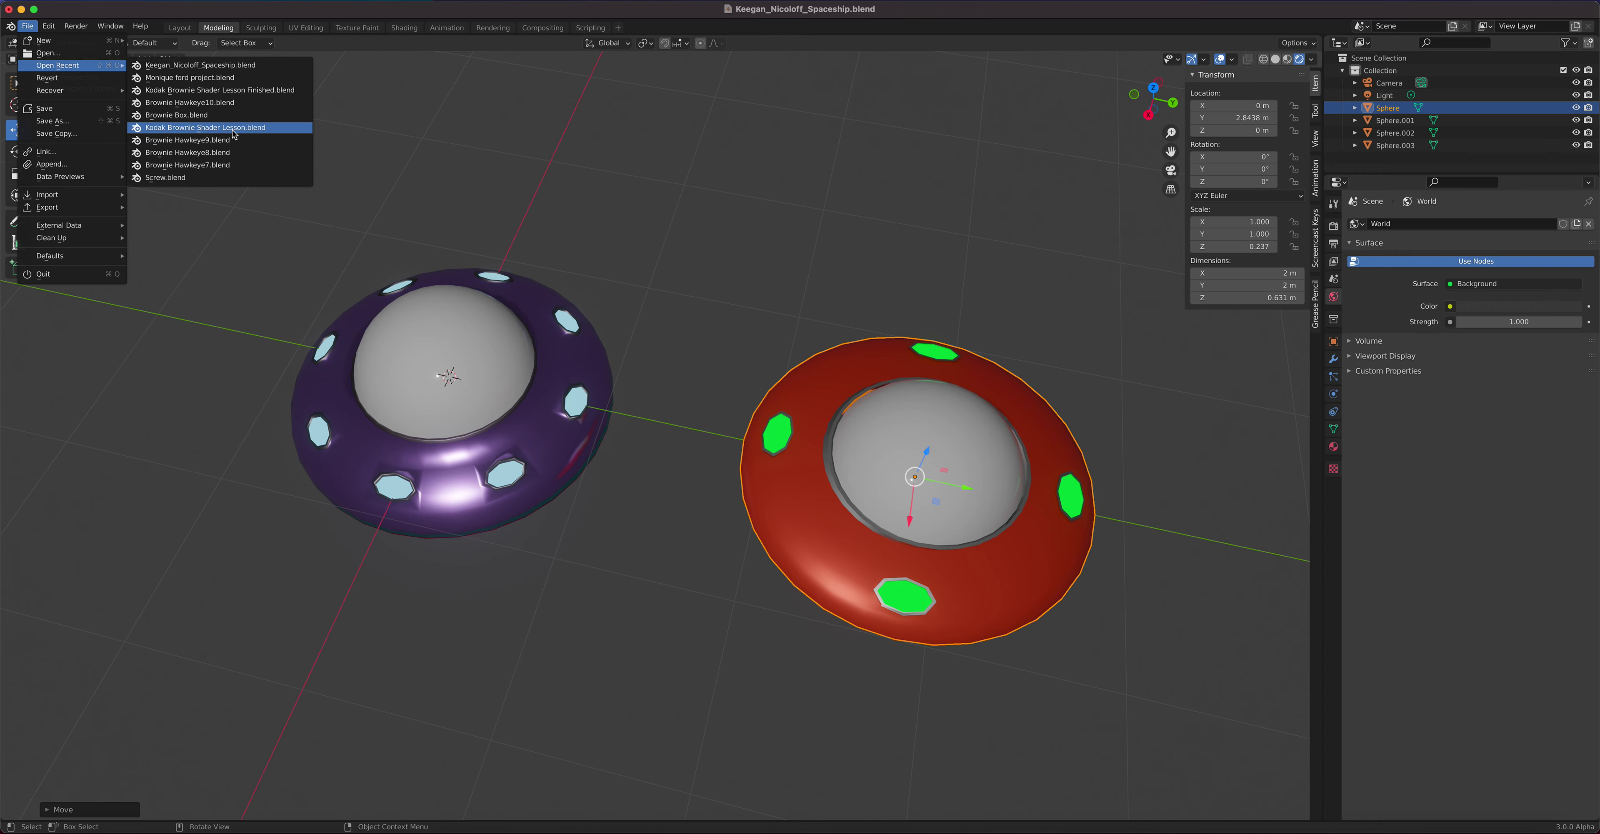
{"action": "left_click", "coordinate": [231, 128]}
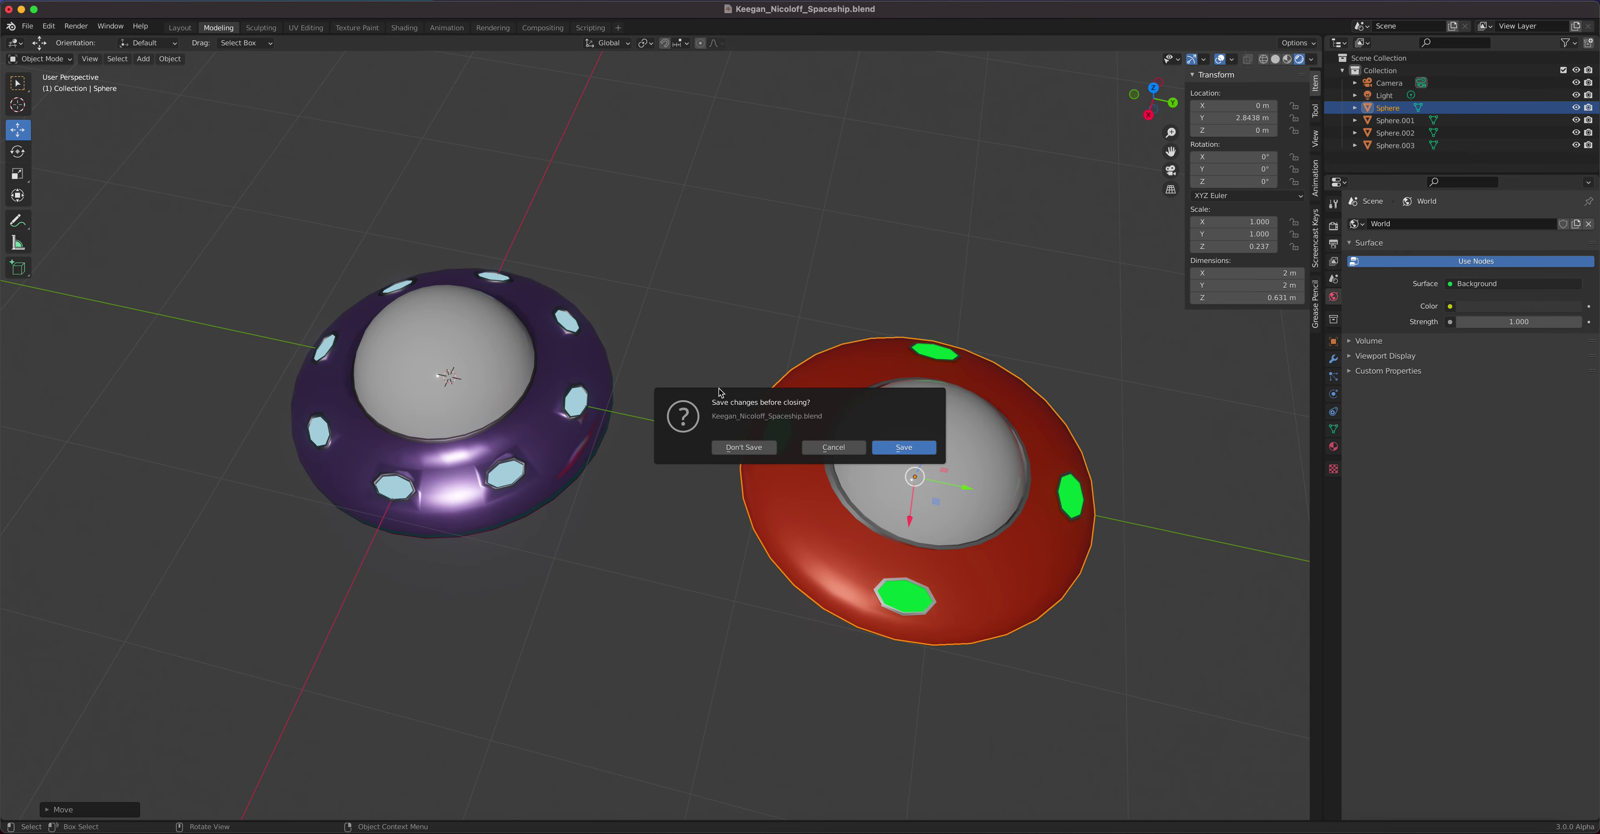
{"action": "left_click", "coordinate": [775, 448]}
{"action": "scroll", "coordinate": [886, 476], "scroll_direction": "down", "scroll_amount": 5}
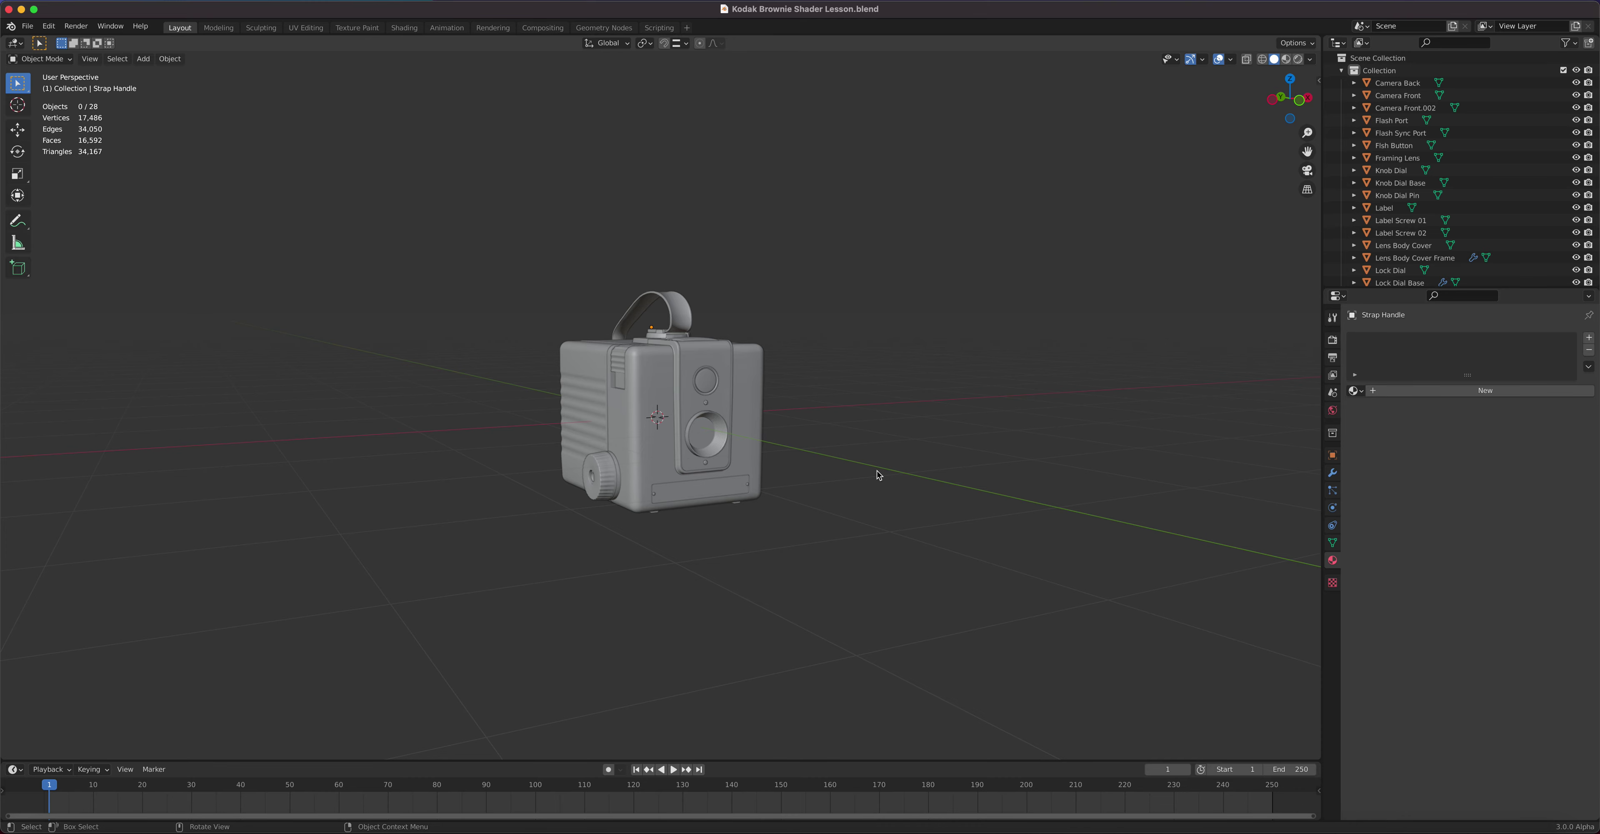
{"action": "key", "text": "super+v"}
{"action": "middle_click_drag", "start_coordinate": [878, 475], "coordinate": [765, 451]}
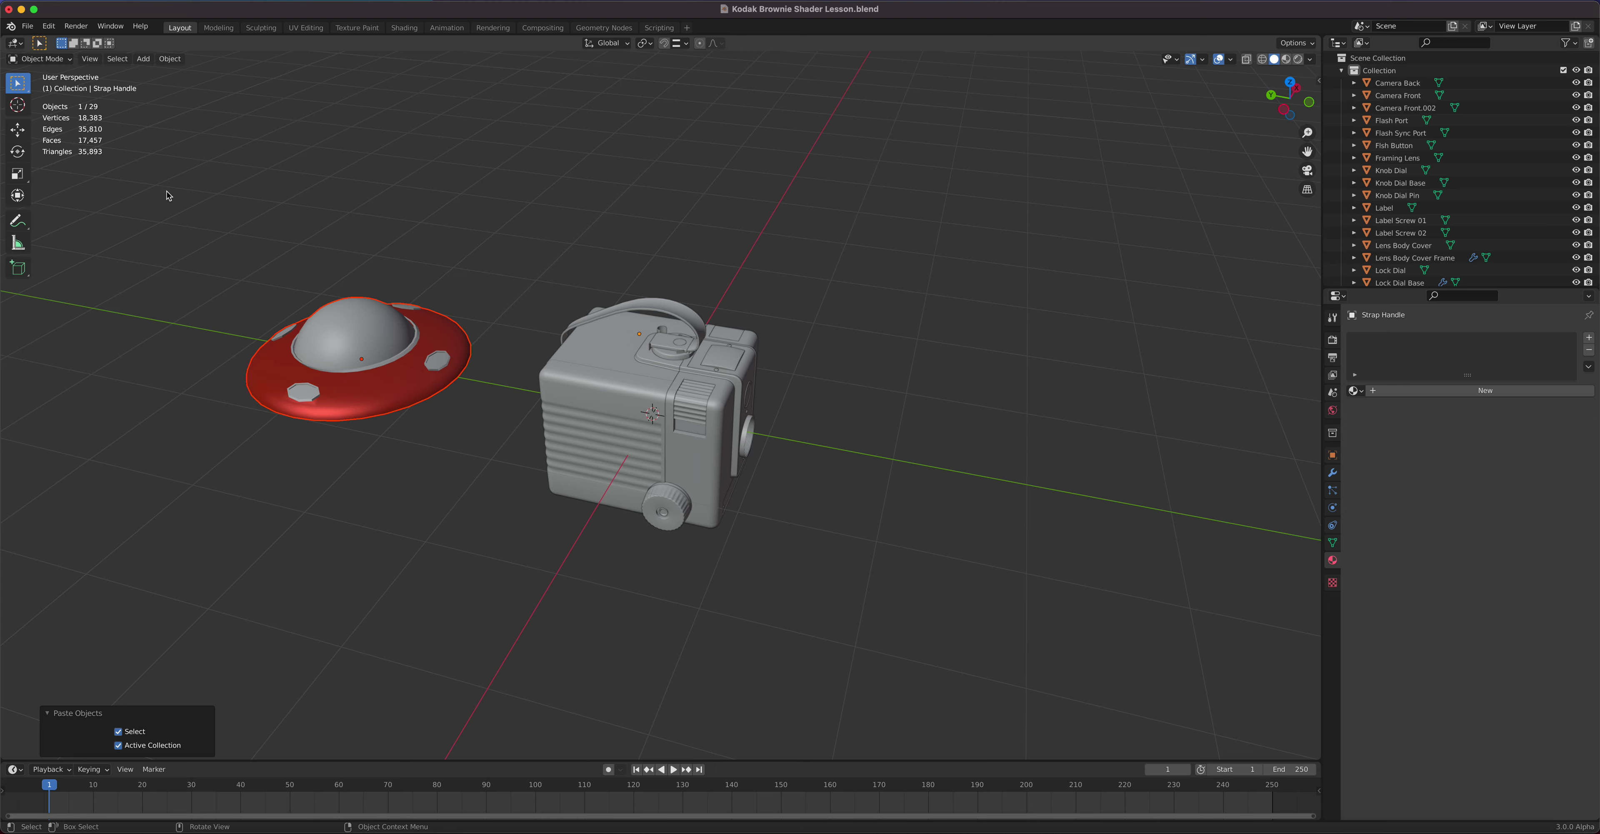
Start a new General file, discarding the unsaved changes in the Kodak Brownie scene
{"action": "left_click", "coordinate": [28, 28]}
{"action": "mouse_move", "coordinate": [31, 42]}
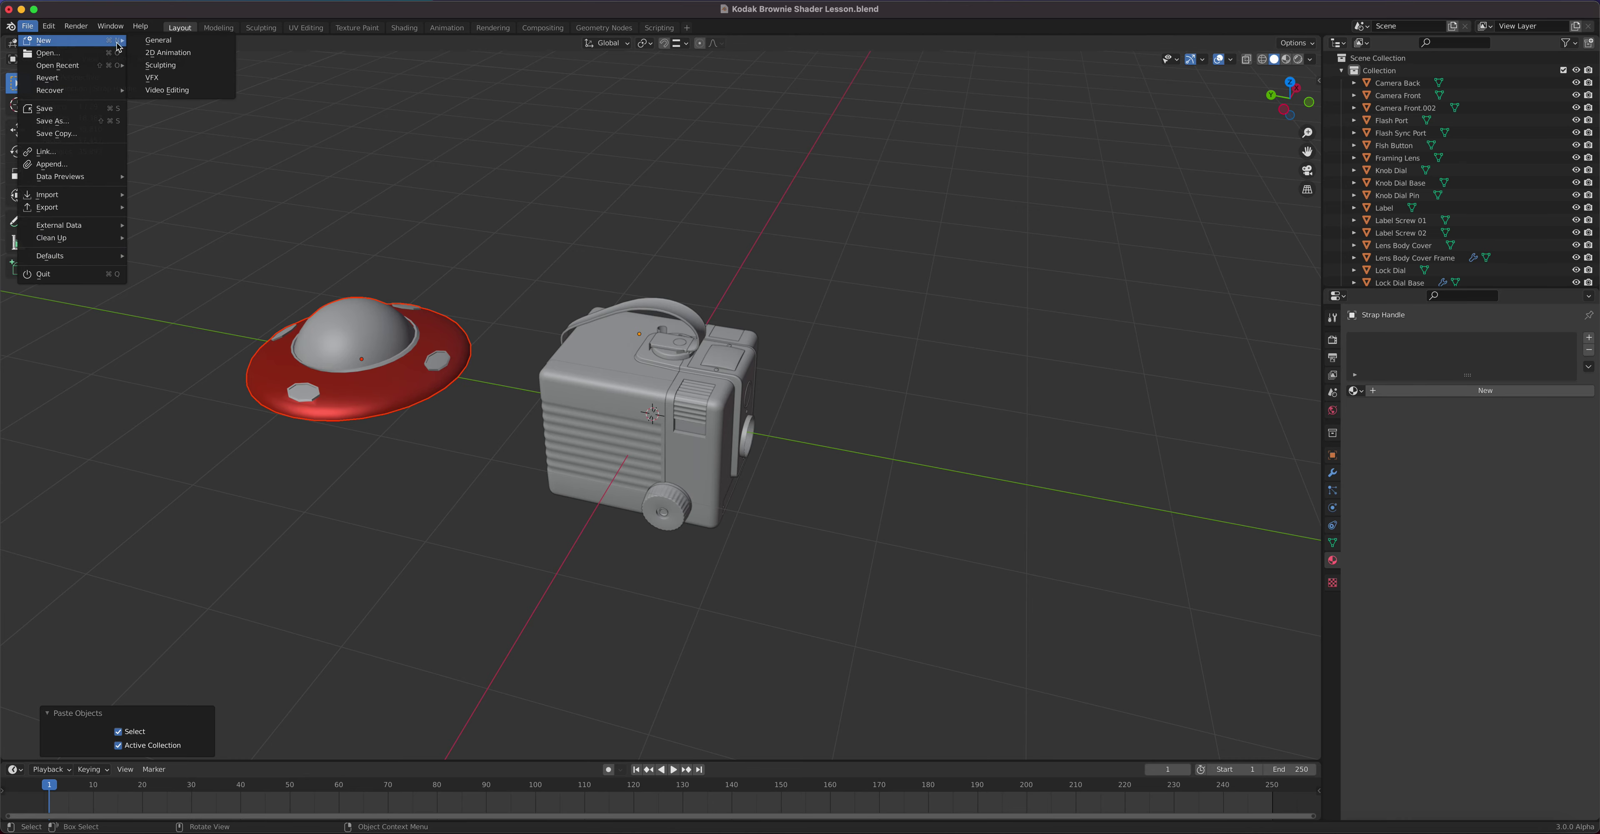
{"action": "left_click", "coordinate": [158, 40]}
{"action": "left_click", "coordinate": [734, 448]}
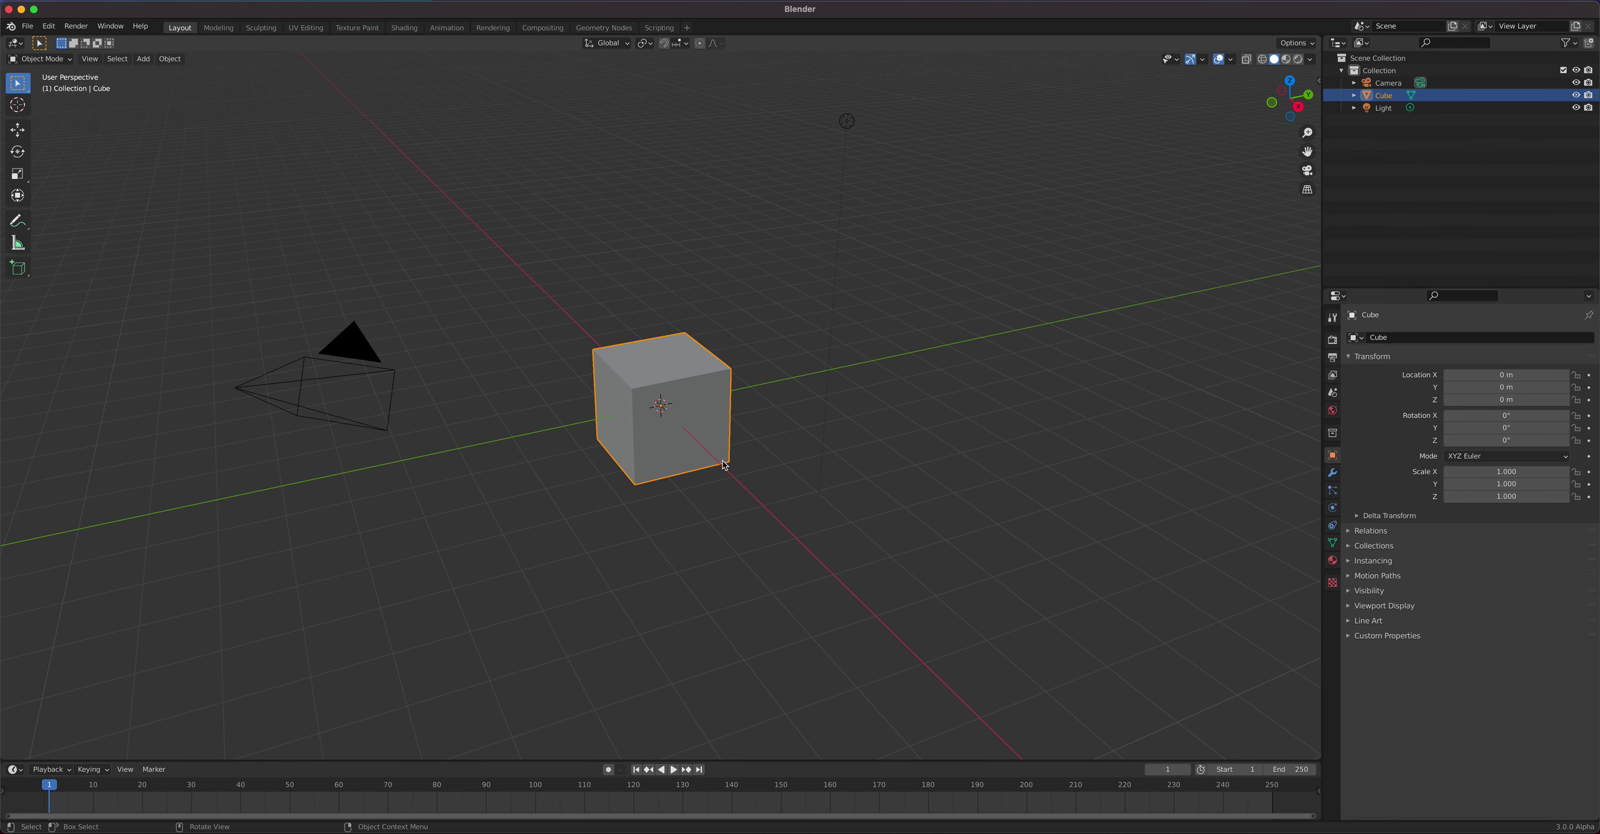
{"action": "scroll", "coordinate": [822, 492], "scroll_direction": "down", "scroll_amount": 2}
{"action": "scroll", "coordinate": [822, 492], "scroll_direction": "up", "scroll_amount": 6}
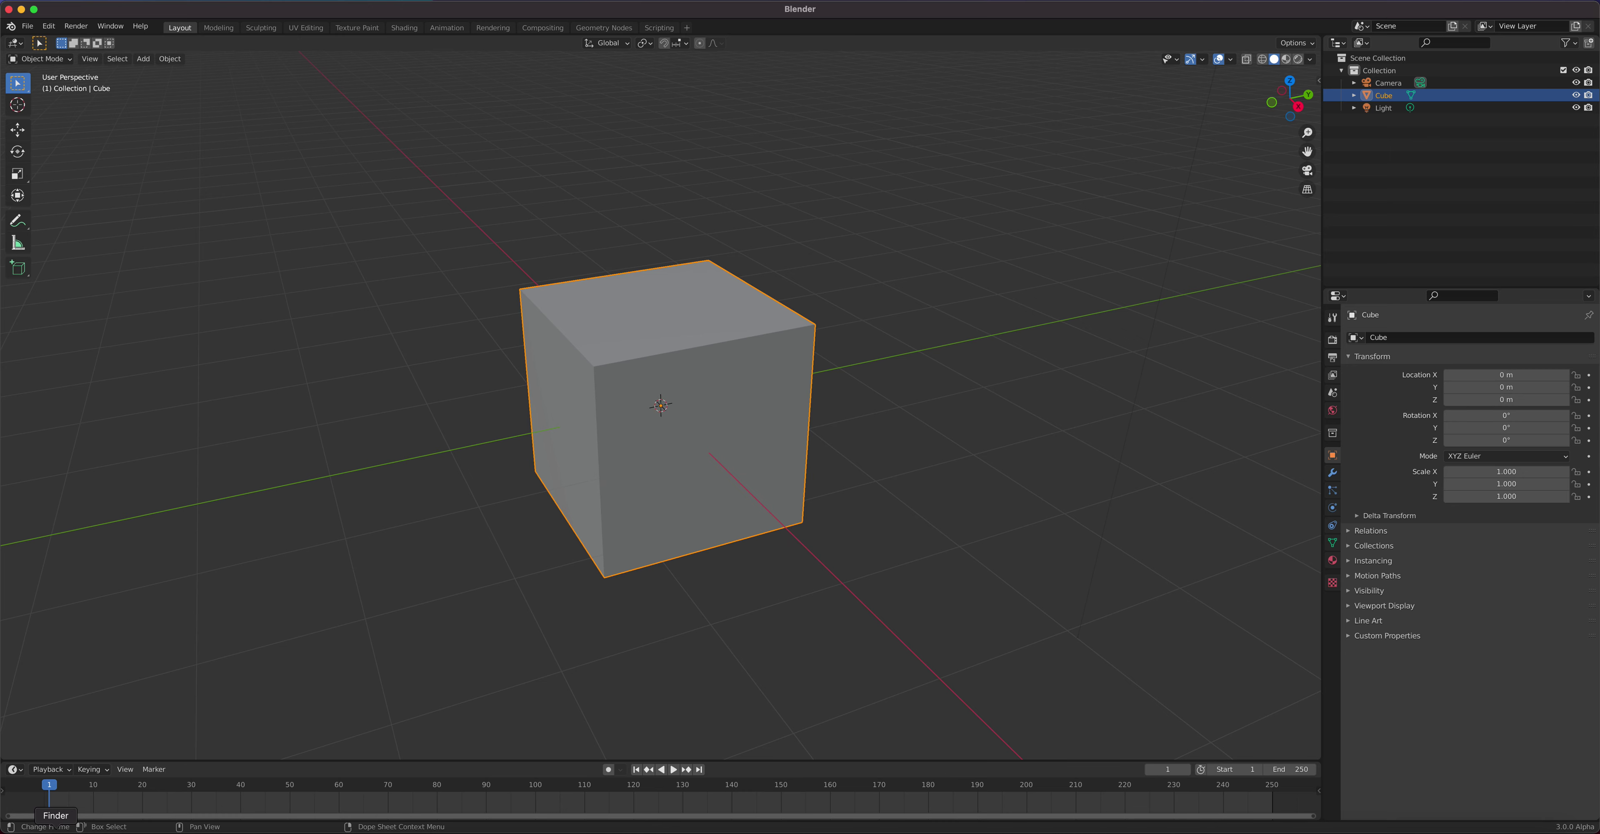
Bring up the Downloads folder in Finder as a small window over Blender, and delete the default cube in Blender
{"action": "left_click", "coordinate": [55, 829]}
{"action": "left_click_drag", "start_coordinate": [1095, 231], "coordinate": [1048, 477]}
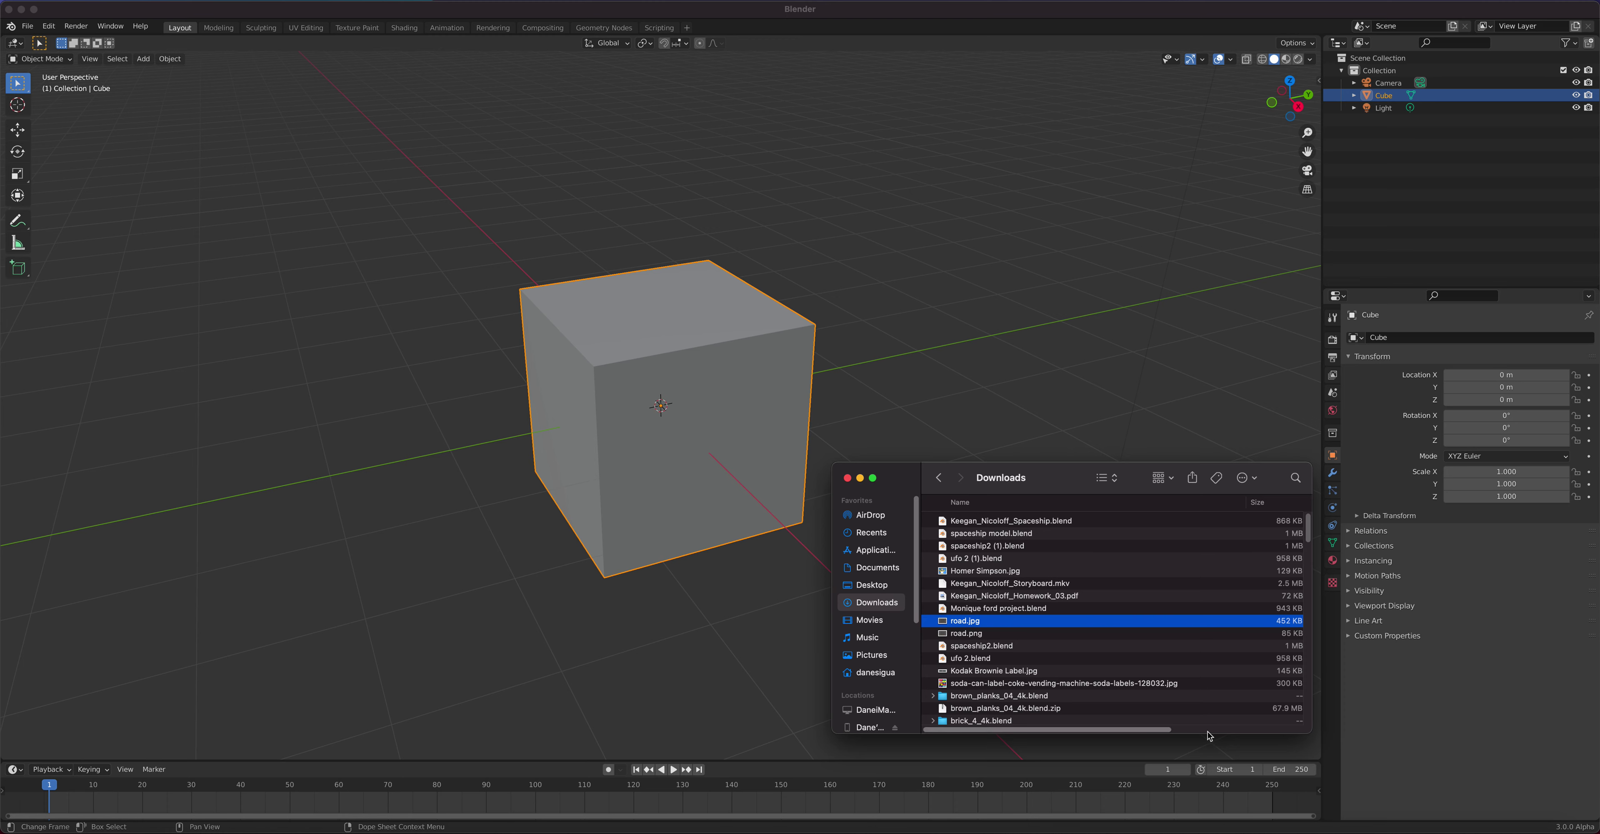
{"action": "left_click_drag", "start_coordinate": [1208, 736], "coordinate": [1187, 576]}
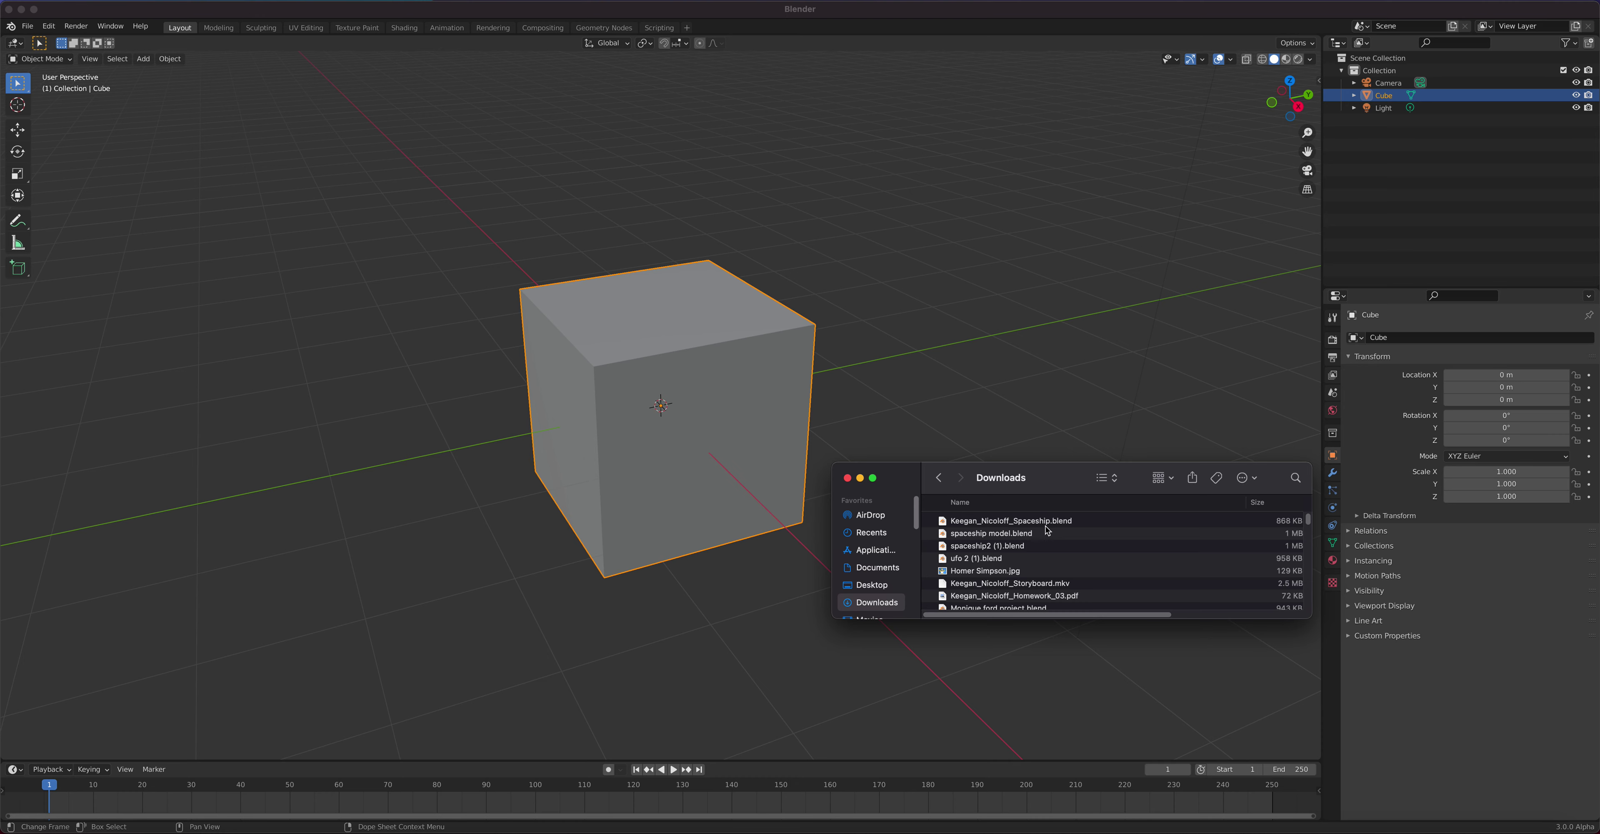
{"action": "left_click", "coordinate": [692, 423]}
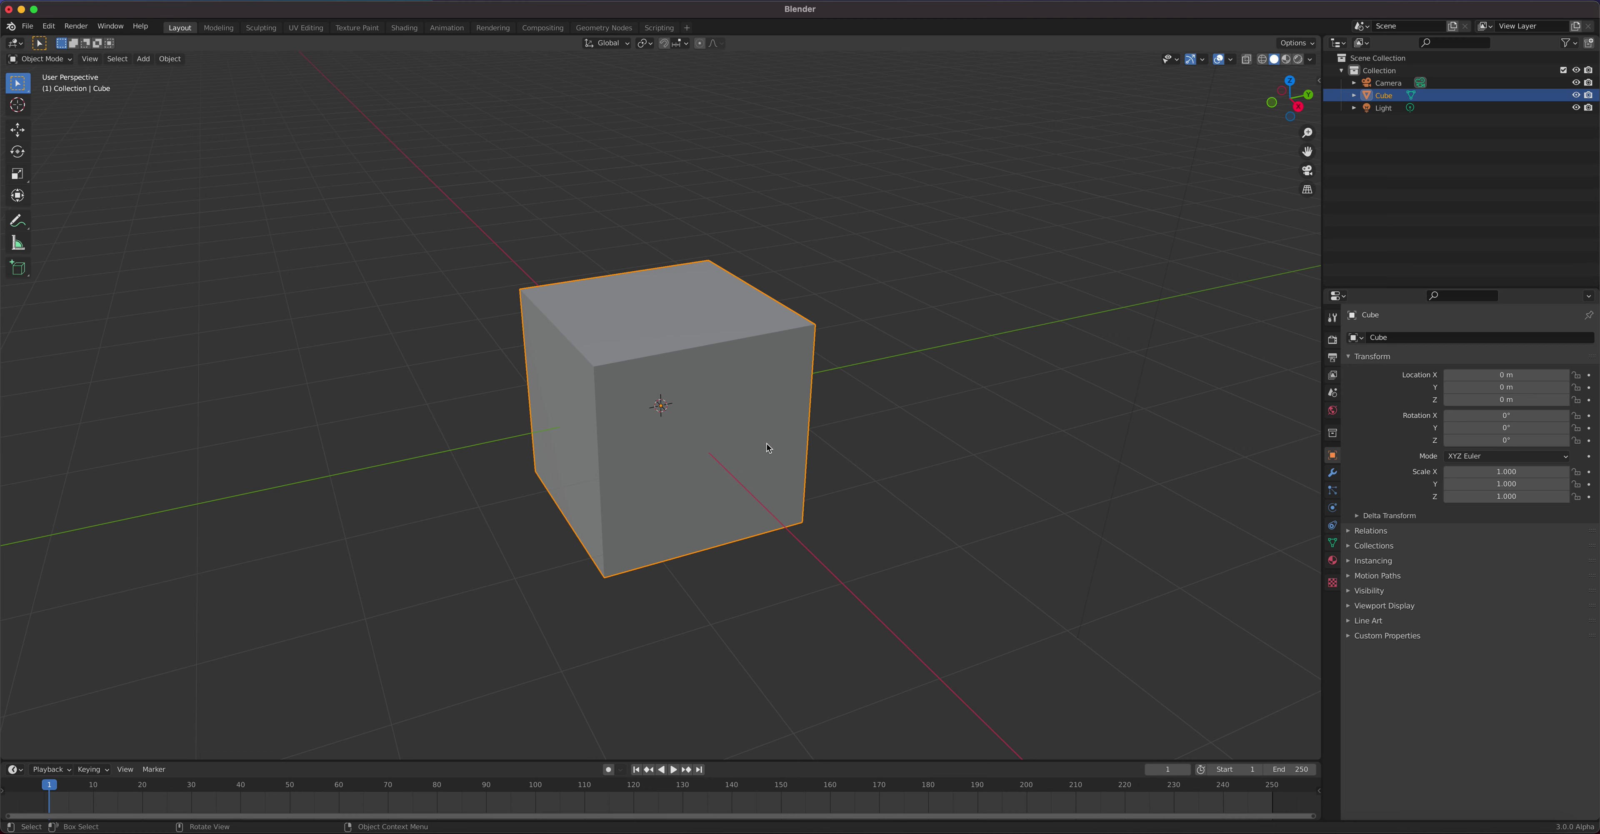
{"action": "key", "text": "Delete"}
Drop the student's spaceship .blend file from the Finder Downloads folder into the Blender viewport and choose to append from it
{"action": "key", "text": "super+Tab"}
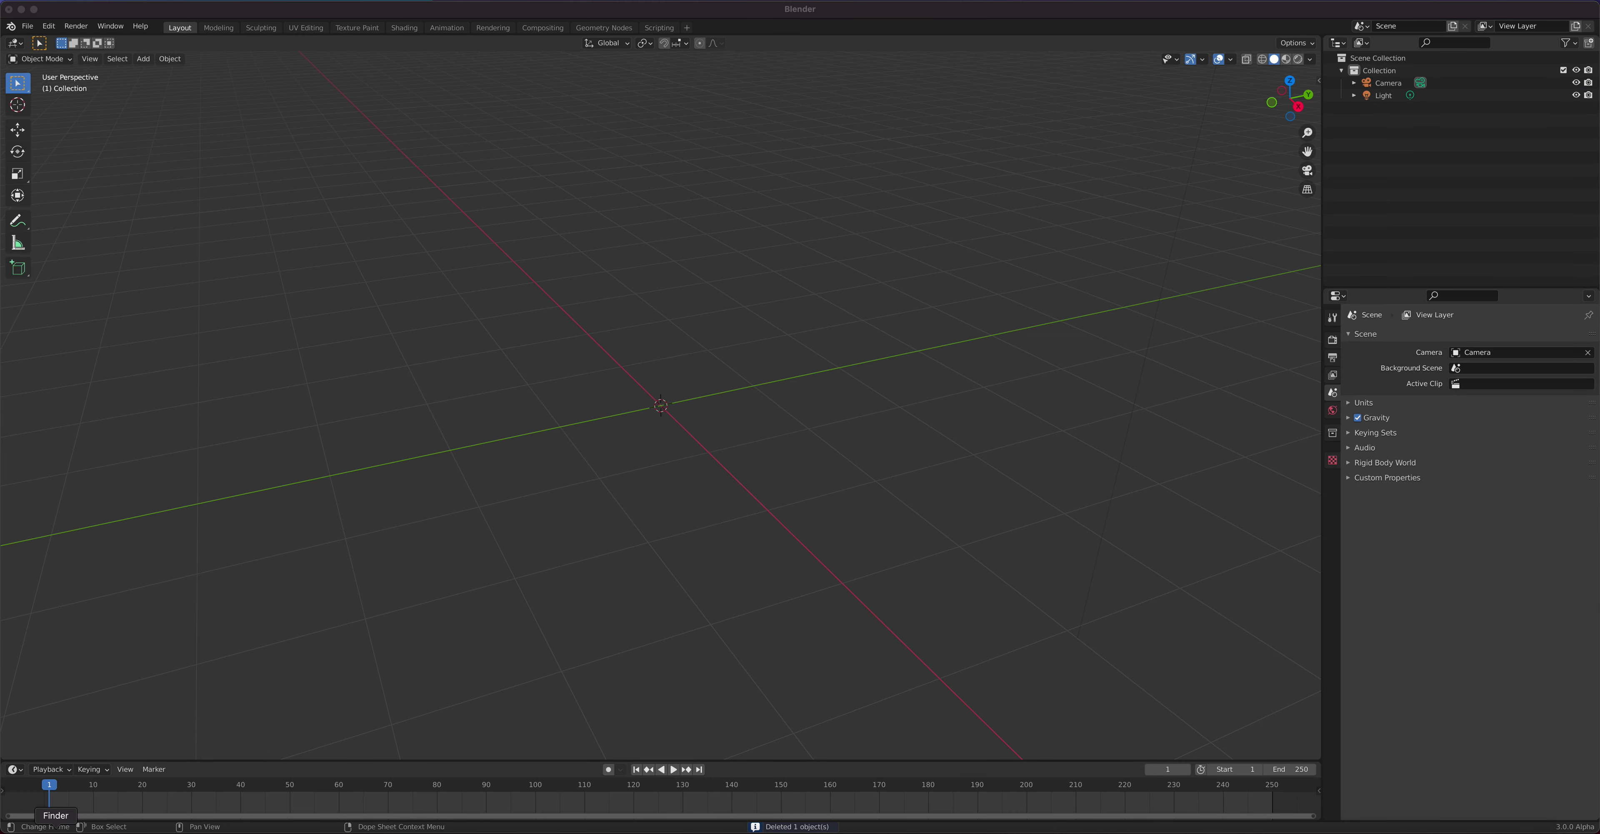
{"action": "left_click_drag", "start_coordinate": [1067, 492], "coordinate": [1201, 452]}
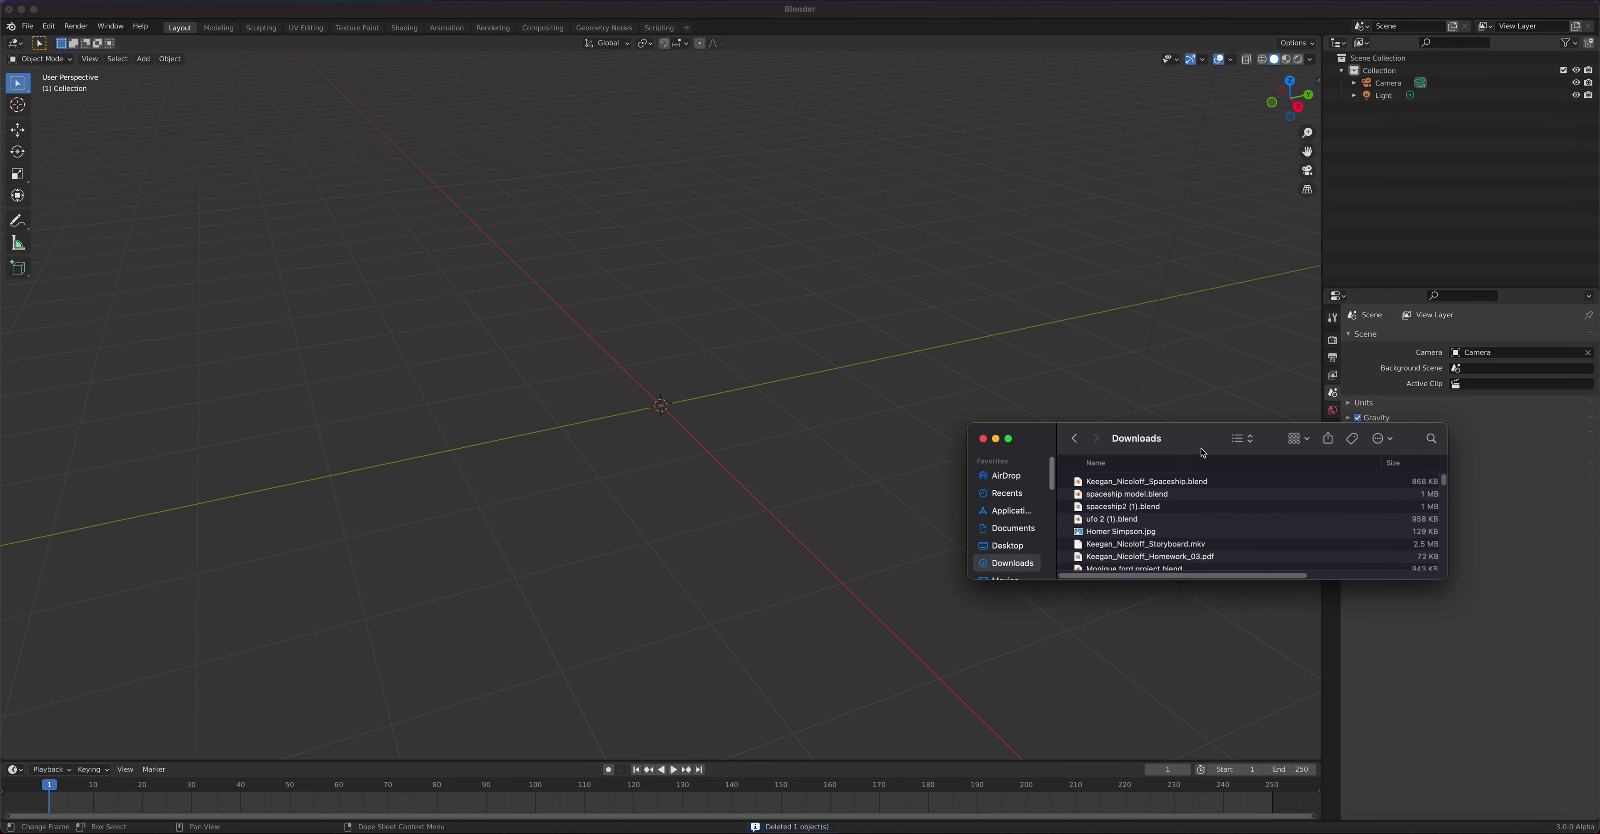
{"action": "left_click", "coordinate": [1175, 482]}
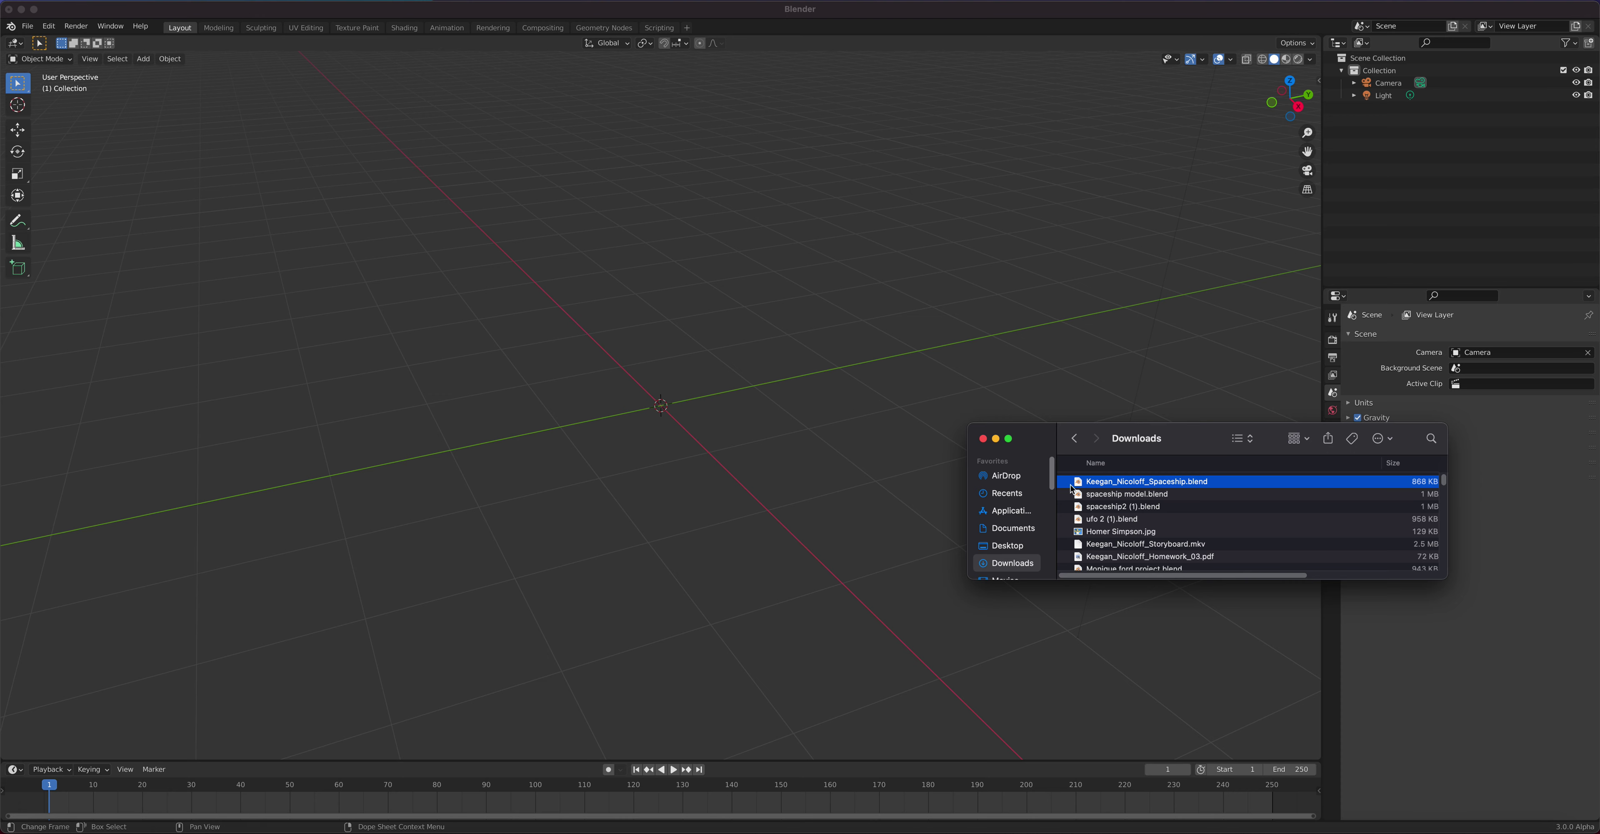
{"action": "left_click_drag", "start_coordinate": [1151, 485], "coordinate": [566, 483]}
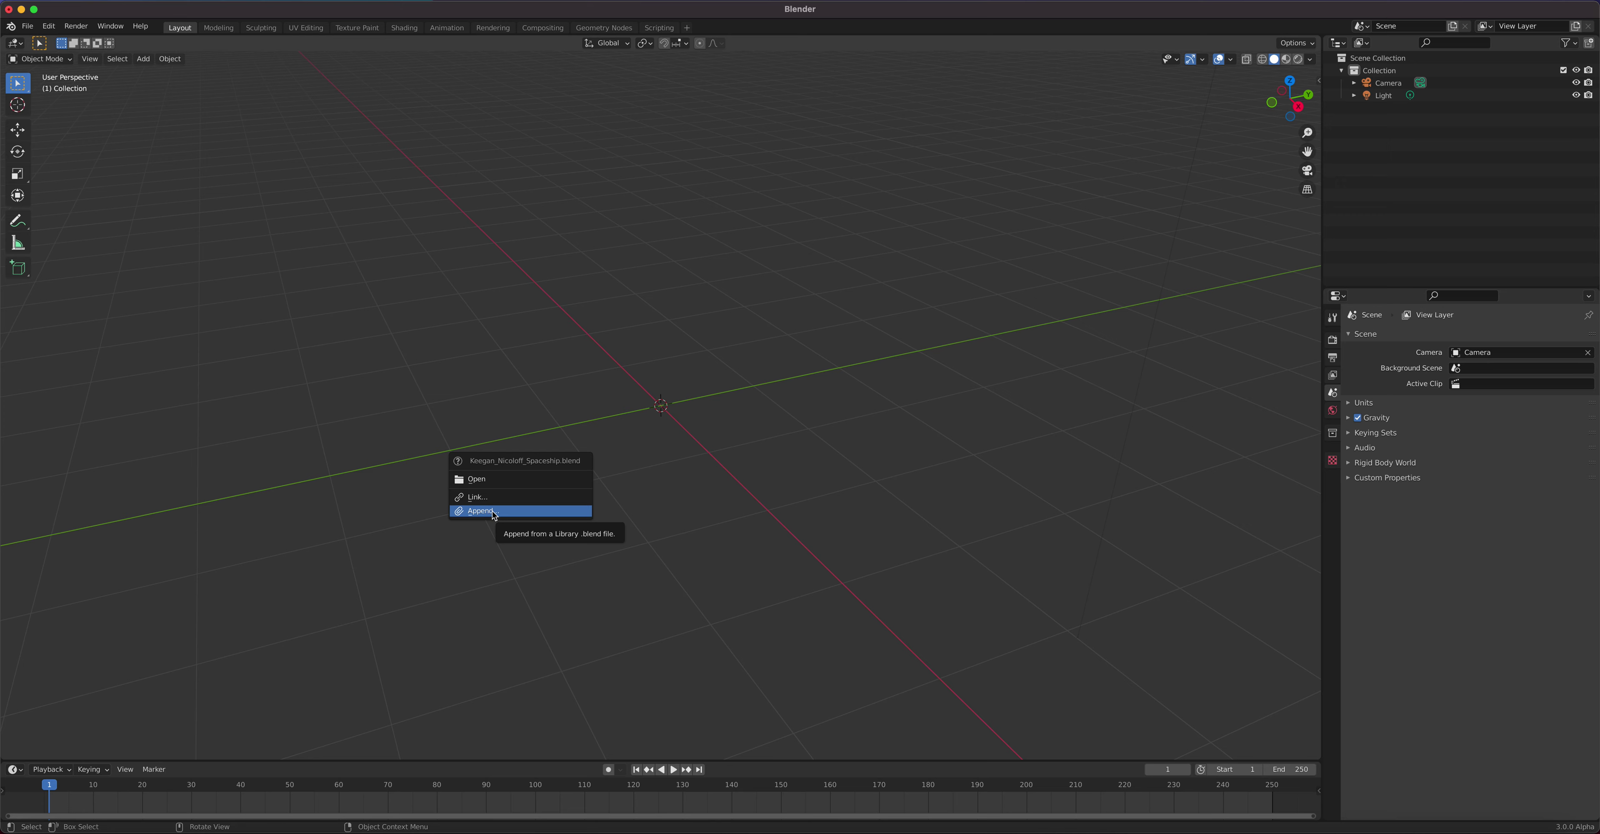
{"action": "left_click", "coordinate": [493, 512]}
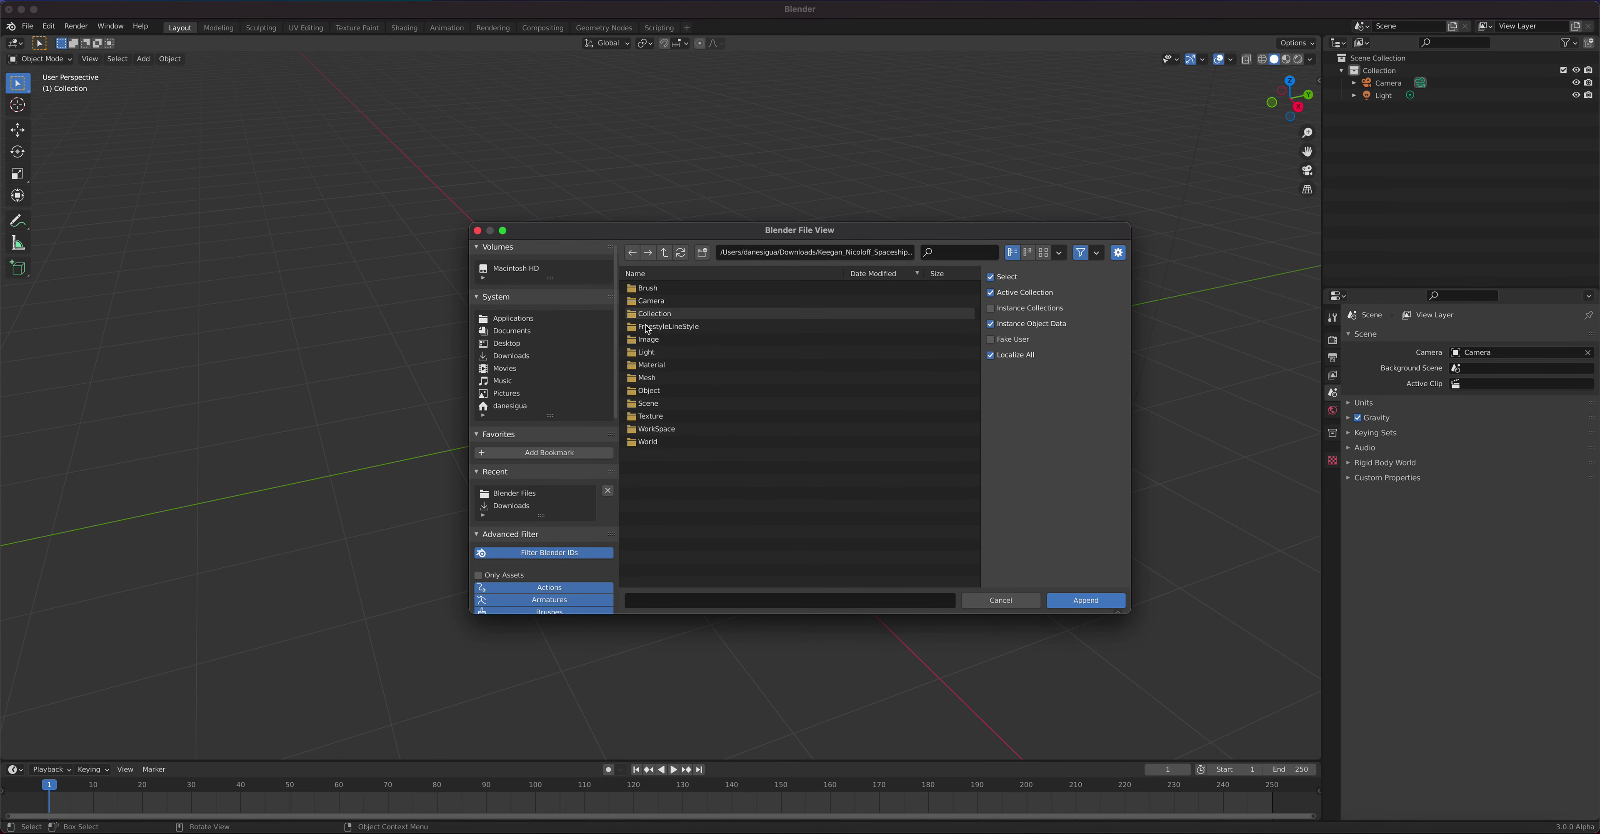
Append the objects Sphere and Sphere.001 from the file's Object folder to the scene
{"action": "double_click", "coordinate": [643, 390]}
{"action": "left_click", "coordinate": [652, 313]}
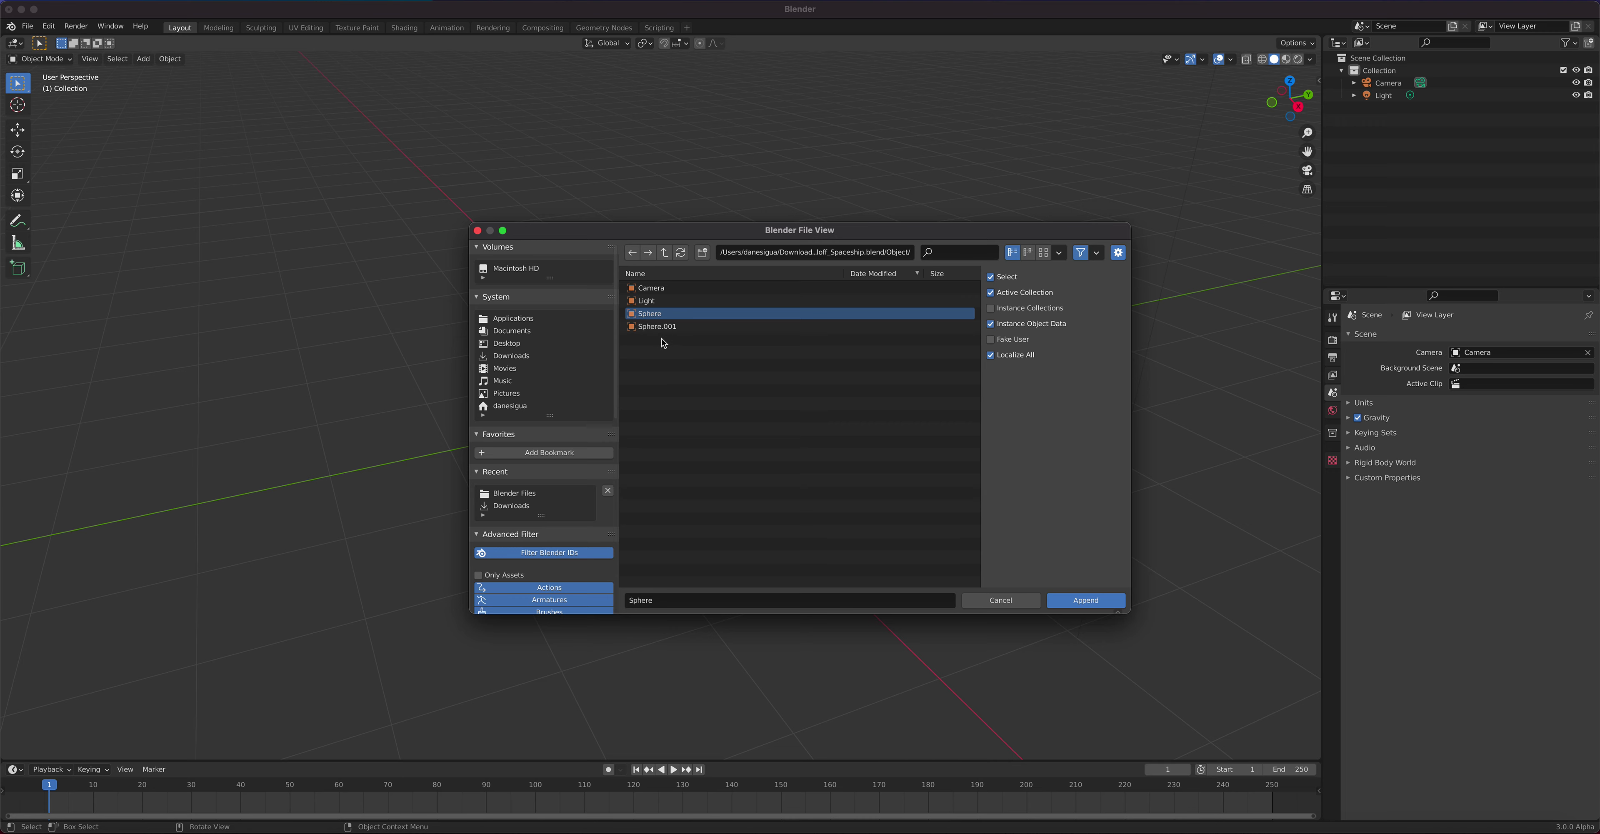
{"action": "left_click", "coordinate": [665, 328], "text": "shift"}
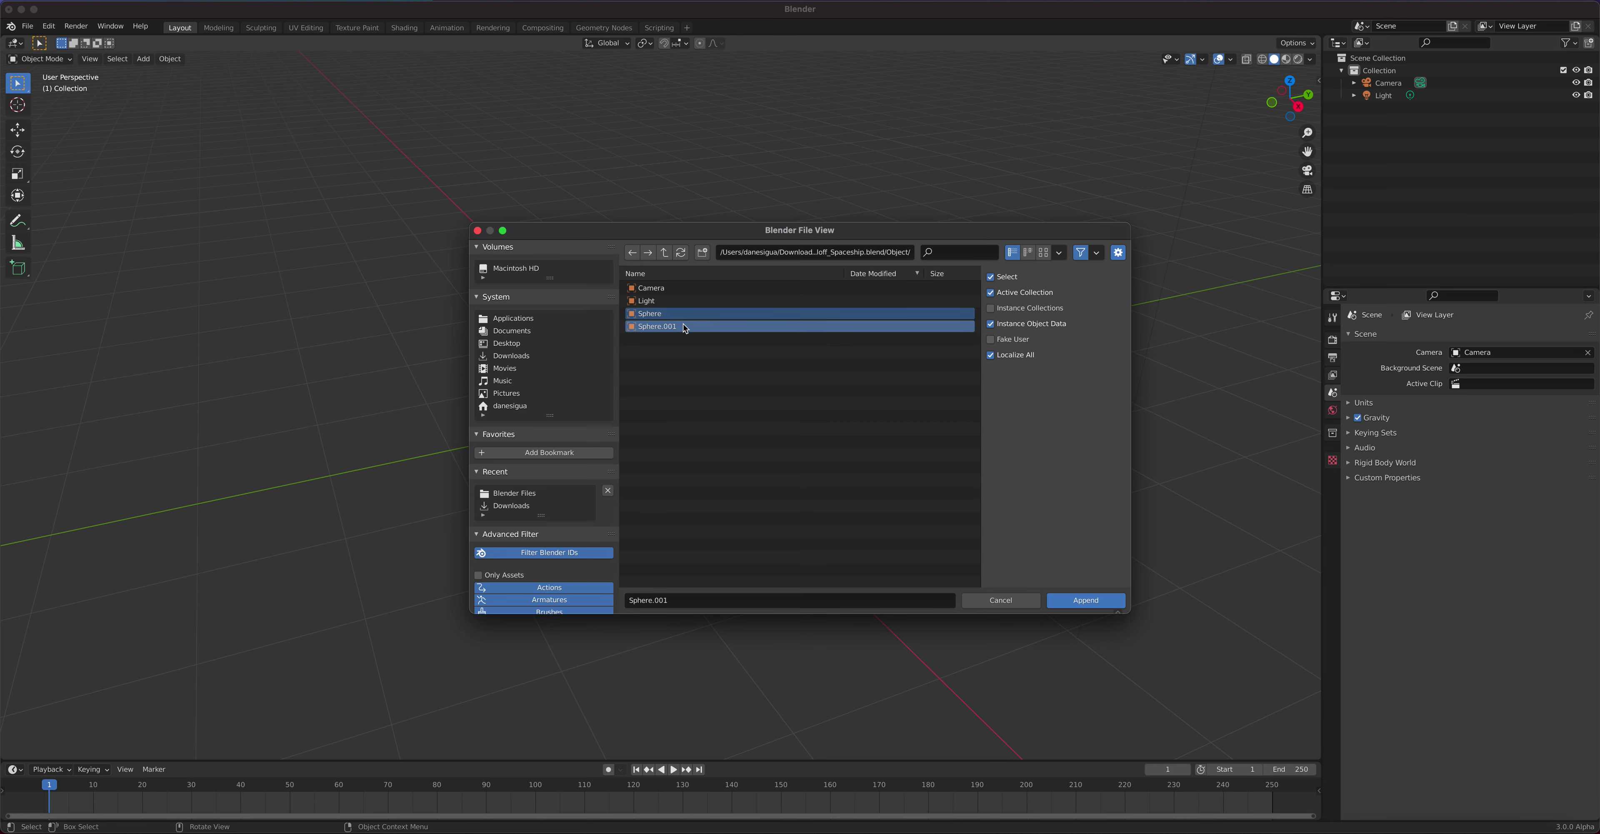
{"action": "left_click_drag", "start_coordinate": [719, 240], "coordinate": [707, 285]}
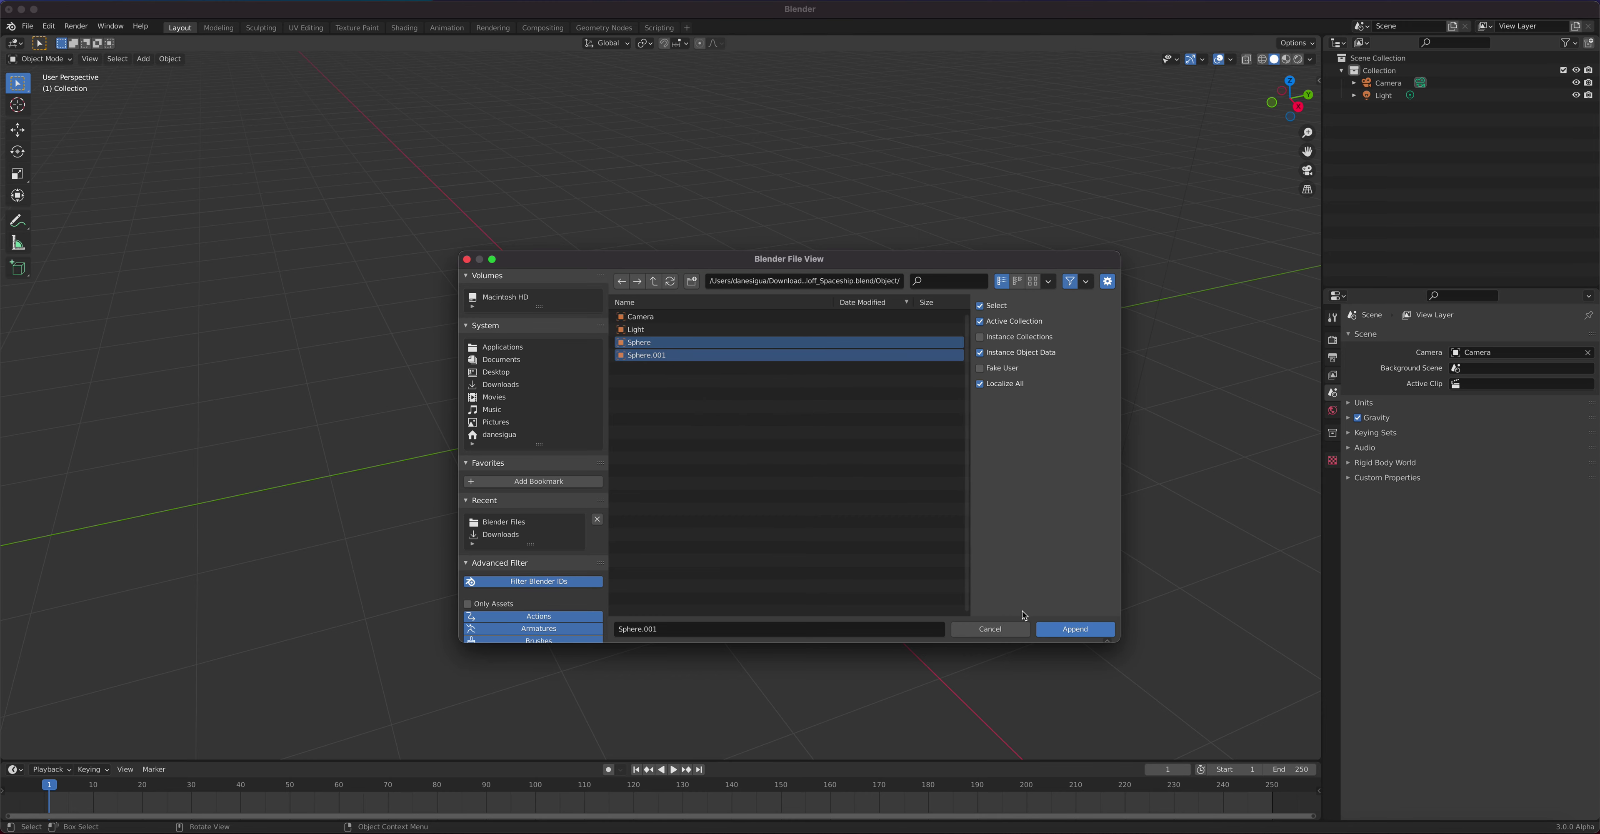
{"action": "left_click", "coordinate": [1090, 635]}
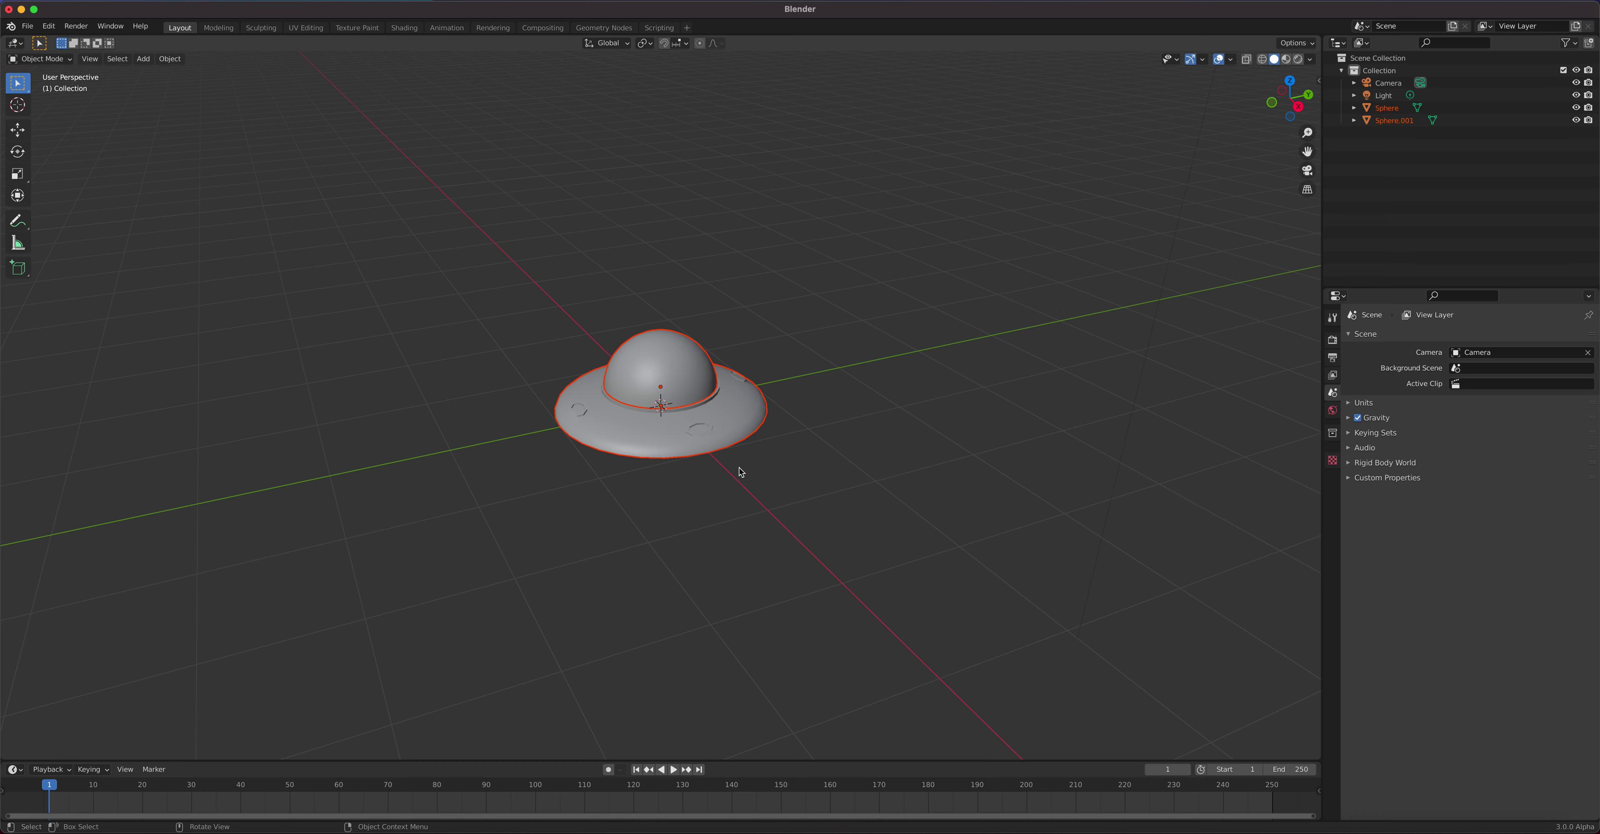
Show the appended spaceship in Material Preview shading and select both its body and dome
{"action": "left_click", "coordinate": [1288, 62]}
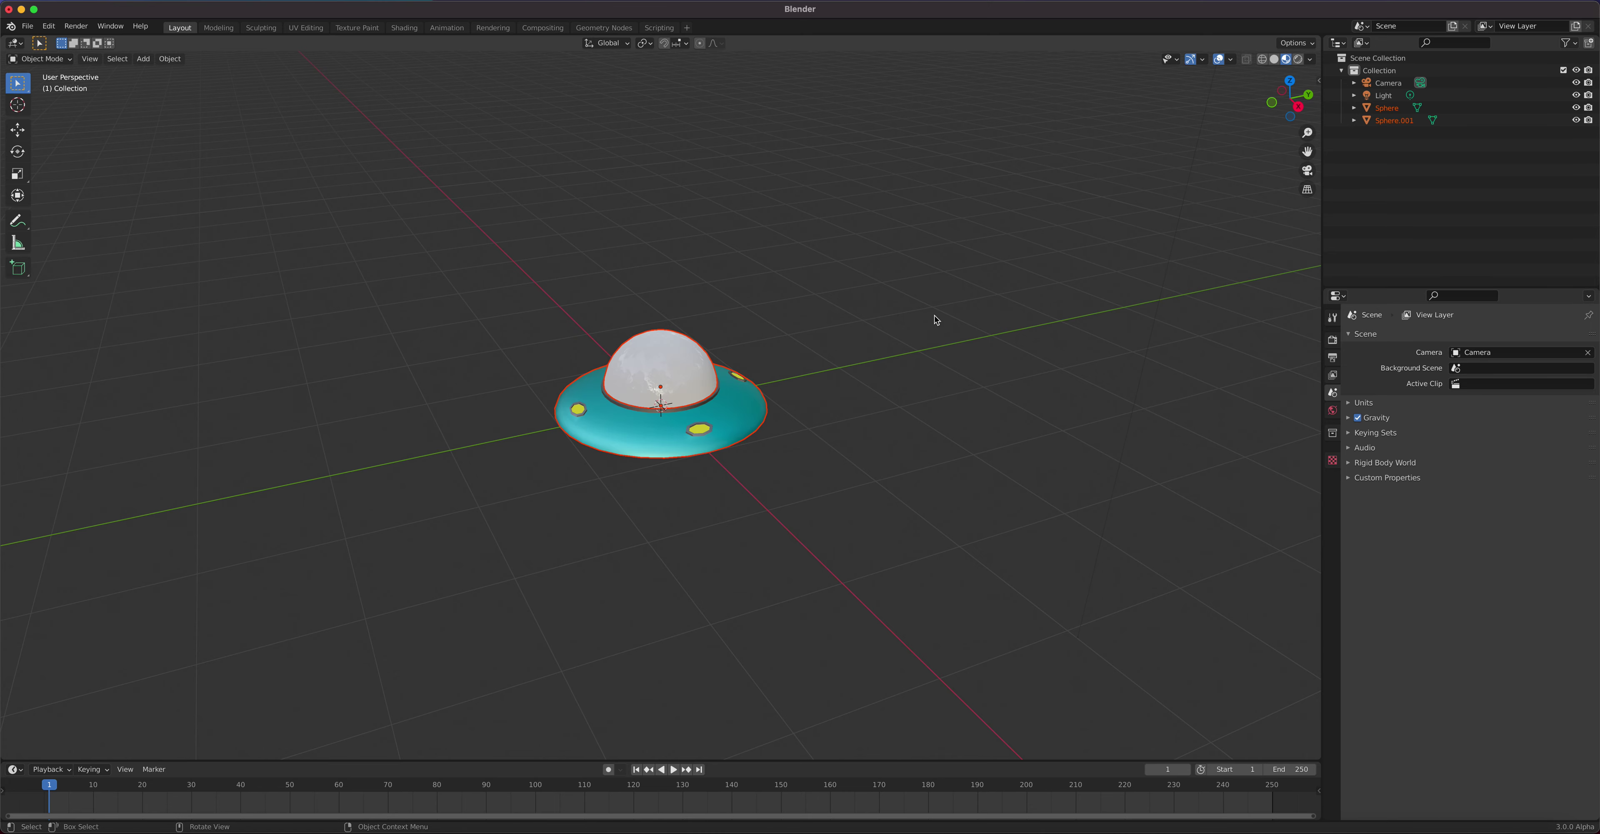
{"action": "scroll", "coordinate": [787, 389], "scroll_direction": "up", "scroll_amount": 4}
{"action": "middle_click_drag", "start_coordinate": [787, 388], "coordinate": [692, 414]}
{"action": "left_click", "coordinate": [729, 356]}
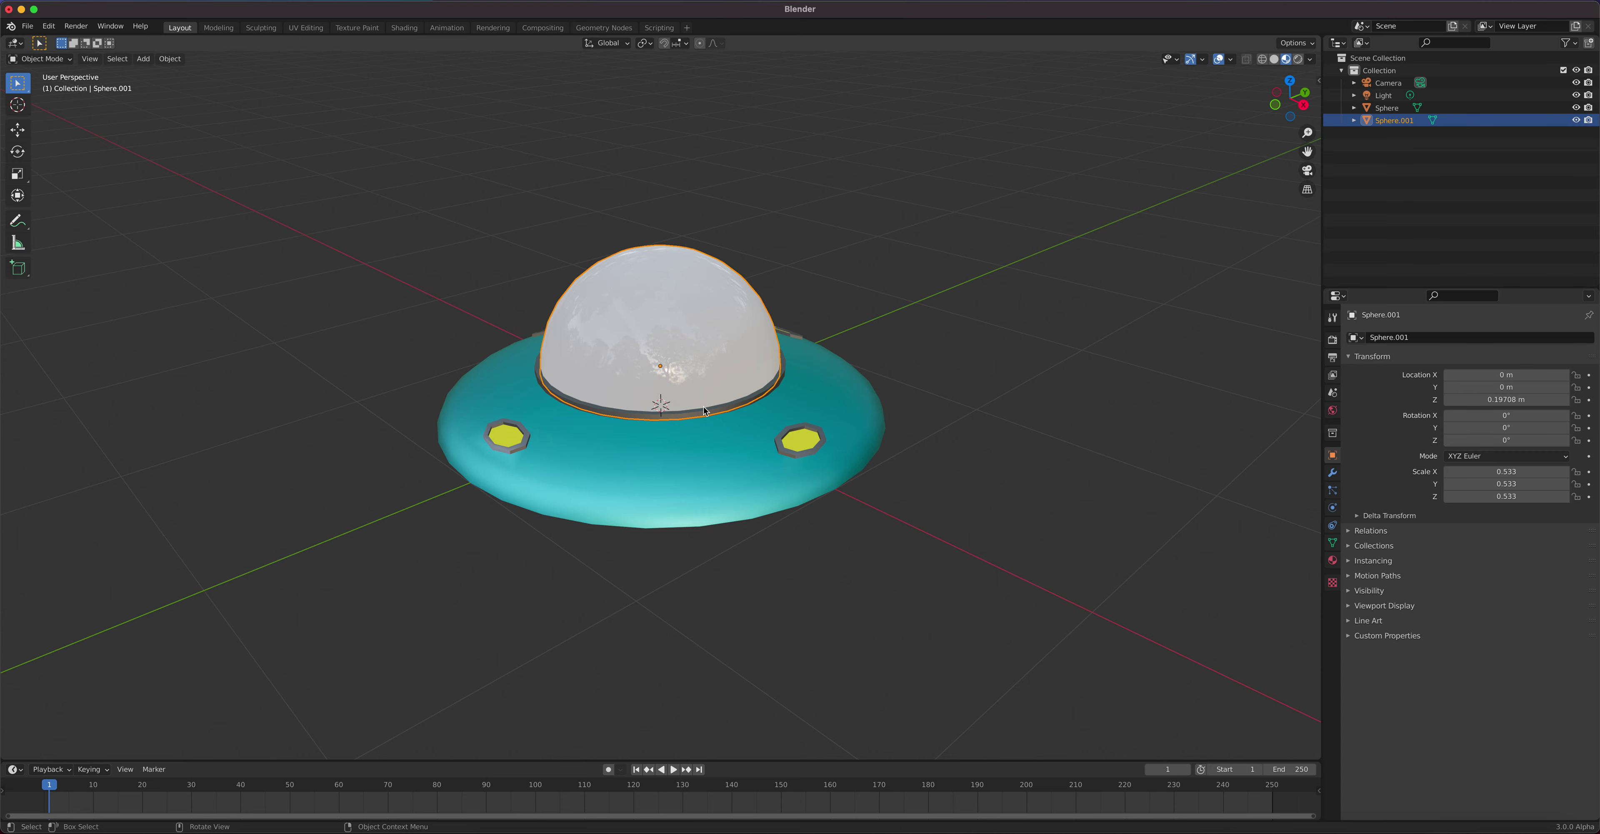
{"action": "mouse_move", "coordinate": [713, 431]}
{"action": "middle_mouse_down"}
{"action": "mouse_move", "coordinate": [739, 432]}
{"action": "mouse_move", "coordinate": [731, 382]}
{"action": "mouse_move", "coordinate": [746, 442]}
{"action": "mouse_move", "coordinate": [720, 424]}
{"action": "middle_mouse_up"}
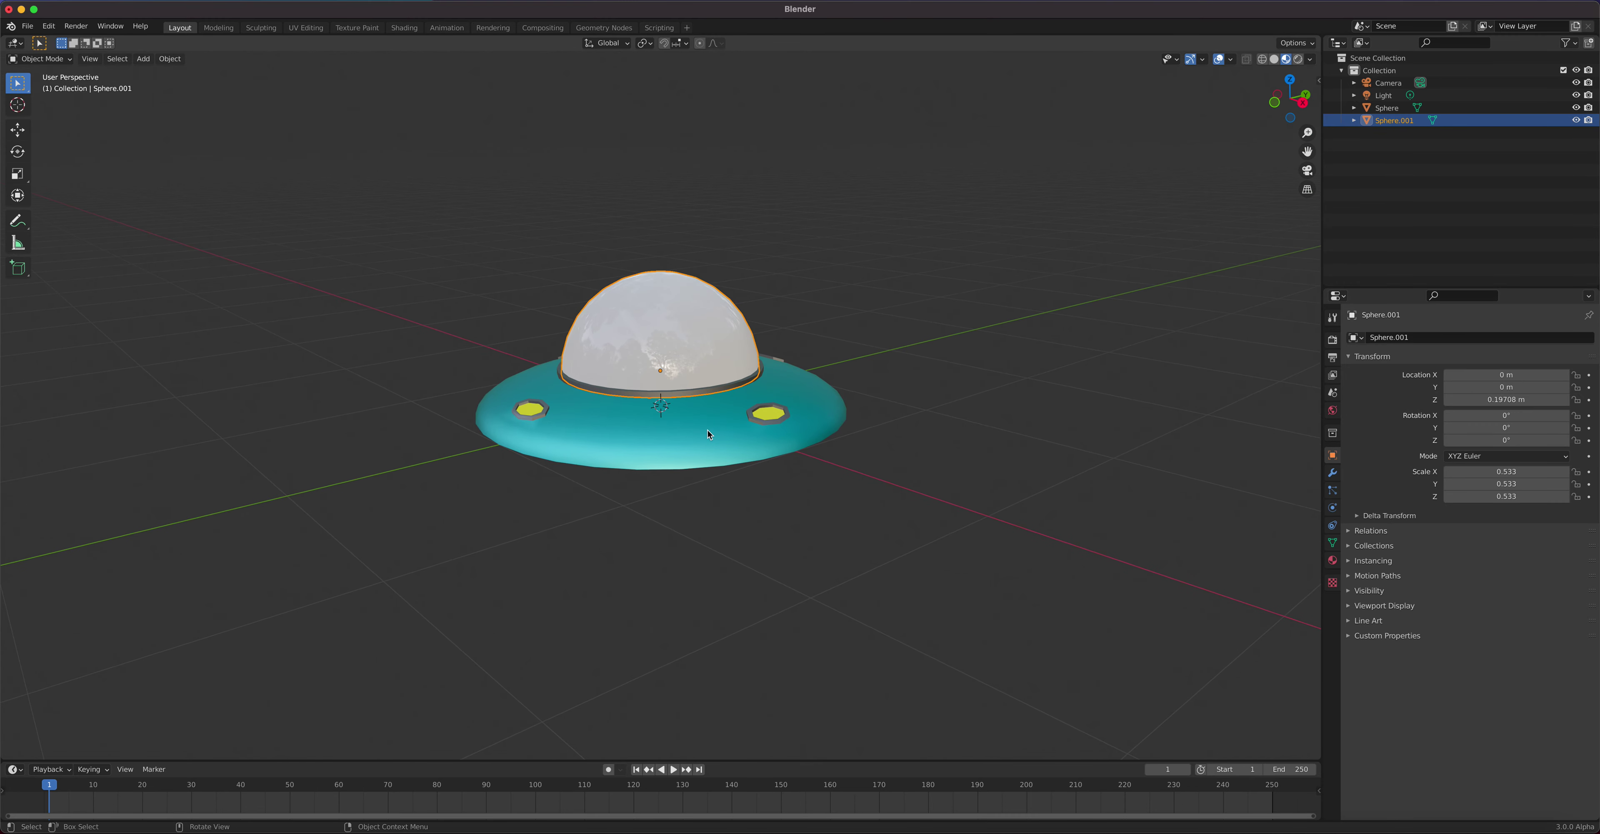
{"action": "left_click", "coordinate": [709, 434]}
{"action": "left_click", "coordinate": [670, 298], "text": "shift"}
Enable the Screencast Keys display and deselect the spaceship parts
{"action": "key", "text": "n"}
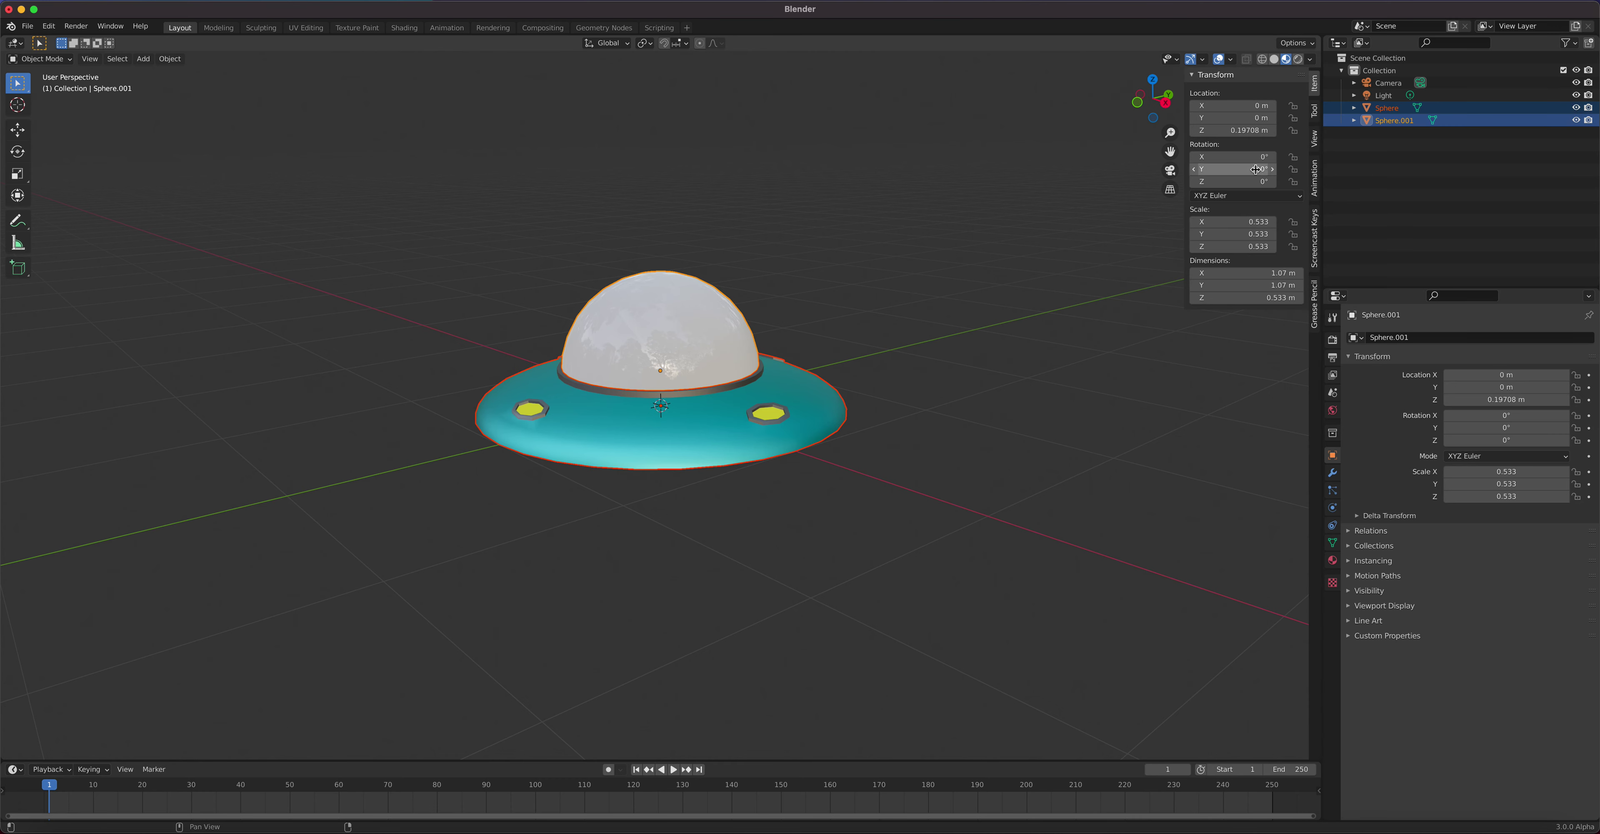
{"action": "left_click", "coordinate": [1315, 240]}
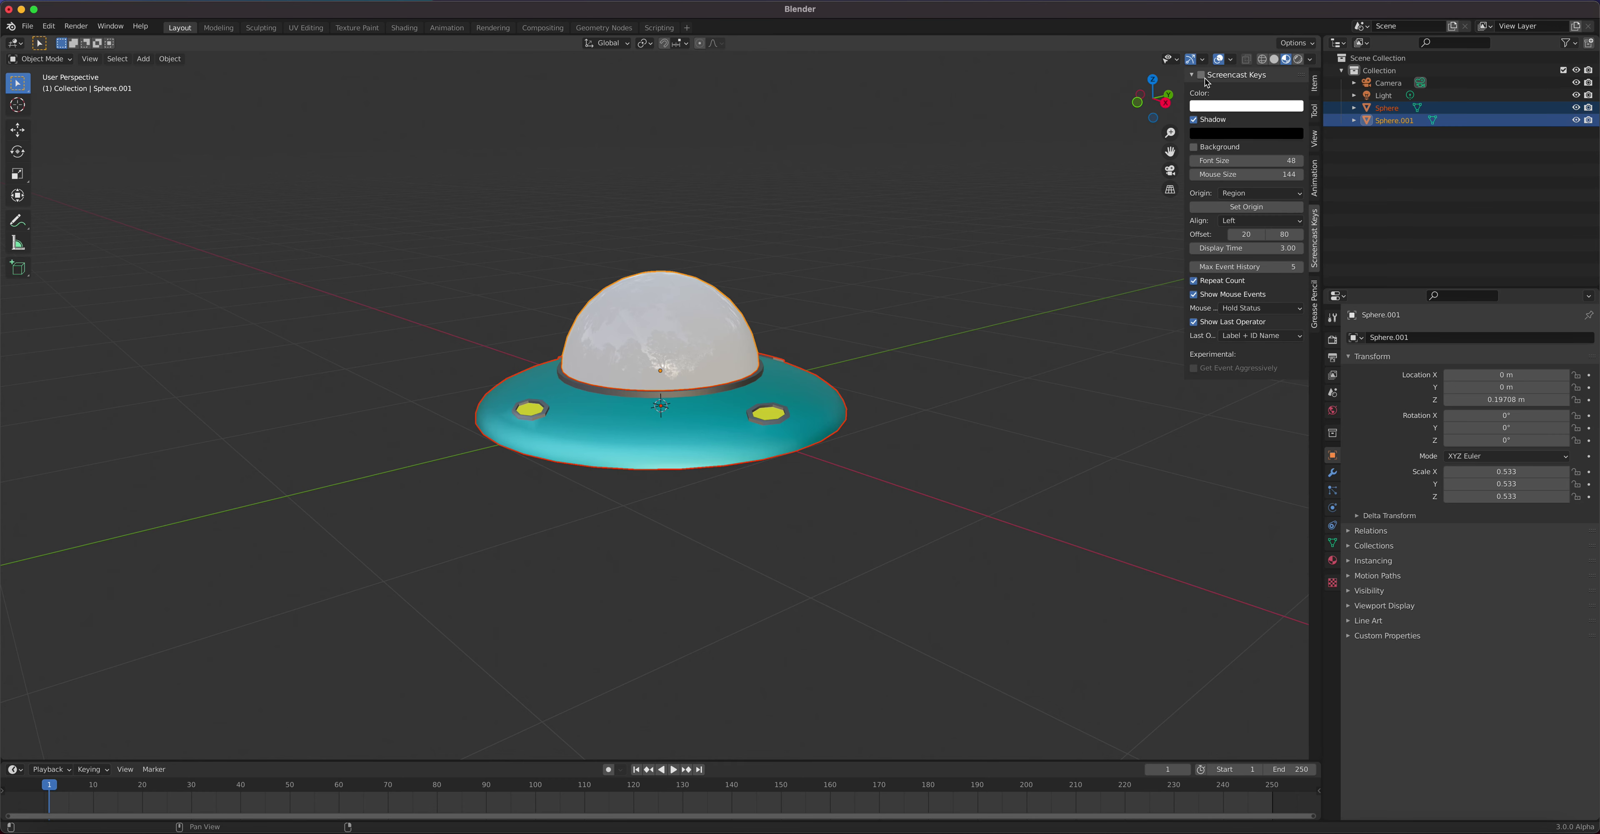
{"action": "left_click", "coordinate": [1201, 75]}
{"action": "left_click", "coordinate": [902, 460]}
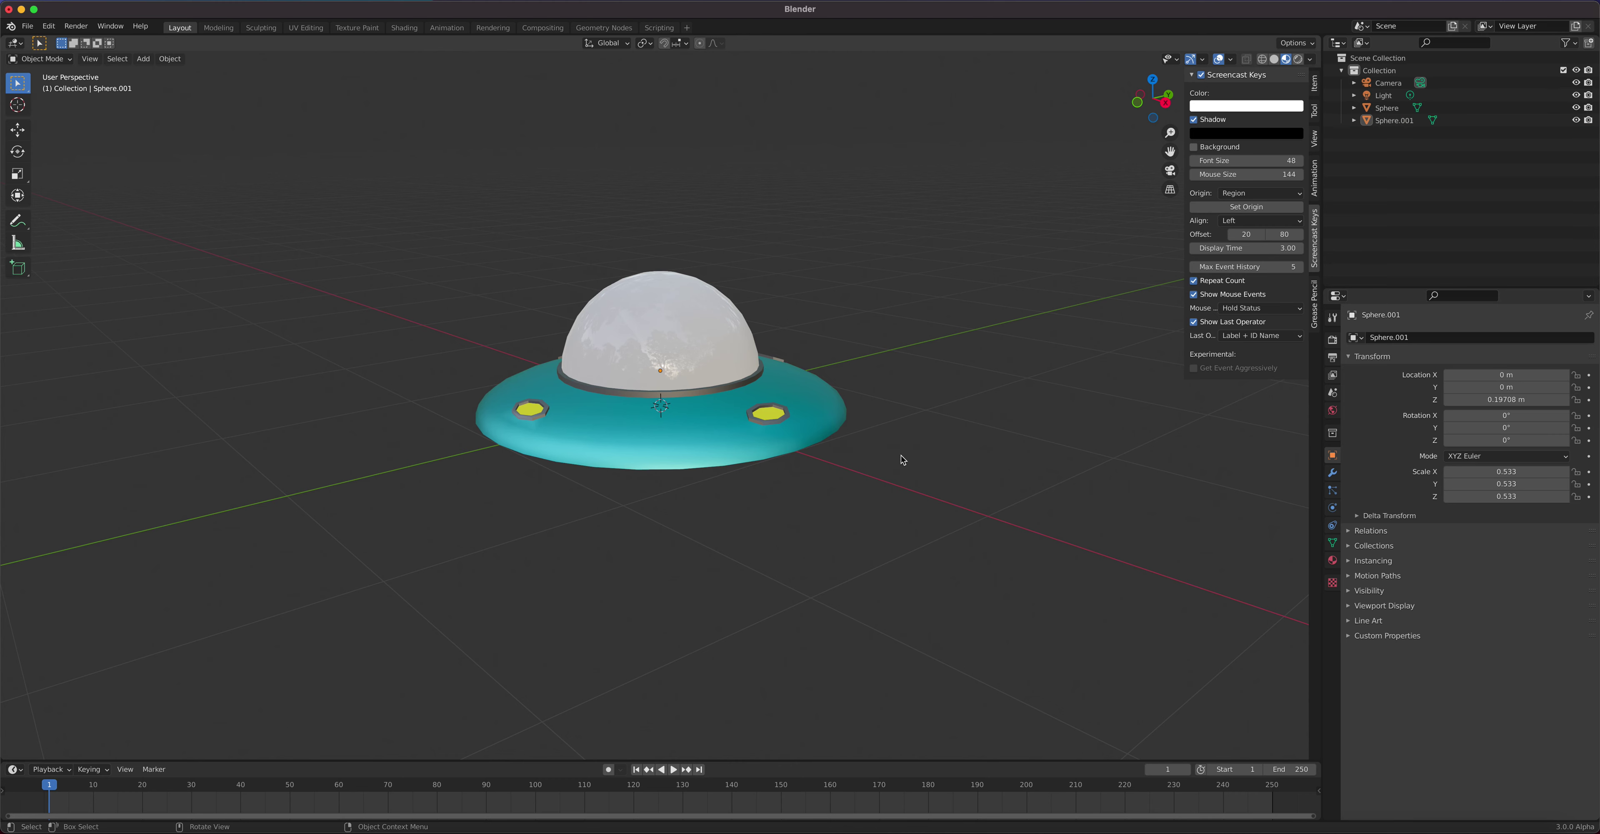
Join the saucer body and the dome into a single object, with the dome as the active object
{"action": "left_click", "coordinate": [702, 432]}
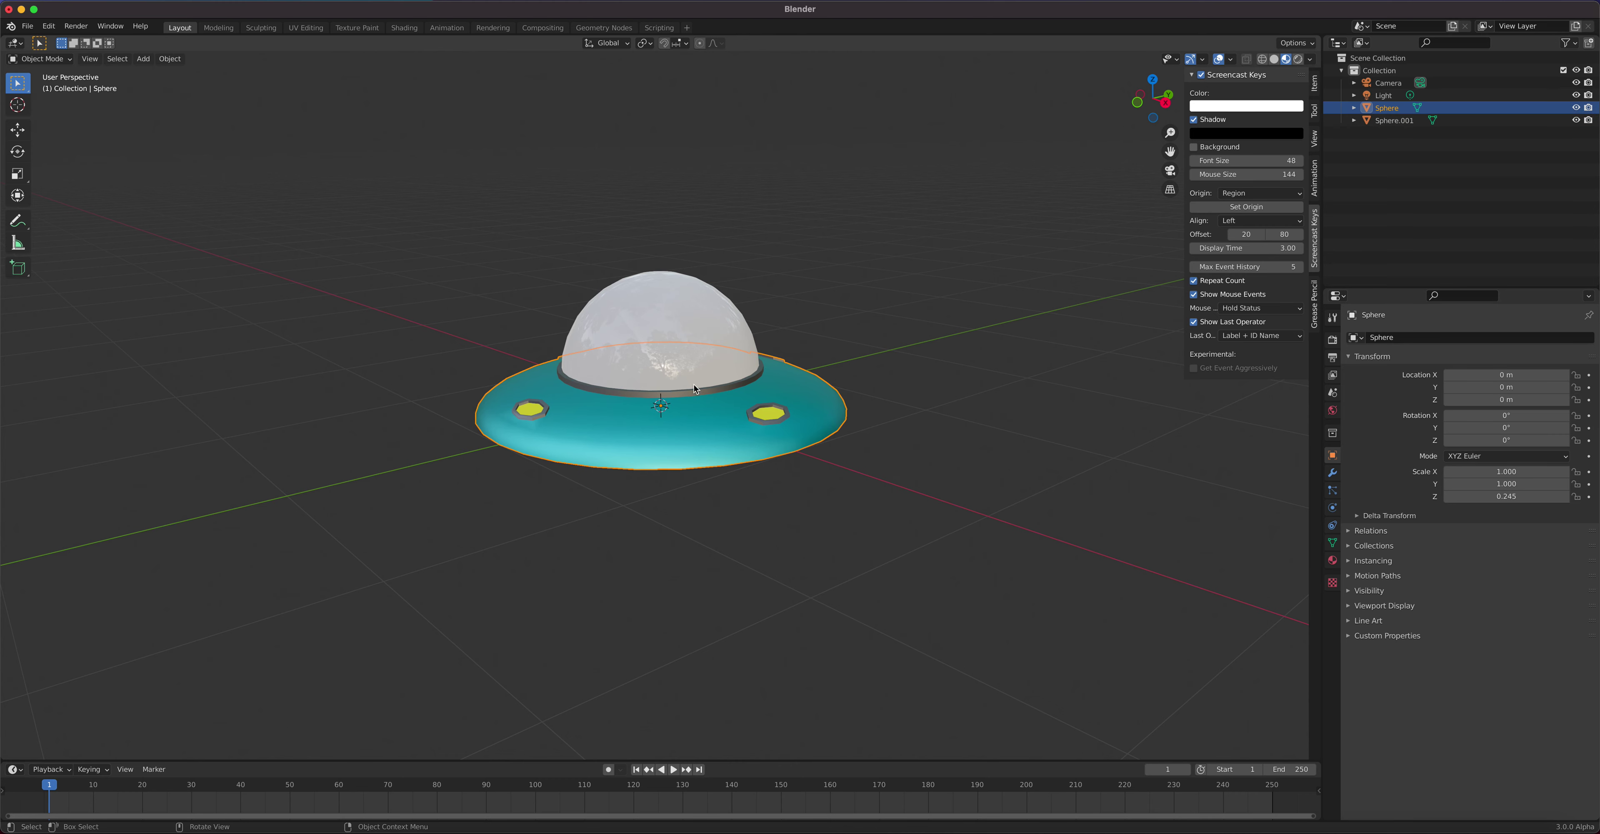
{"action": "left_click", "coordinate": [681, 323], "text": "shift"}
{"action": "middle_click_drag", "start_coordinate": [681, 323], "coordinate": [718, 388]}
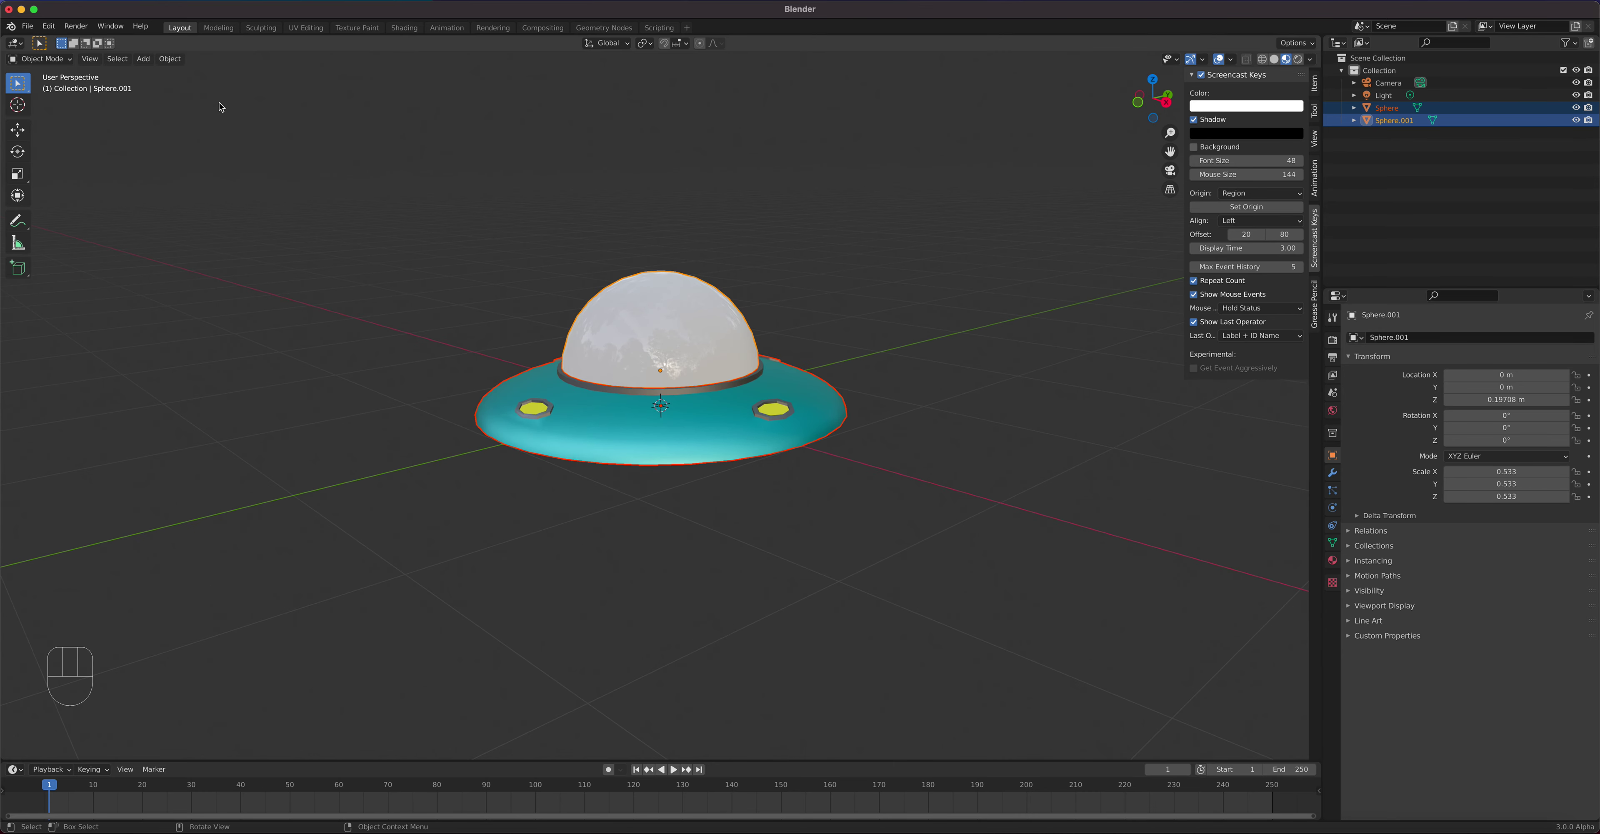
{"action": "left_click", "coordinate": [178, 60]}
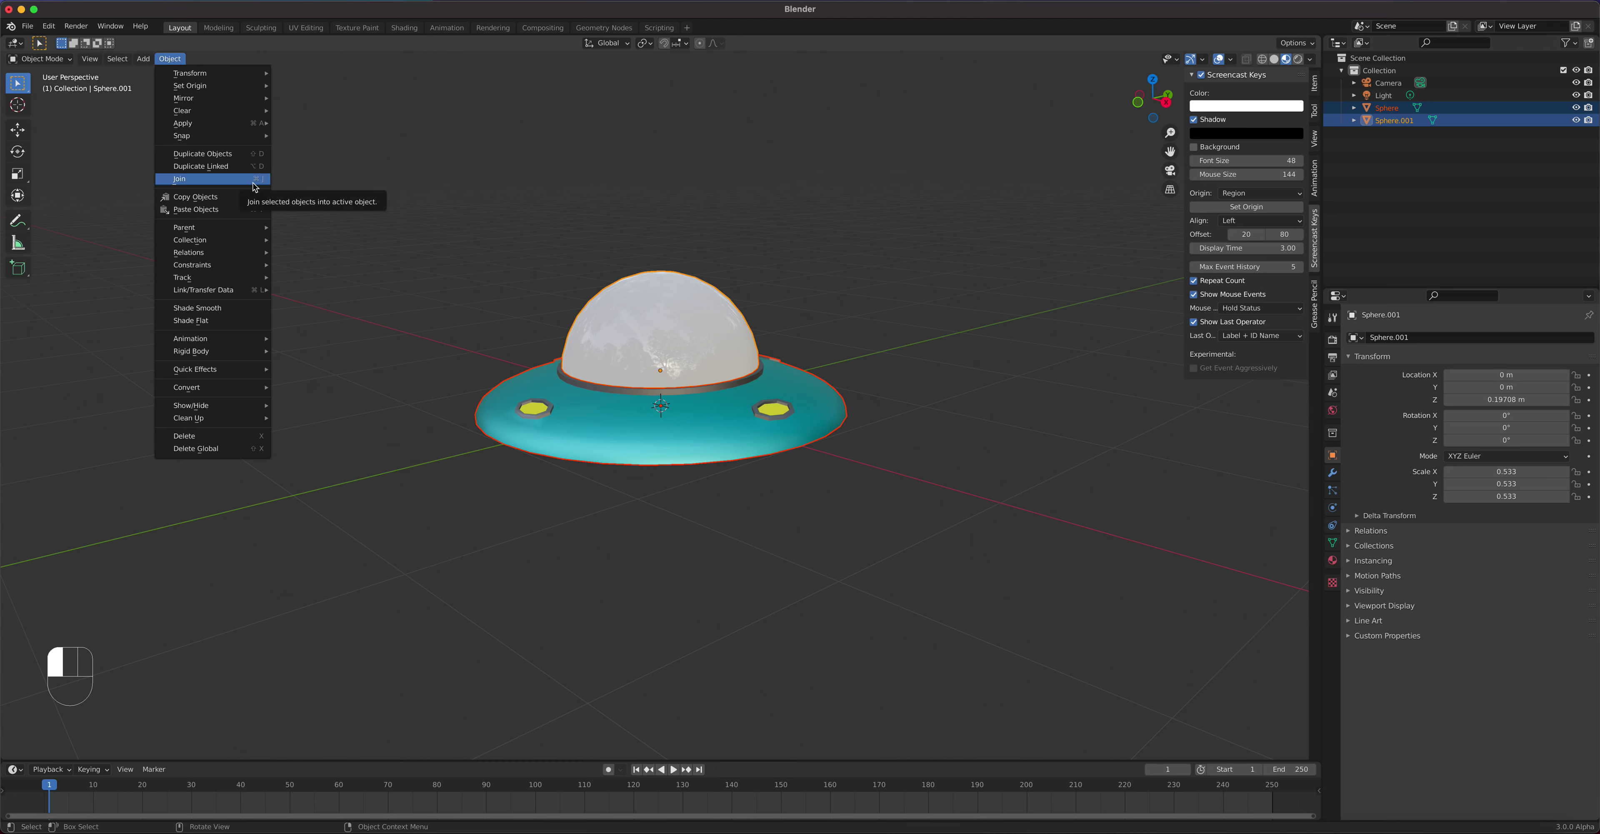
{"action": "left_click", "coordinate": [200, 179]}
{"action": "middle_click_drag", "start_coordinate": [698, 375], "coordinate": [947, 493]}
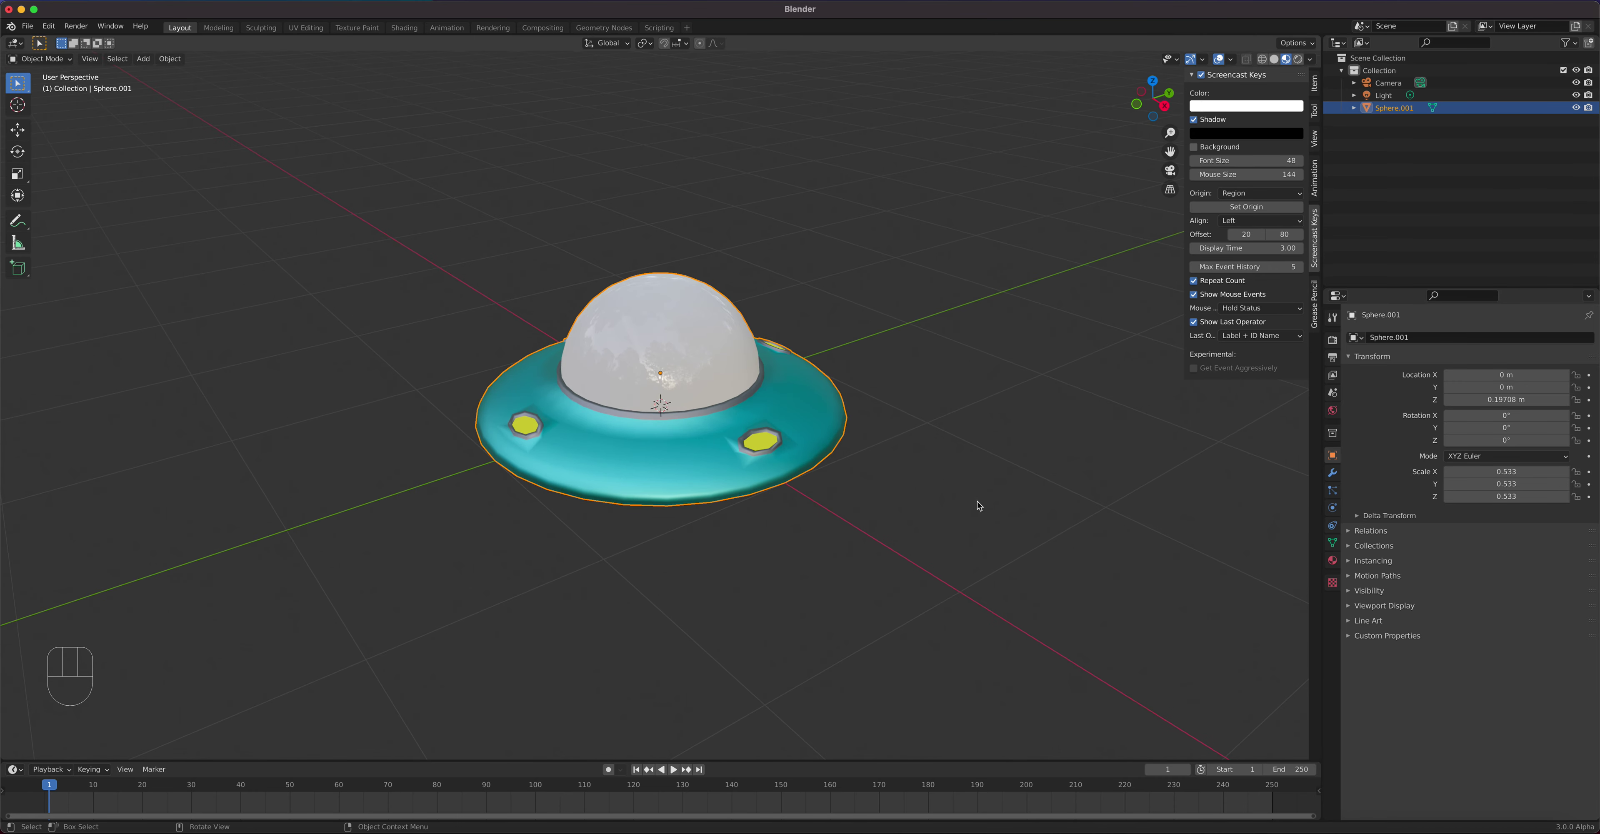
Enable Auto Smooth at 30° in the normals settings of the joined teal spaceship
{"action": "middle_click_drag", "start_coordinate": [716, 466], "coordinate": [637, 439]}
{"action": "scroll", "coordinate": [636, 439], "scroll_direction": "up", "scroll_amount": 4}
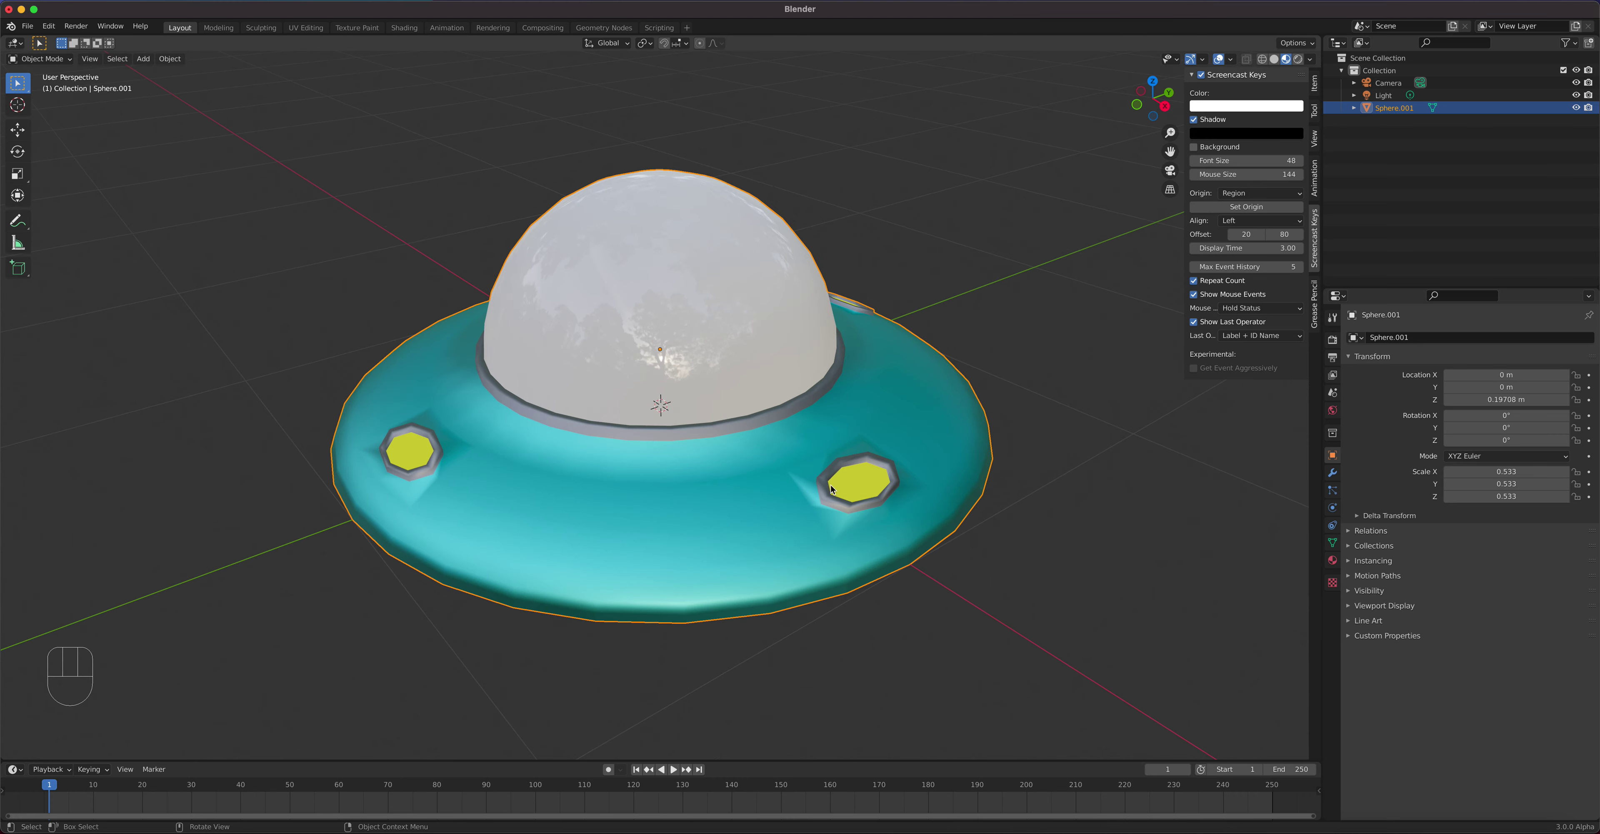
{"action": "left_click", "coordinate": [1332, 543]}
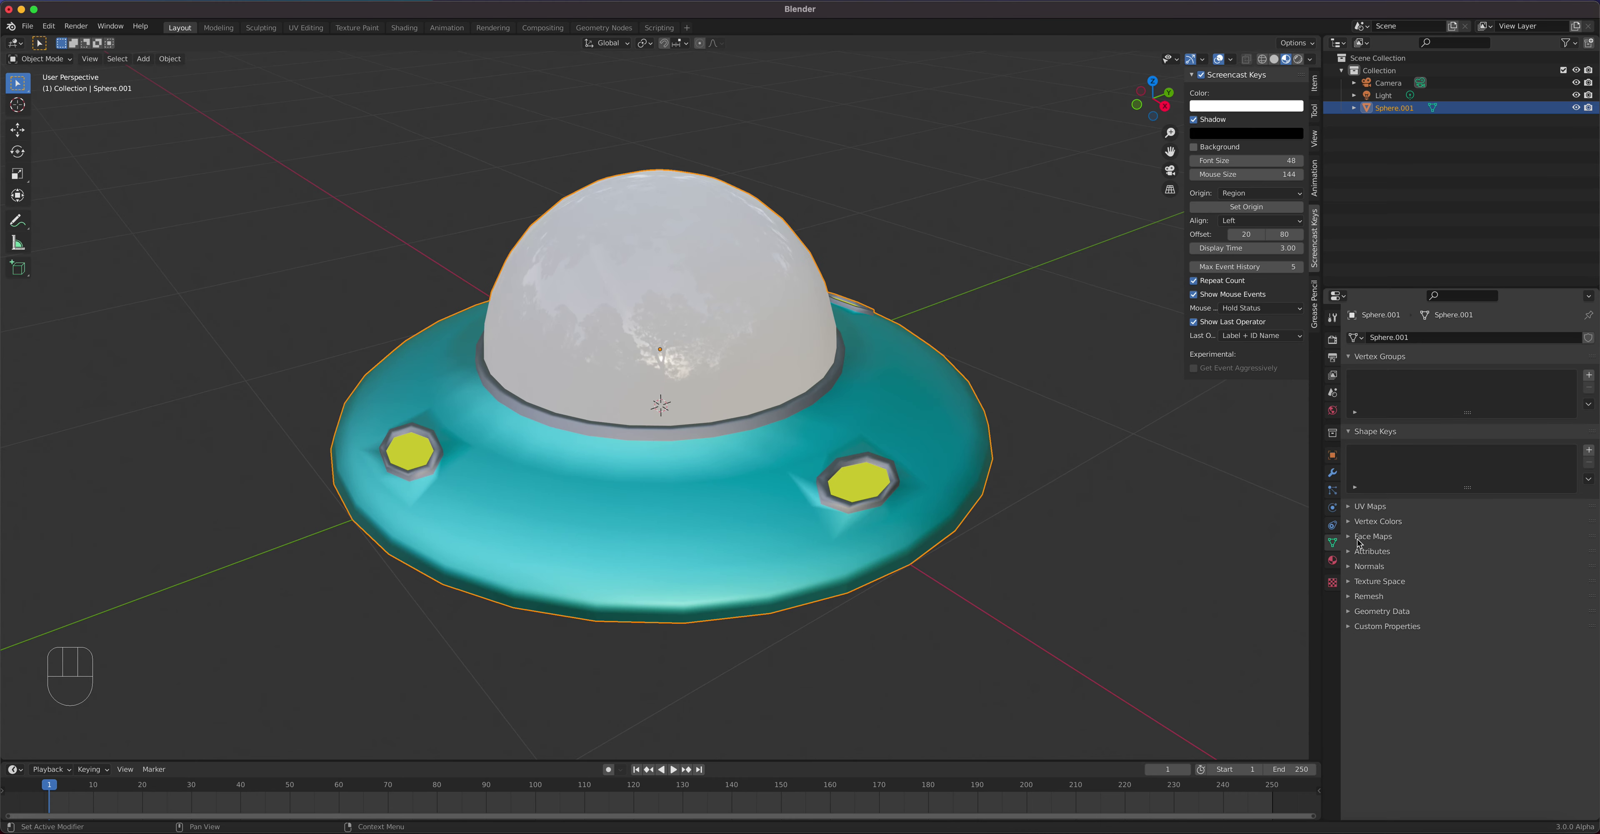
{"action": "left_click", "coordinate": [1350, 567]}
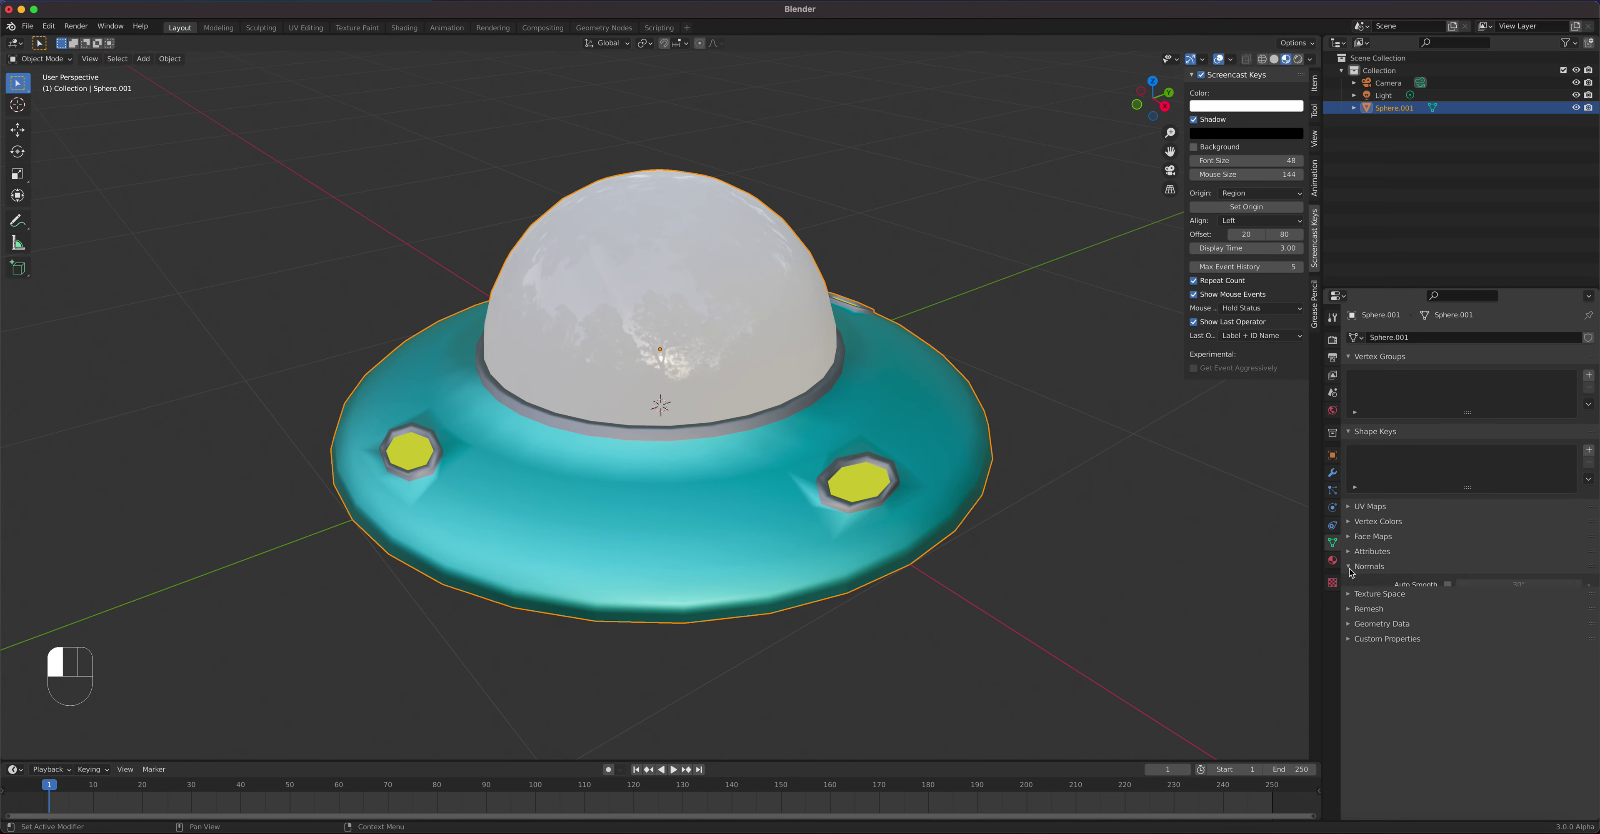
{"action": "left_click", "coordinate": [1448, 585]}
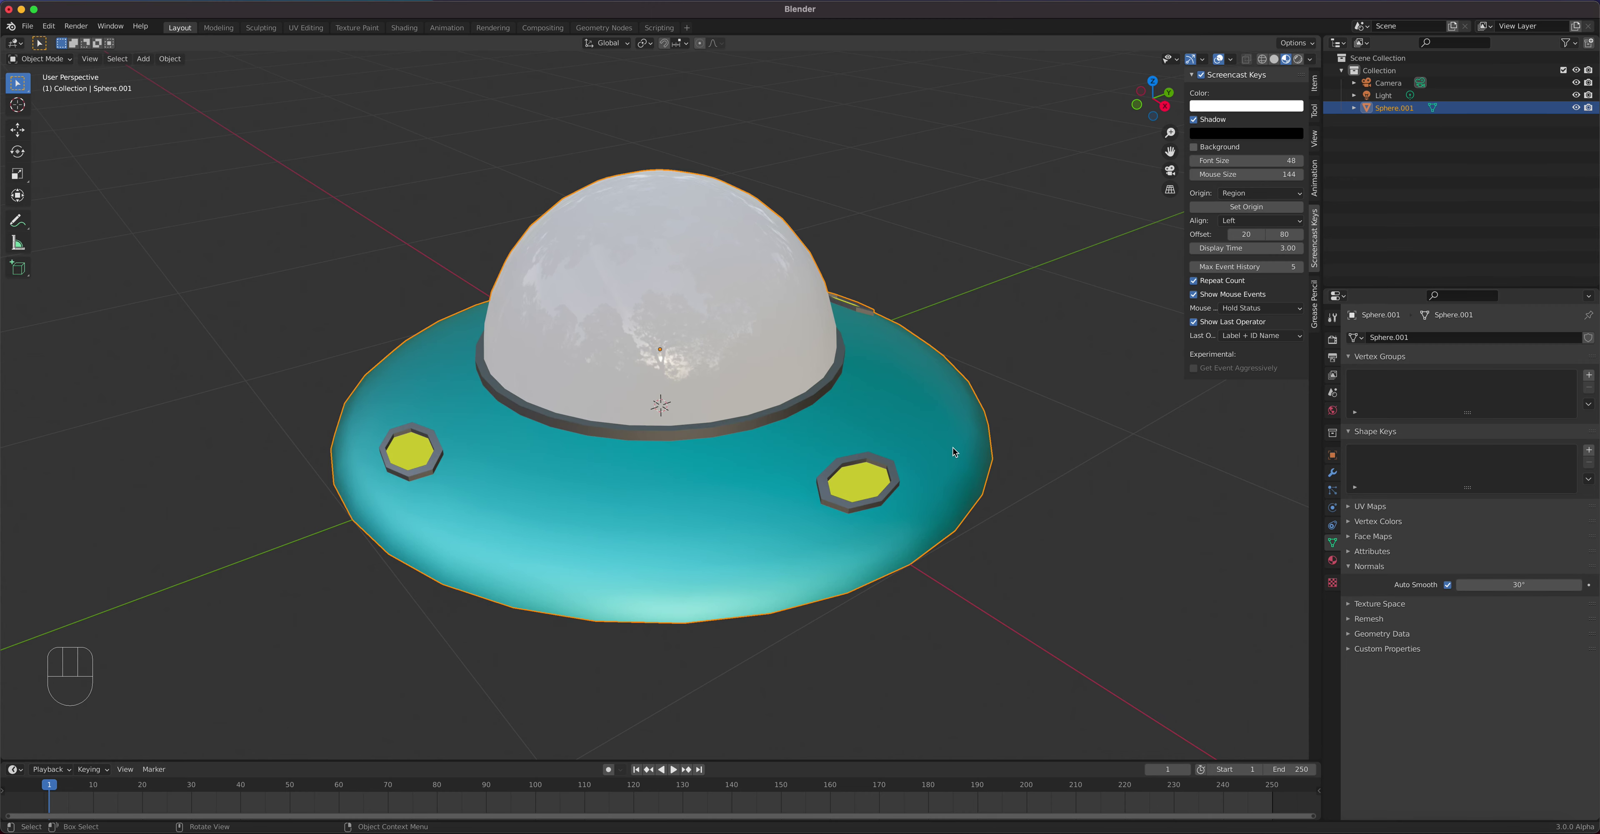
Apply Shade Smooth to the teal spaceship
{"action": "mouse_move", "coordinate": [739, 466]}
{"action": "middle_mouse_down"}
{"action": "mouse_move", "coordinate": [720, 394]}
{"action": "mouse_move", "coordinate": [719, 444]}
{"action": "middle_mouse_up"}
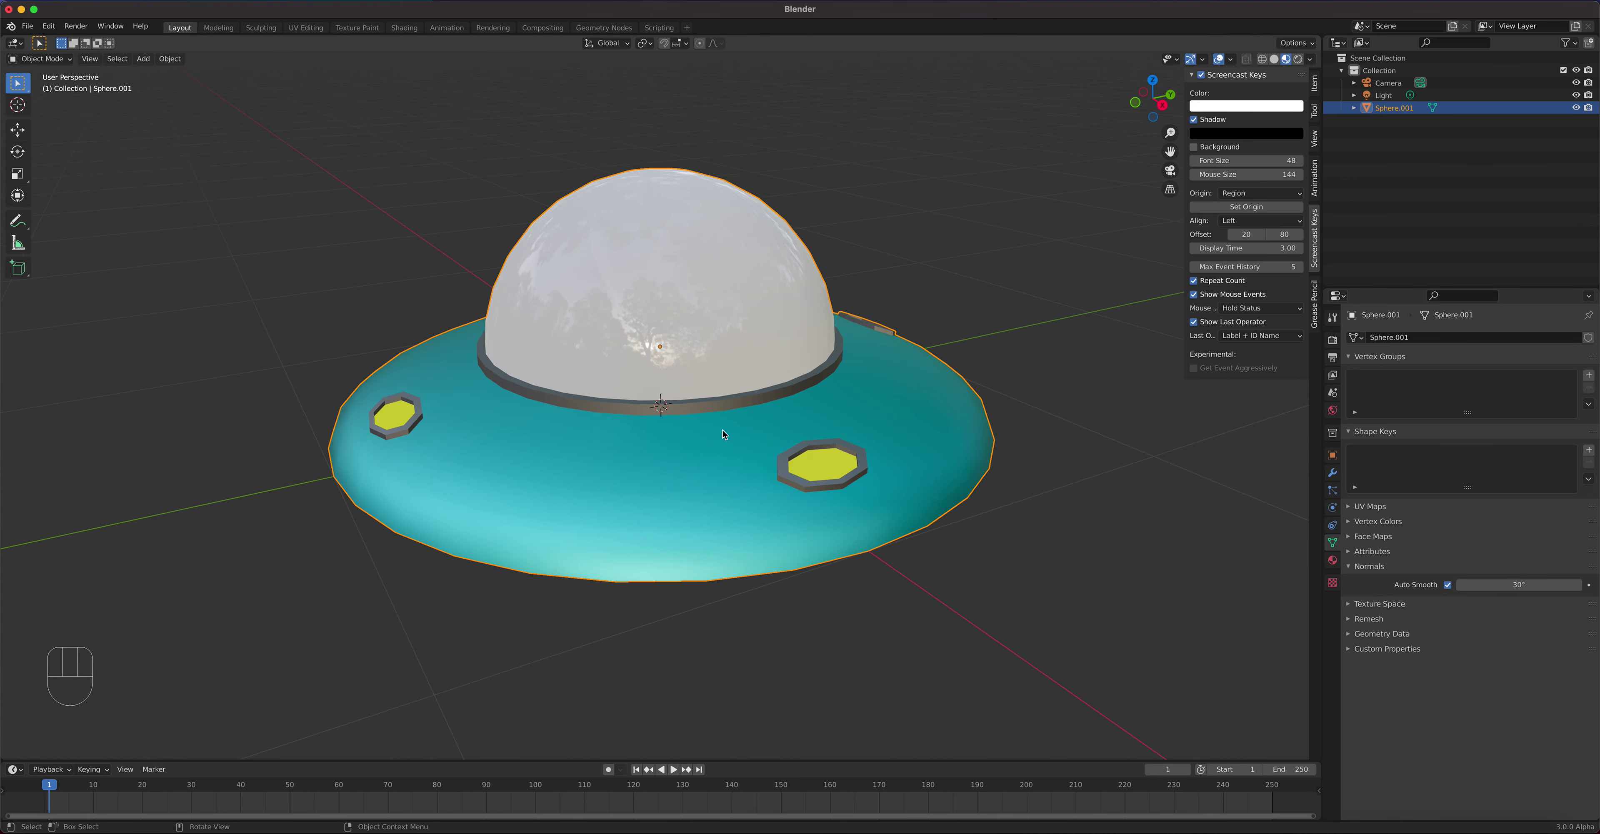
{"action": "middle_click_drag", "start_coordinate": [720, 265], "coordinate": [799, 484]}
{"action": "right_click", "coordinate": [753, 417]}
{"action": "left_click", "coordinate": [759, 424]}
{"action": "scroll", "coordinate": [798, 484], "scroll_direction": "down", "scroll_amount": 3}
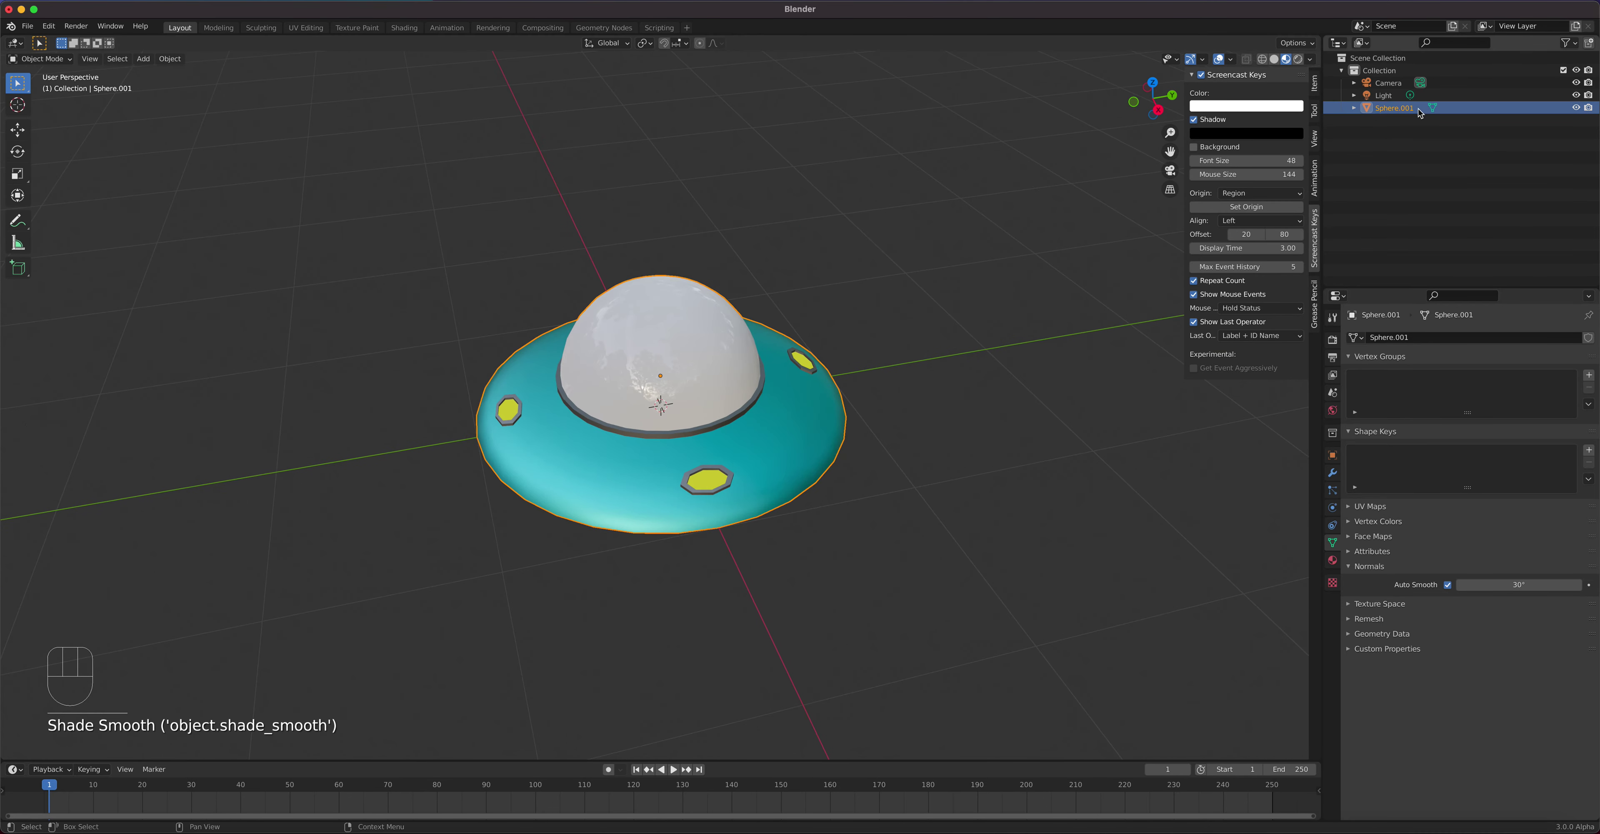
Rename the teal spaceship as Spaceship 01 and set its Z location to 0 m
{"action": "double_click", "coordinate": [1397, 108]}
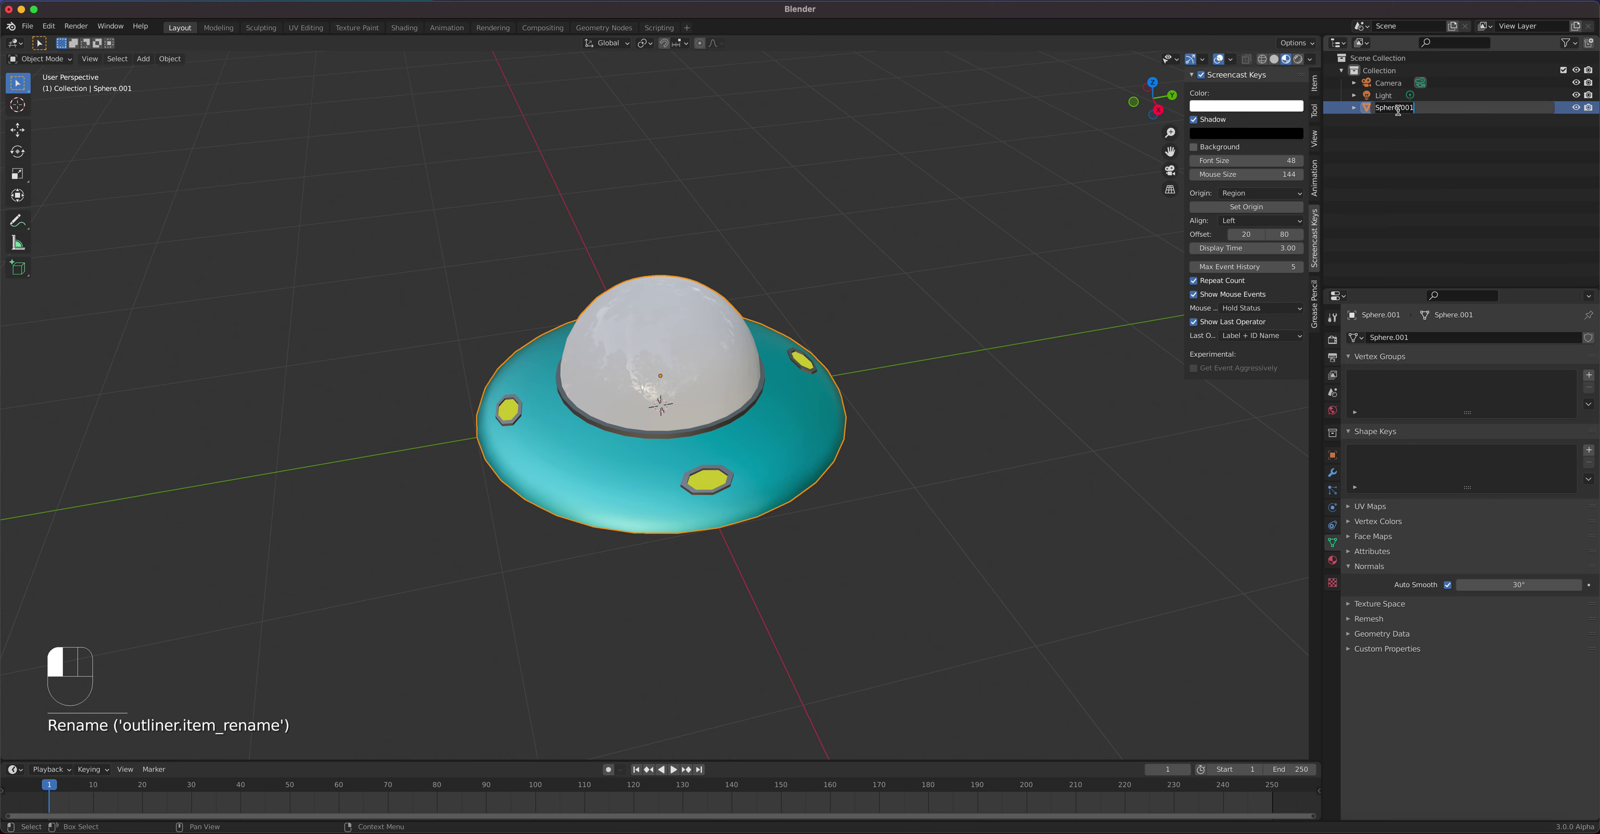
{"action": "type", "text": "Spaceship"}
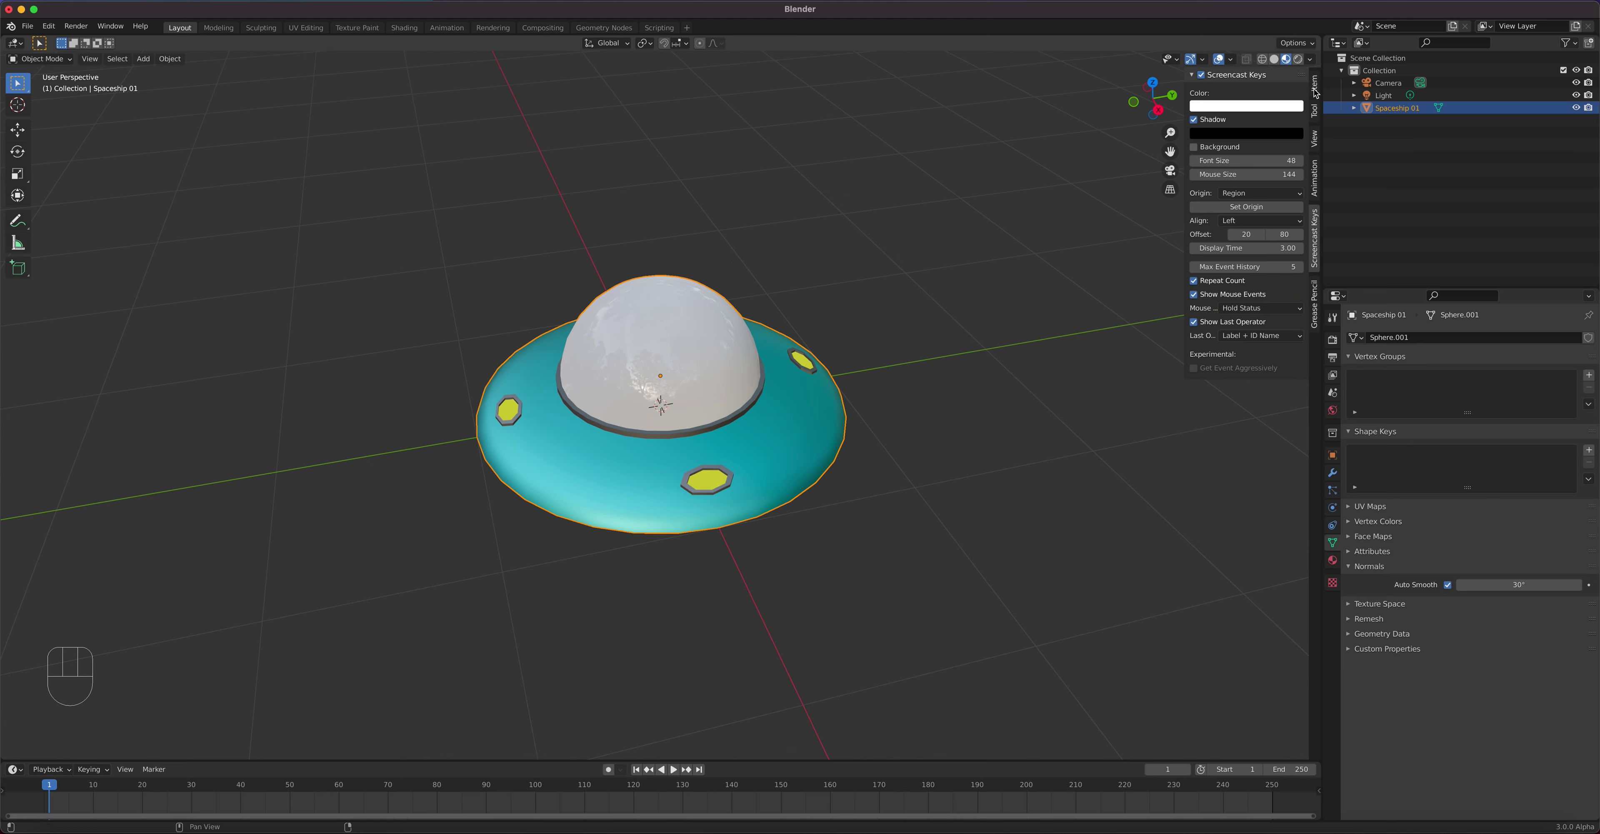
{"action": "left_click", "coordinate": [1314, 93]}
{"action": "left_click_drag", "start_coordinate": [1236, 105], "coordinate": [1236, 130]}
{"action": "key", "text": "Escape"}
{"action": "left_click", "coordinate": [1235, 131]}
{"action": "type", "text": "0"}
{"action": "key", "text": "Return"}
{"action": "middle_click_drag", "start_coordinate": [750, 506], "coordinate": [910, 563]}
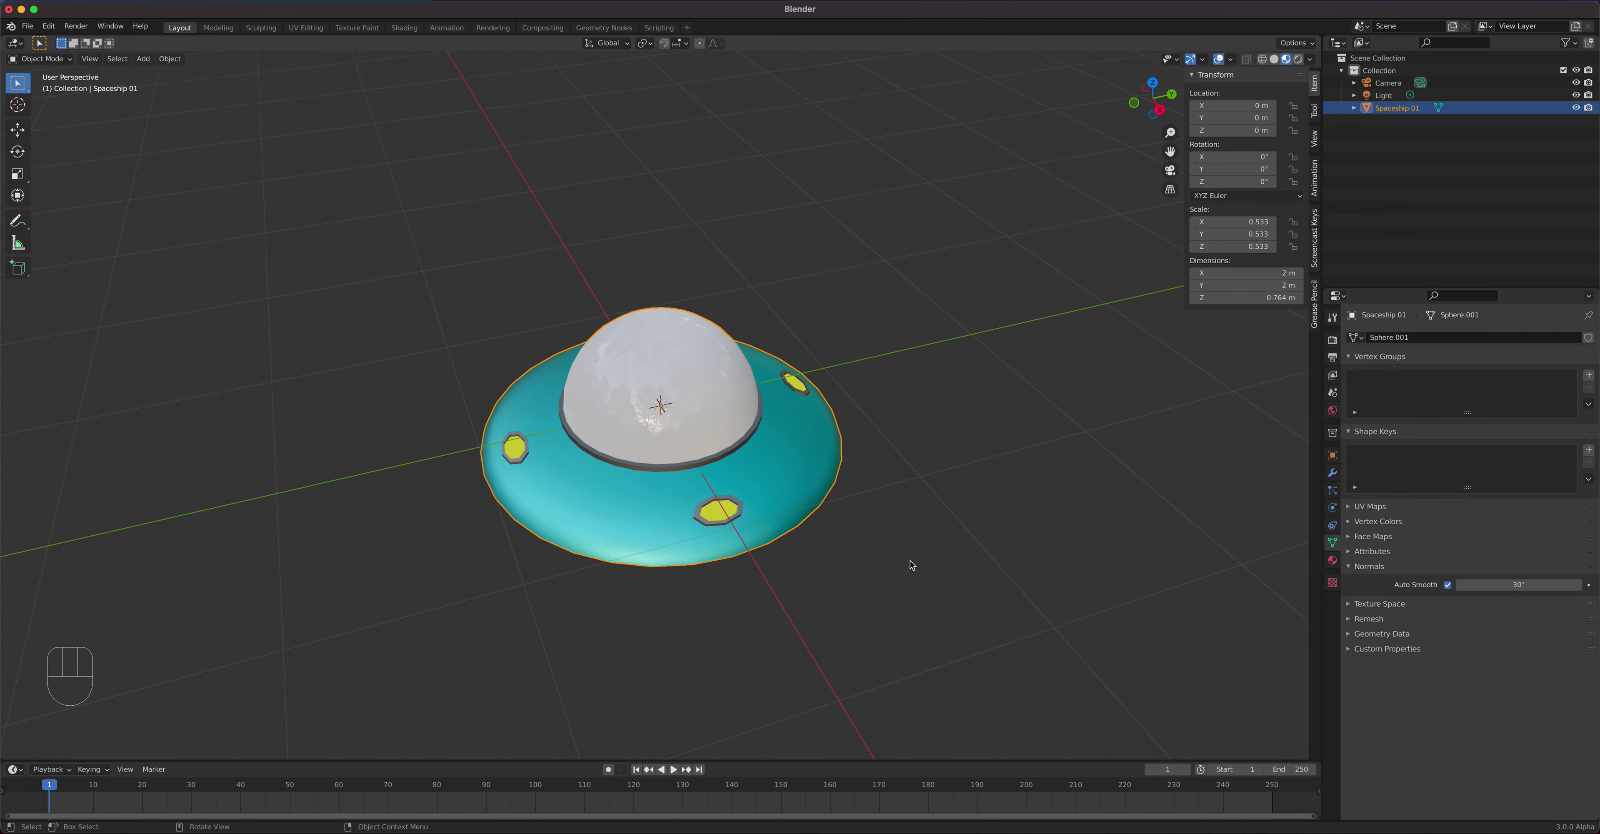
Append the object Sphere from spaceship model.blend in the Downloads folder to the scene
{"action": "left_click", "coordinate": [55, 828]}
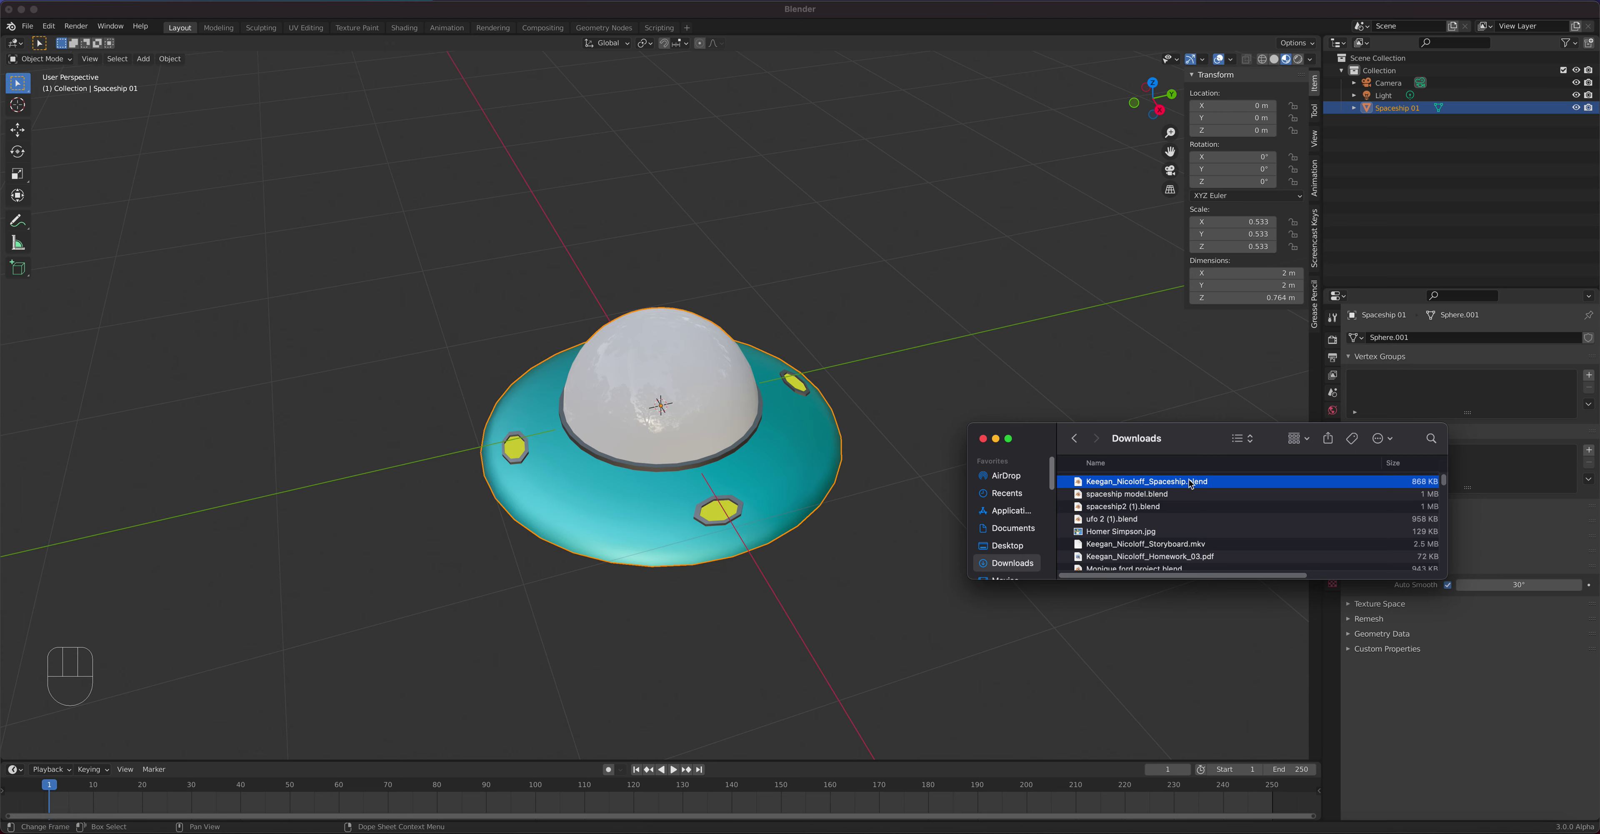
{"action": "left_click", "coordinate": [1176, 495]}
{"action": "left_click_drag", "start_coordinate": [1164, 497], "coordinate": [846, 250]}
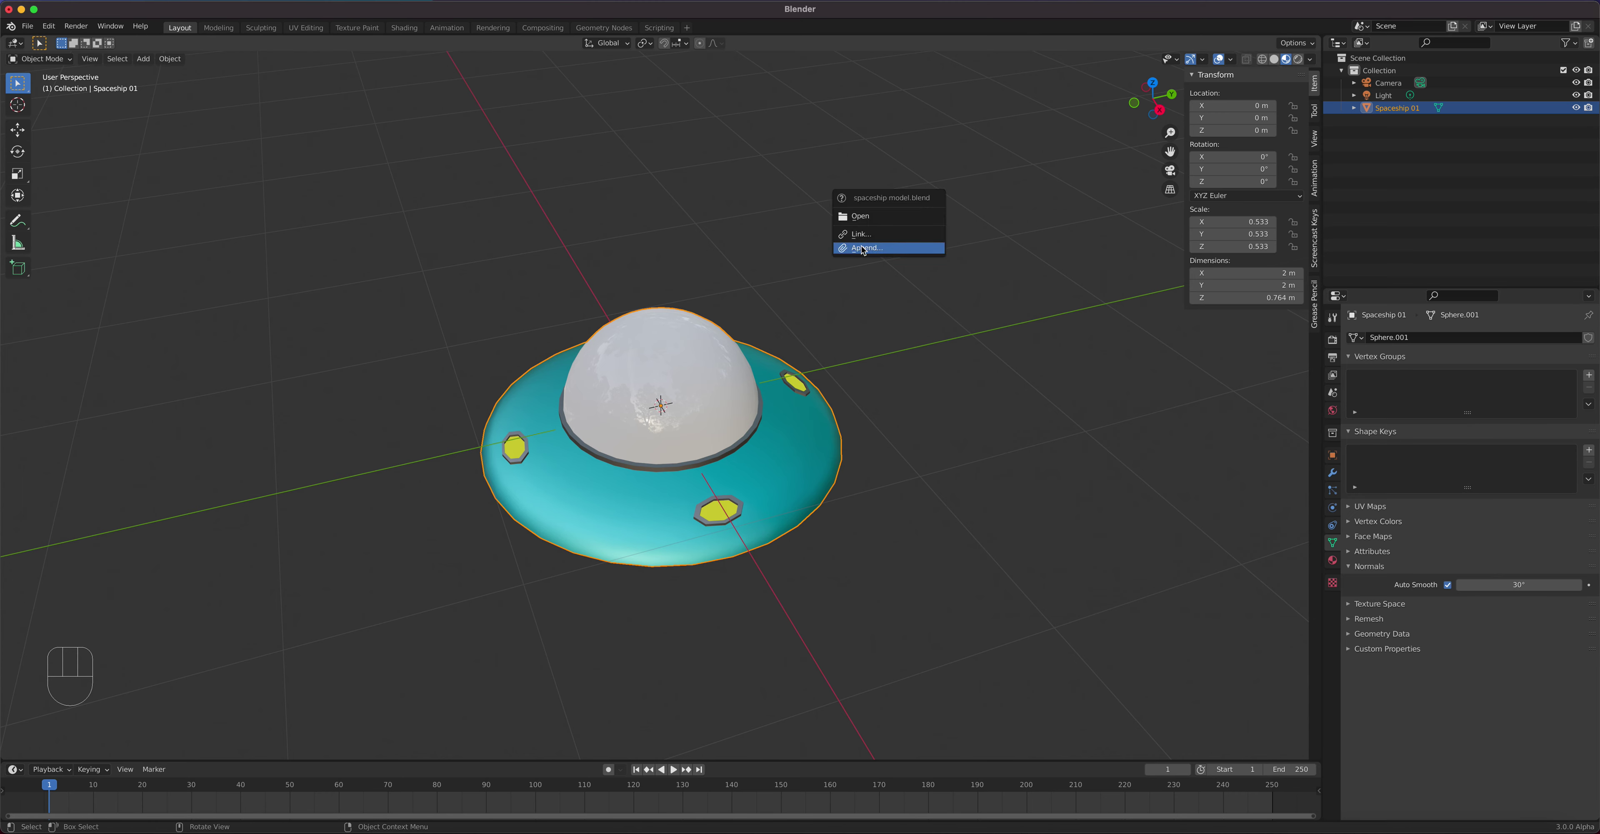
{"action": "left_click", "coordinate": [847, 248]}
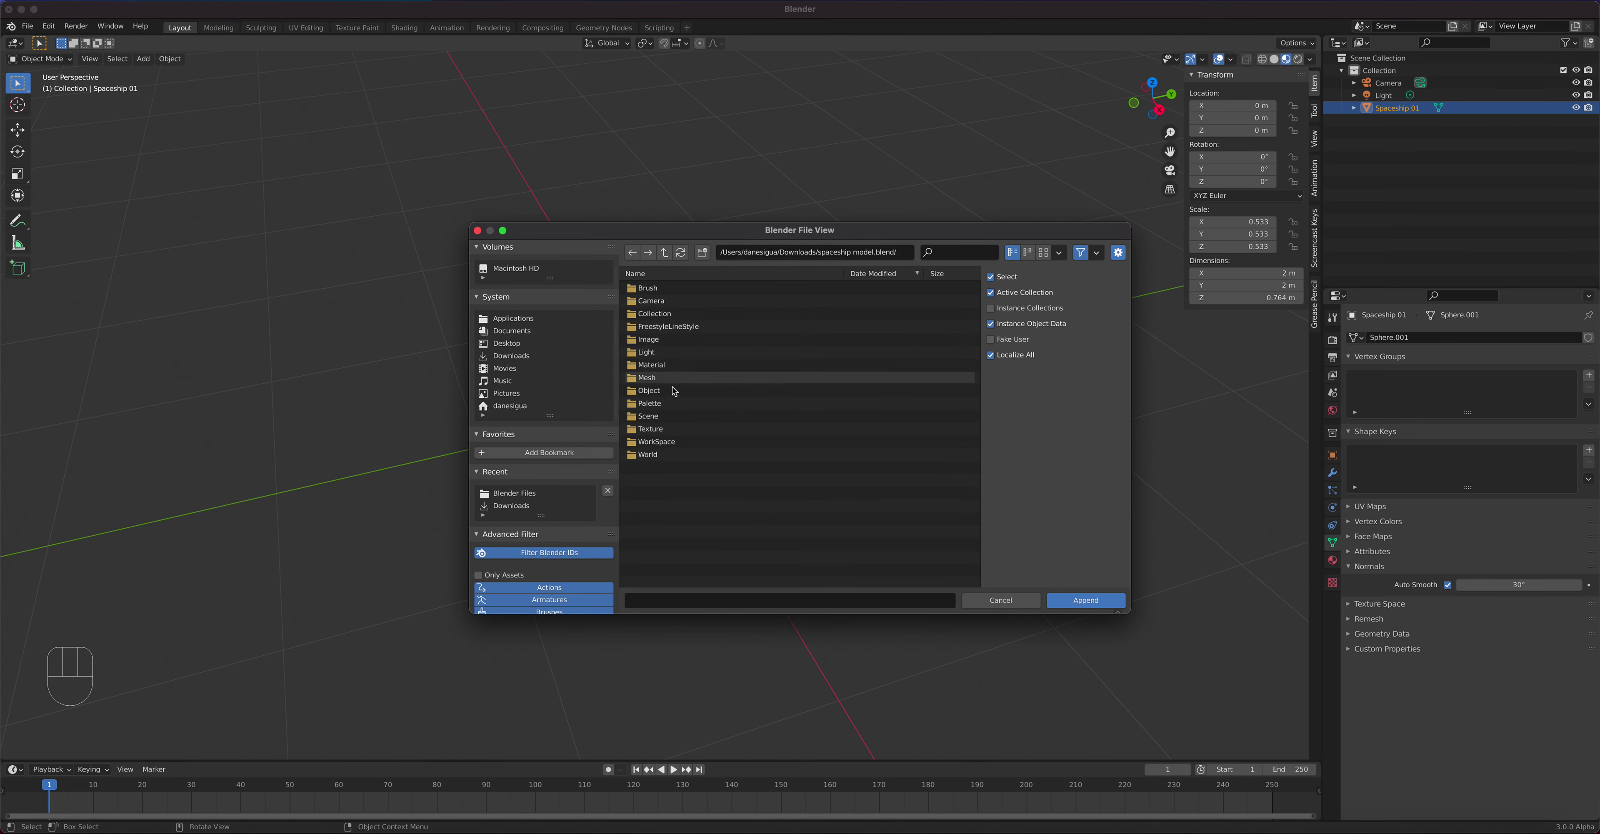
{"action": "left_click", "coordinate": [647, 391]}
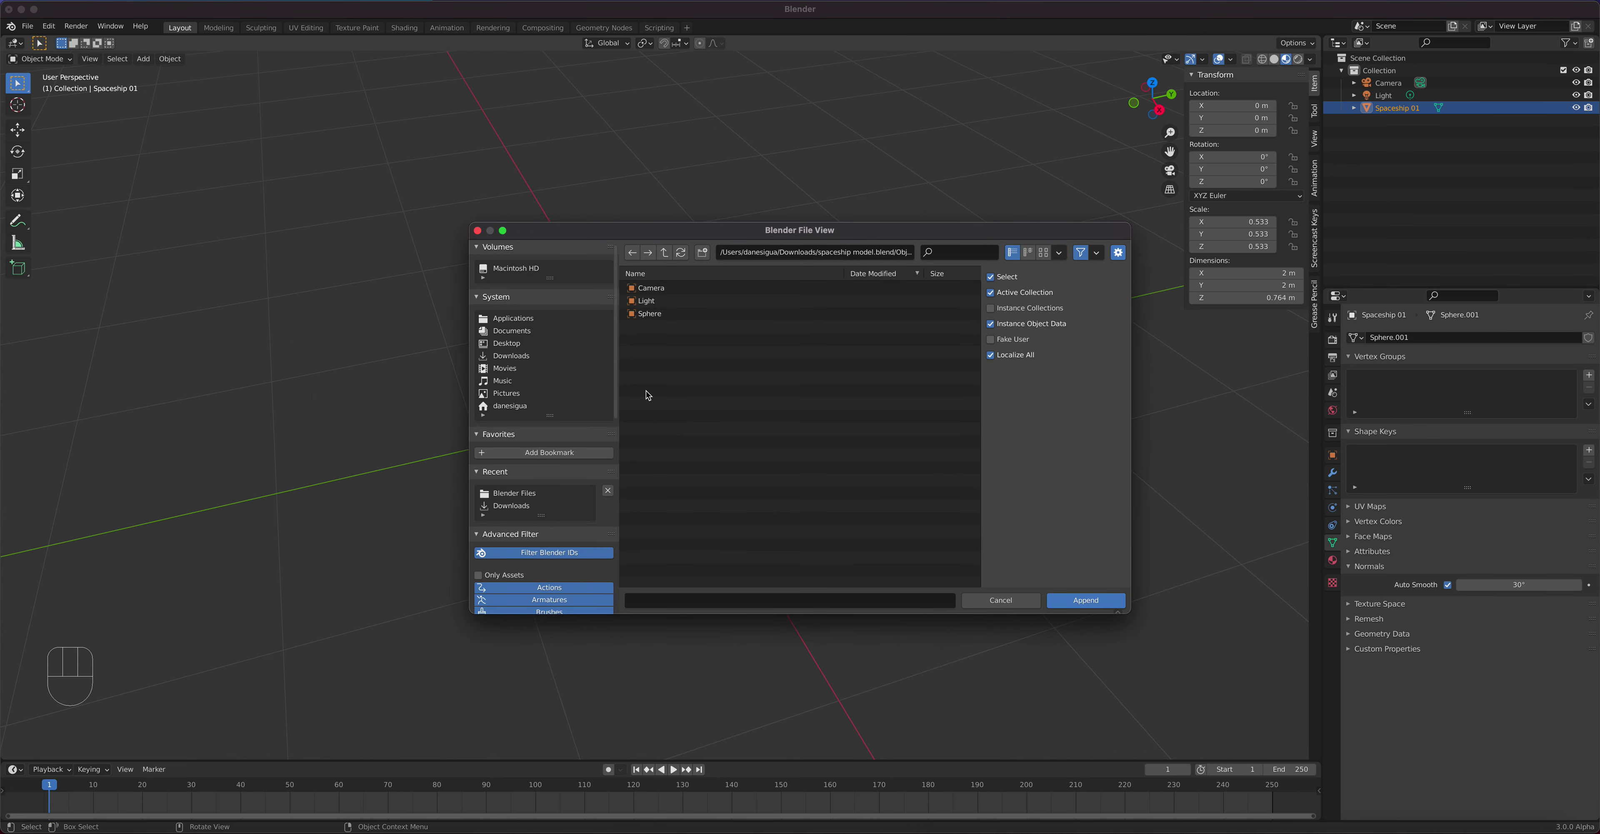
{"action": "left_click", "coordinate": [647, 317]}
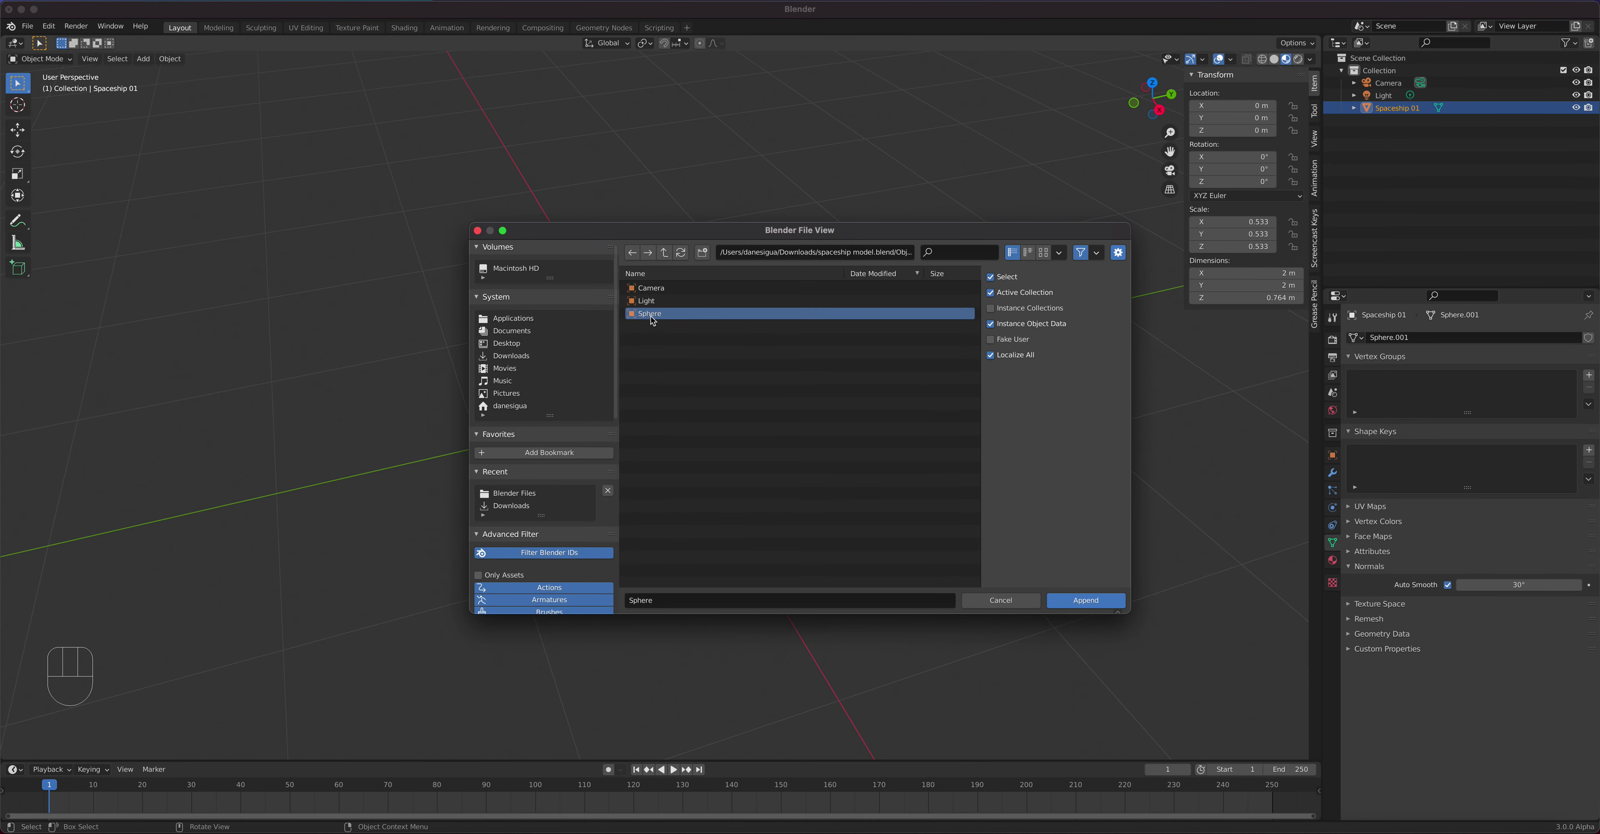
{"action": "left_click", "coordinate": [1086, 600]}
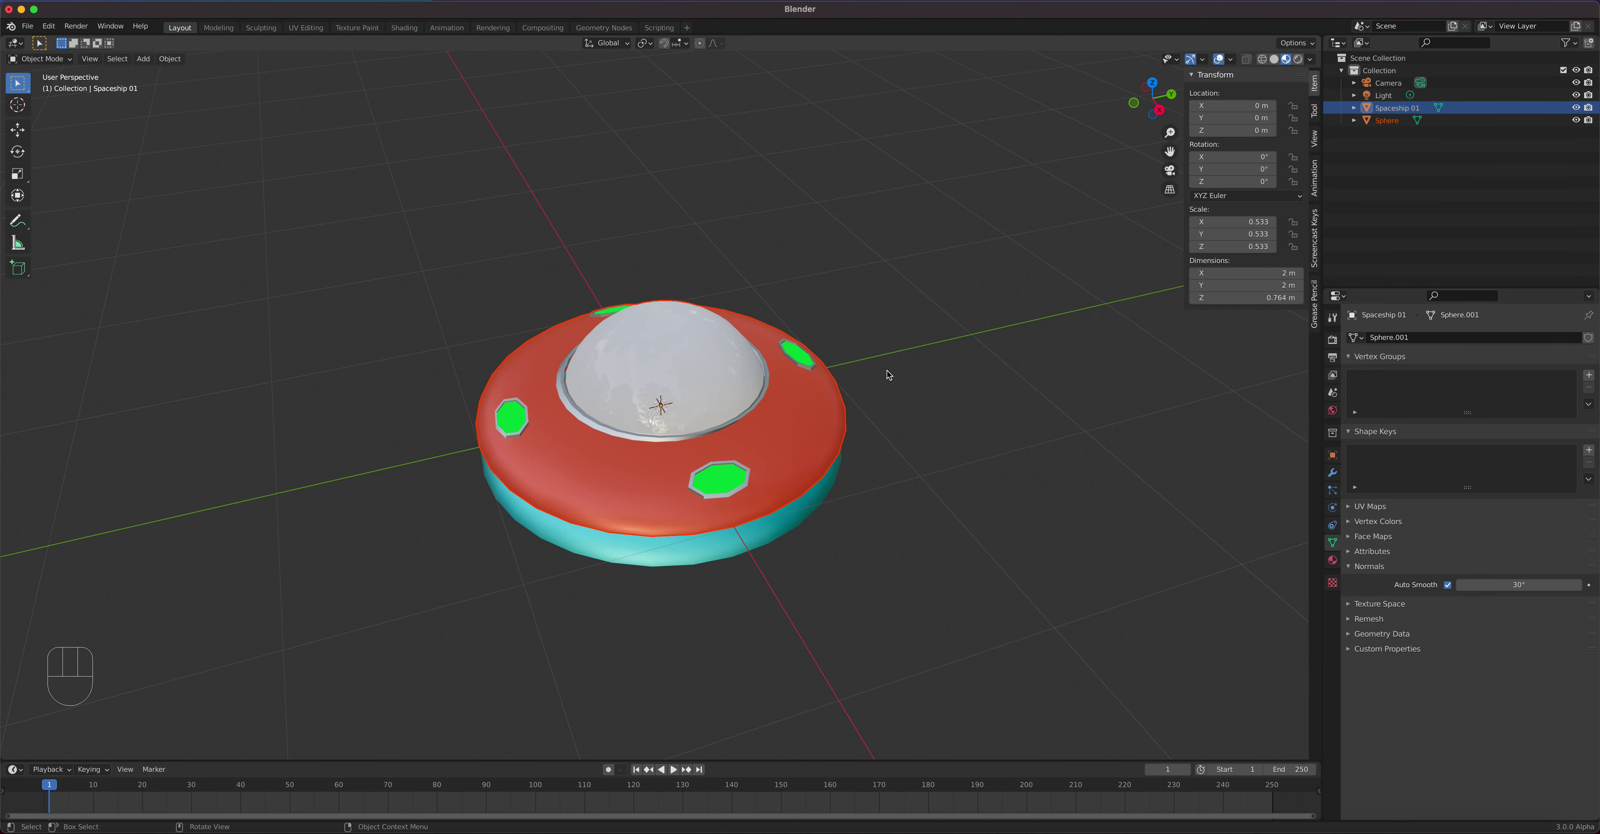
Move the appended red spaceship clear of the teal one, to about X 0.72 m and Y 2 m
{"action": "left_click", "coordinate": [1387, 120]}
{"action": "left_click", "coordinate": [842, 430]}
{"action": "key", "text": "g"}
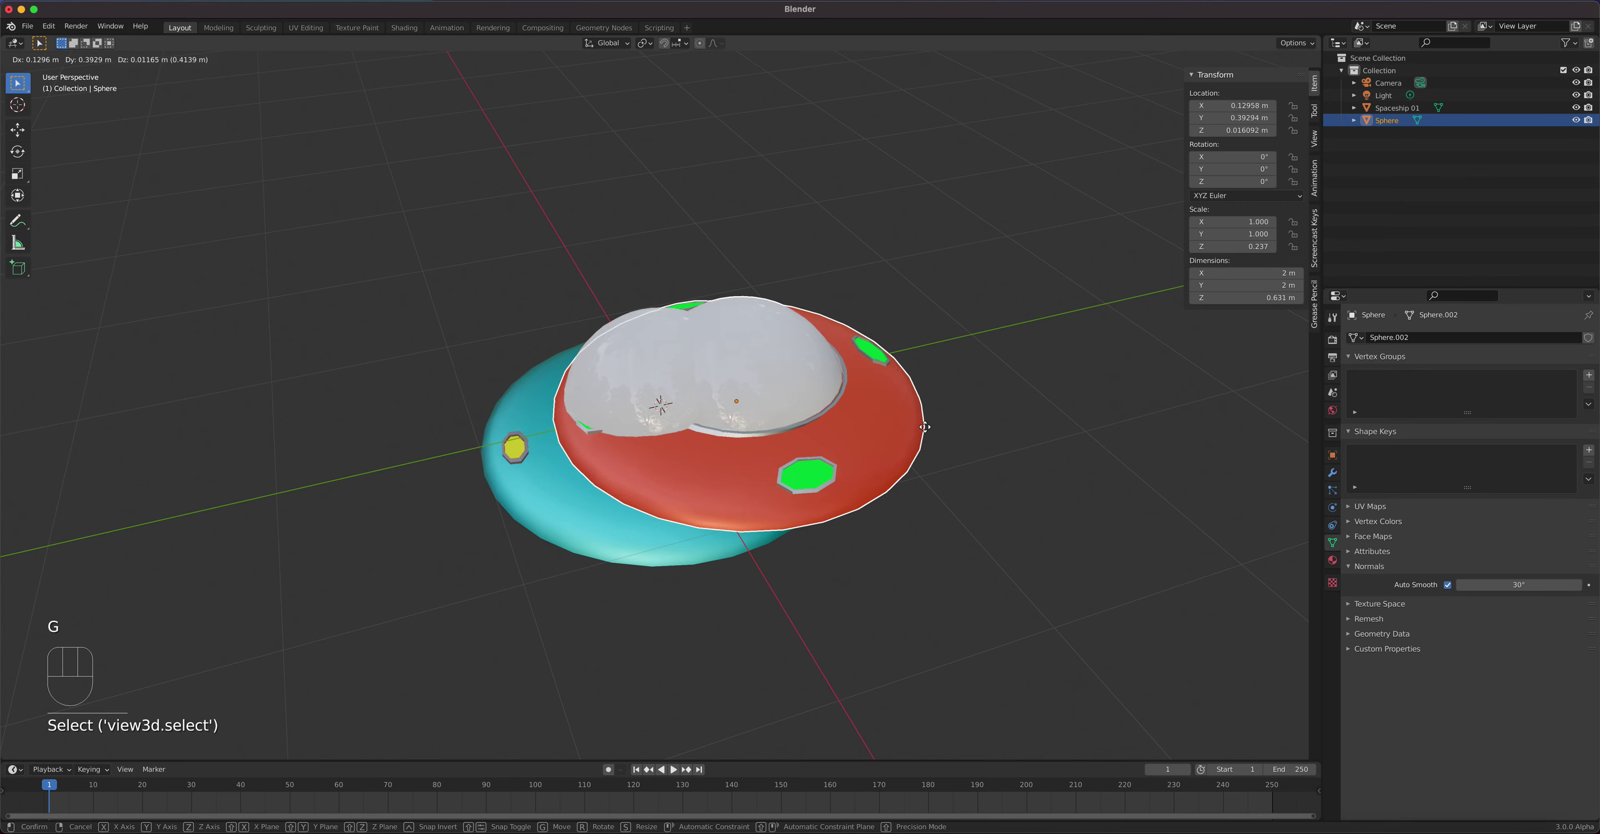
{"action": "left_click", "coordinate": [1214, 428]}
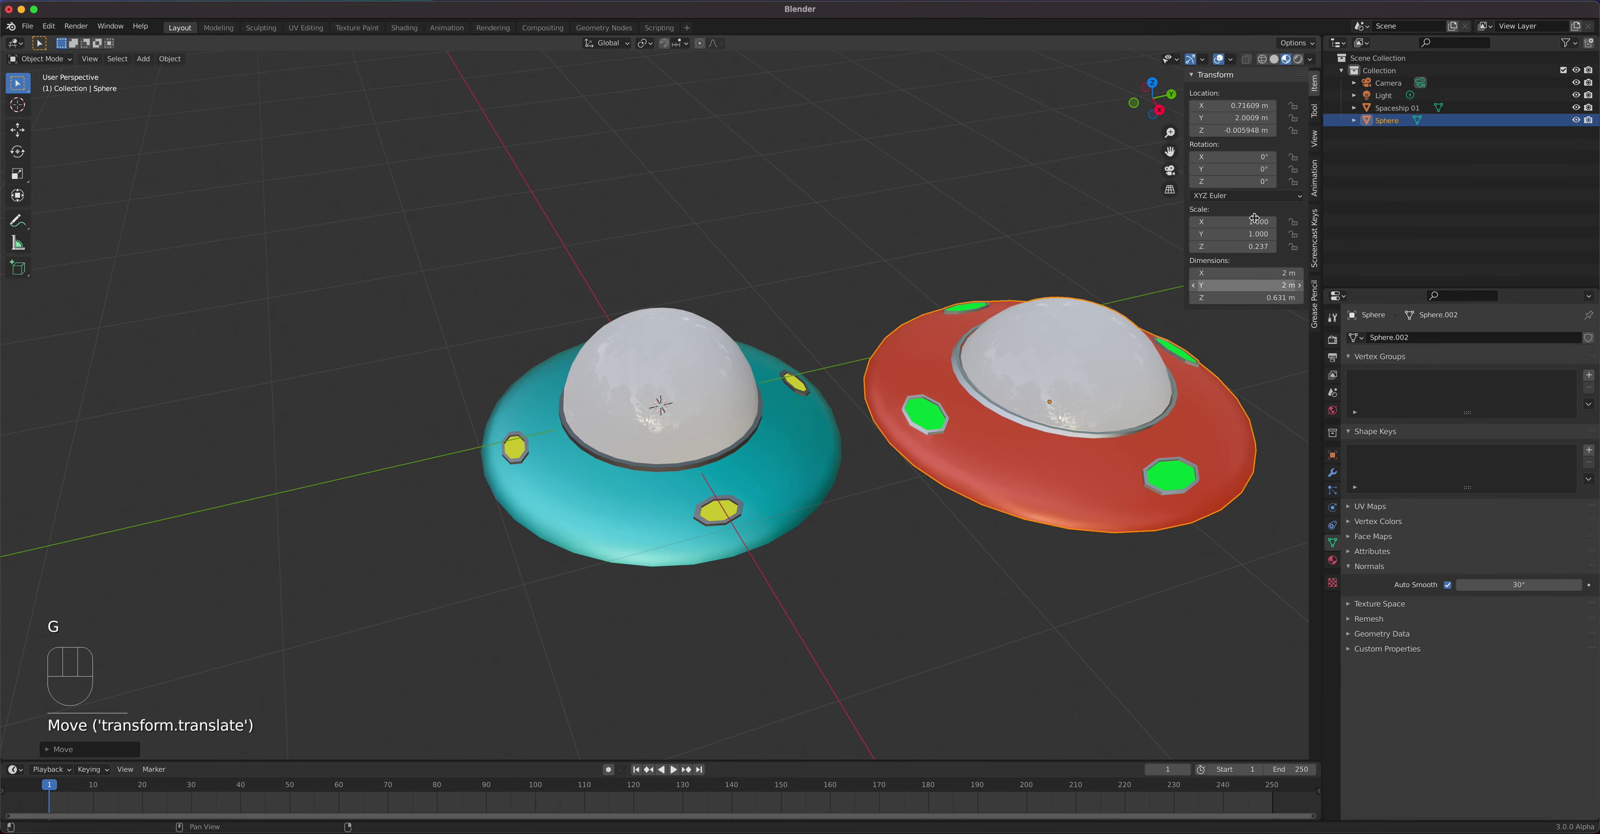
Set the red spaceship's location to 0 m on all three axes
{"action": "left_click_drag", "start_coordinate": [1238, 107], "coordinate": [1238, 107]}
{"action": "type", "text": "0"}
{"action": "key", "text": "Return"}
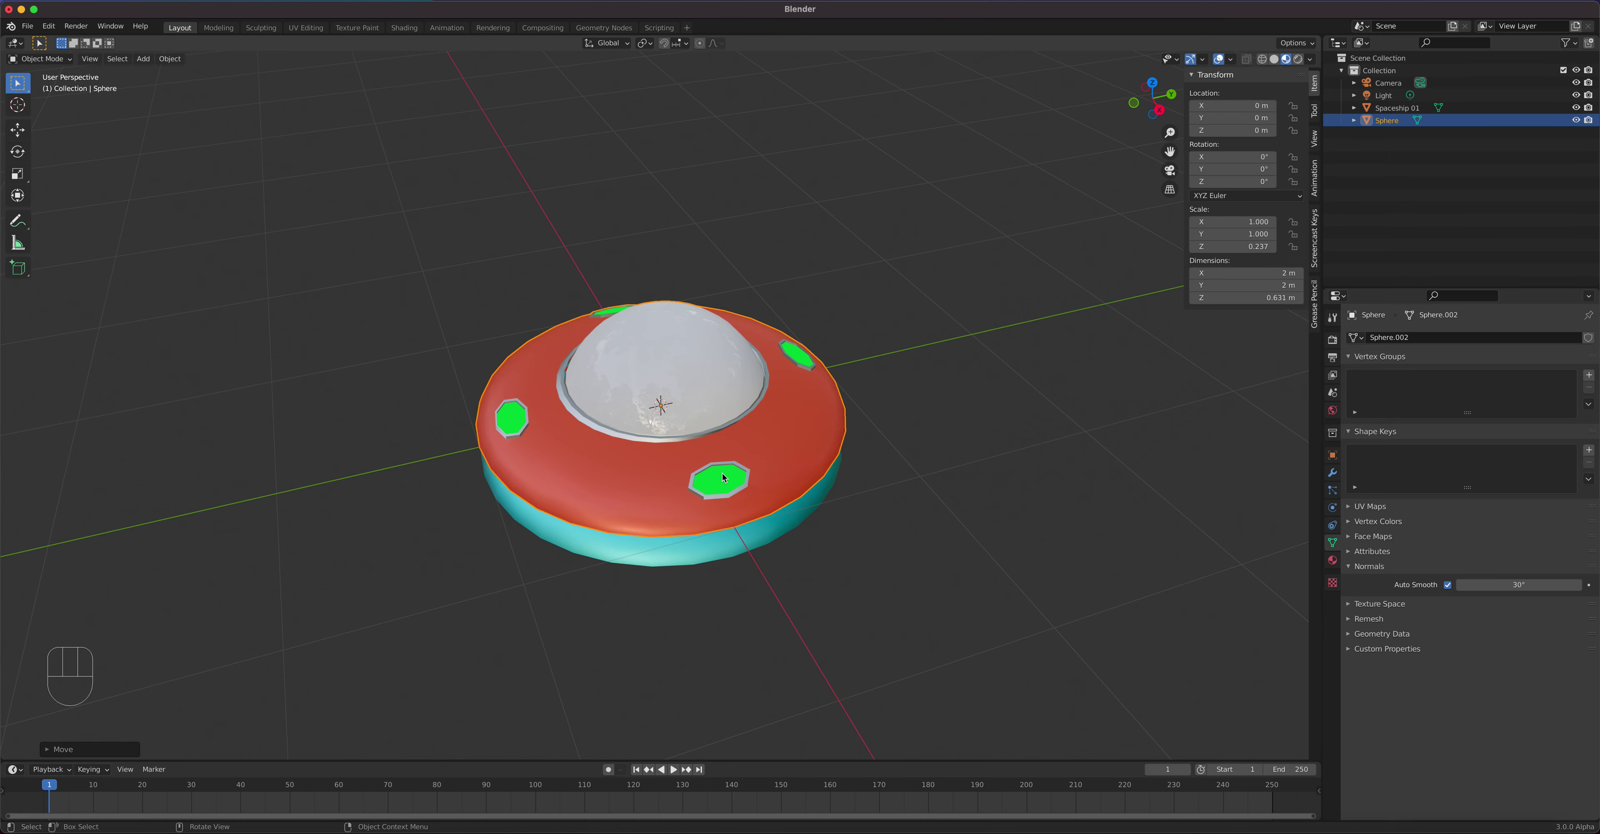
Rename the red spaceship as Spaceship 02
{"action": "mouse_move", "coordinate": [722, 474]}
{"action": "middle_mouse_down"}
{"action": "mouse_move", "coordinate": [724, 388]}
{"action": "mouse_move", "coordinate": [719, 455]}
{"action": "middle_mouse_up"}
{"action": "left_click", "coordinate": [1390, 126]}
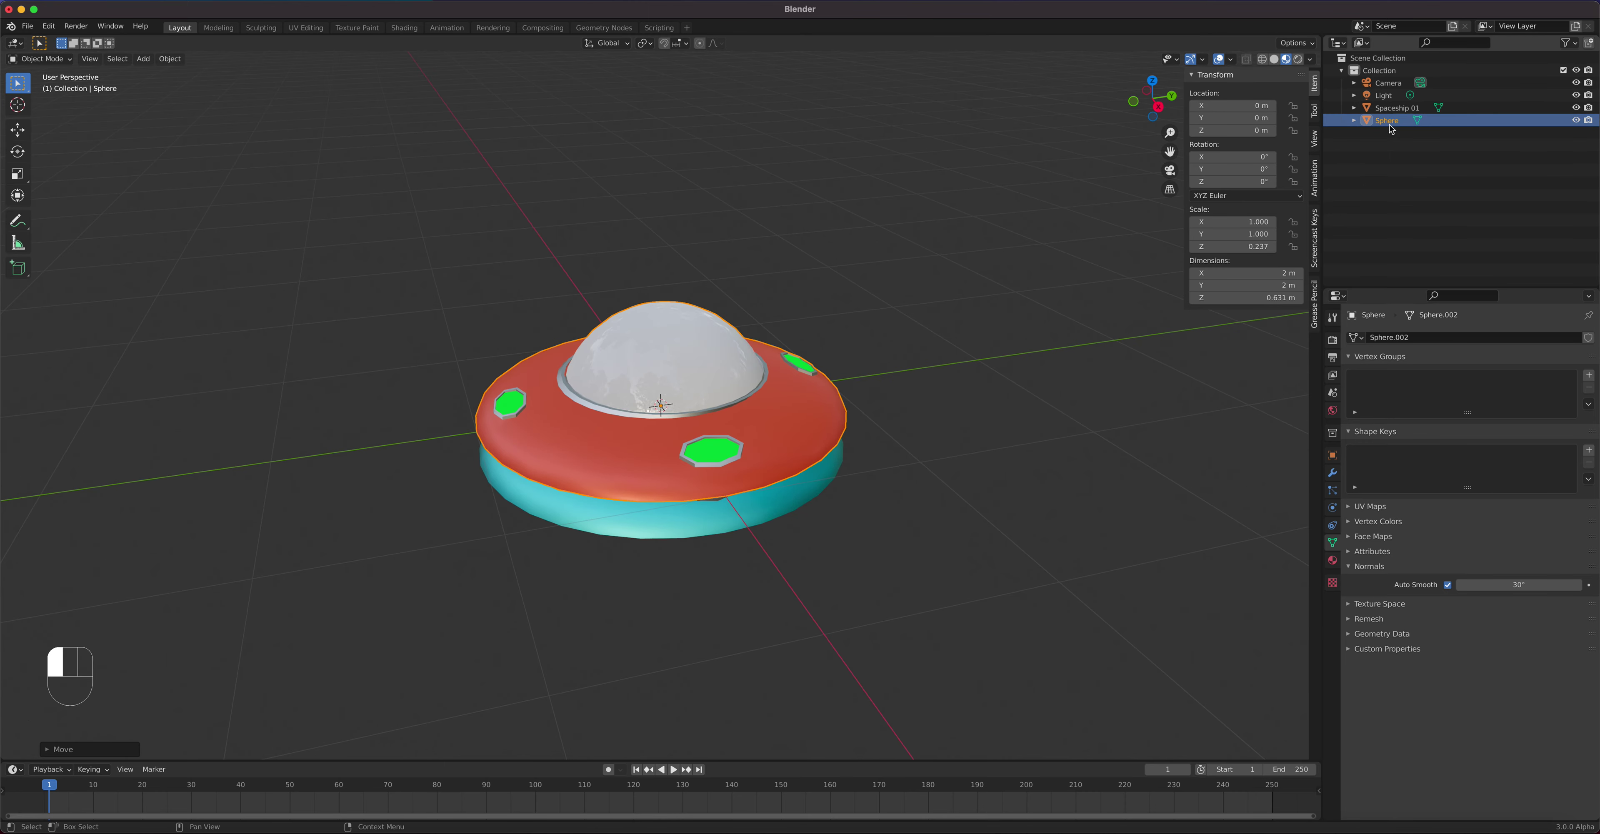
{"action": "double_click", "coordinate": [1389, 121]}
{"action": "type", "text": "Spa"}
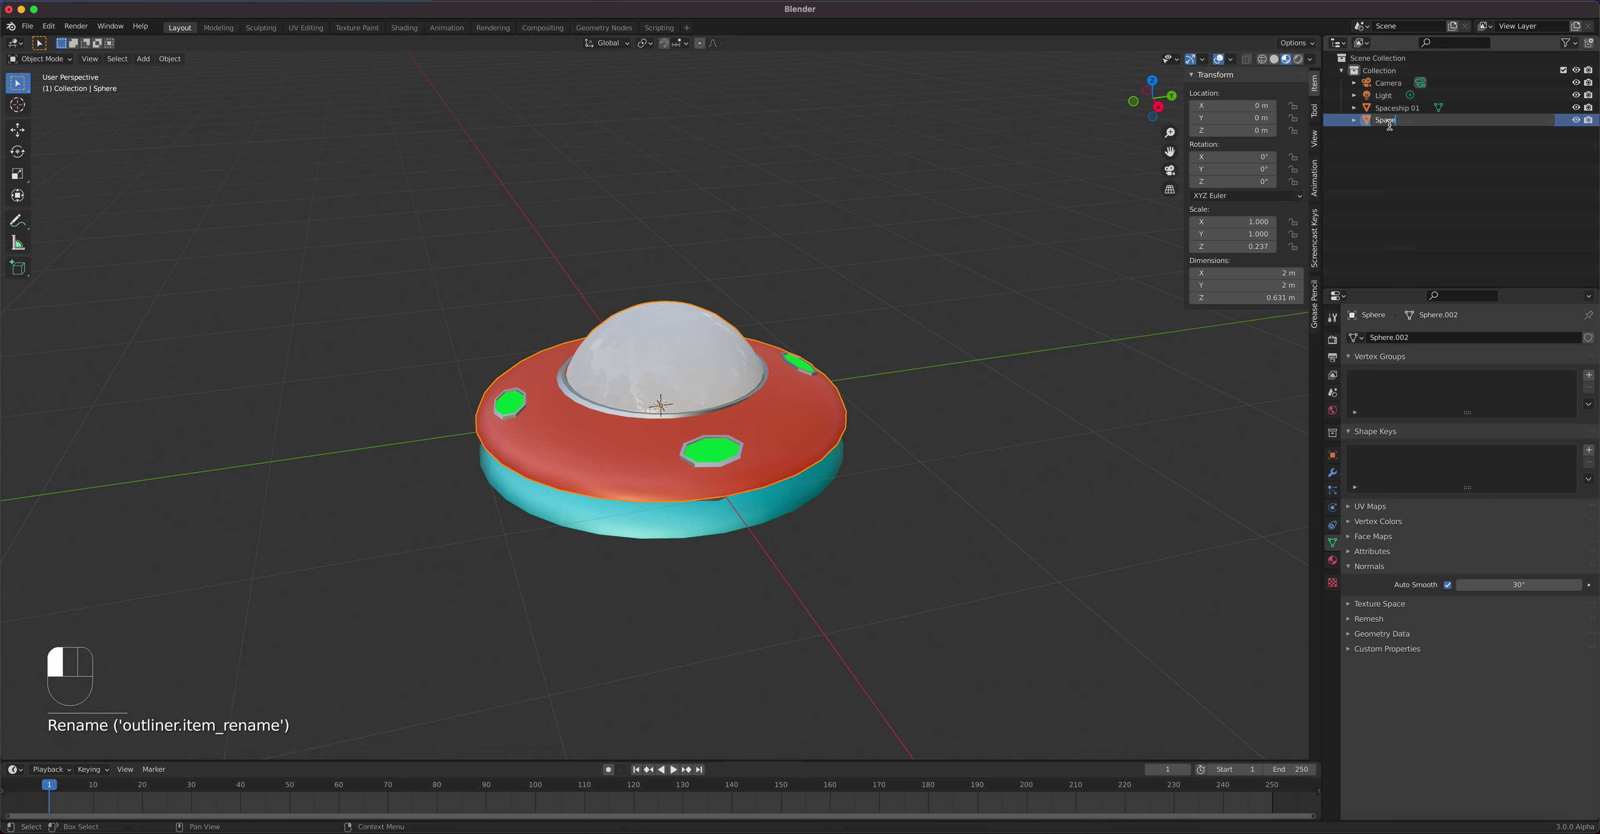
{"action": "type", "text": "ceship 02"}
{"action": "key", "text": "Return"}
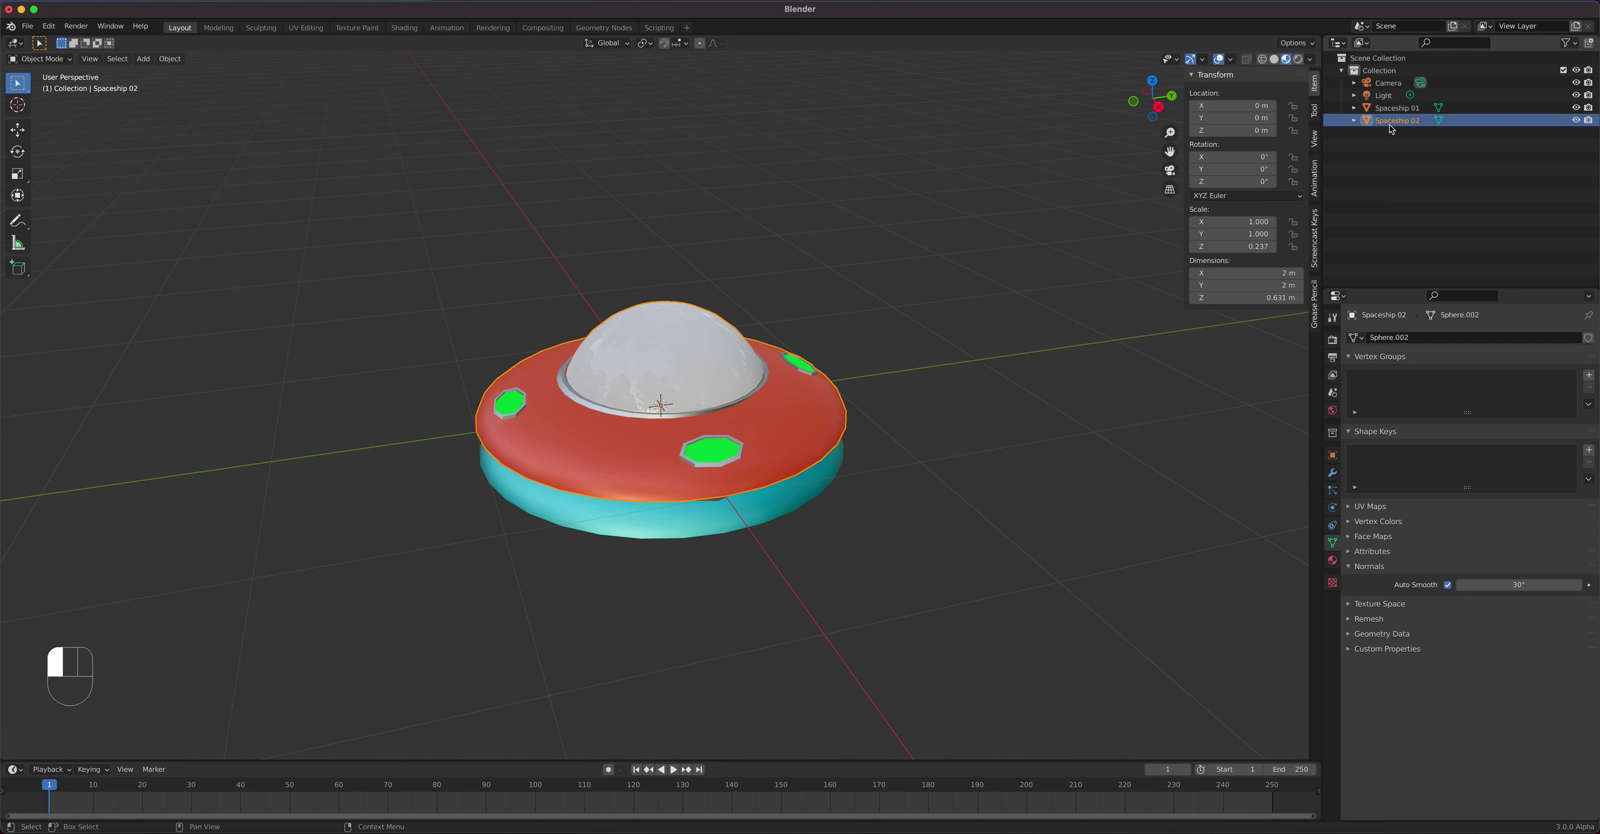
Append the objects Sphere and Sphere.001 from spaceship2 (1).blend in the Downloads folder to the scene
{"action": "key", "text": "super+Tab"}
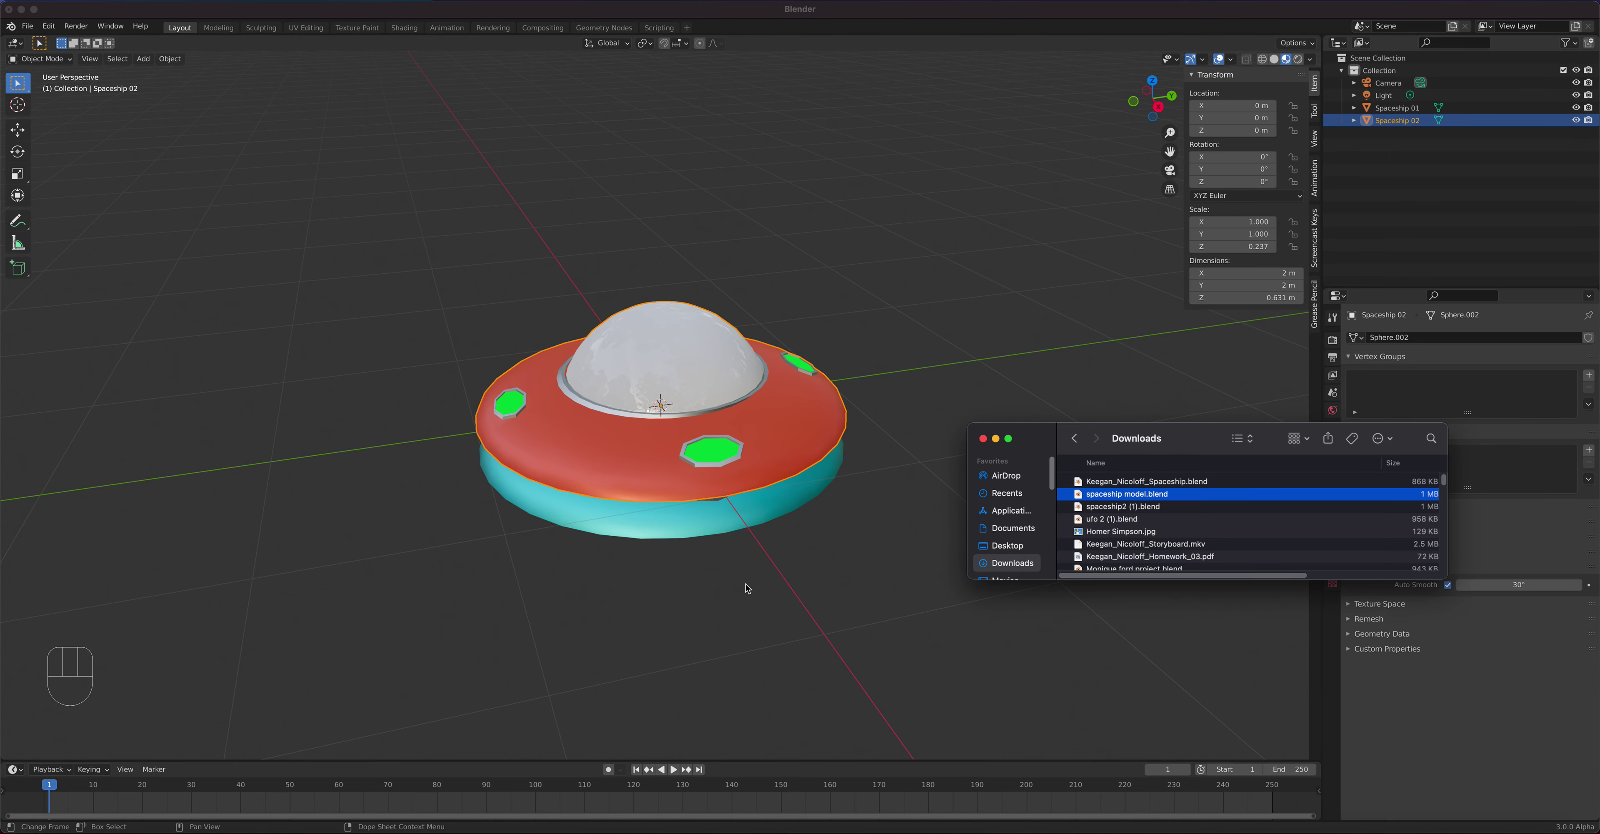
{"action": "left_click", "coordinate": [1115, 507]}
{"action": "left_click_drag", "start_coordinate": [1139, 507], "coordinate": [930, 322]}
{"action": "left_click", "coordinate": [919, 323]}
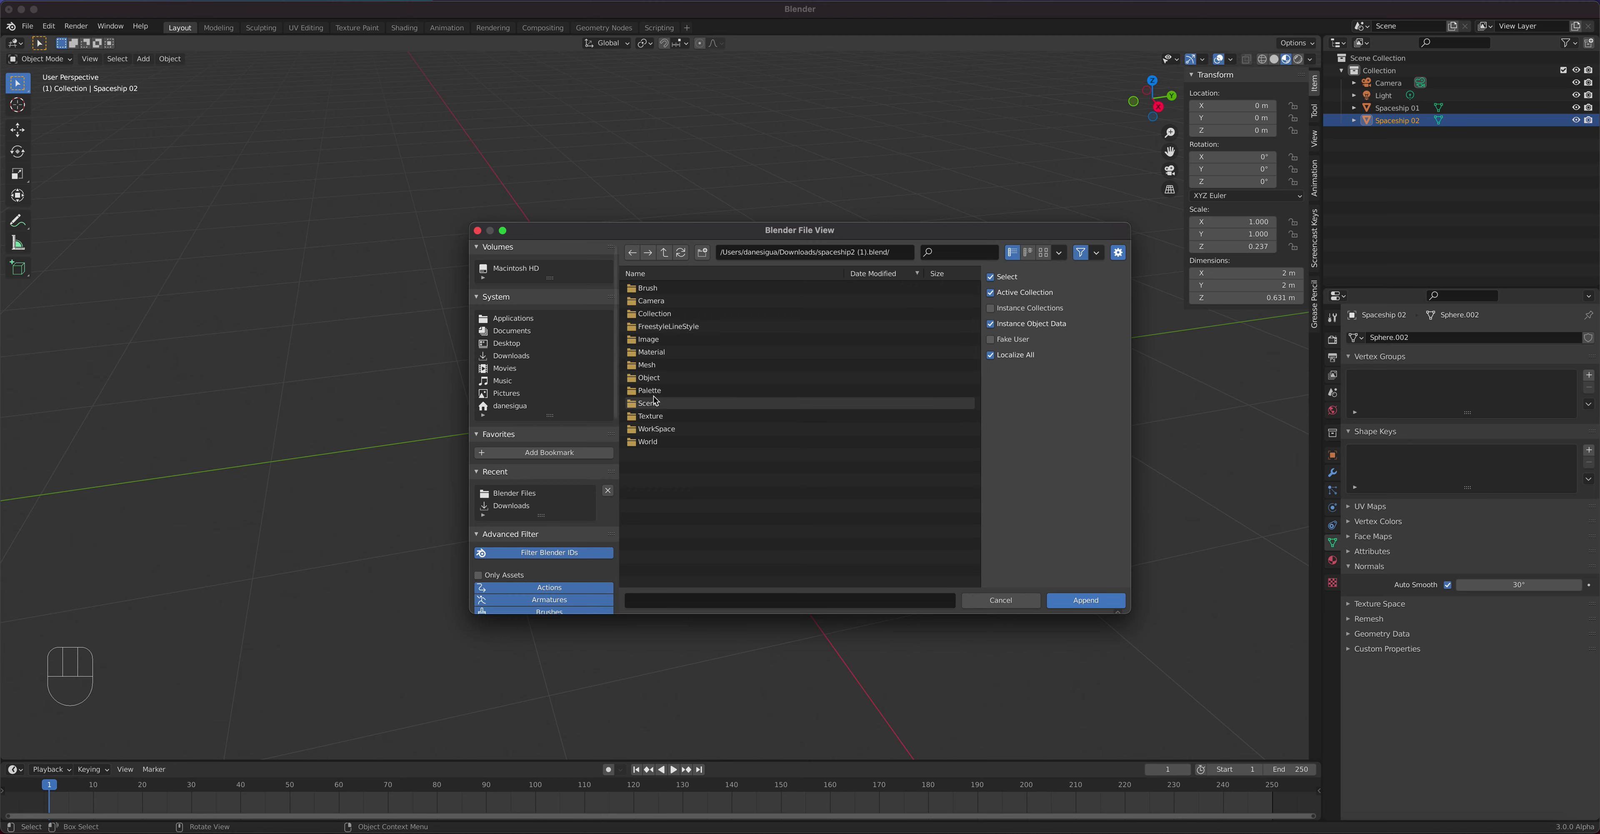
{"action": "double_click", "coordinate": [649, 378]}
{"action": "left_click", "coordinate": [657, 315]}
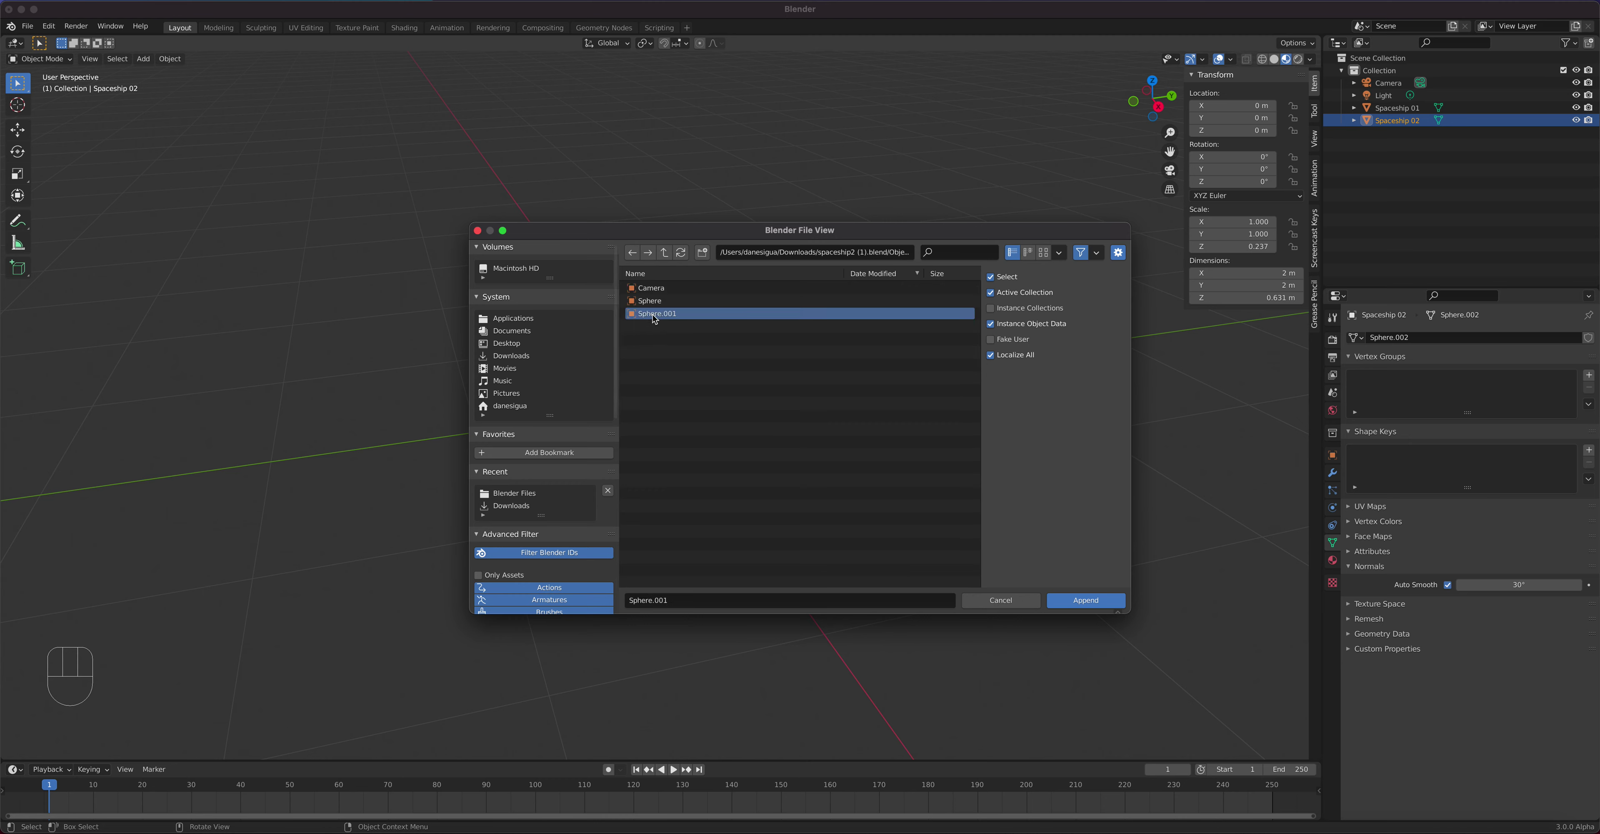
{"action": "left_click", "coordinate": [654, 302], "text": "shift"}
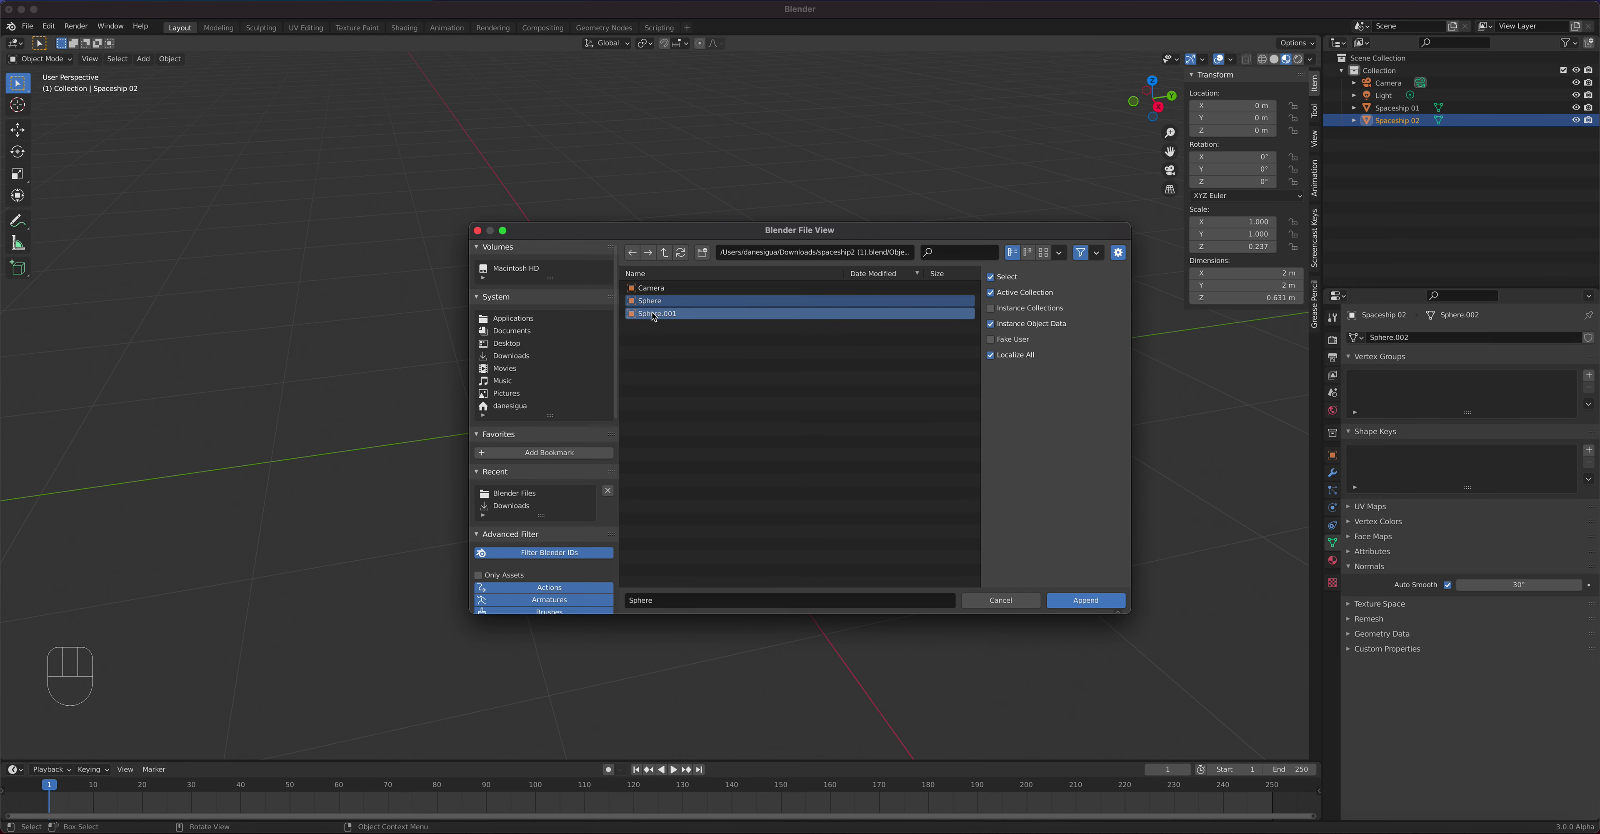
{"action": "left_click", "coordinate": [1086, 601]}
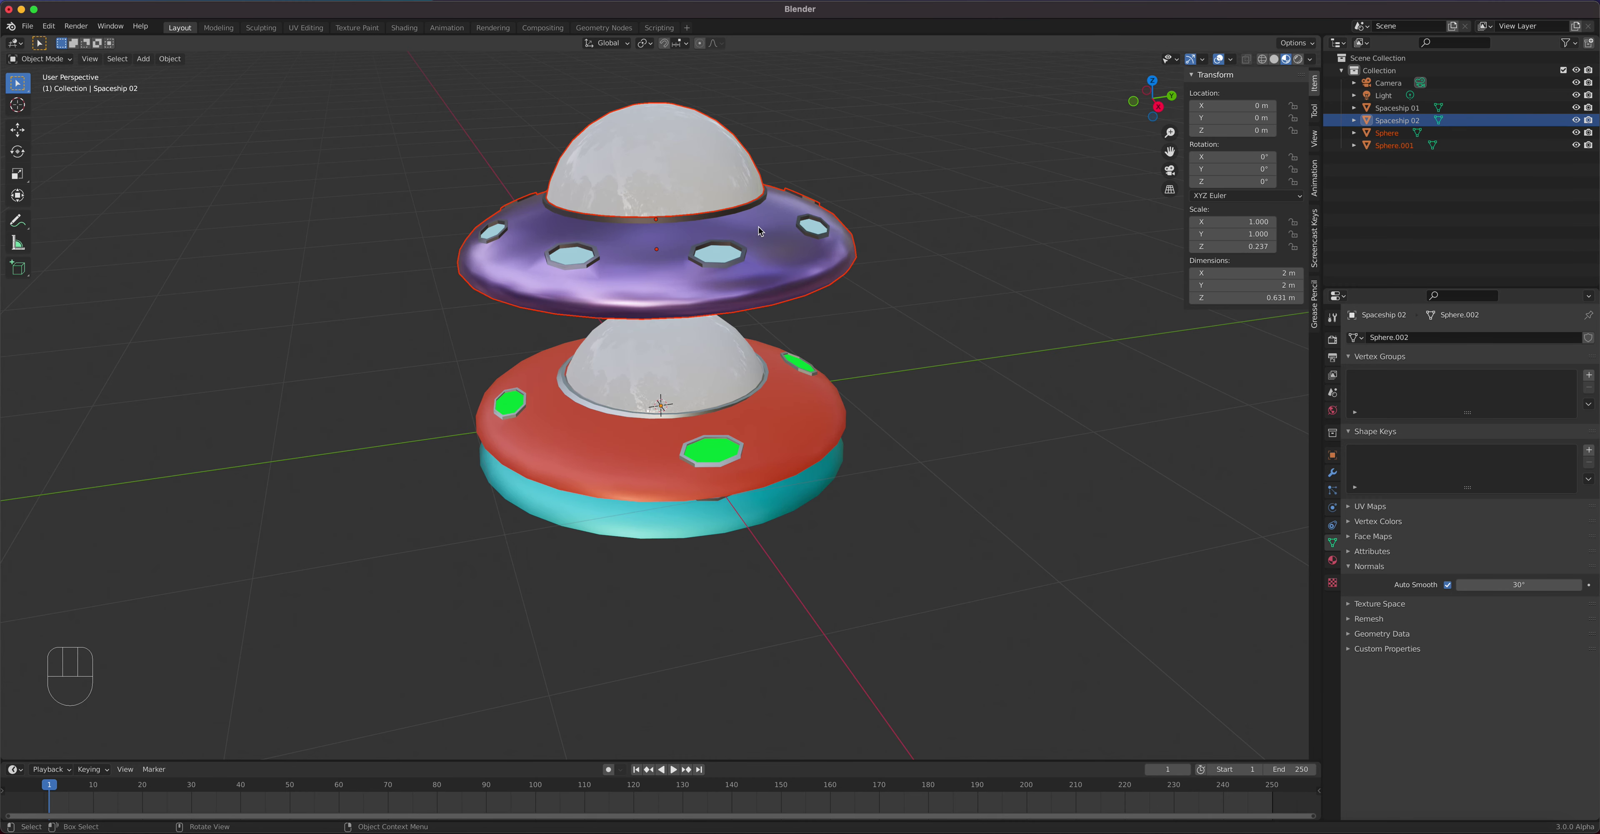
Join the purple saucer body and its dome with the dome as active object, and enable Auto Smooth at 30° for the result
{"action": "left_click", "coordinate": [747, 233]}
{"action": "left_click", "coordinate": [686, 154], "text": "shift"}
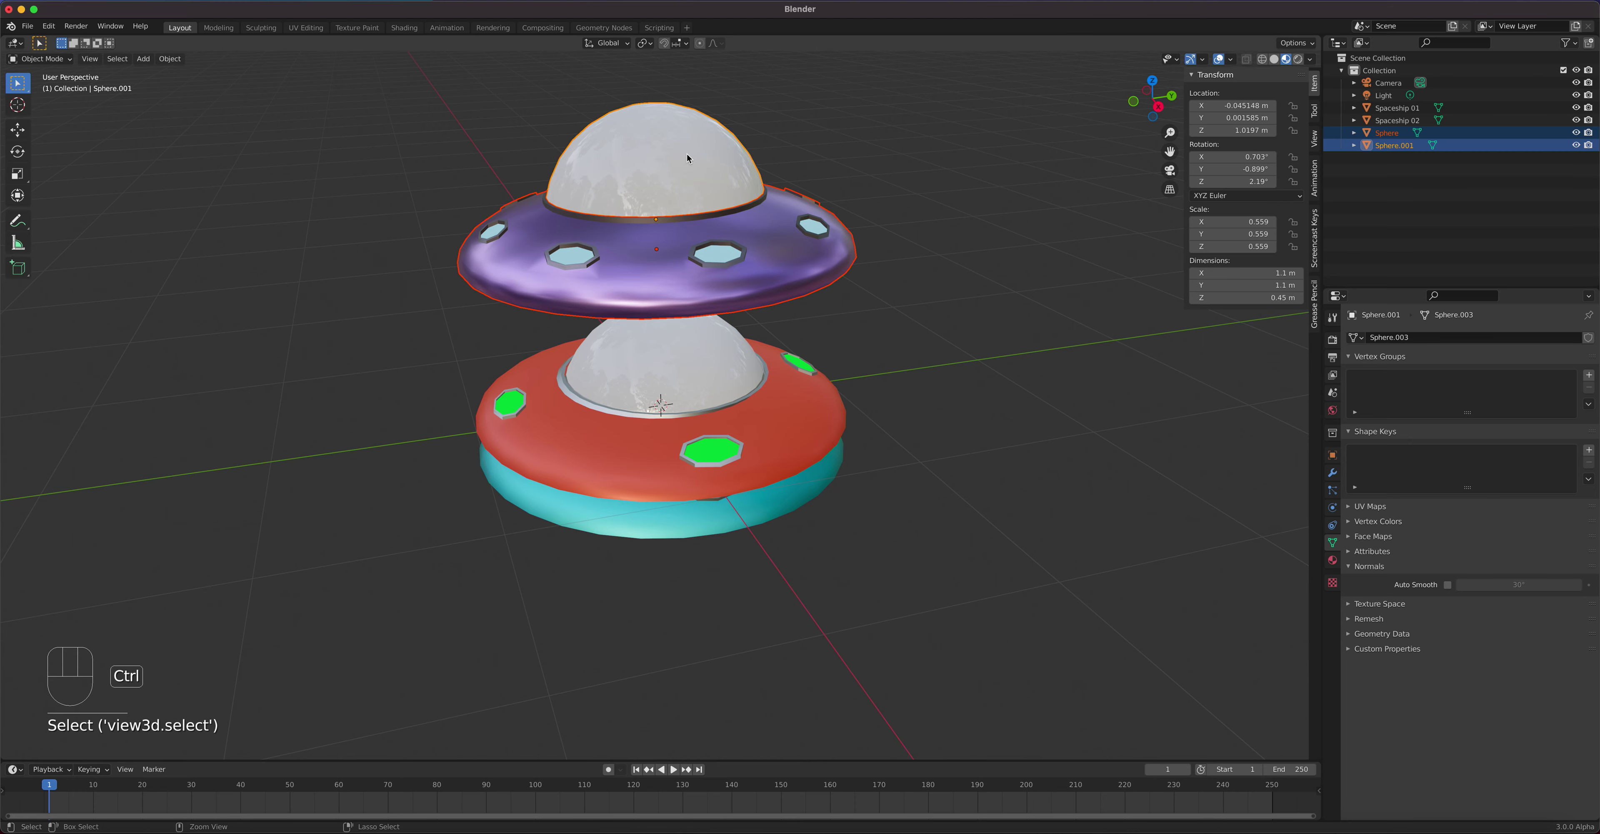
{"action": "key", "text": "ctrl+j"}
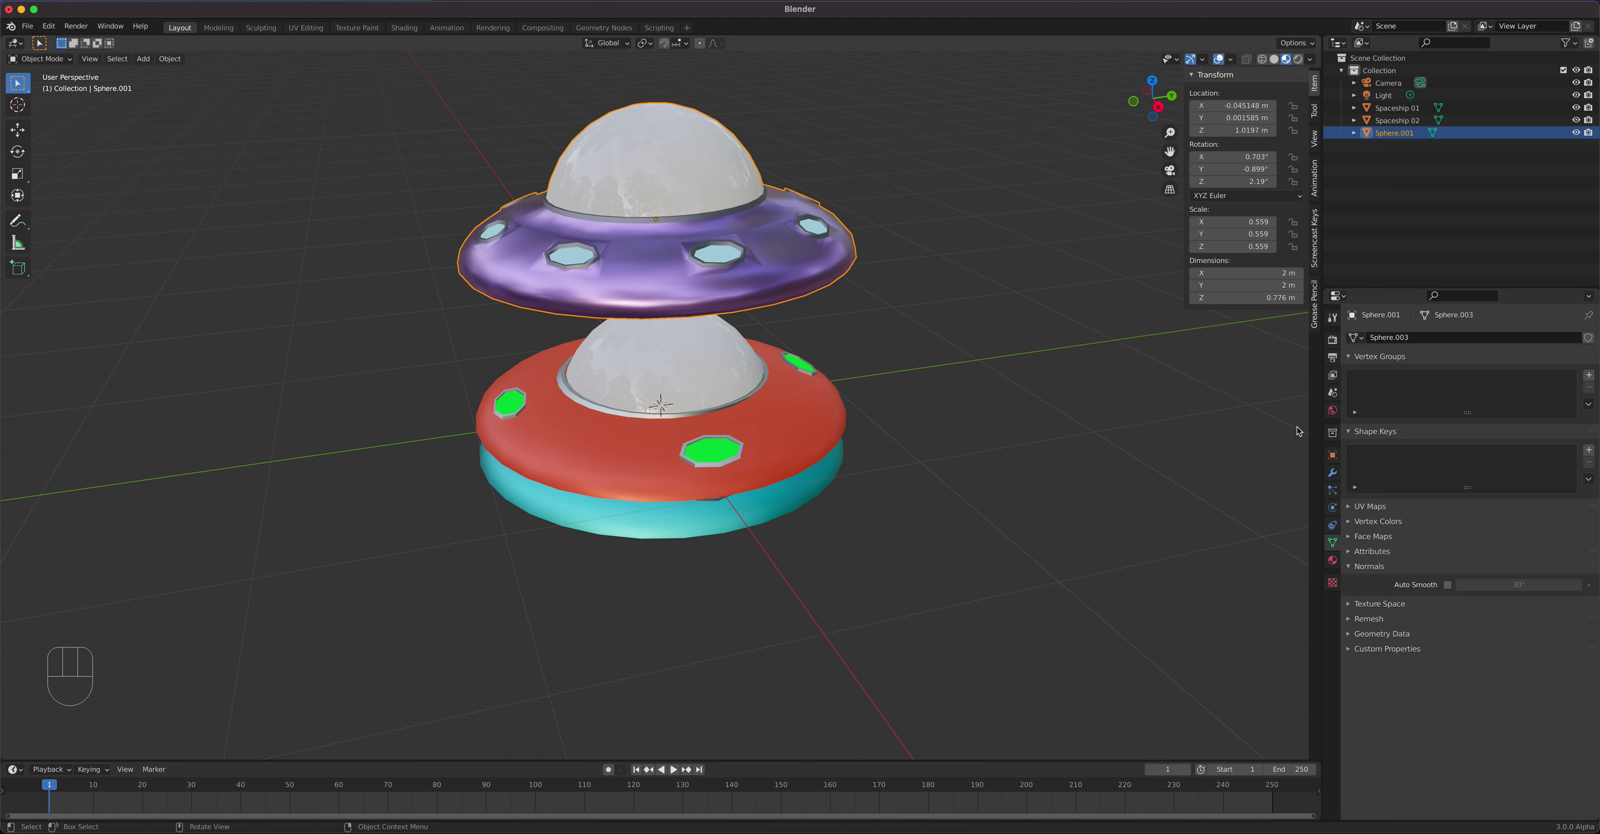
{"action": "left_click", "coordinate": [1447, 585]}
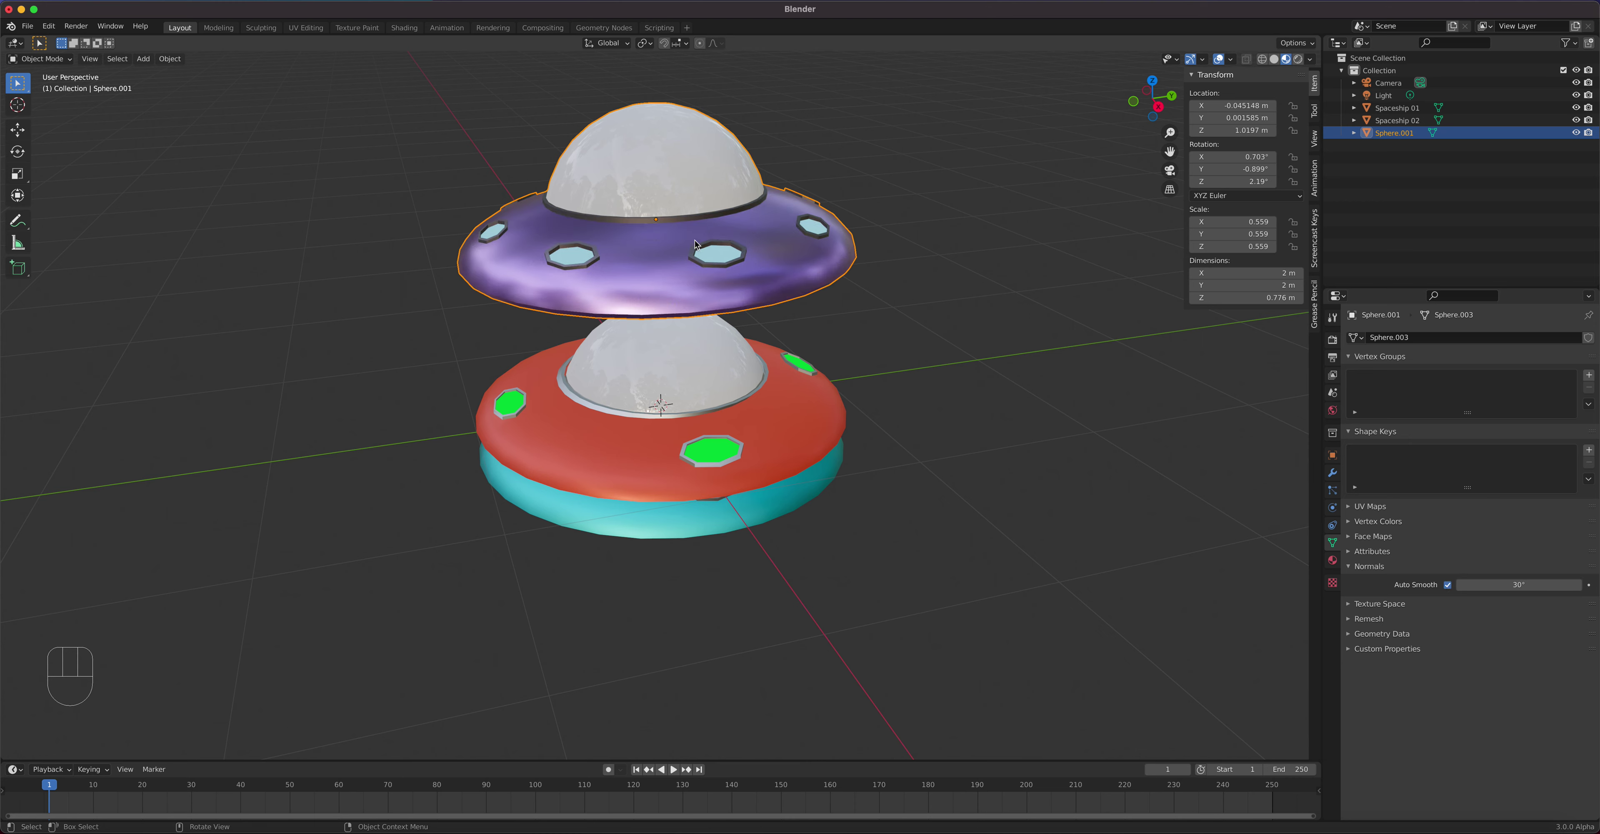
Rename the joined purple spaceship as Spaceship 03
{"action": "double_click", "coordinate": [1399, 132]}
{"action": "type", "text": "Spaceship 03"}
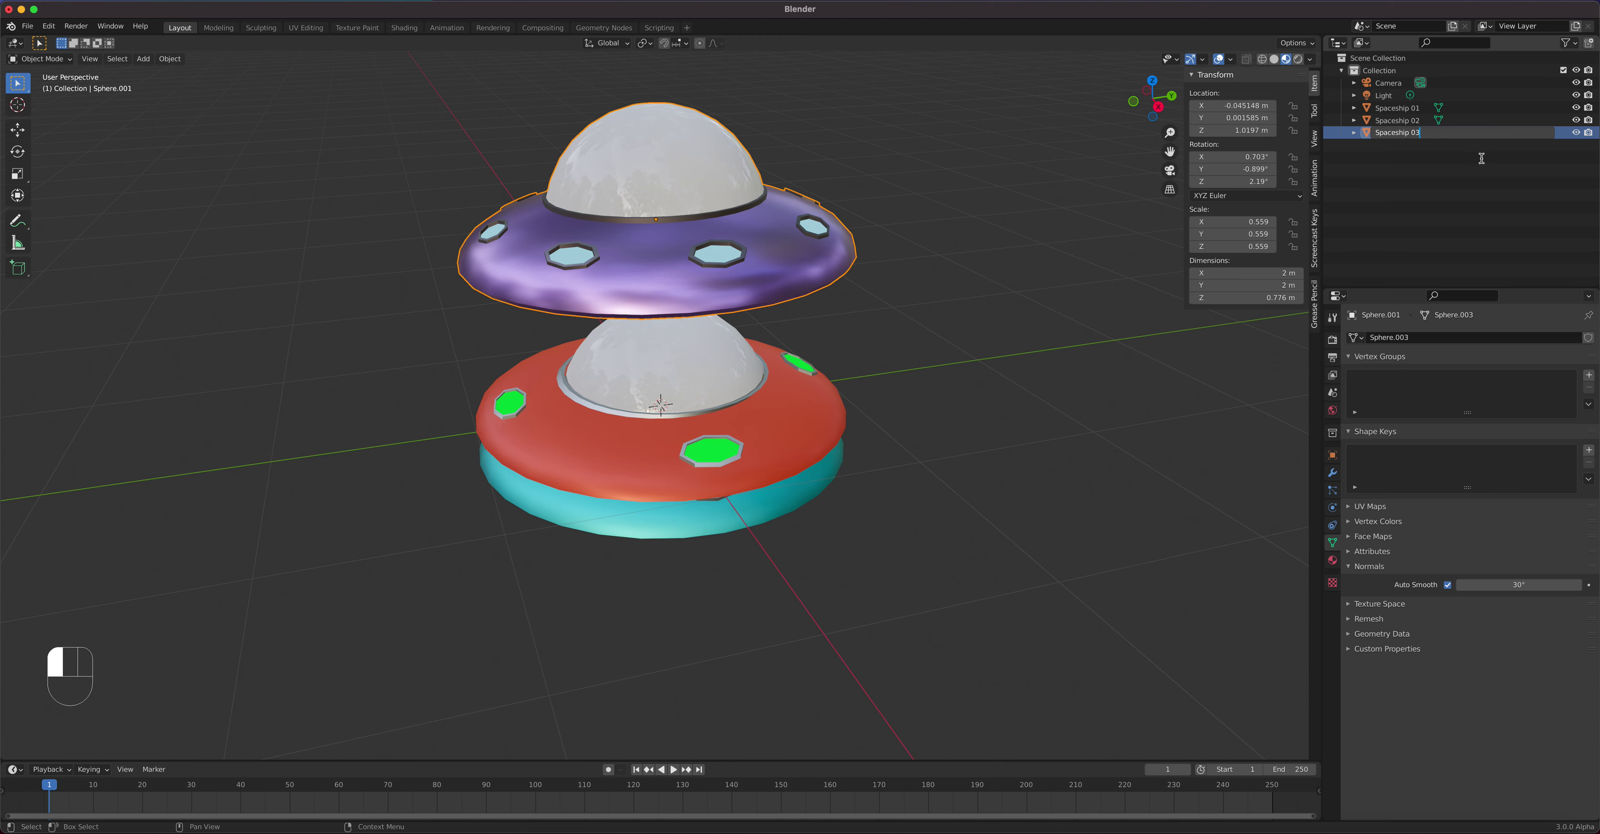
{"action": "left_click", "coordinate": [1481, 158]}
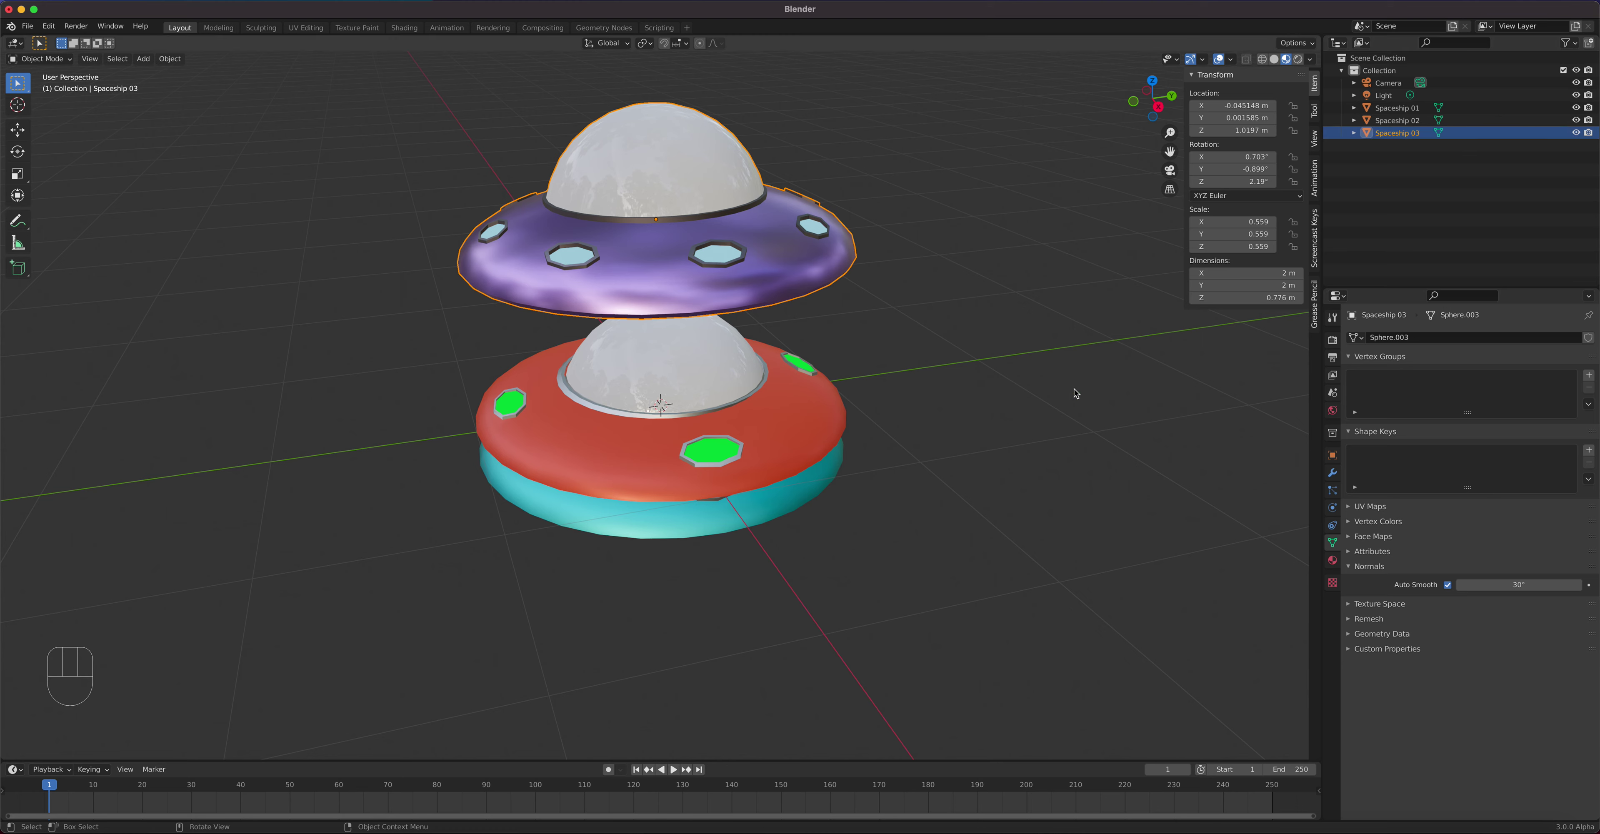
Append the objects Sphere and Sphere.001 from ufo 2 (1).blend in the Downloads folder to the scene
{"action": "left_click", "coordinate": [55, 827]}
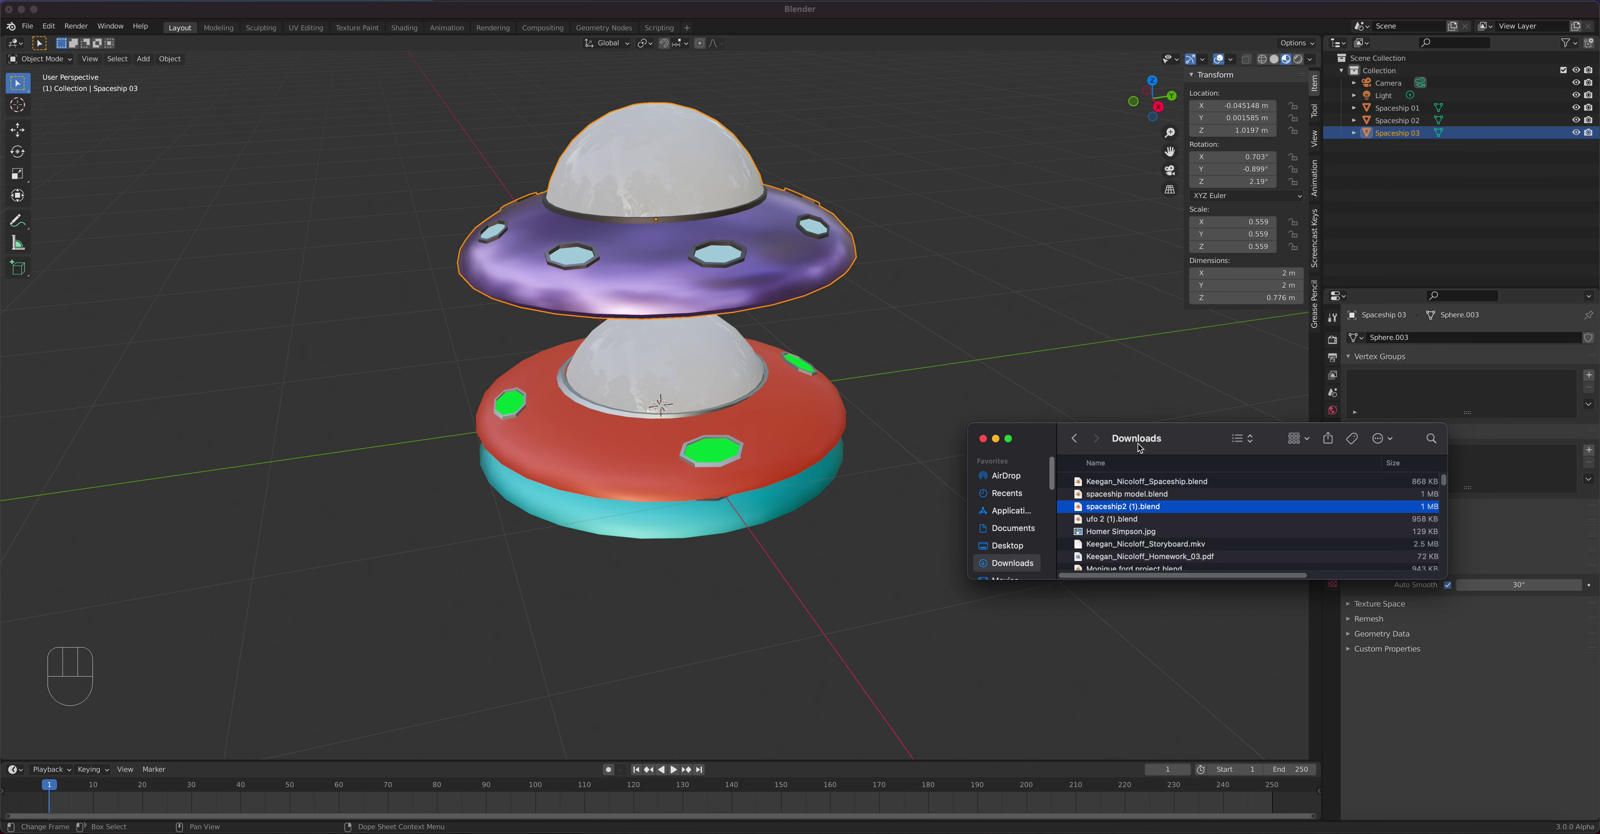
{"action": "left_click_drag", "start_coordinate": [1112, 519], "coordinate": [491, 572]}
{"action": "left_click", "coordinate": [491, 567]}
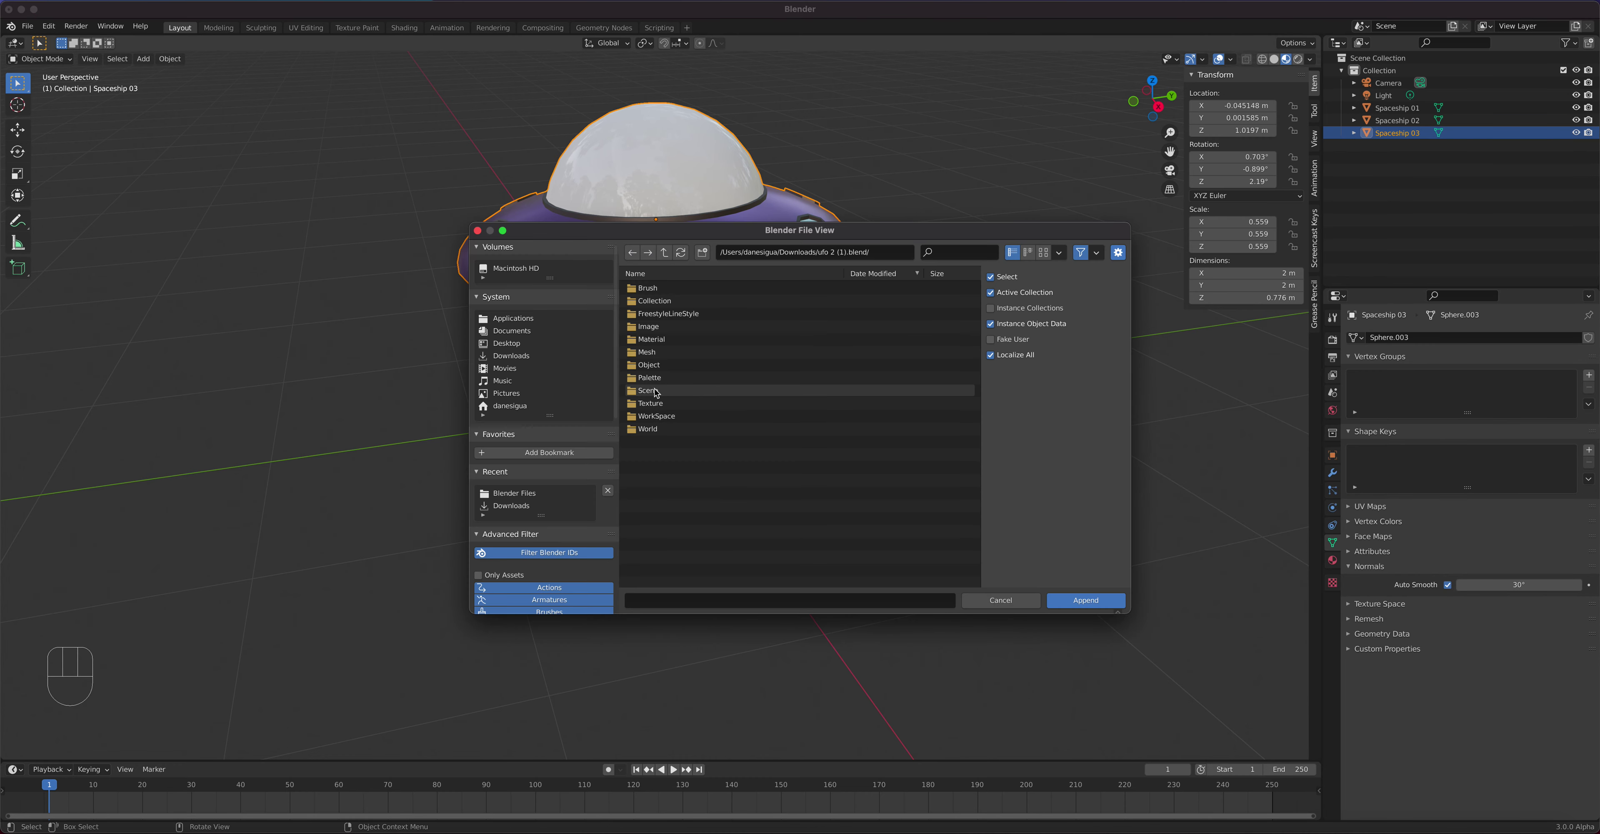
{"action": "left_click", "coordinate": [649, 365]}
{"action": "left_click", "coordinate": [657, 371]}
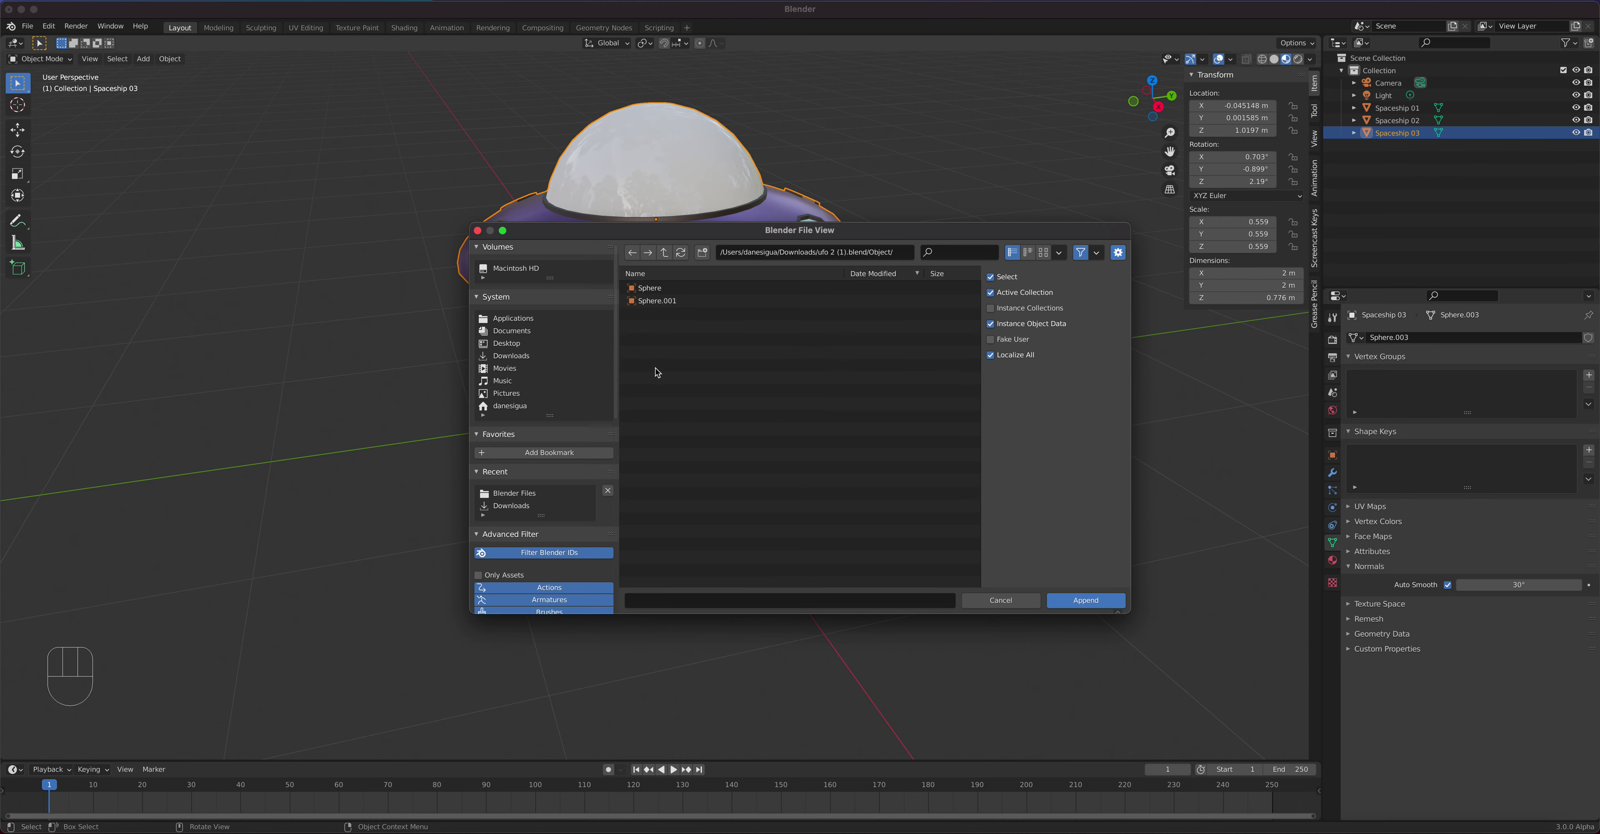
{"action": "left_click", "coordinate": [652, 289]}
{"action": "left_click", "coordinate": [656, 301], "text": "shift"}
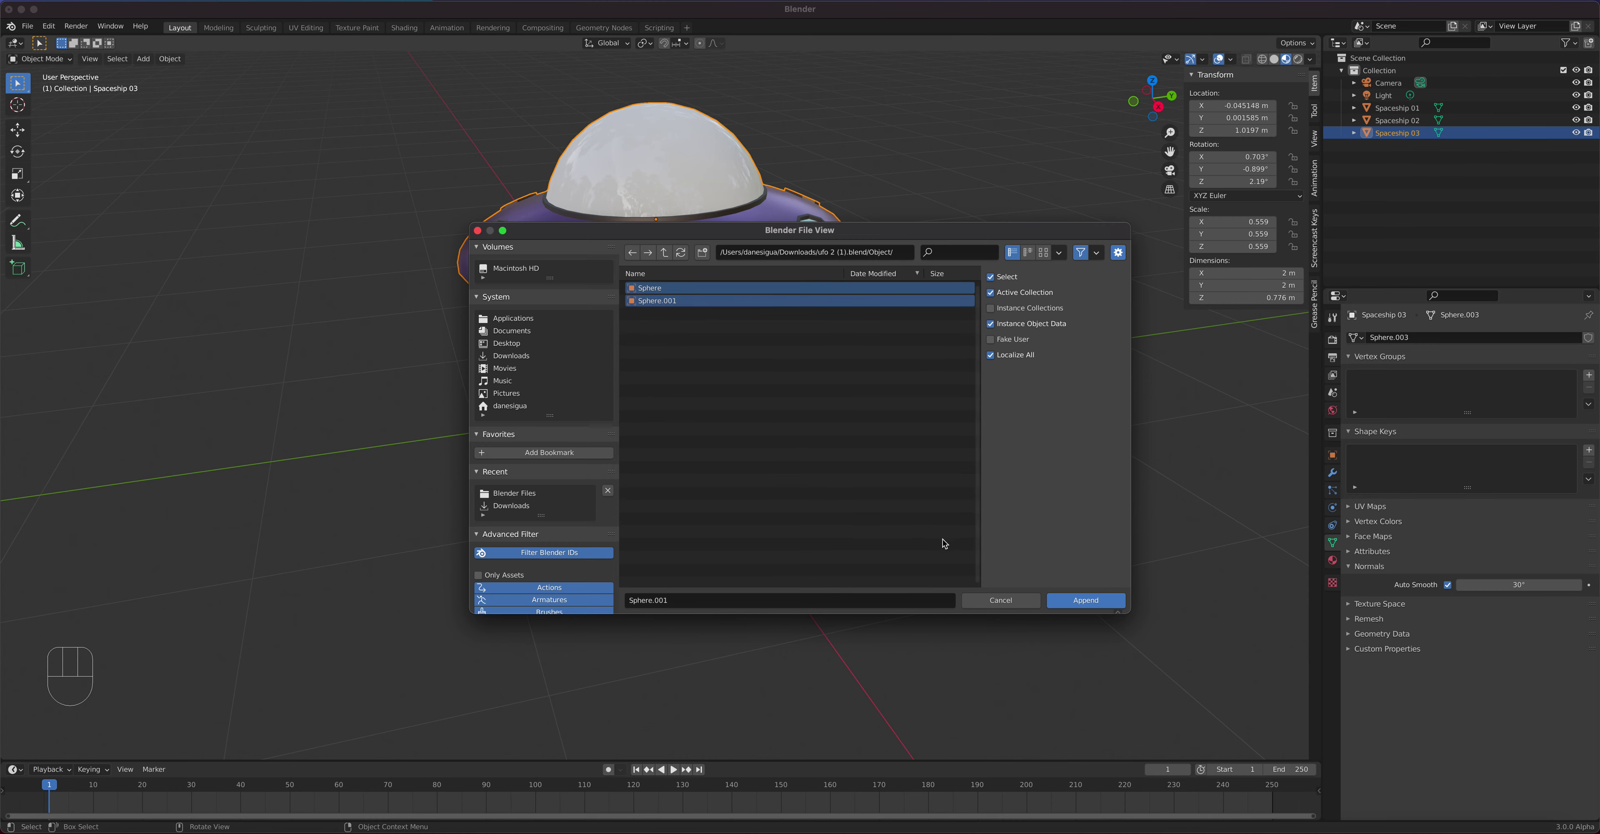
{"action": "left_click", "coordinate": [1098, 600]}
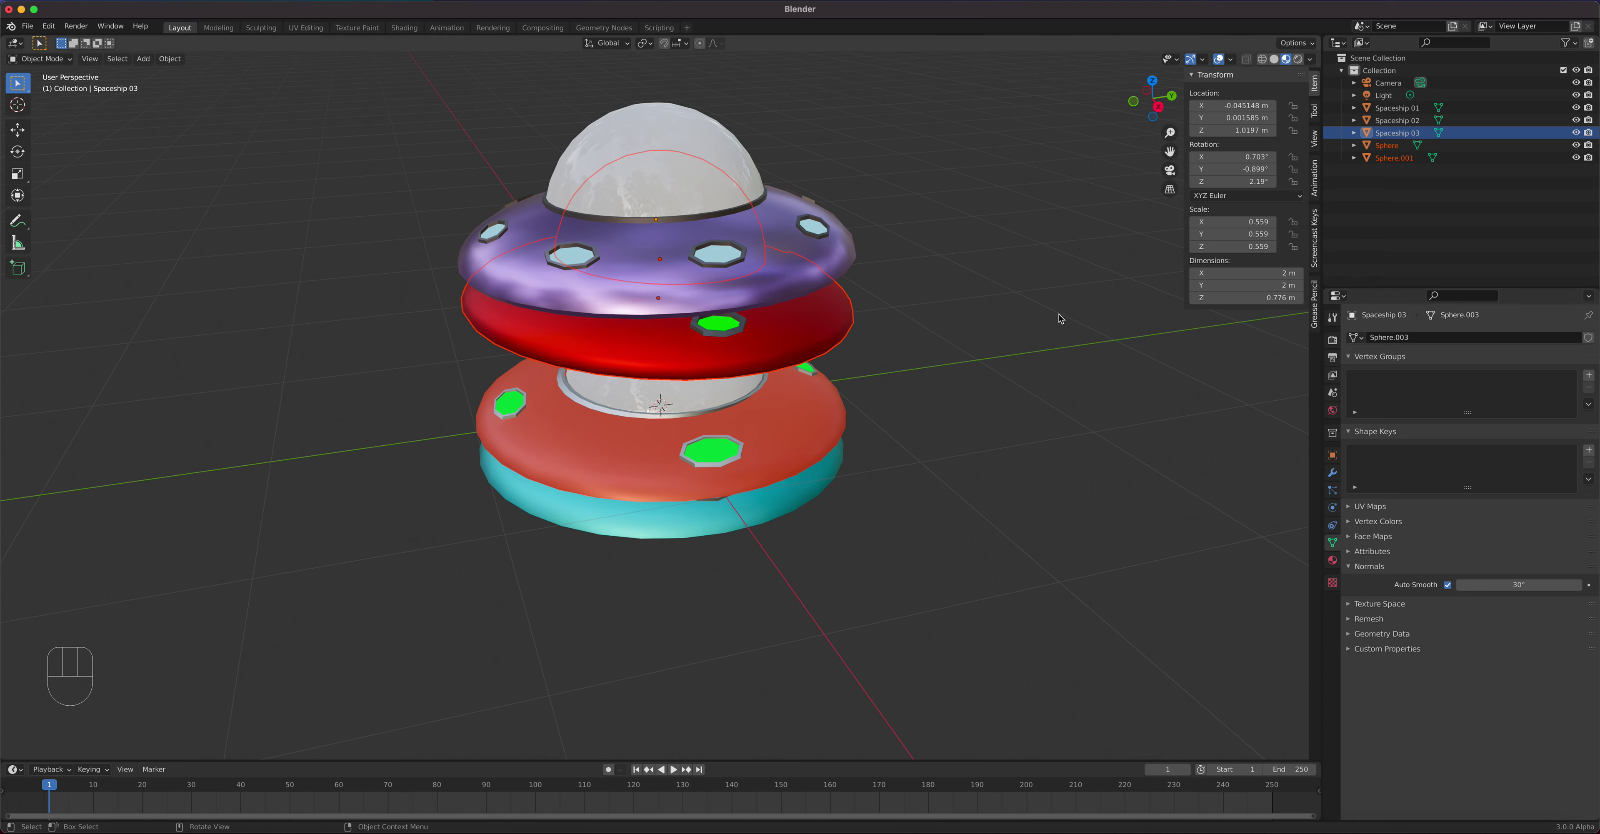
Move the appended red saucer clear of the other ships and join its body and dome with the dome as active object
{"action": "key", "text": "g"}
{"action": "left_click", "coordinate": [422, 519]}
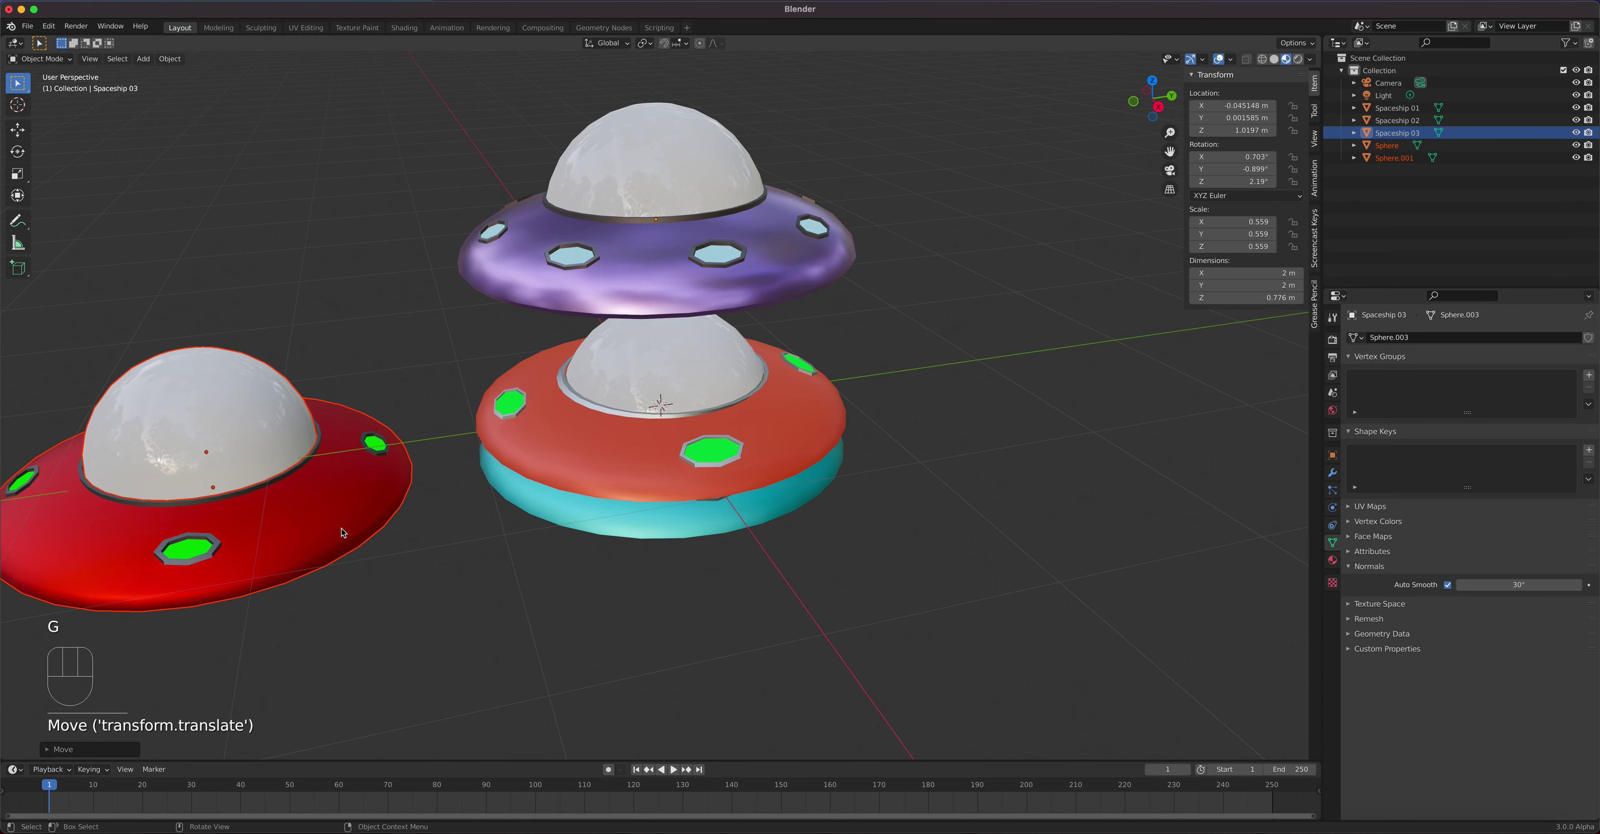
{"action": "key", "text": "ctrl"}
{"action": "key", "text": "ctrl+j"}
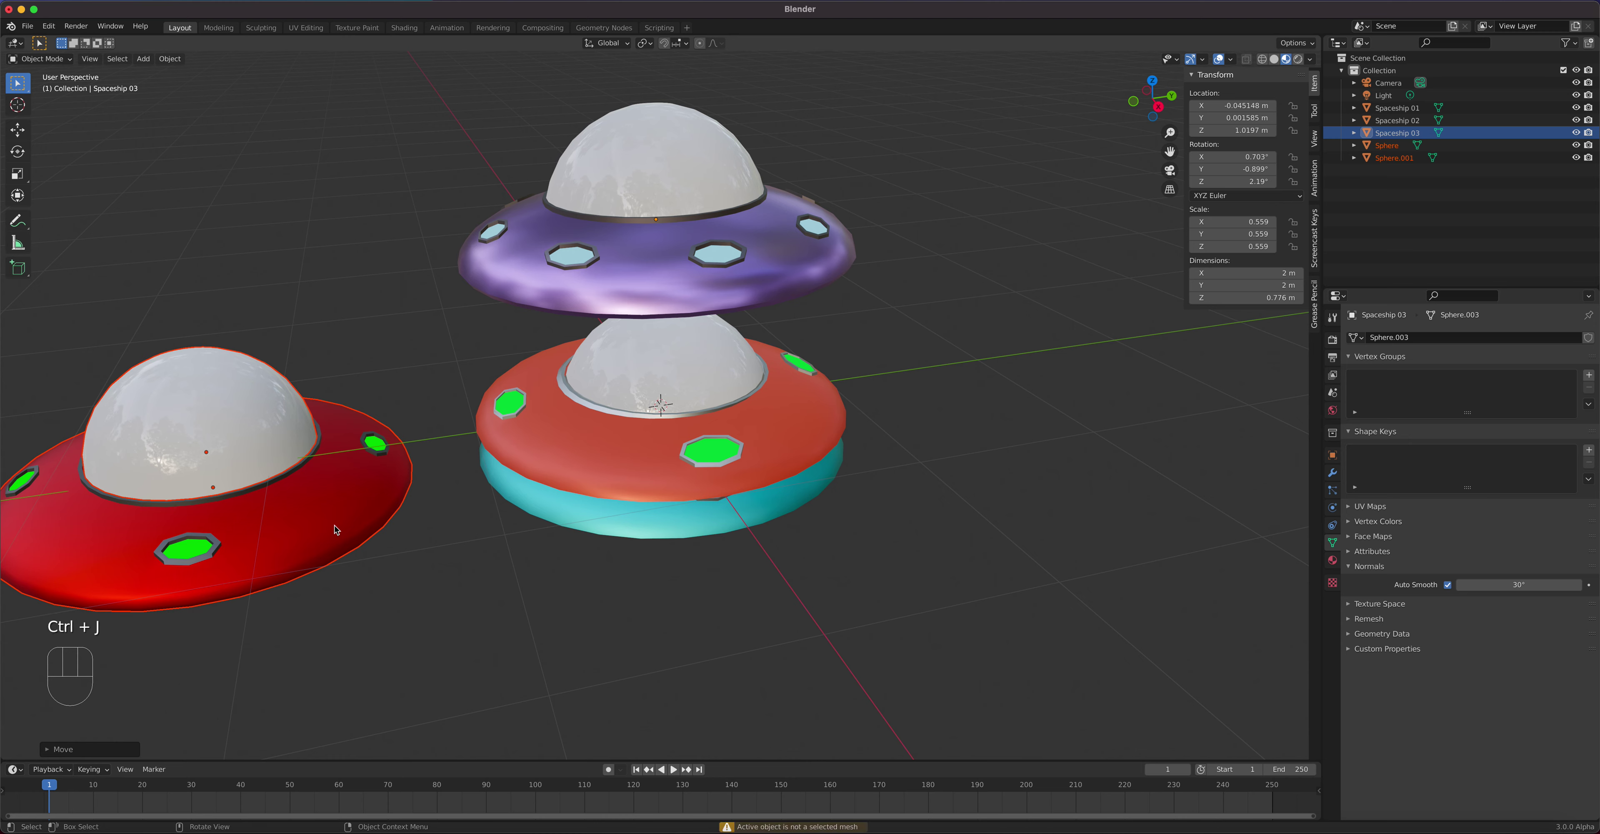
{"action": "left_click", "coordinate": [237, 420], "text": "shift"}
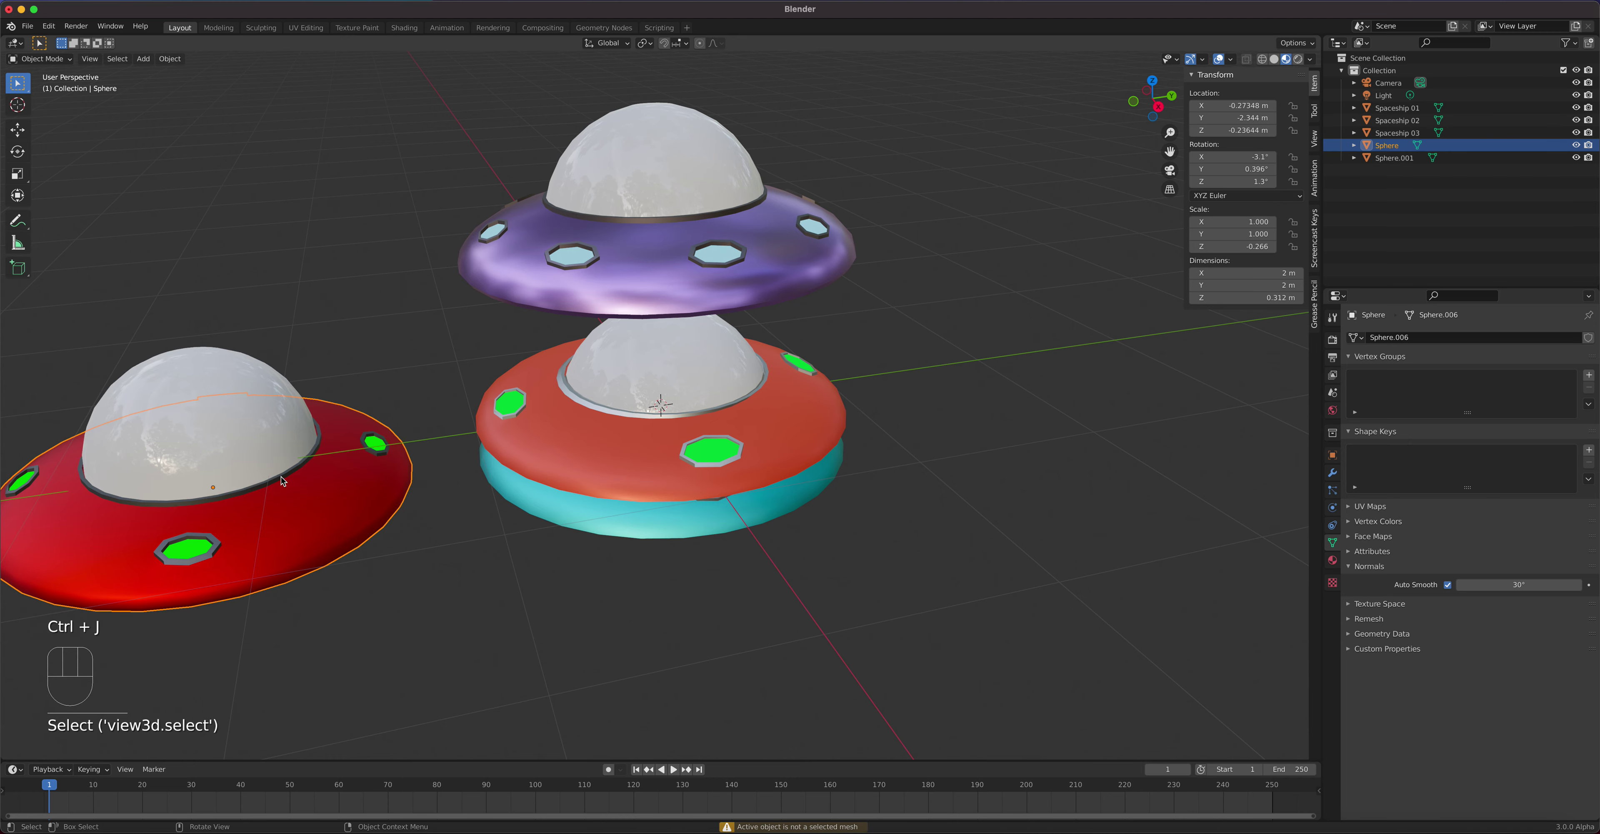
{"action": "left_click", "coordinate": [220, 387], "text": "shift"}
{"action": "key", "text": "ctrl"}
{"action": "key", "text": "ctrl+j"}
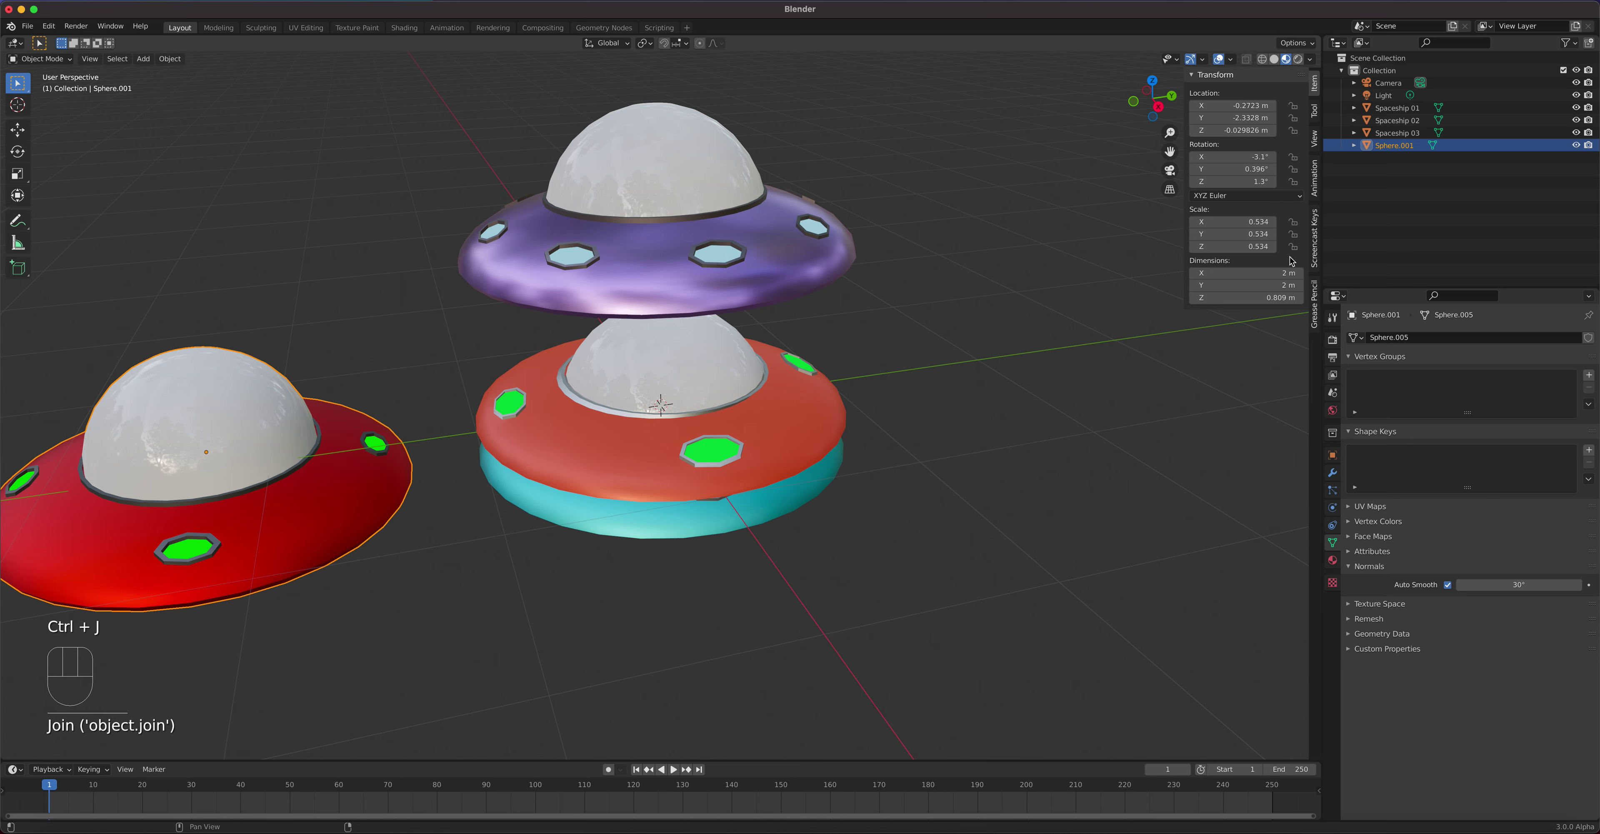
Rename the joined red saucer as Spaceship 04
{"action": "double_click", "coordinate": [1397, 146]}
{"action": "type", "text": "S"}
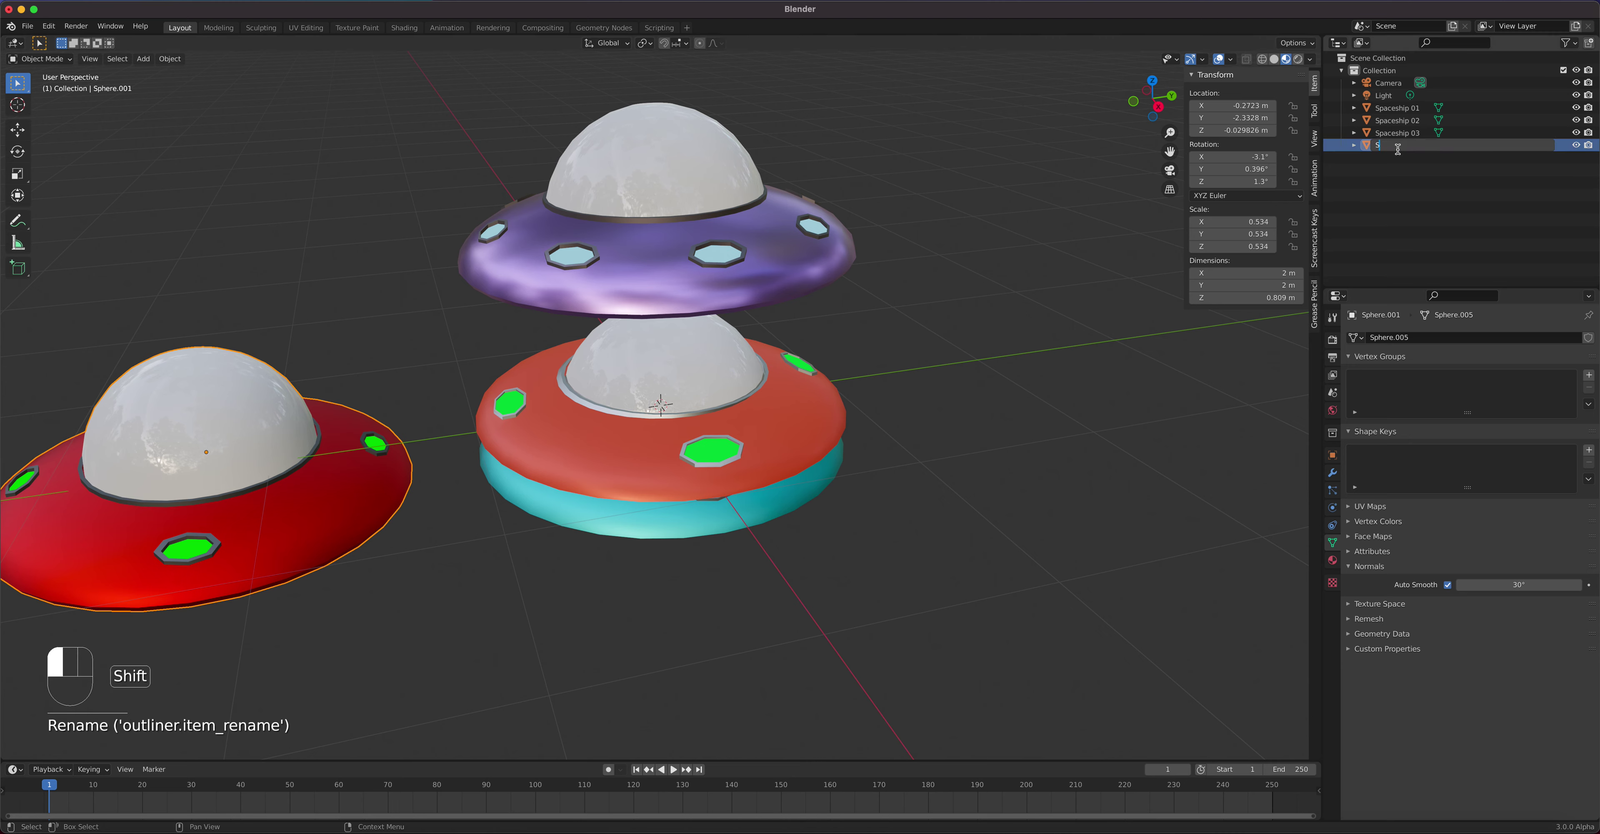
{"action": "type", "text": "paceship 04"}
{"action": "key", "text": "Return"}
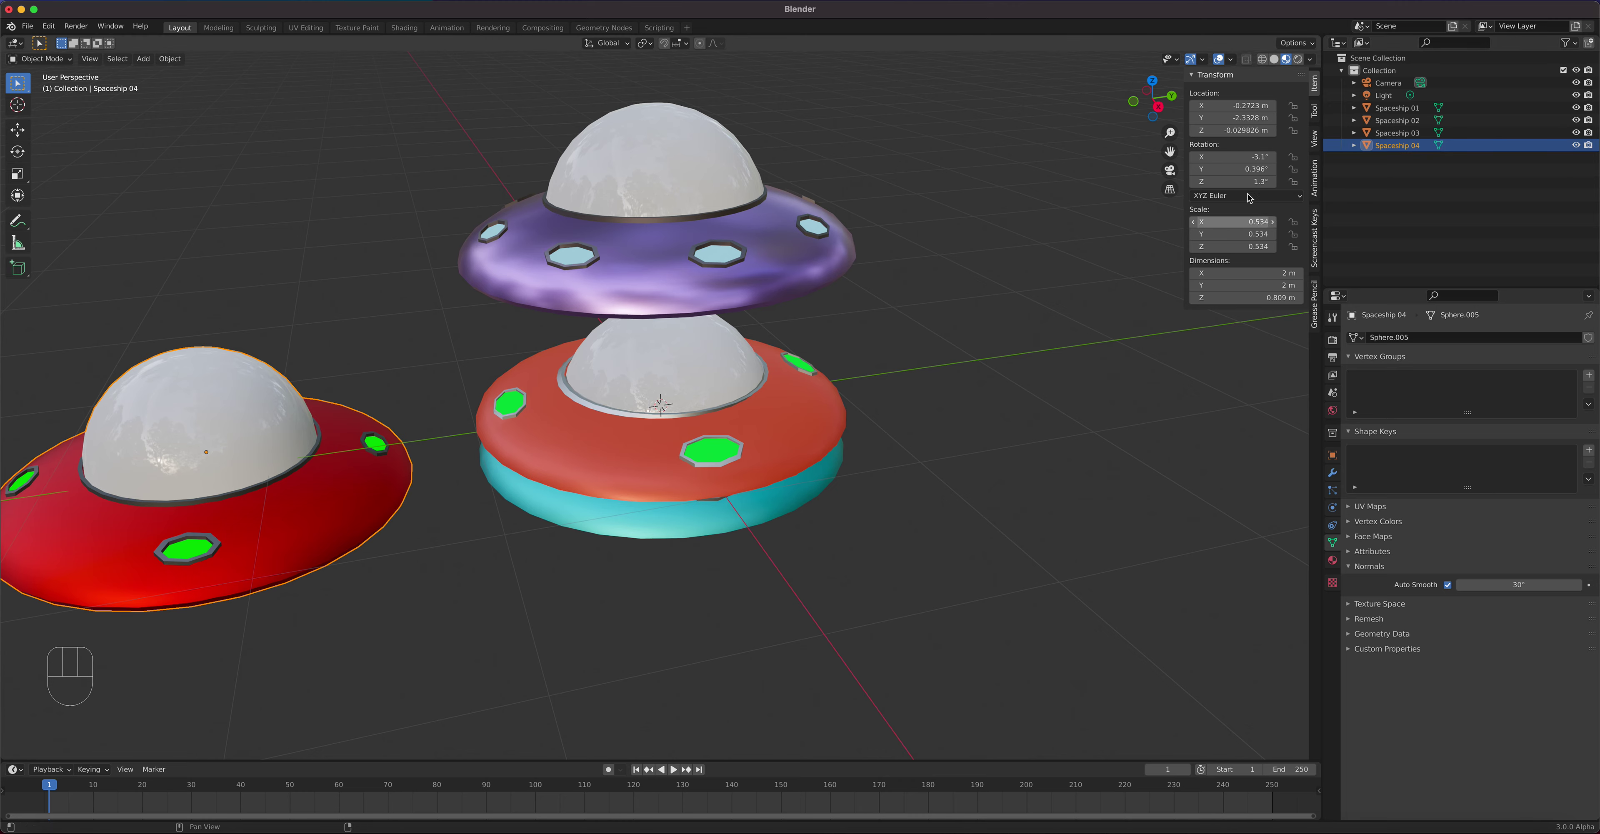
Set the rotation of Spaceship 04 to 0° and its location to 0 m on all three axes
{"action": "left_click_drag", "start_coordinate": [1232, 156], "coordinate": [1233, 181]}
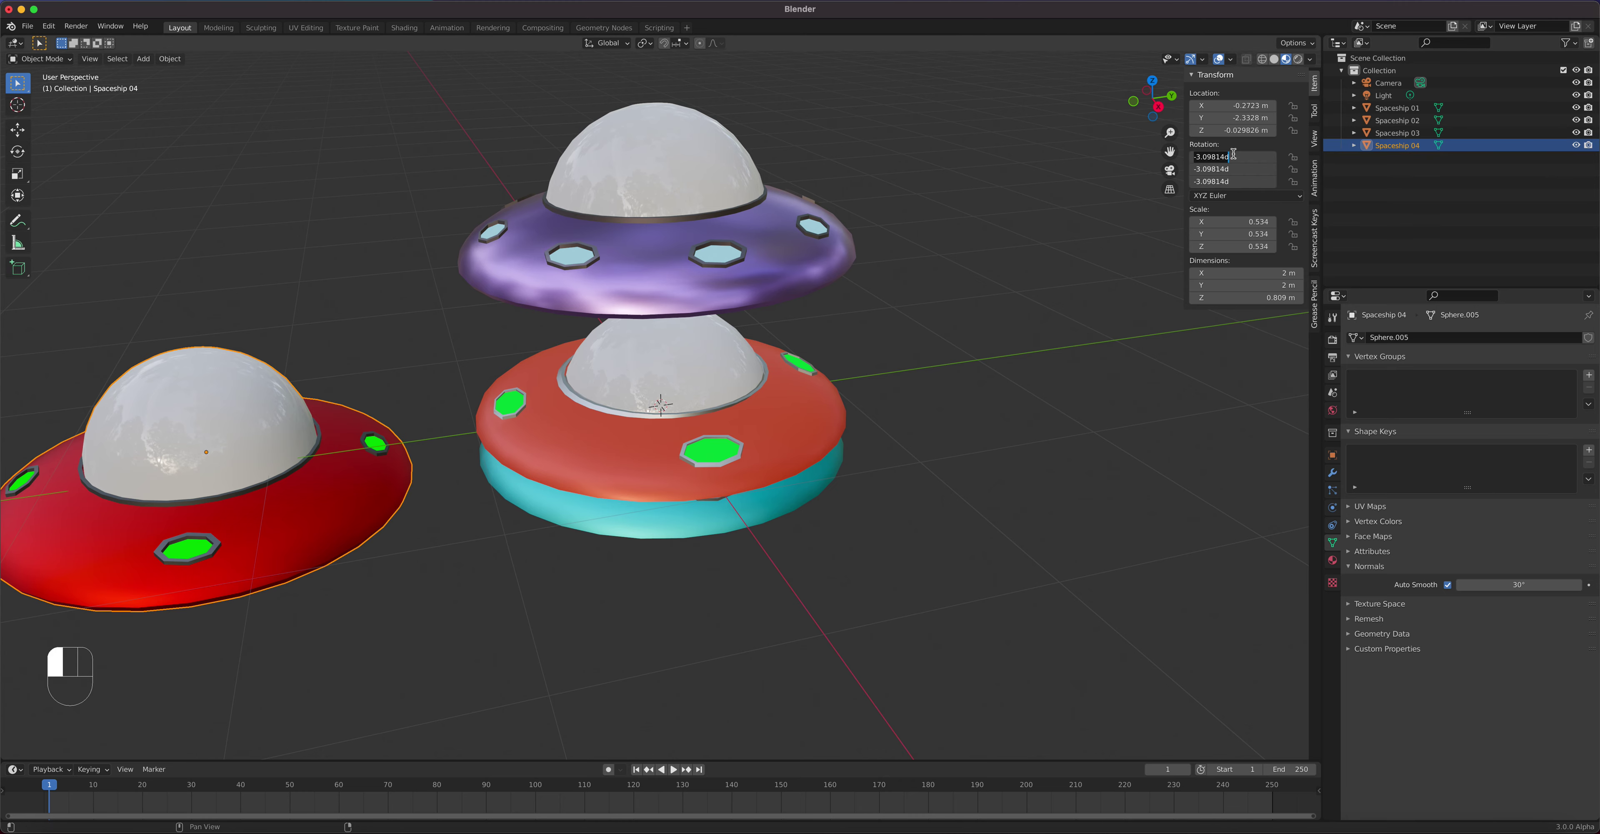
{"action": "type", "text": "0"}
{"action": "key", "text": "Return"}
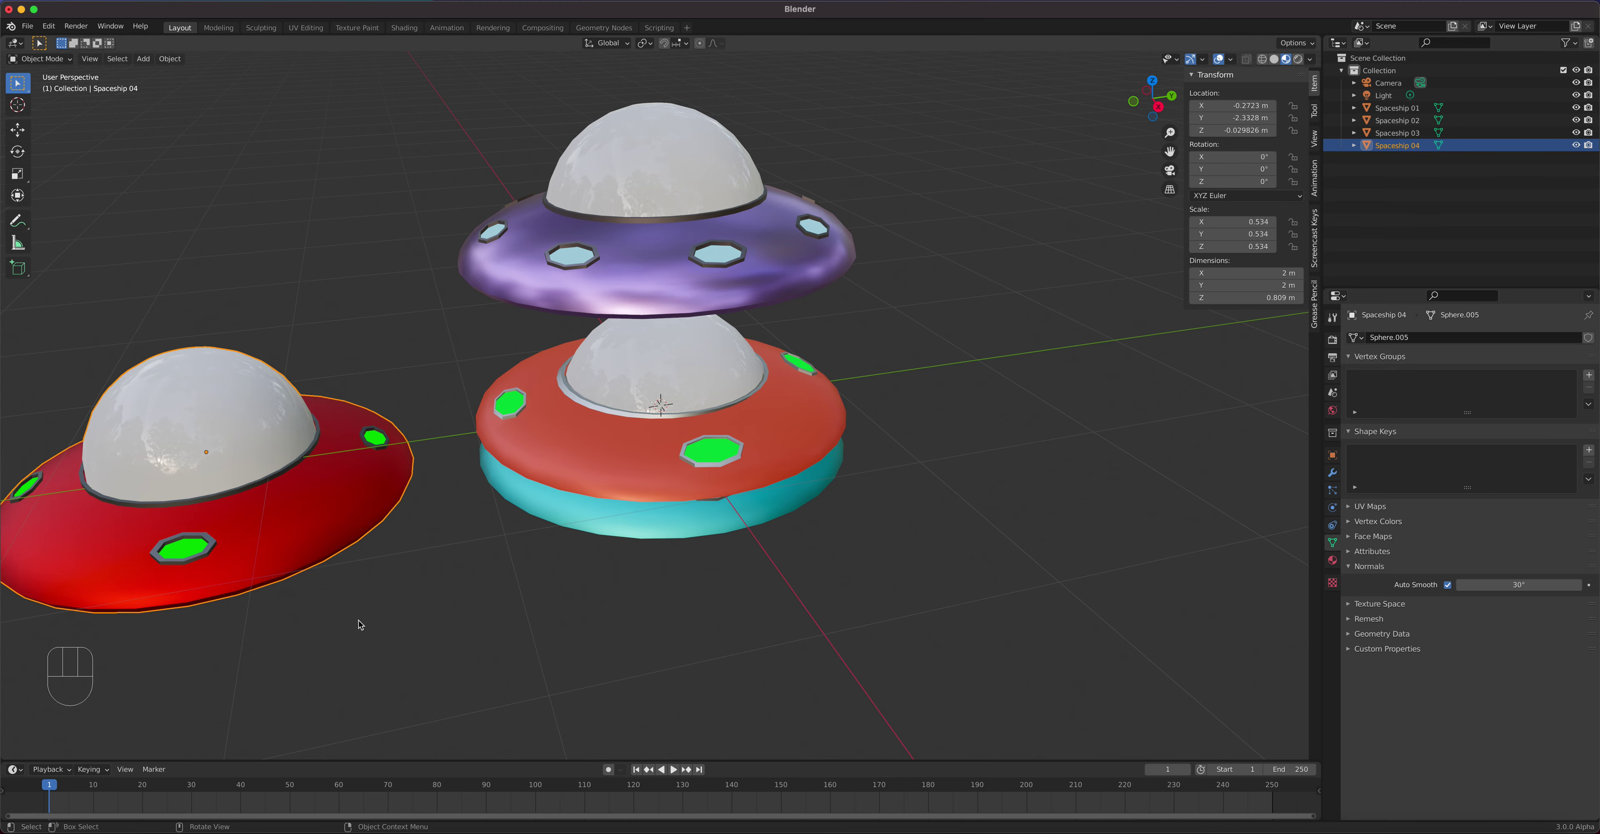
{"action": "middle_click_drag", "start_coordinate": [358, 627], "coordinate": [653, 444]}
{"action": "left_click_drag", "start_coordinate": [1209, 132], "coordinate": [1247, 105]}
{"action": "type", "text": "0"}
{"action": "key", "text": "Return"}
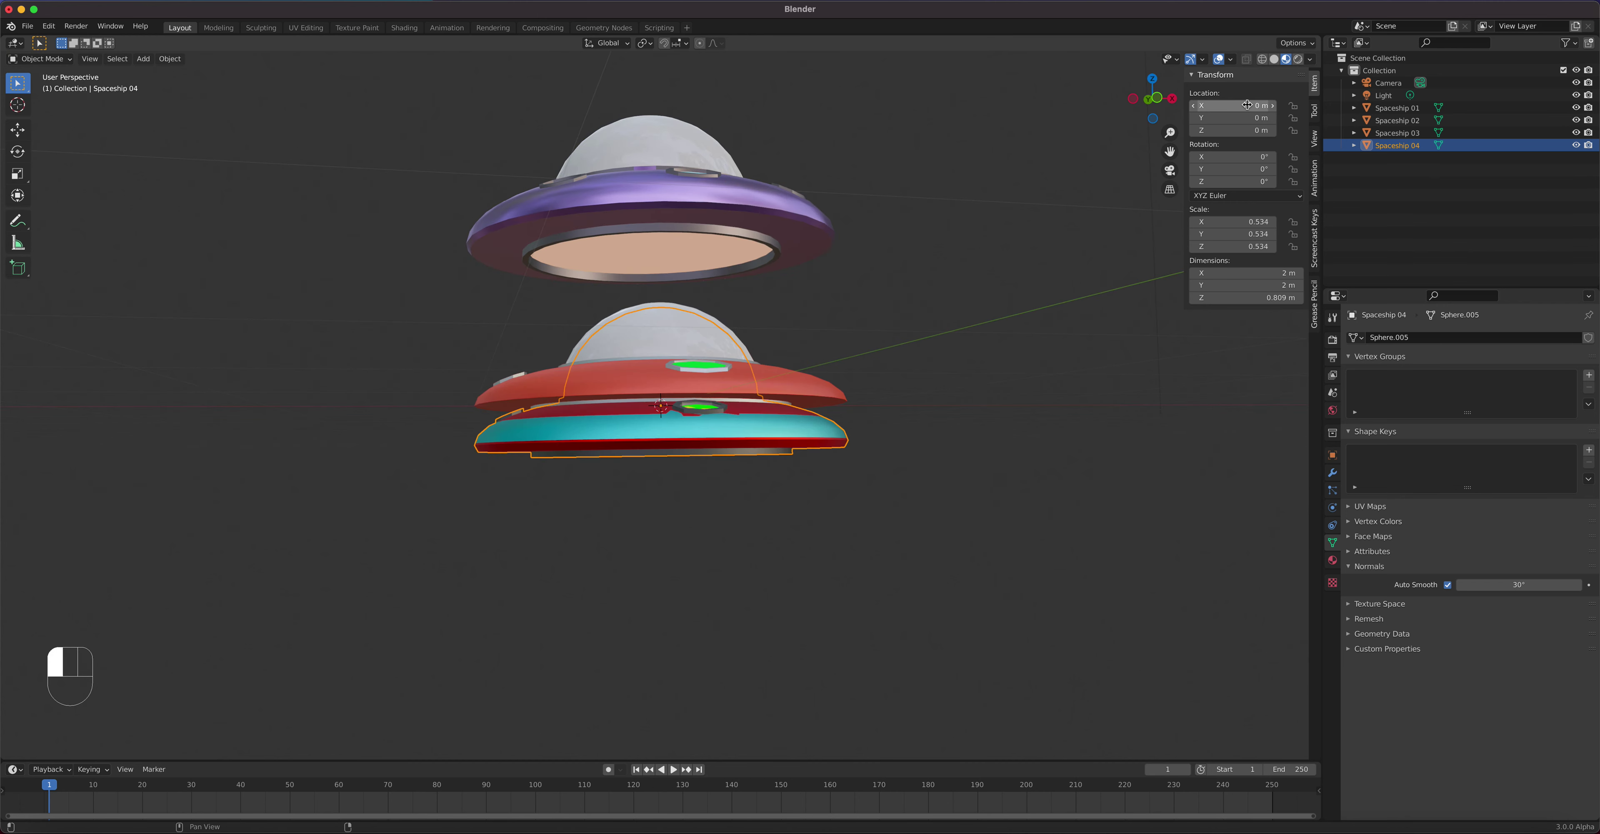
Set the rotation of the purple Spaceship 03 to 0° and its location to 0 m on all three axes
{"action": "left_click", "coordinate": [827, 250]}
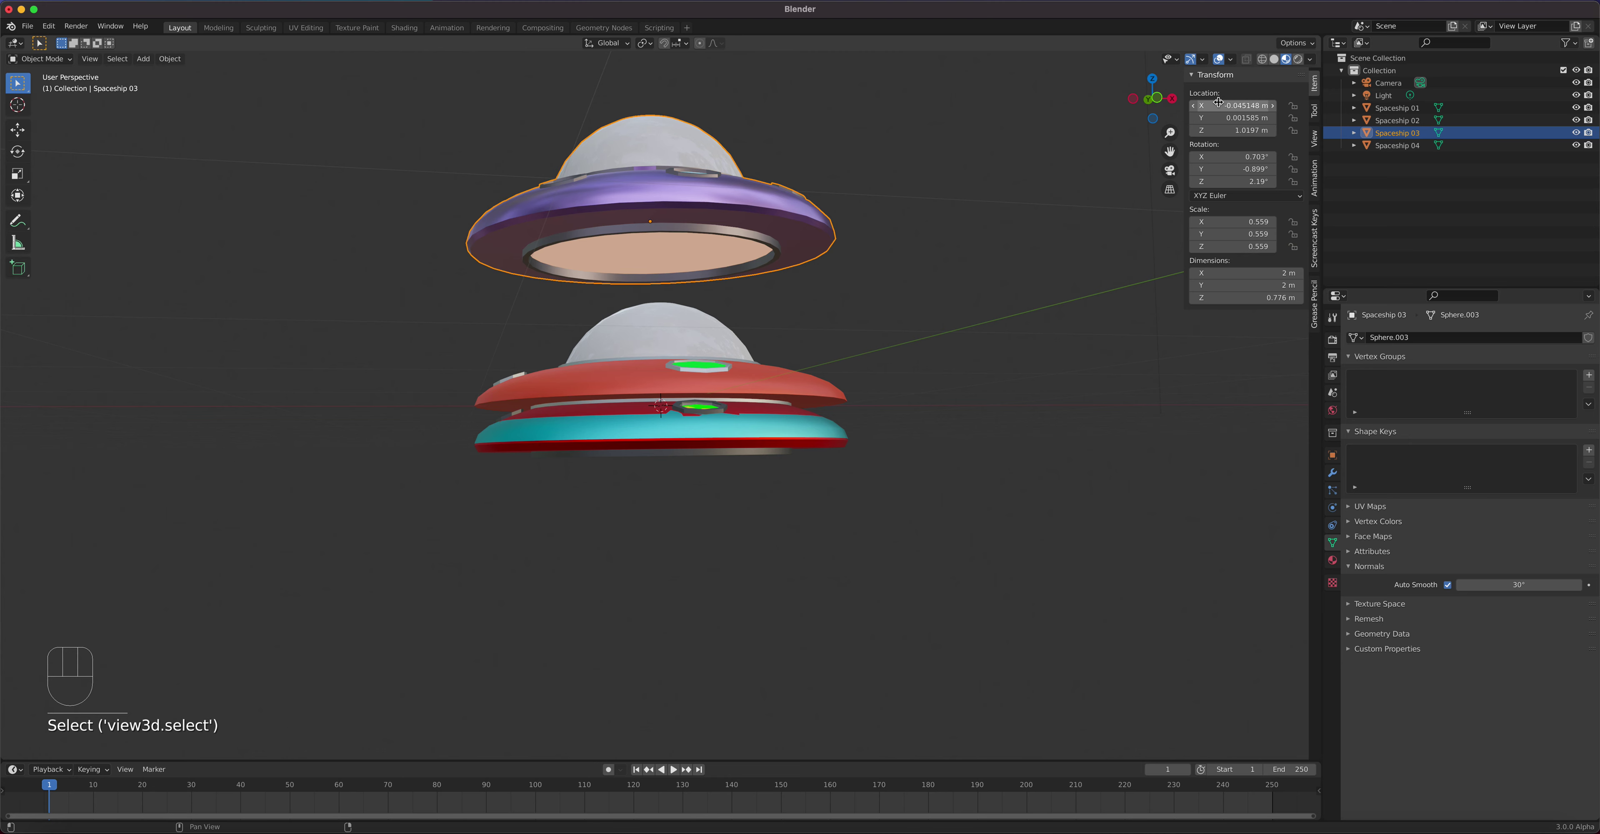
{"action": "mouse_move", "coordinate": [1229, 156]}
{"action": "left_mouse_down"}
{"action": "mouse_move", "coordinate": [1229, 174]}
{"action": "mouse_move", "coordinate": [1231, 159]}
{"action": "left_mouse_up"}
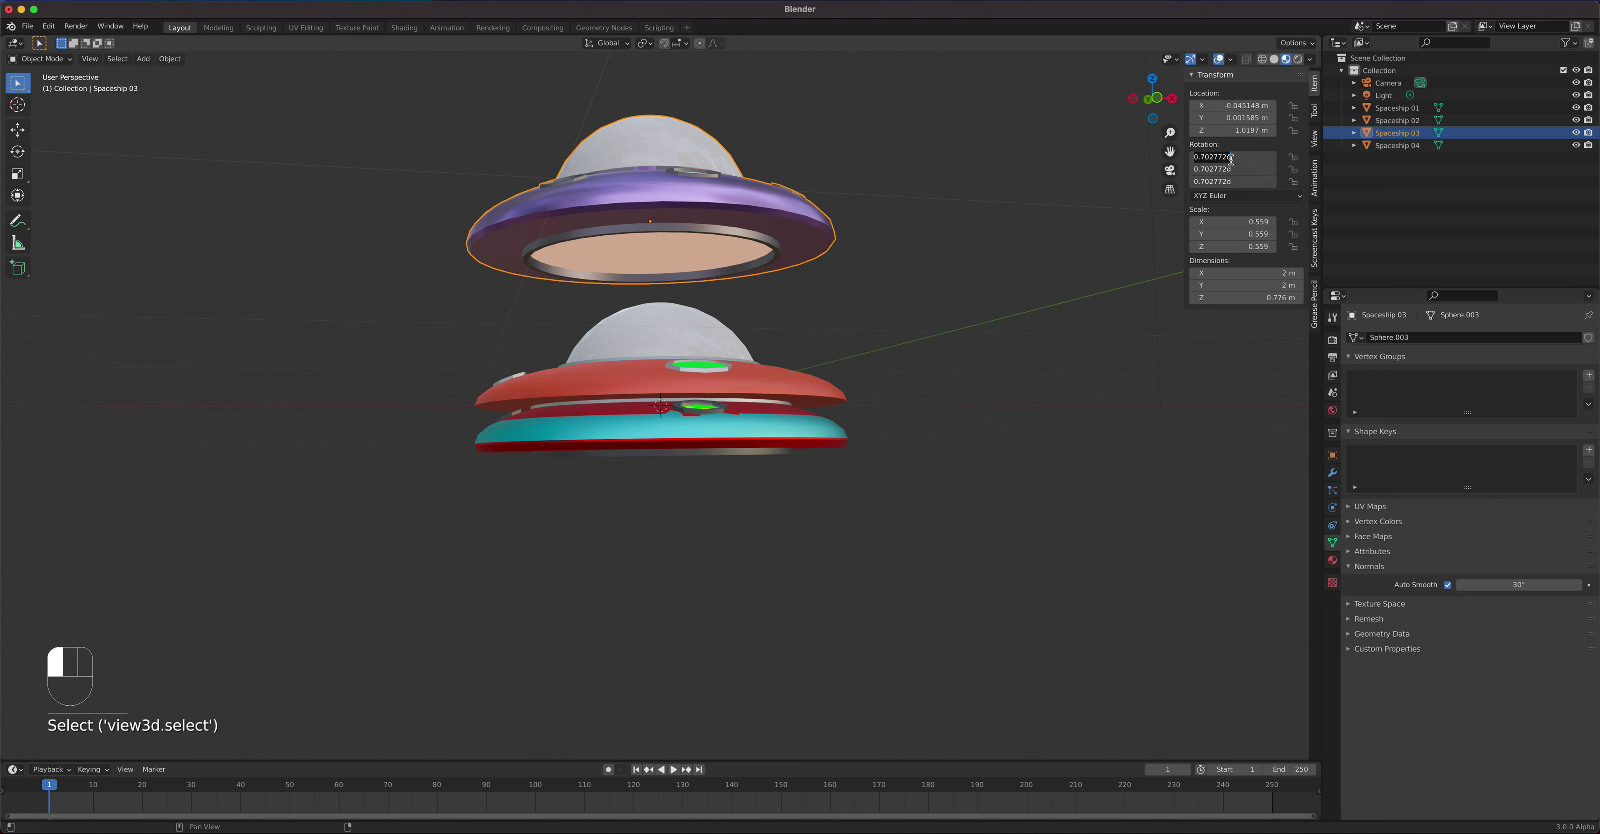
{"action": "type", "text": "0"}
{"action": "key", "text": "Return"}
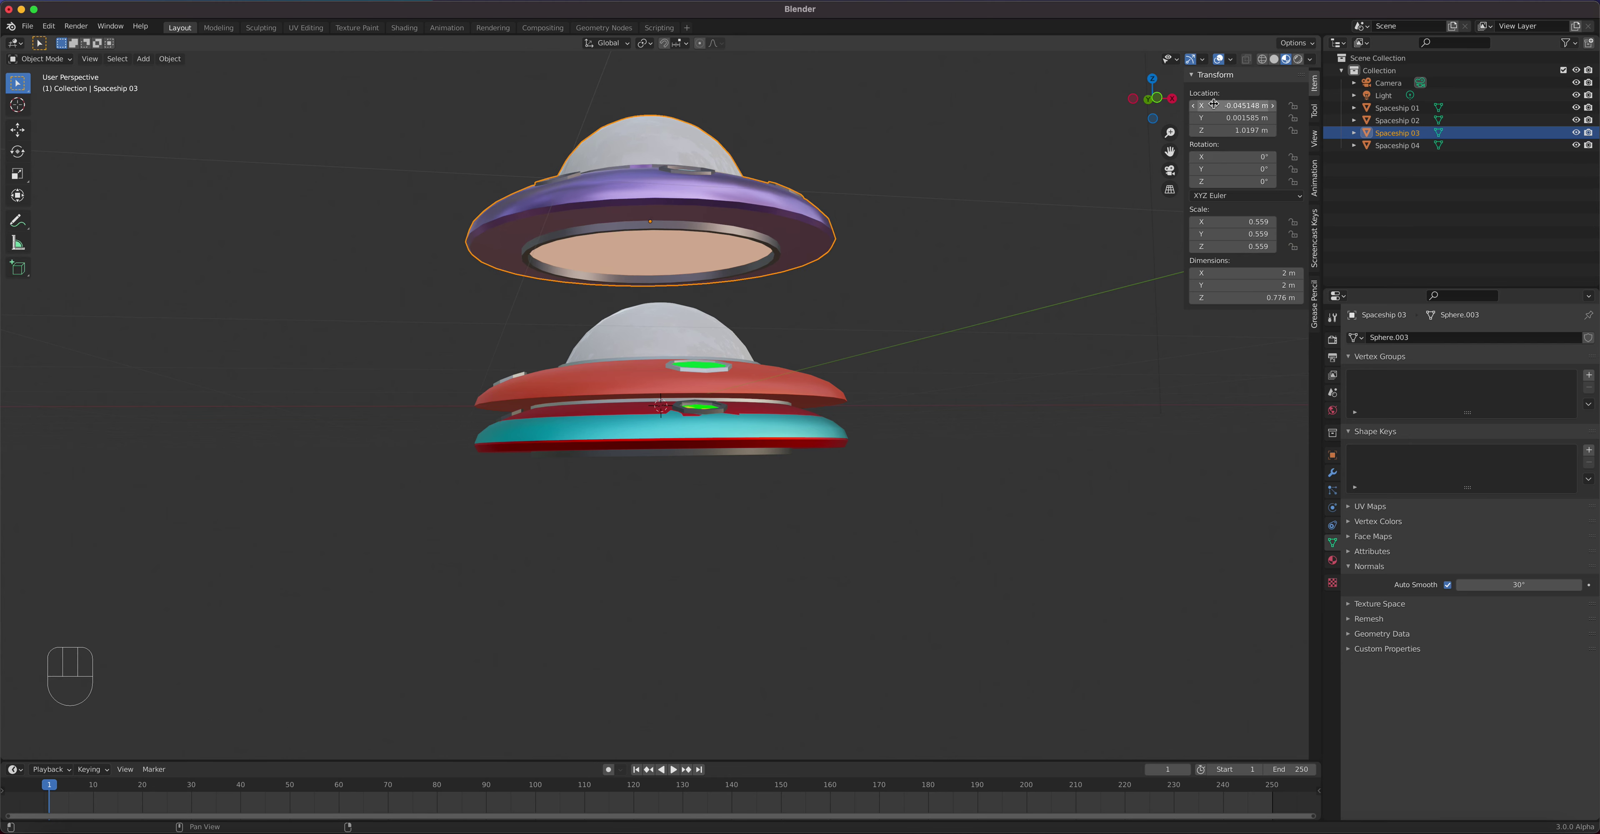
{"action": "mouse_move", "coordinate": [1213, 104]}
{"action": "left_mouse_down"}
{"action": "mouse_move", "coordinate": [1218, 129]}
{"action": "mouse_move", "coordinate": [1220, 105]}
{"action": "left_mouse_up"}
{"action": "type", "text": "0"}
{"action": "key", "text": "Return"}
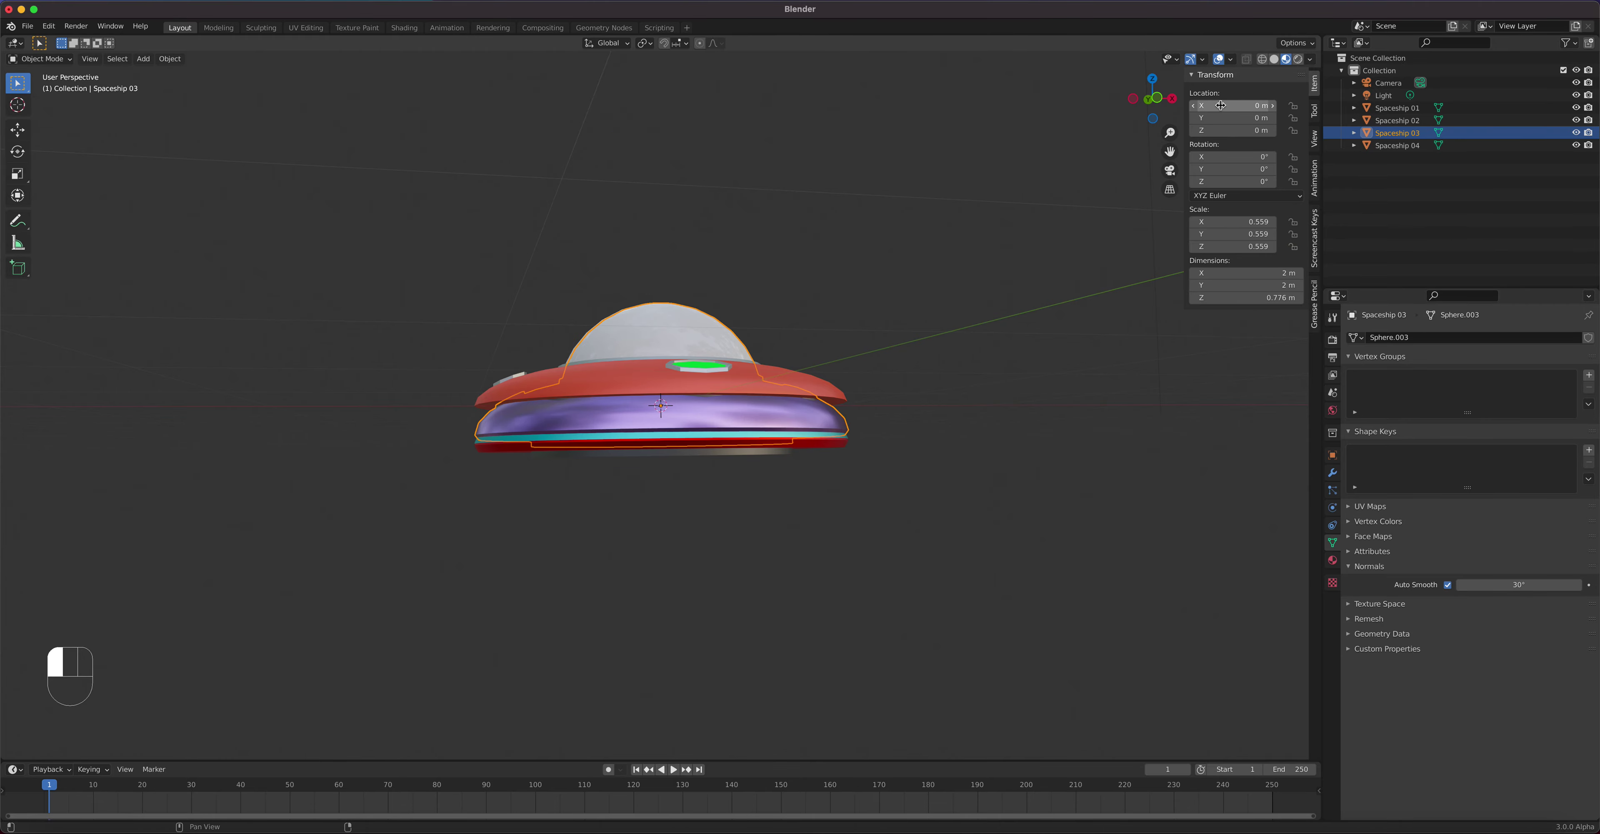
Apply the object transforms, including scale, to all four spaceships together and check the transform values of individual ships
{"action": "middle_click_drag", "start_coordinate": [874, 432], "coordinate": [775, 394]}
{"action": "key", "text": "KP_1"}
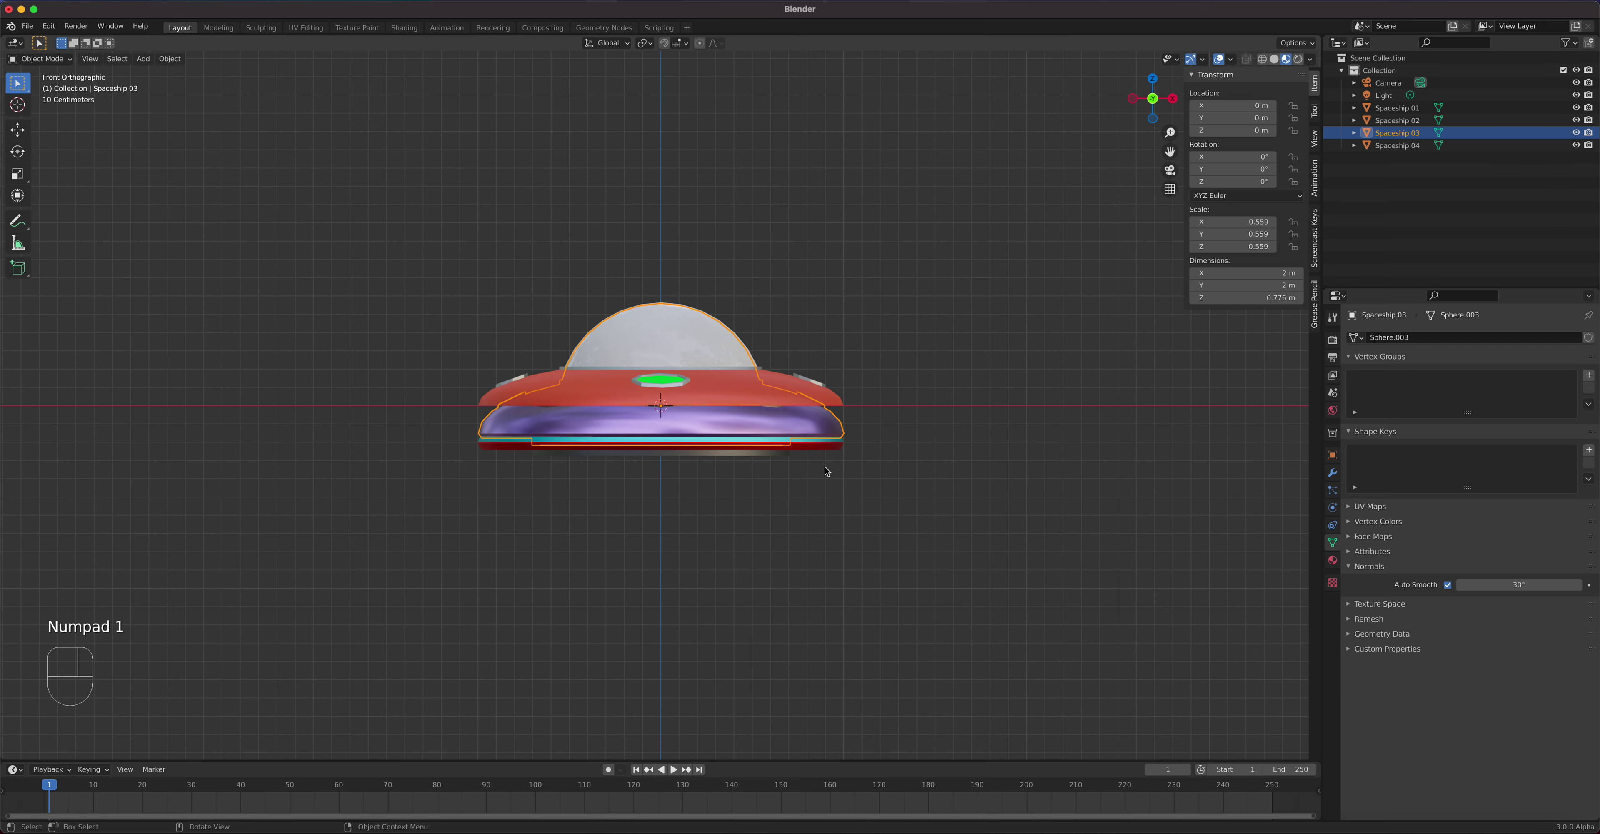
{"action": "scroll", "coordinate": [781, 412], "scroll_direction": "up", "scroll_amount": 3}
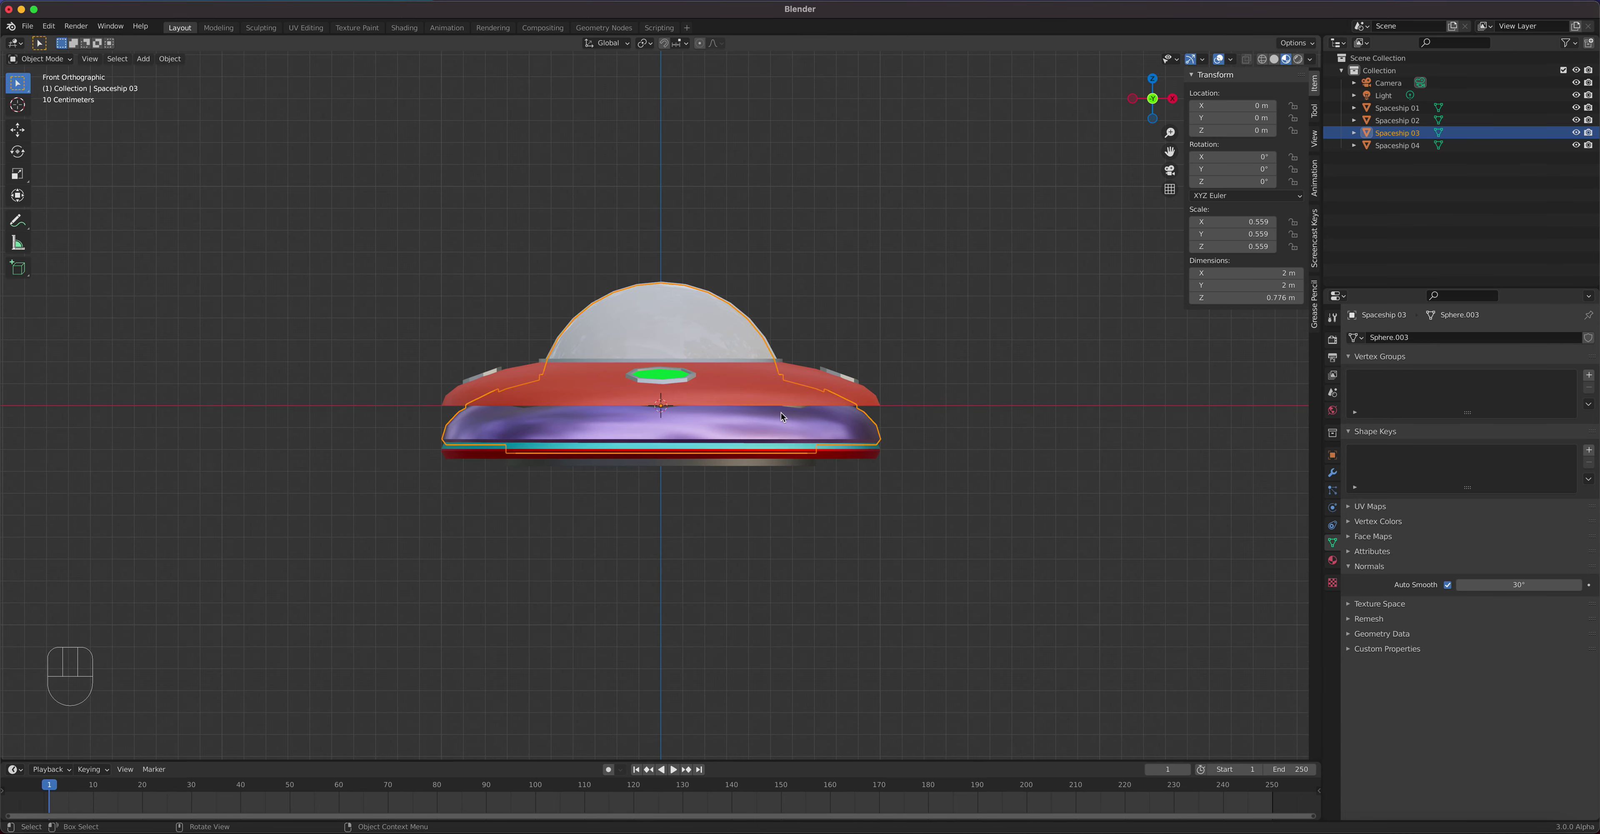
{"action": "left_click_drag", "start_coordinate": [875, 246], "coordinate": [584, 596]}
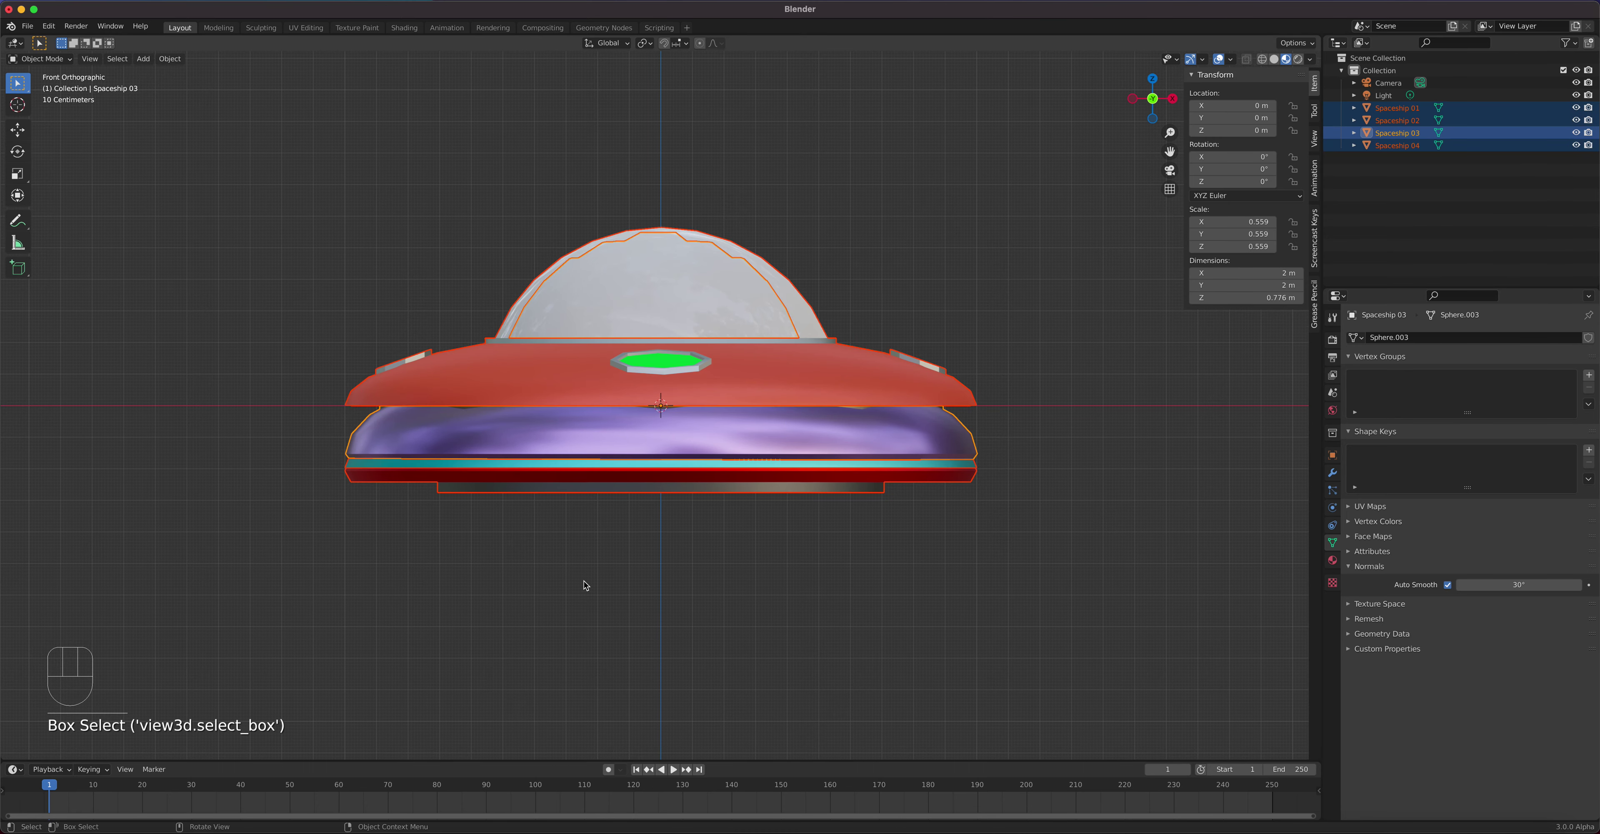
{"action": "left_click", "coordinate": [173, 59]}
{"action": "mouse_move", "coordinate": [194, 124]}
{"action": "left_click", "coordinate": [342, 161]}
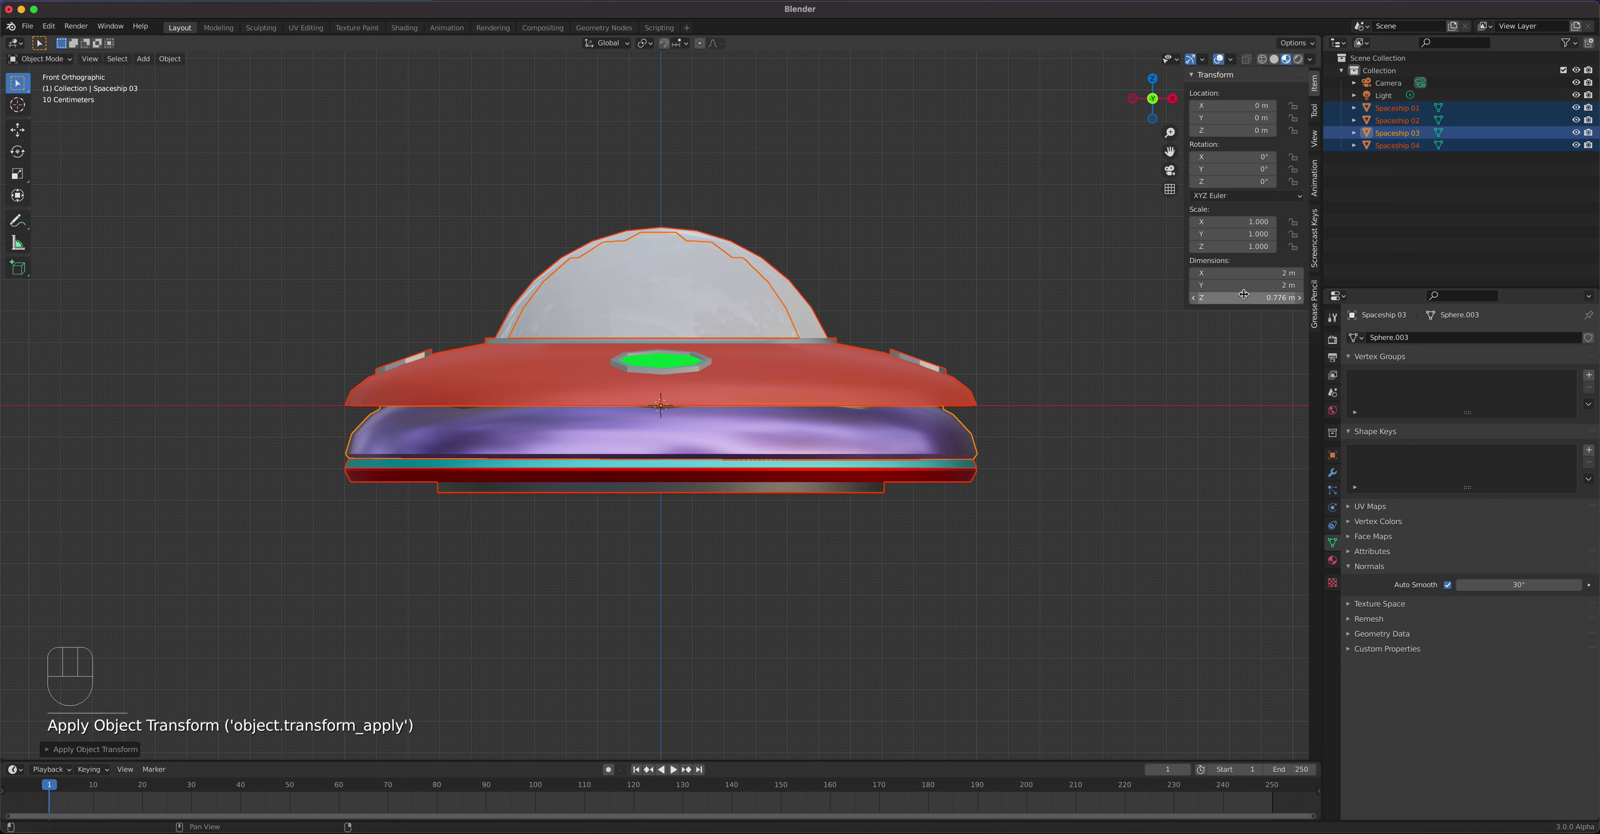
{"action": "left_click", "coordinate": [937, 447]}
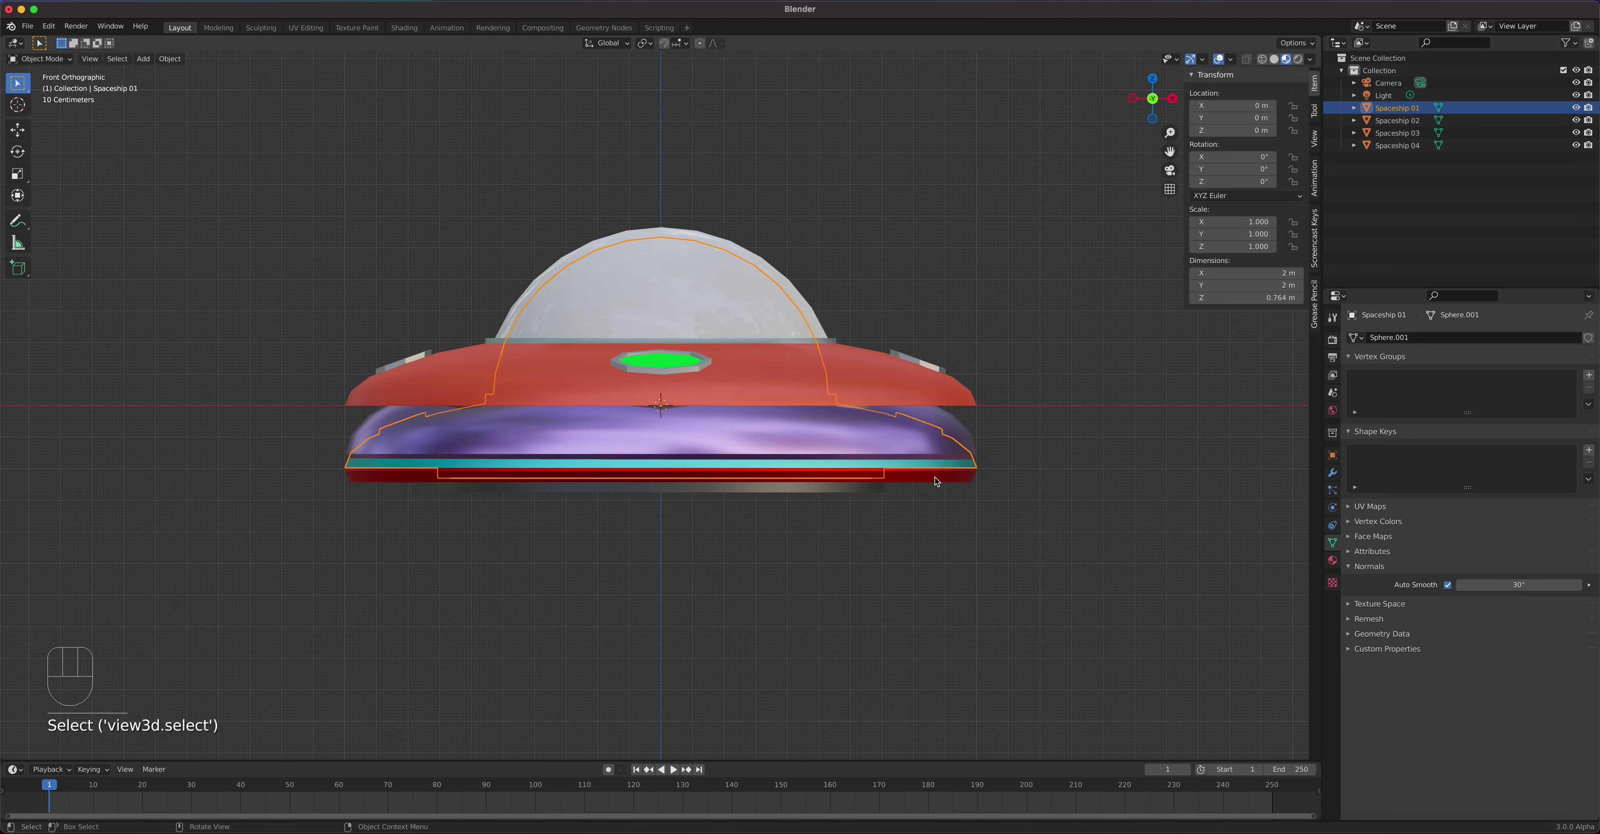
{"action": "left_click", "coordinate": [937, 475]}
{"action": "left_click", "coordinate": [954, 447]}
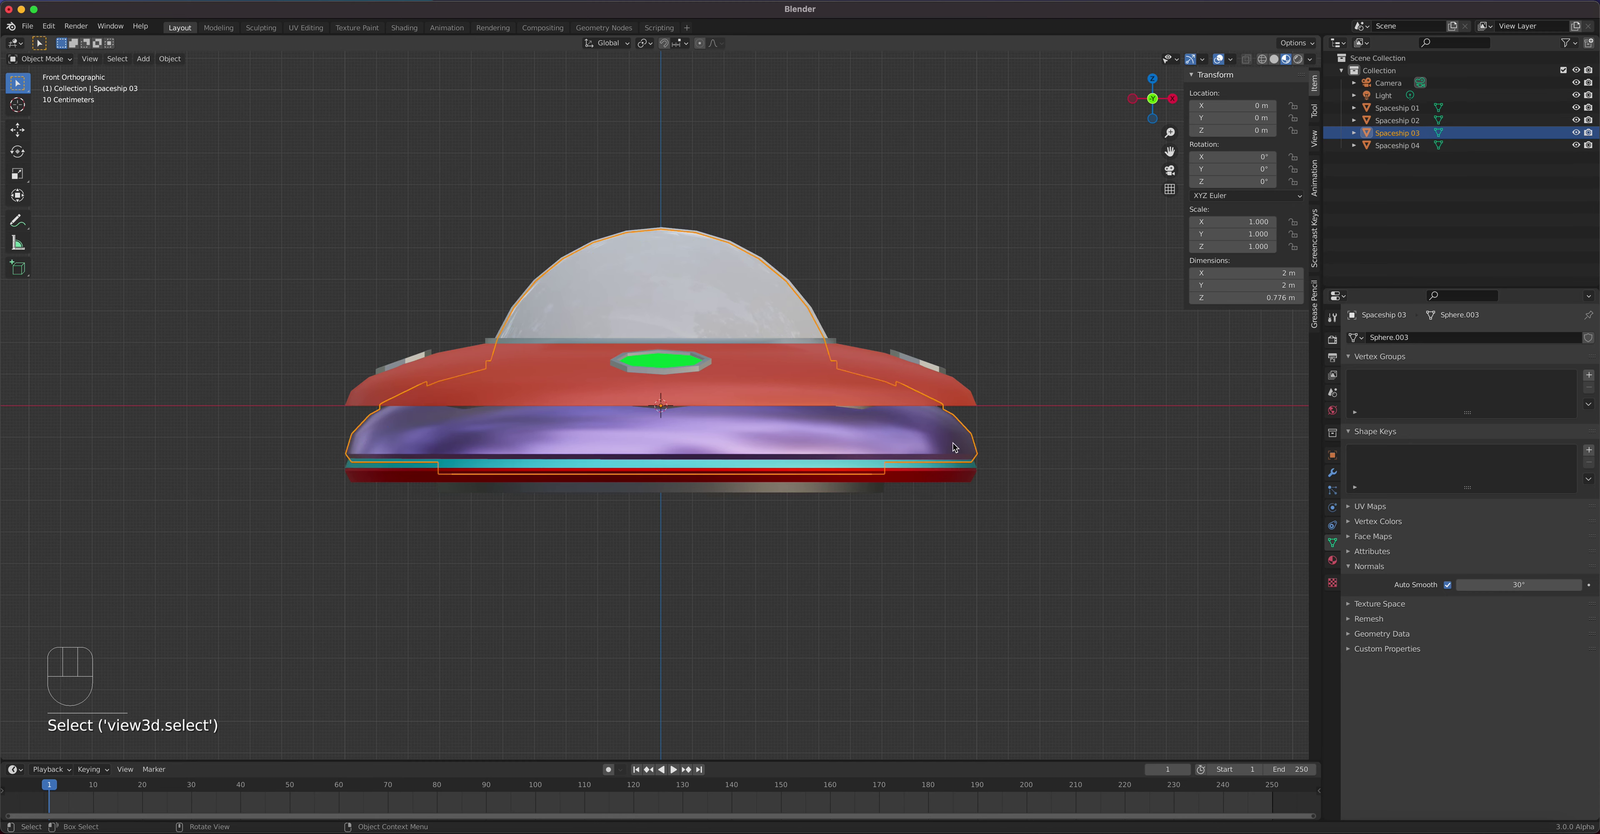
Add a mesh plane at the world origin, where the spaceships are stacked
{"action": "scroll", "coordinate": [717, 493], "scroll_direction": "down", "scroll_amount": 4}
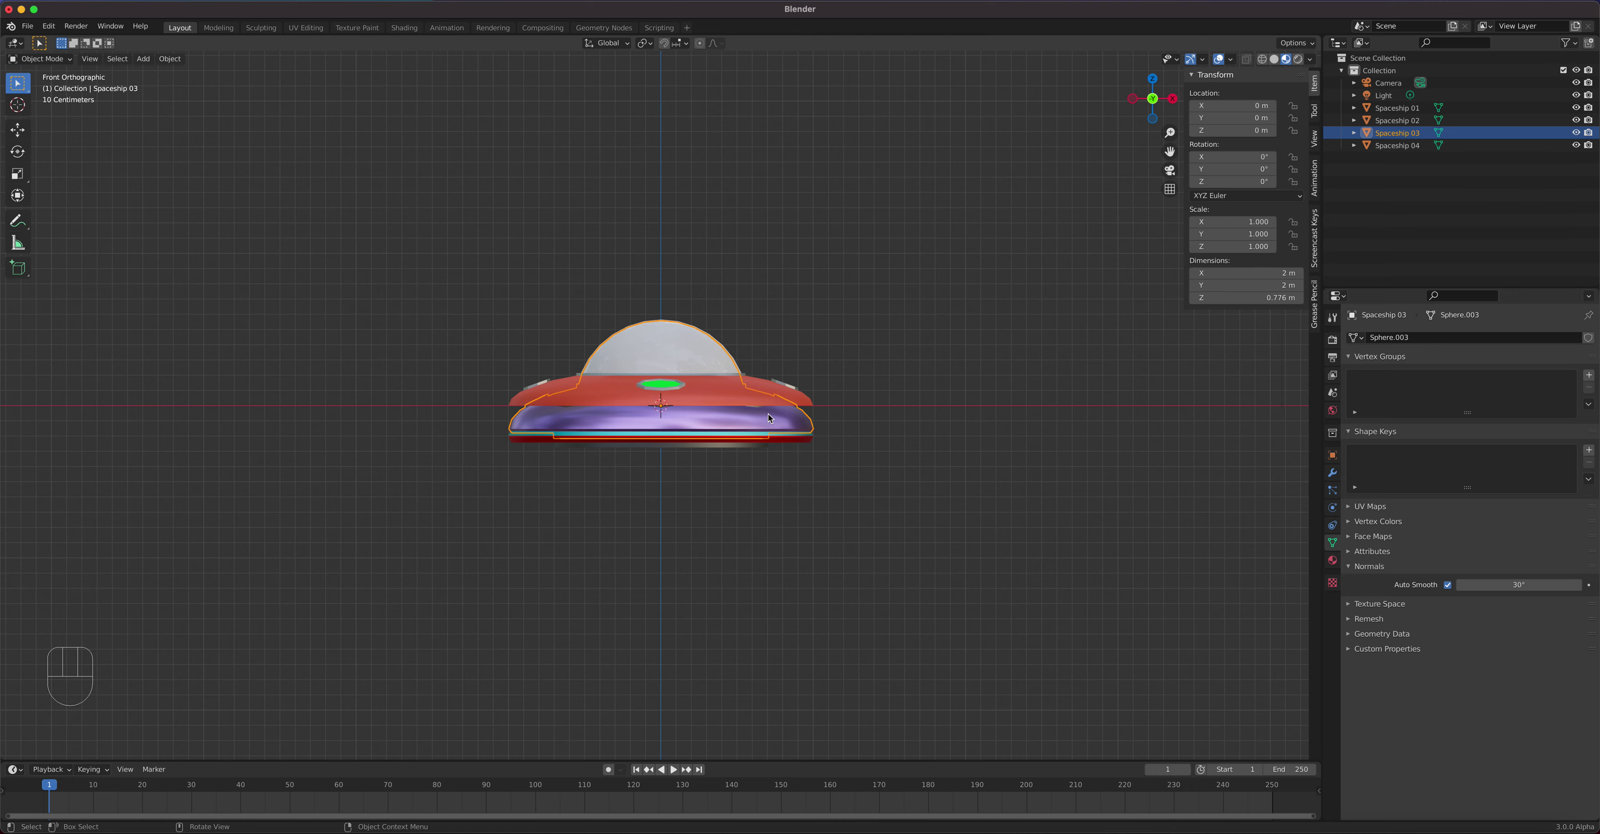
{"action": "middle_click_drag", "start_coordinate": [820, 396], "coordinate": [839, 477]}
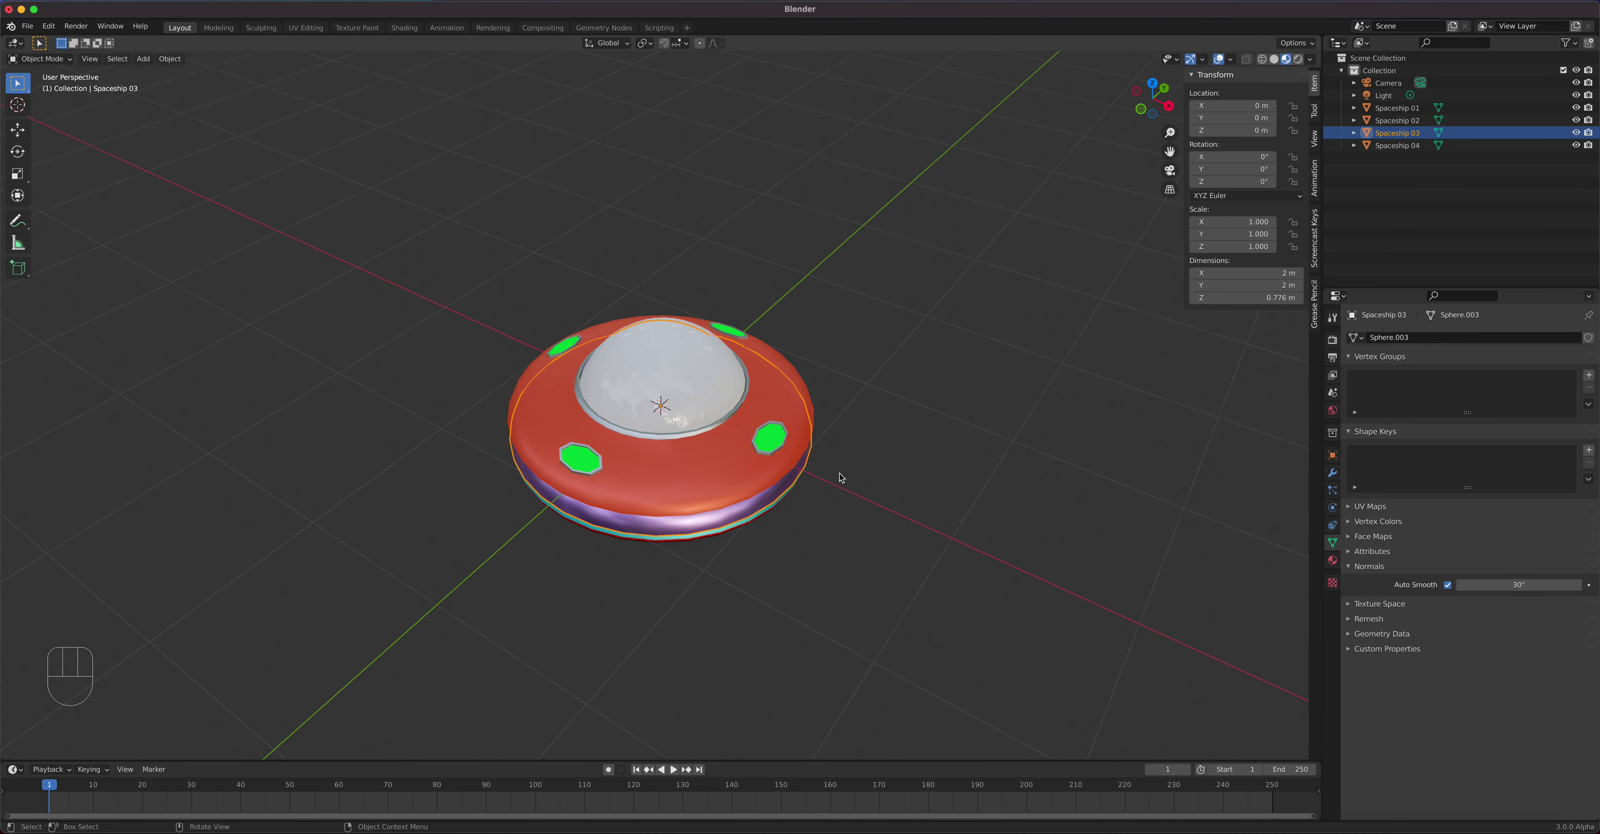
{"action": "key", "text": "shift+a"}
{"action": "mouse_move", "coordinate": [840, 475]}
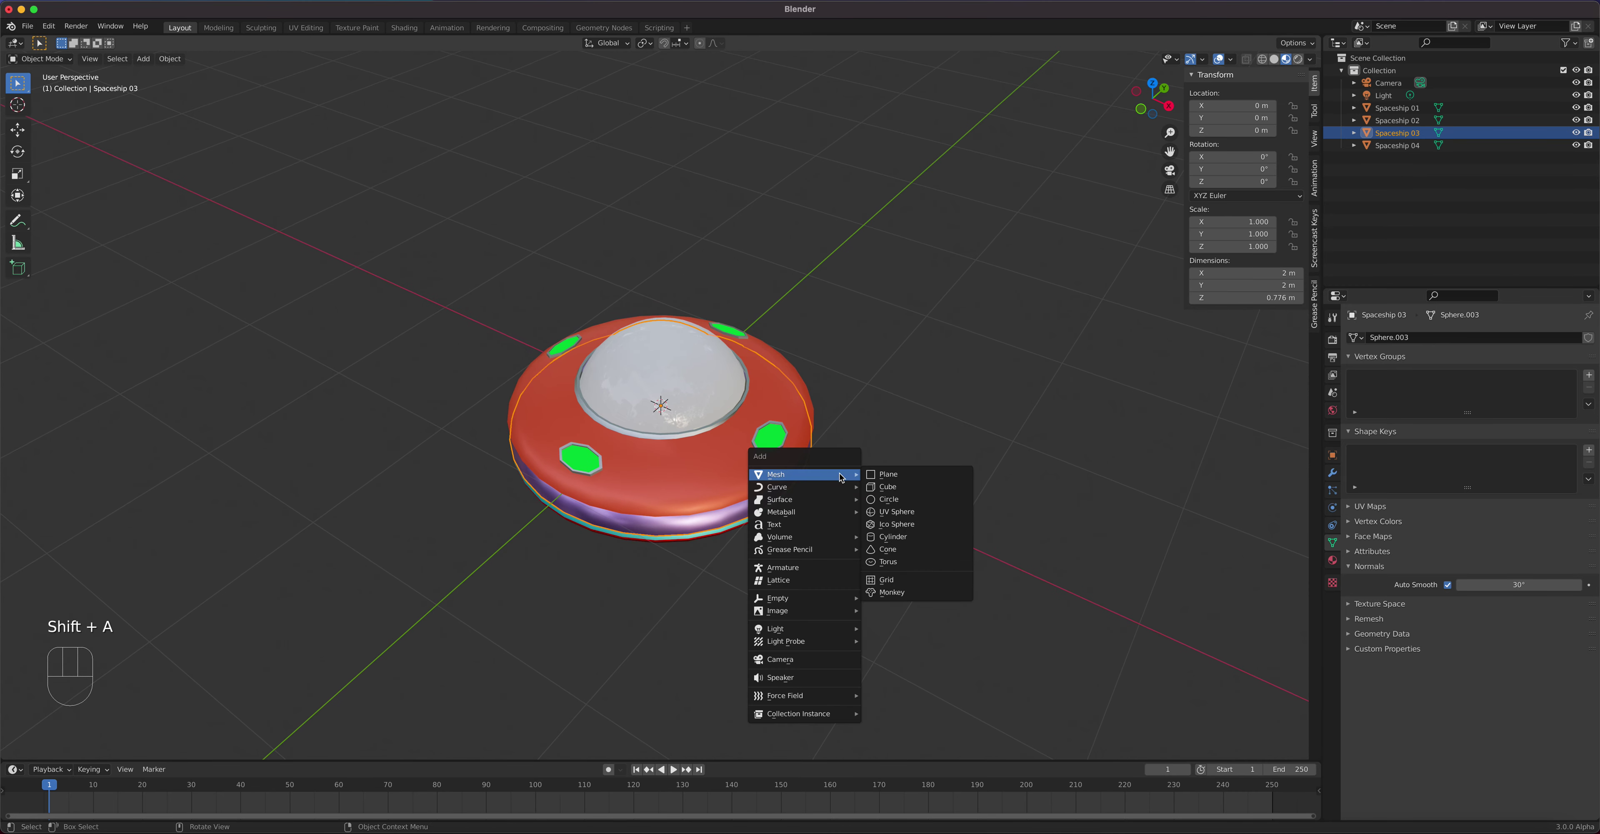
{"action": "left_click", "coordinate": [143, 60]}
{"action": "mouse_move", "coordinate": [149, 74]}
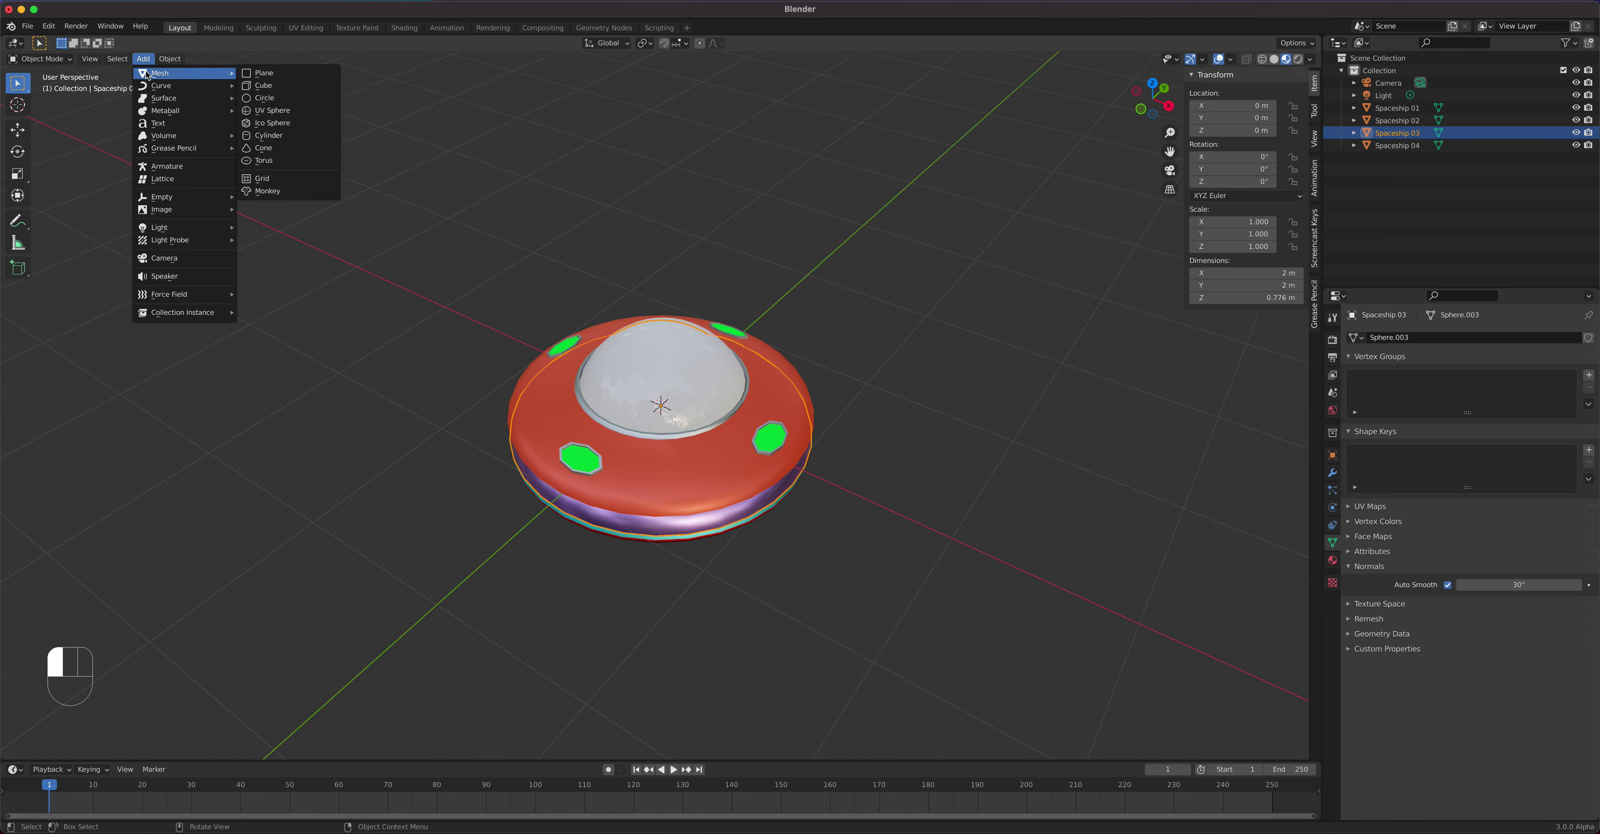
{"action": "left_click", "coordinate": [297, 79]}
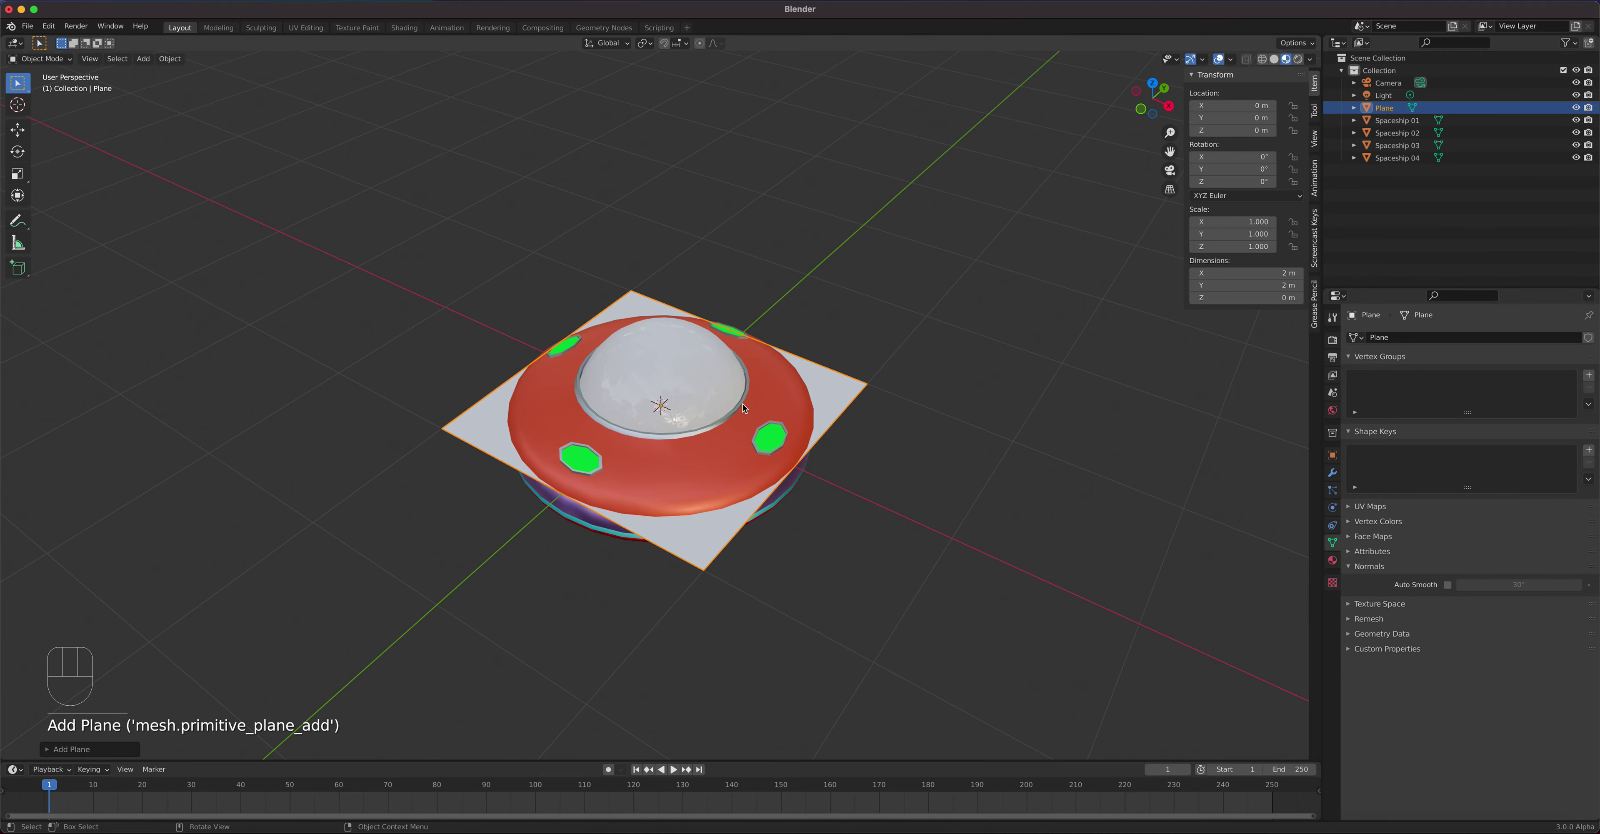
Scale the plane up to about 14.8 m square in top view and stretch it along X to about 26.2 m
{"action": "key", "text": "KP_7"}
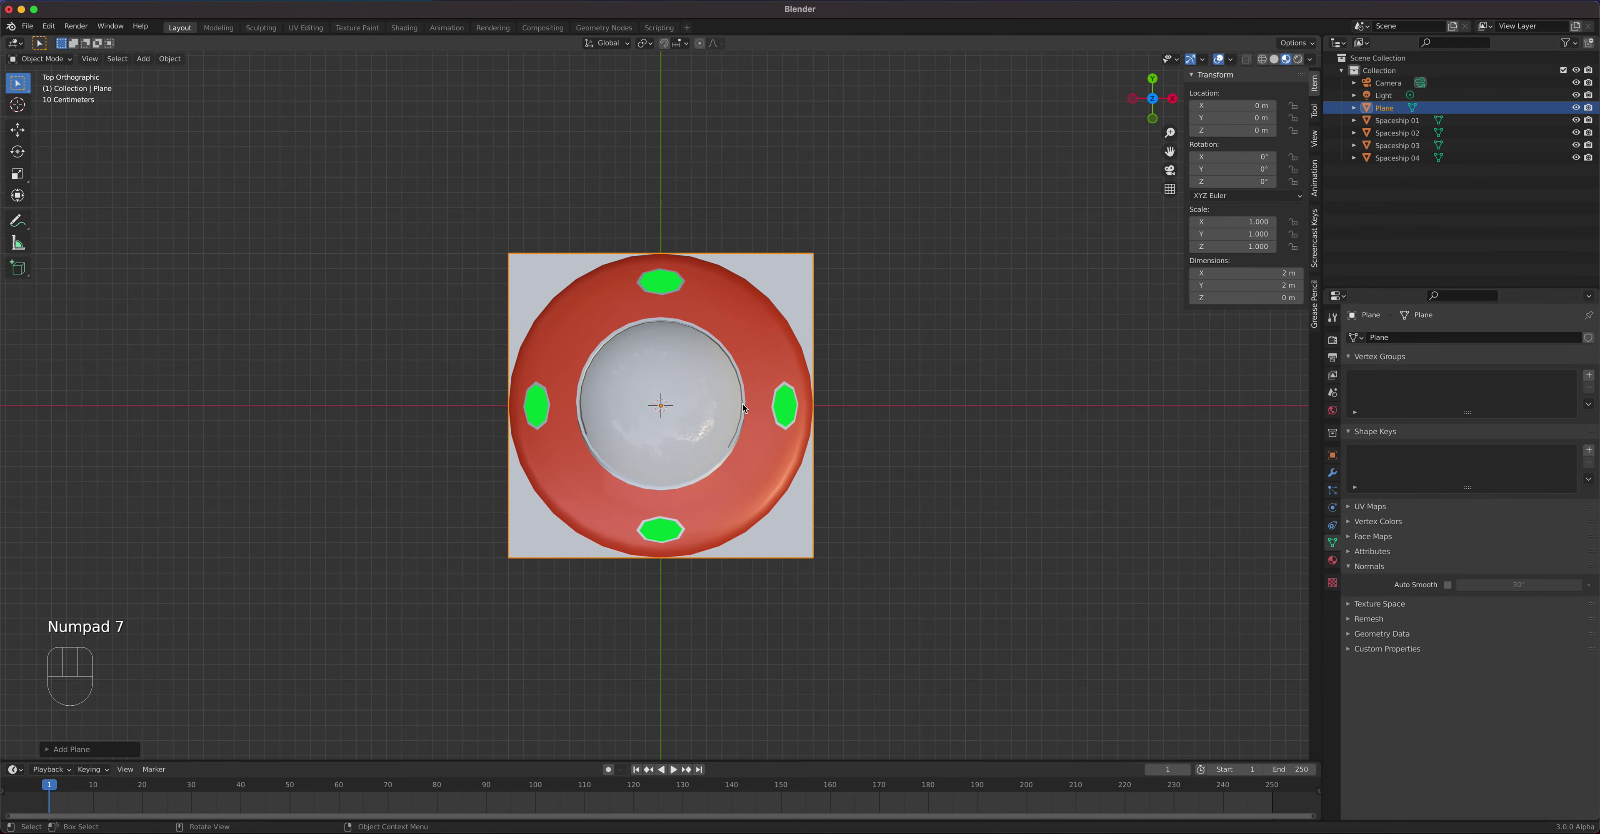
{"action": "scroll", "coordinate": [800, 523], "scroll_direction": "down", "scroll_amount": 10}
{"action": "scroll", "coordinate": [797, 503], "scroll_direction": "up", "scroll_amount": 1}
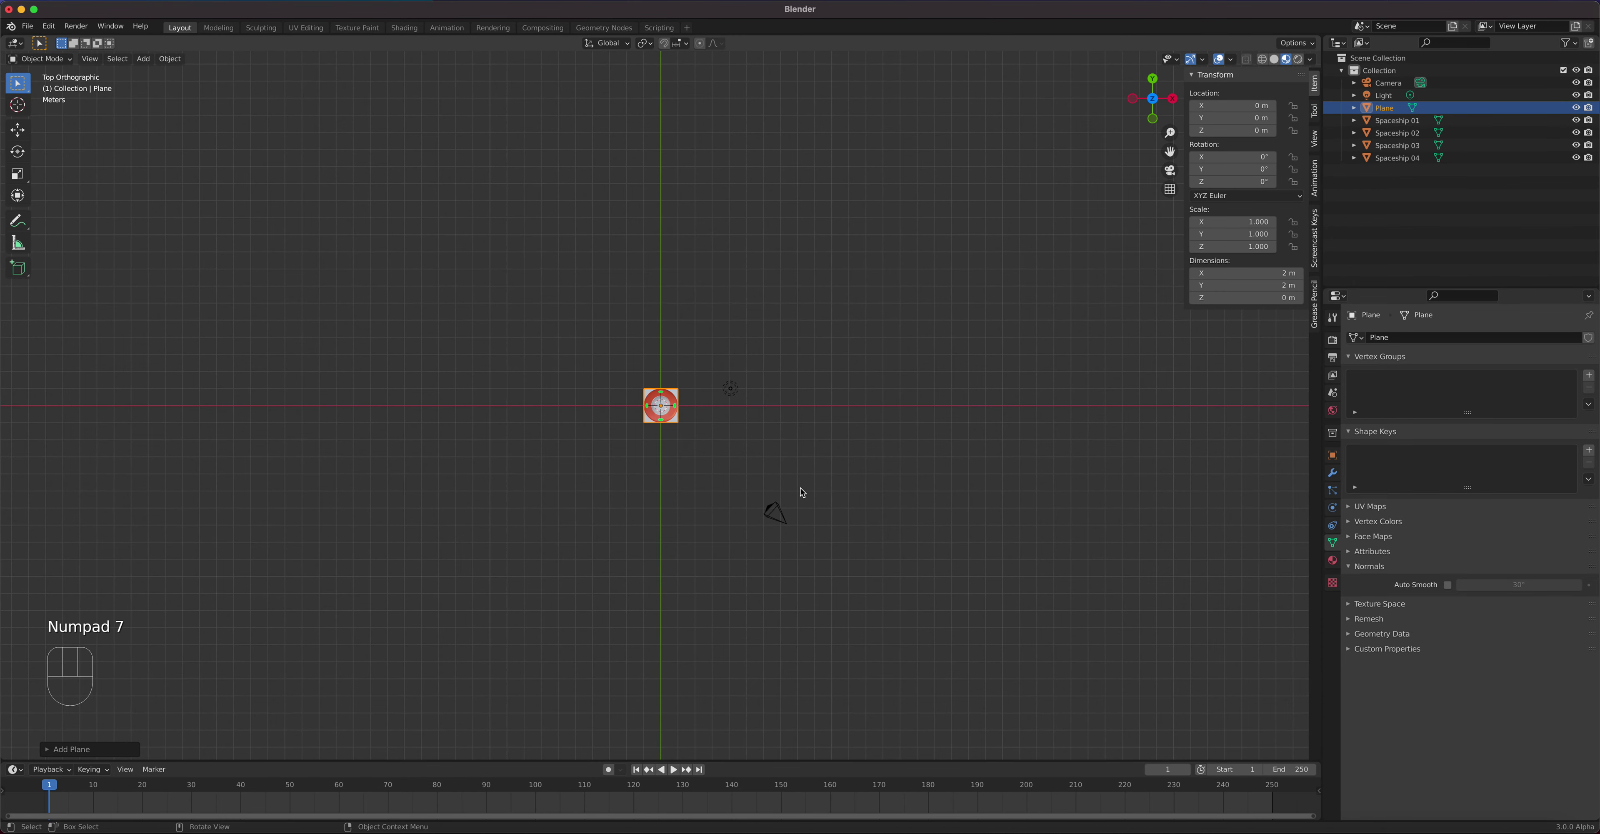
{"action": "key", "text": "s"}
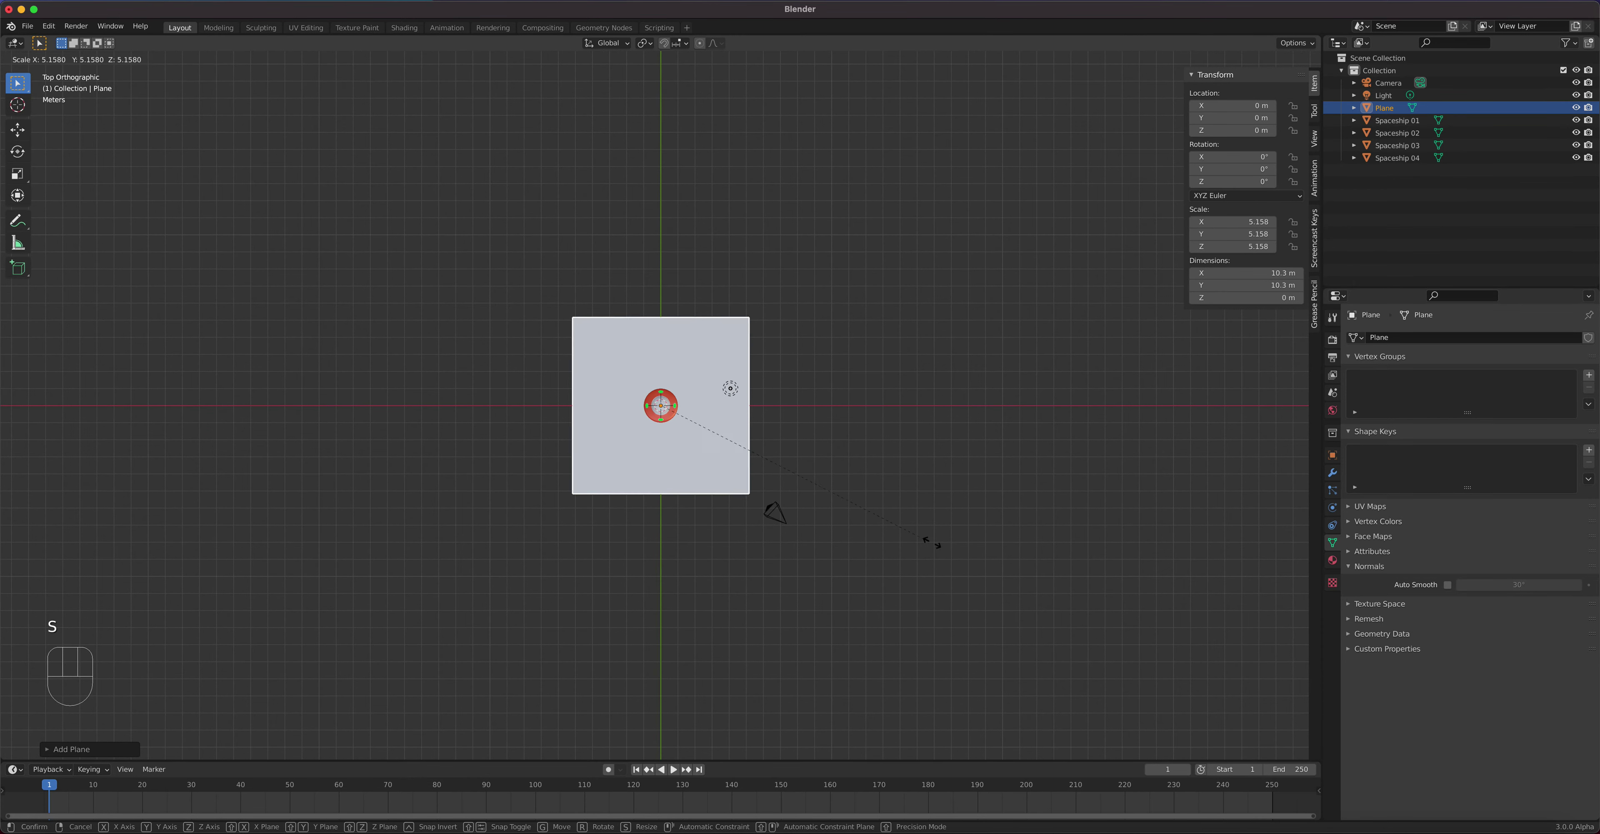
{"action": "left_click", "coordinate": [1057, 577]}
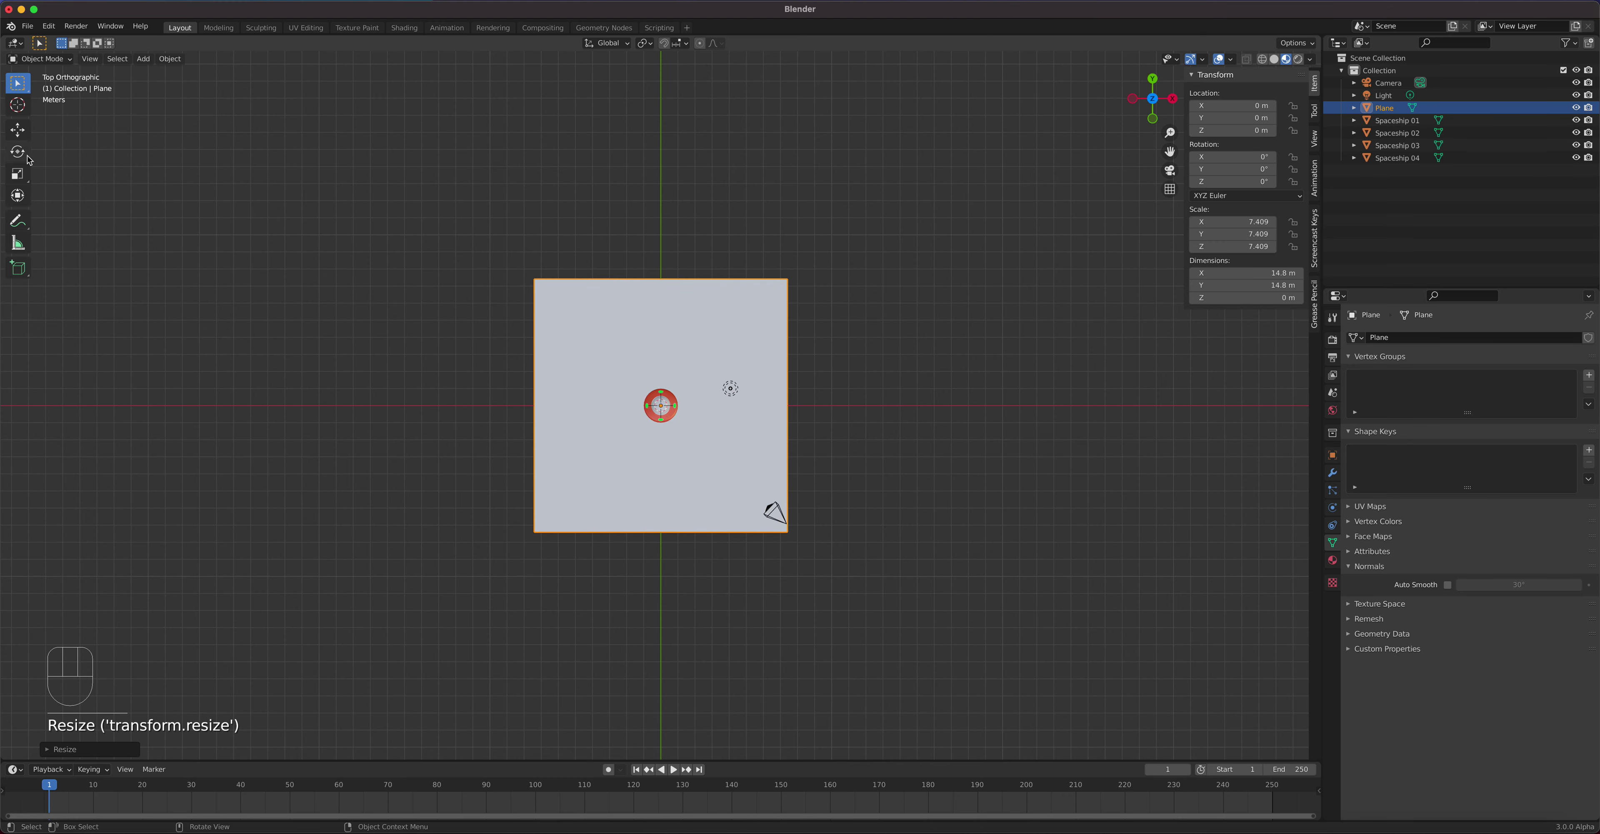
{"action": "left_click", "coordinate": [17, 173]}
{"action": "left_click_drag", "start_coordinate": [711, 407], "coordinate": [751, 410]}
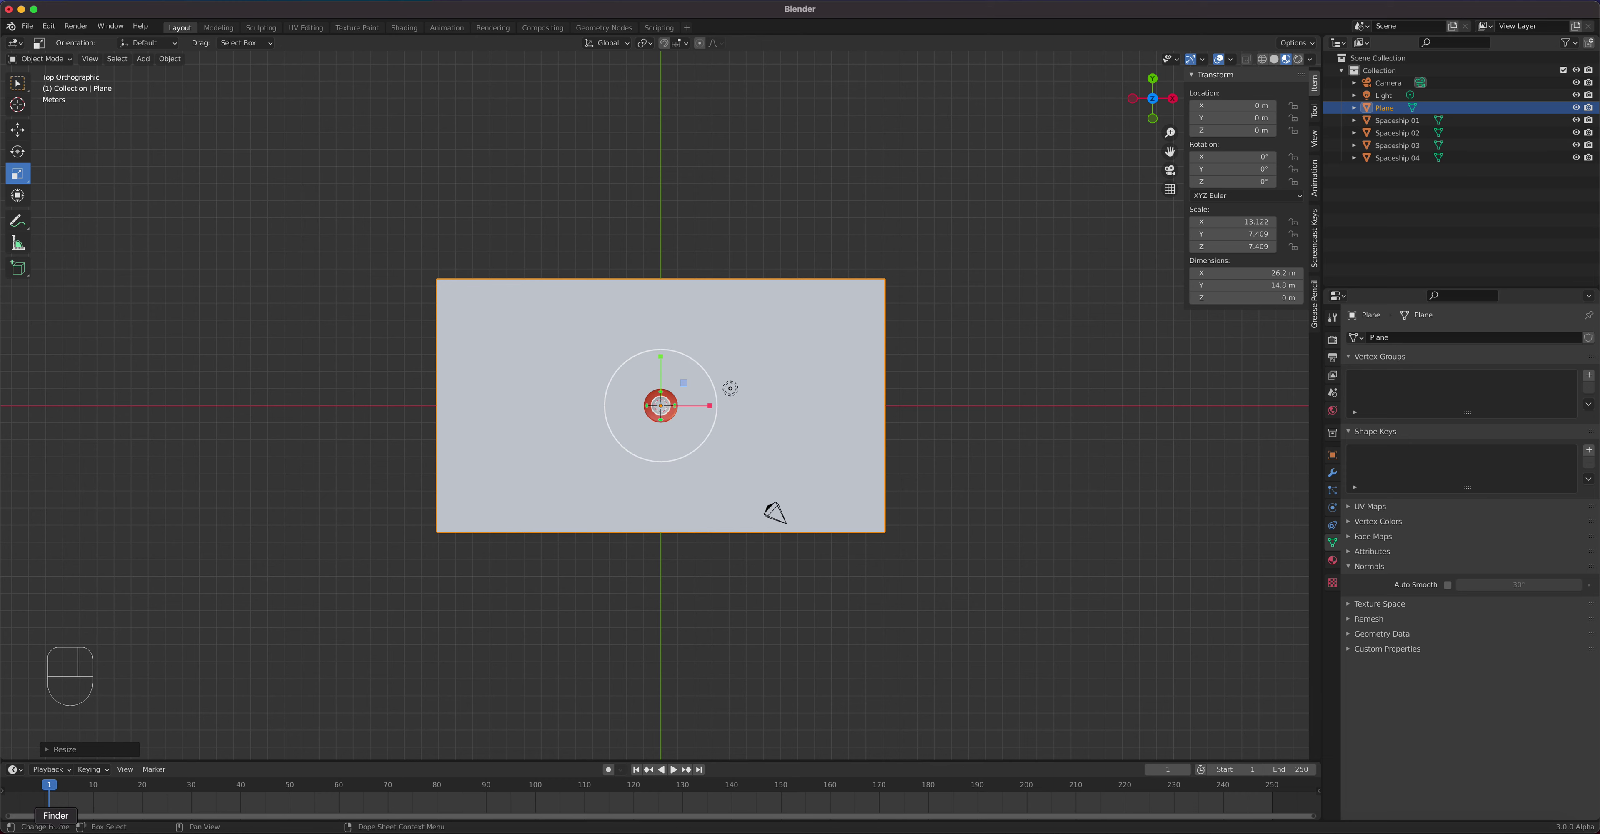
Bring road.jpg from the Downloads folder in Finder into the top view as a reference image
{"action": "left_click", "coordinate": [55, 827]}
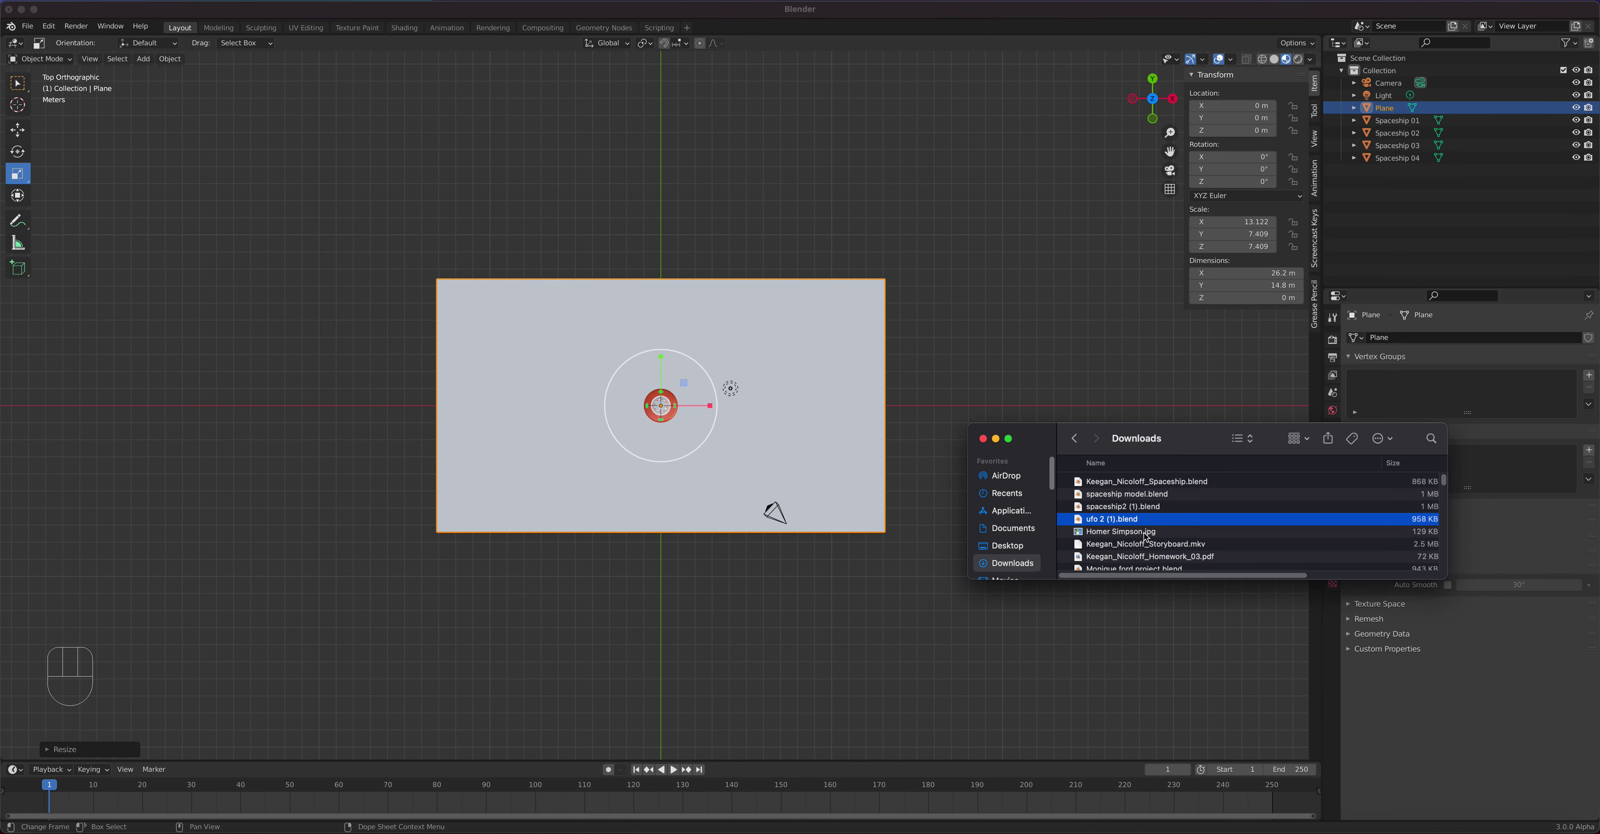
{"action": "scroll", "coordinate": [1145, 538], "scroll_direction": "down", "scroll_amount": 3}
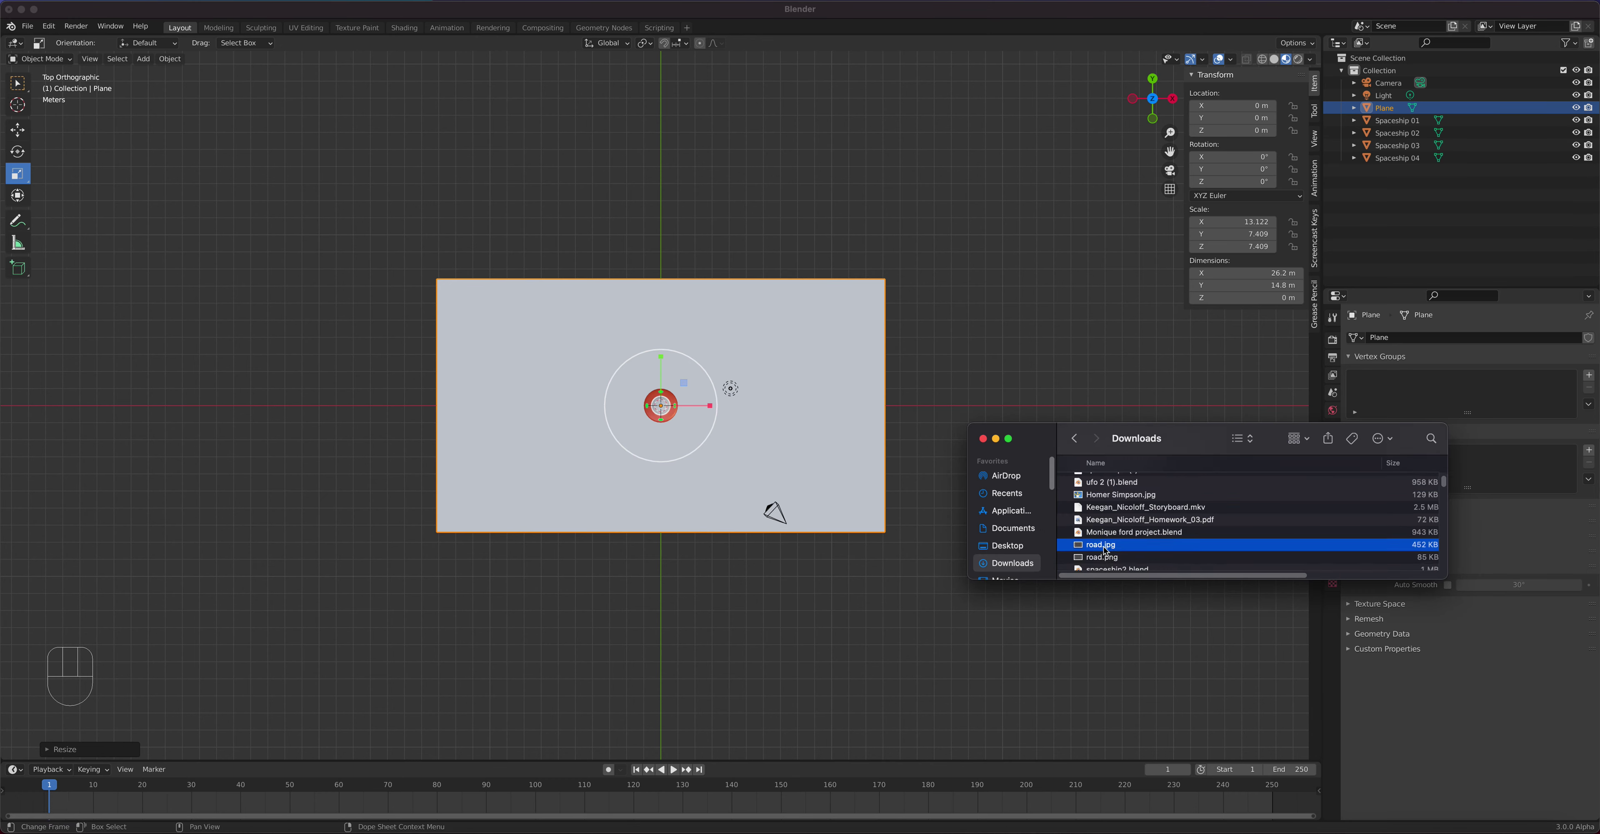
{"action": "left_click_drag", "start_coordinate": [1105, 550], "coordinate": [947, 231]}
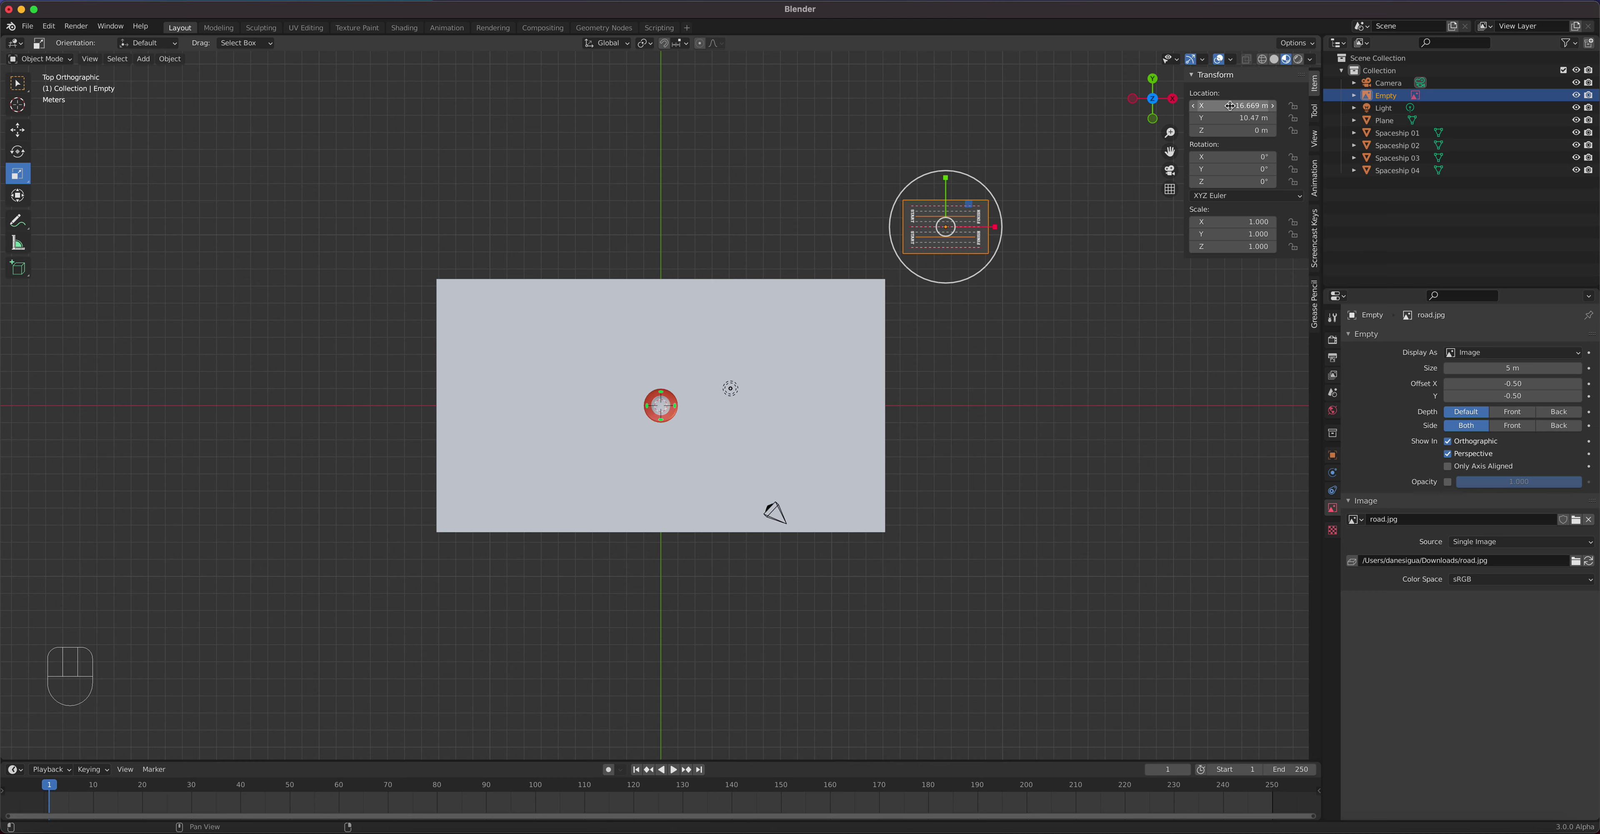
Set the road reference image's location to 0 m on all three axes and scale it up uniformly to about 6.95
{"action": "left_click_drag", "start_coordinate": [1230, 106], "coordinate": [1231, 130]}
{"action": "left_click", "coordinate": [1132, 112]}
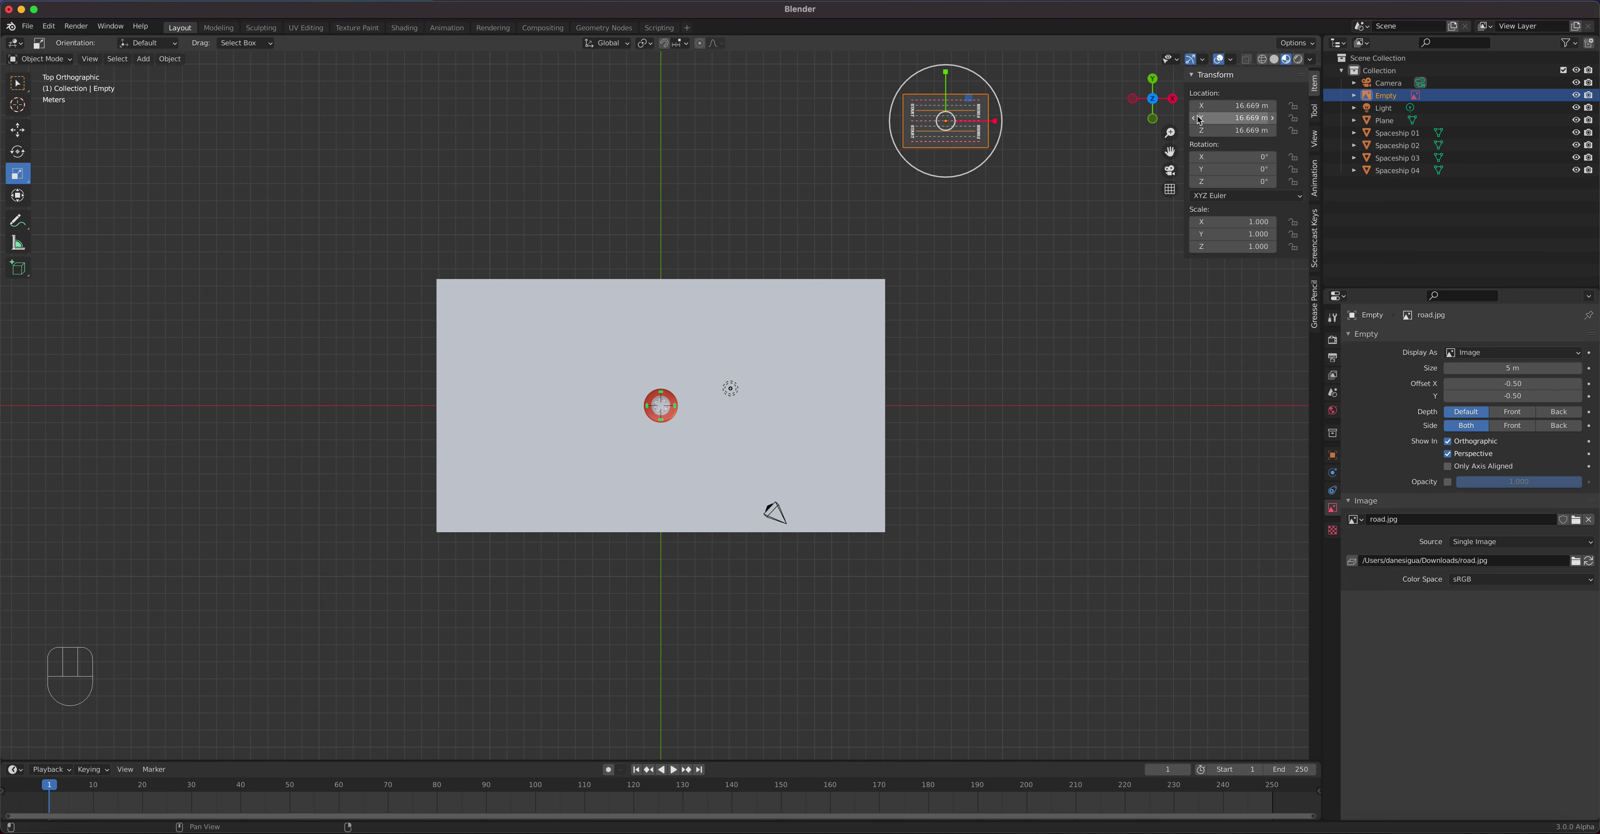
{"action": "mouse_move", "coordinate": [1225, 106]}
{"action": "left_mouse_down"}
{"action": "mouse_move", "coordinate": [1225, 131]}
{"action": "mouse_move", "coordinate": [1226, 106]}
{"action": "left_mouse_up"}
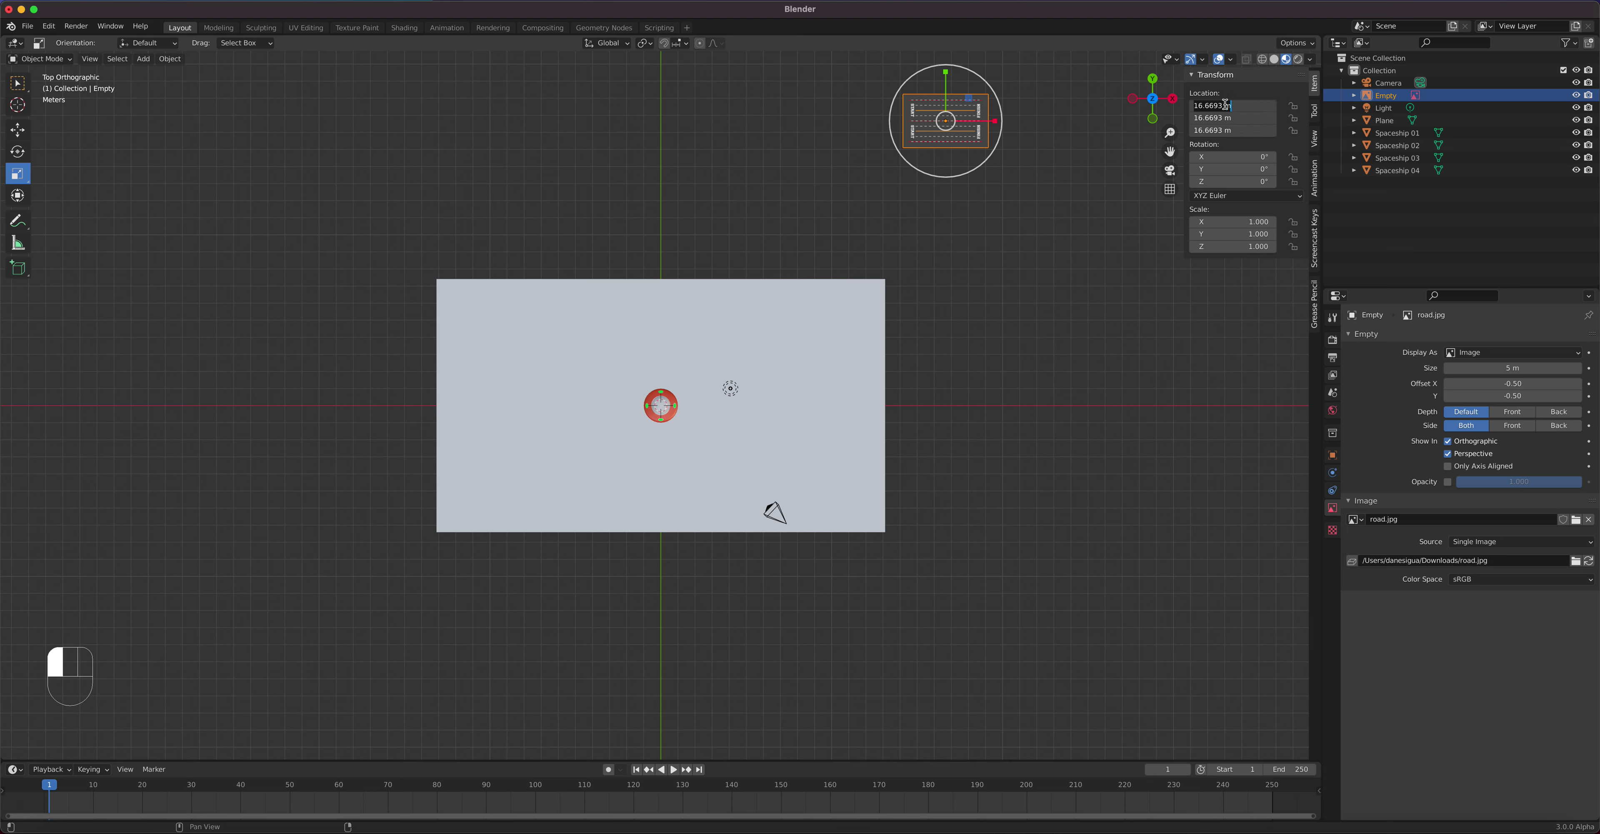
{"action": "type", "text": "0"}
{"action": "key", "text": "Return"}
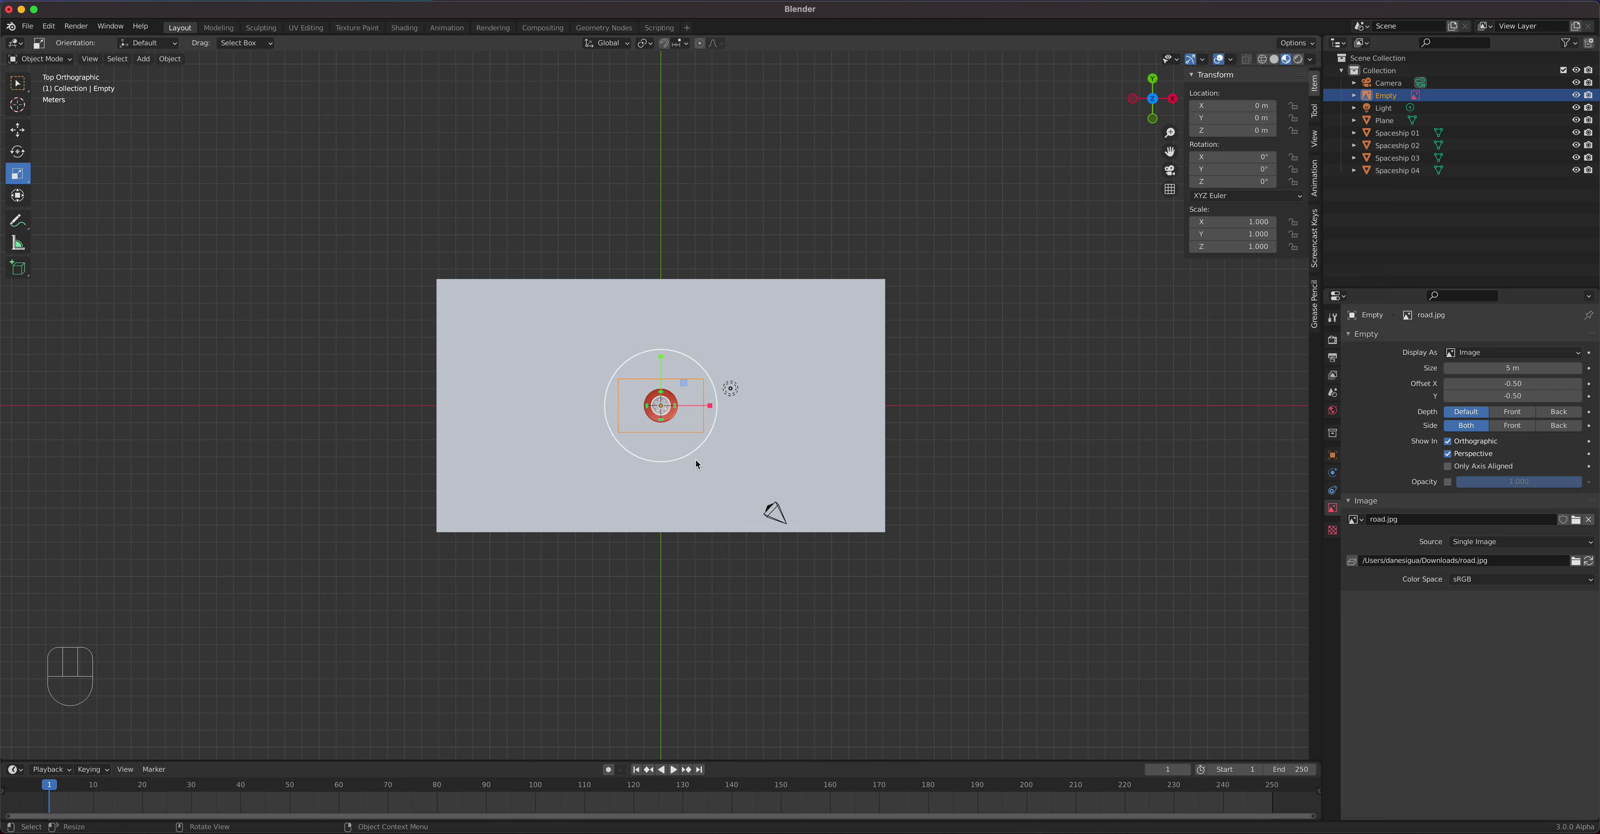
{"action": "key", "text": "s"}
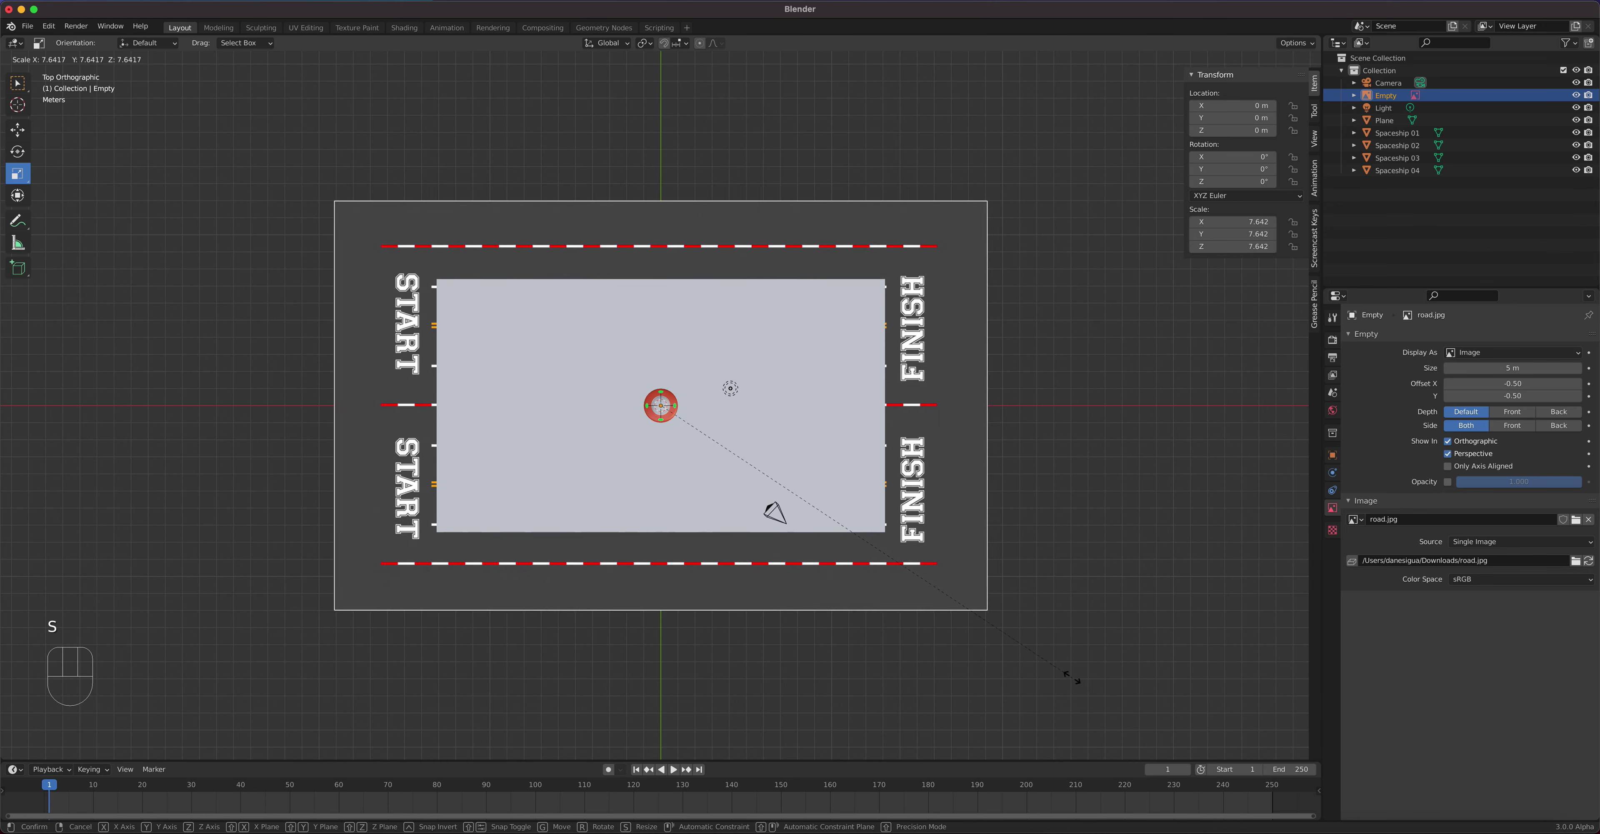
{"action": "left_click", "coordinate": [1034, 663]}
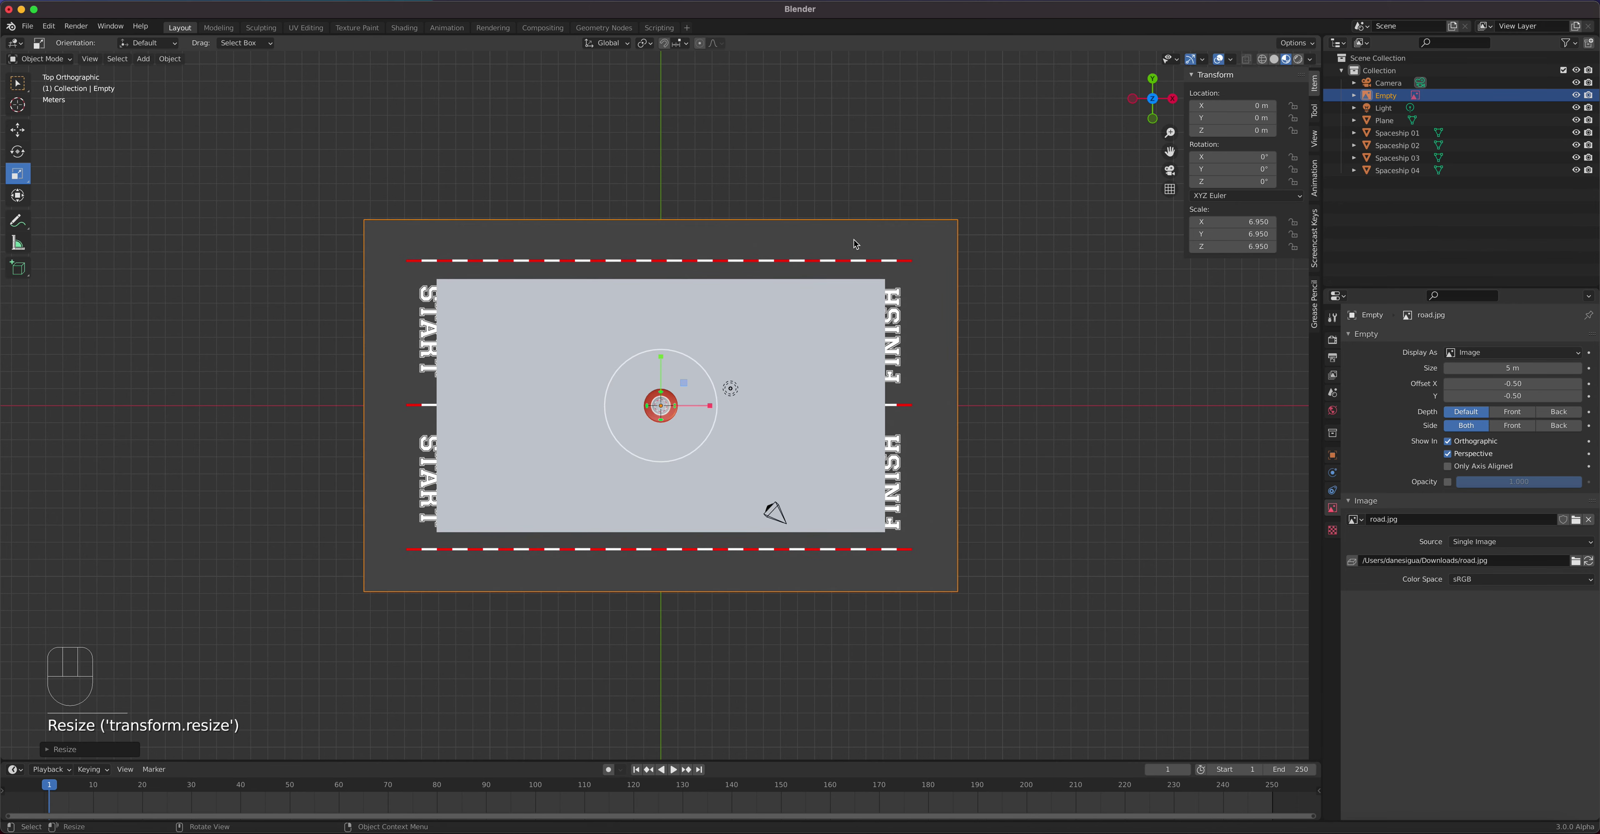
Scale the plane to about 34.5 m by 21.7 m so it matches the outline of the road reference image
{"action": "left_click", "coordinate": [866, 467]}
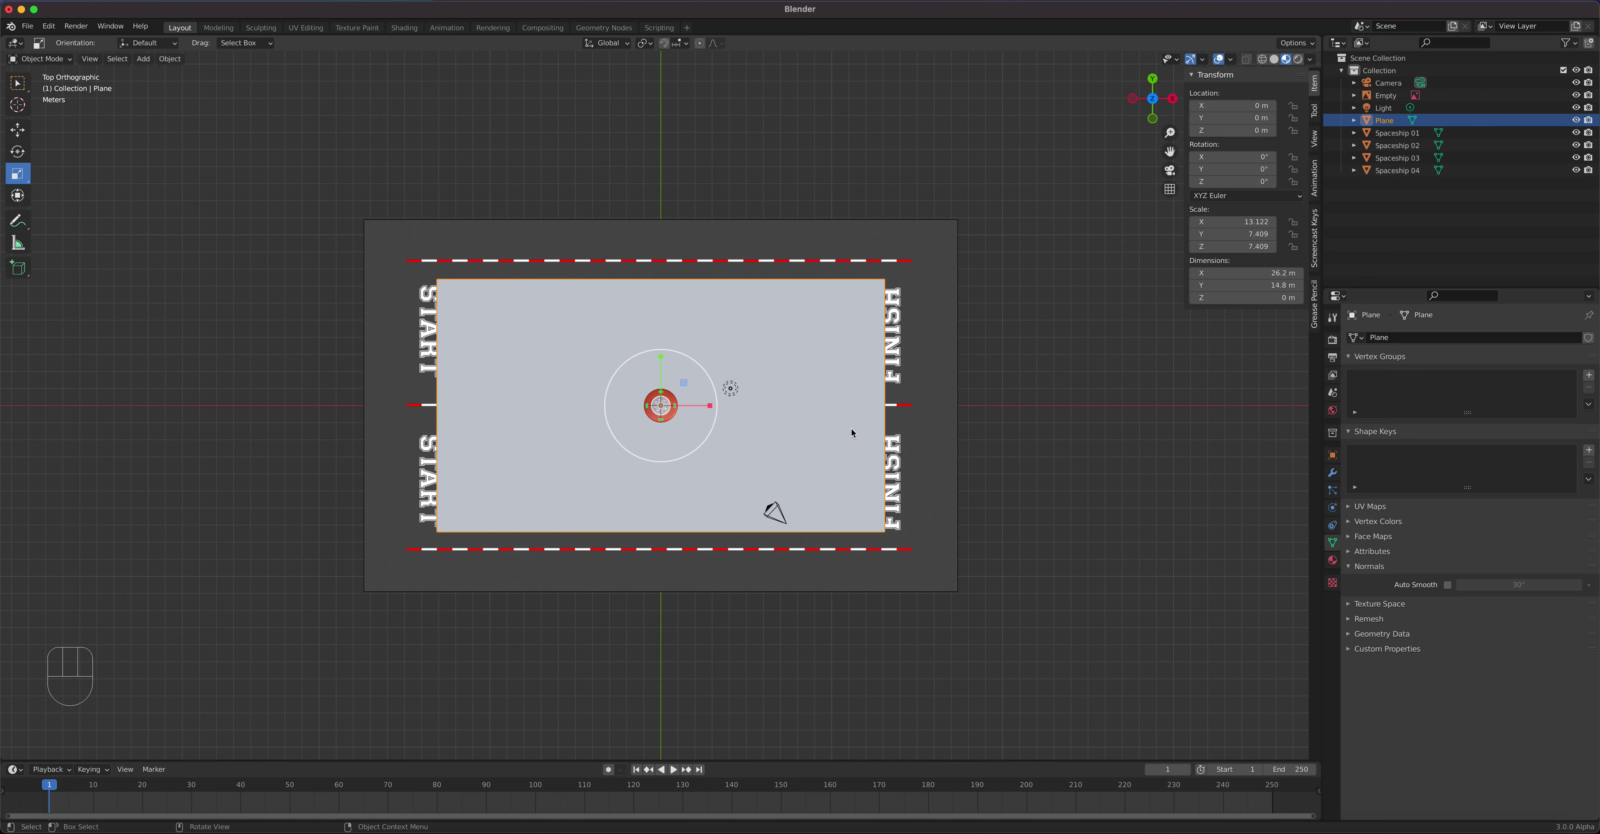
{"action": "key", "text": "s"}
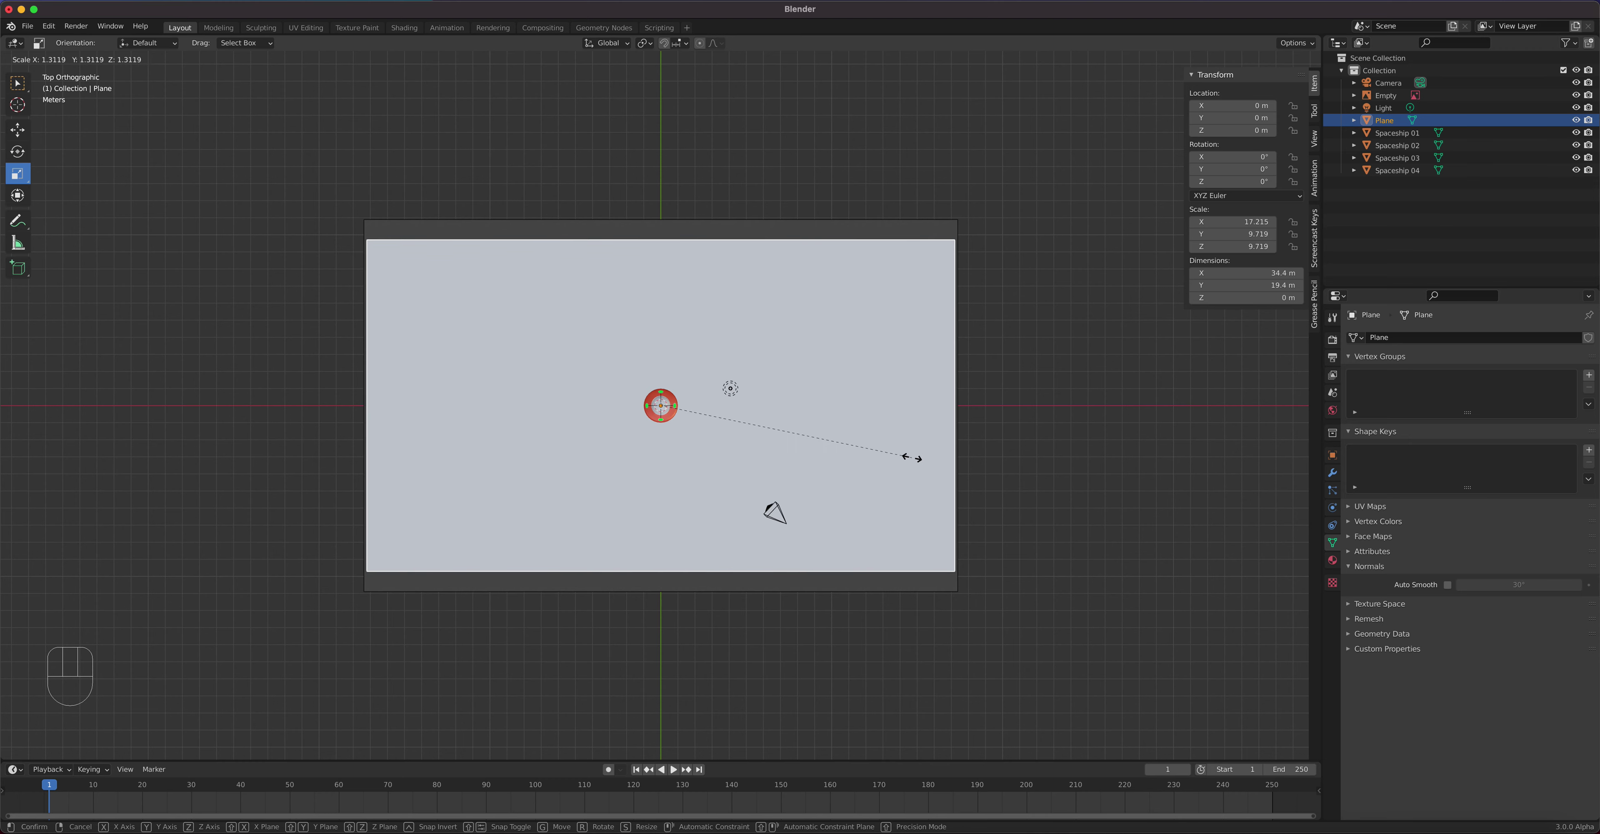
{"action": "left_click", "coordinate": [913, 462]}
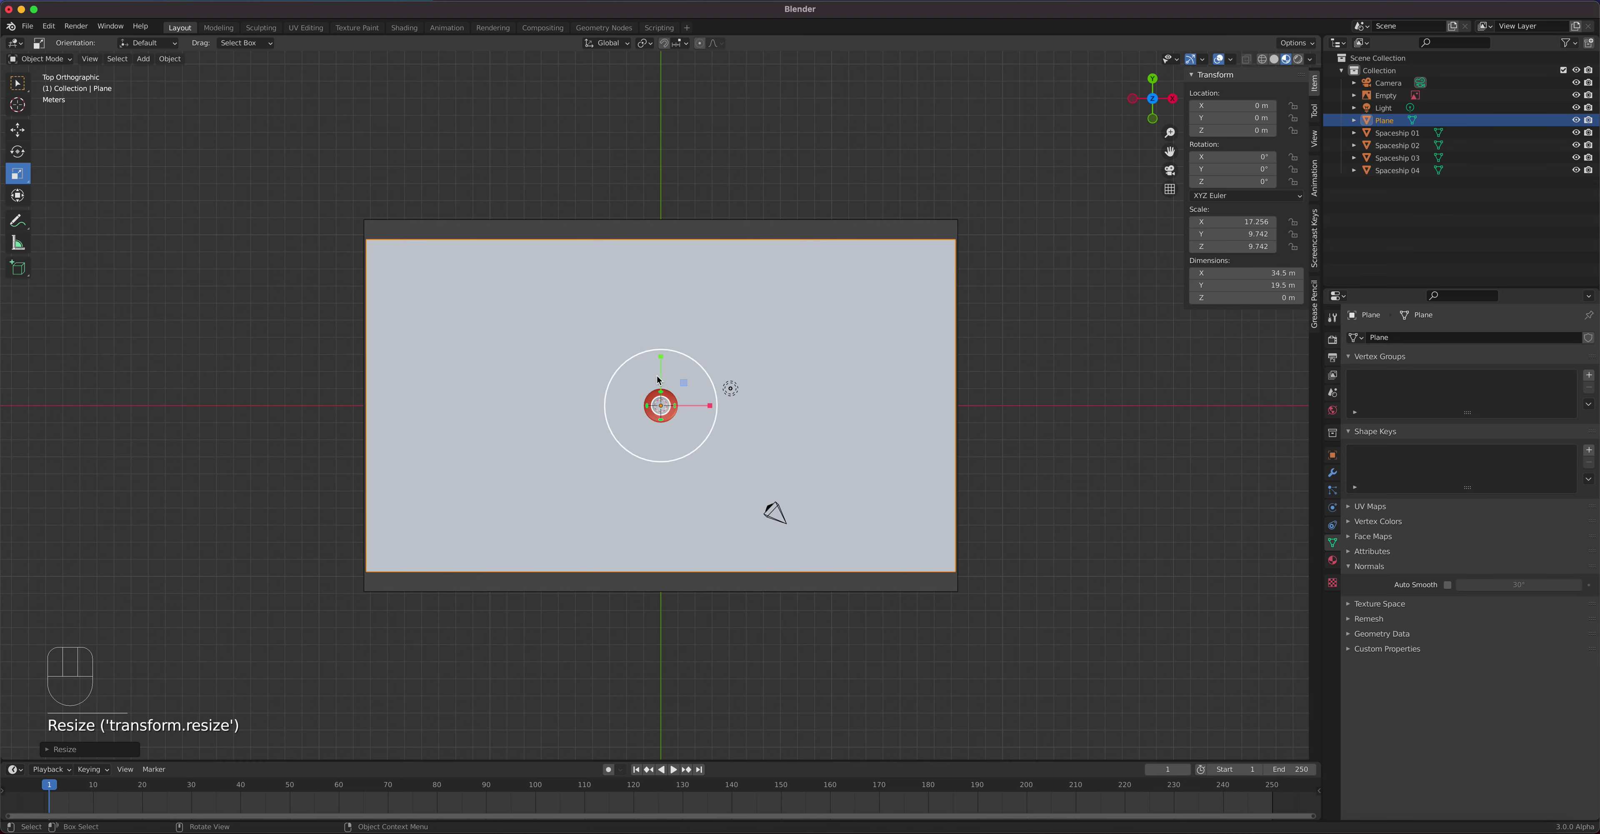
{"action": "left_click_drag", "start_coordinate": [662, 360], "coordinate": [663, 353]}
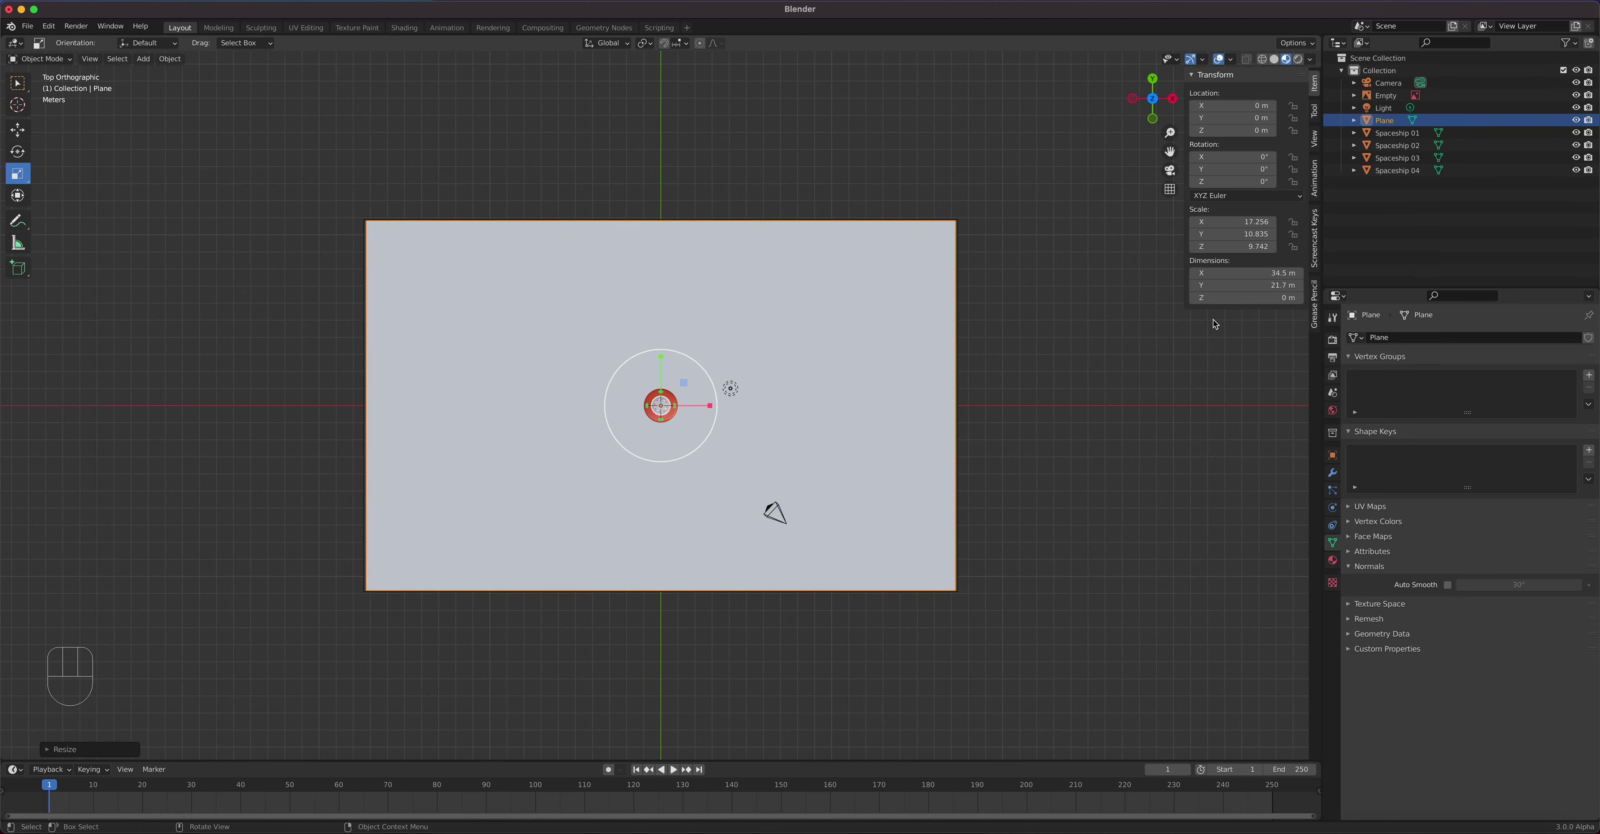
Move the road reference image out from under the plane and delete it
{"action": "left_click", "coordinate": [1386, 95]}
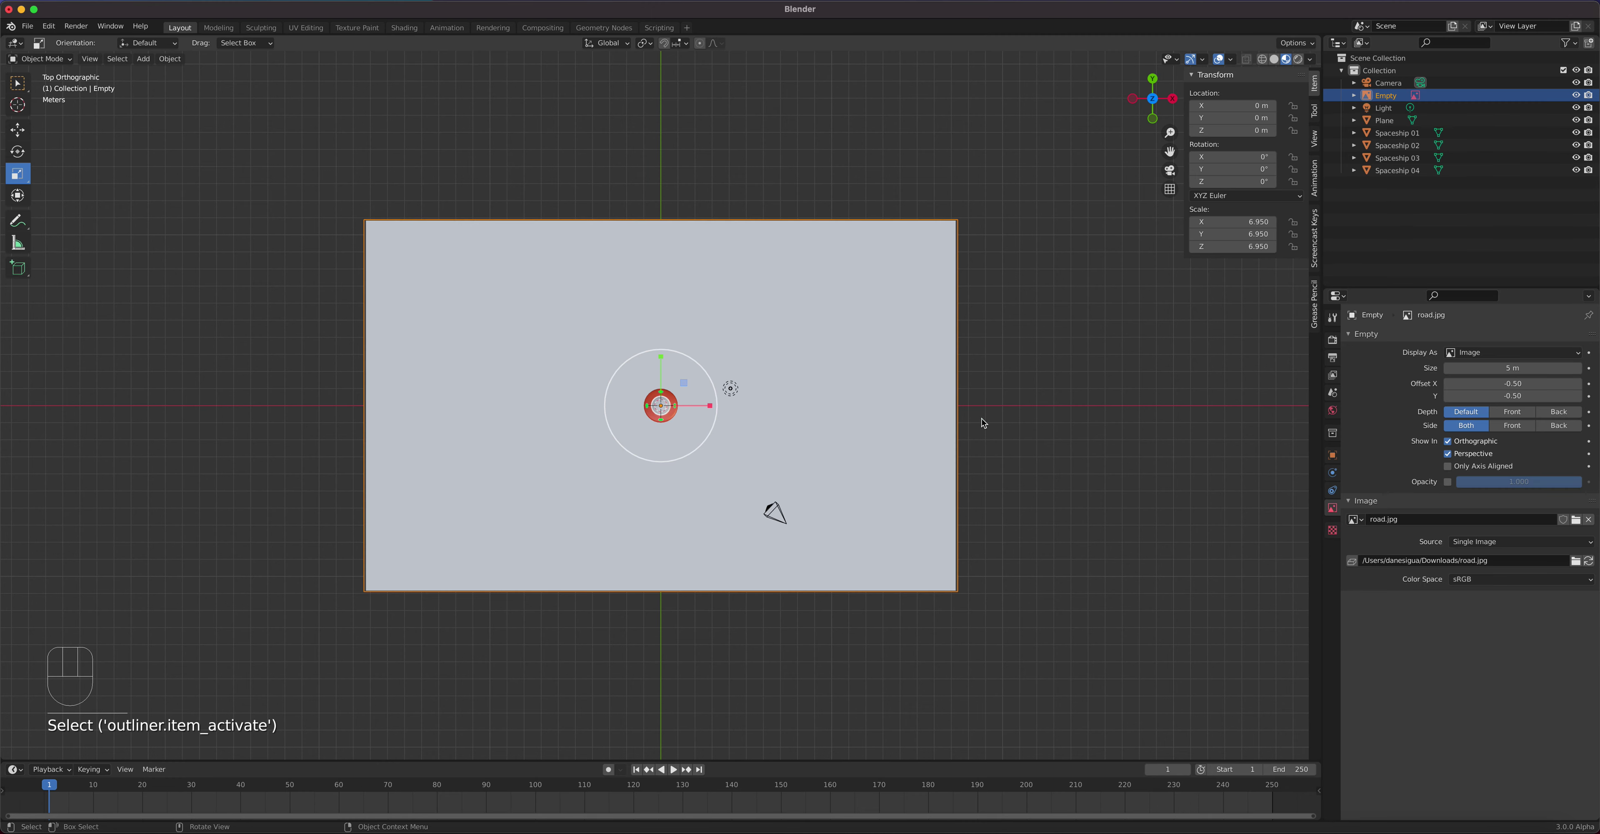
{"action": "key", "text": "g"}
{"action": "left_click", "coordinate": [1237, 551]}
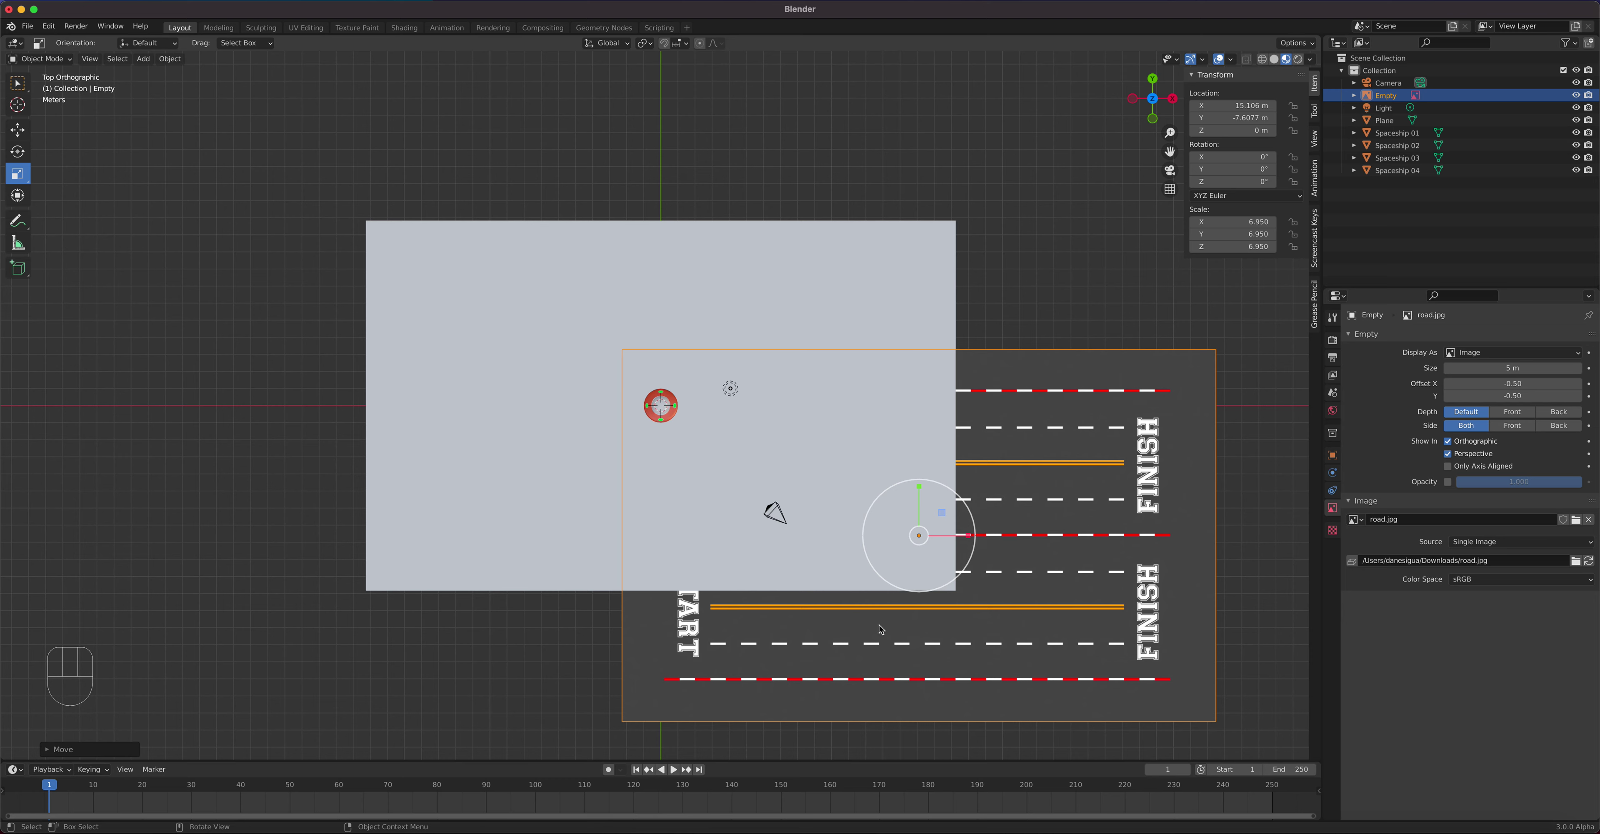
{"action": "key", "text": "Delete"}
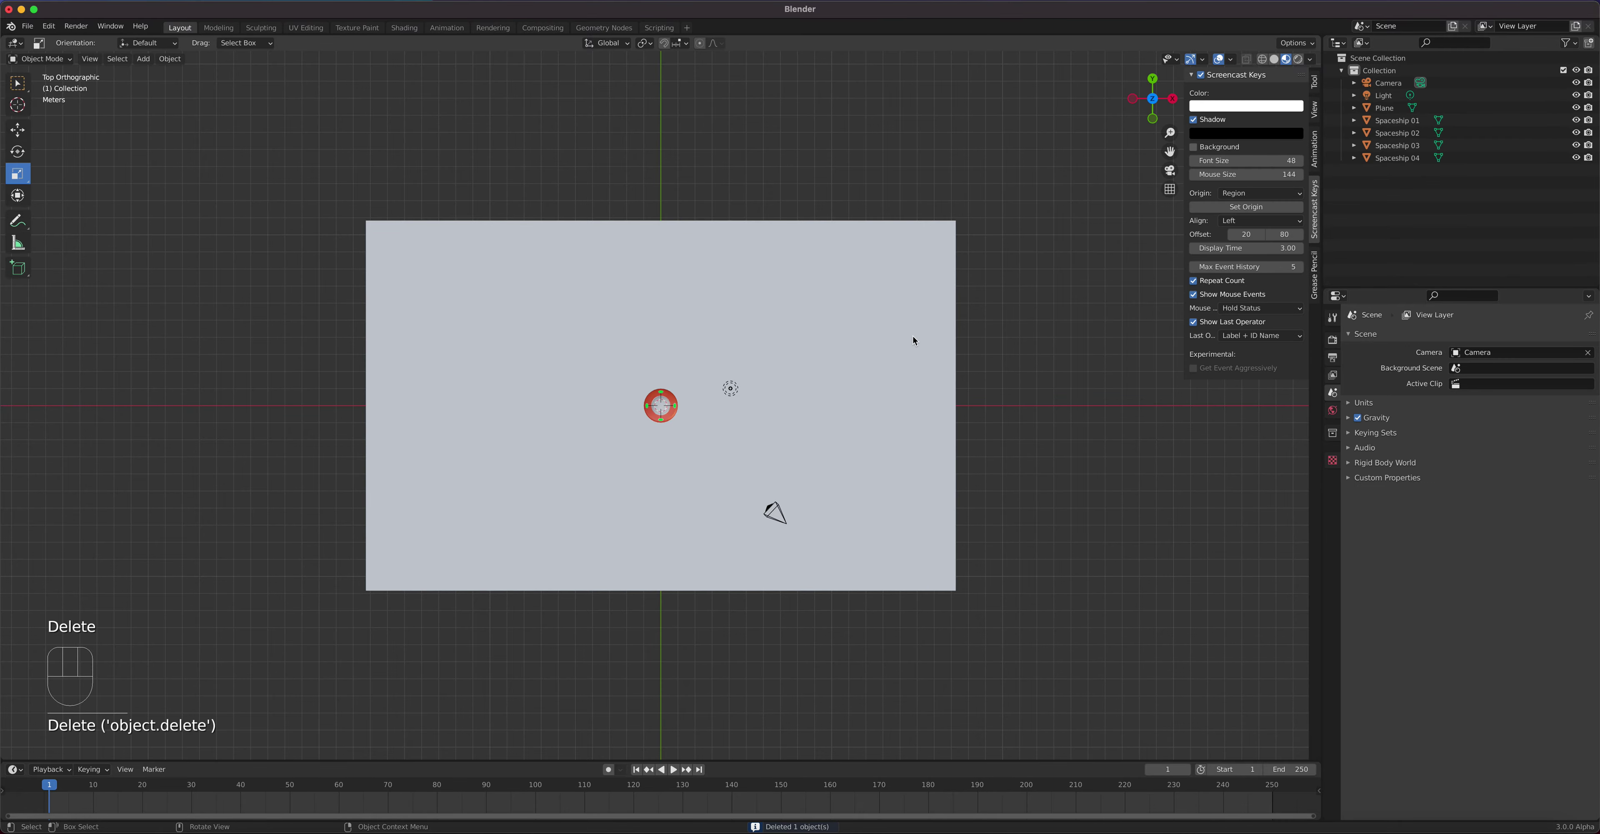
Unwrap the plane's face from the top view with Project from View and check its layout in the UV Editing workspace
{"action": "left_click", "coordinate": [898, 324]}
{"action": "middle_click_drag", "start_coordinate": [803, 559], "coordinate": [780, 523]}
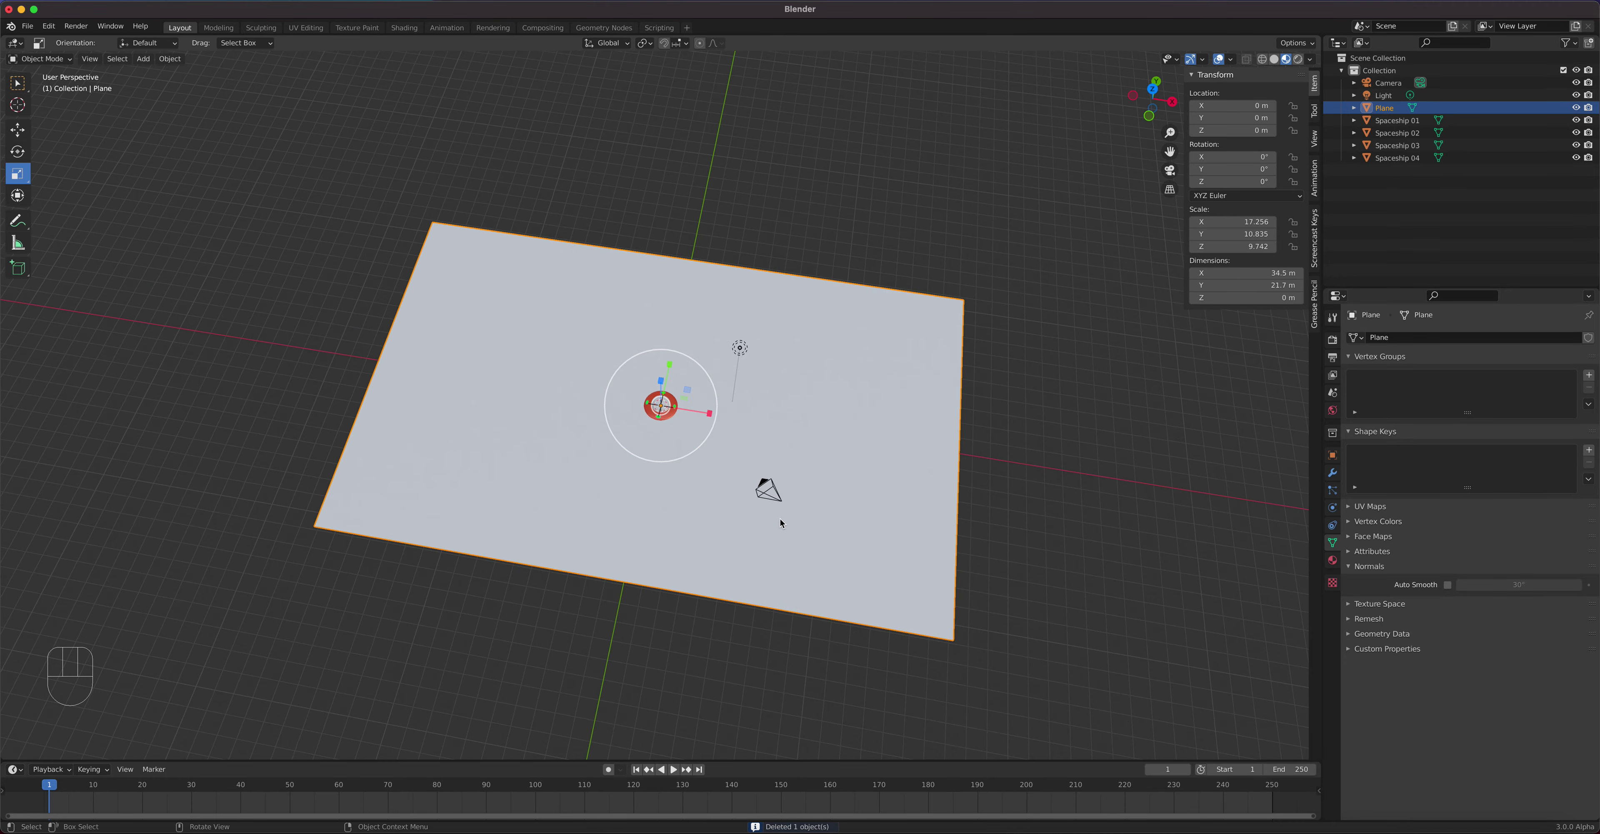
{"action": "key", "text": "KP_7"}
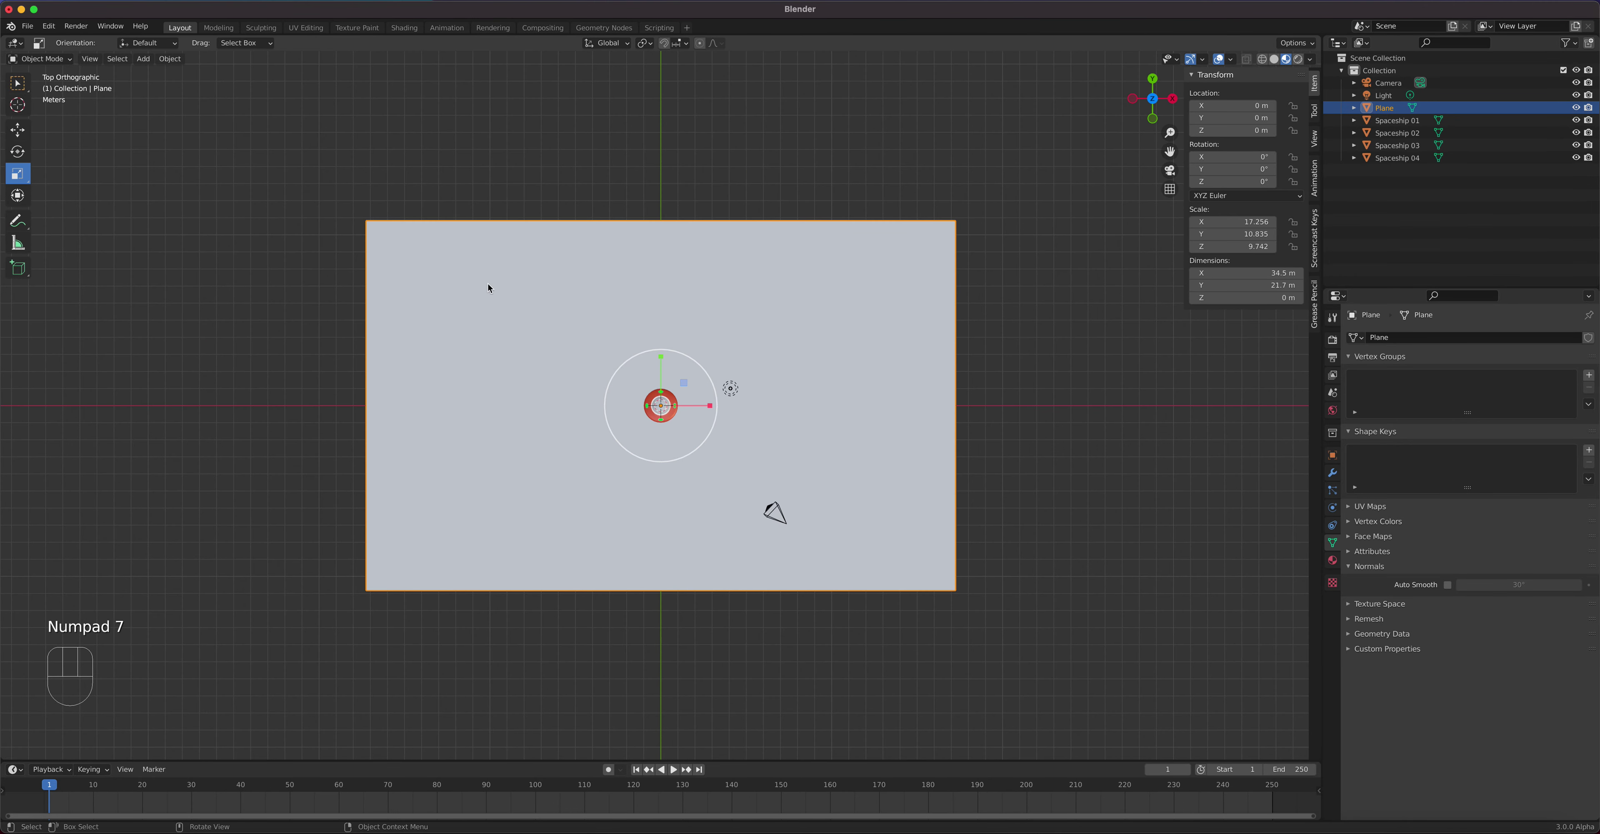
{"action": "key", "text": "Tab"}
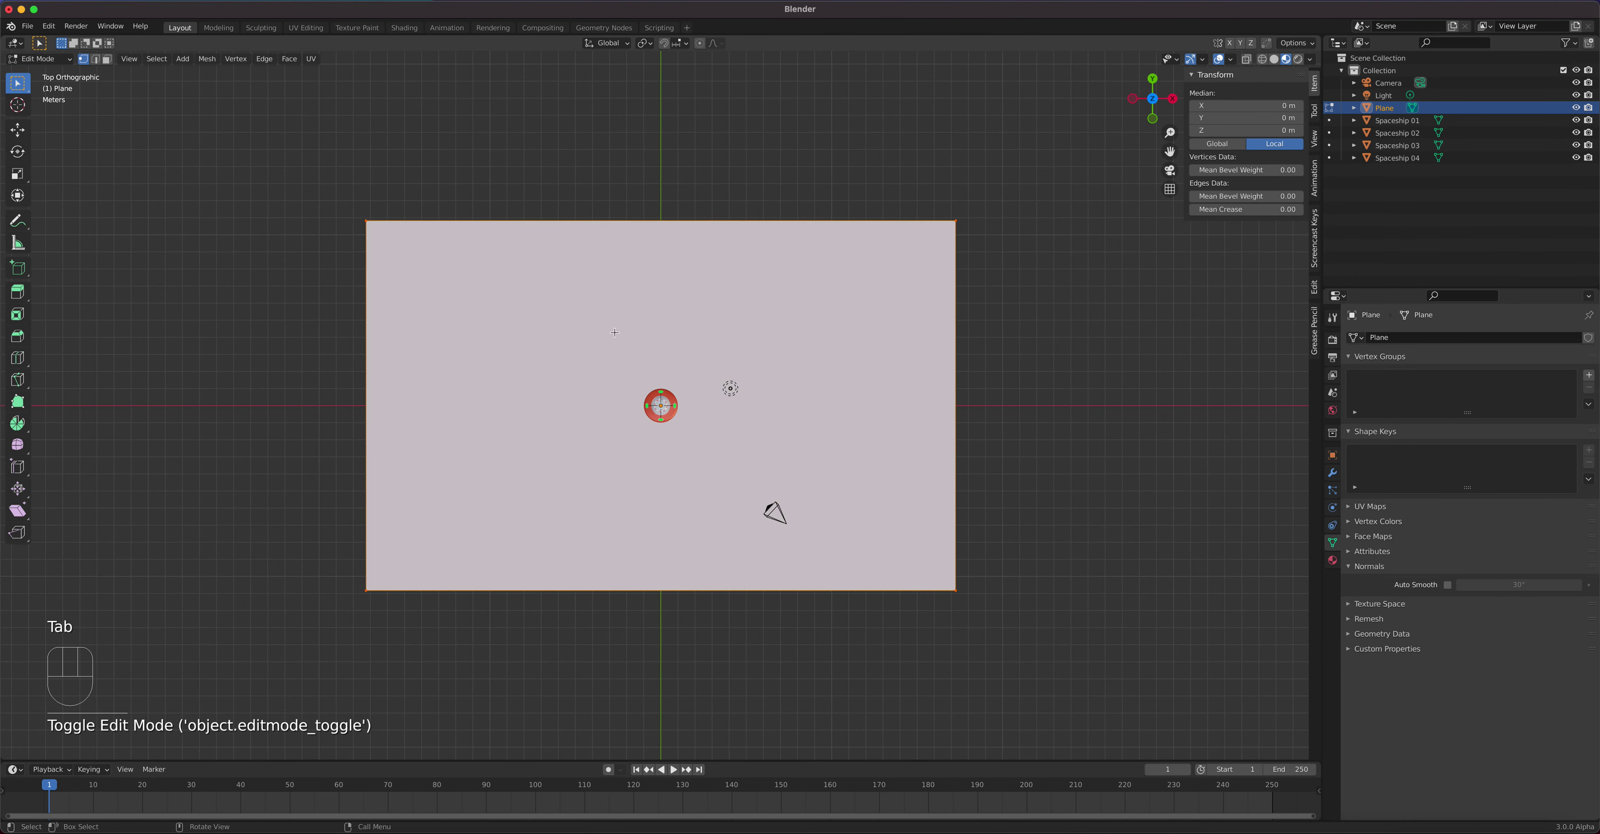
{"action": "left_click", "coordinate": [107, 59]}
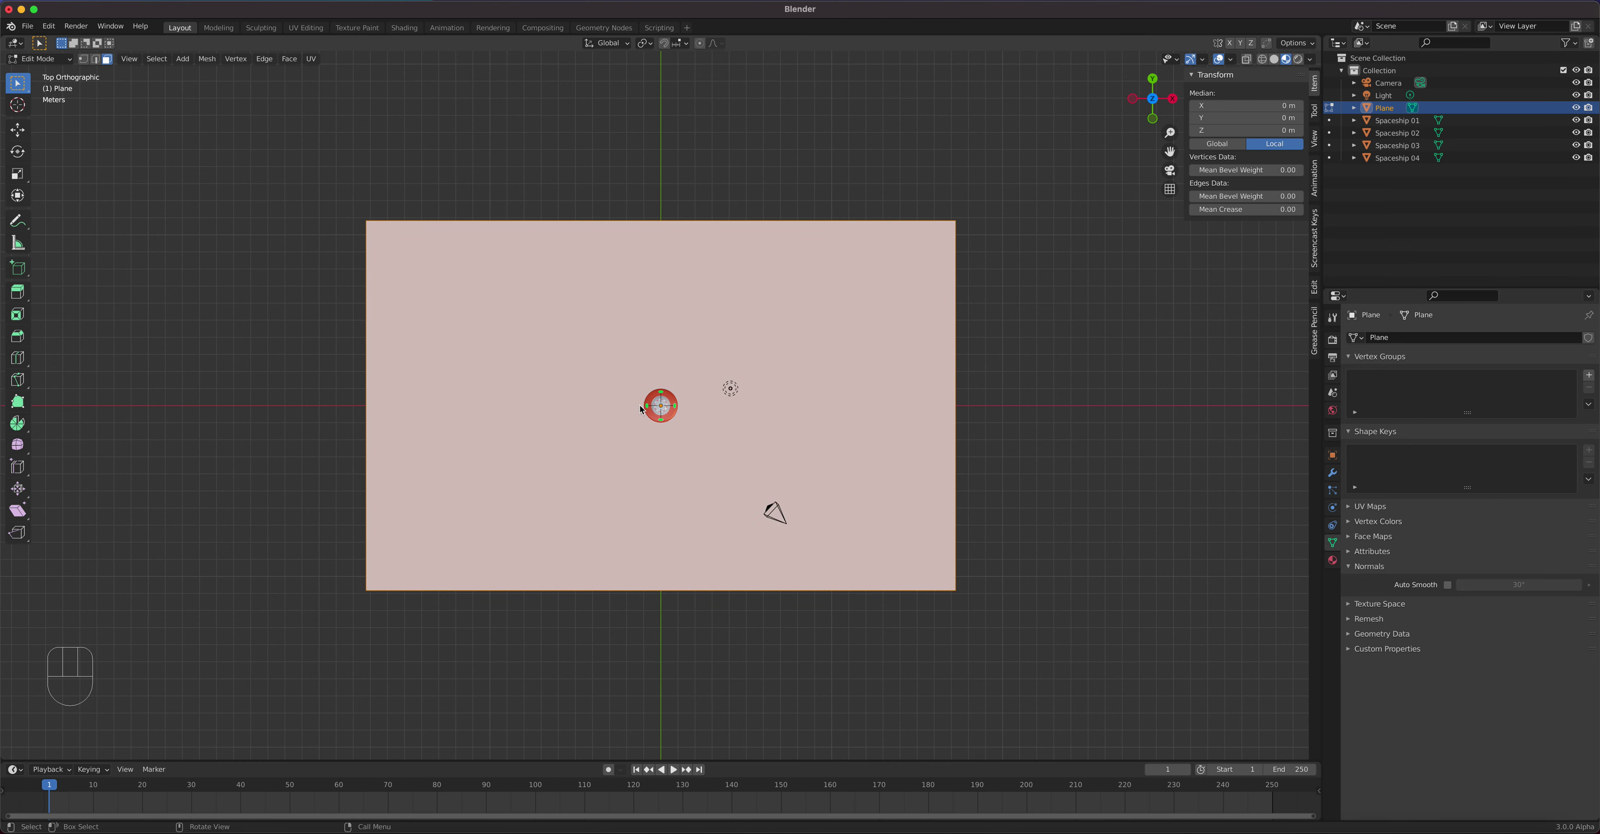
{"action": "key", "text": "u"}
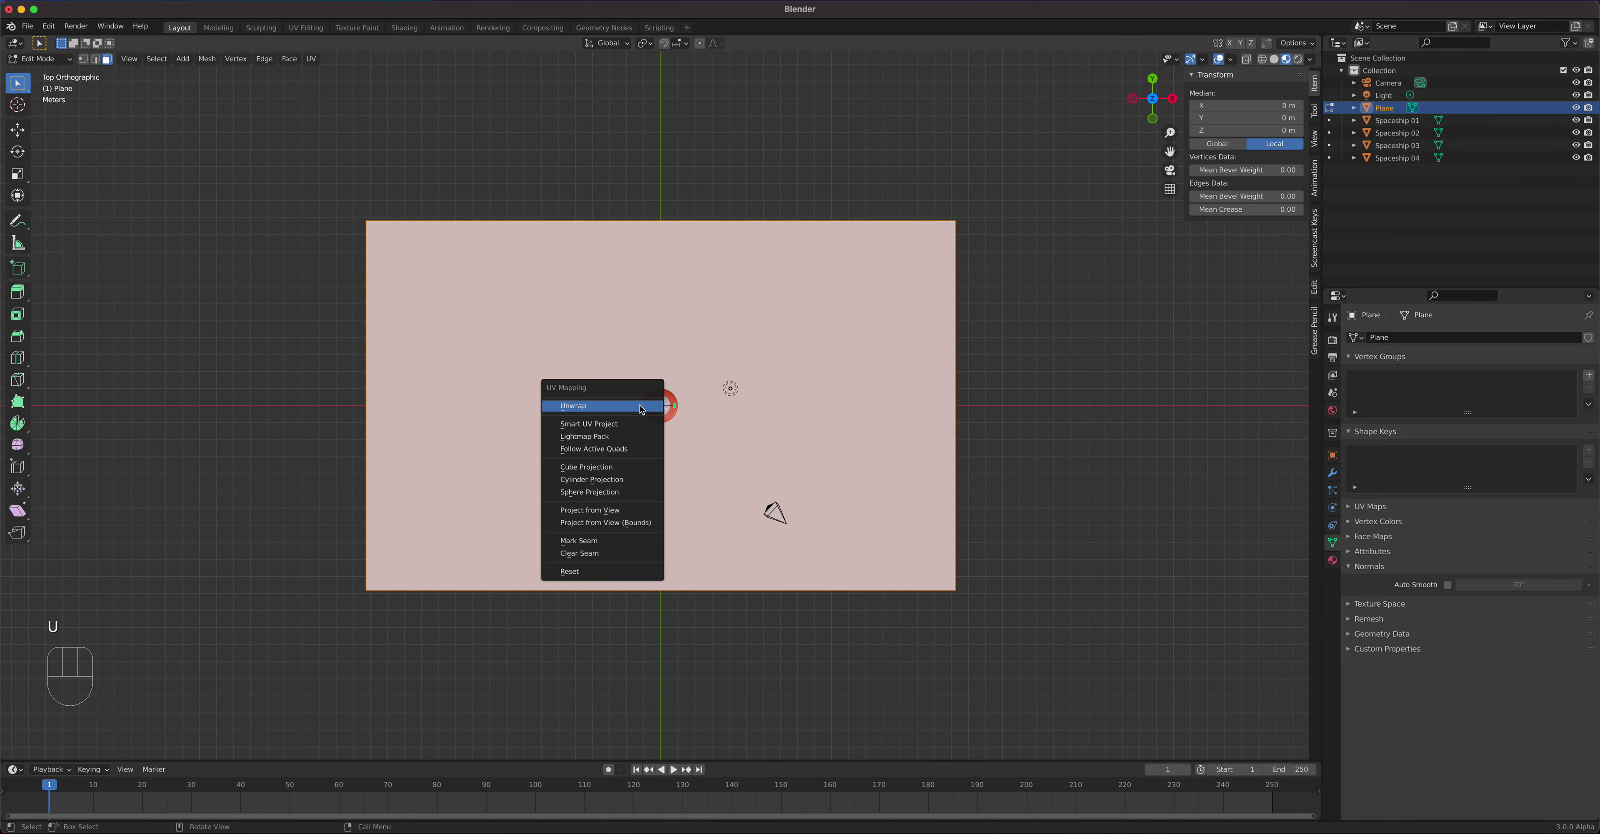
{"action": "left_click", "coordinate": [620, 510]}
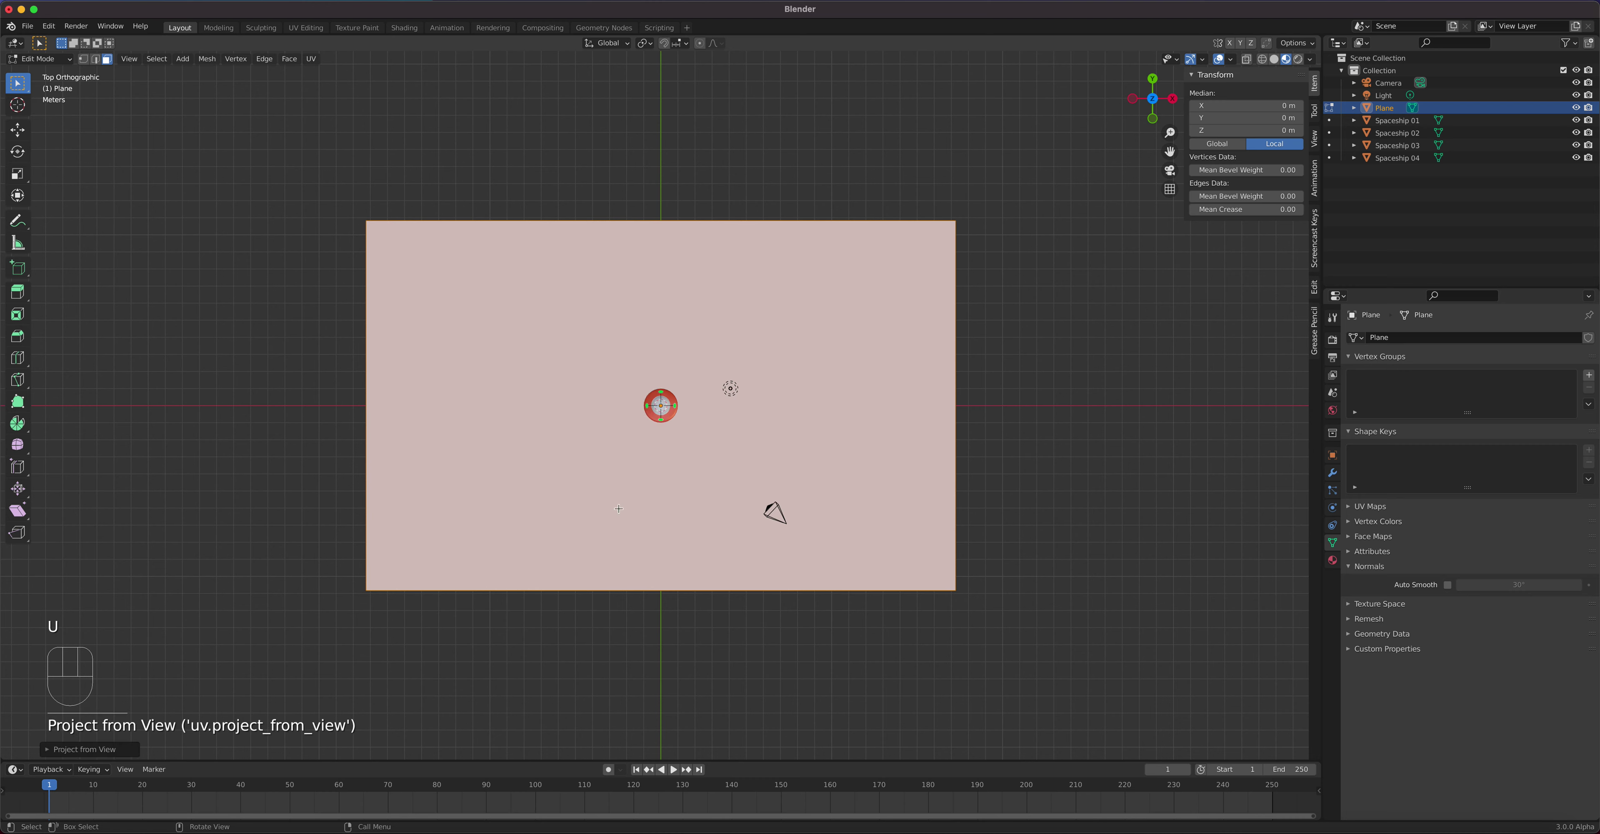
{"action": "left_click", "coordinate": [314, 29]}
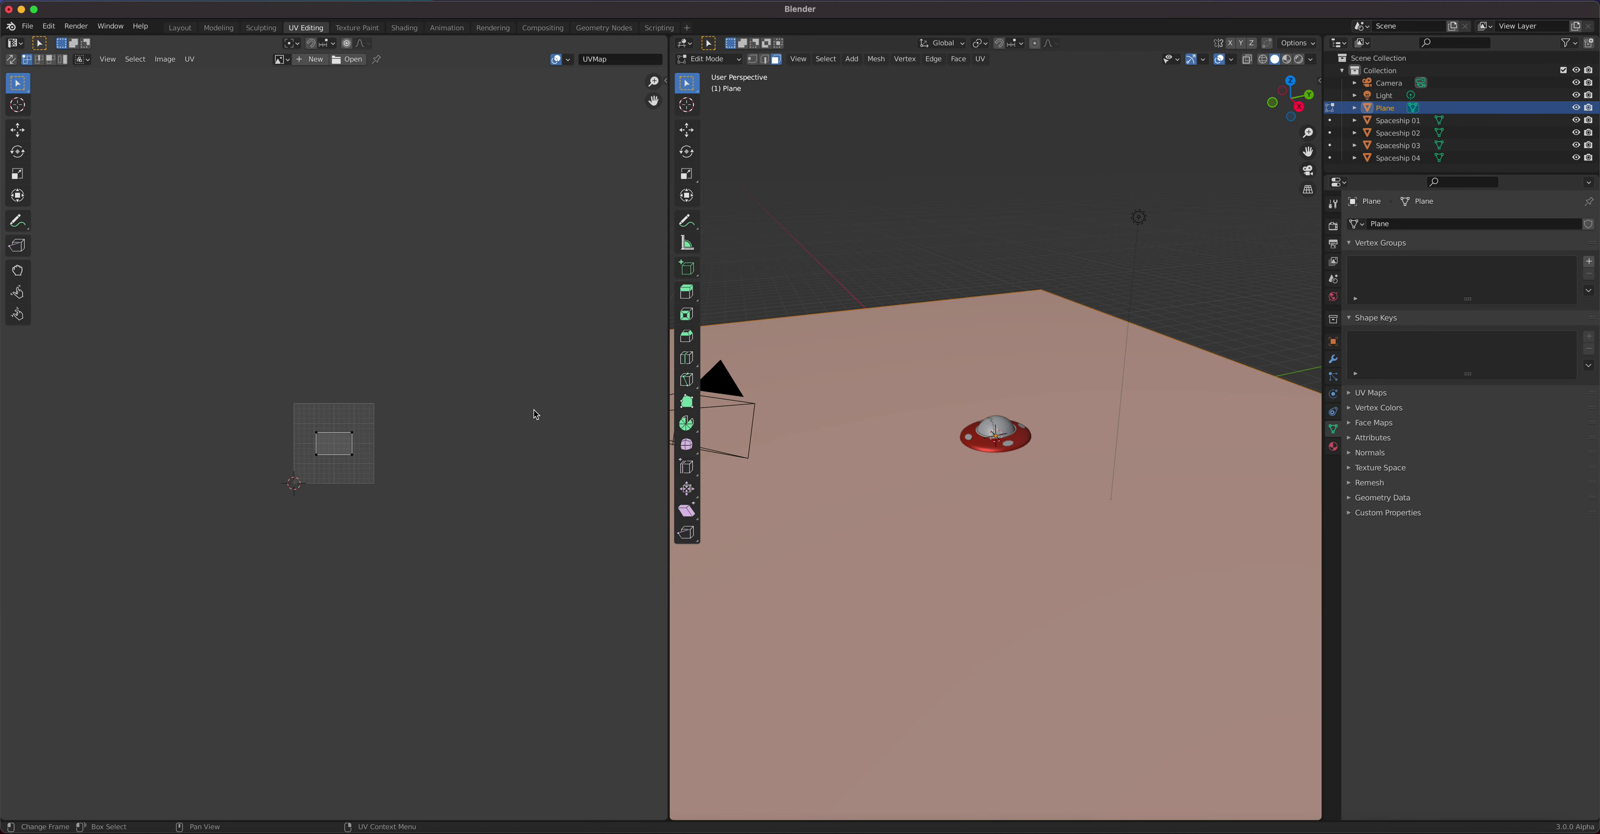
{"action": "scroll", "coordinate": [318, 461], "scroll_direction": "up", "scroll_amount": 7}
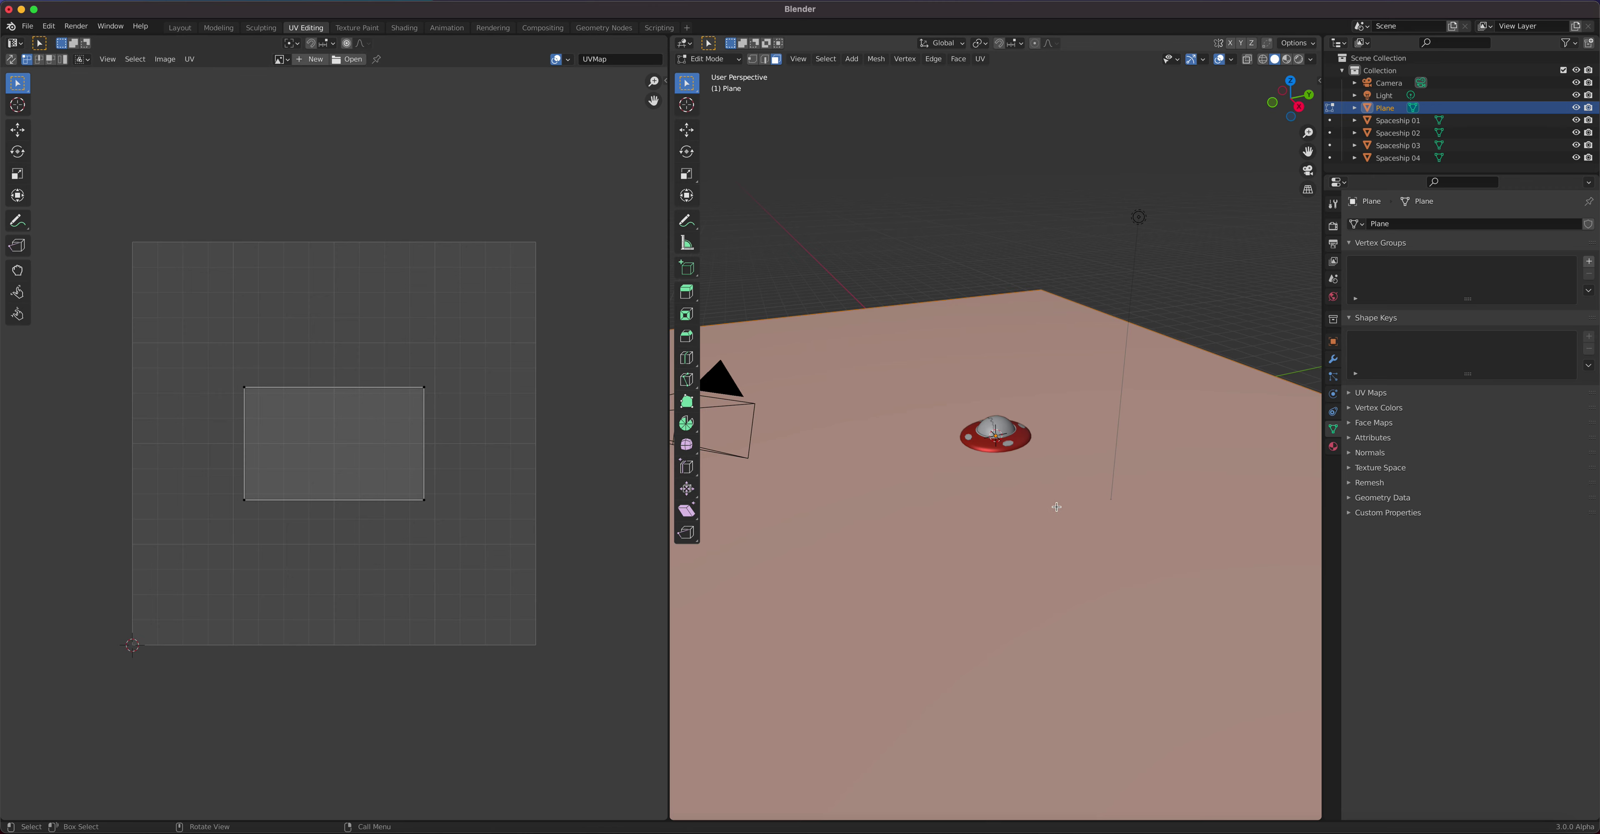
{"action": "scroll", "coordinate": [1057, 507], "scroll_direction": "down", "scroll_amount": 3}
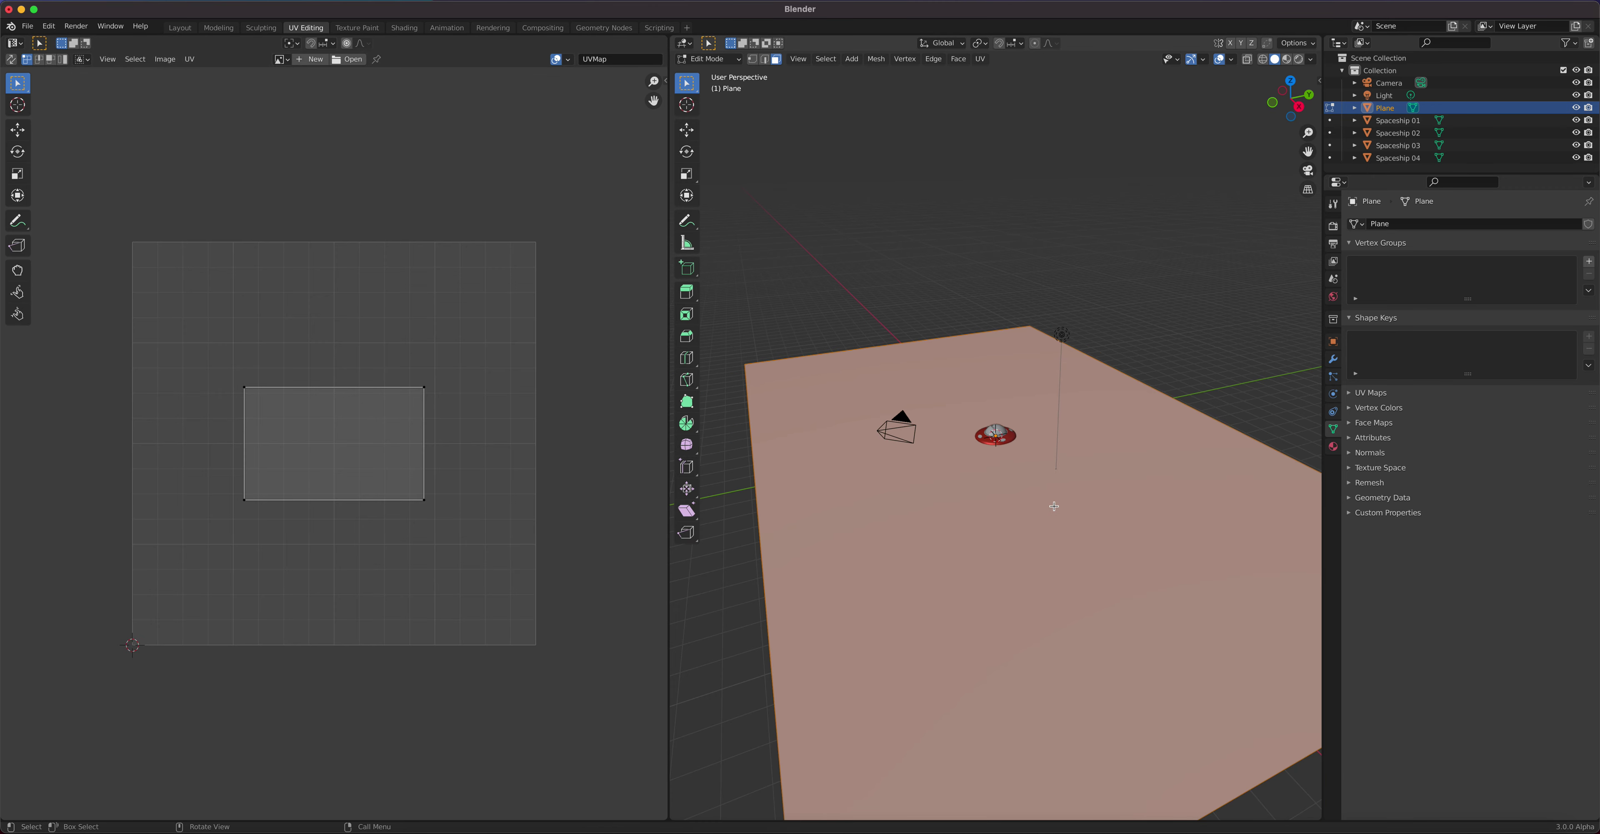
Create a new material for the plane in the Shading workspace
{"action": "left_click", "coordinate": [403, 28]}
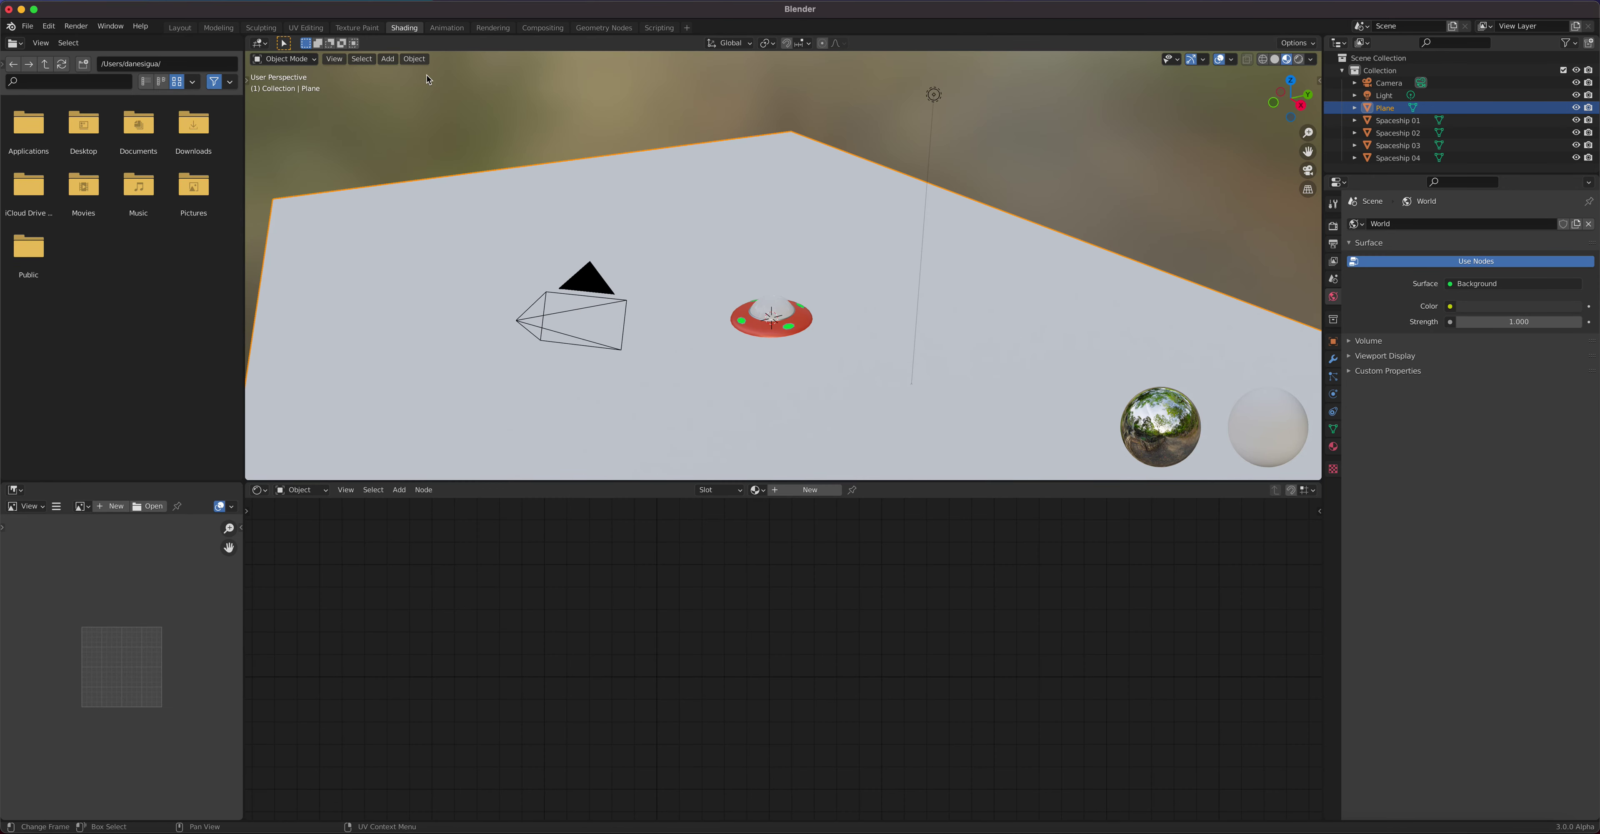
{"action": "scroll", "coordinate": [987, 389], "scroll_direction": "down", "scroll_amount": 5}
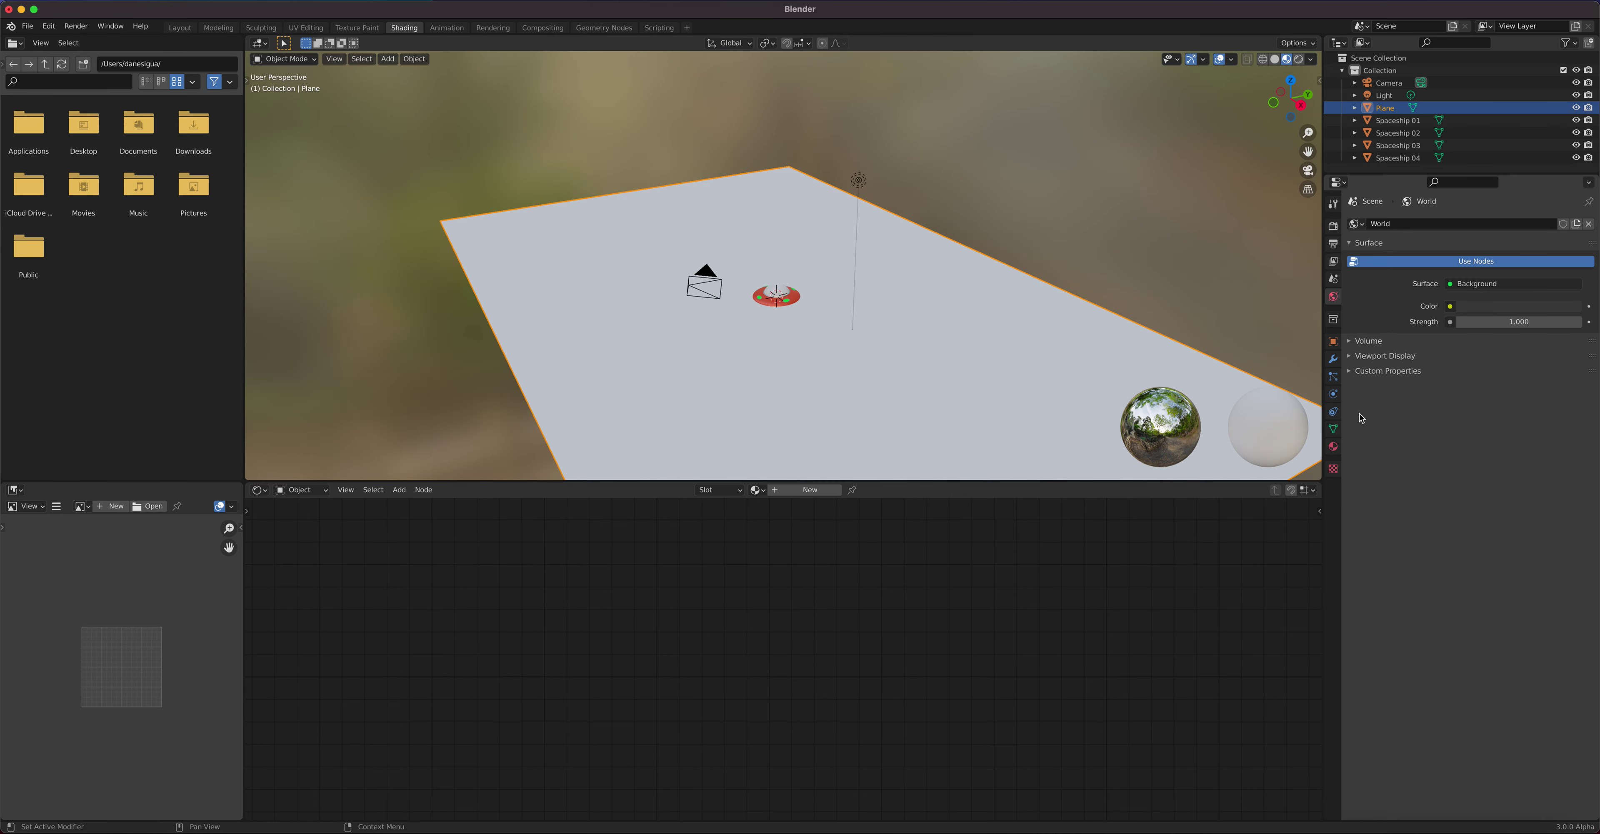
{"action": "middle_click_drag", "start_coordinate": [878, 333], "coordinate": [934, 355]}
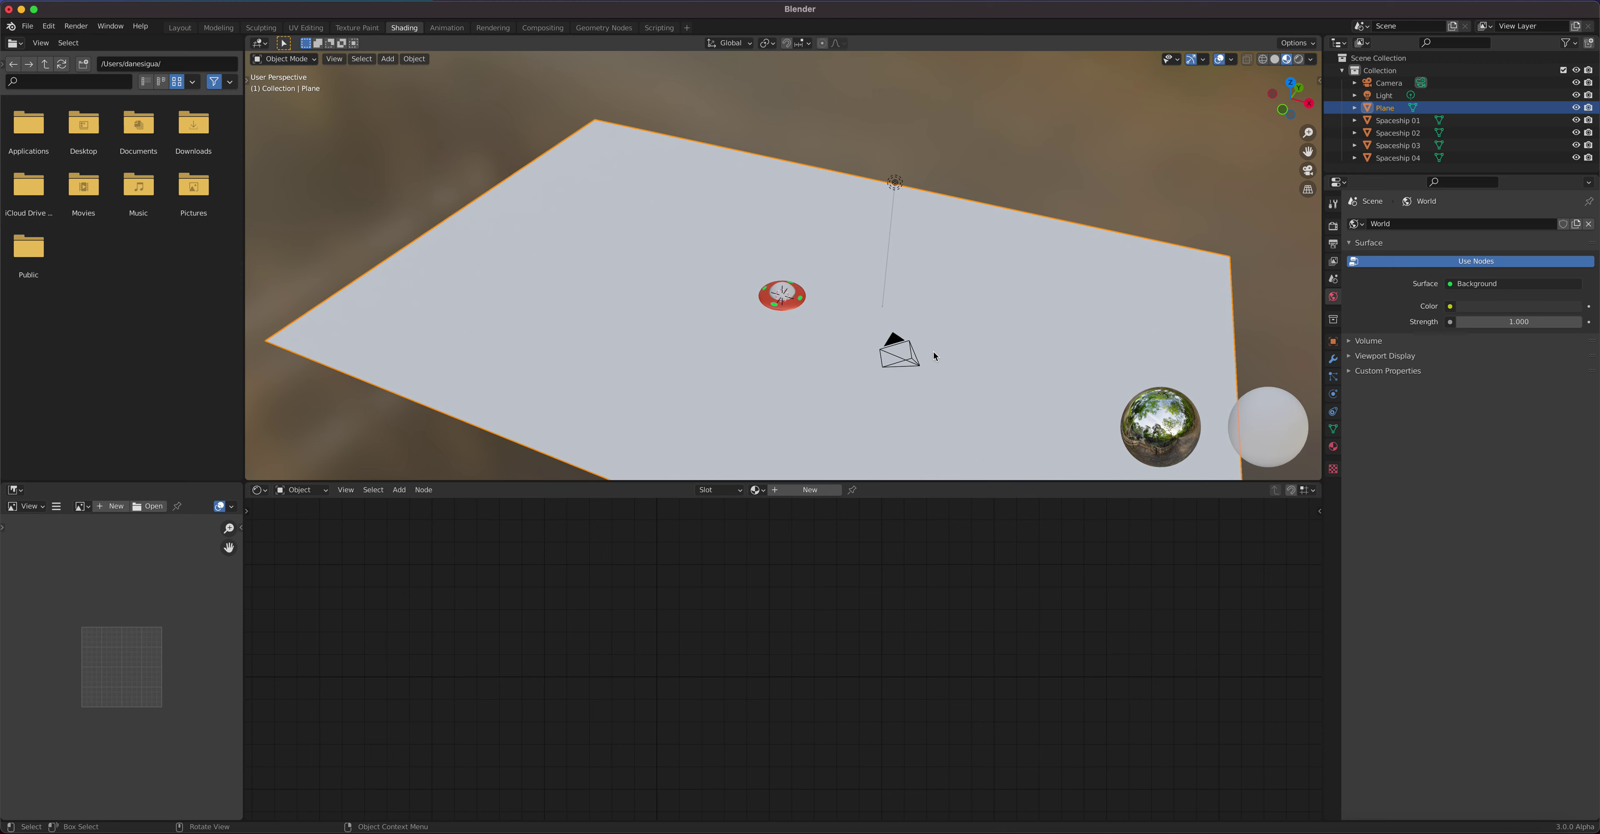
{"action": "left_click", "coordinate": [1333, 446]}
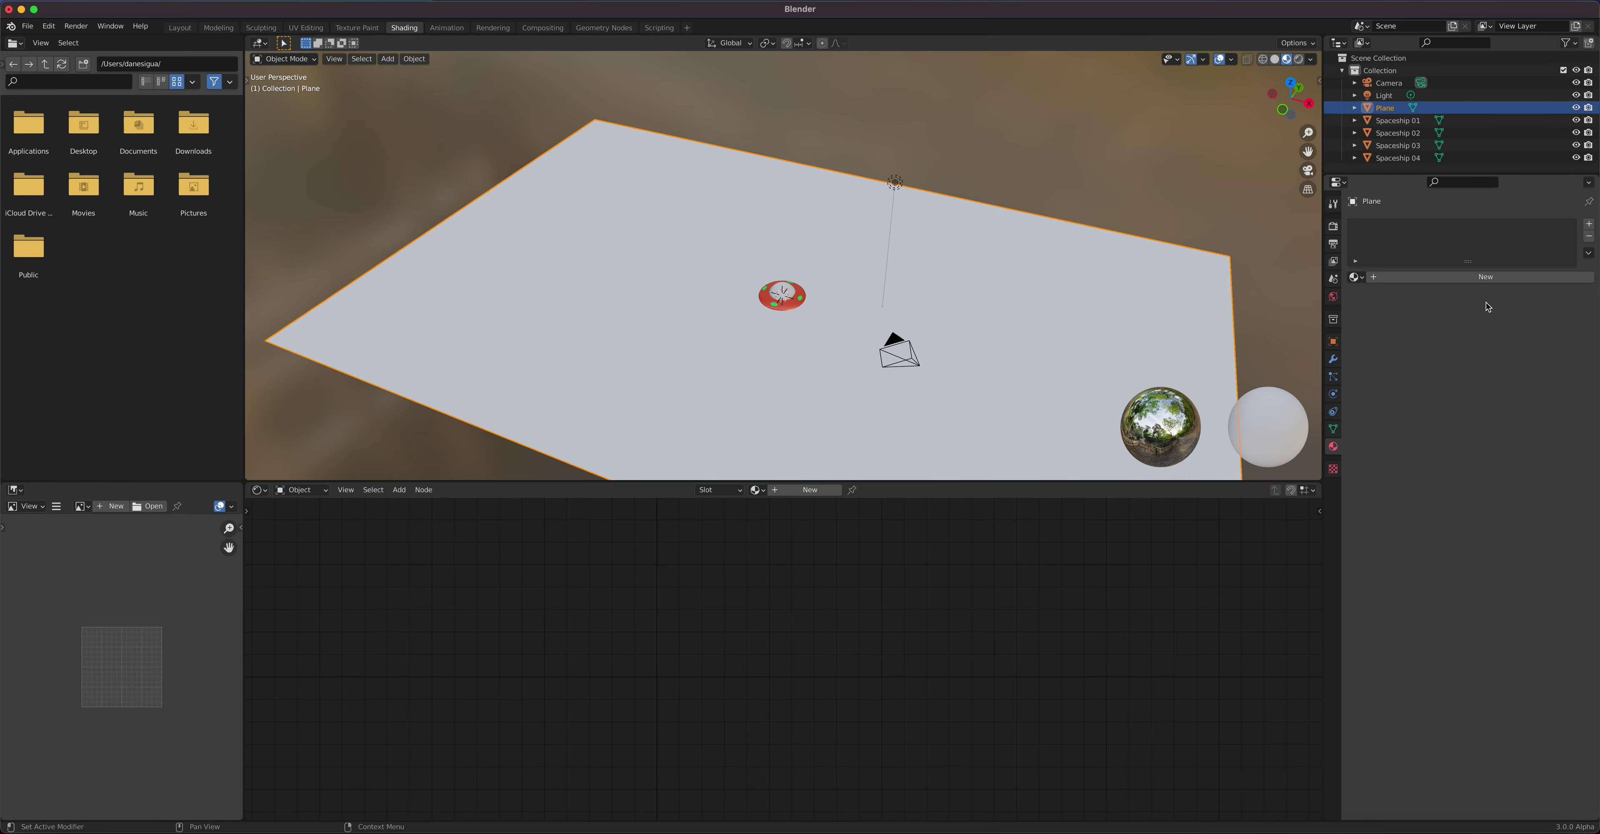
{"action": "left_click", "coordinate": [1474, 279]}
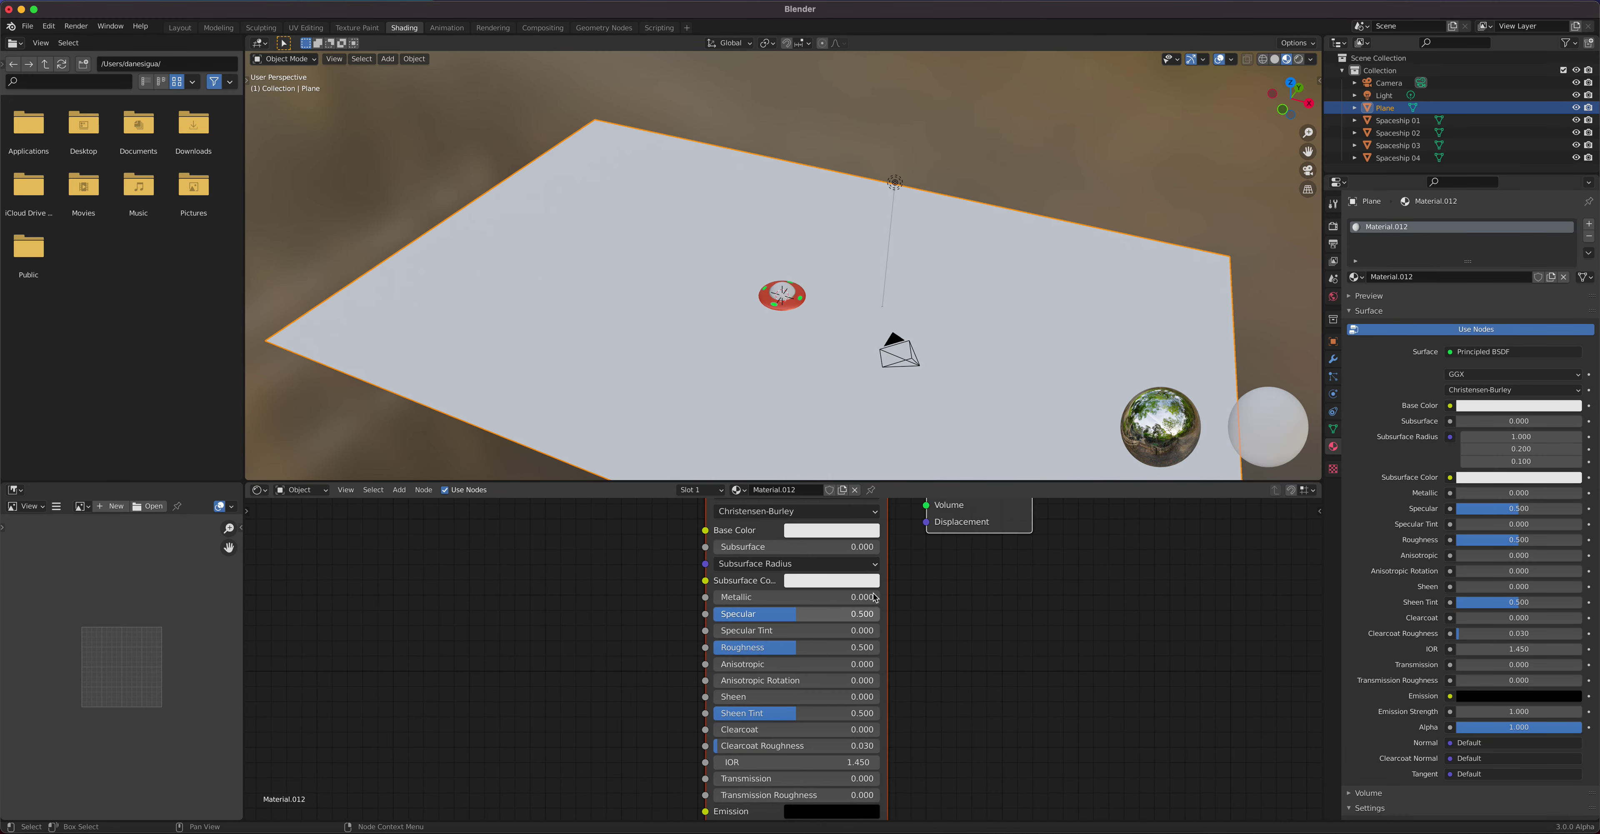
{"action": "scroll", "coordinate": [876, 597], "scroll_direction": "down", "scroll_amount": 2}
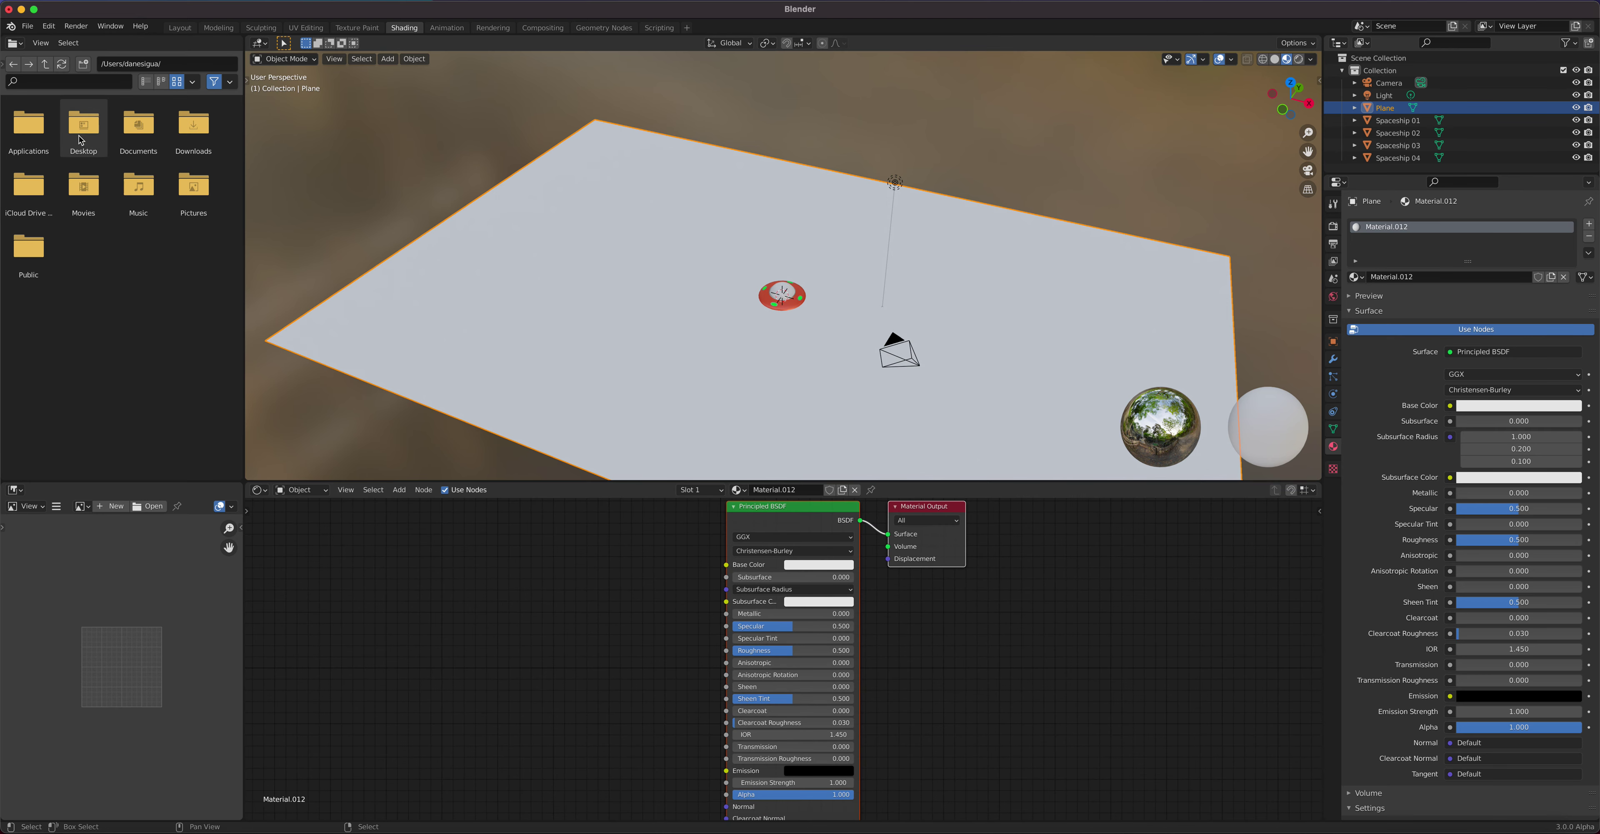
Add road.png from the Downloads folder as an image texture node and connect its Color output to the Principled BSDF's Base Color
{"action": "double_click", "coordinate": [193, 124]}
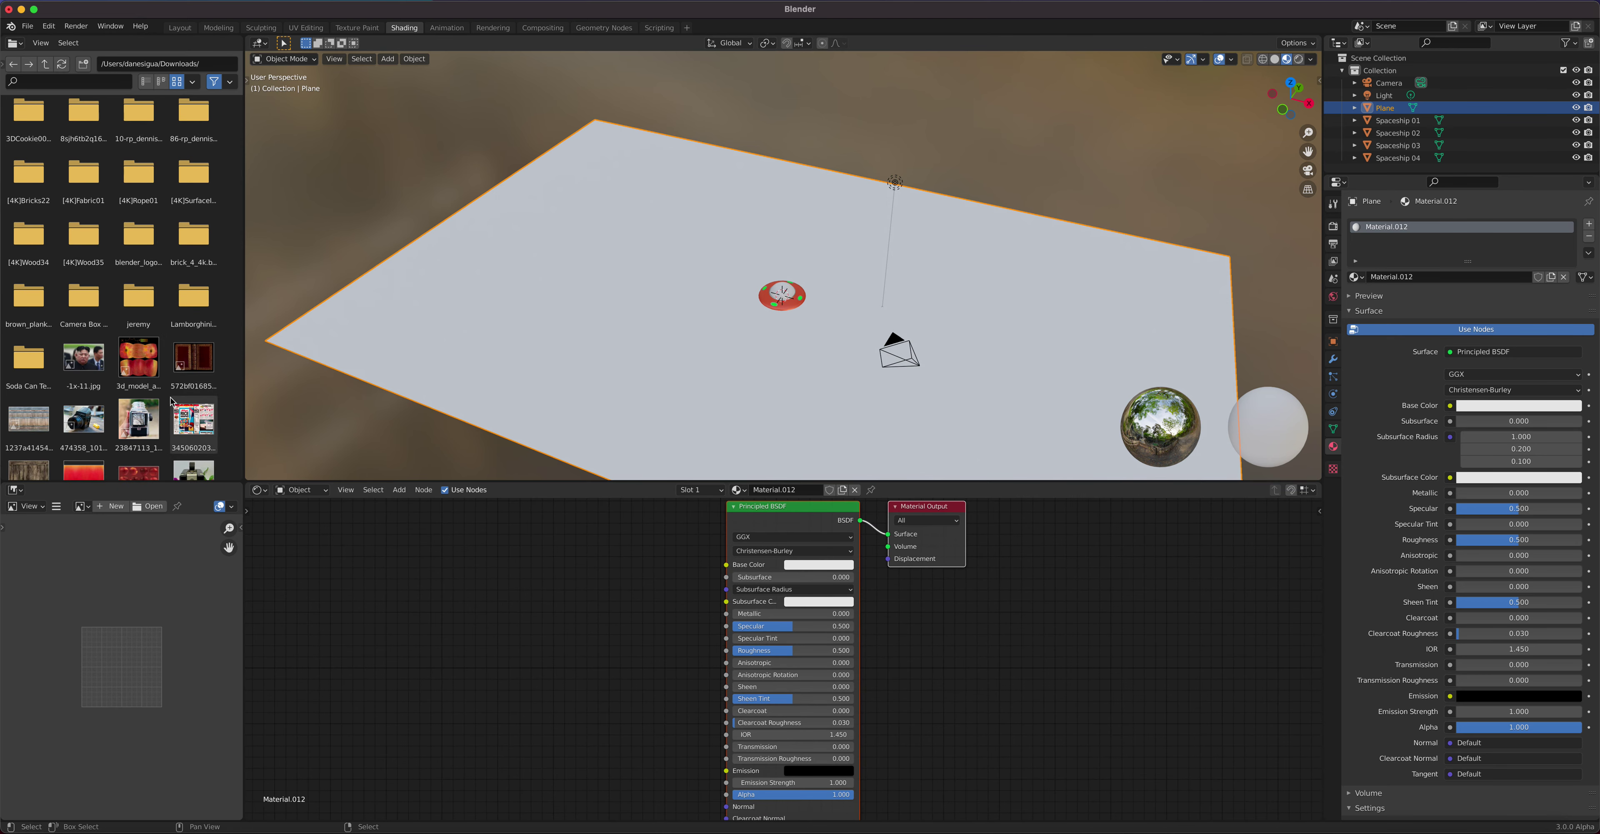
{"action": "scroll", "coordinate": [172, 400], "scroll_direction": "down", "scroll_amount": 5}
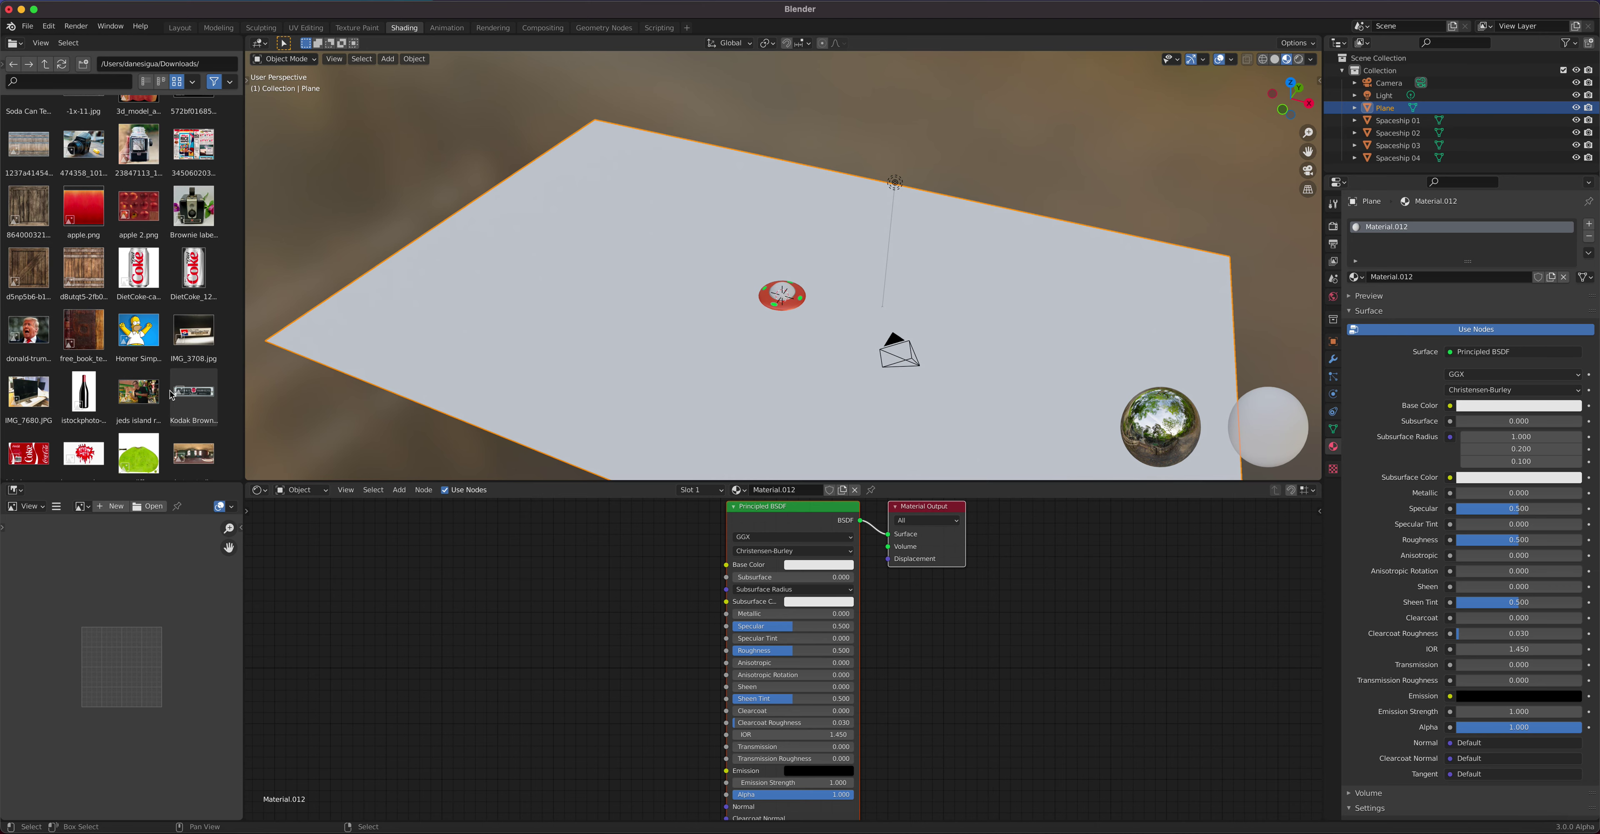
{"action": "scroll", "coordinate": [172, 397], "scroll_direction": "down", "scroll_amount": 3}
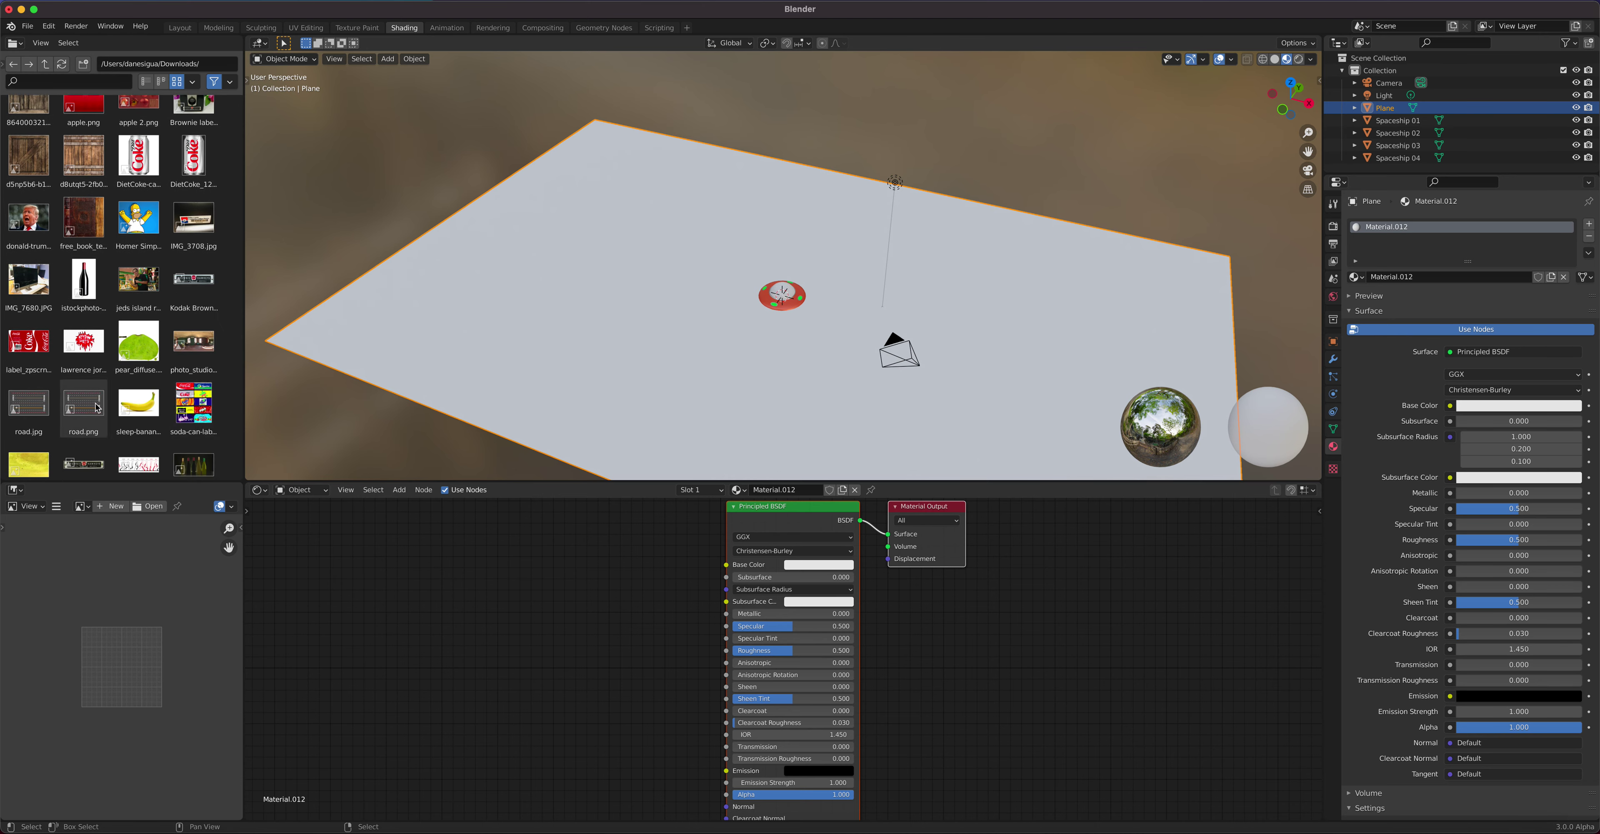
{"action": "left_click_drag", "start_coordinate": [97, 408], "coordinate": [412, 595]}
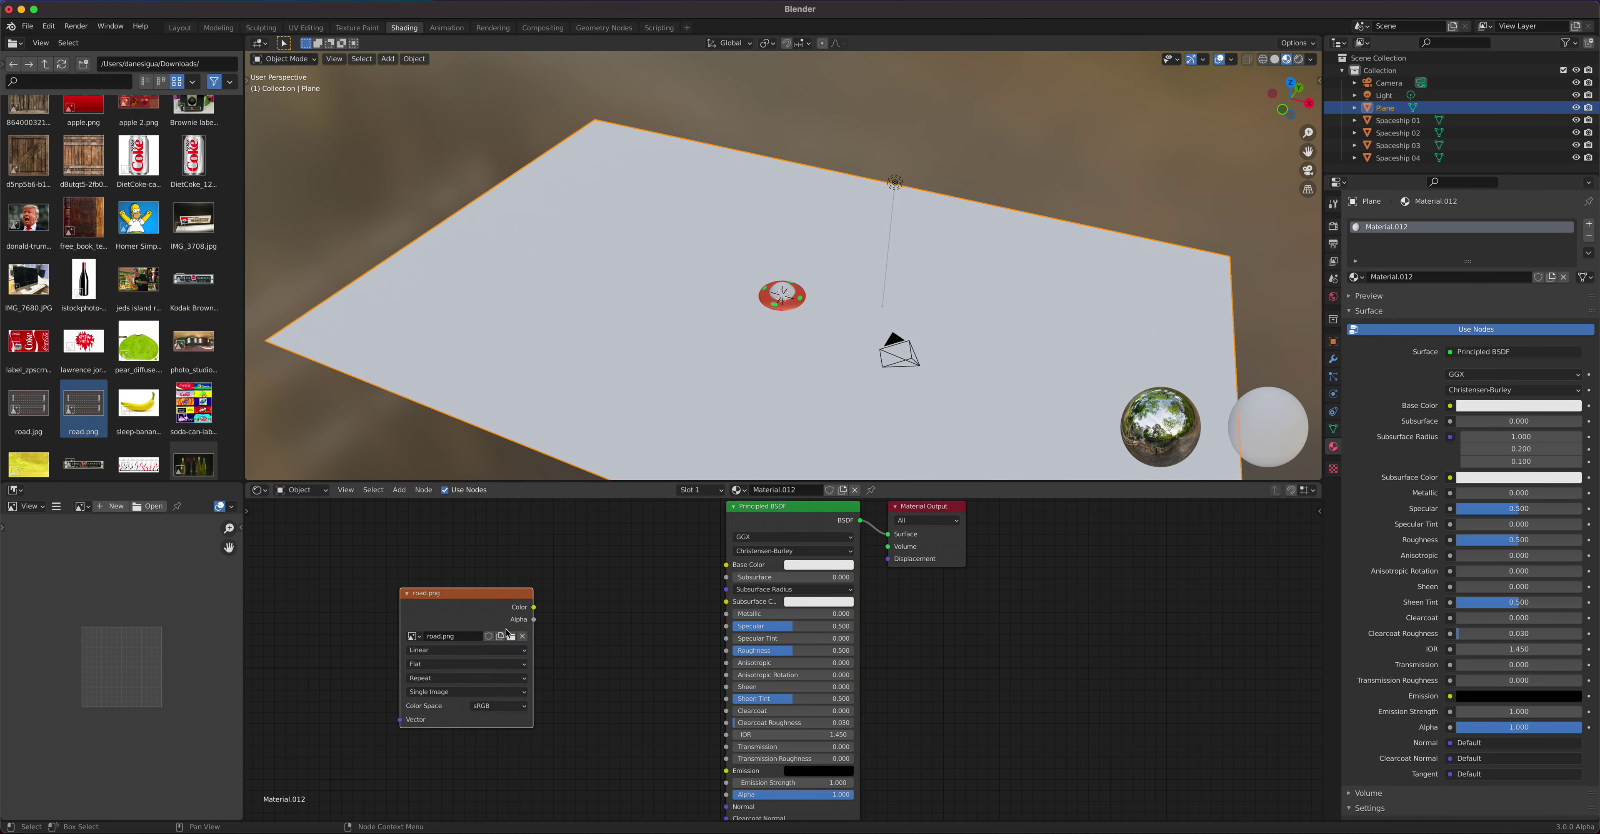
{"action": "left_click_drag", "start_coordinate": [535, 606], "coordinate": [728, 566]}
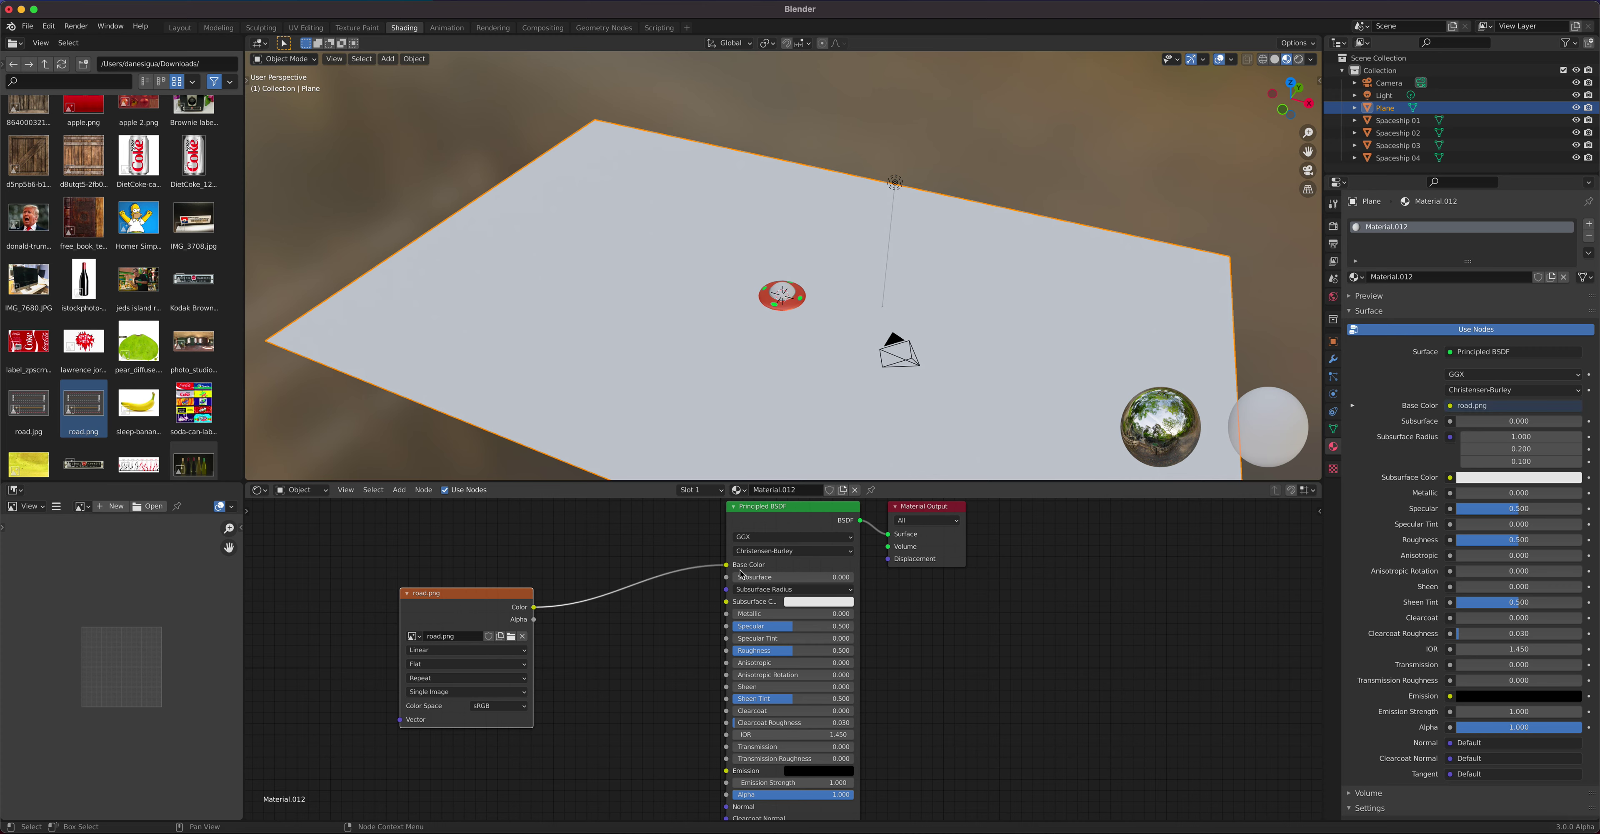
Inspect the road texture on the plane and open the plane's UV layout over road.png in the UV Editing workspace
{"action": "scroll", "coordinate": [715, 323], "scroll_direction": "down", "scroll_amount": 4}
{"action": "middle_click_drag", "start_coordinate": [740, 340], "coordinate": [767, 416]}
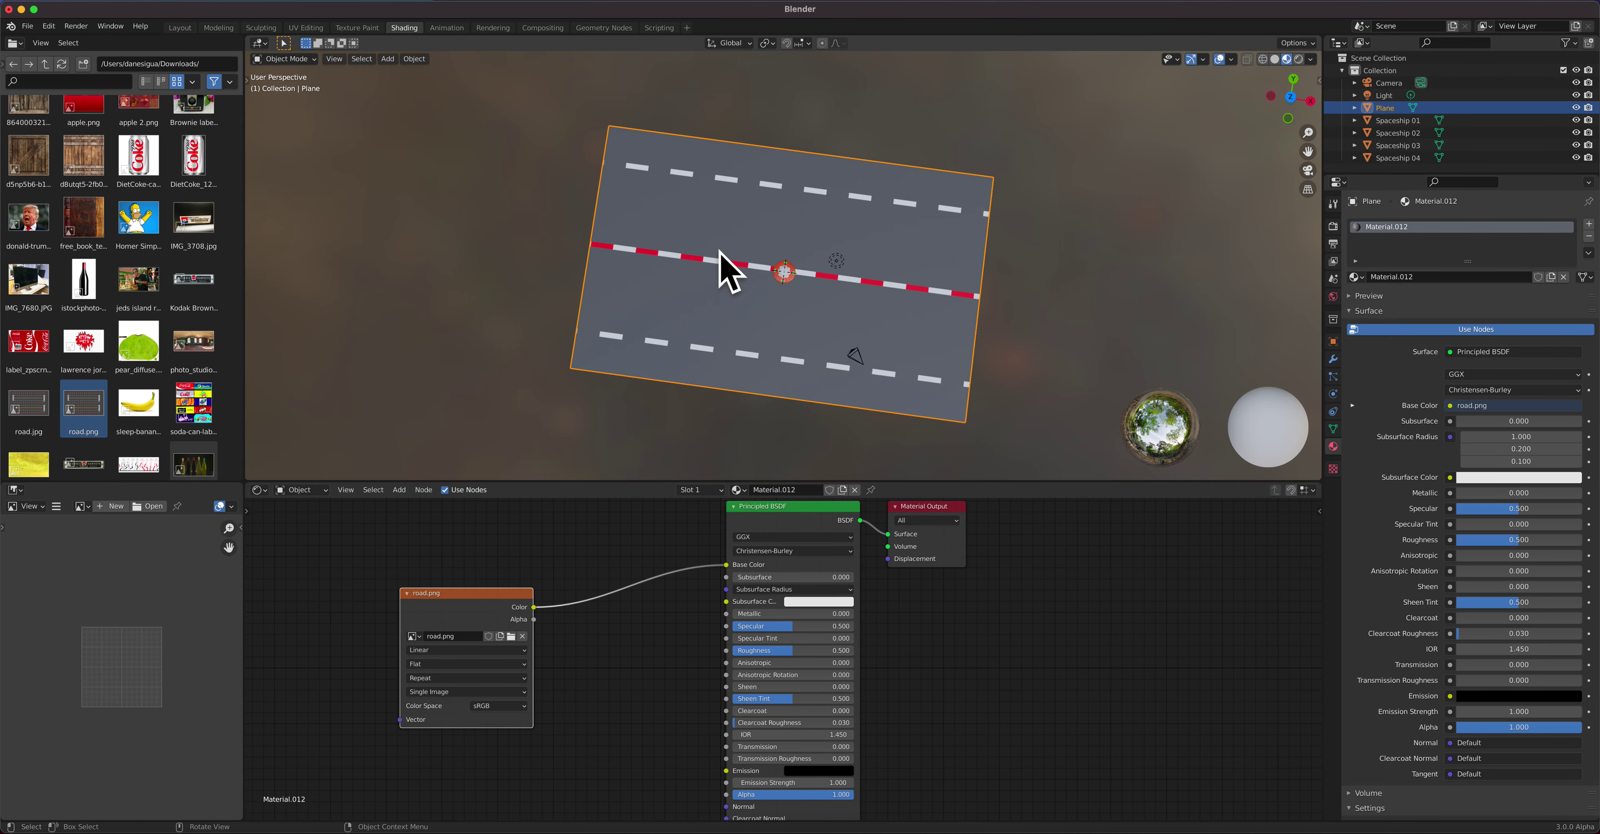
{"action": "left_click", "coordinate": [305, 27]}
{"action": "scroll", "coordinate": [439, 456], "scroll_direction": "down", "scroll_amount": 8}
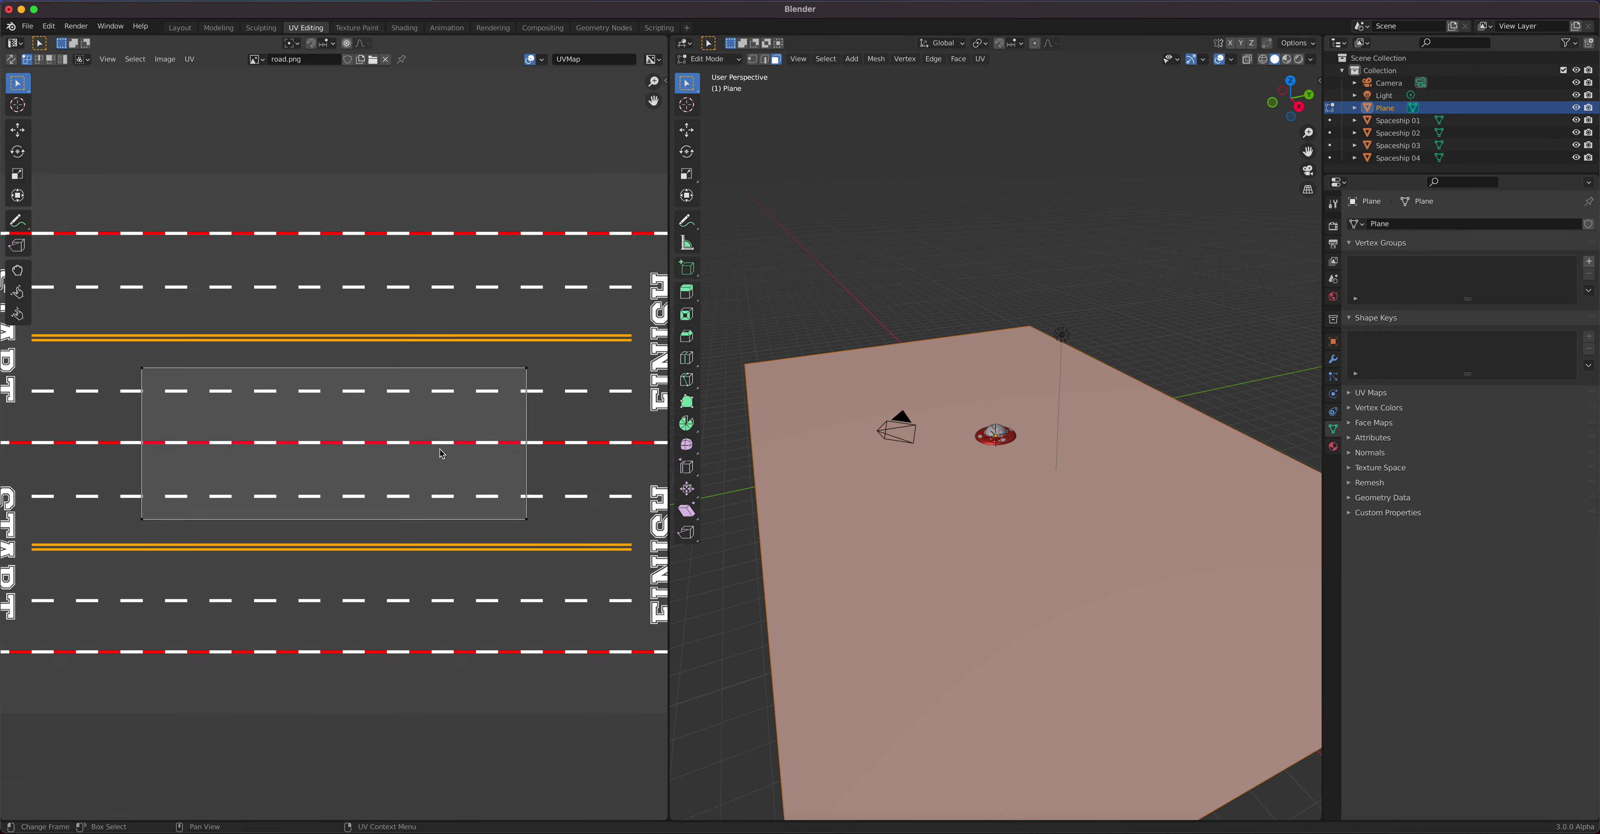
{"action": "scroll", "coordinate": [439, 457], "scroll_direction": "down", "scroll_amount": 1}
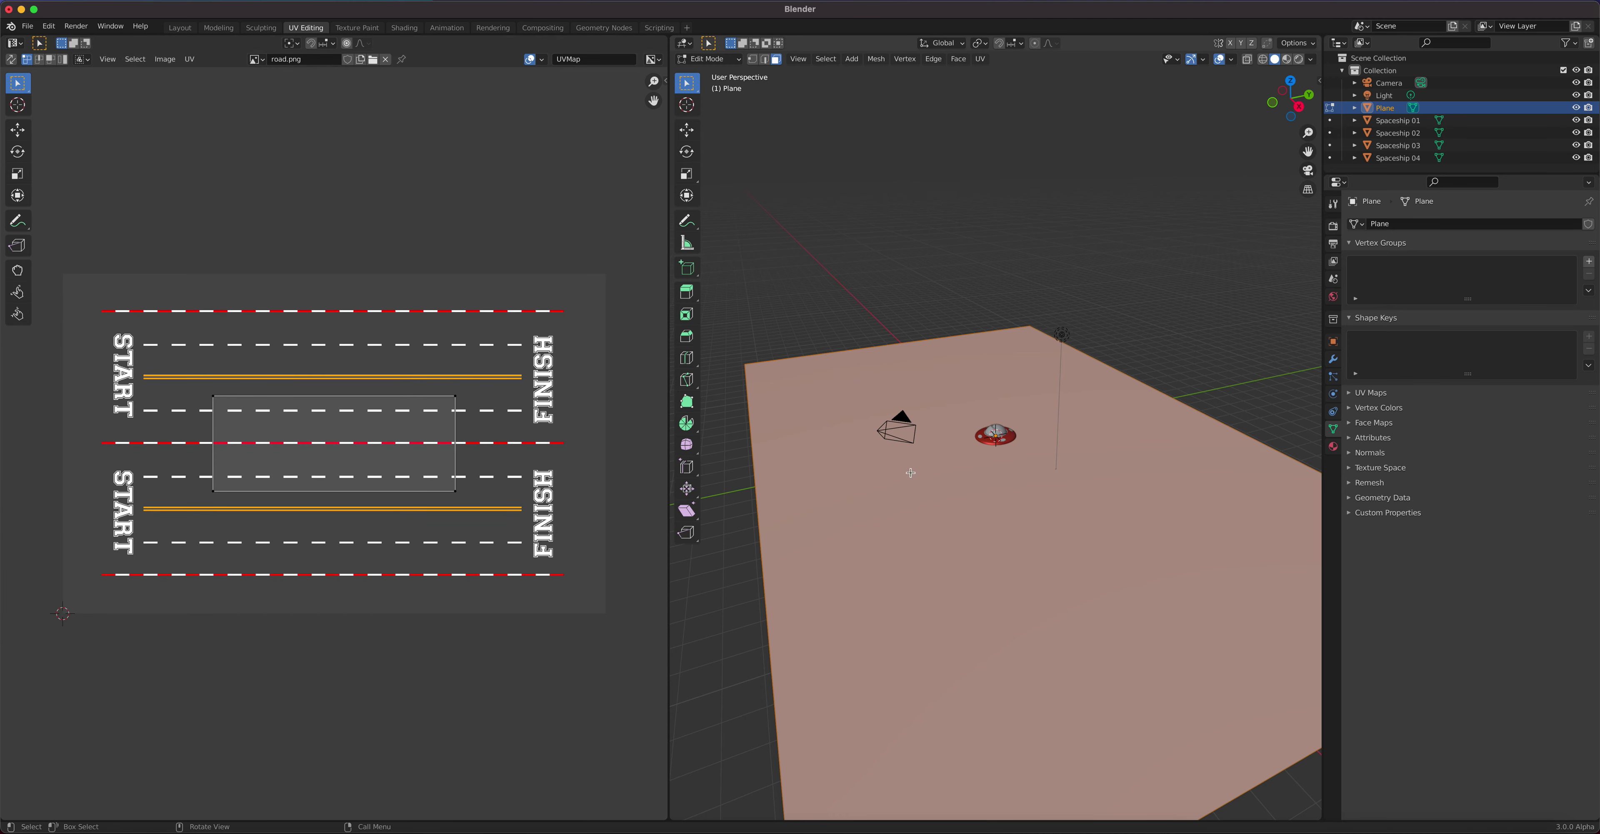
Try to scale the plane's whole UV face by about 2.23 to span the road image's full width
{"action": "left_click_drag", "start_coordinate": [175, 359], "coordinate": [545, 575]}
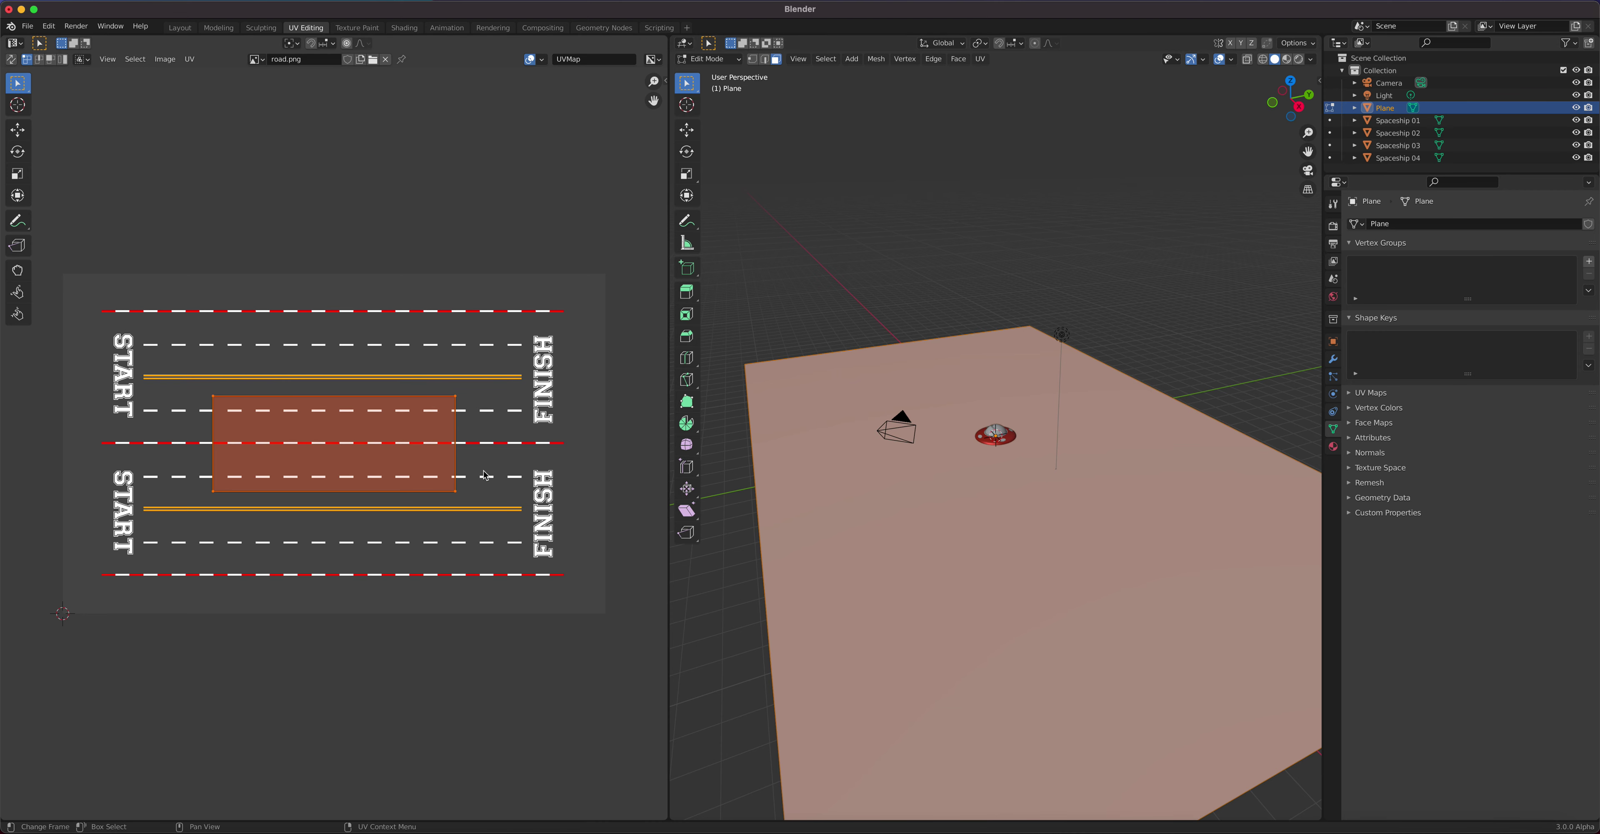
{"action": "key", "text": "s"}
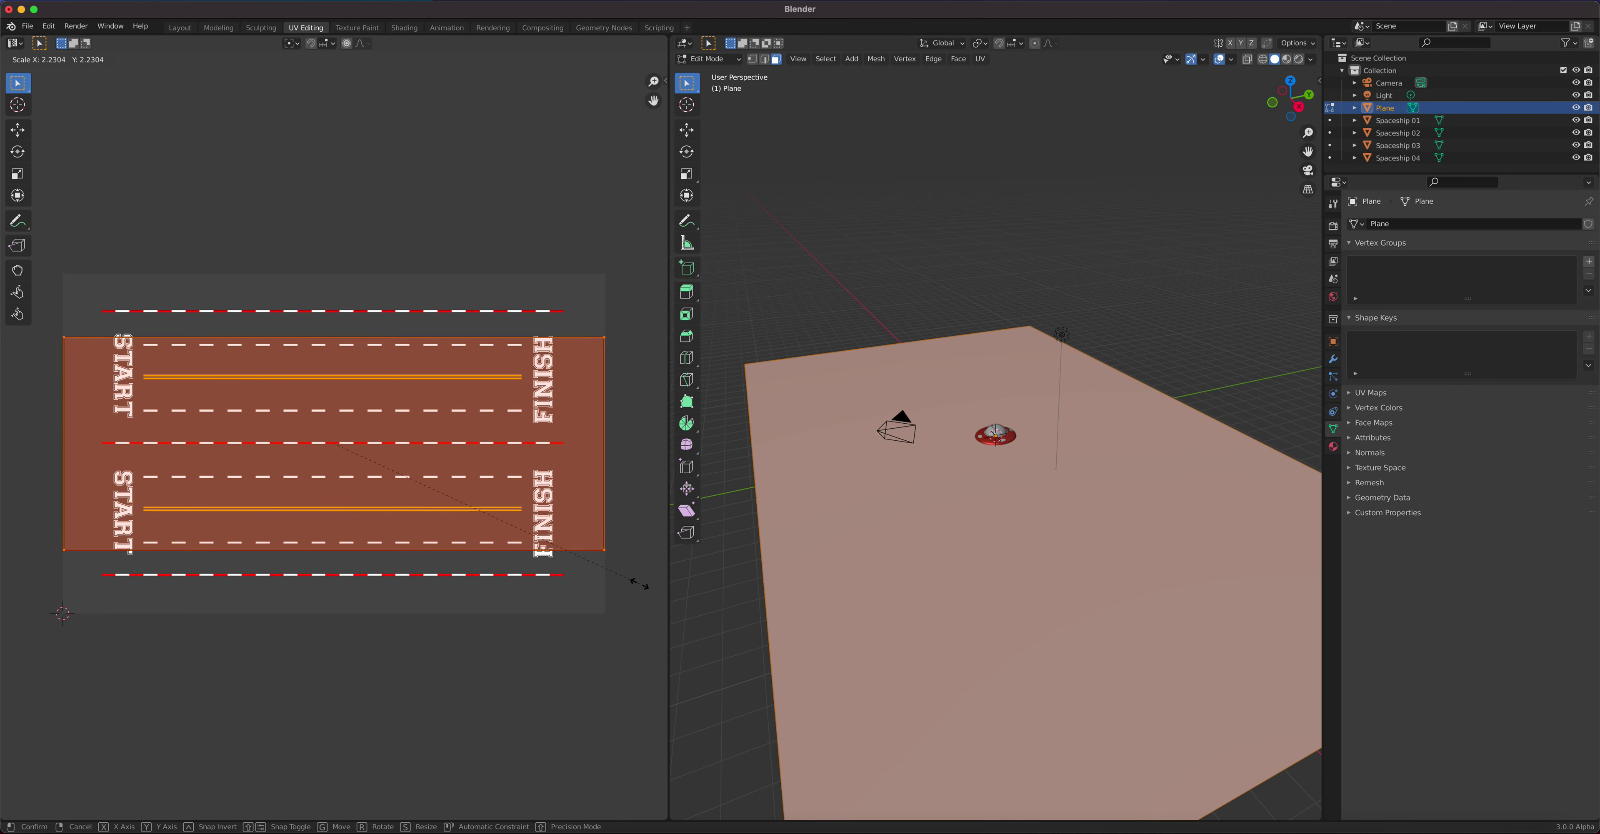
{"action": "left_click", "coordinate": [641, 587]}
Unwrap the plane's face again with Project from View in the top orthographic view
{"action": "middle_click_drag", "start_coordinate": [939, 543], "coordinate": [1074, 572]}
{"action": "key", "text": "KP_7"}
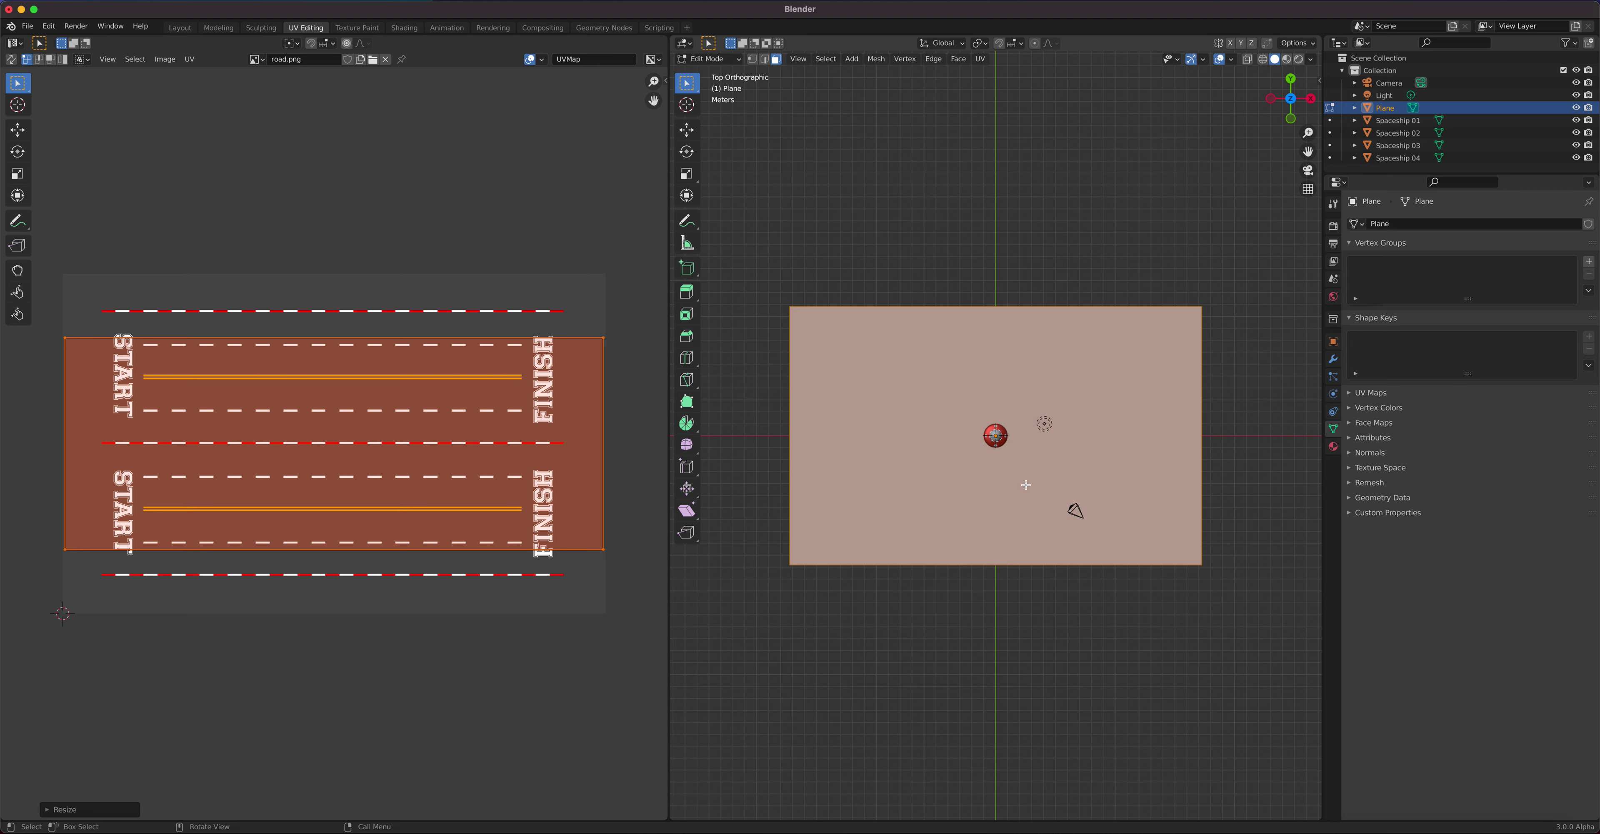
{"action": "key", "text": "u"}
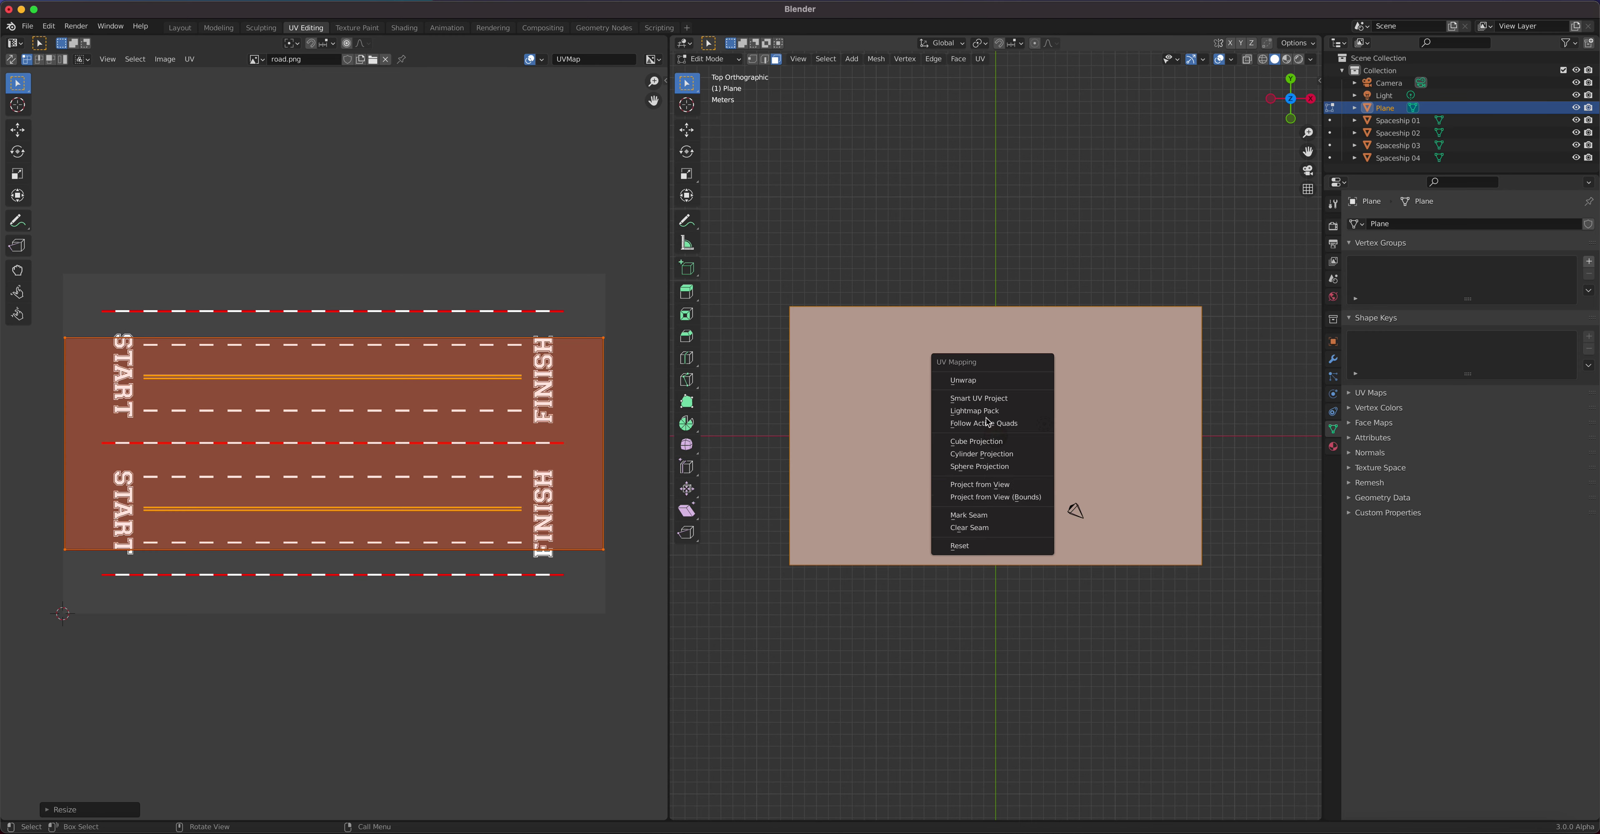
{"action": "left_click", "coordinate": [1019, 454]}
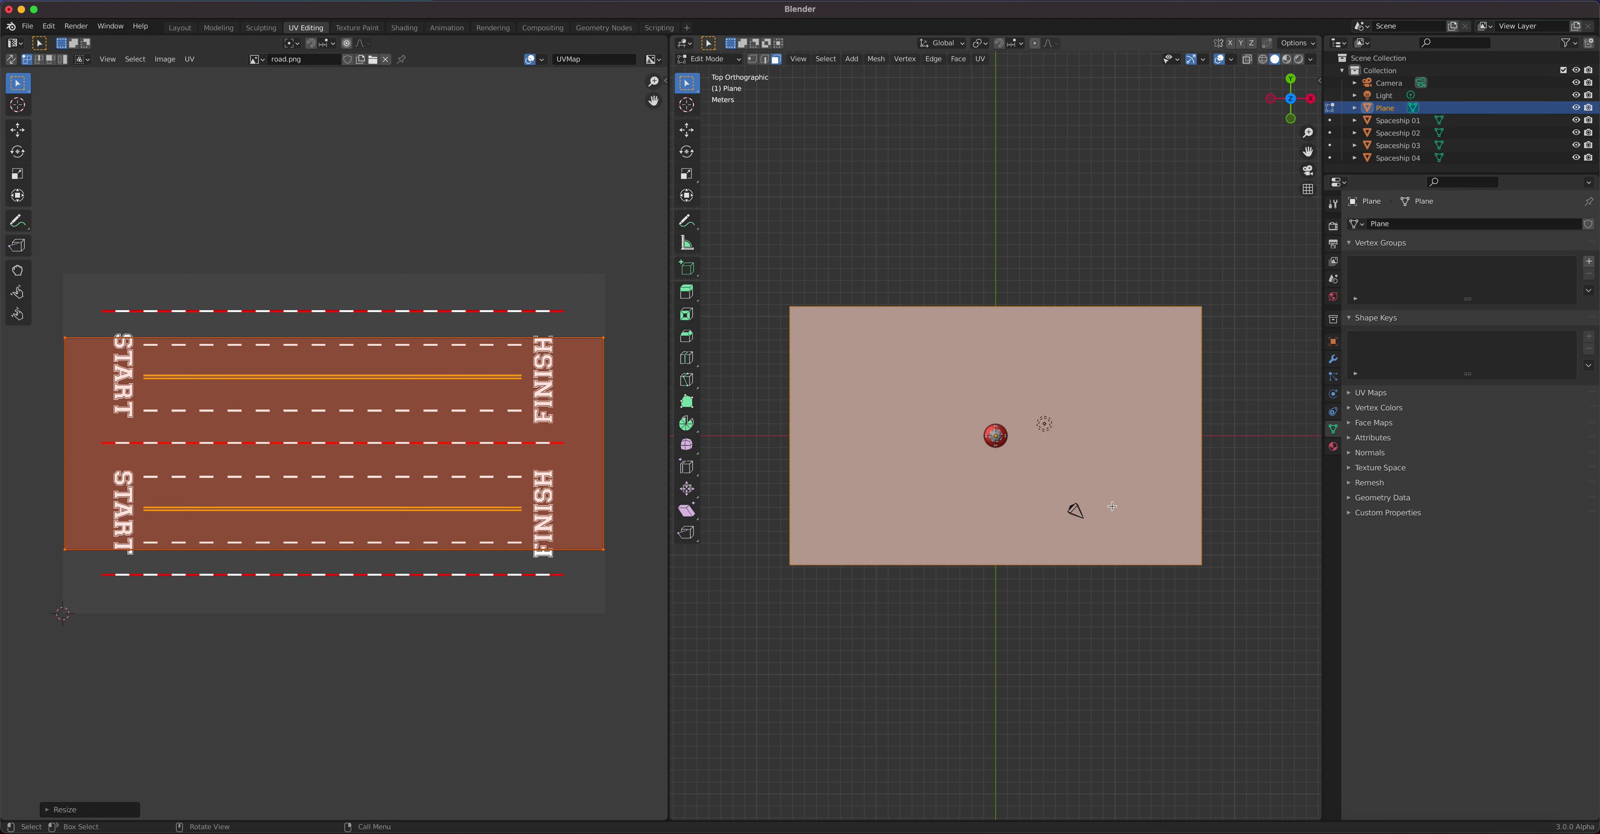
{"action": "key", "text": "u"}
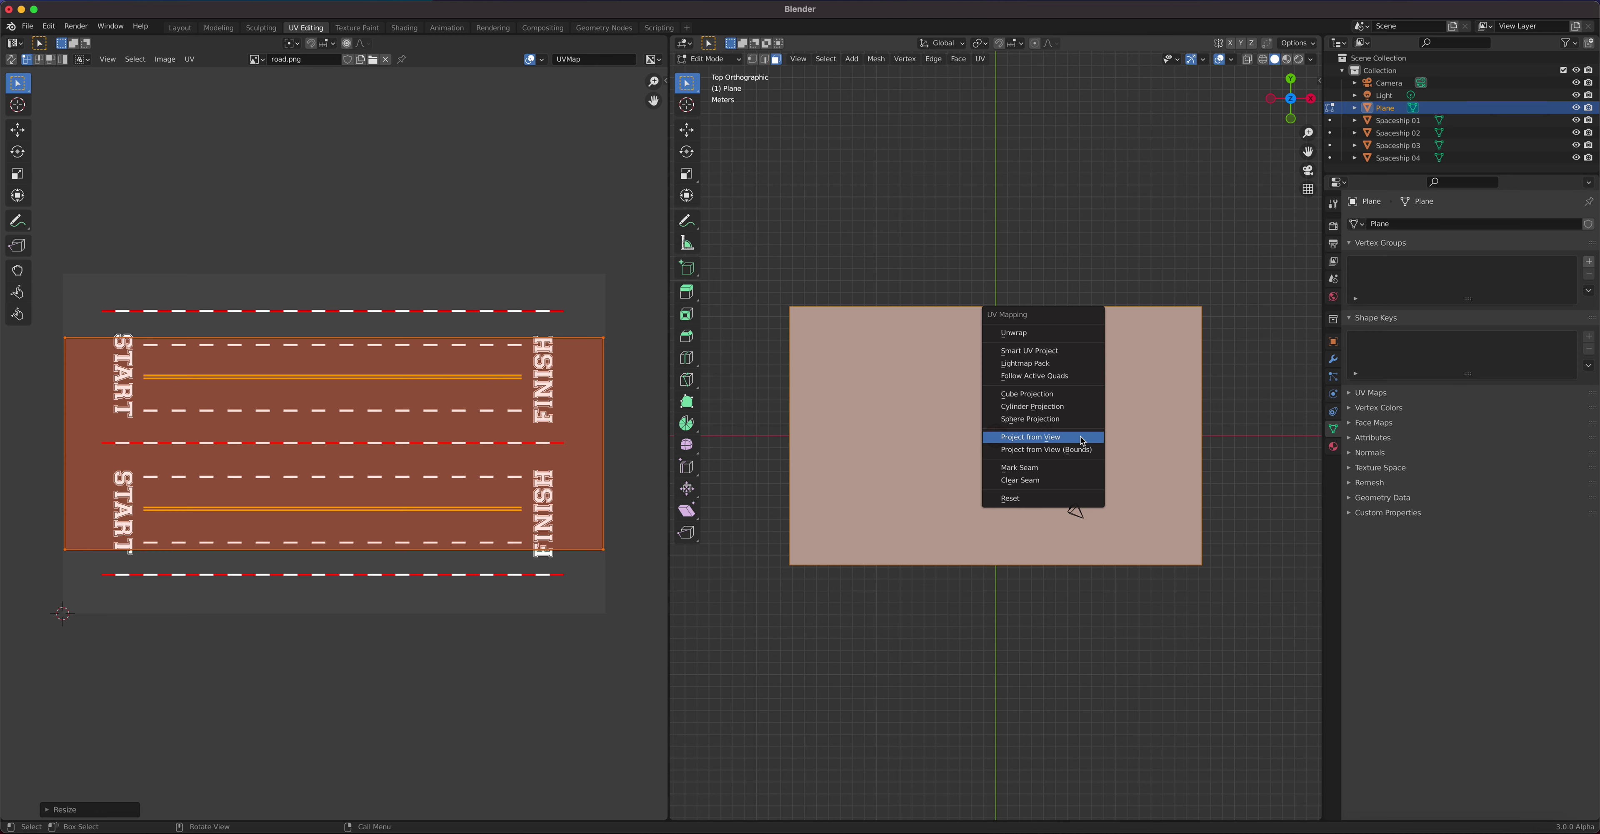
{"action": "left_click", "coordinate": [1073, 437]}
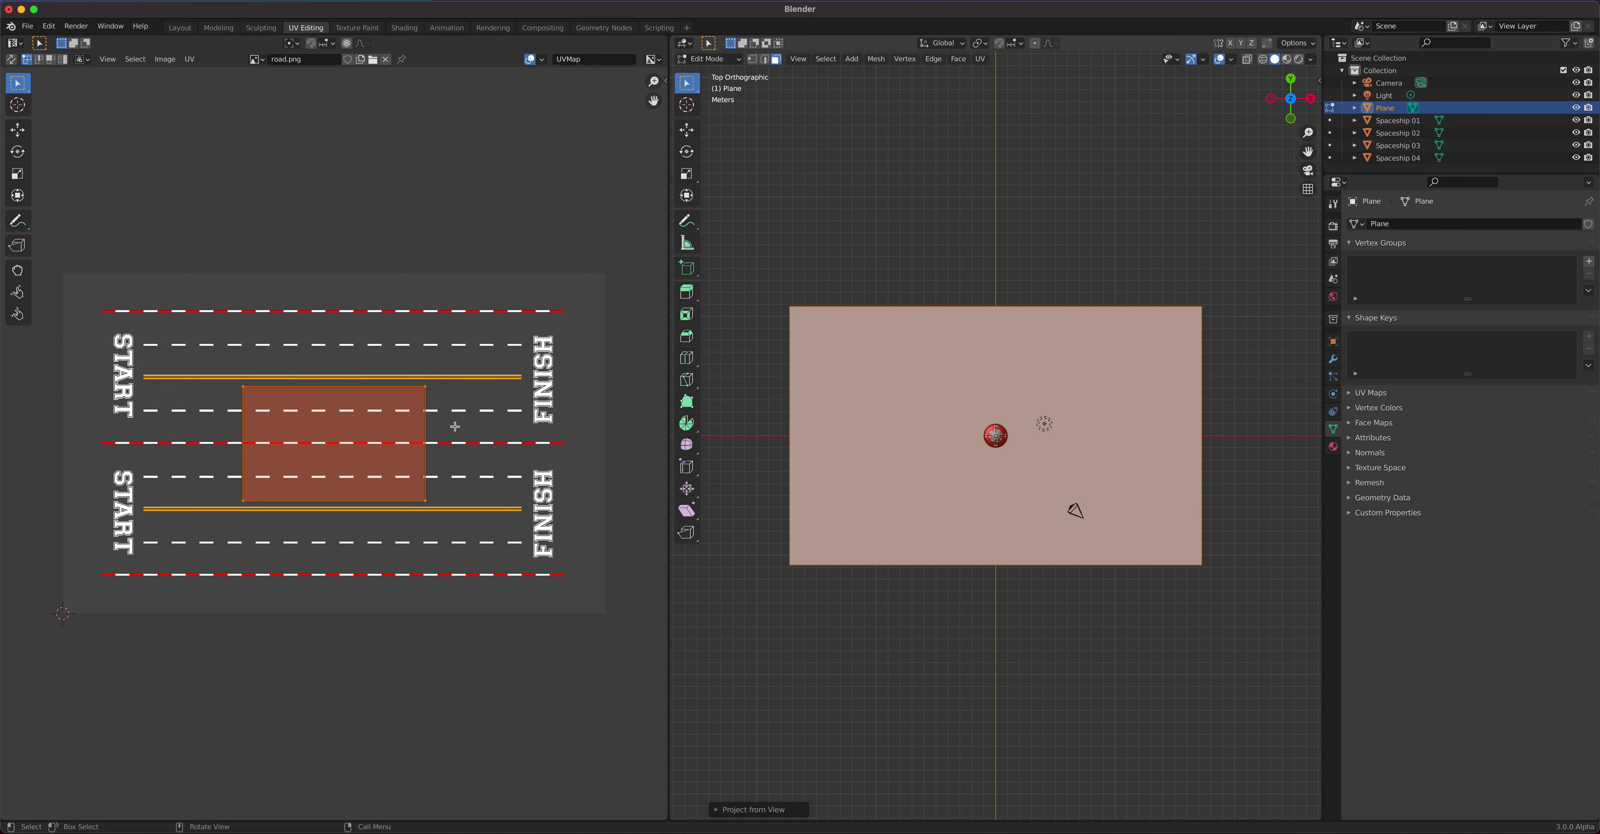
Scale the plane's UV face by about 2.95 to cover the whole road image and preview it in rendered shading
{"action": "key", "text": "s"}
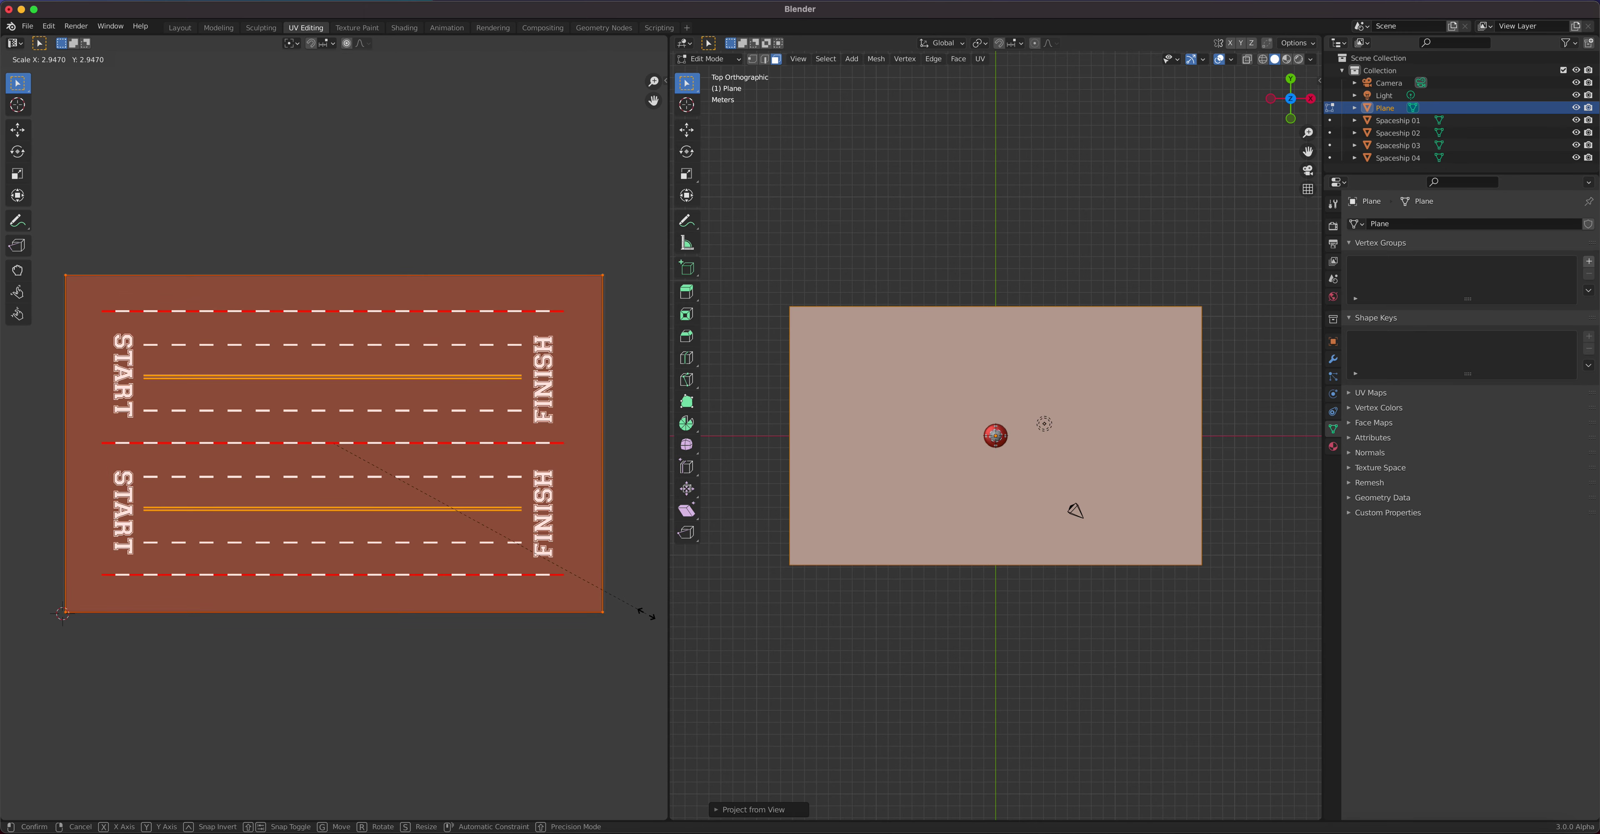
{"action": "left_click", "coordinate": [646, 614]}
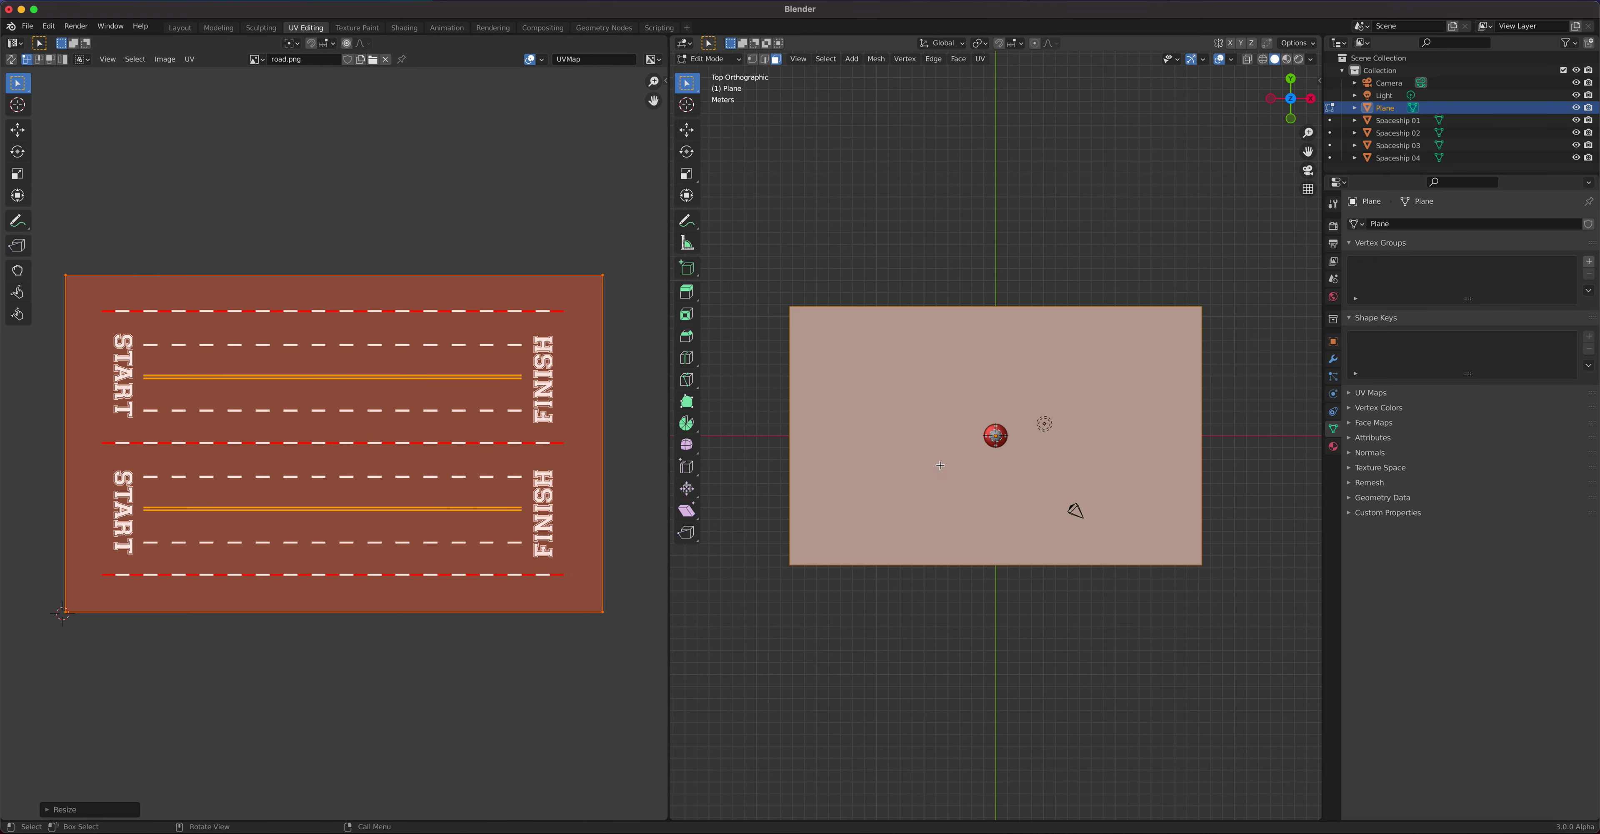
{"action": "left_click", "coordinate": [1299, 60]}
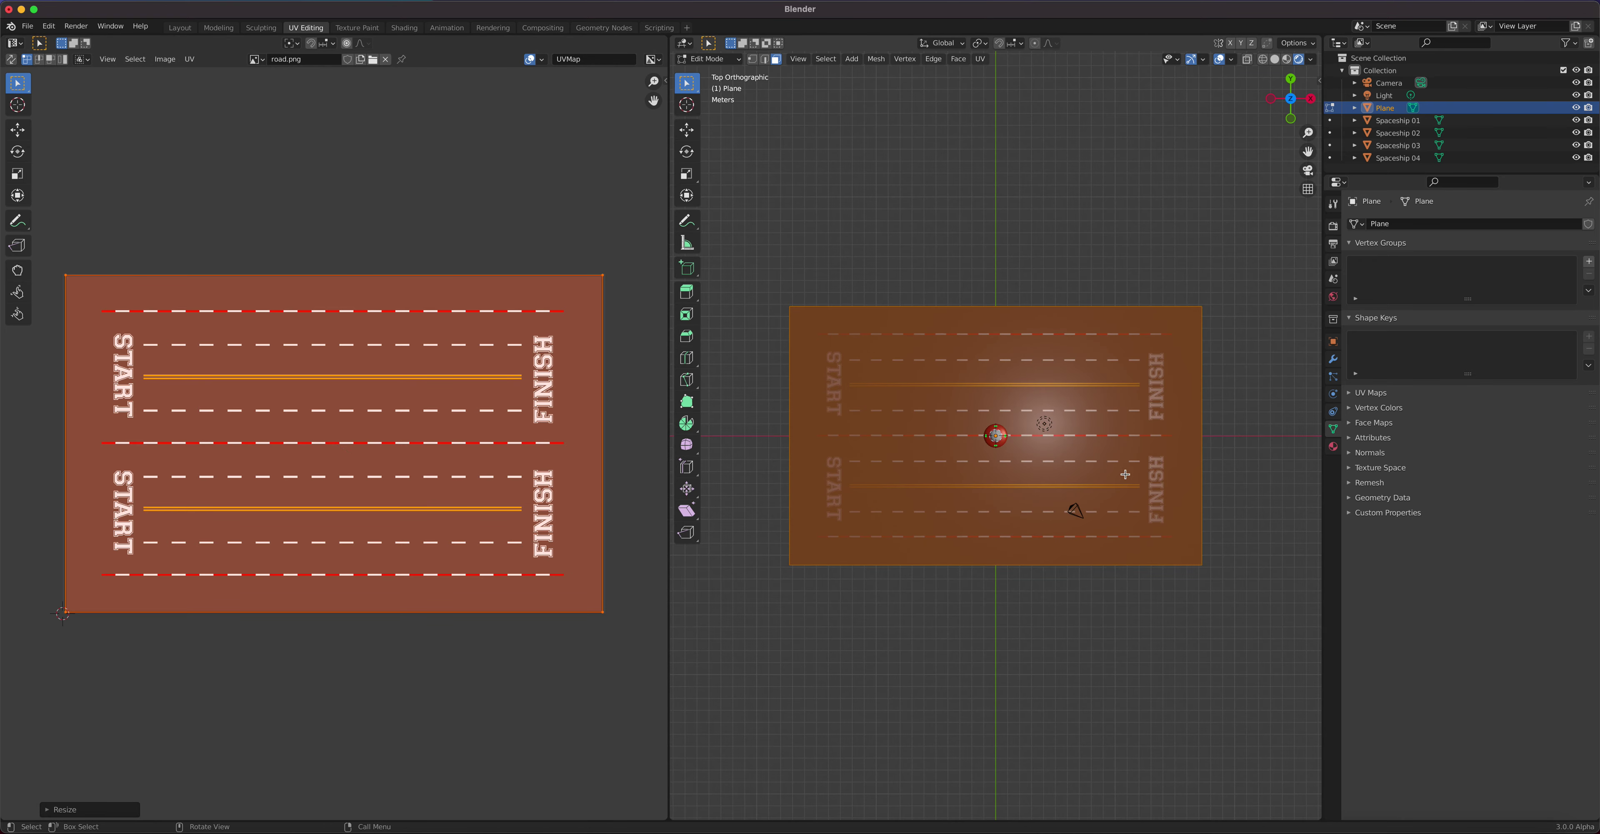
{"action": "middle_click_drag", "start_coordinate": [1047, 536], "coordinate": [993, 471]}
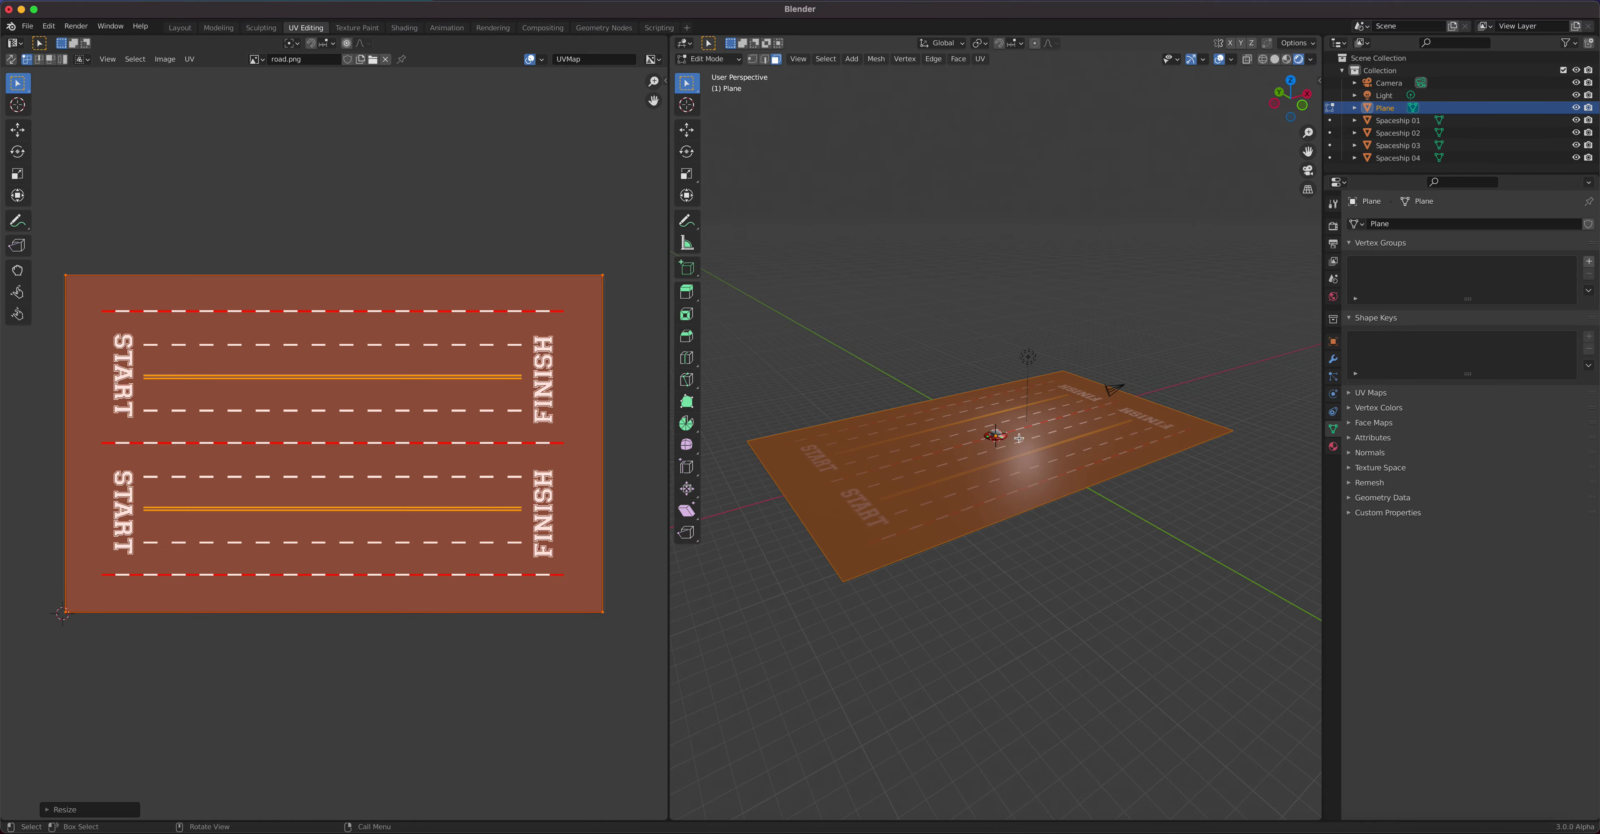
Return to the Layout workspace and raise the plane material's Roughness to 0.929
{"action": "left_click", "coordinate": [180, 28]}
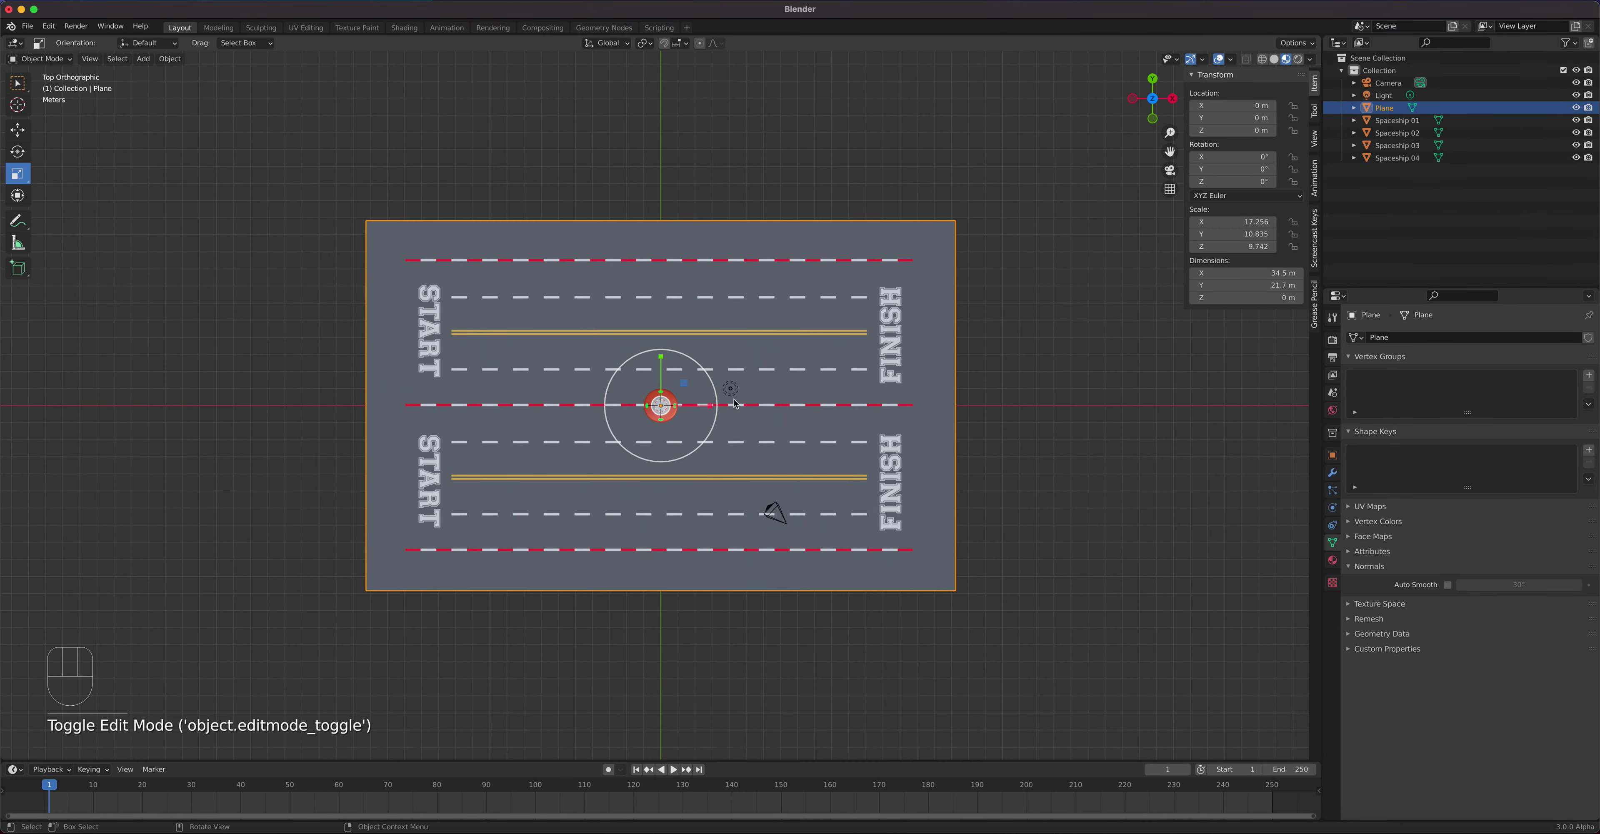
{"action": "middle_click_drag", "start_coordinate": [787, 482], "coordinate": [803, 430]}
{"action": "left_click", "coordinate": [1332, 560]}
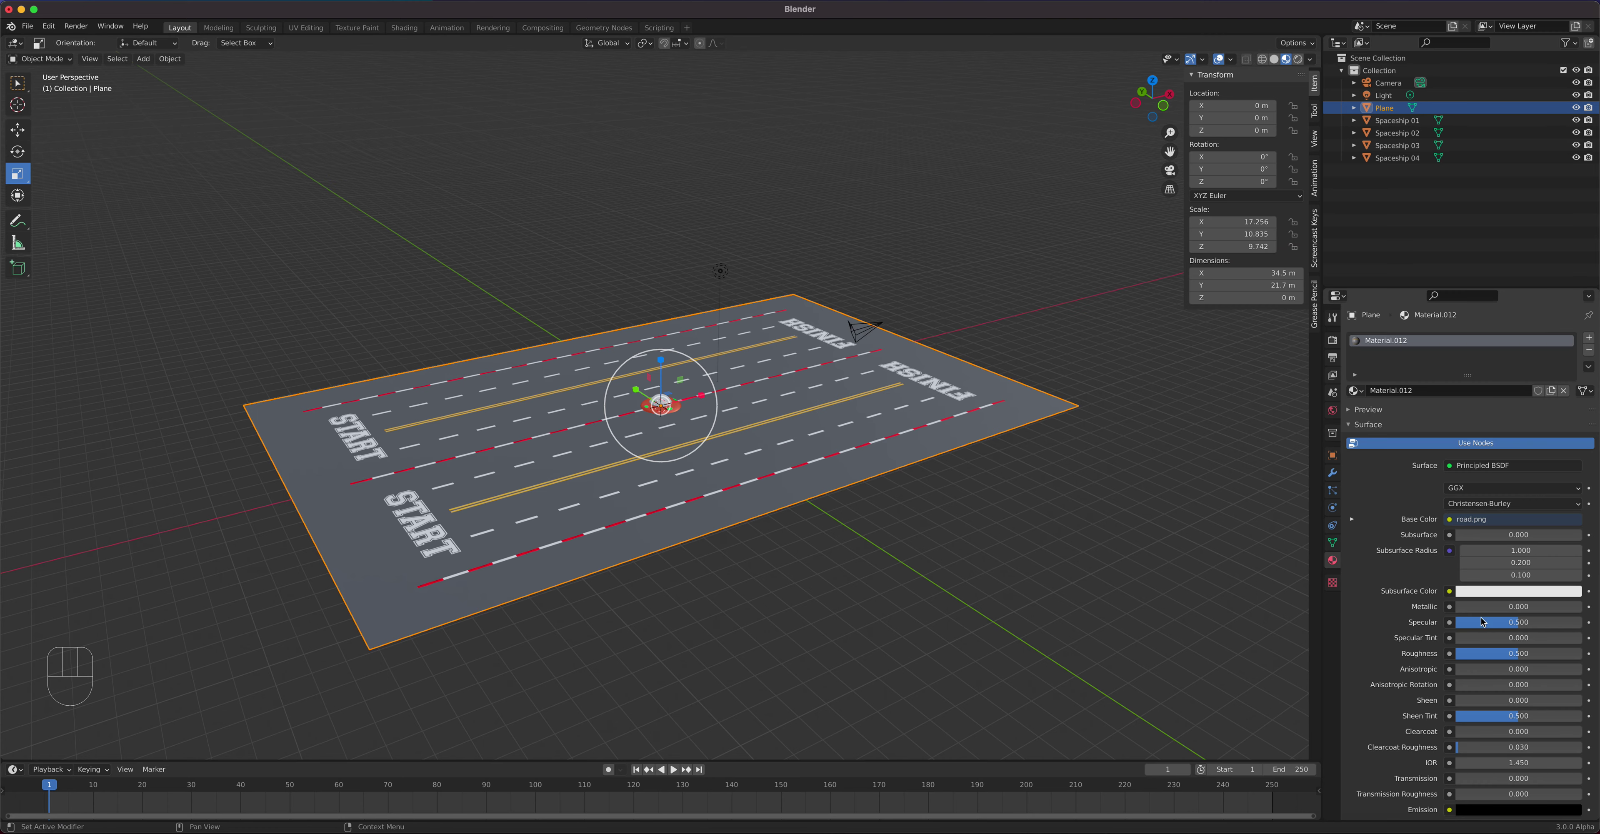
{"action": "left_click_drag", "start_coordinate": [1522, 655], "coordinate": [1576, 655]}
{"action": "middle_click_drag", "start_coordinate": [807, 434], "coordinate": [796, 505]}
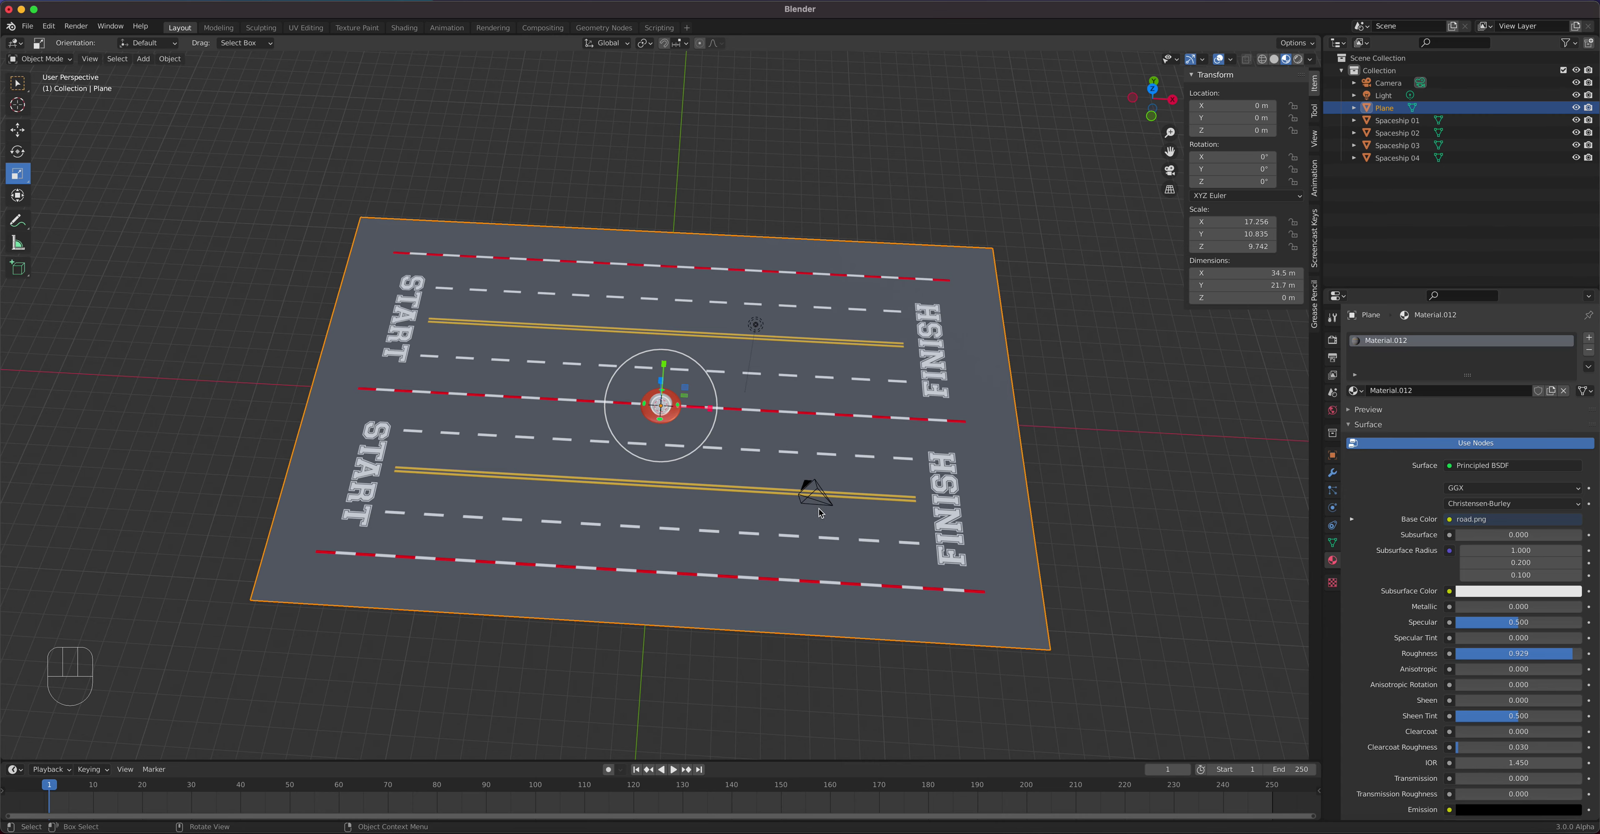
Show the overlapping spaceships up close in the front orthographic view and activate the Move tool
{"action": "key", "text": "KP_1"}
{"action": "scroll", "coordinate": [708, 424], "scroll_direction": "up", "scroll_amount": 6}
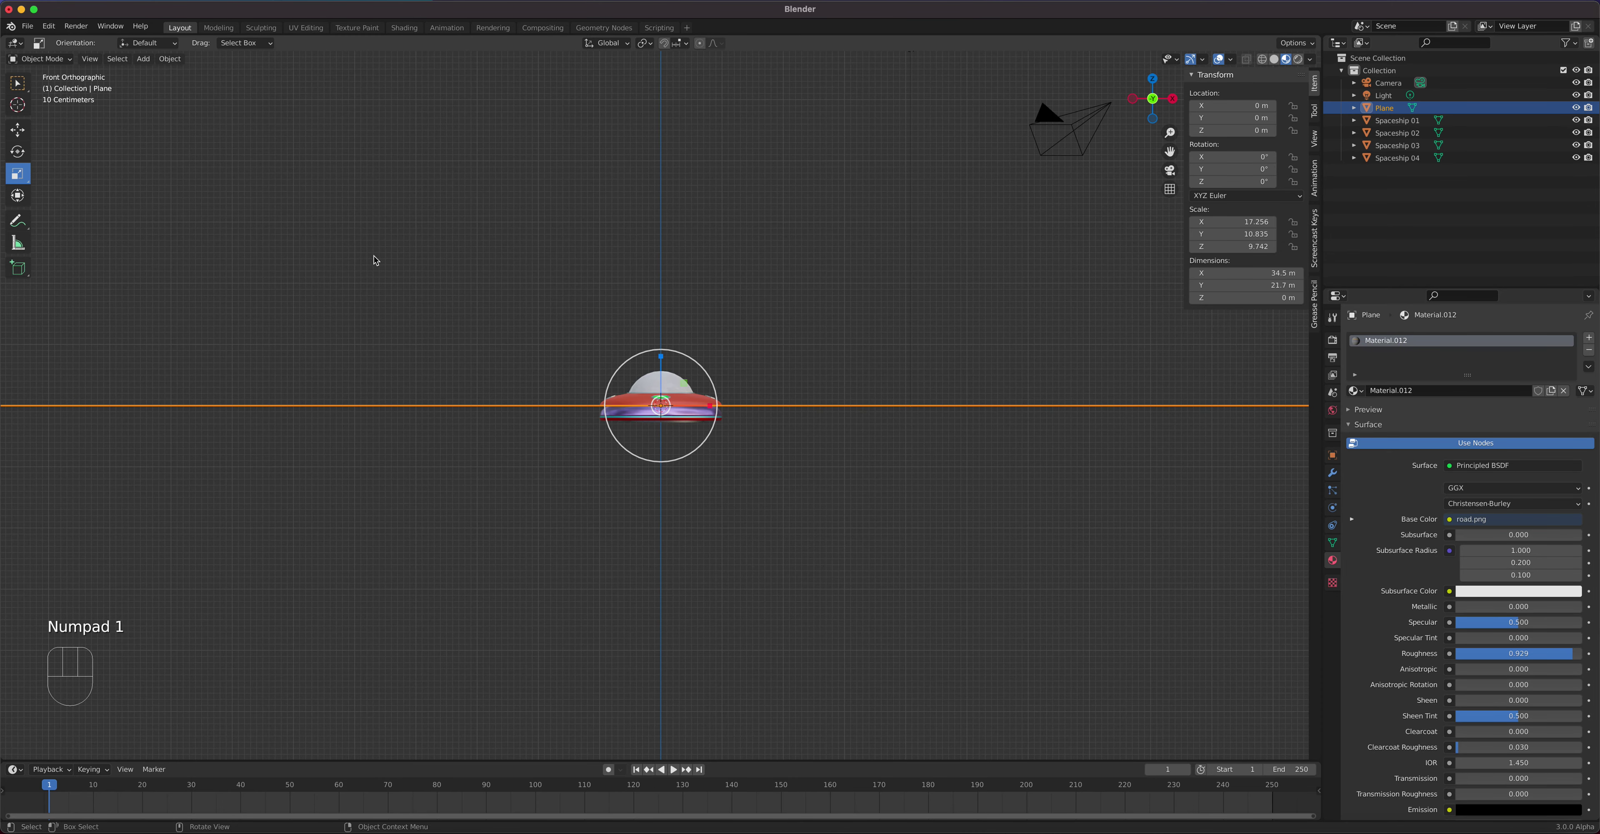
{"action": "scroll", "coordinate": [706, 482], "scroll_direction": "up", "scroll_amount": 4}
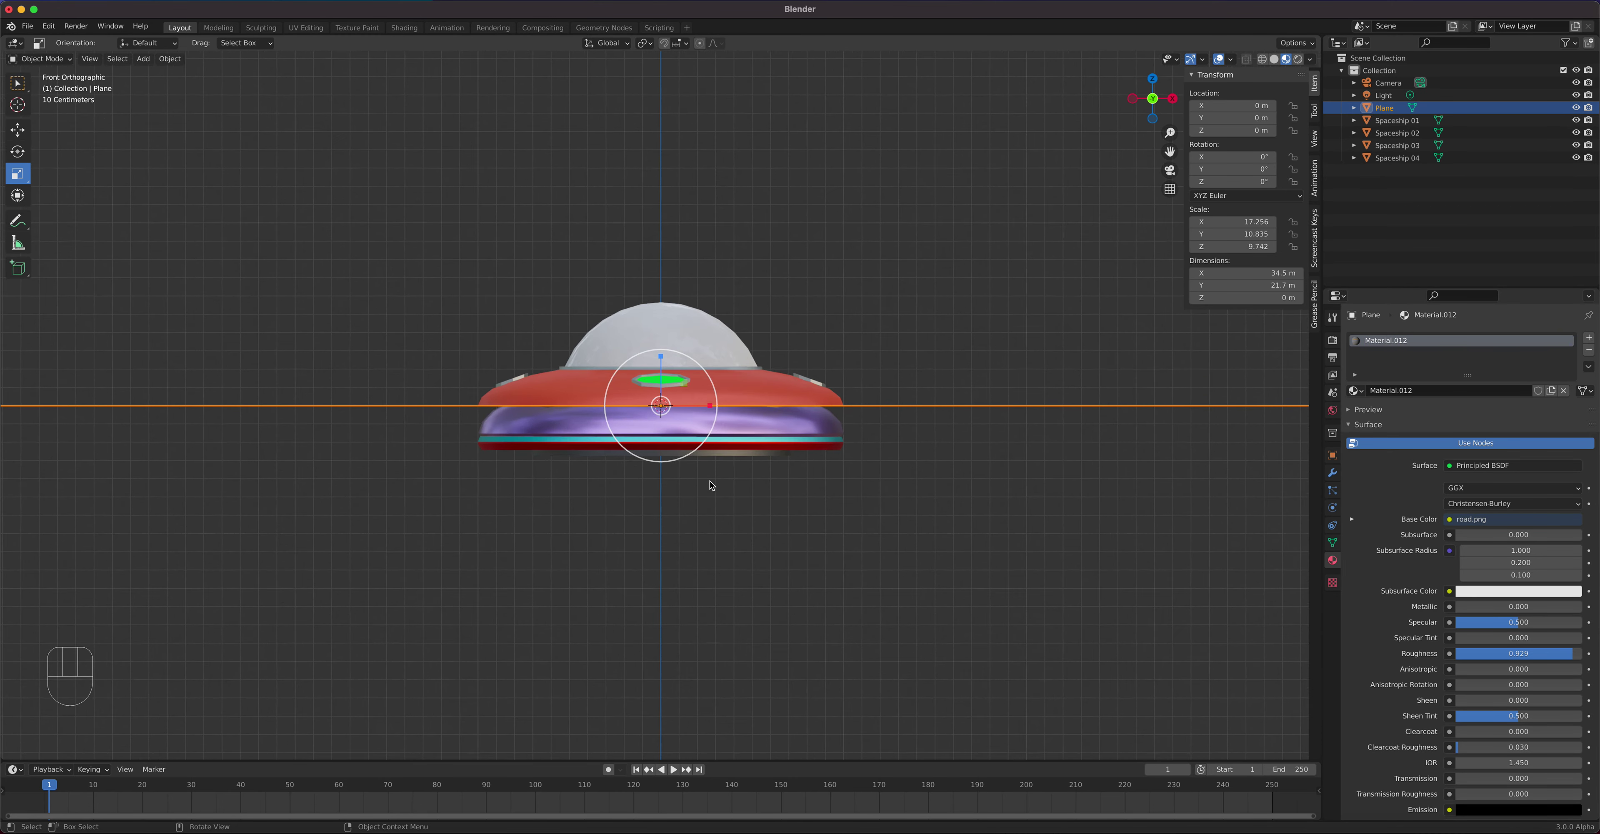
{"action": "left_click", "coordinate": [18, 130]}
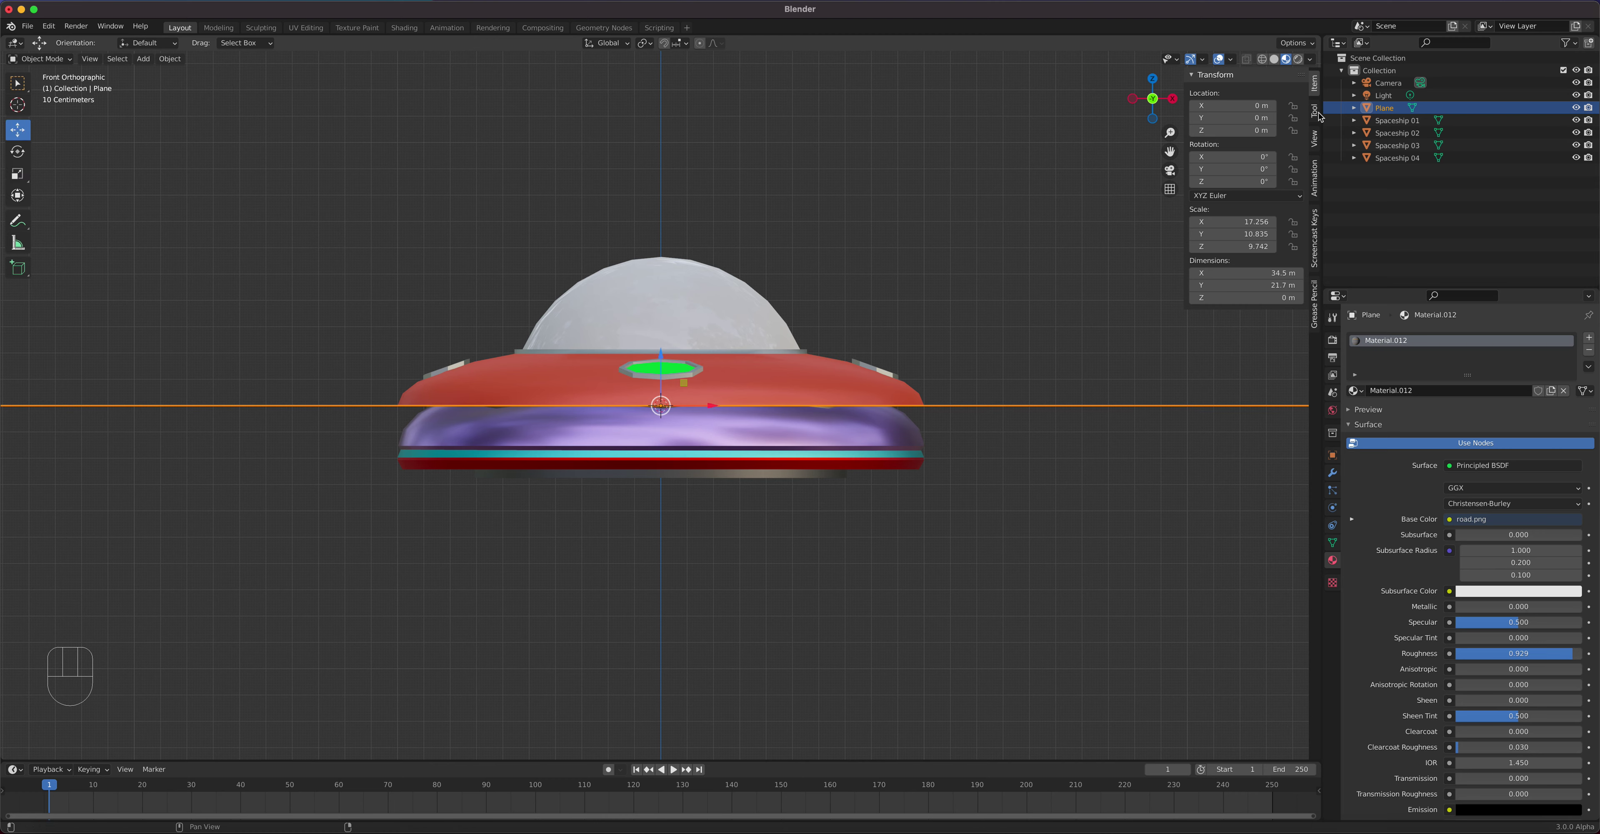
Turn the Screencast Keys display off and back on
{"action": "left_click", "coordinate": [1314, 248]}
{"action": "left_click", "coordinate": [1201, 74]}
{"action": "left_click", "coordinate": [1201, 75]}
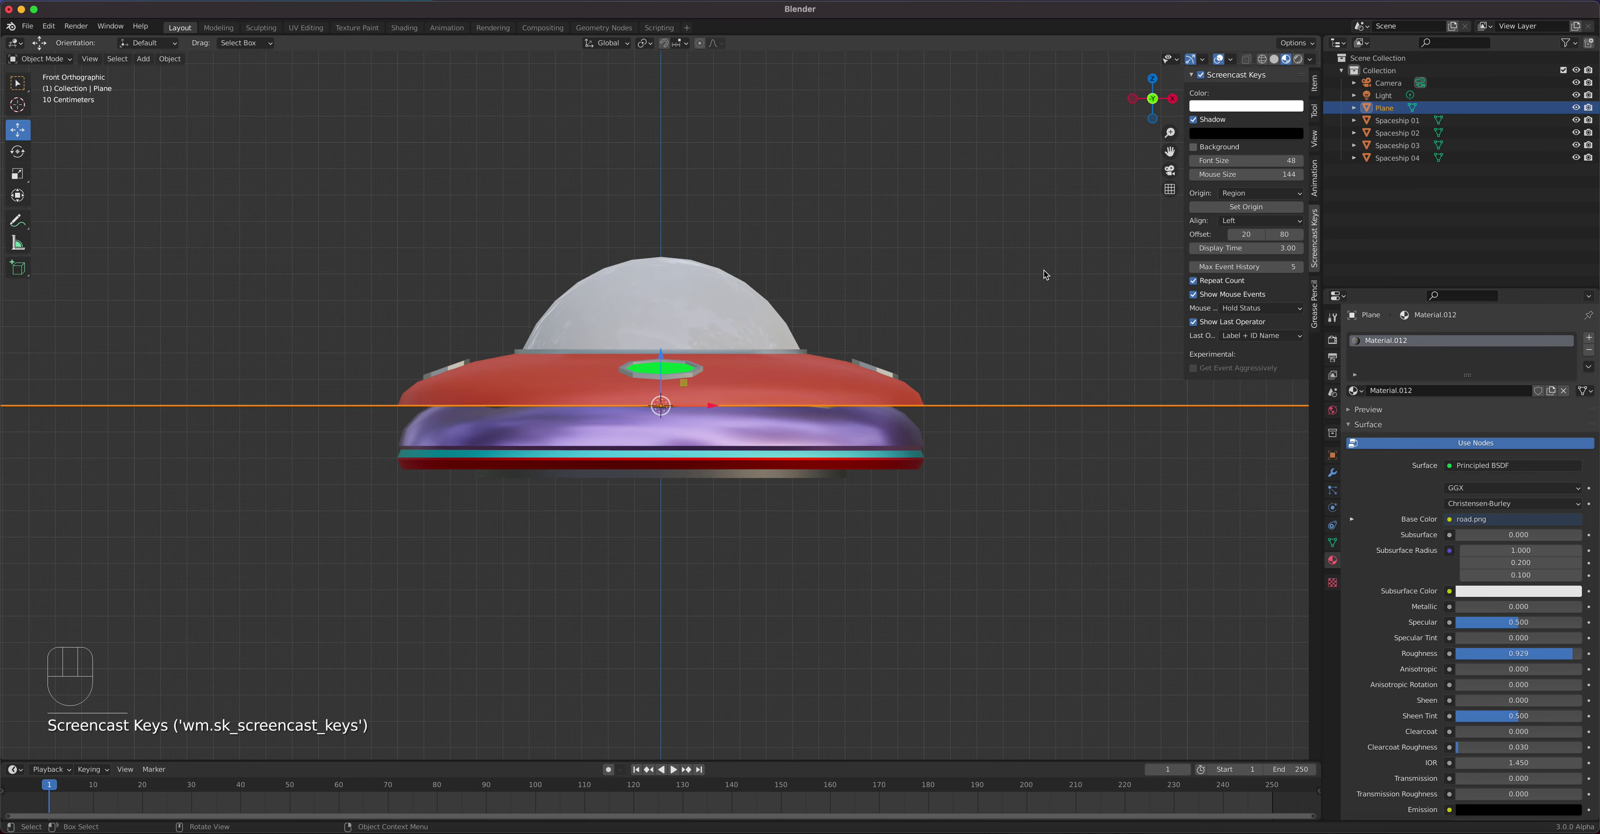
Raise Spaceship 01, 02, 03 and 04 one by one along the Z axis to about the same height above the plane
{"action": "scroll", "coordinate": [919, 539], "scroll_direction": "down", "scroll_amount": 8}
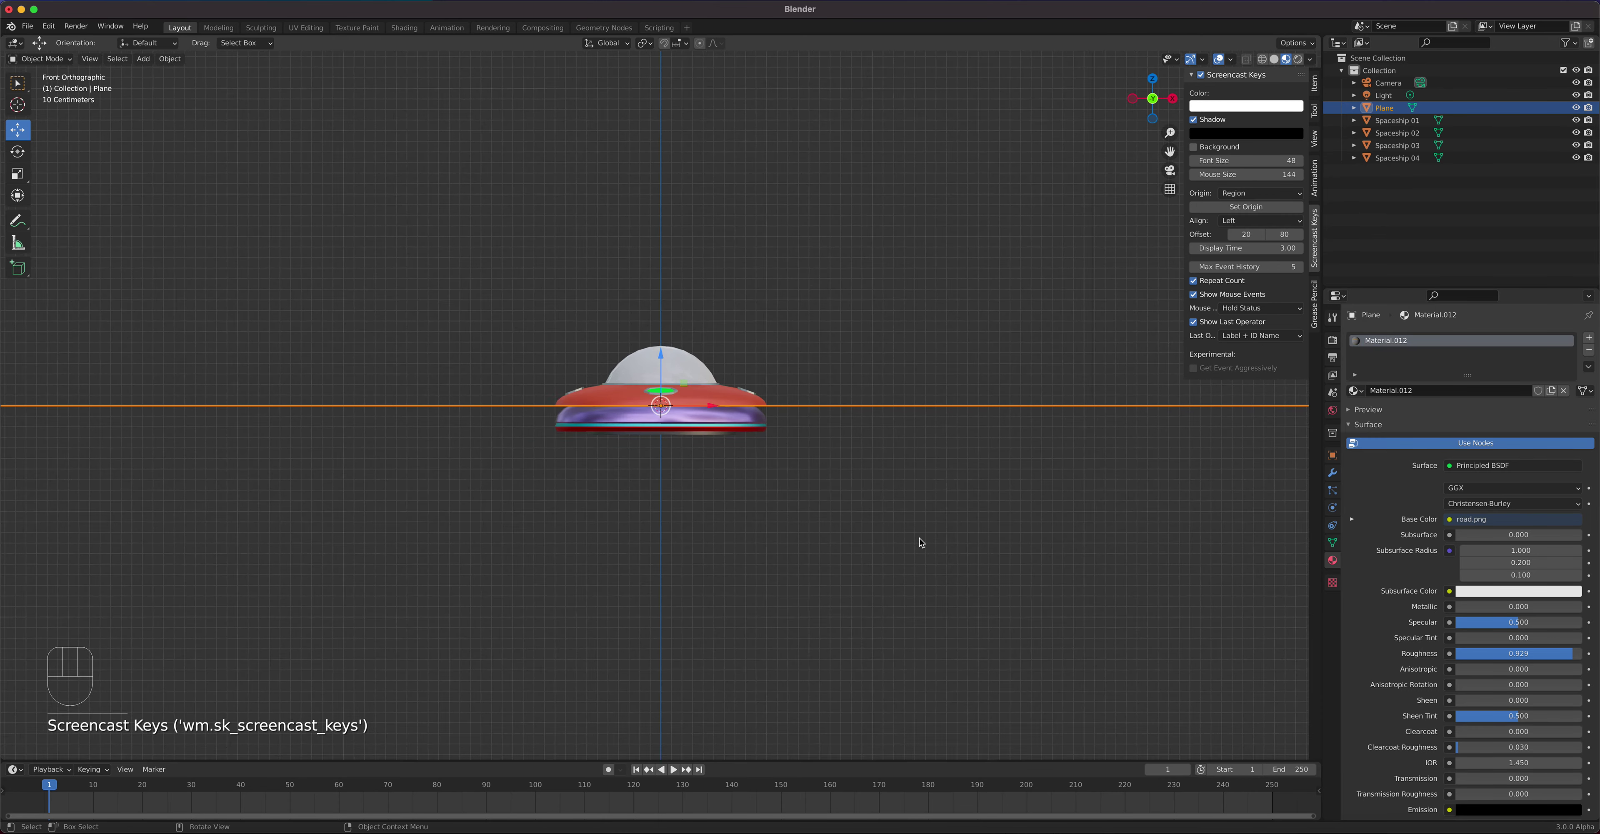
{"action": "scroll", "coordinate": [778, 536], "scroll_direction": "up", "scroll_amount": 2}
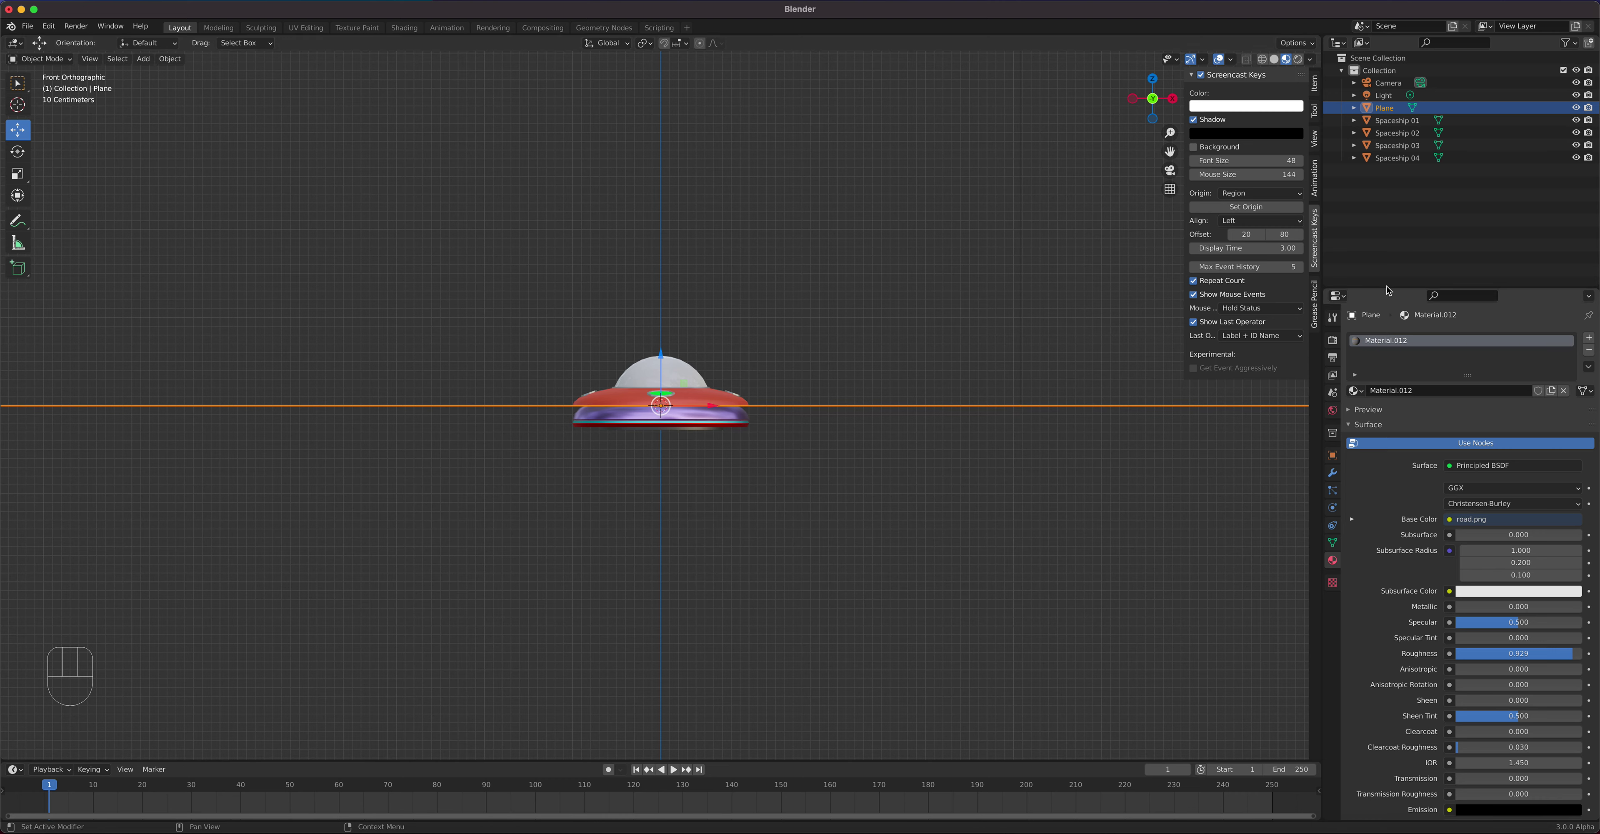
{"action": "left_click", "coordinate": [1399, 120]}
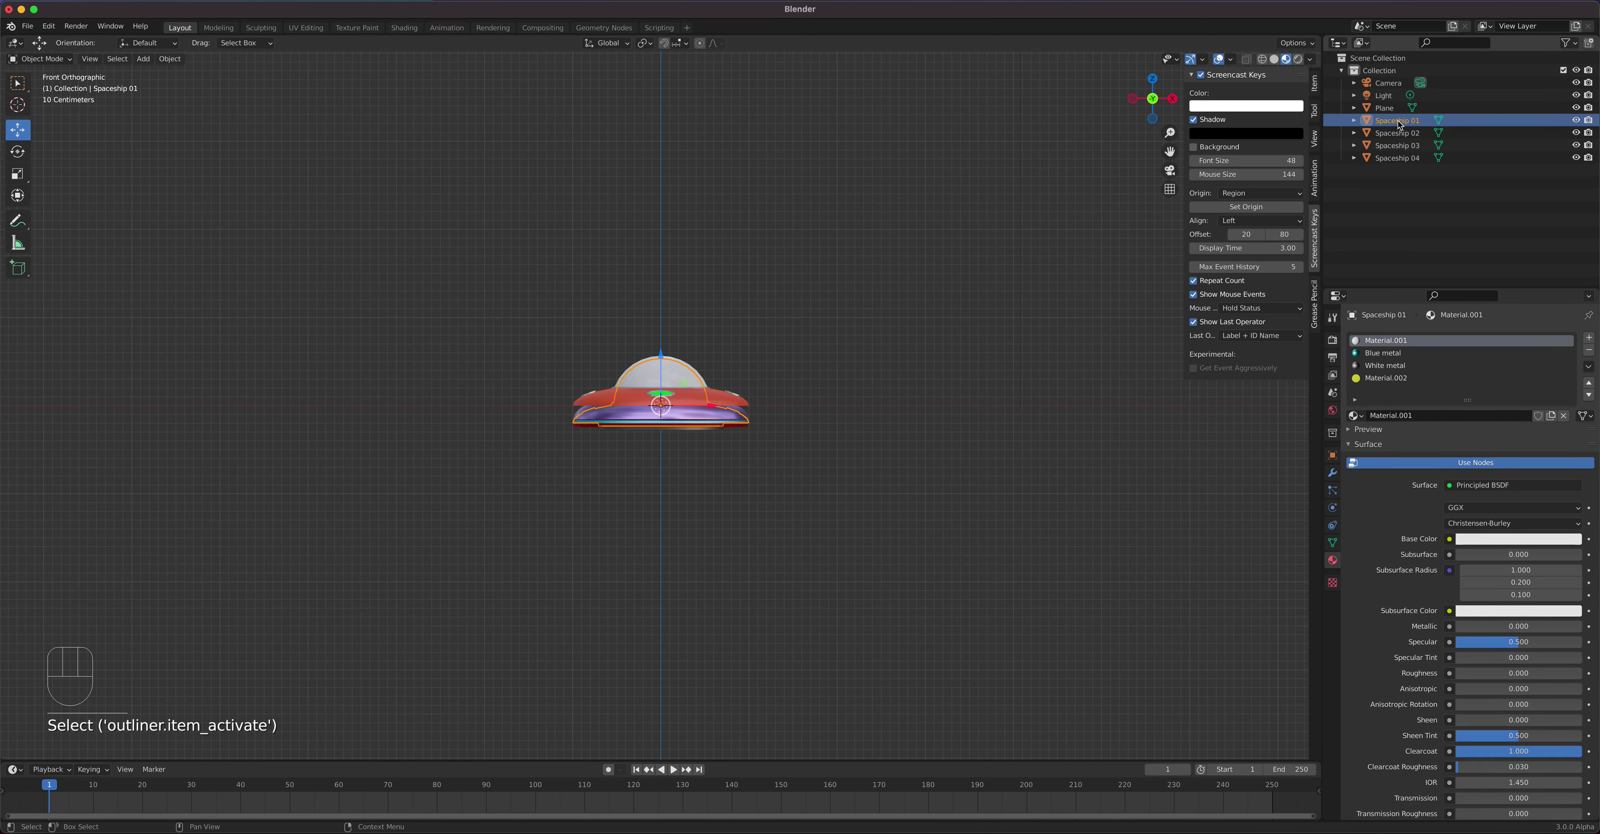
{"action": "left_click_drag", "start_coordinate": [669, 357], "coordinate": [631, 241]}
{"action": "left_click", "coordinate": [1407, 136]}
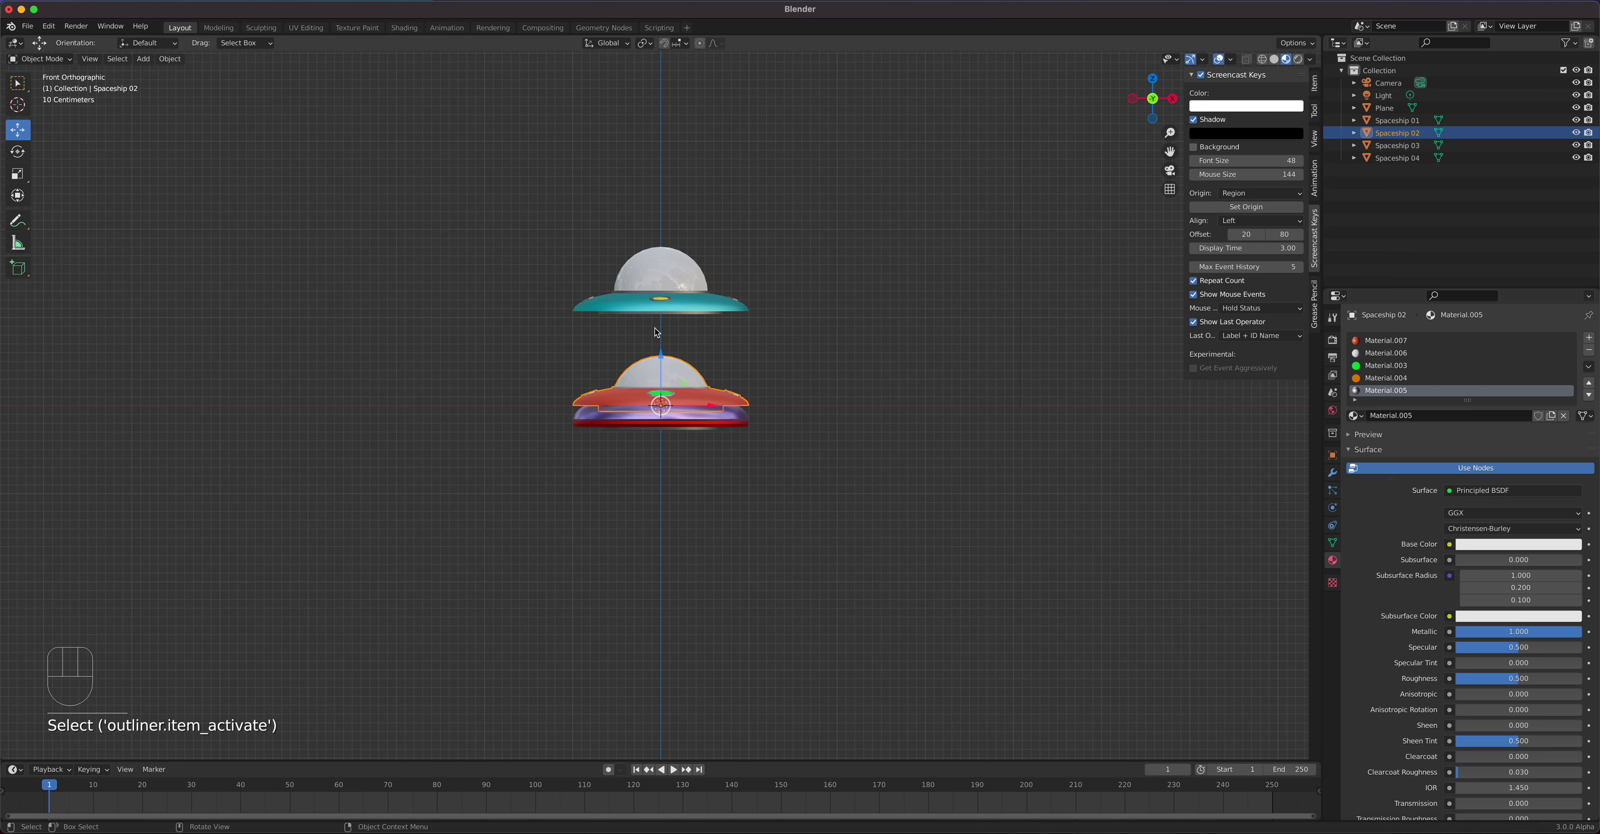
{"action": "left_click_drag", "start_coordinate": [657, 335], "coordinate": [667, 255]}
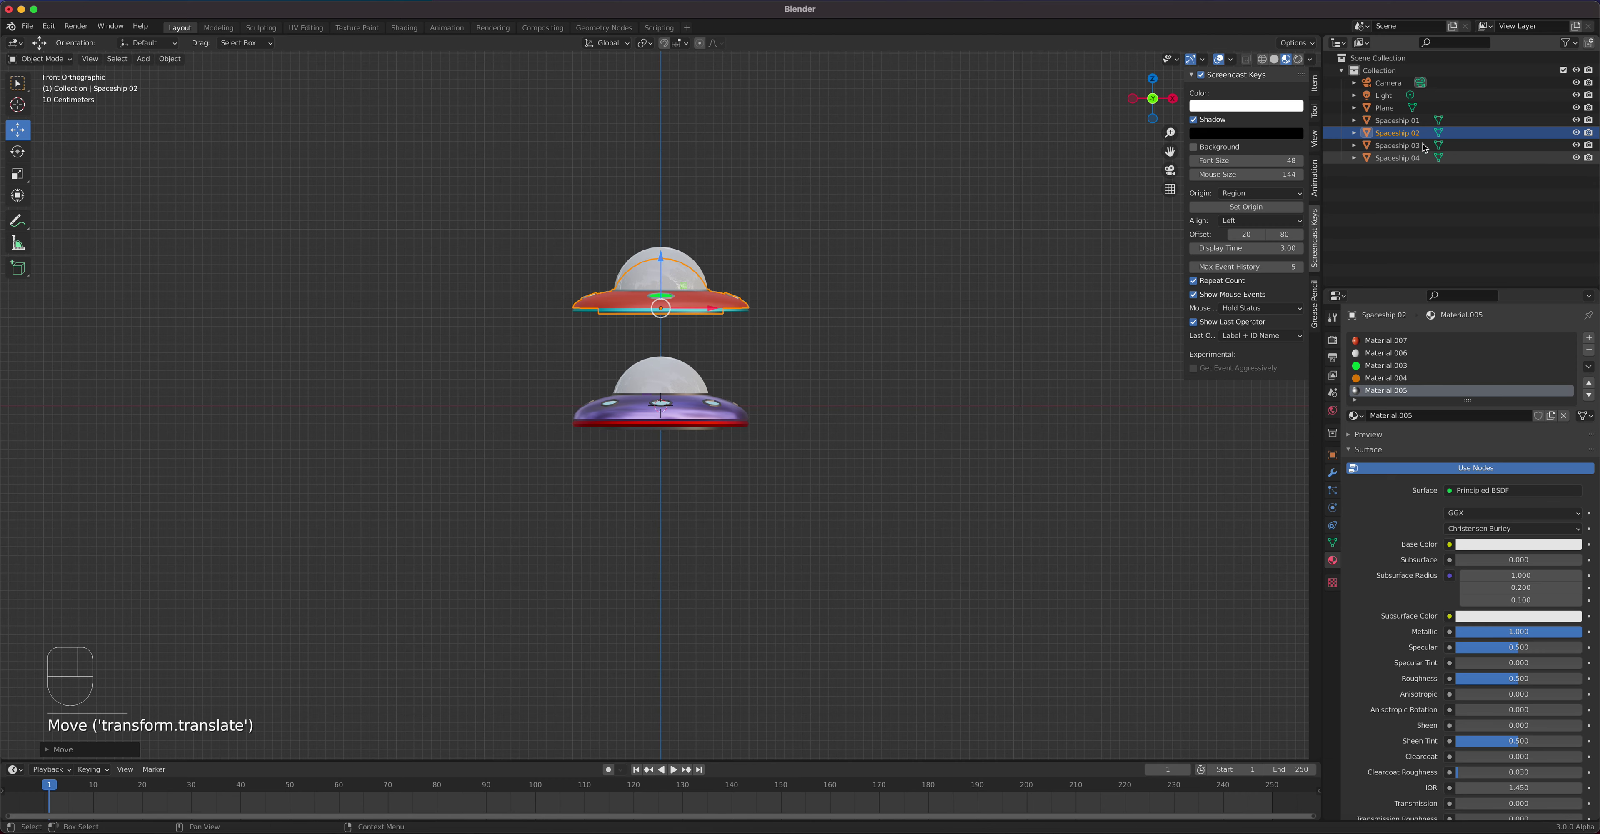
{"action": "left_click", "coordinate": [1397, 146]}
{"action": "left_click_drag", "start_coordinate": [663, 362], "coordinate": [668, 240]}
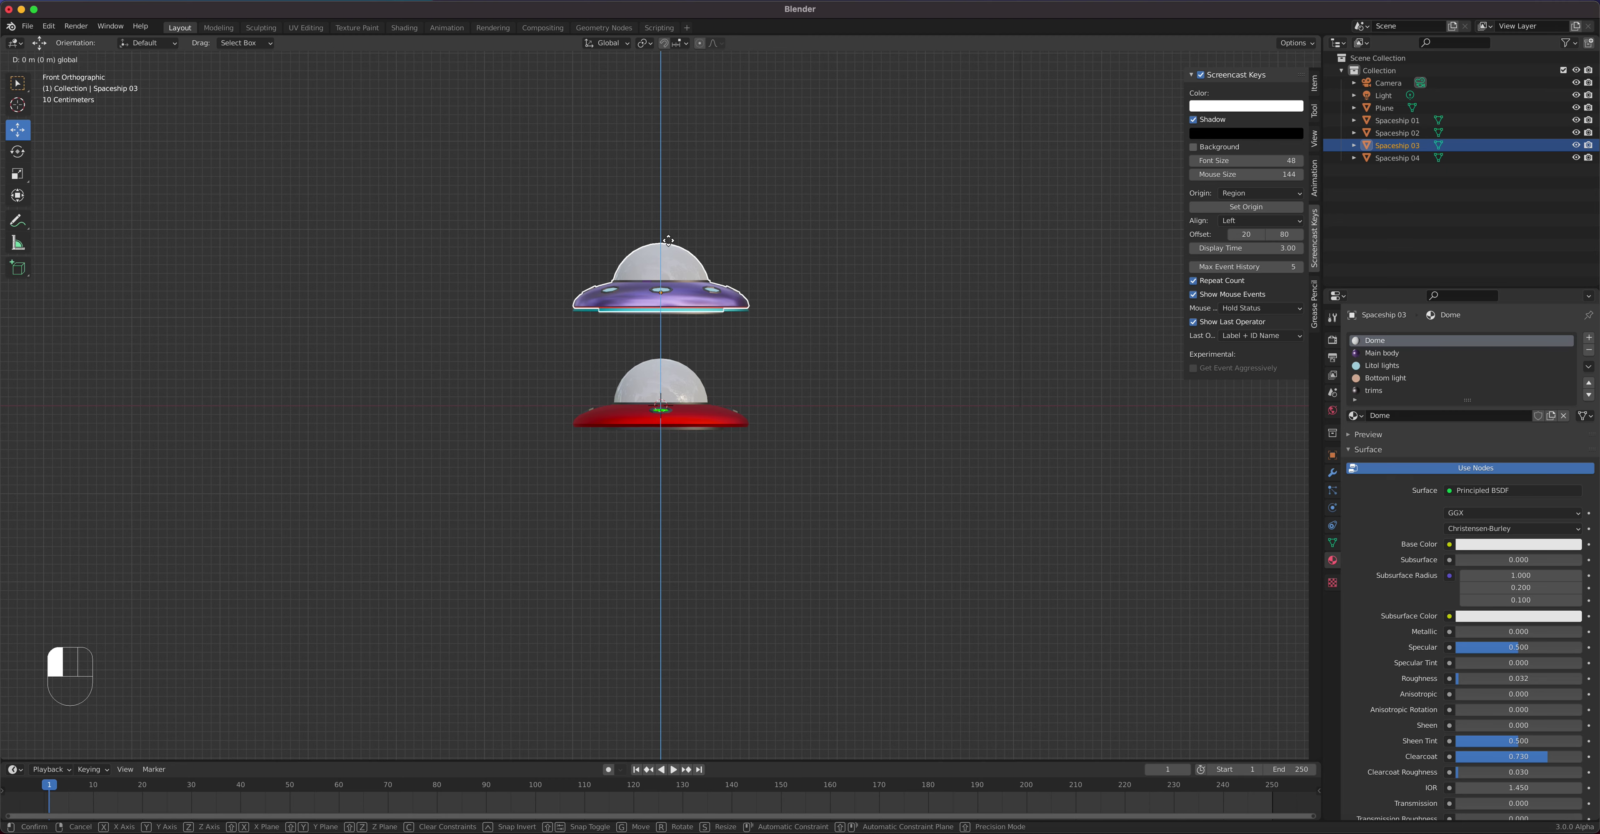
{"action": "left_click", "coordinate": [1397, 157]}
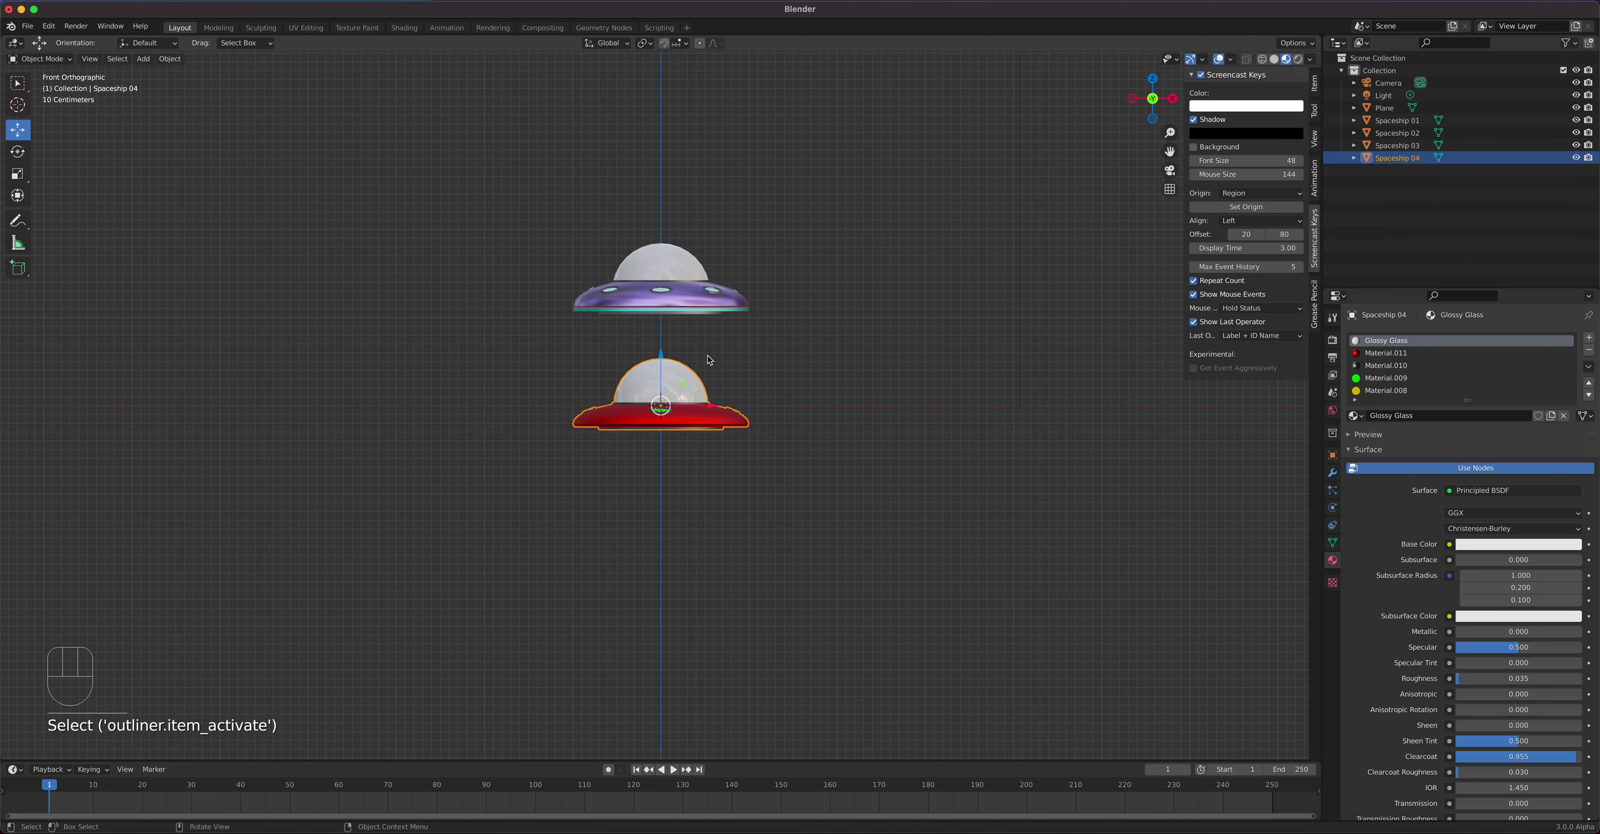
{"action": "left_click_drag", "start_coordinate": [659, 360], "coordinate": [665, 231]}
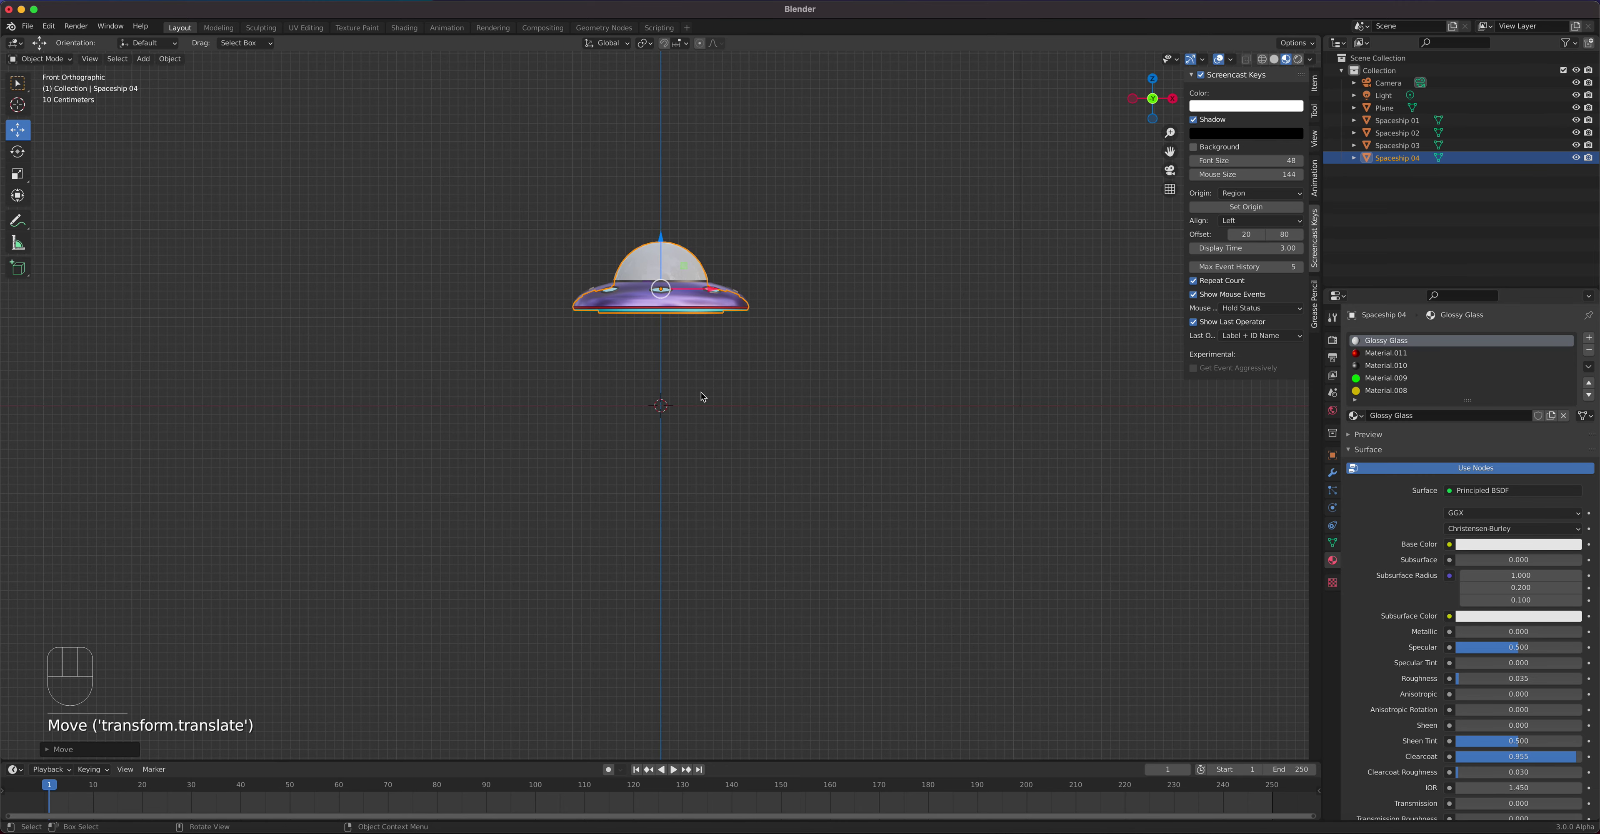
Move Spaceship 04 in the top view by about -13.5 m in X and -7.3 m in Y to the lowest lane's start
{"action": "key", "text": "KP_7"}
{"action": "scroll", "coordinate": [701, 397], "scroll_direction": "down", "scroll_amount": 6}
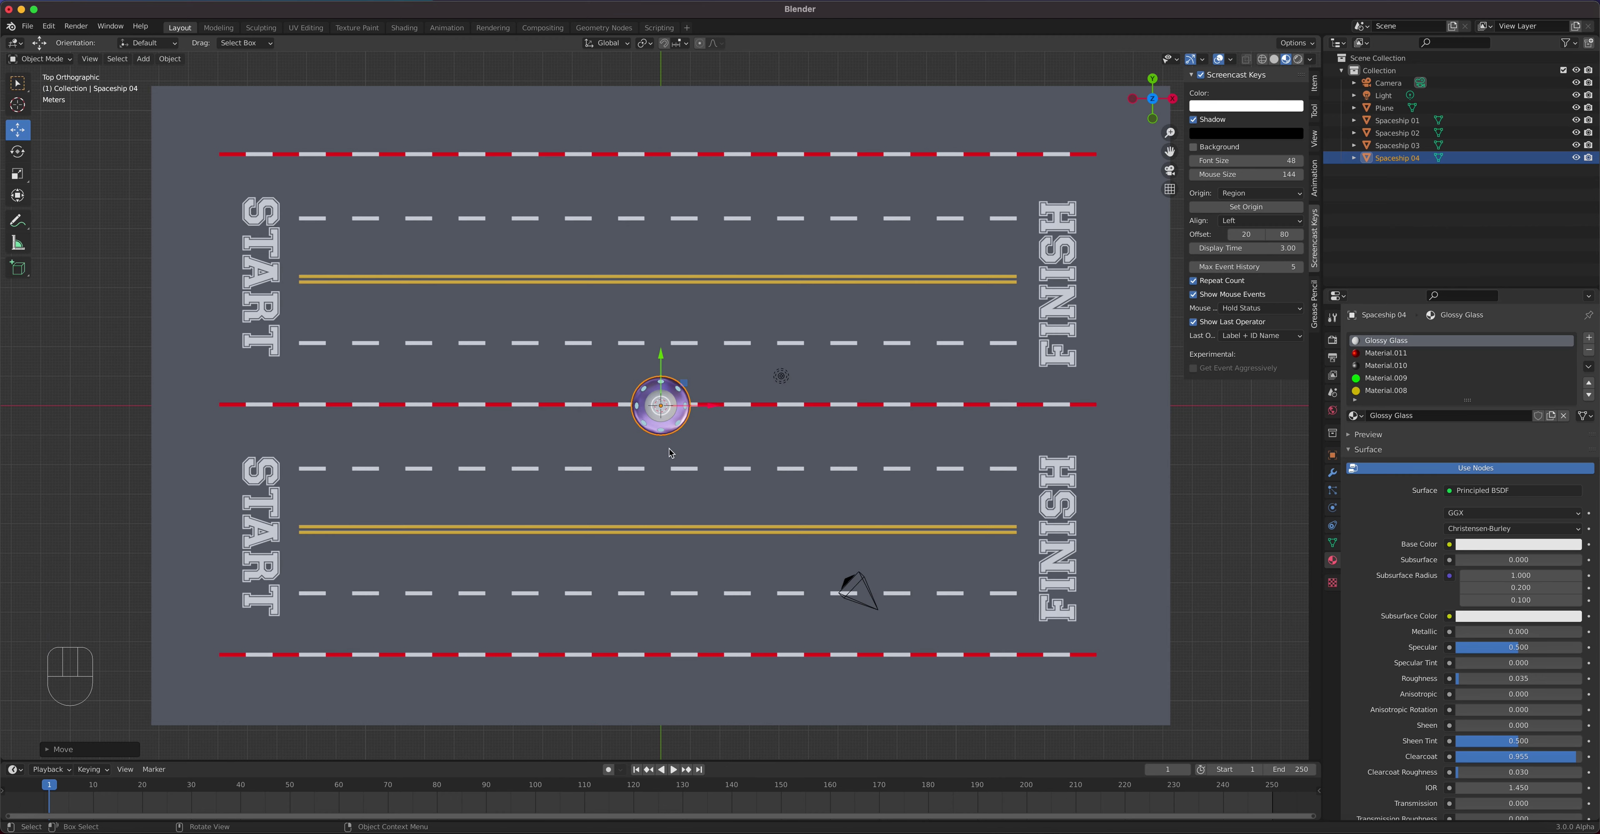
{"action": "key", "text": "g"}
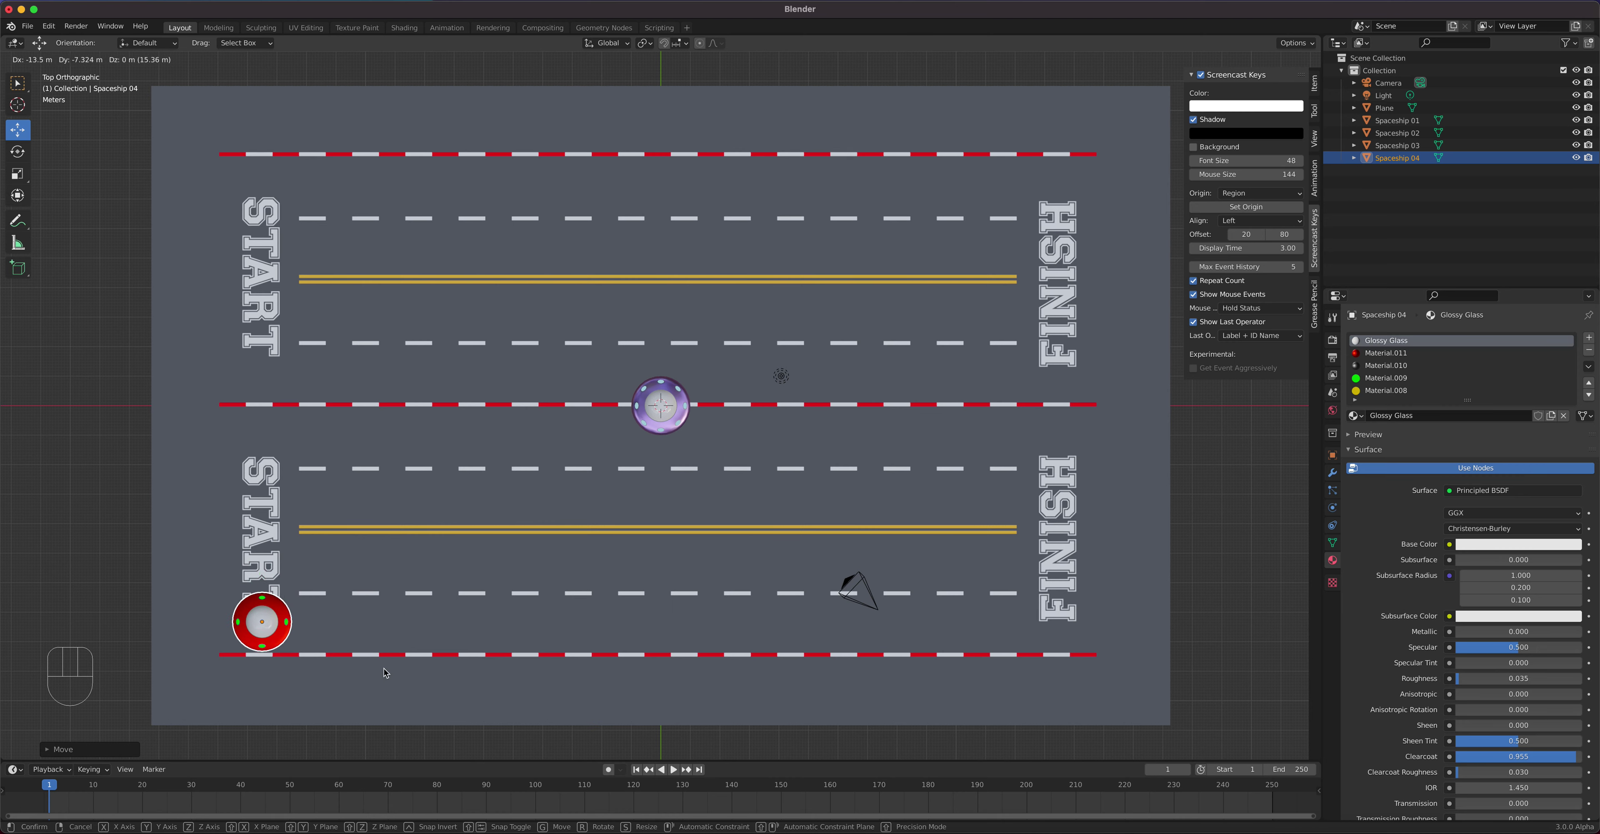
{"action": "left_click", "coordinate": [384, 668]}
Scale the road plane up uniformly to about 40.3 m by 25.3 m
{"action": "left_click", "coordinate": [385, 583]}
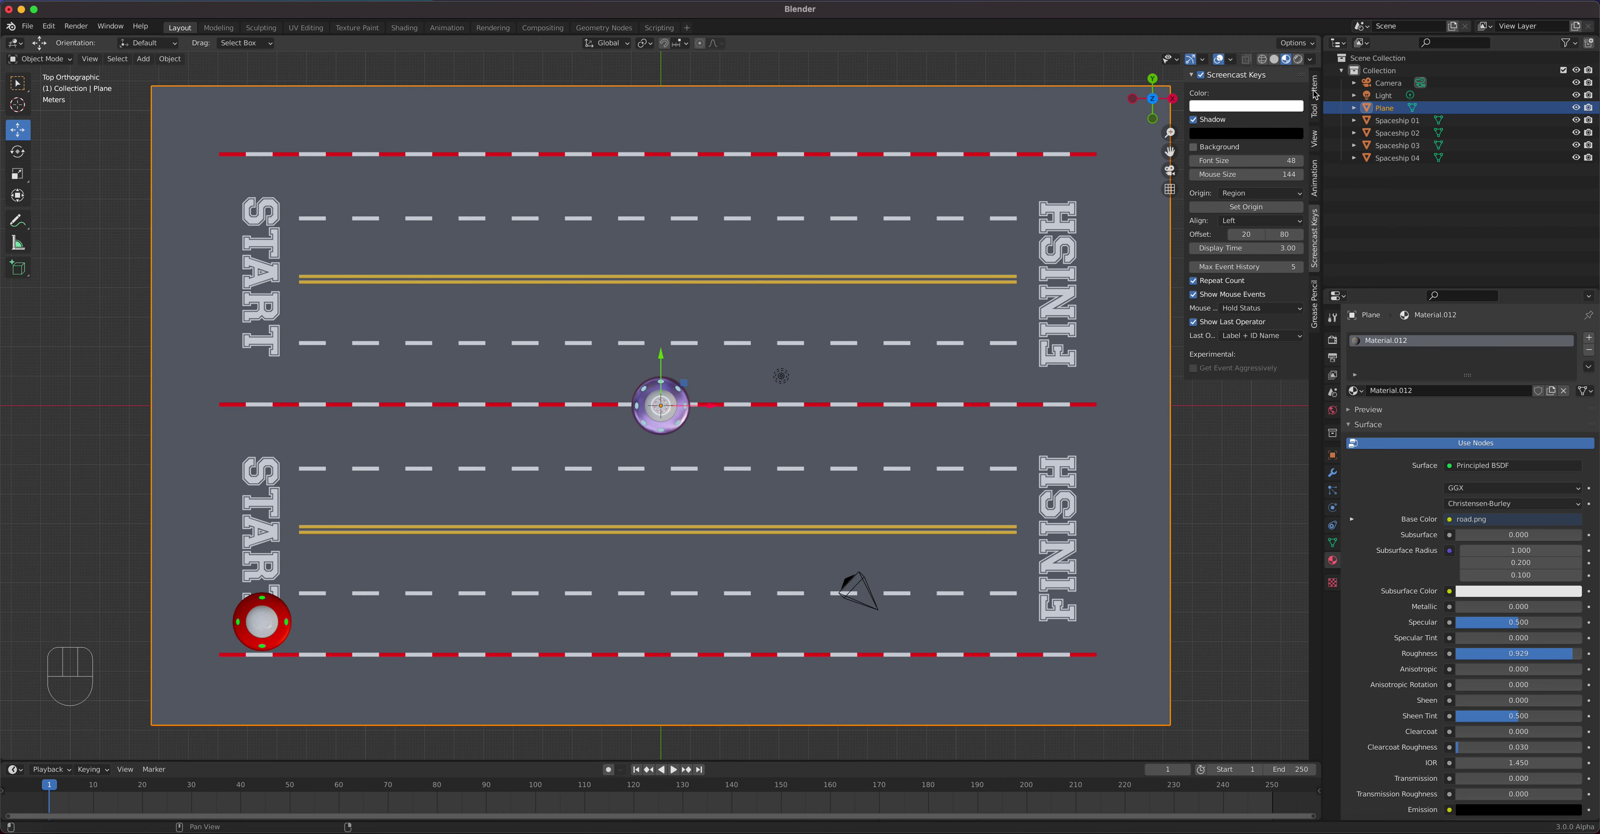
{"action": "left_click", "coordinate": [1315, 93]}
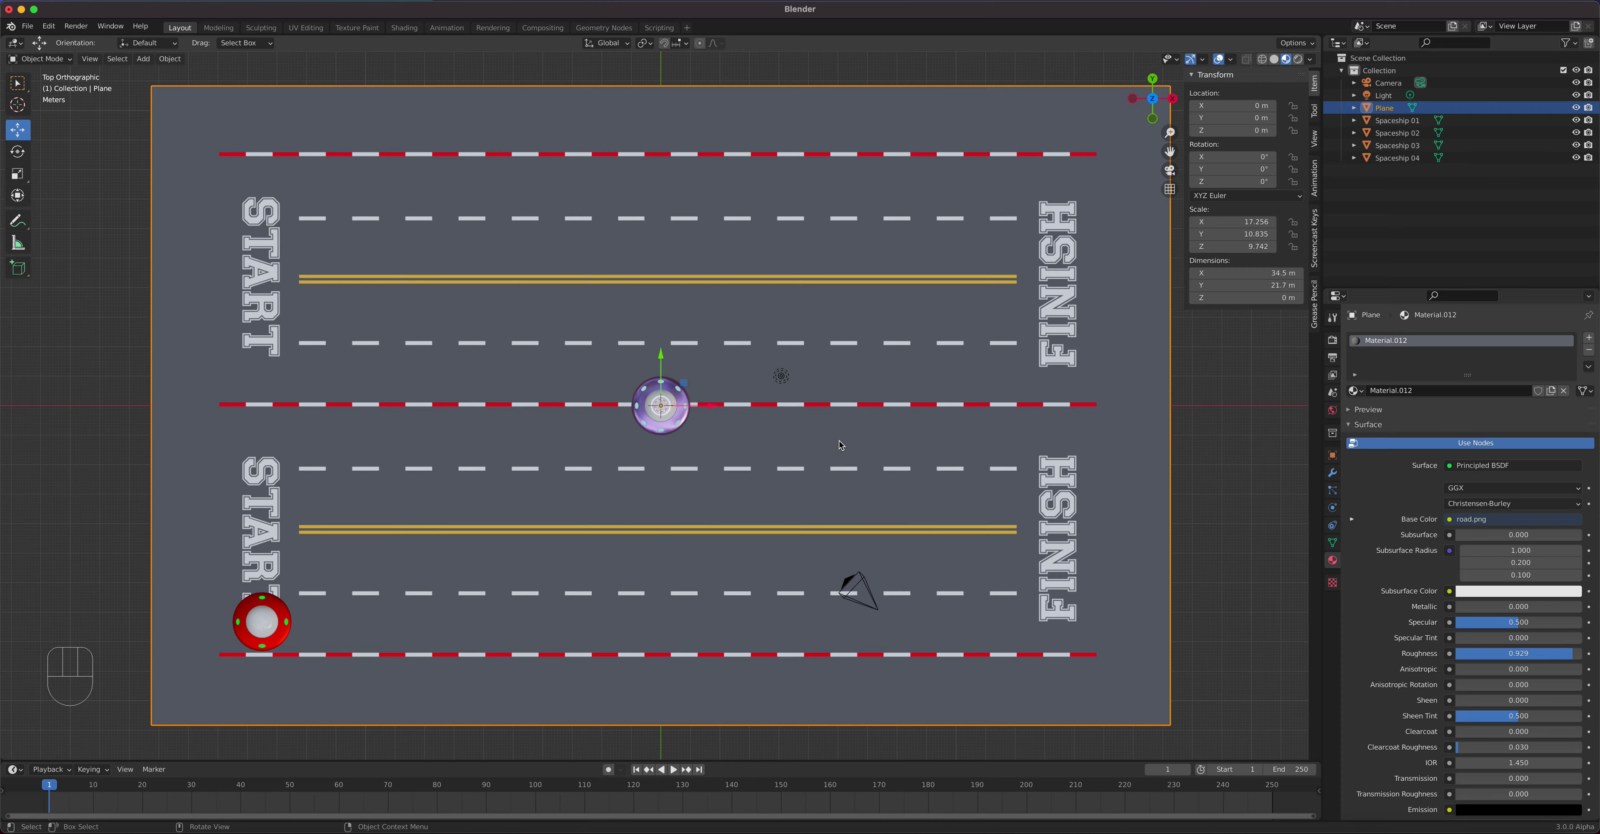
{"action": "key", "text": "s"}
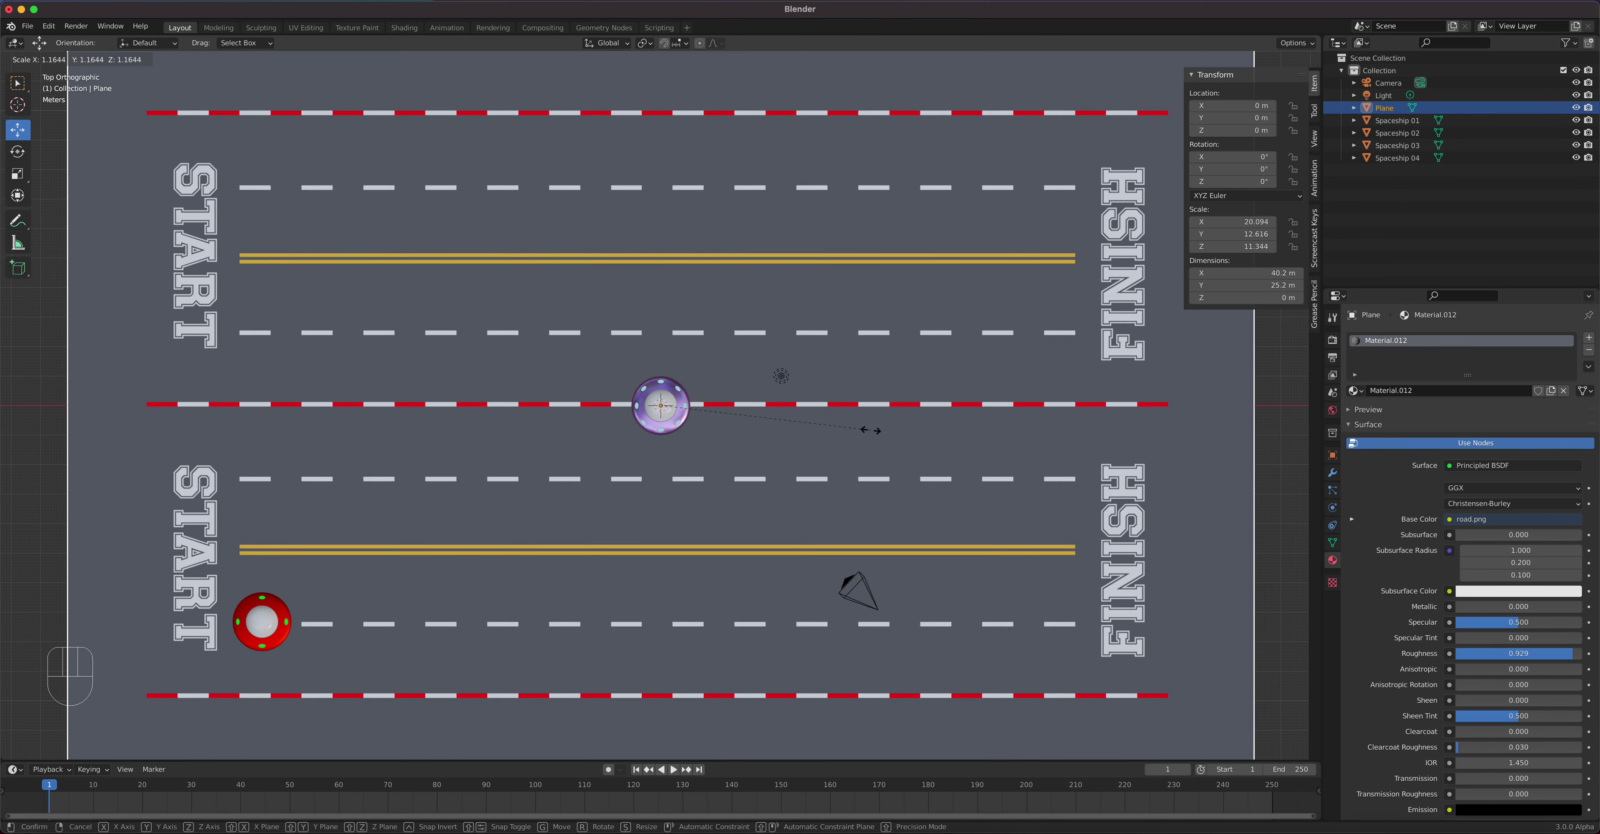
{"action": "left_click", "coordinate": [872, 434]}
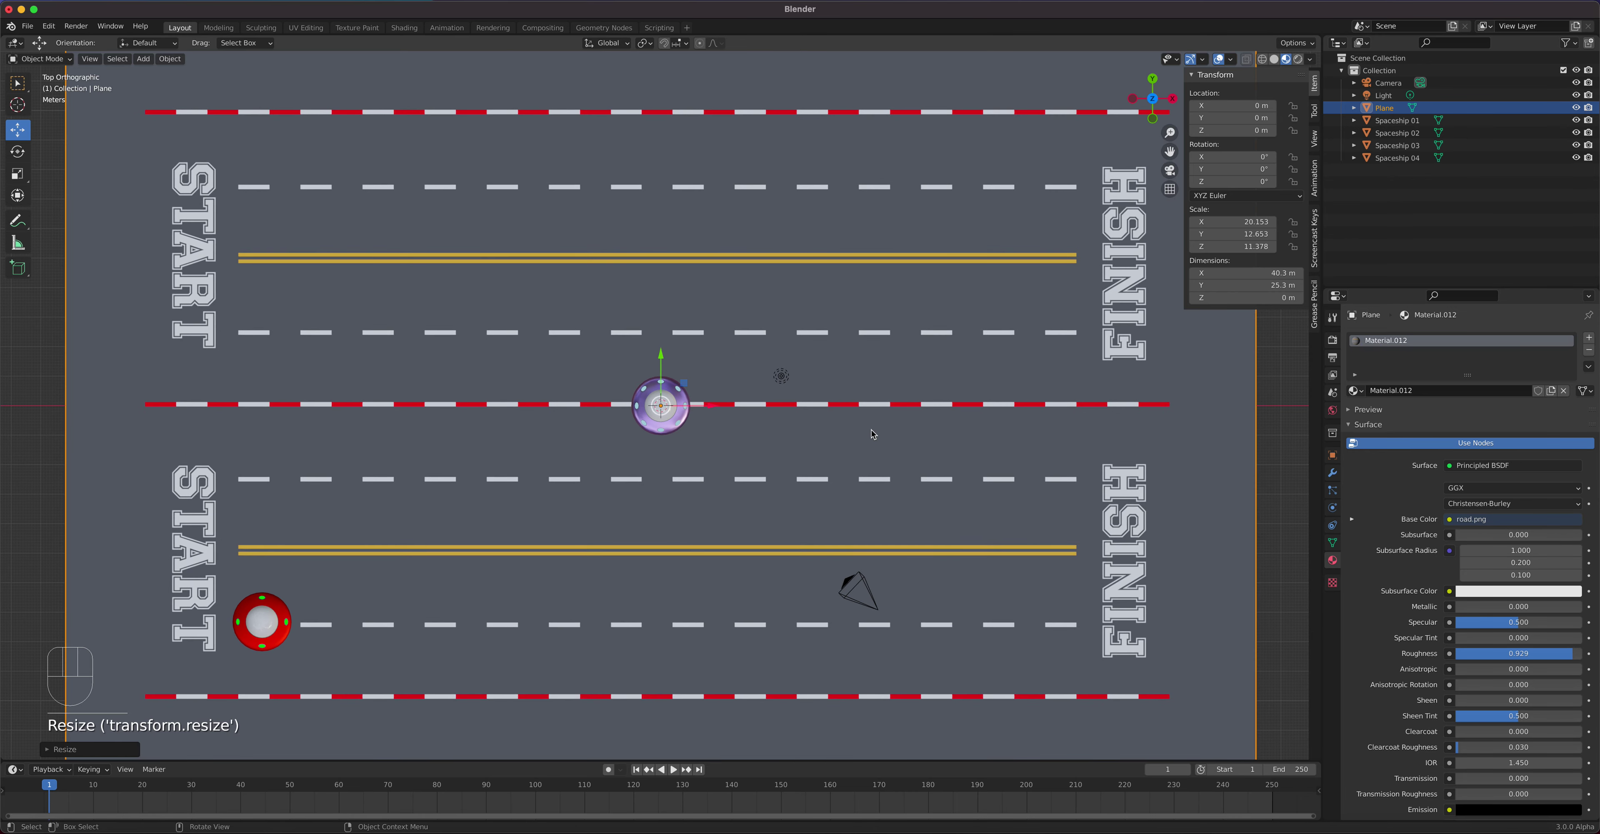
Move Spaceship 04 to about X -16 m, Y -8.7 m and Spaceship 03 to about X -15.7 m, Y -6.3 m on the lower START marking
{"action": "left_click", "coordinate": [274, 633]}
{"action": "key", "text": "g"}
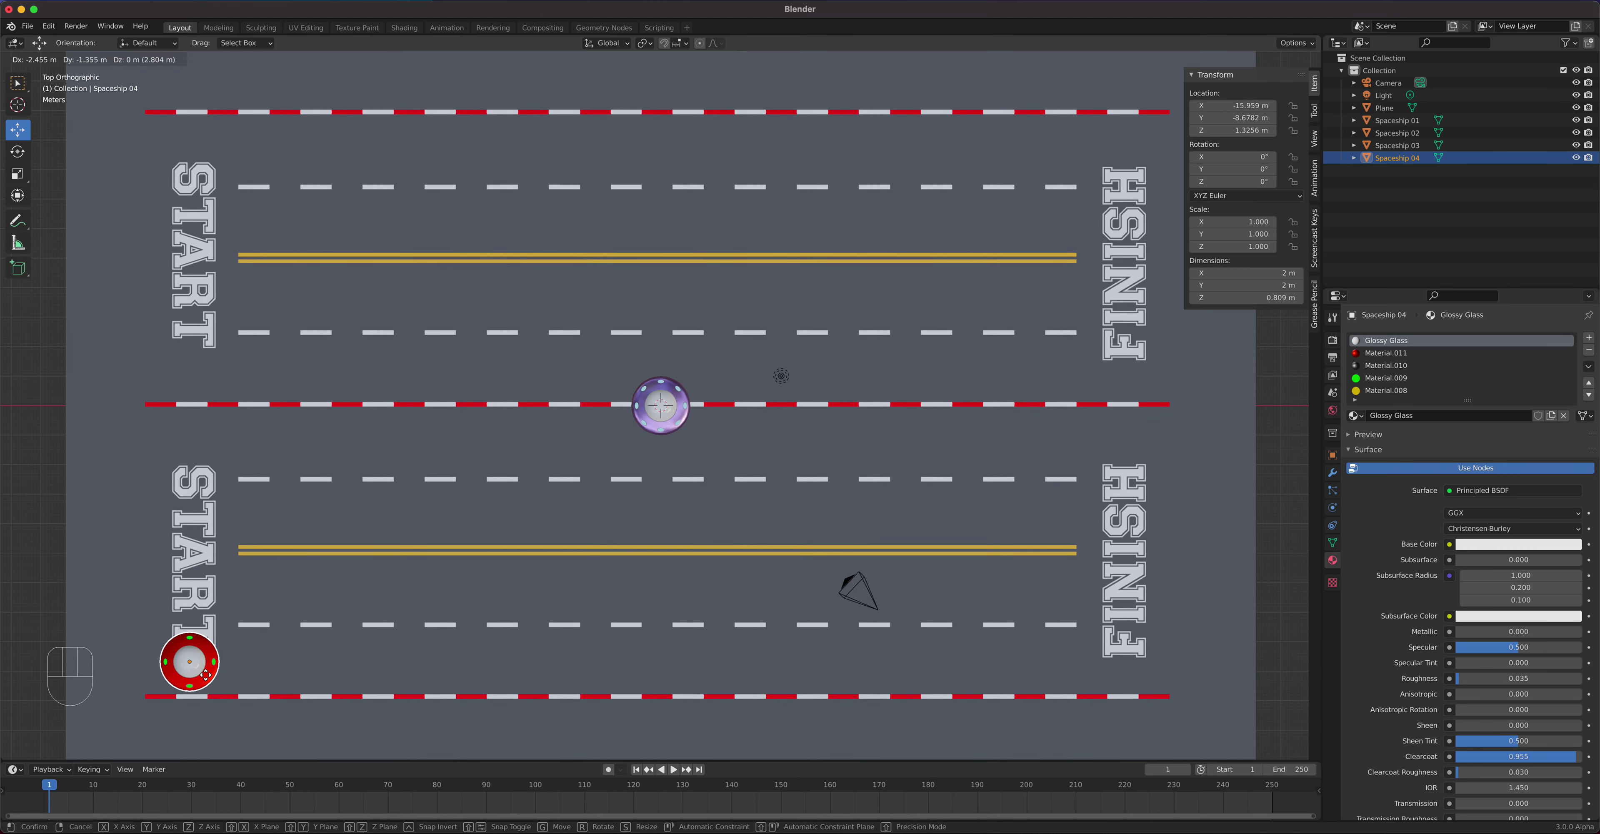
{"action": "left_click", "coordinate": [206, 674]}
{"action": "left_click", "coordinate": [659, 415]}
{"action": "key", "text": "g"}
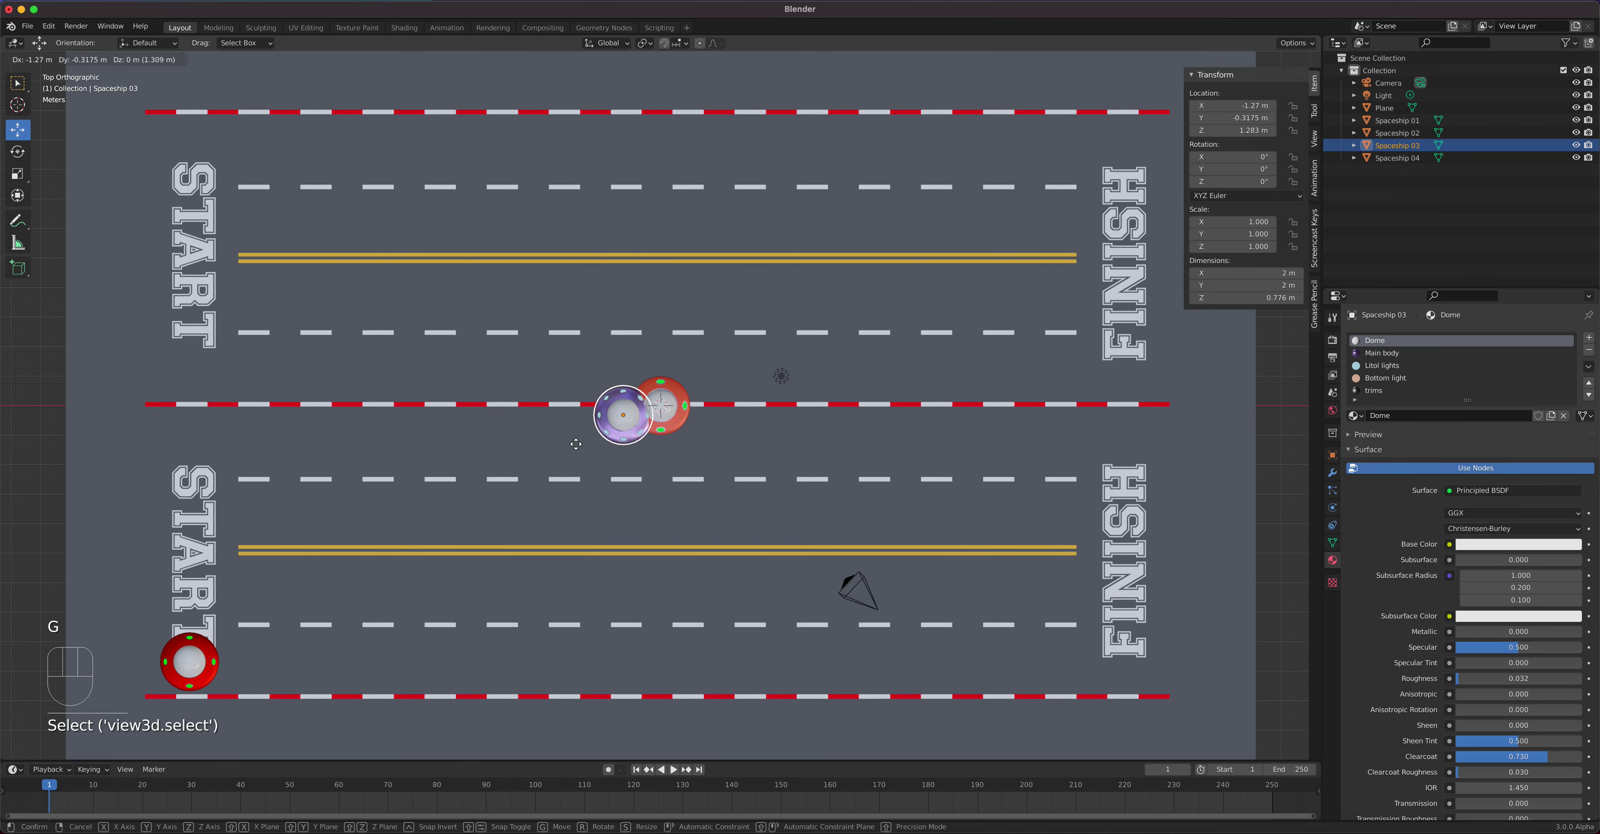
{"action": "left_click", "coordinate": [211, 610]}
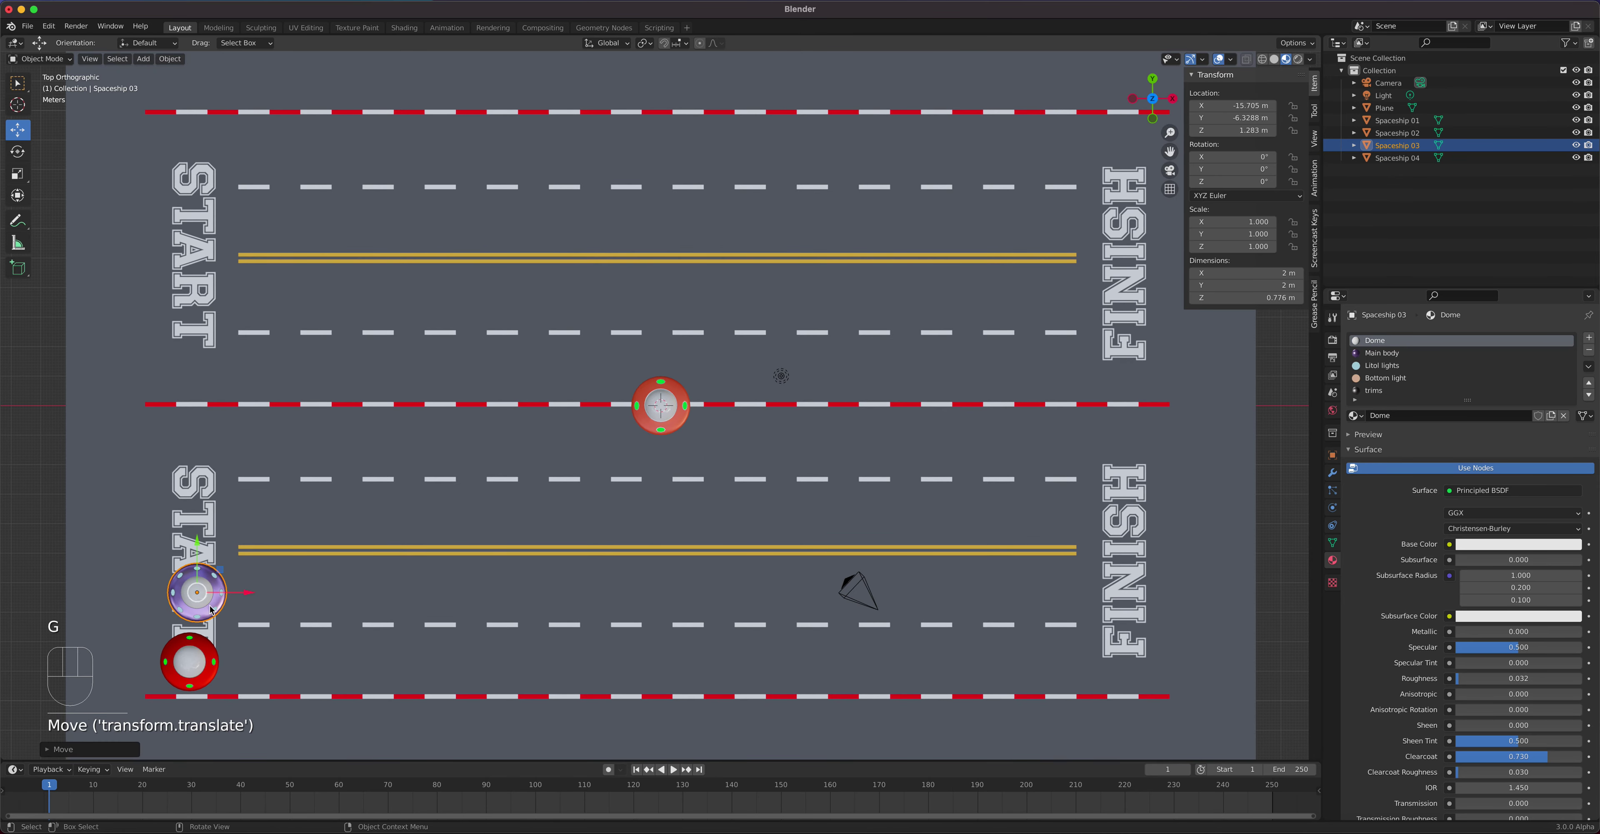
Move Spaceship 01 to about X -15.8 m, Y -3.8 m and Spaceship 02 to about X -15.7 m, Y -1.2 m
{"action": "left_click", "coordinate": [660, 428]}
{"action": "key", "text": "g"}
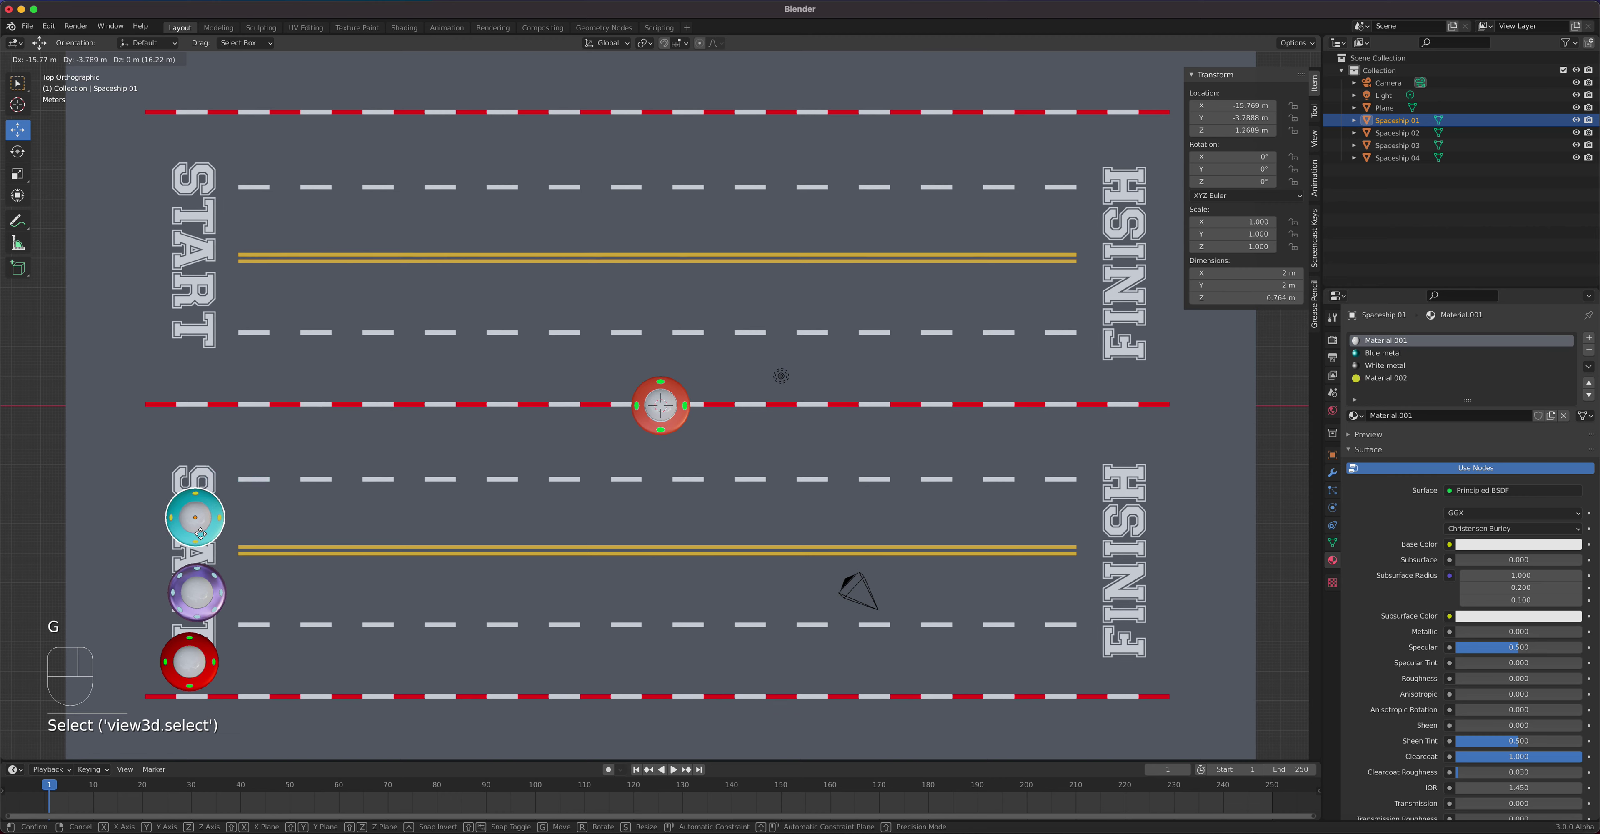
{"action": "left_click", "coordinate": [223, 526]}
{"action": "left_click", "coordinate": [668, 405]}
{"action": "key", "text": "g"}
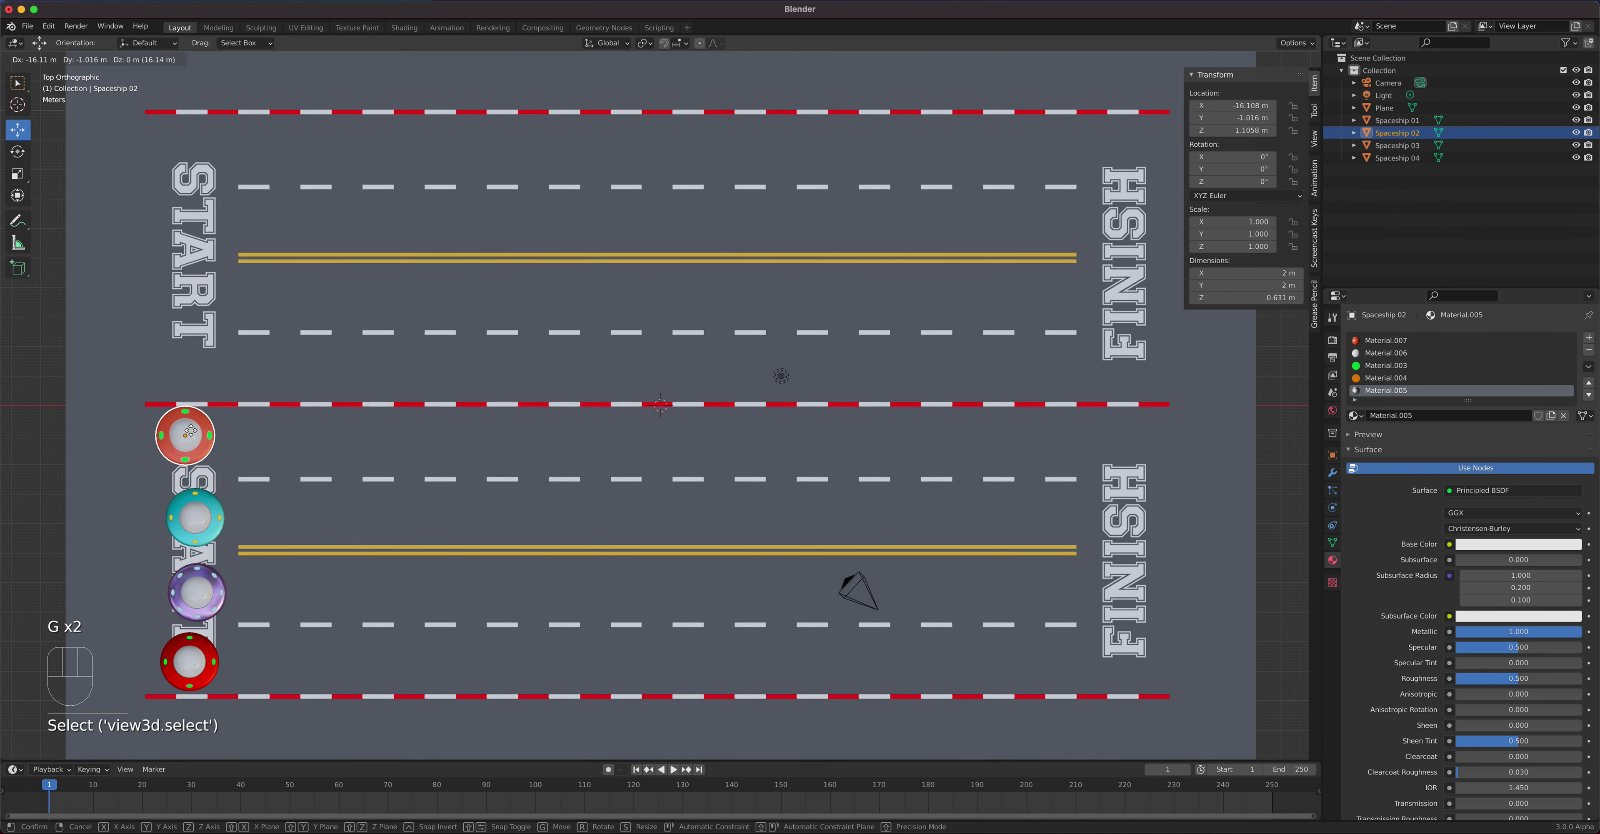
{"action": "left_click", "coordinate": [205, 440]}
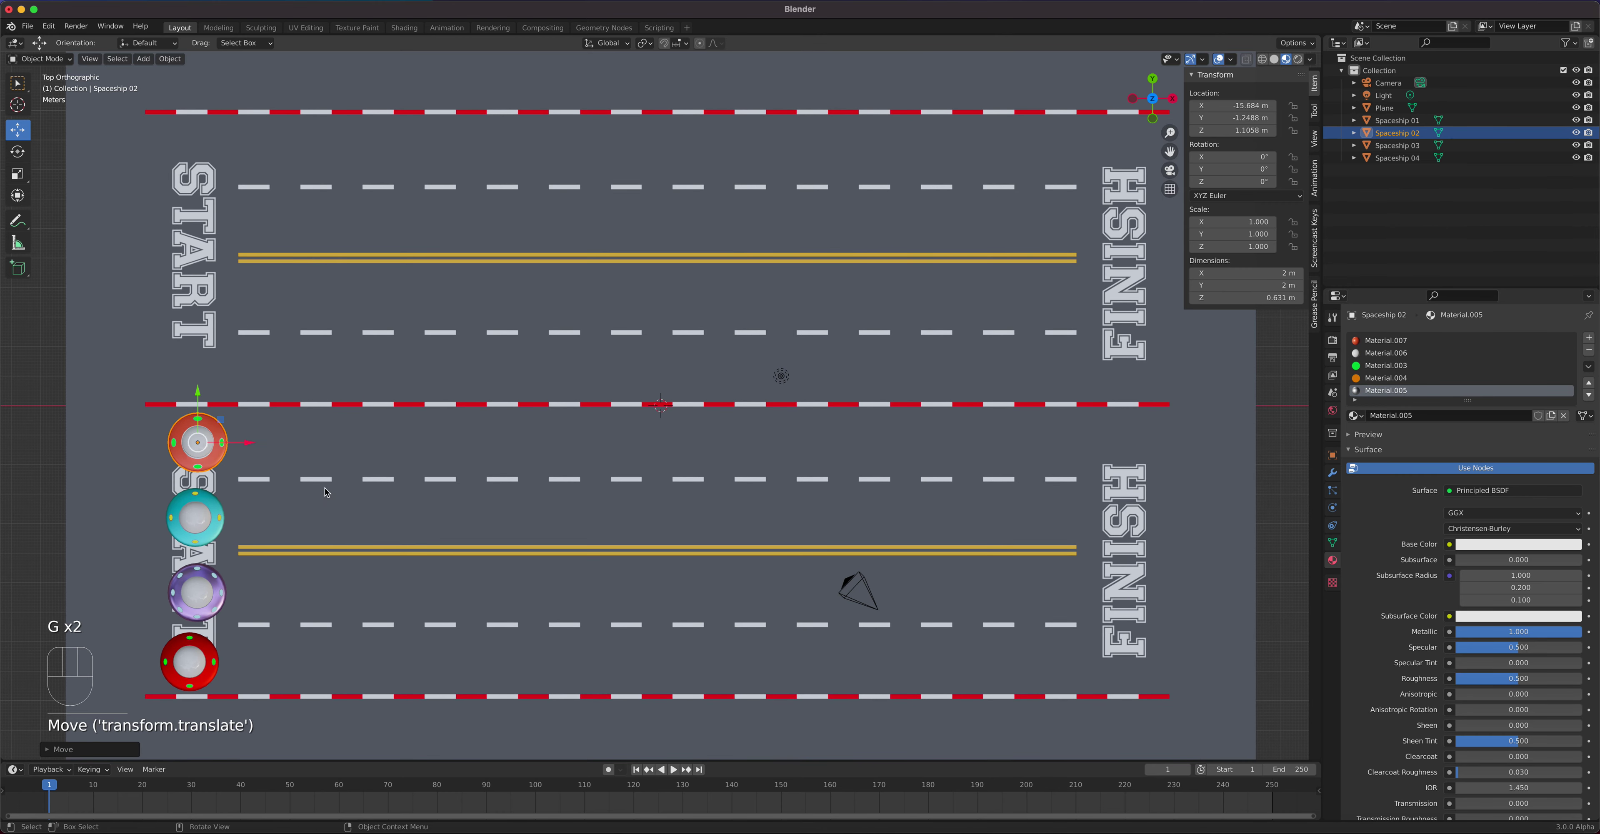
Set the X location of Spaceship 03 to -16 m
{"action": "middle_click_drag", "start_coordinate": [373, 556], "coordinate": [828, 445], "text": "shift"}
{"action": "scroll", "coordinate": [692, 399], "scroll_direction": "up", "scroll_amount": 4}
{"action": "scroll", "coordinate": [693, 404], "scroll_direction": "down", "scroll_amount": 2}
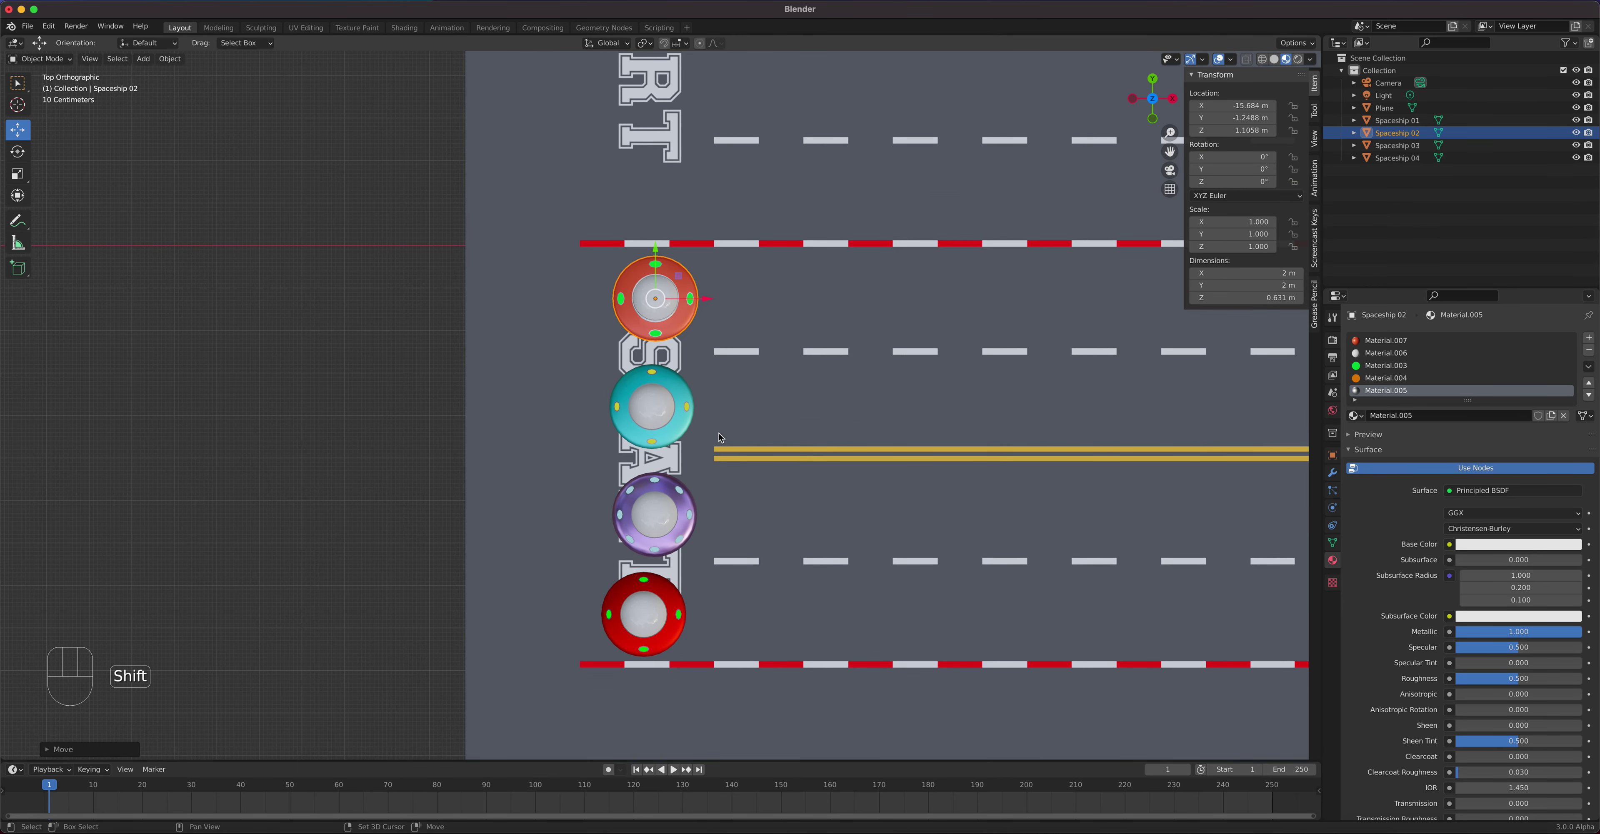
{"action": "middle_click_drag", "start_coordinate": [693, 405], "coordinate": [772, 351], "text": "shift"}
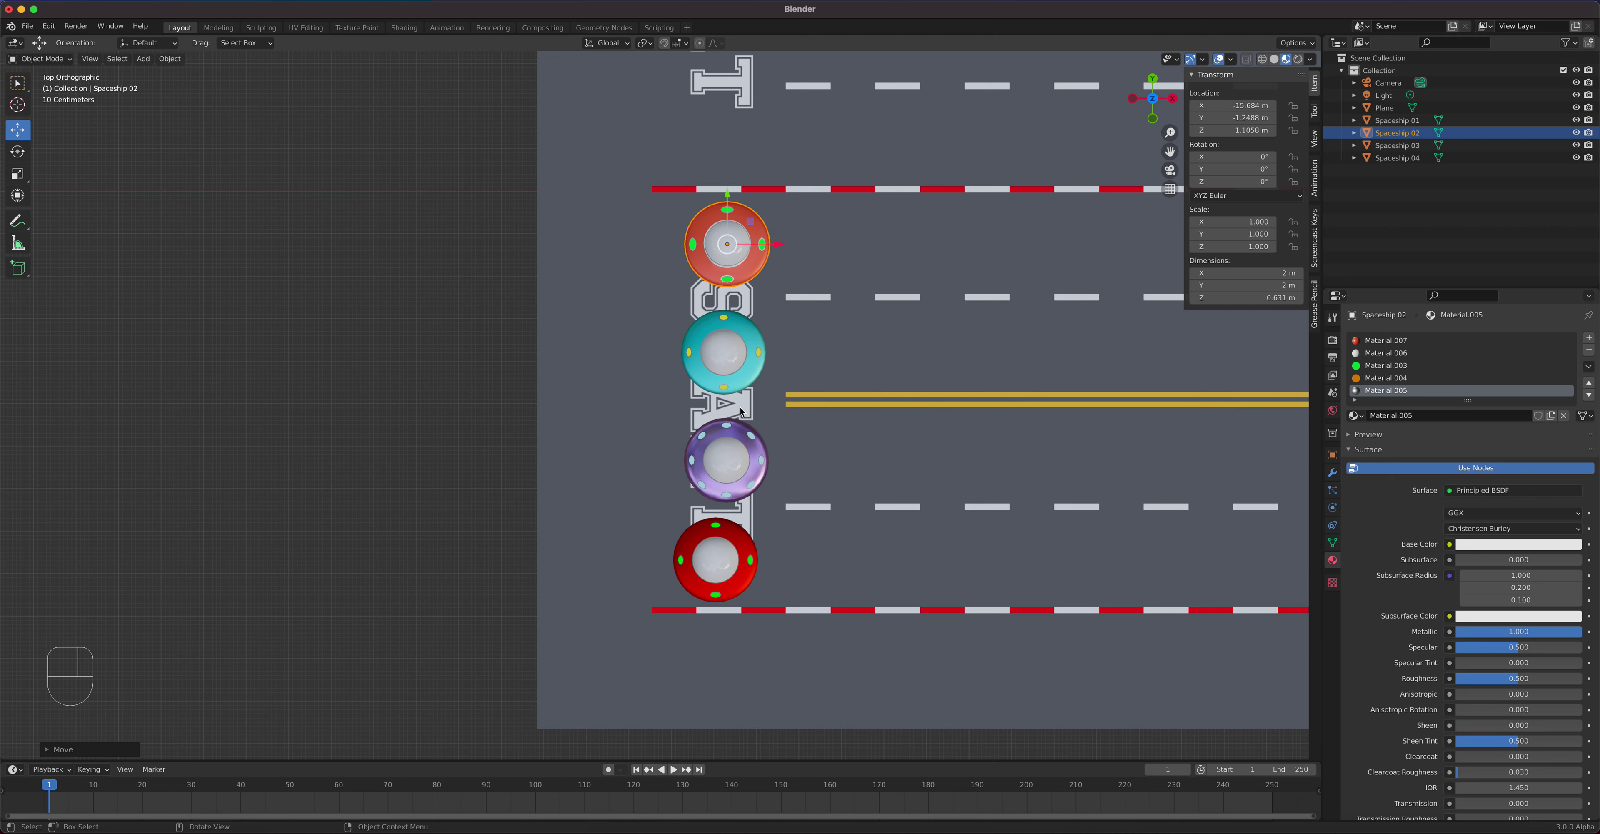
{"action": "left_click", "coordinate": [731, 472]}
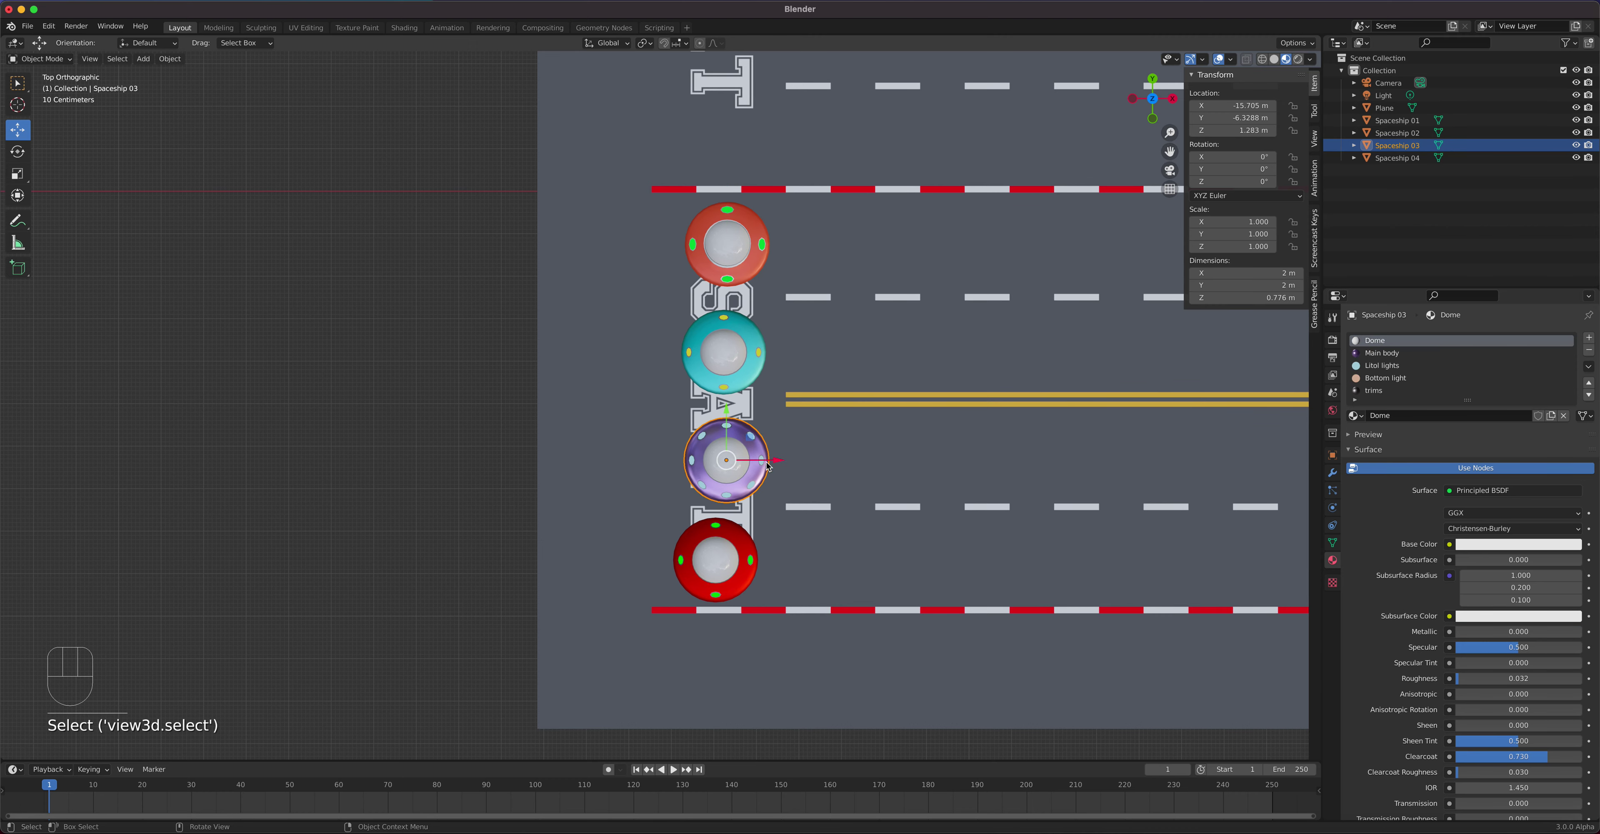
{"action": "left_click_drag", "start_coordinate": [768, 467], "coordinate": [713, 491]}
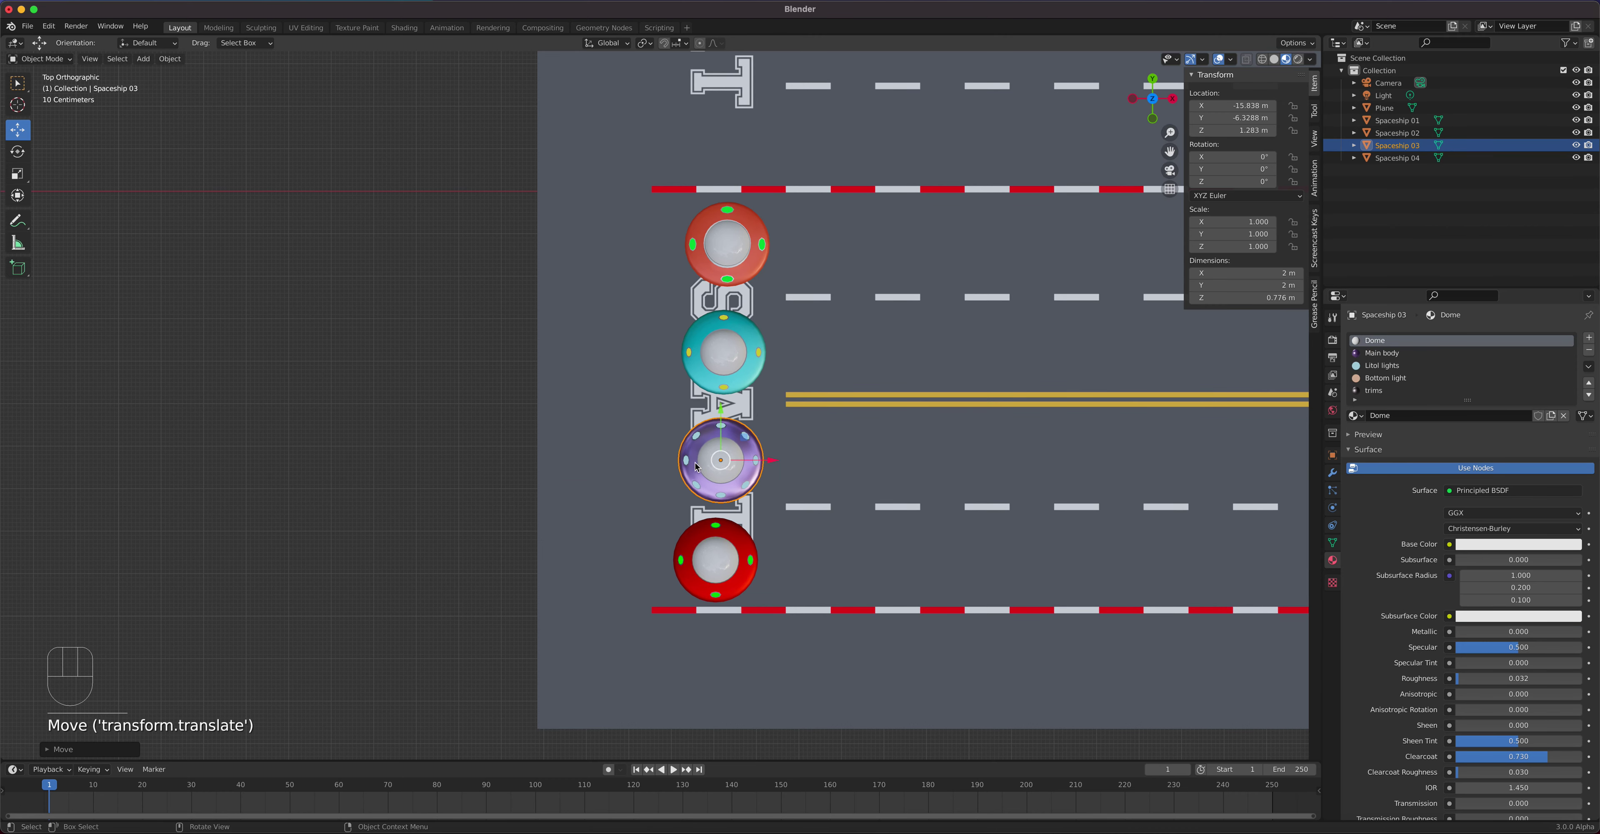
{"action": "double_click", "coordinate": [1235, 106]}
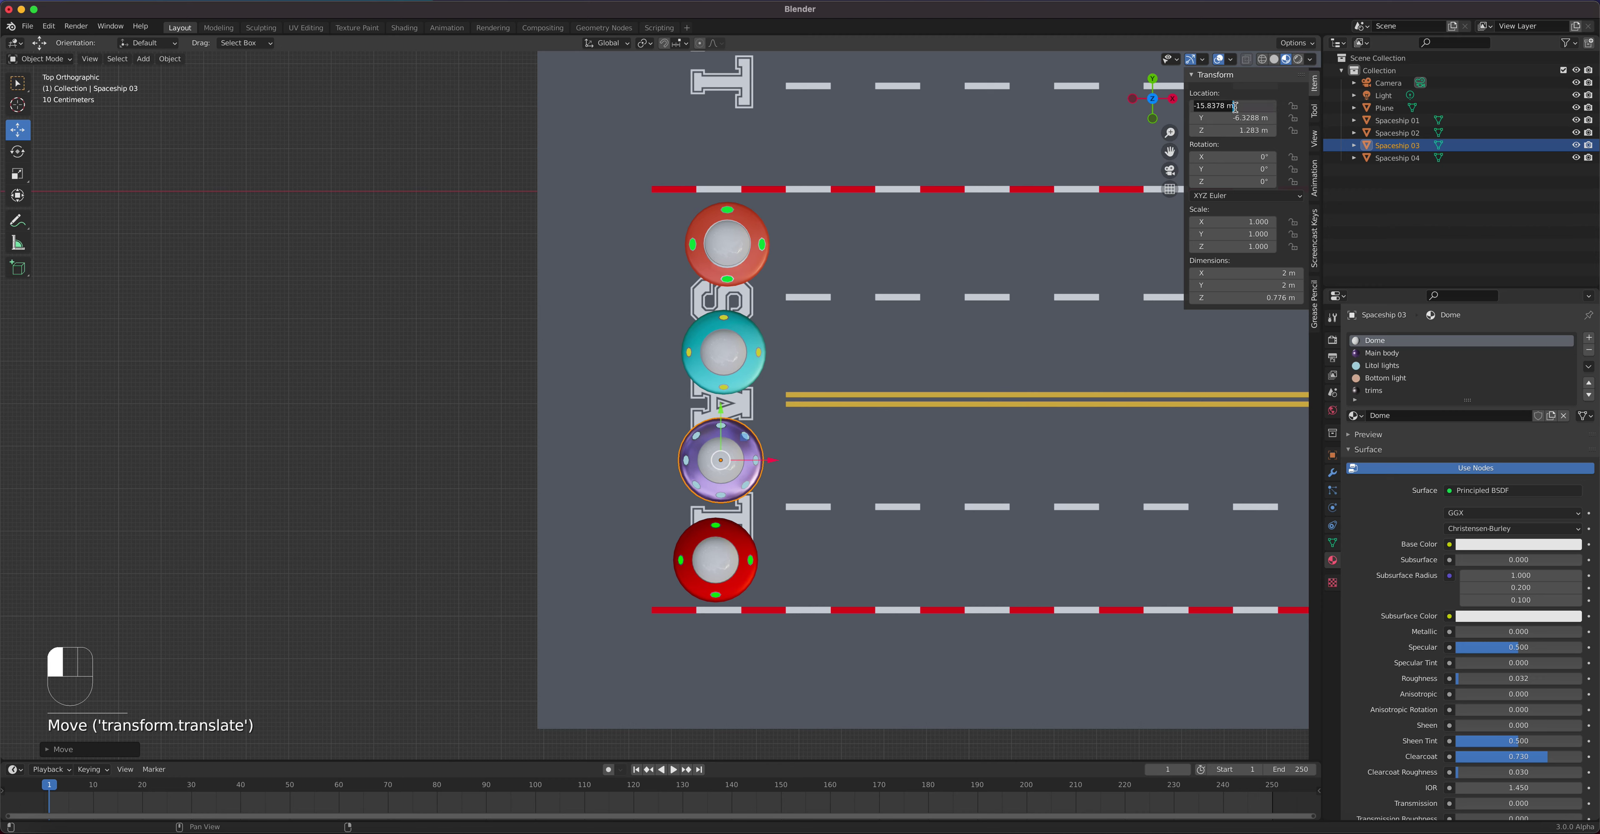
{"action": "key", "text": "BackSpace"}
{"action": "key", "text": "Return"}
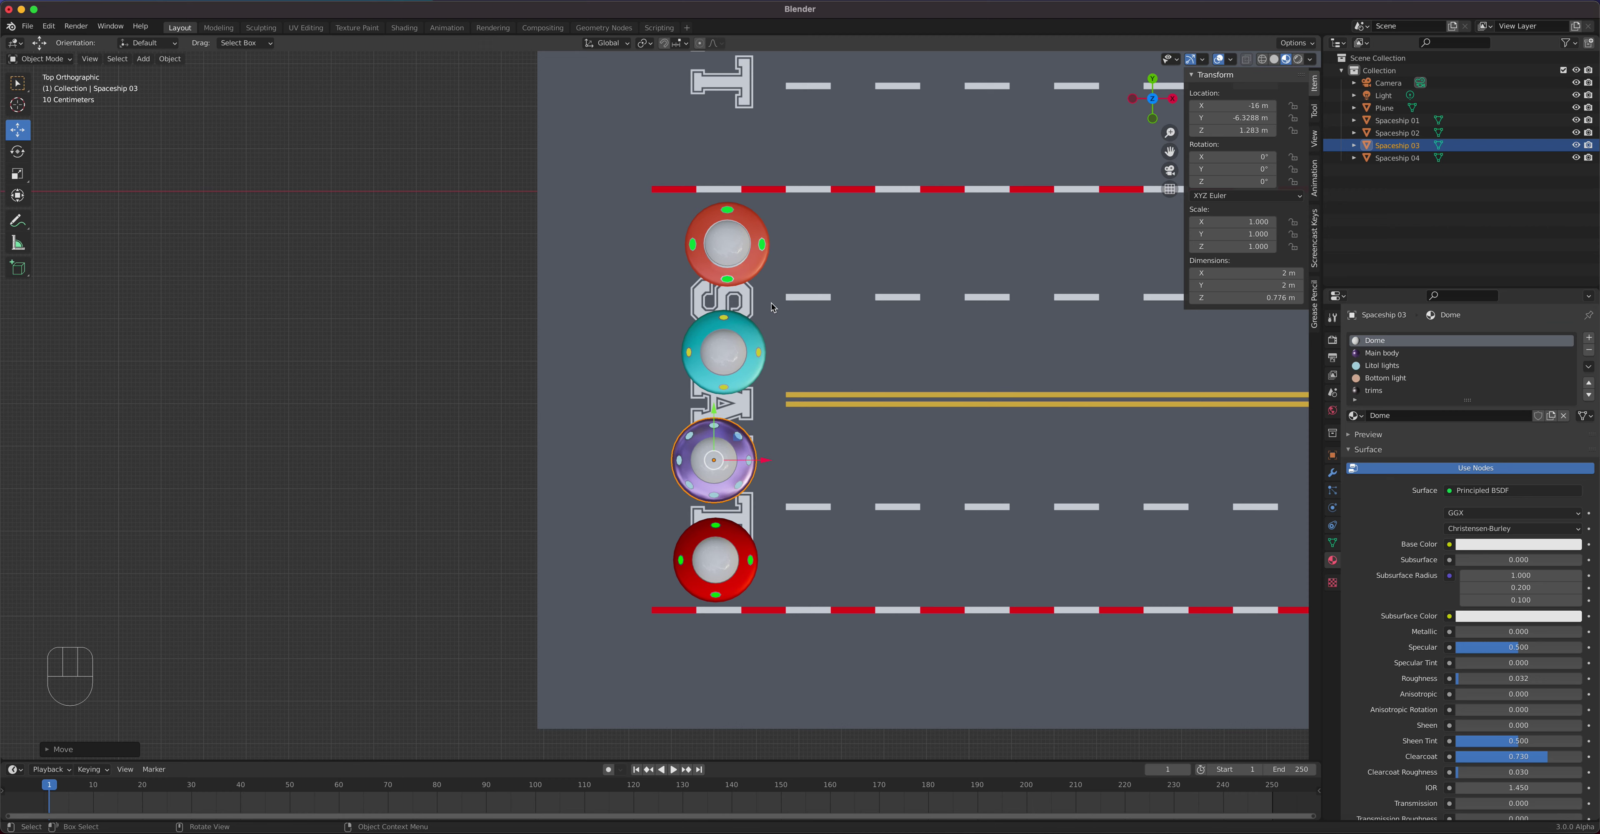
Set the X location of Spaceship 02 and of Spaceship 01 to -16 m
{"action": "left_click", "coordinate": [759, 266]}
{"action": "left_click", "coordinate": [1236, 107]}
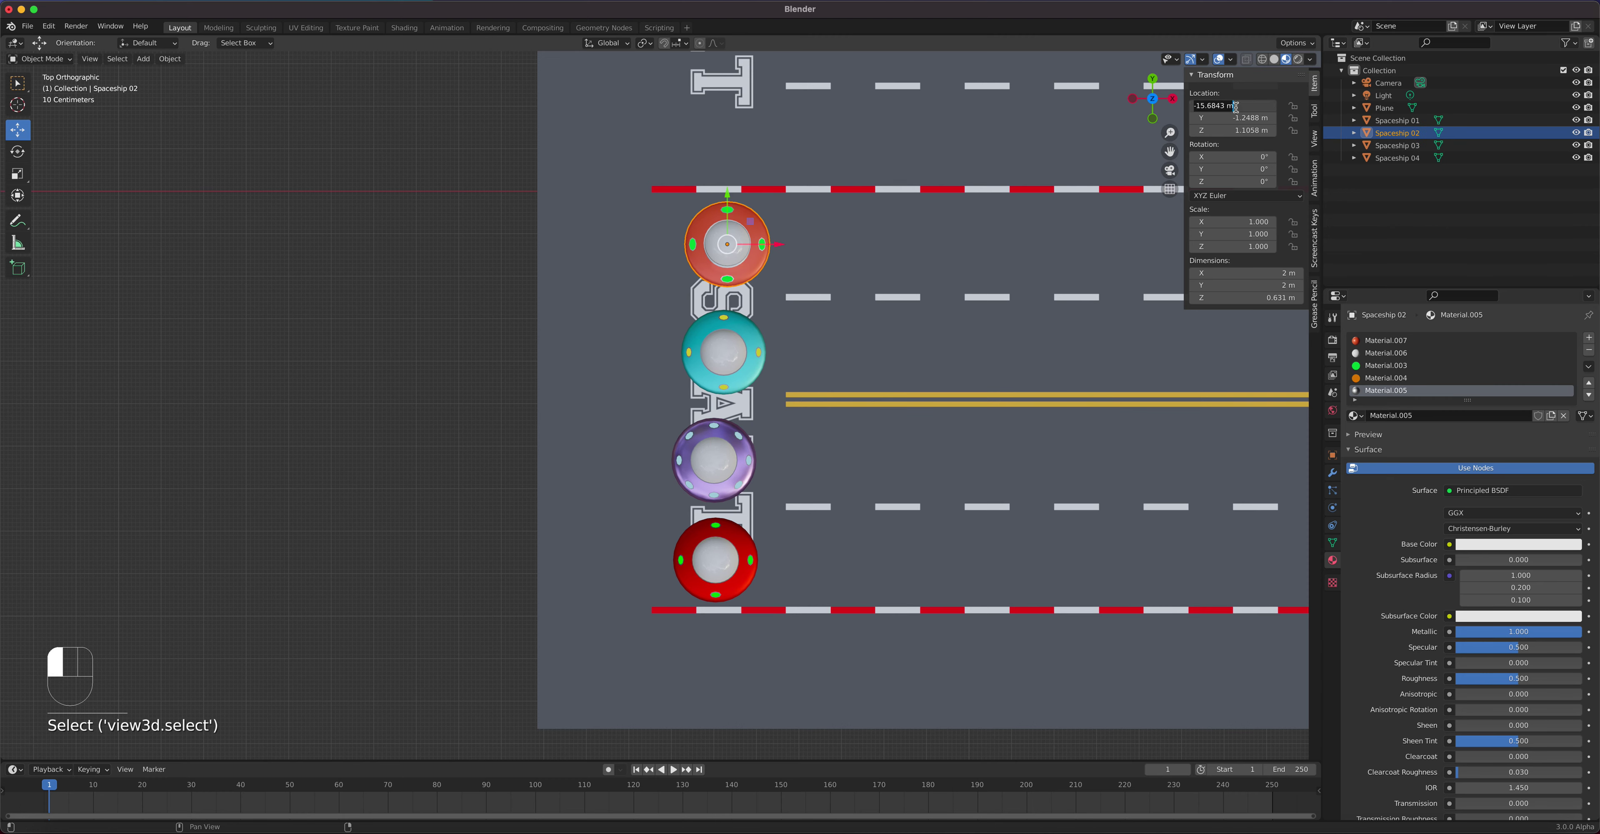
{"action": "key", "text": "BackSpace"}
{"action": "key", "text": "Return"}
{"action": "left_click", "coordinate": [723, 364]}
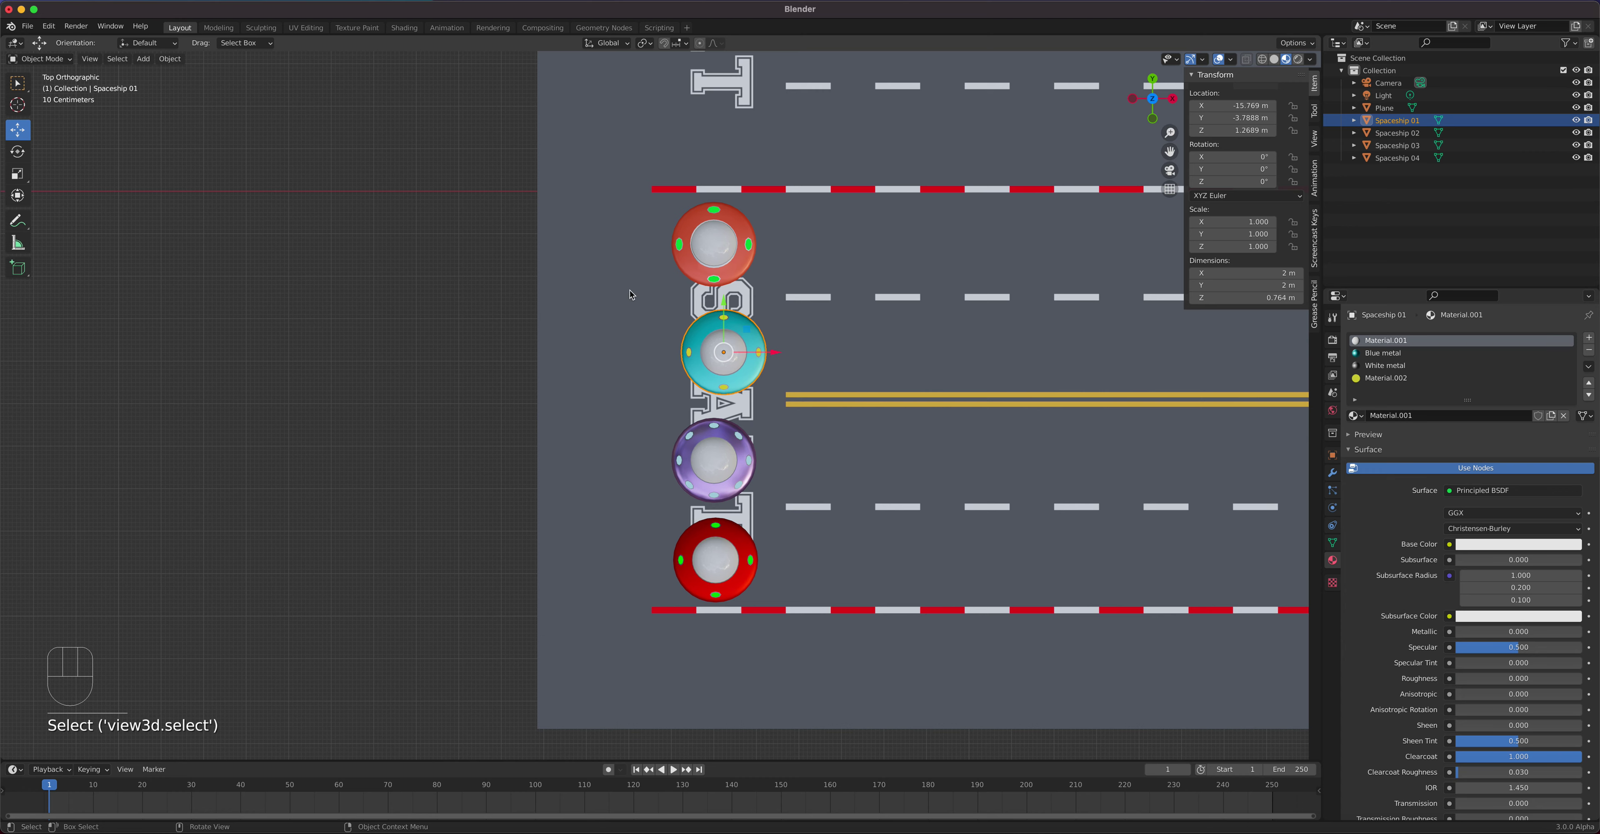
{"action": "left_click", "coordinate": [1235, 105]}
{"action": "key", "text": "BackSpace"}
{"action": "type", "text": "-16"}
{"action": "key", "text": "Return"}
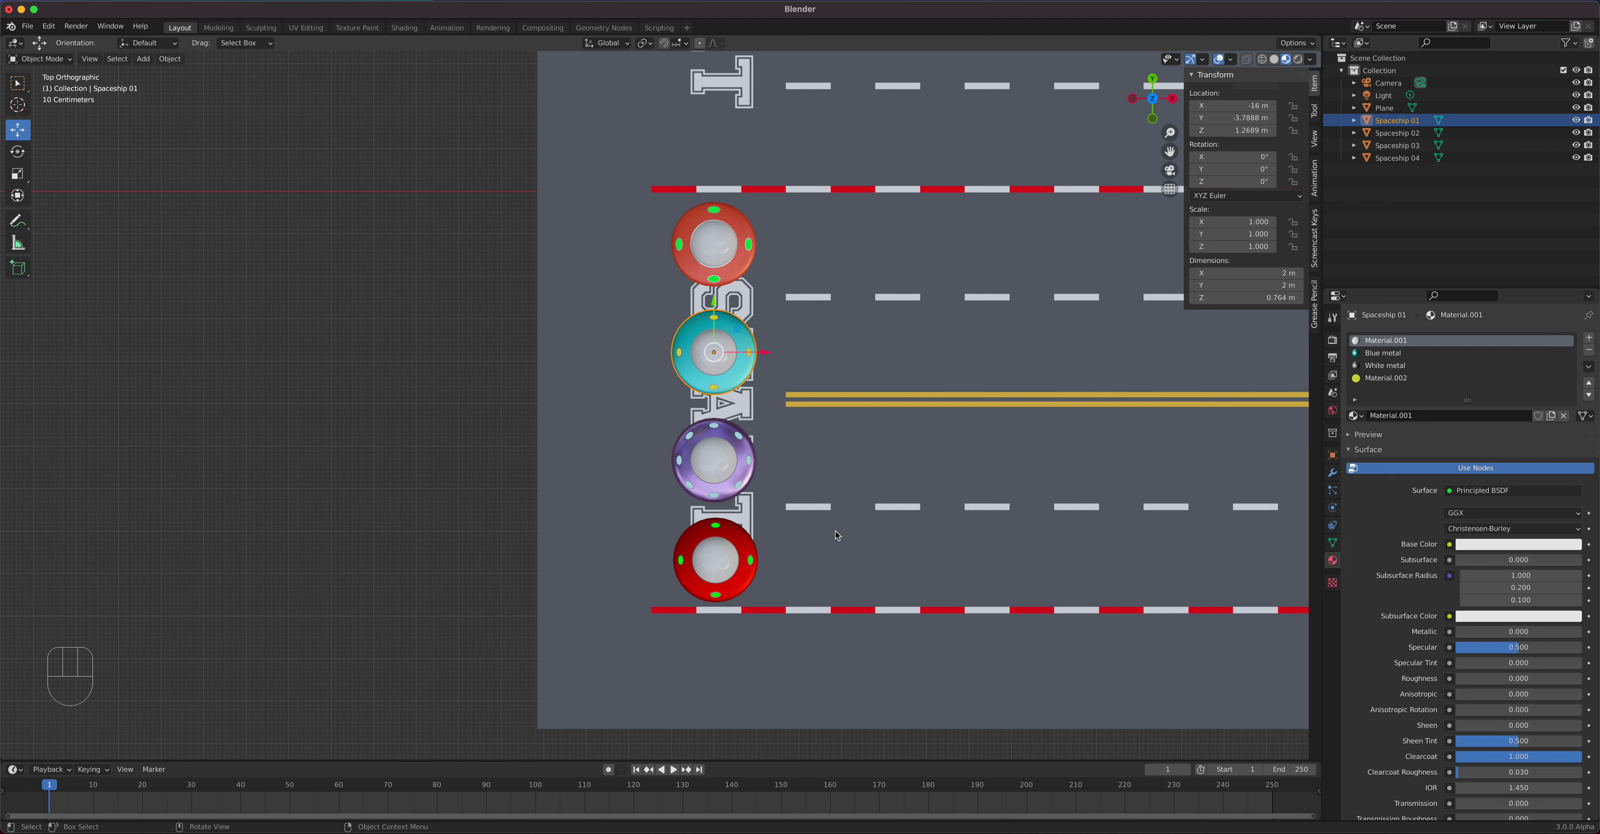
Align Spaceship 04 with the other spaceships by setting its X location to -16 m
{"action": "left_click", "coordinate": [695, 545]}
{"action": "left_click", "coordinate": [1242, 105]}
{"action": "key", "text": "BackSpace"}
{"action": "key", "text": "Return"}
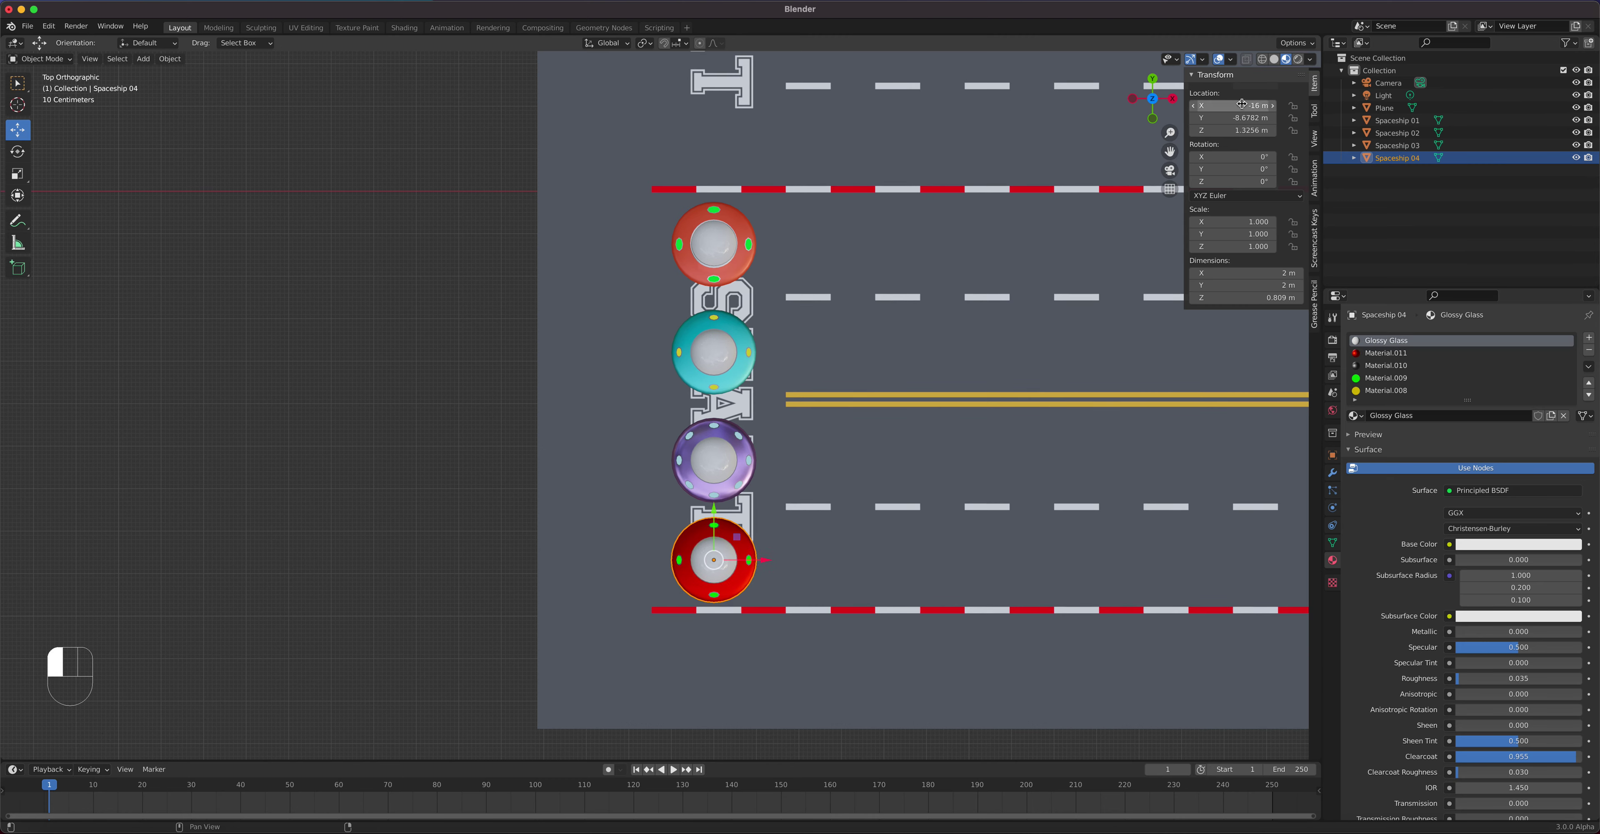
Select all four spaceships together, with Spaceship 02 as the active object
{"action": "scroll", "coordinate": [761, 559], "scroll_direction": "up", "scroll_amount": 3}
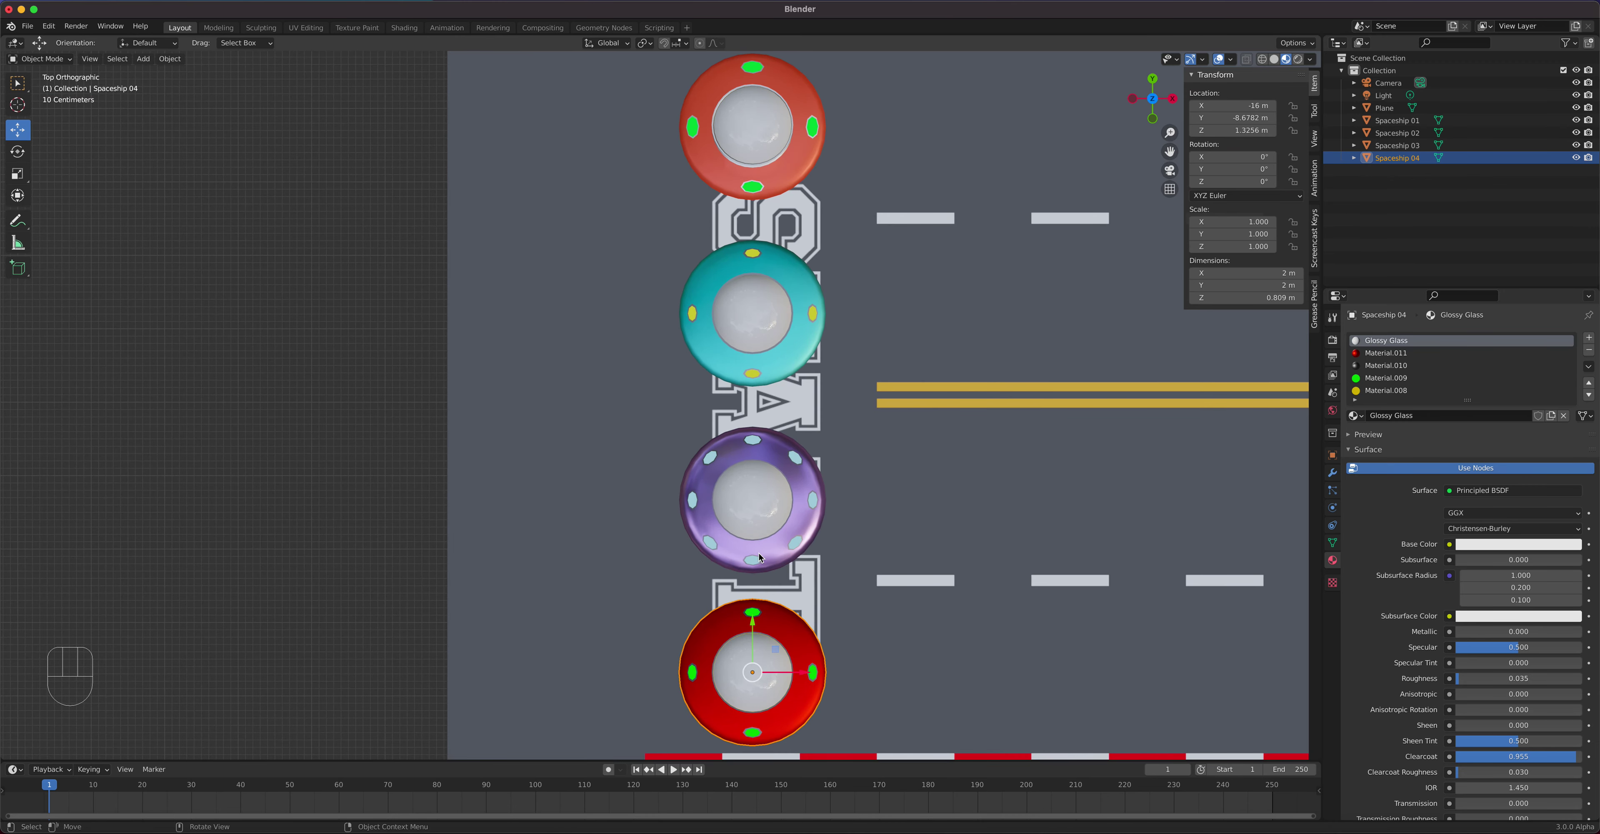
{"action": "scroll", "coordinate": [805, 598], "scroll_direction": "down", "scroll_amount": 5}
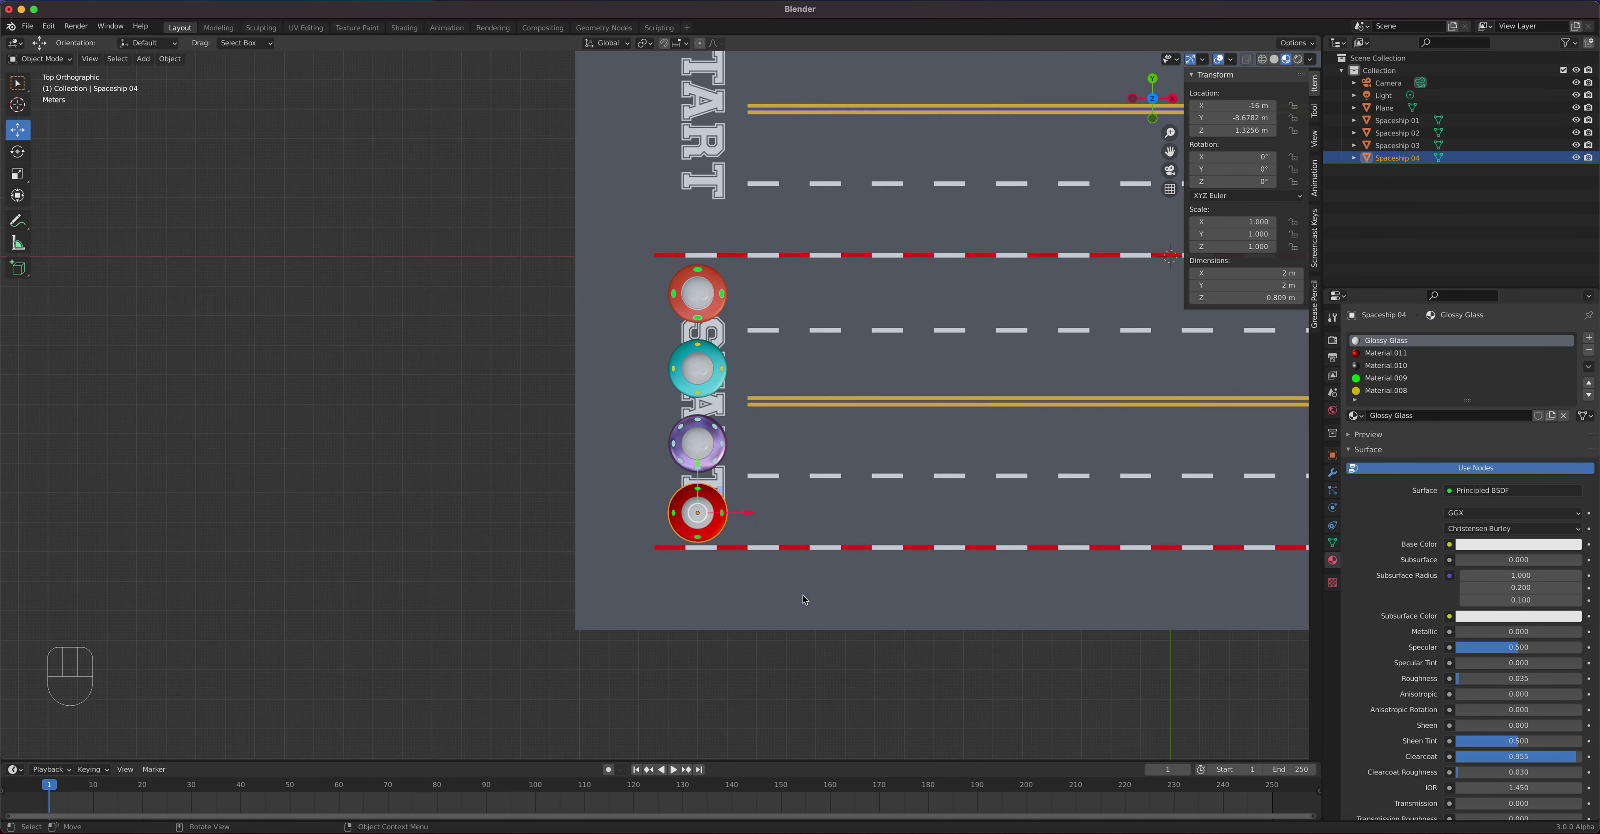
{"action": "middle_click_drag", "start_coordinate": [908, 526], "coordinate": [686, 574], "text": "shift"}
{"action": "left_click", "coordinate": [562, 520], "text": "shift"}
{"action": "left_click", "coordinate": [559, 444], "text": "shift"}
{"action": "left_click", "coordinate": [556, 372], "text": "shift"}
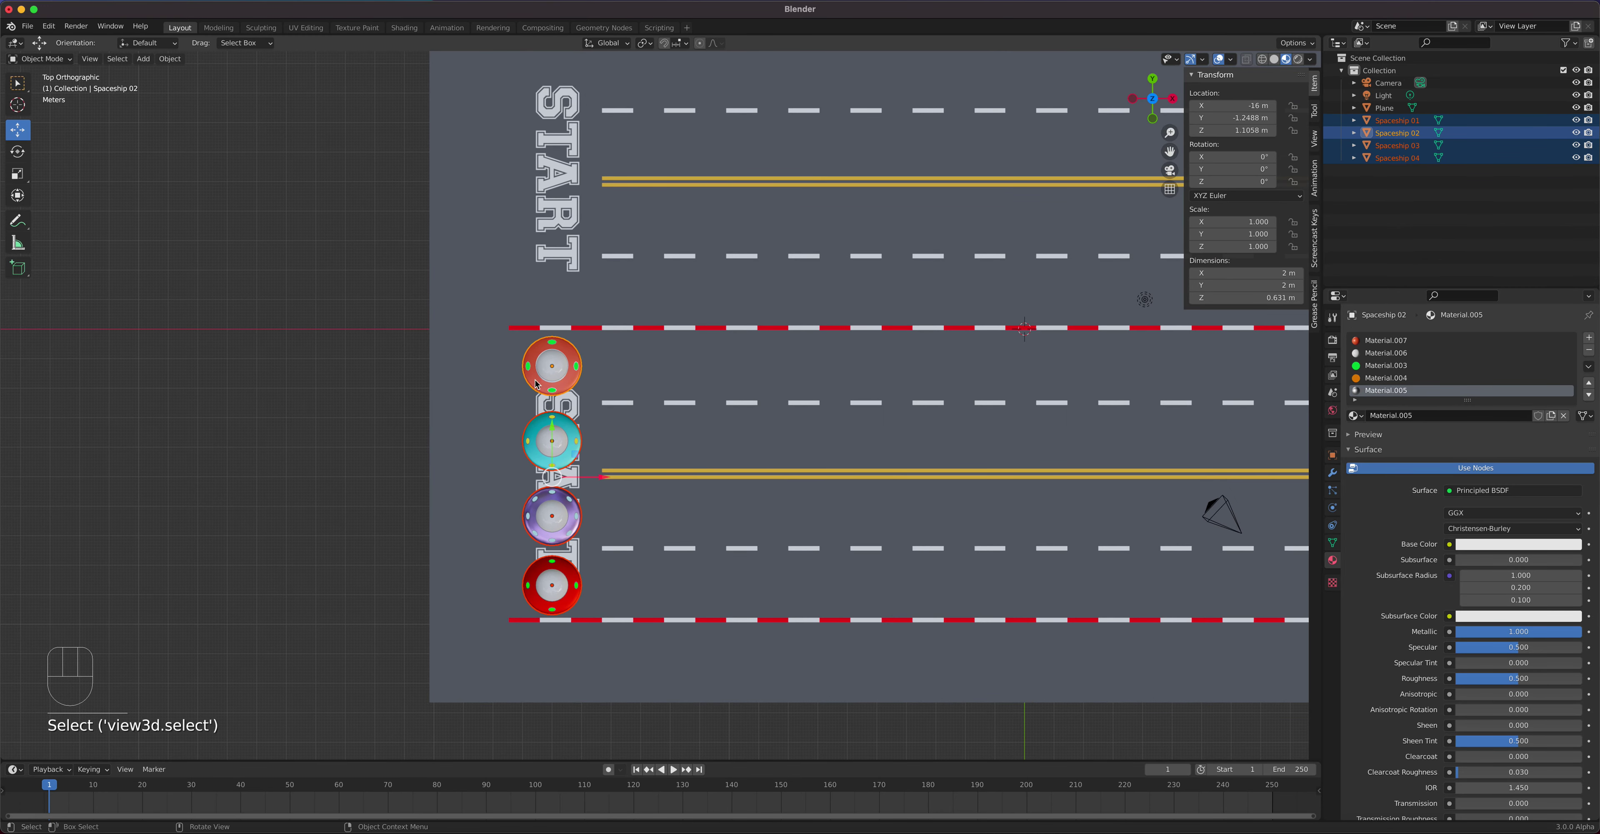
Try applying All Transforms to the four selected spaceships, and undo it
{"action": "left_click", "coordinate": [171, 61]}
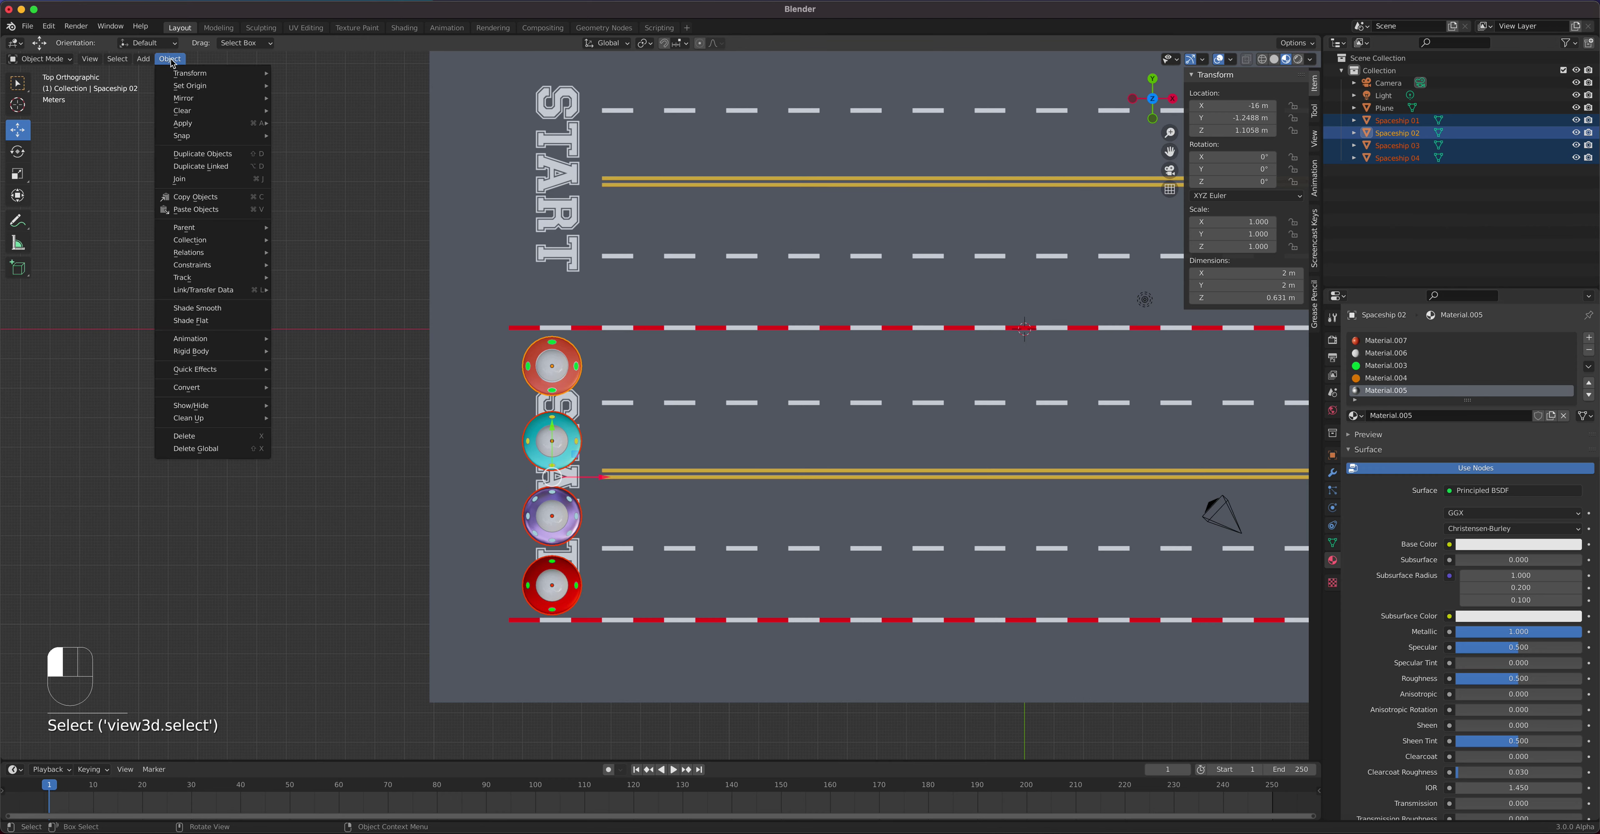
{"action": "mouse_move", "coordinate": [235, 123]}
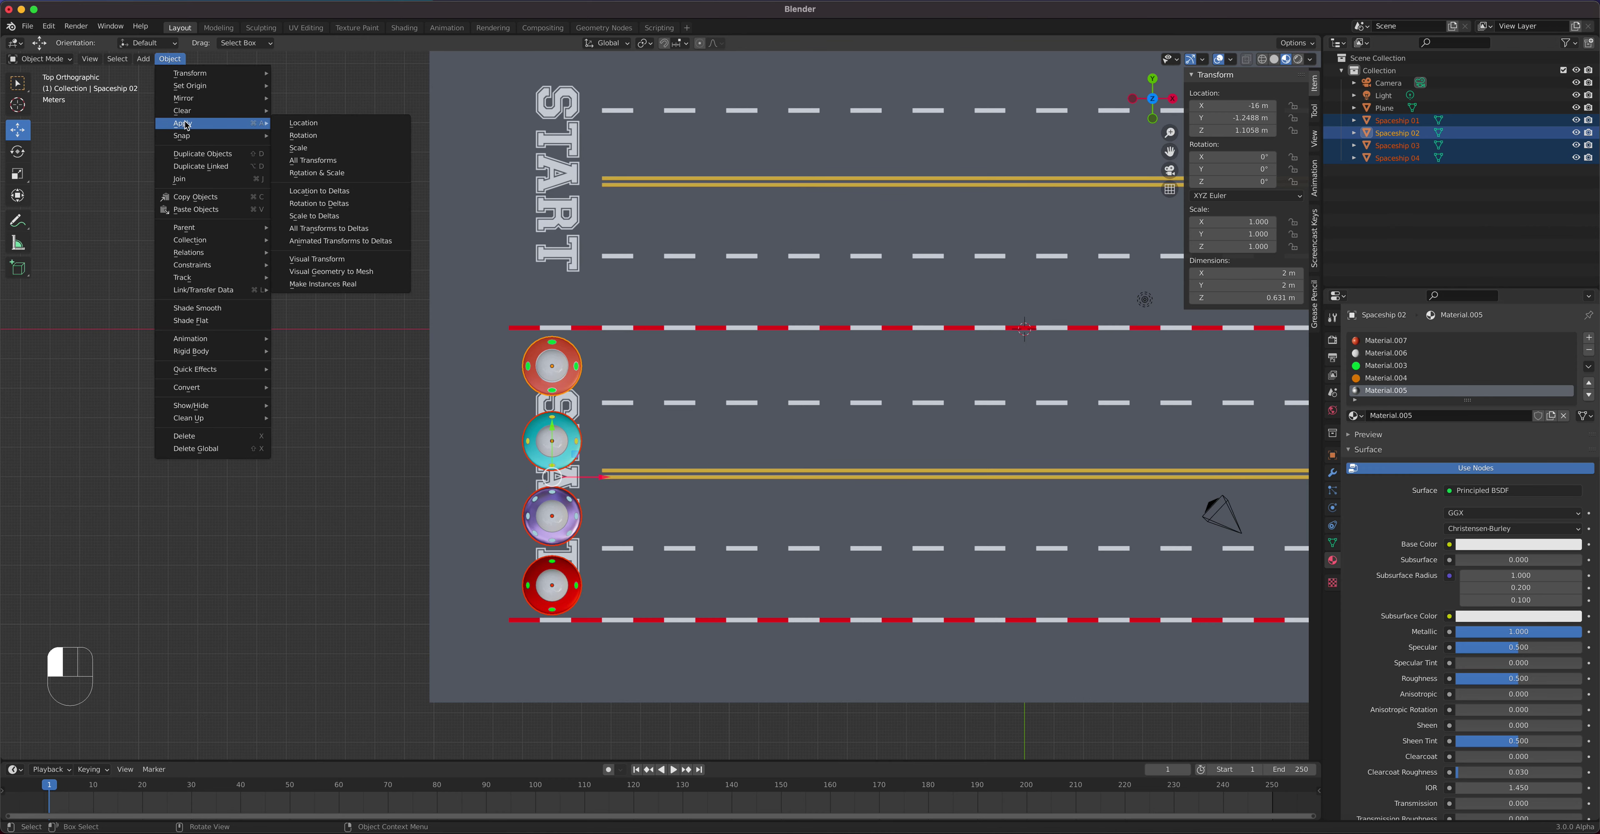
{"action": "left_click", "coordinate": [338, 162]}
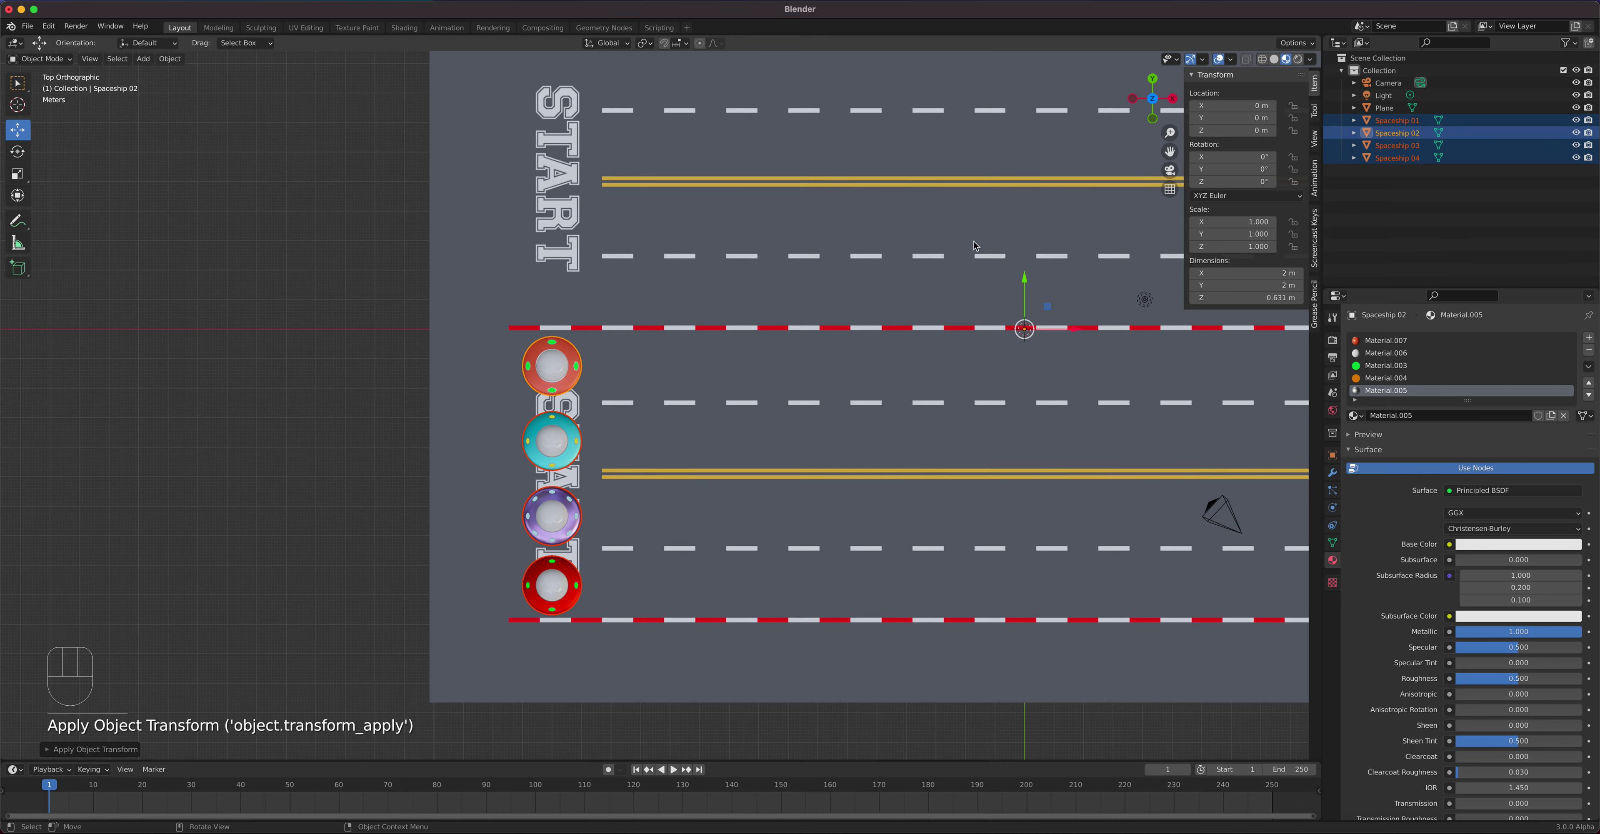
{"action": "key", "text": "super+z"}
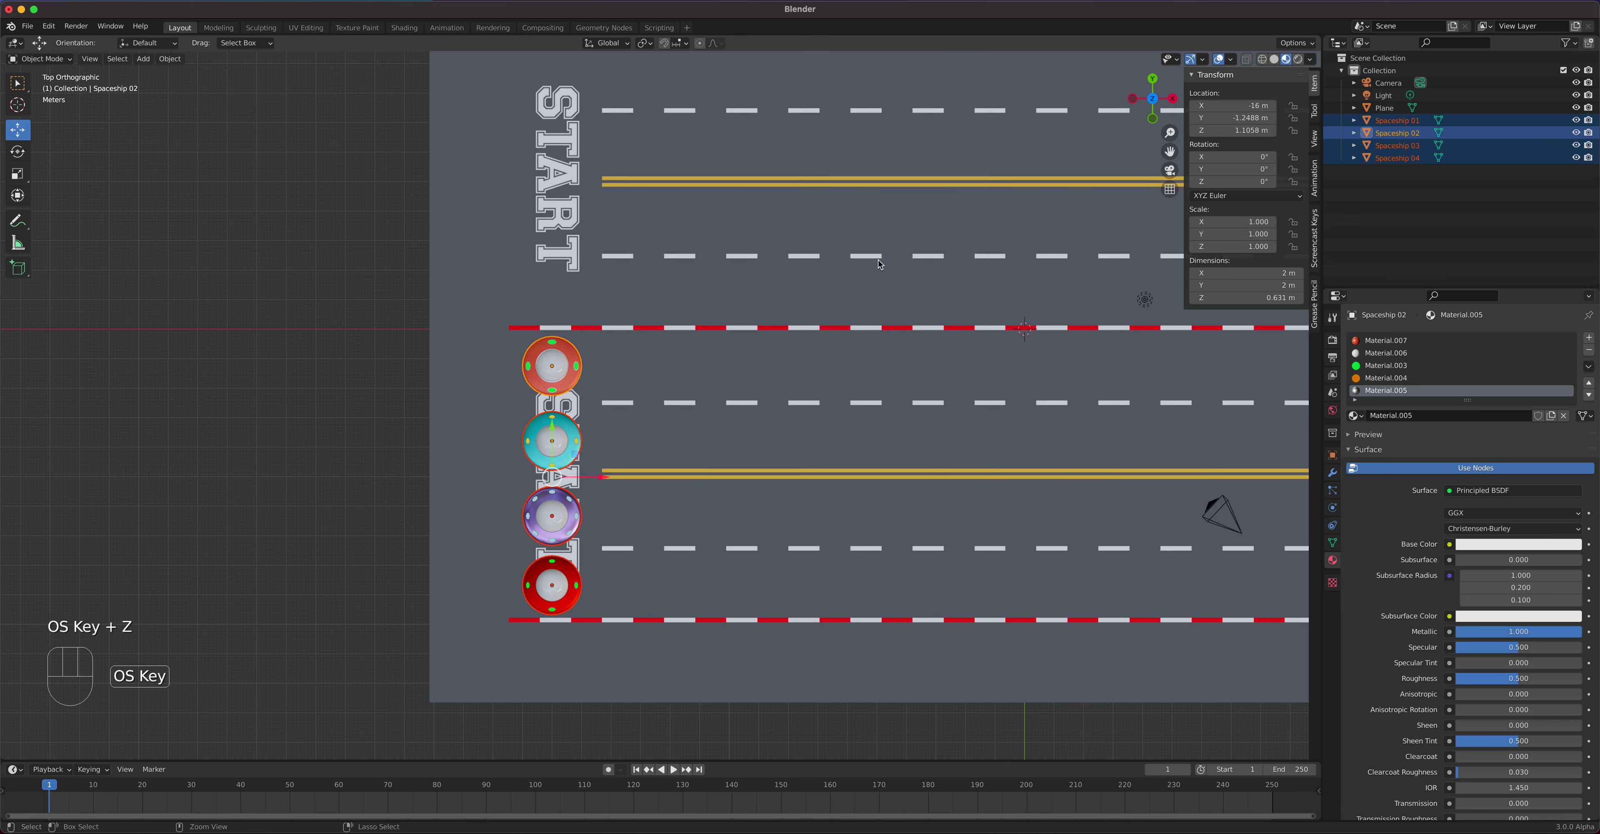
Apply All Transforms to Deltas on the four selected spaceships
{"action": "left_click", "coordinate": [180, 60]}
{"action": "mouse_move", "coordinate": [236, 123]}
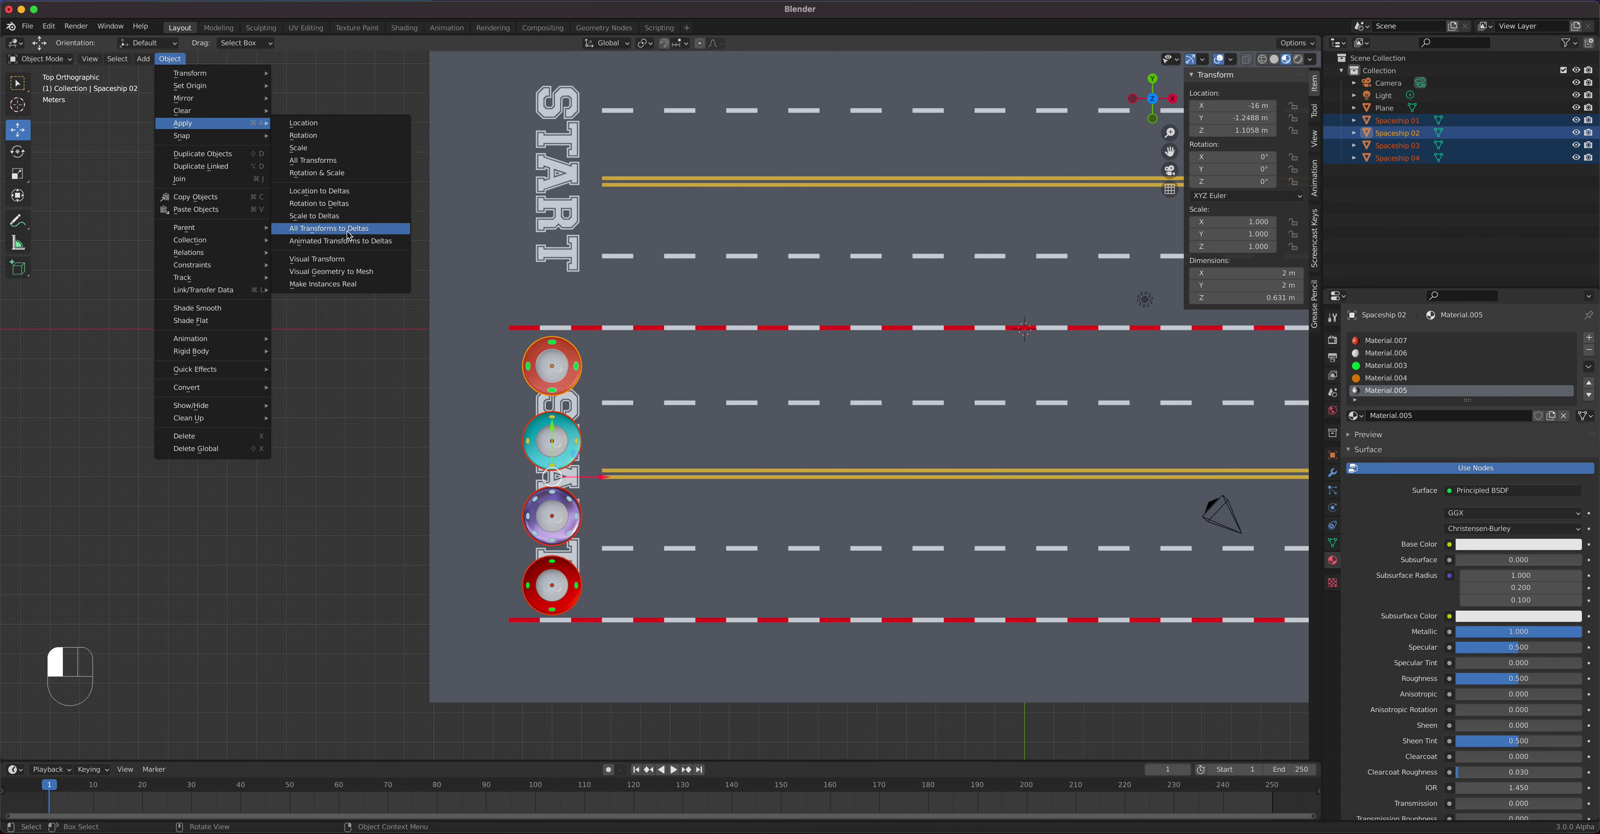
{"action": "left_click", "coordinate": [372, 235]}
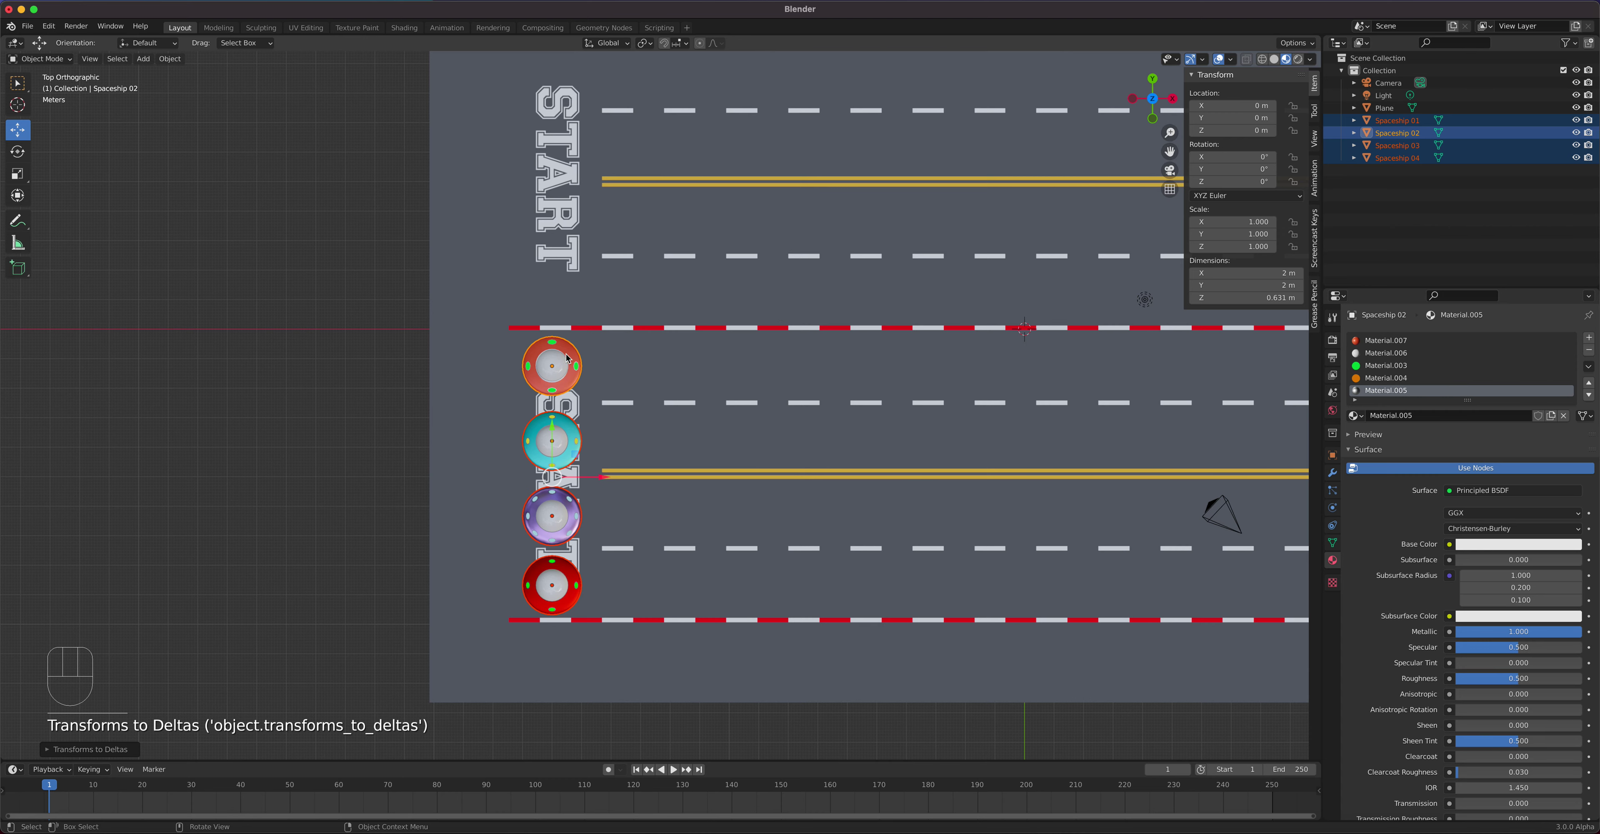
Select the spaceships individually to check their location values and origins after the delta transform
{"action": "left_click", "coordinate": [577, 366]}
{"action": "left_click", "coordinate": [564, 367]}
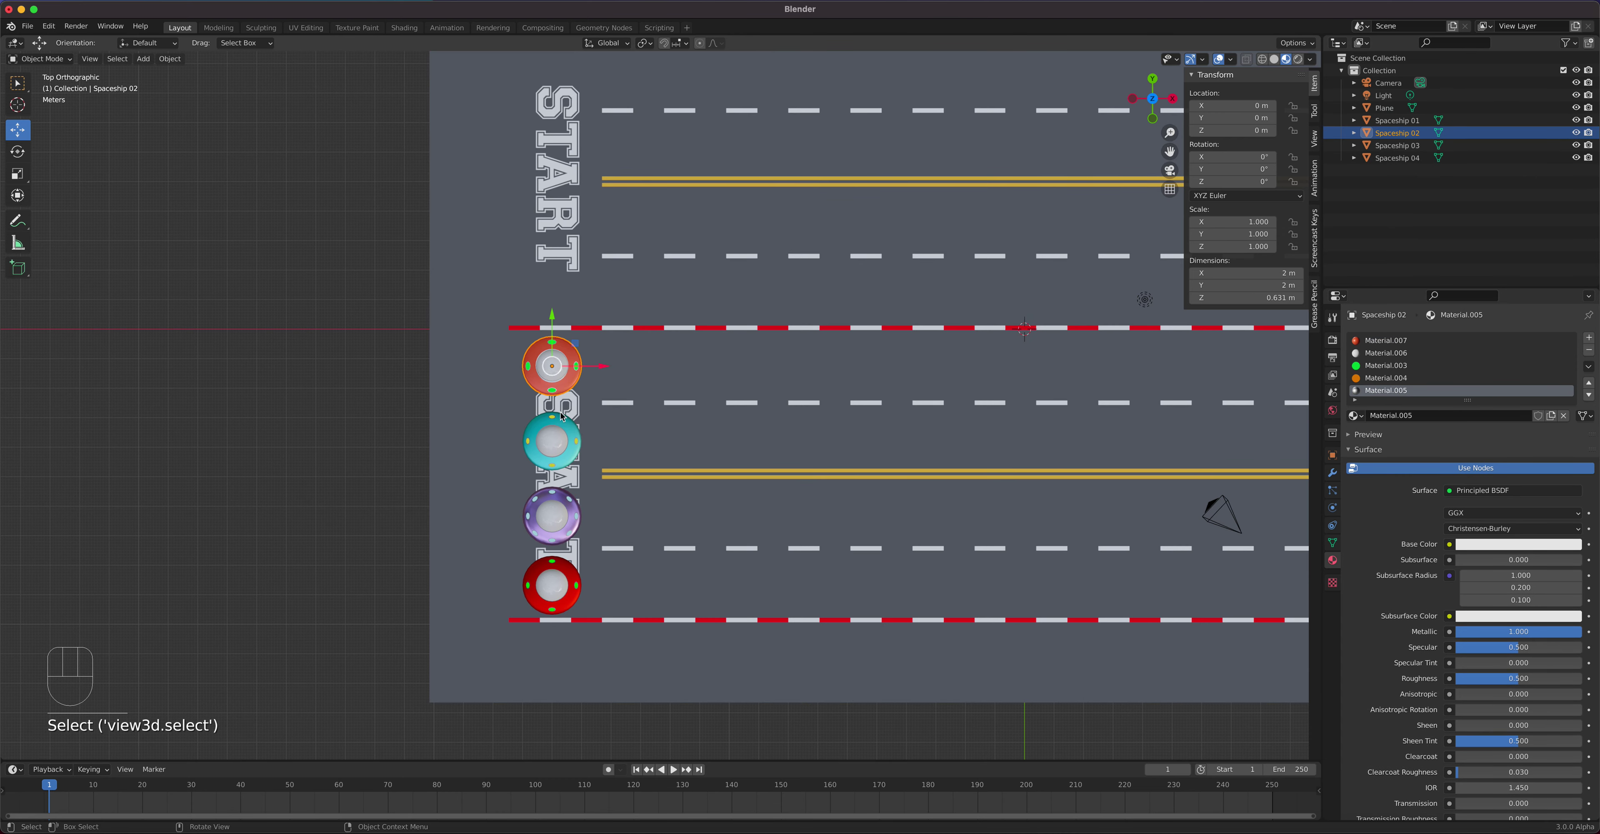
{"action": "left_click", "coordinate": [555, 522]}
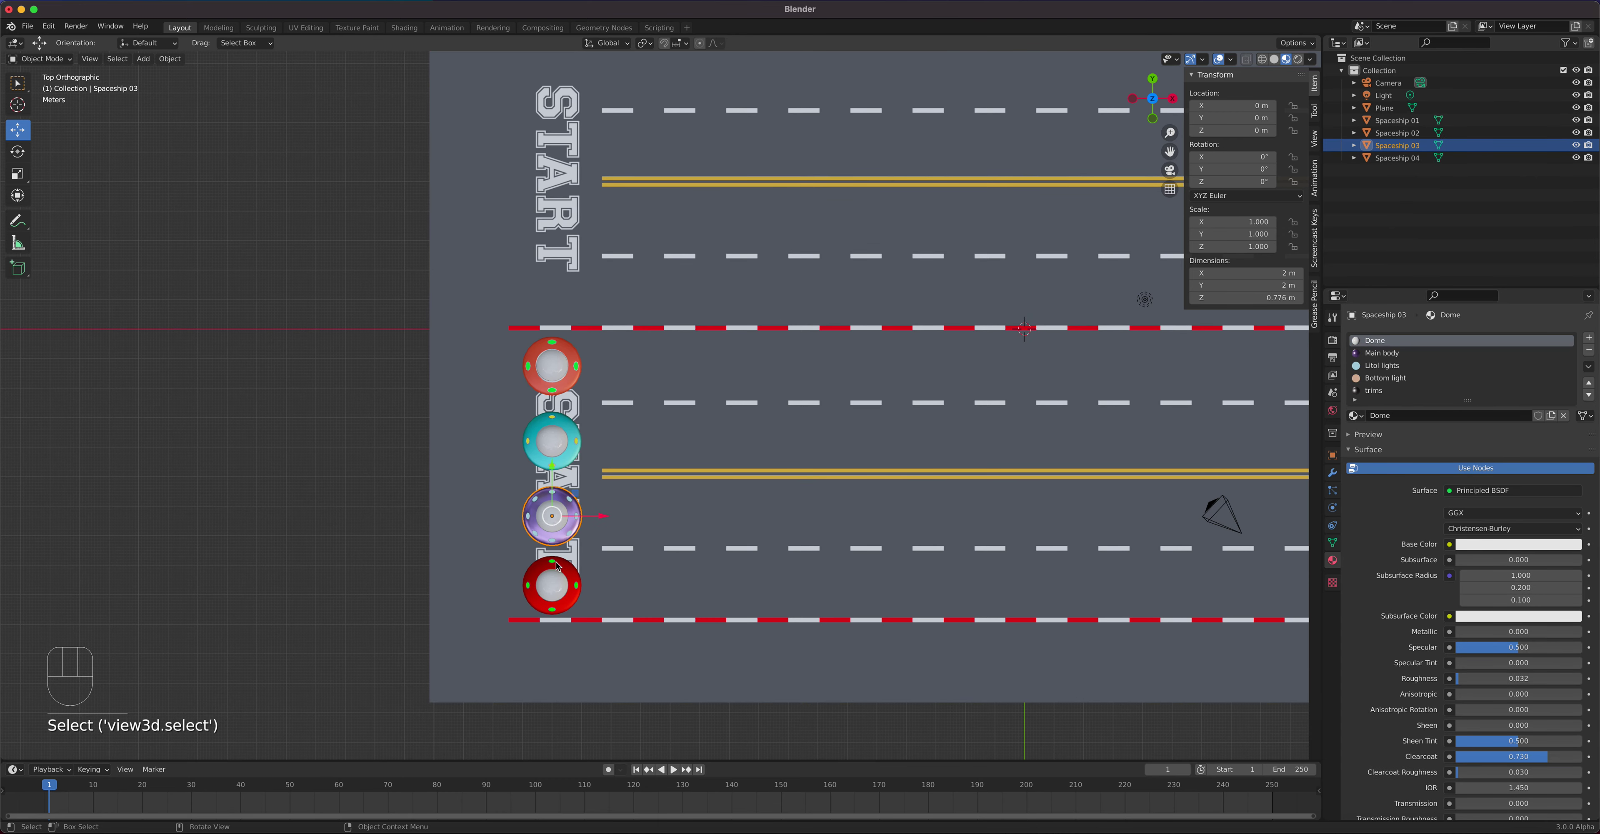
{"action": "left_click", "coordinate": [554, 584]}
{"action": "left_click", "coordinate": [551, 535]}
{"action": "left_click", "coordinate": [559, 447]}
{"action": "left_click", "coordinate": [577, 380]}
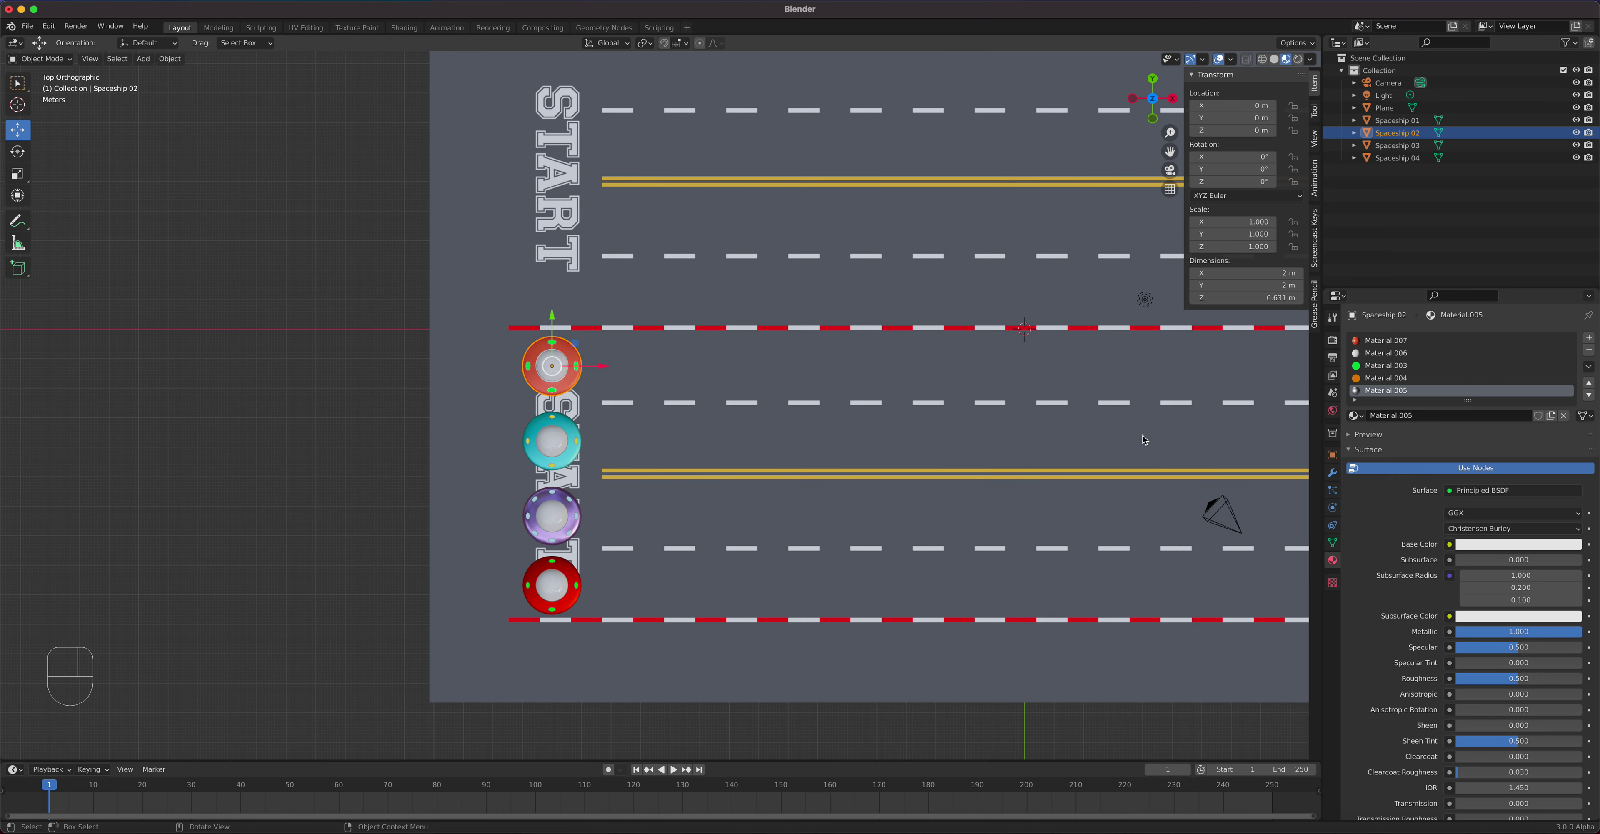
{"action": "middle_click_drag", "start_coordinate": [912, 431], "coordinate": [592, 479], "text": "shift"}
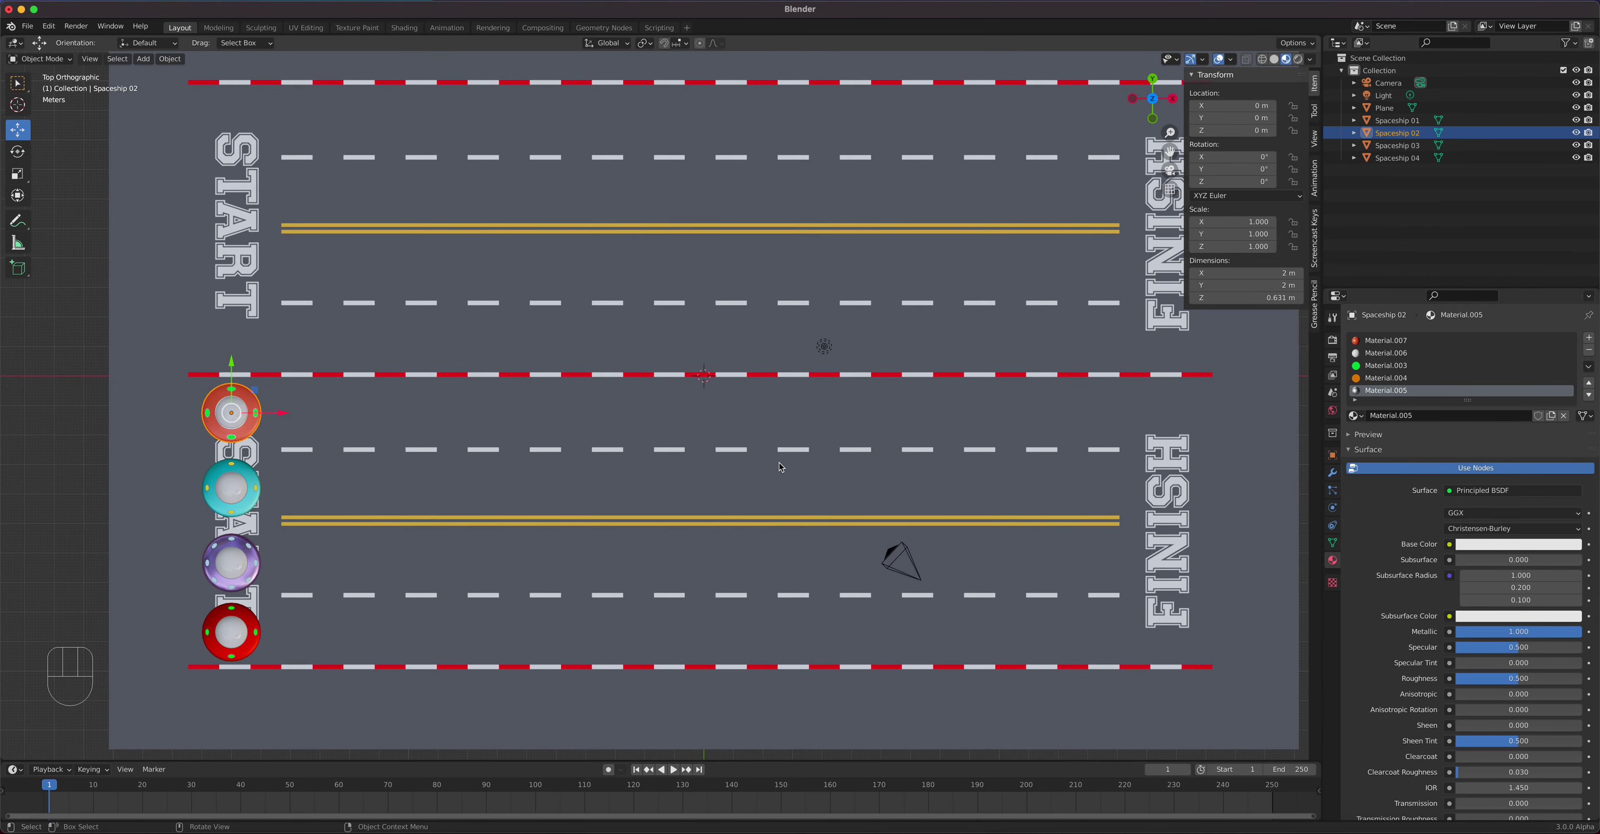
{"action": "middle_click_drag", "start_coordinate": [935, 496], "coordinate": [851, 235], "text": "shift"}
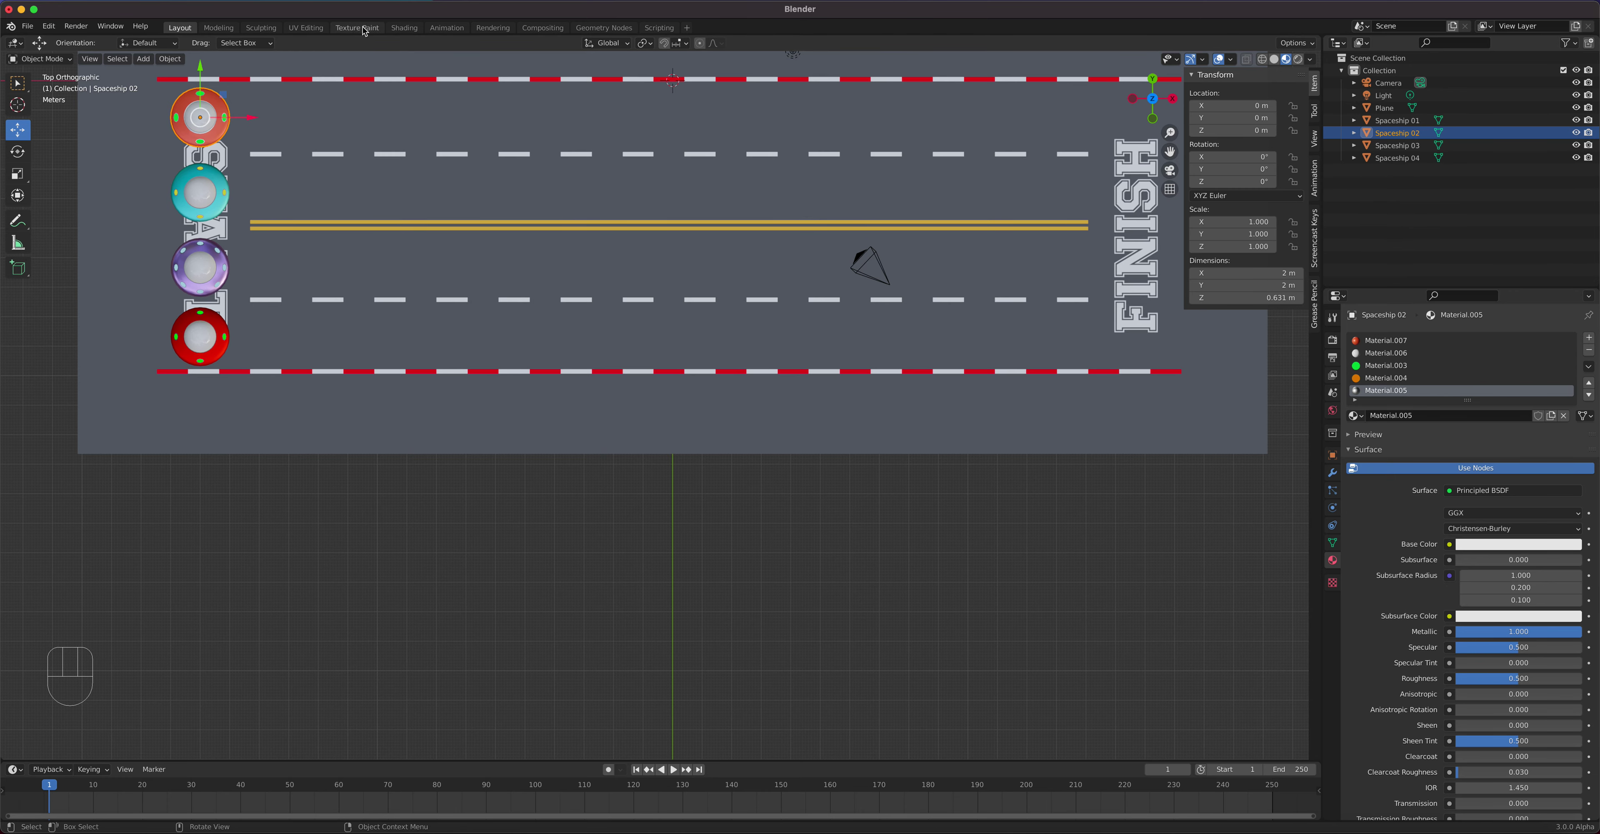
Switch to the Animation workspace and turn on the Screencast Keys display in its main viewport
{"action": "left_click", "coordinate": [445, 28]}
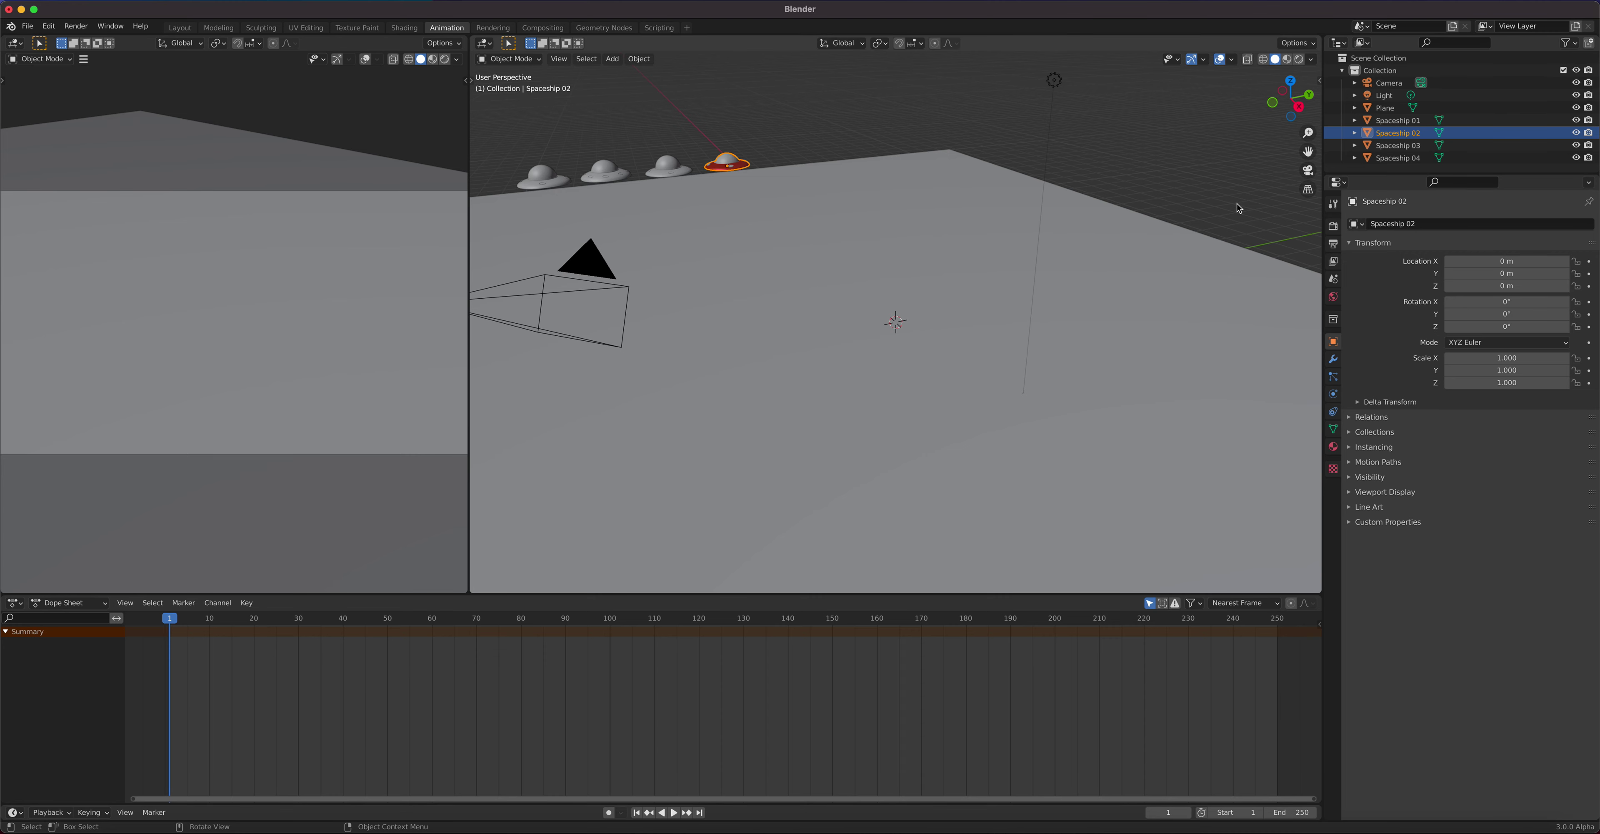
{"action": "key", "text": "n"}
{"action": "left_click", "coordinate": [1316, 239]}
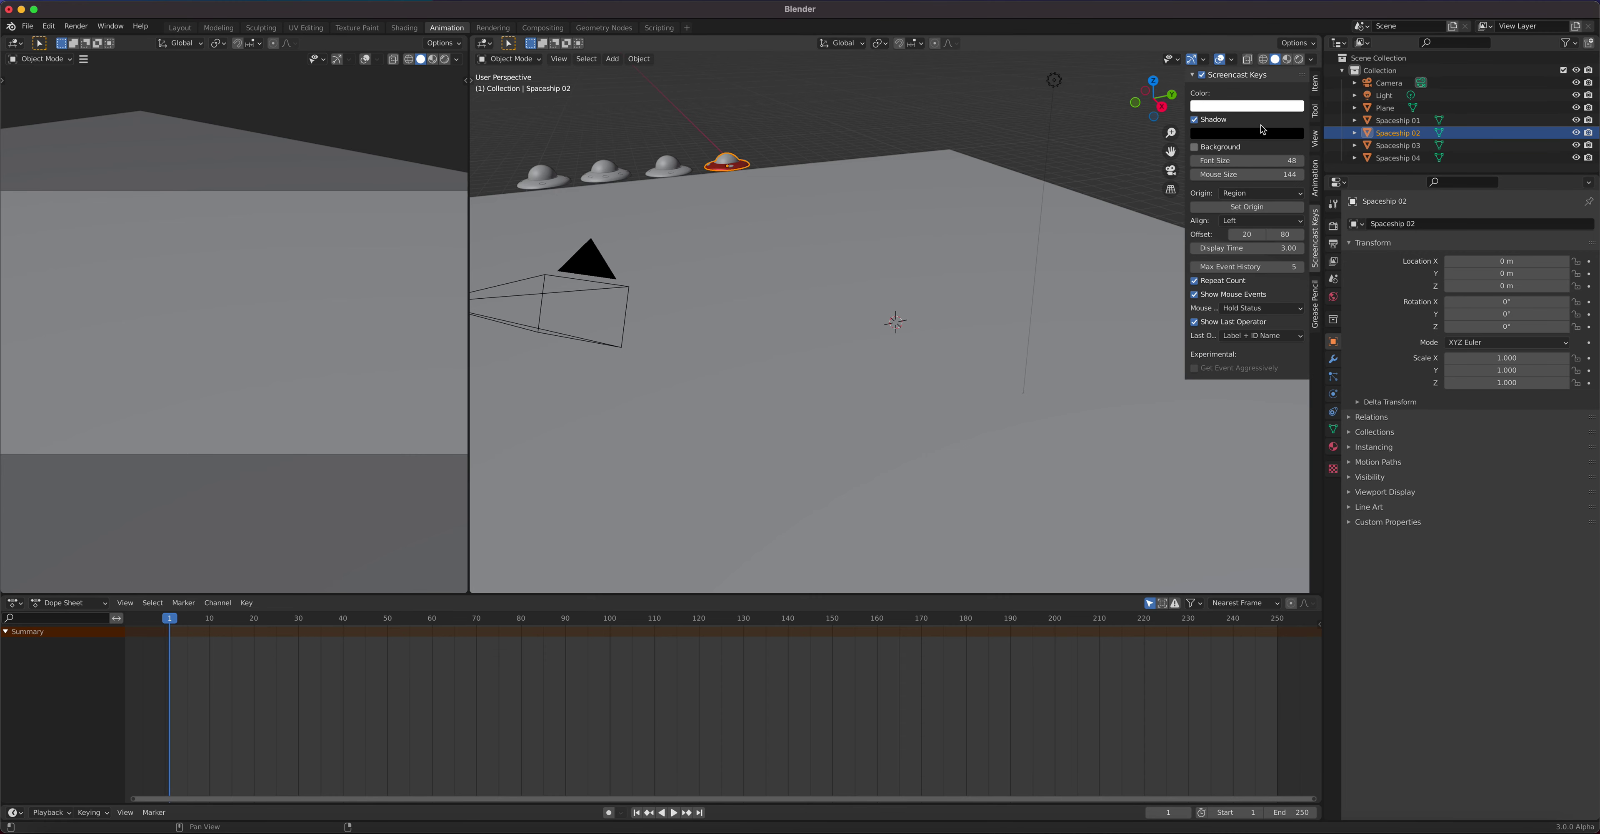
{"action": "left_click", "coordinate": [1201, 75]}
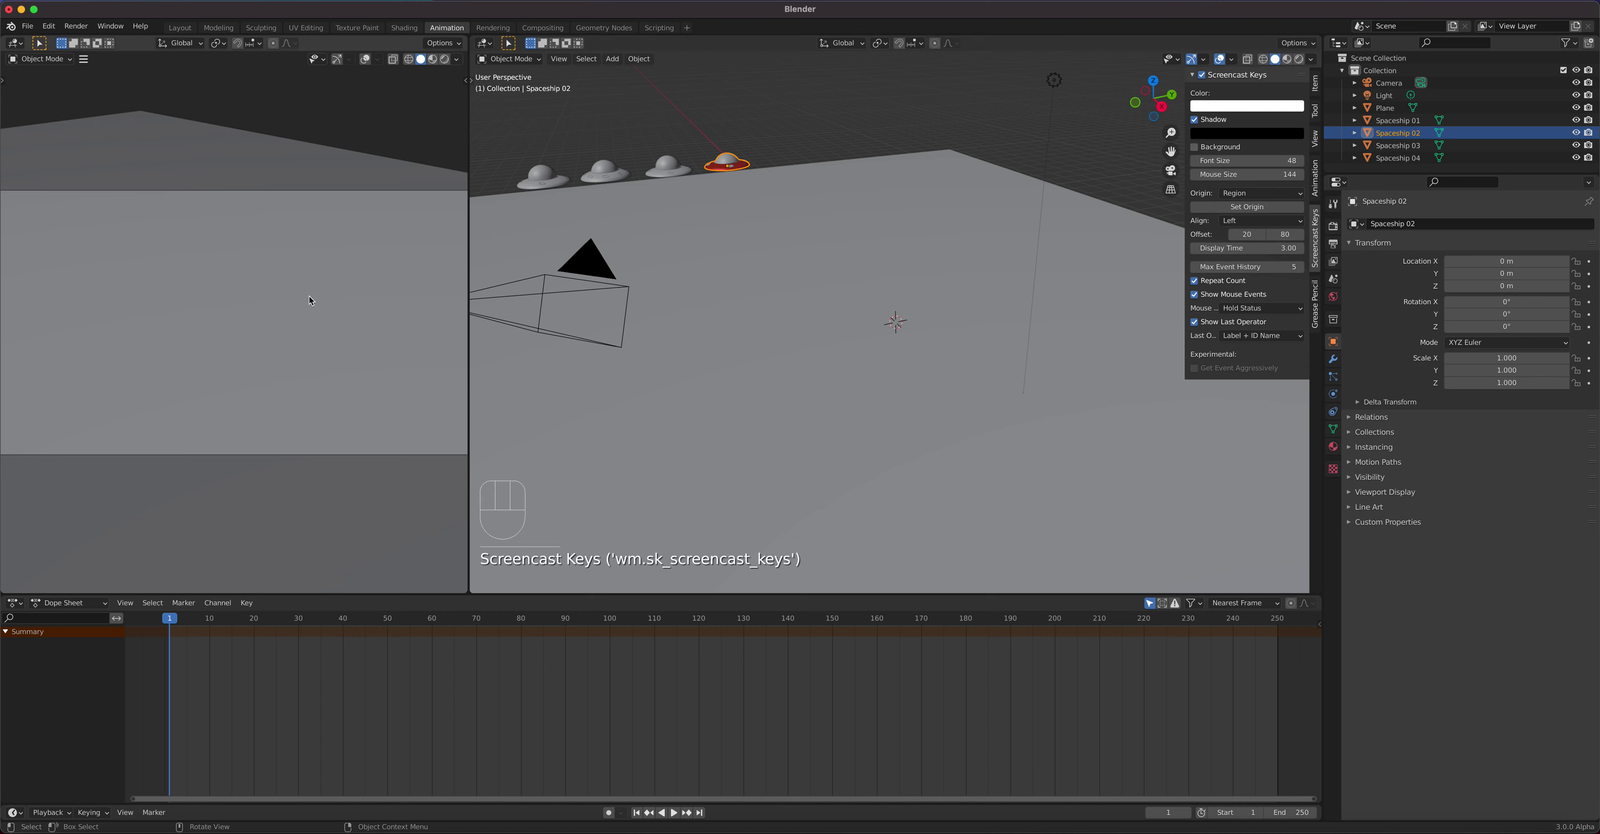
Select the camera and show the main viewport in Material Preview shading from the top orthographic view
{"action": "left_click", "coordinate": [589, 289]}
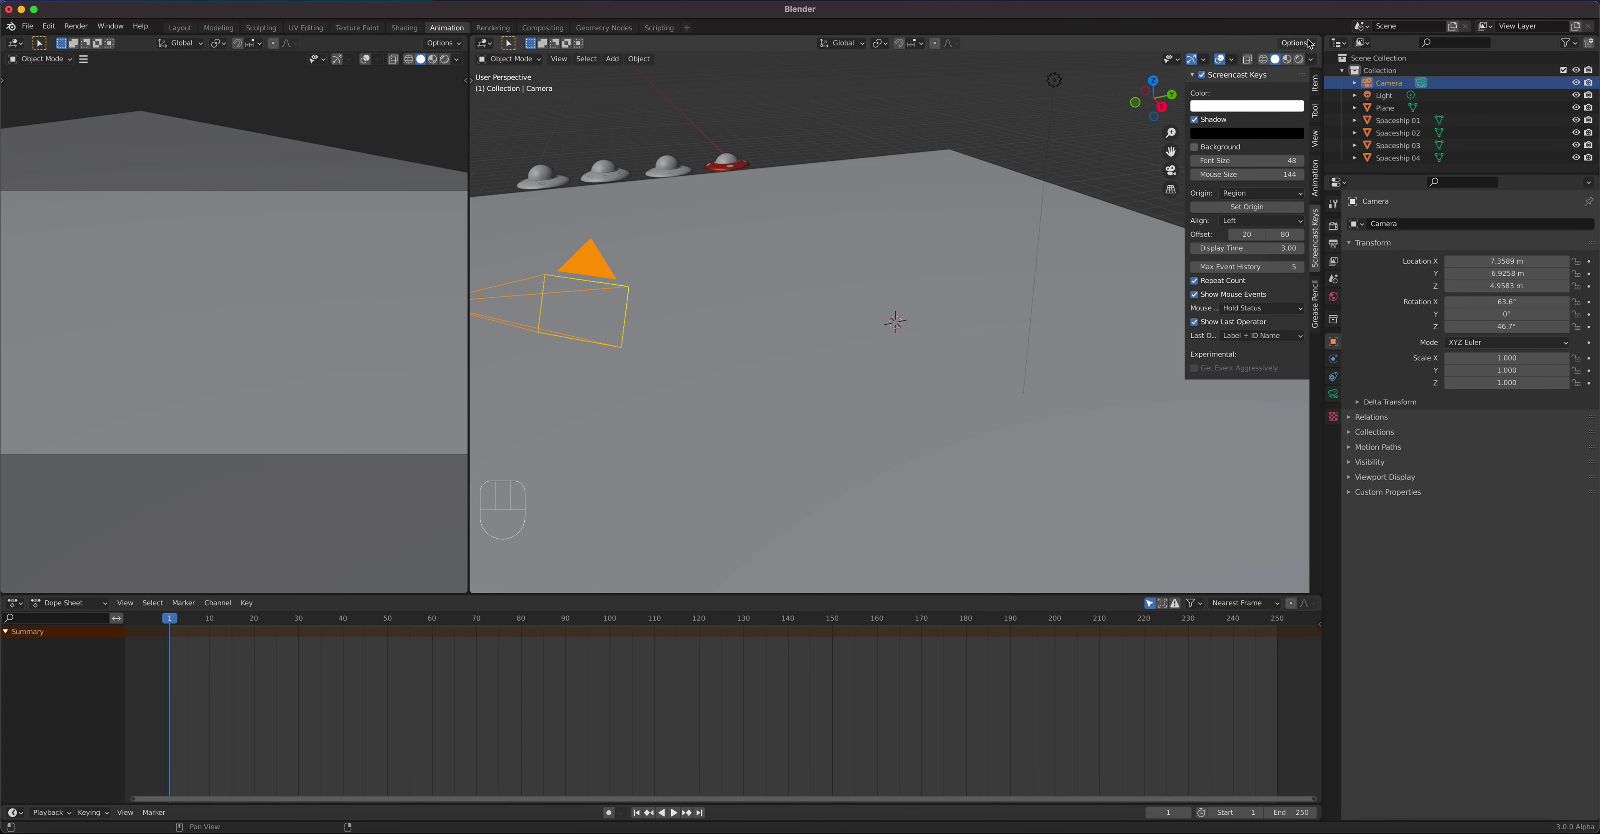
{"action": "left_click", "coordinate": [1286, 59]}
{"action": "middle_click_drag", "start_coordinate": [718, 365], "coordinate": [823, 421]}
{"action": "key", "text": "KP_7"}
{"action": "scroll", "coordinate": [833, 414], "scroll_direction": "down", "scroll_amount": 4}
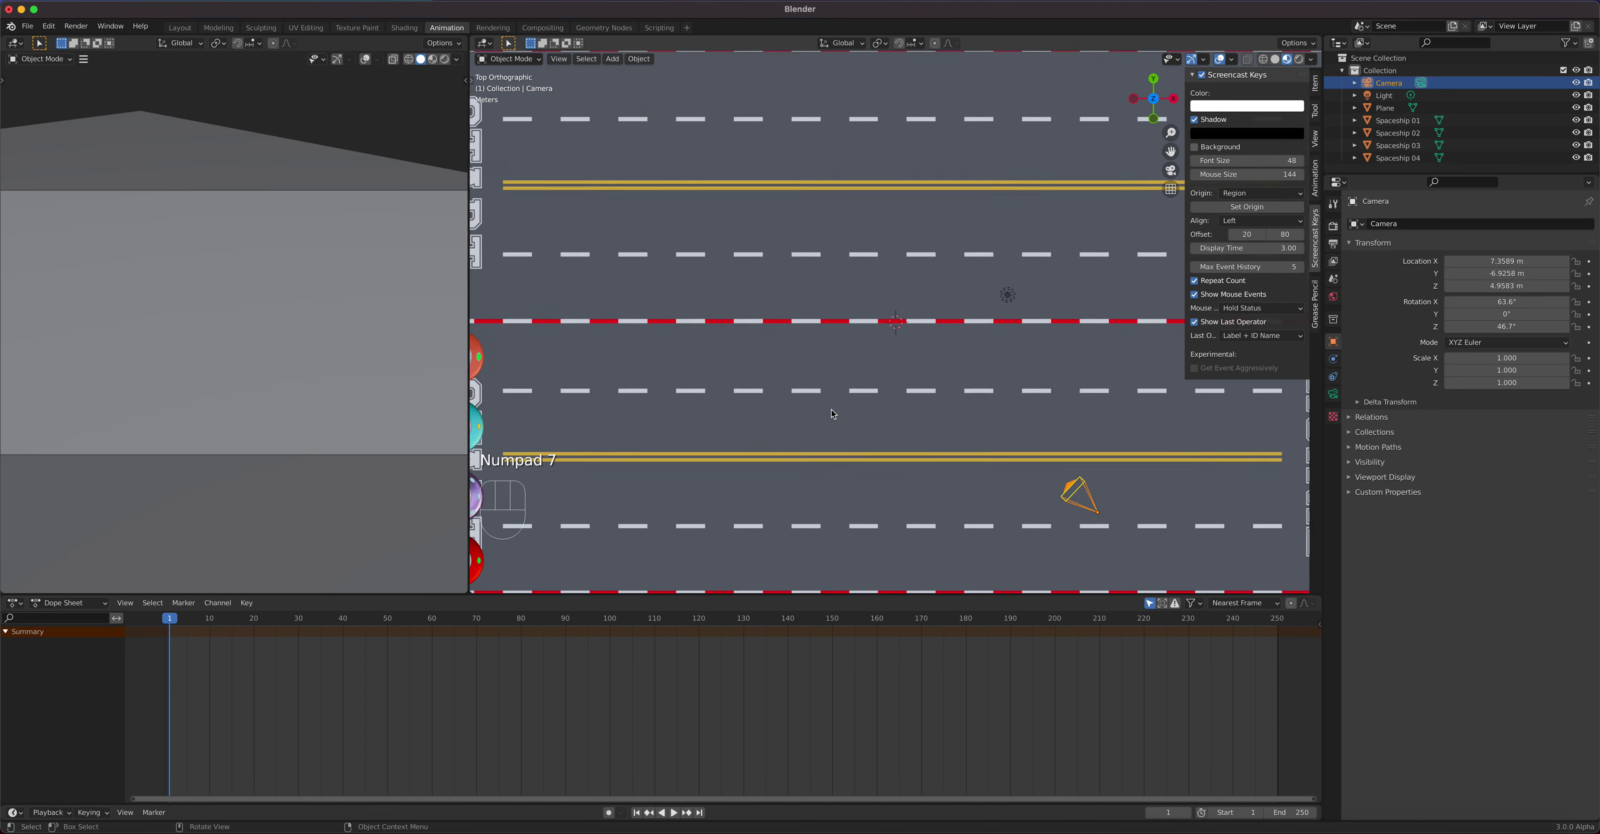
Frame the whole track in the top view, reselect the camera, and set the camera viewport to Material Preview shading
{"action": "middle_click_drag", "start_coordinate": [857, 400], "coordinate": [873, 340], "text": "shift"}
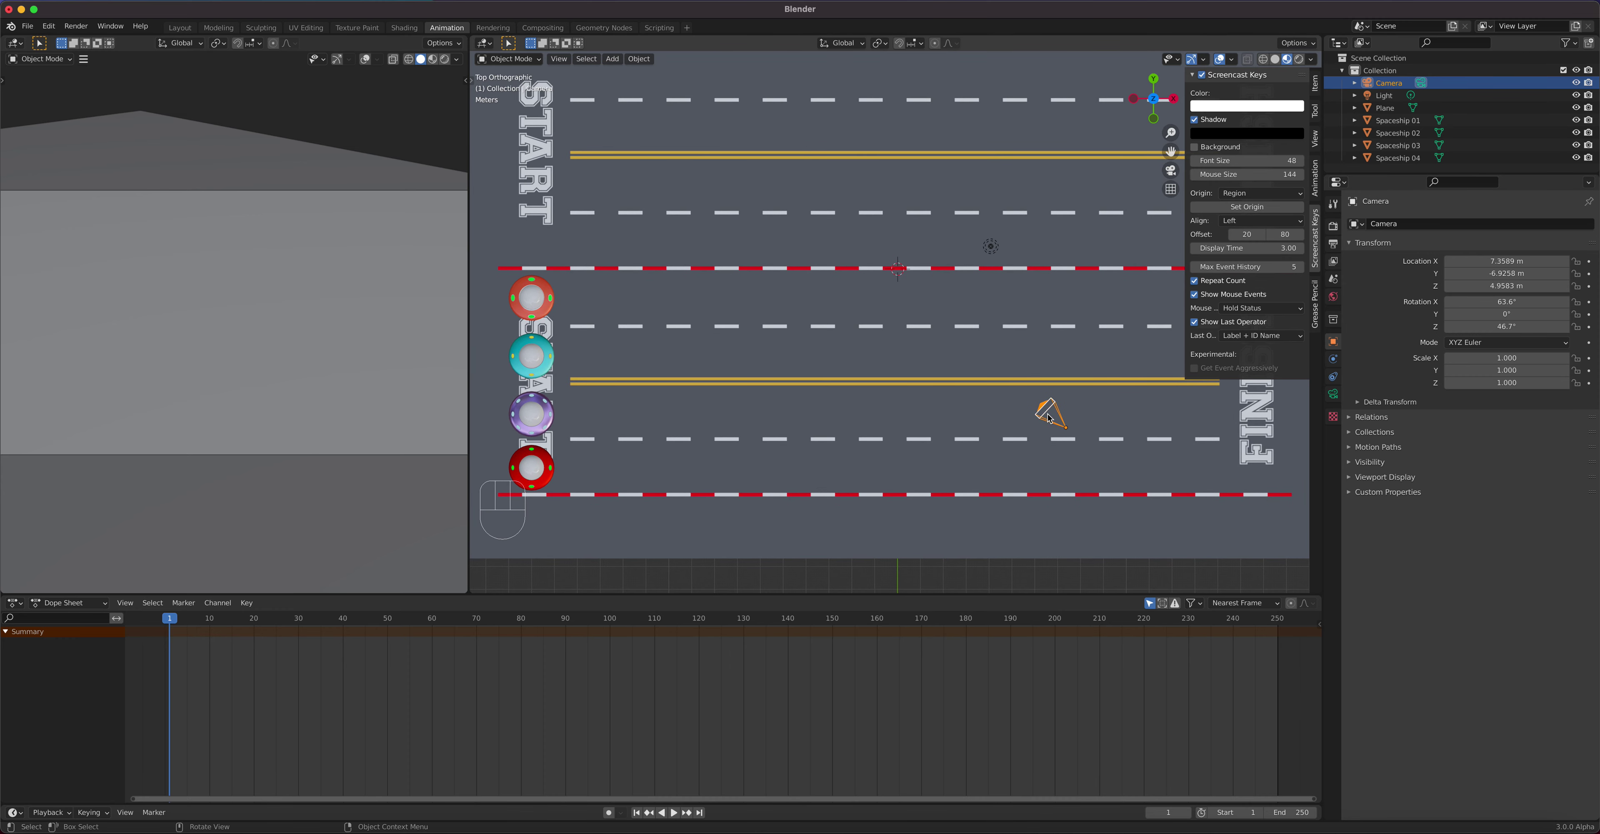
{"action": "left_click", "coordinate": [990, 246]}
{"action": "left_click", "coordinate": [1048, 413]}
{"action": "left_click", "coordinate": [433, 59]}
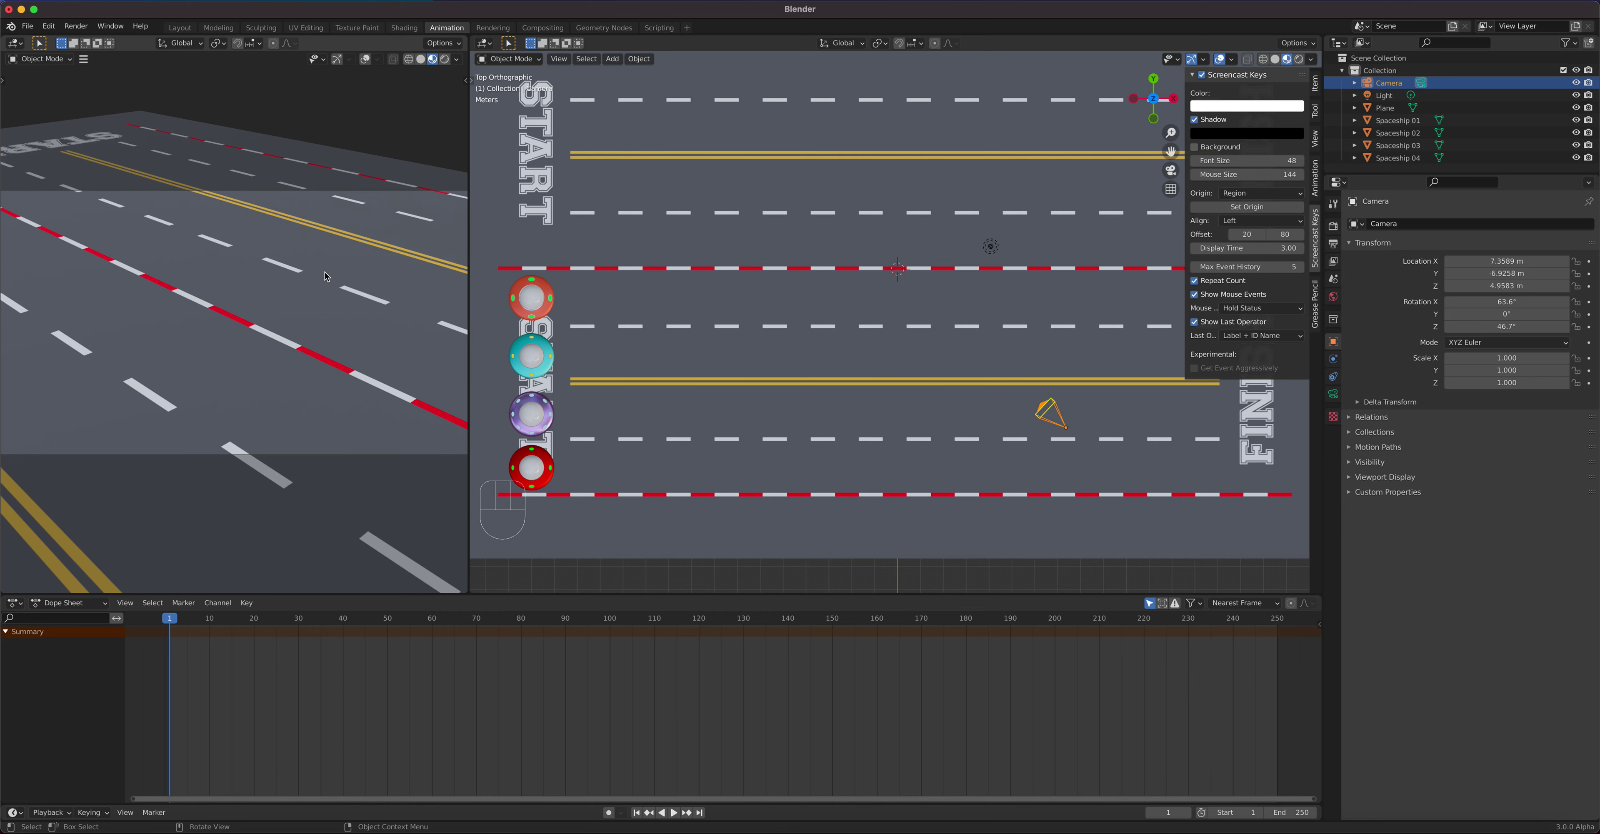
Lock the camera to the view and reposition it near the finish at about X 28.7, Y -15.1, Z 5.1 m, facing the spaceships
{"action": "key", "text": "n"}
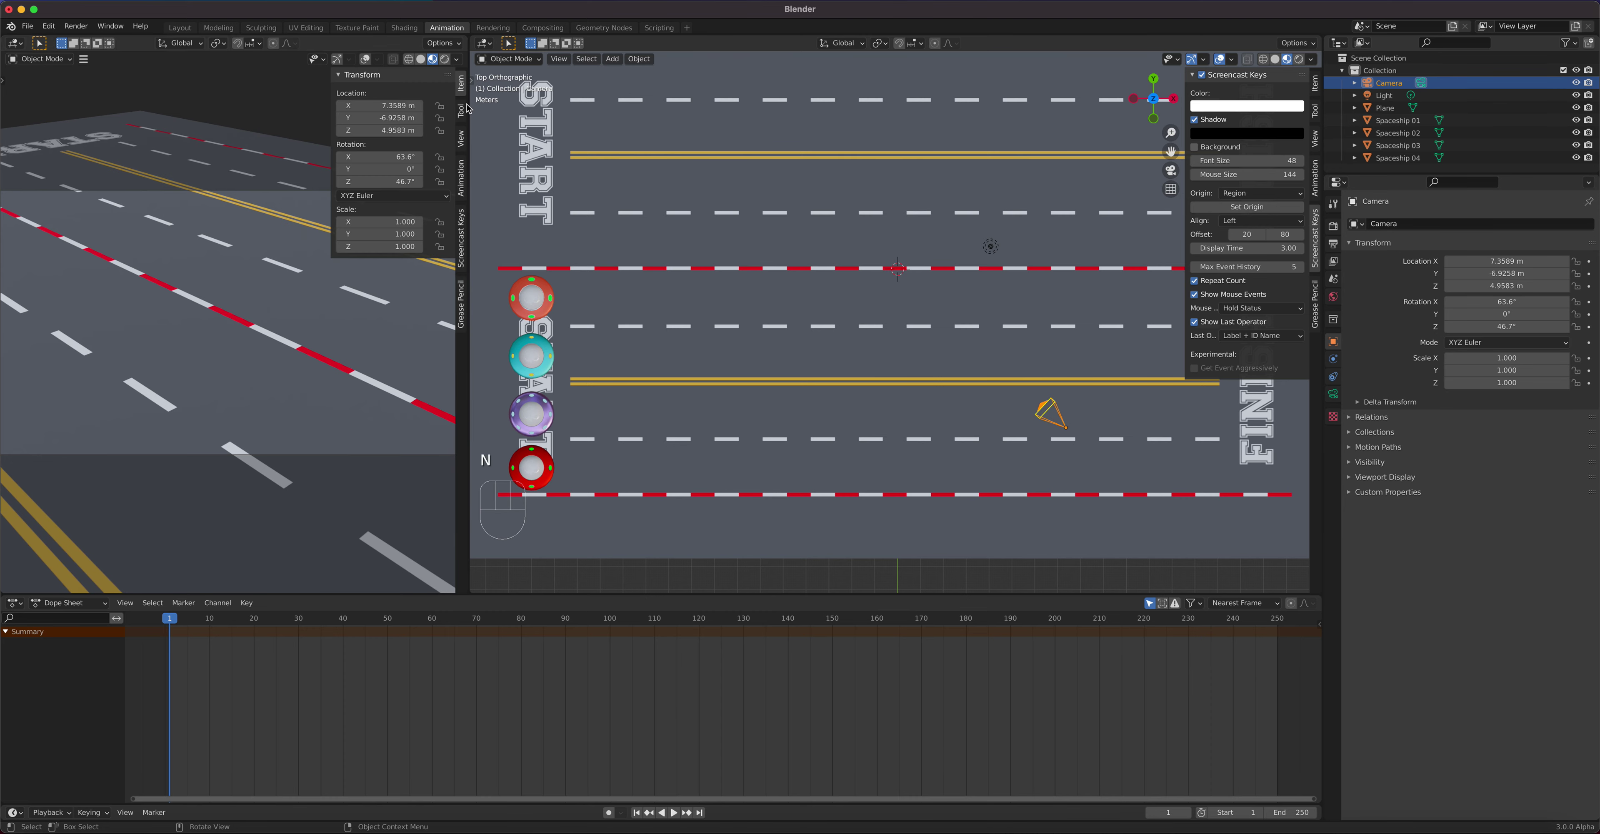
{"action": "left_click", "coordinate": [462, 139]}
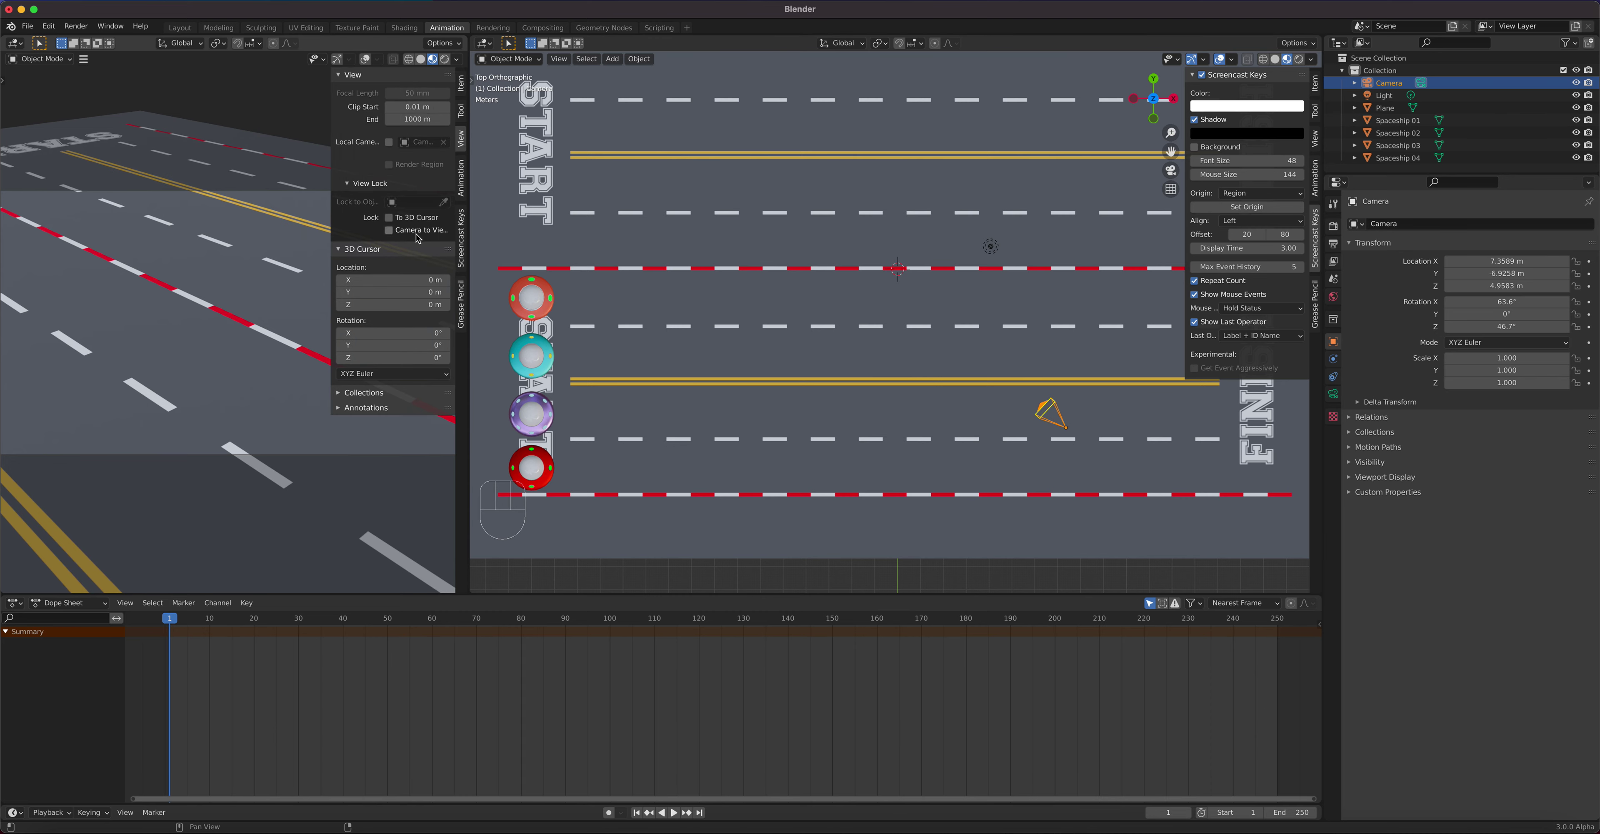
{"action": "left_click", "coordinate": [389, 231]}
{"action": "middle_click_drag", "start_coordinate": [254, 328], "coordinate": [173, 383]}
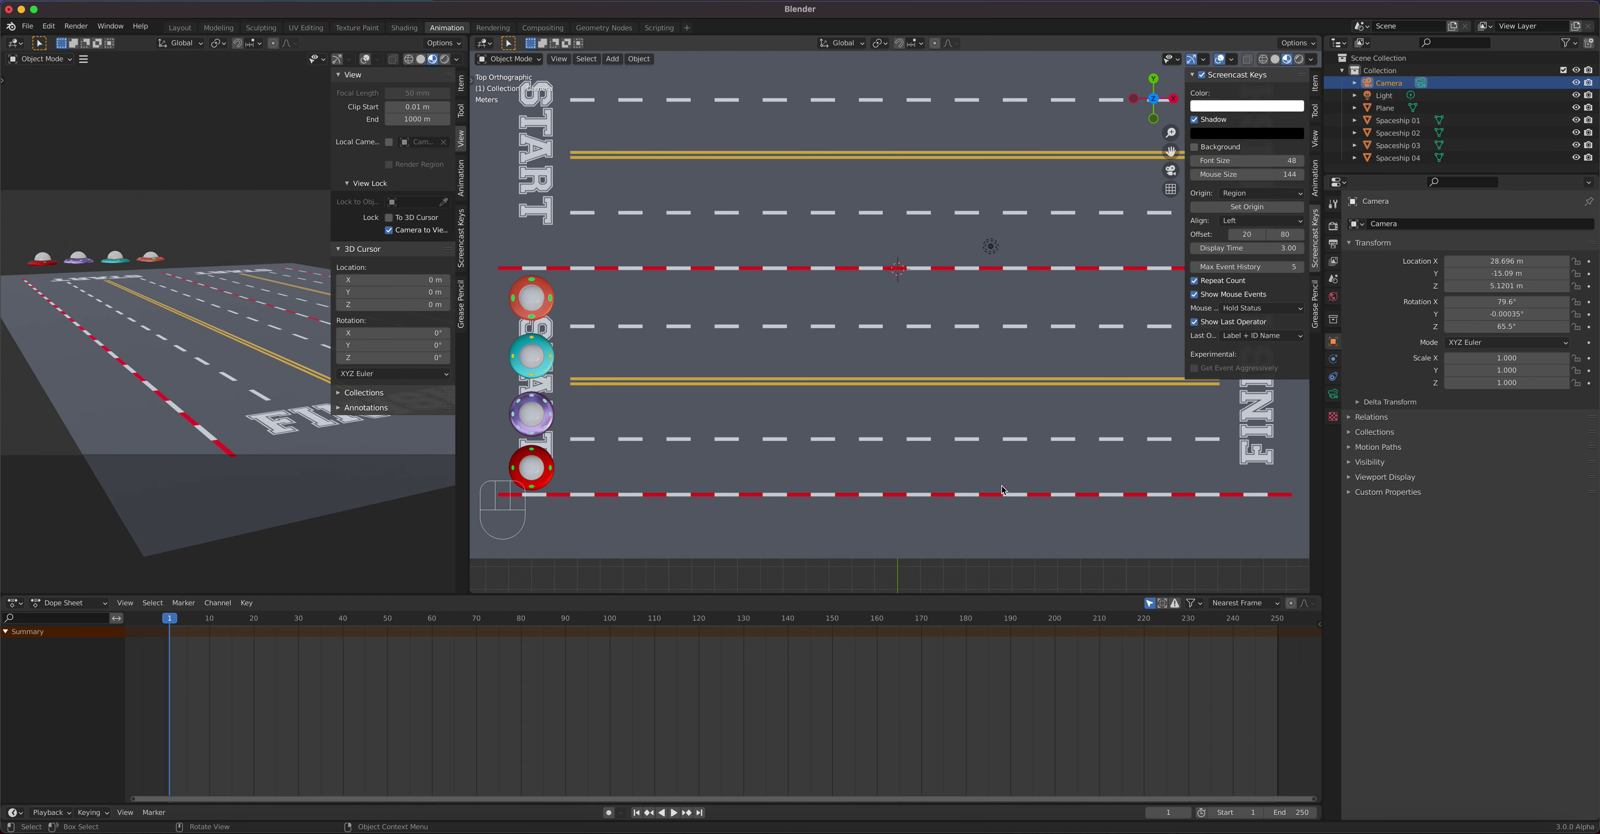
Display the object transform values and the tools in the top view, activate the Move tool, and select Spaceship 02
{"action": "left_click", "coordinate": [1315, 87]}
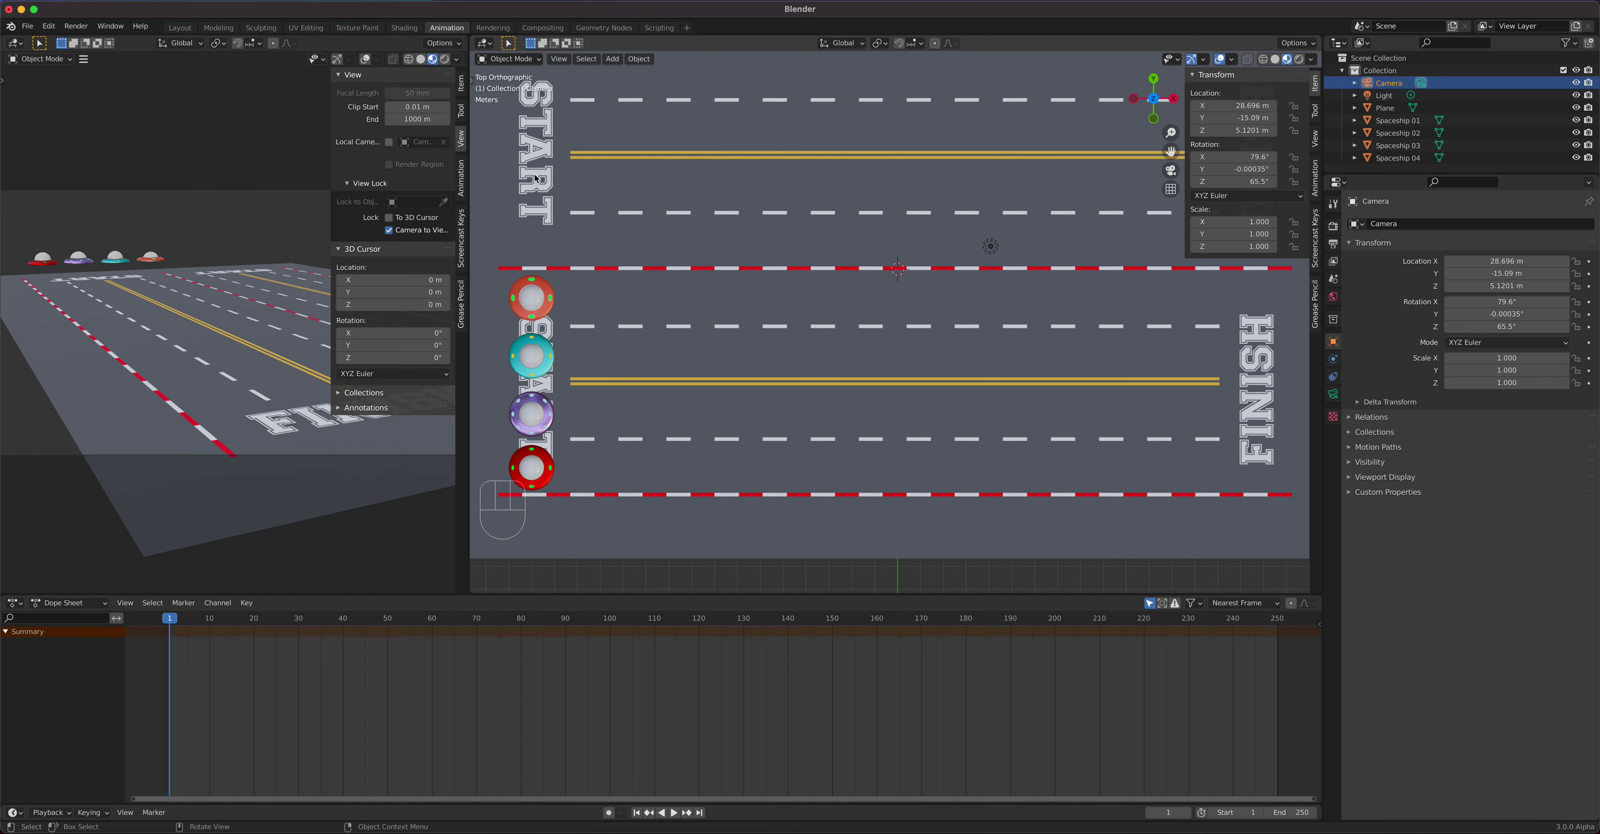
{"action": "key", "text": "t"}
{"action": "key", "text": "t"}
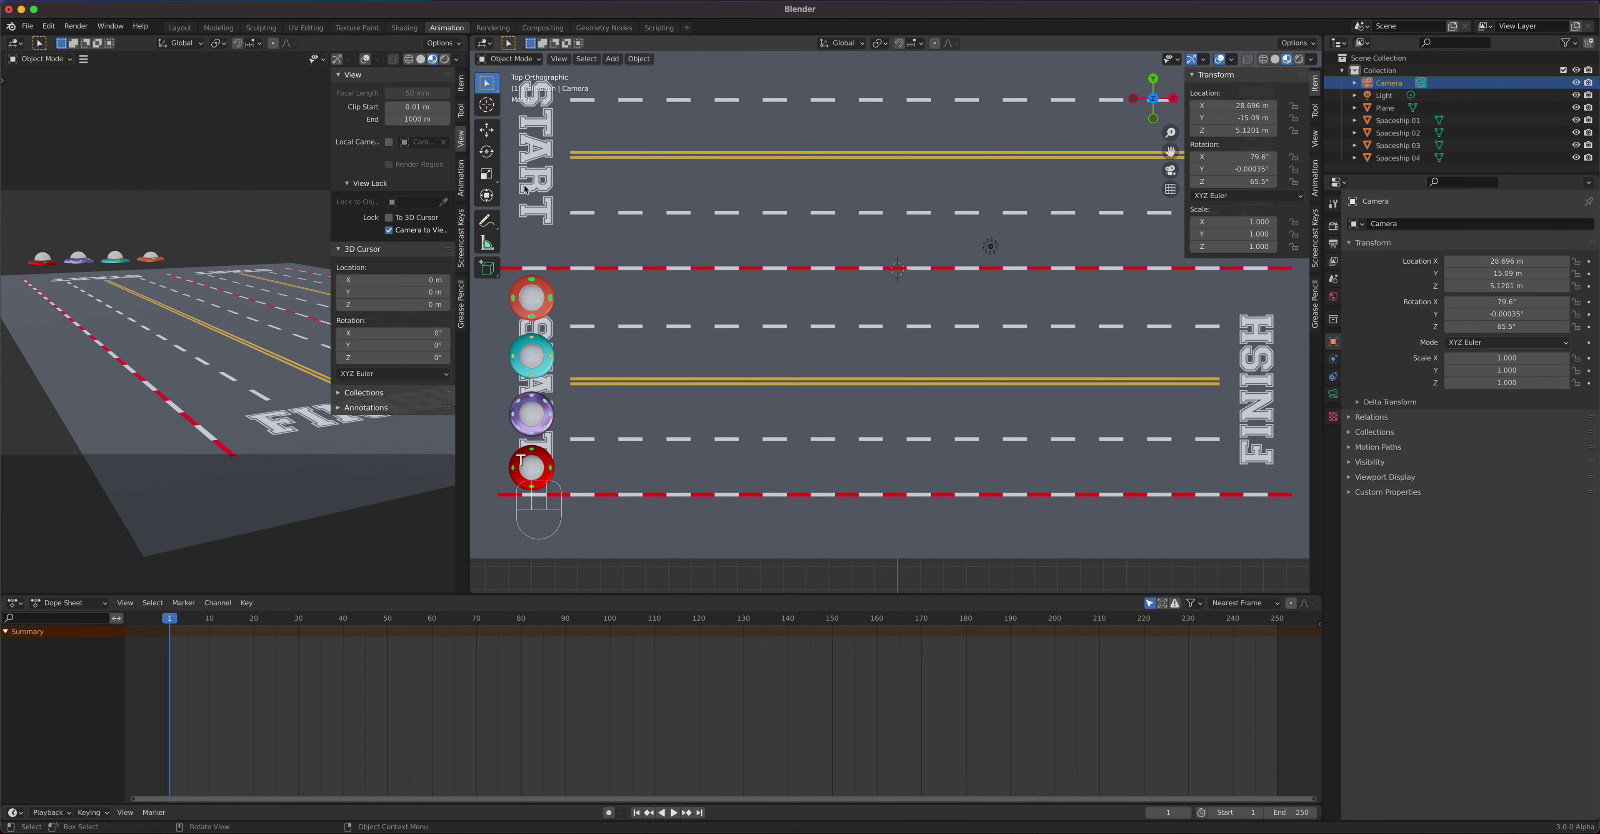
{"action": "key", "text": "t"}
{"action": "key", "text": "t"}
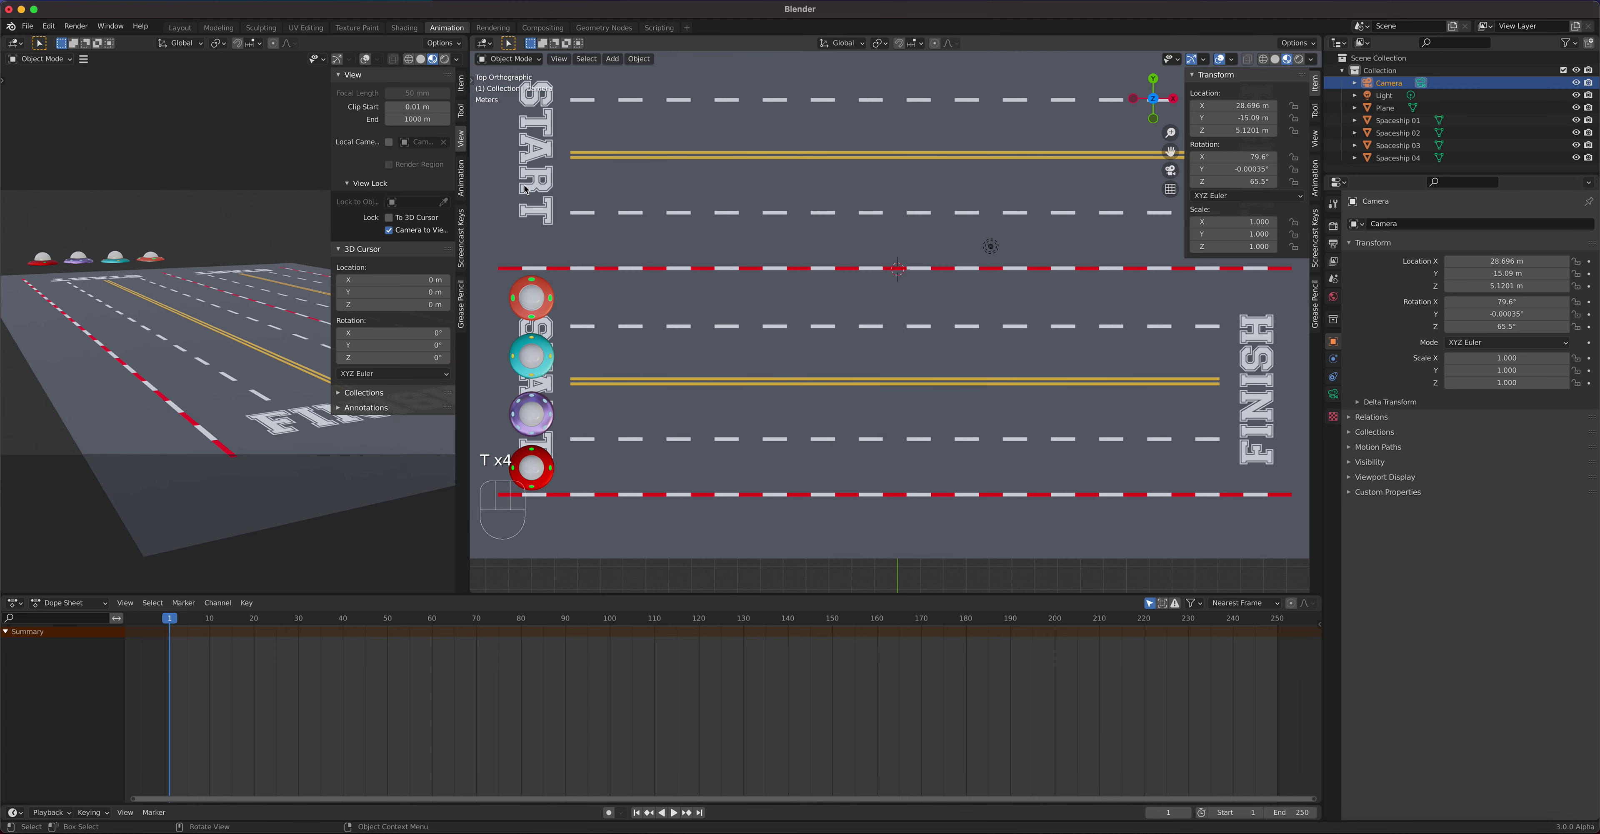
{"action": "key", "text": "t"}
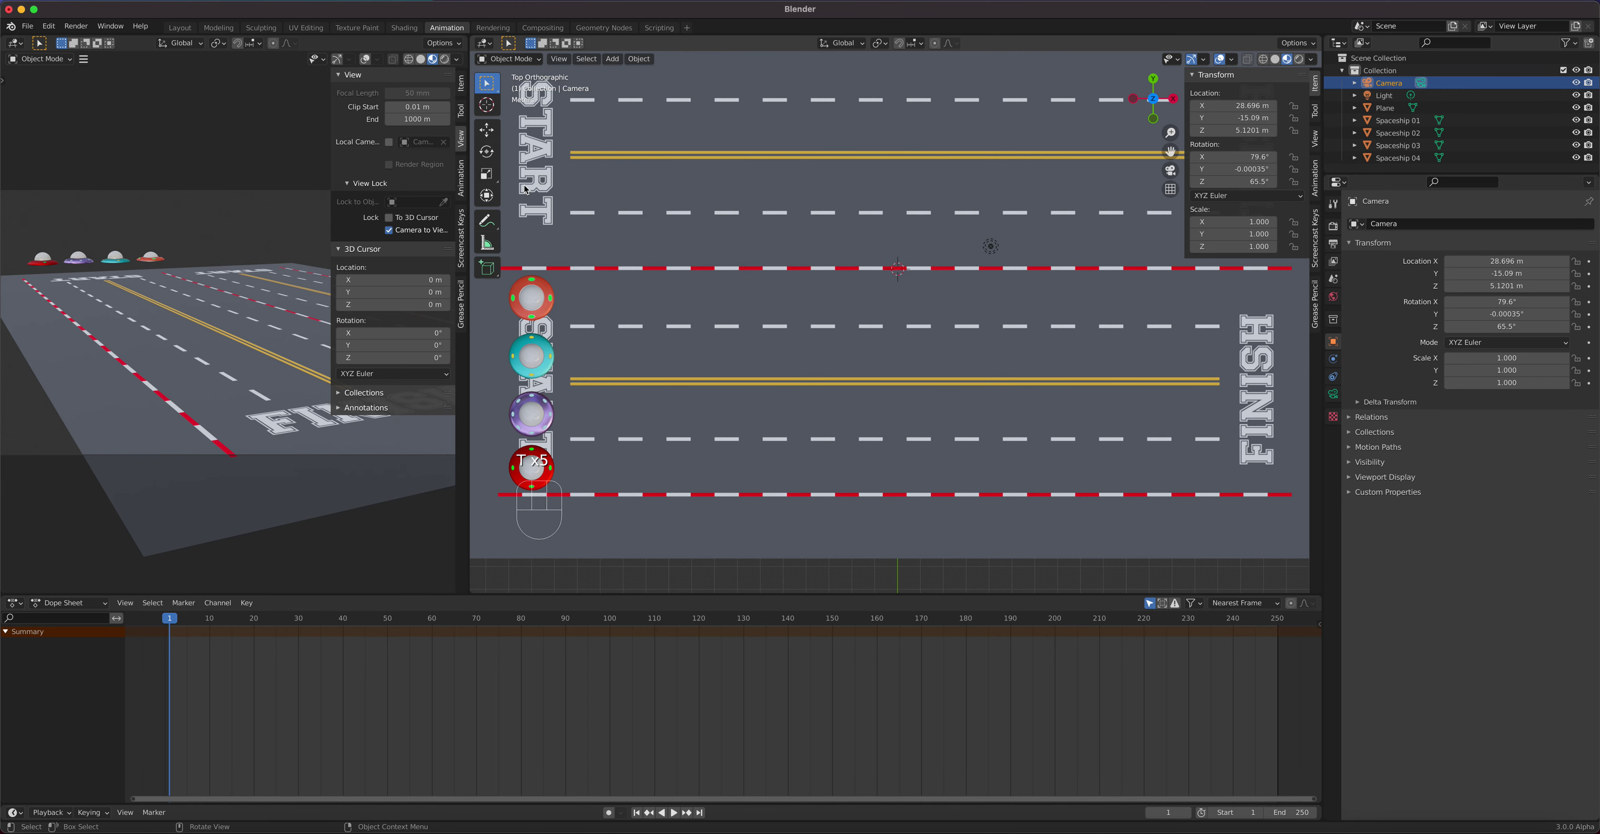
{"action": "left_click", "coordinate": [487, 131]}
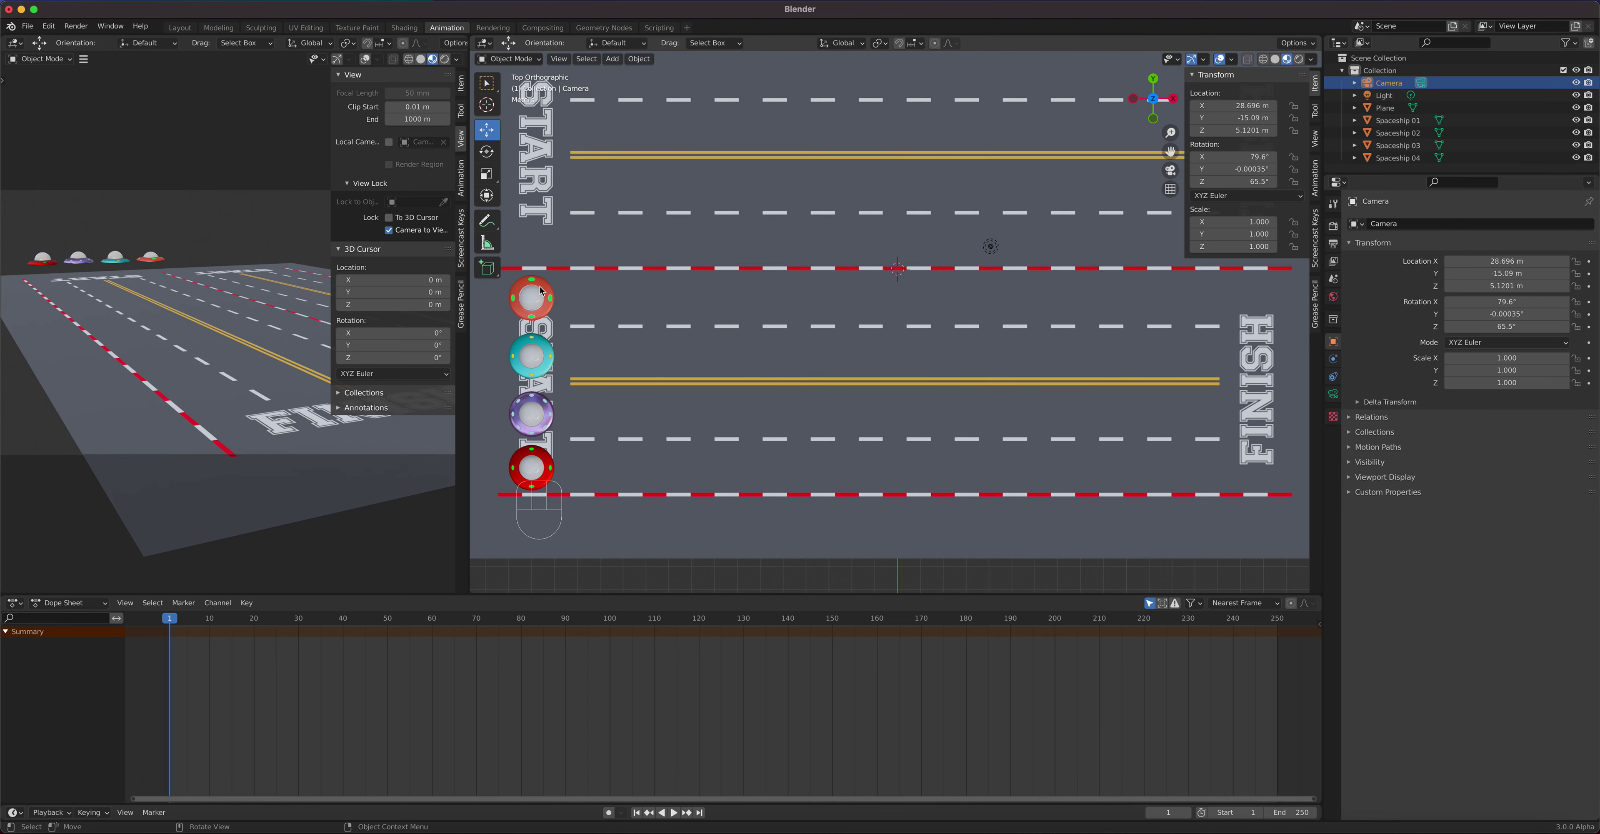
{"action": "left_click", "coordinate": [538, 297]}
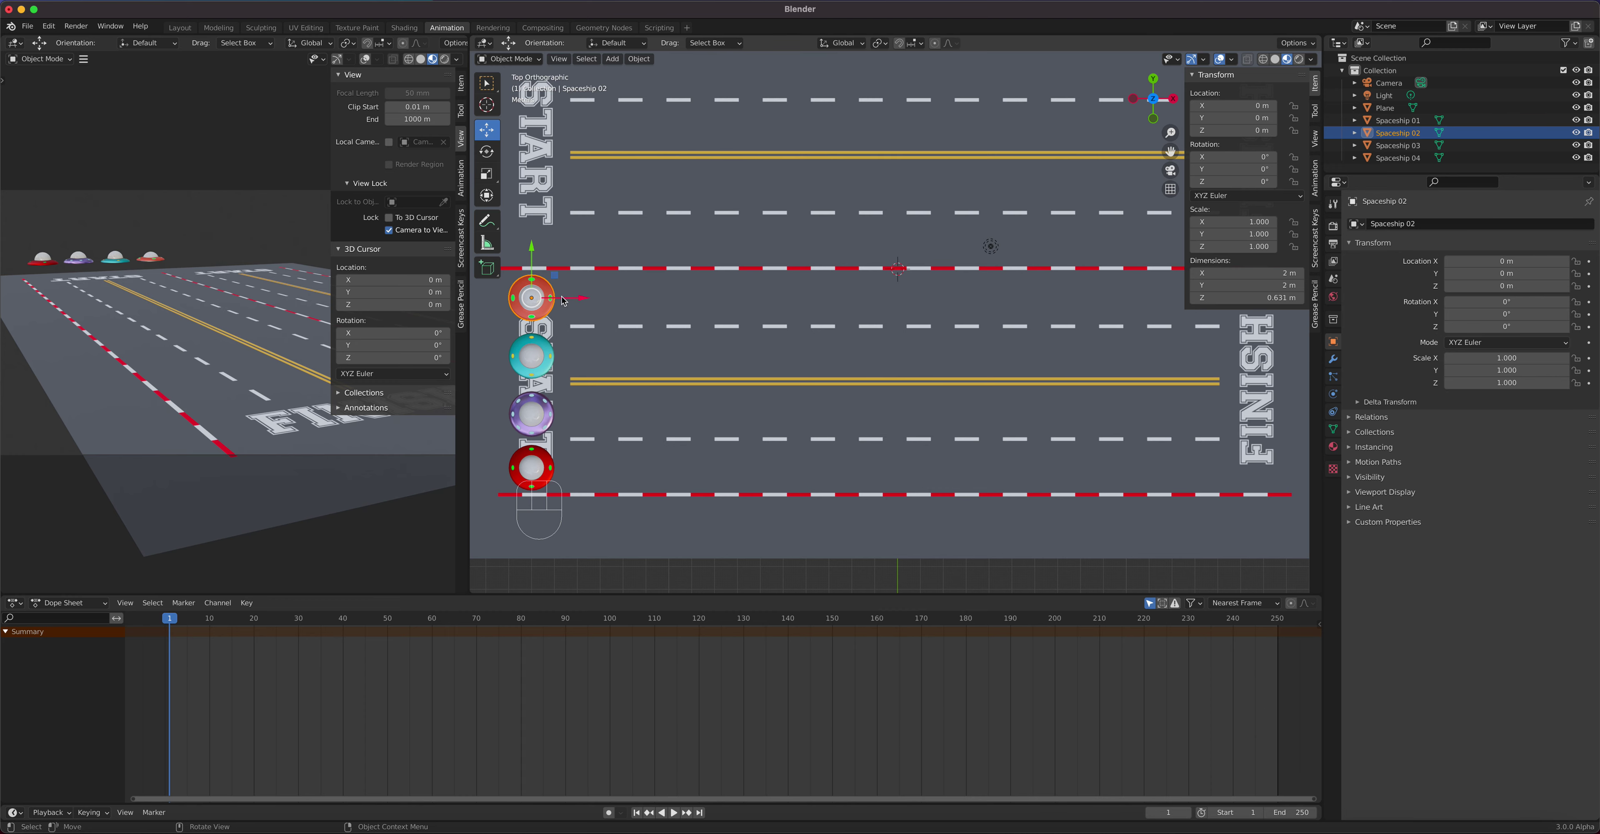
Try moving Spaceship 02 along the X axis toward the finish line
{"action": "left_click_drag", "start_coordinate": [583, 302], "coordinate": [1090, 360]}
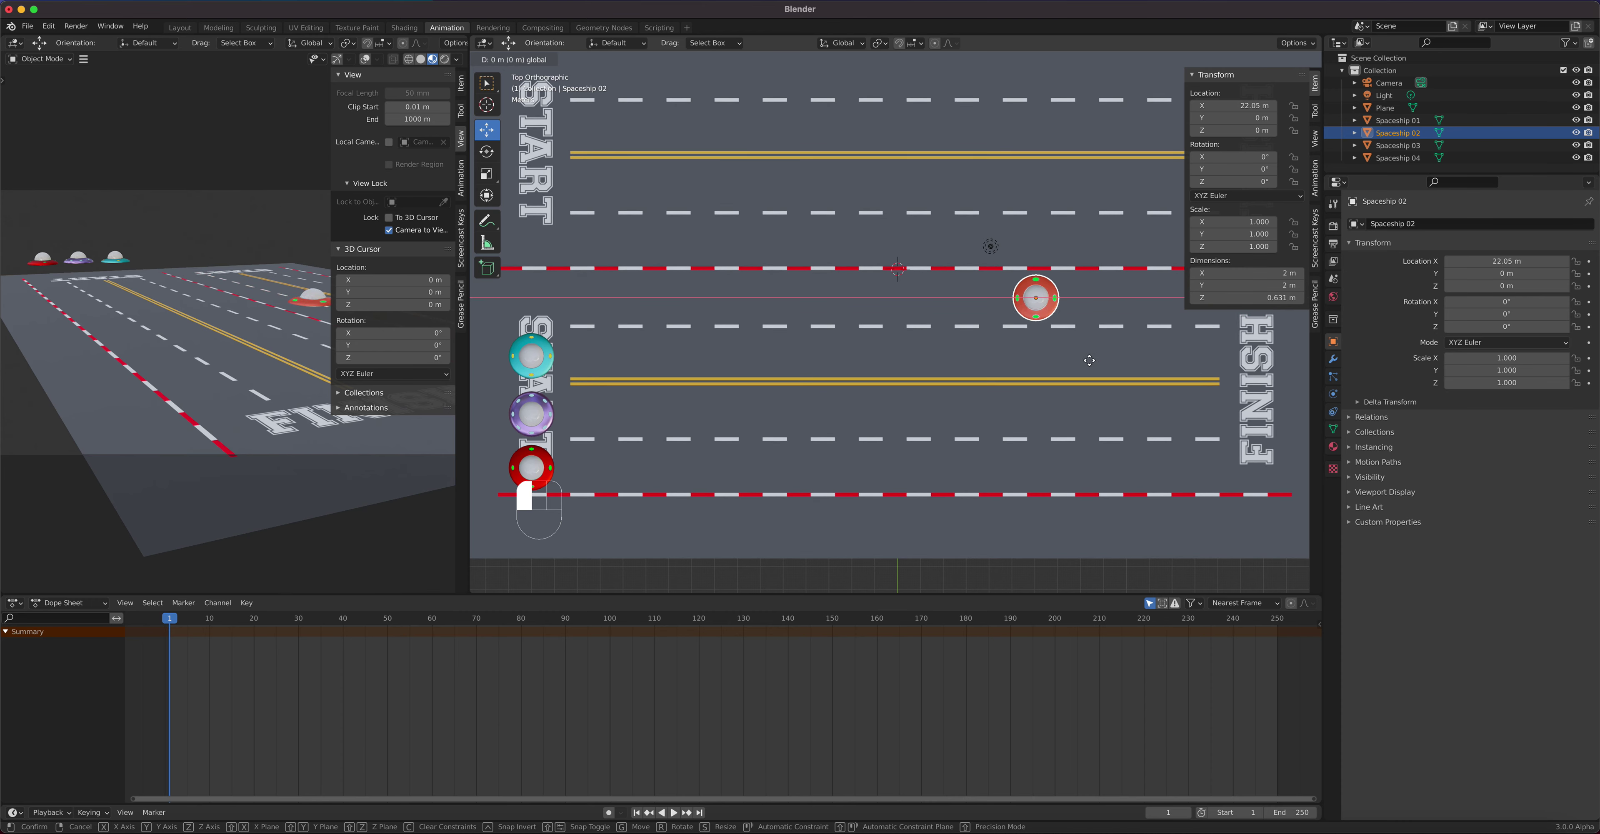
{"action": "key", "text": "Escape"}
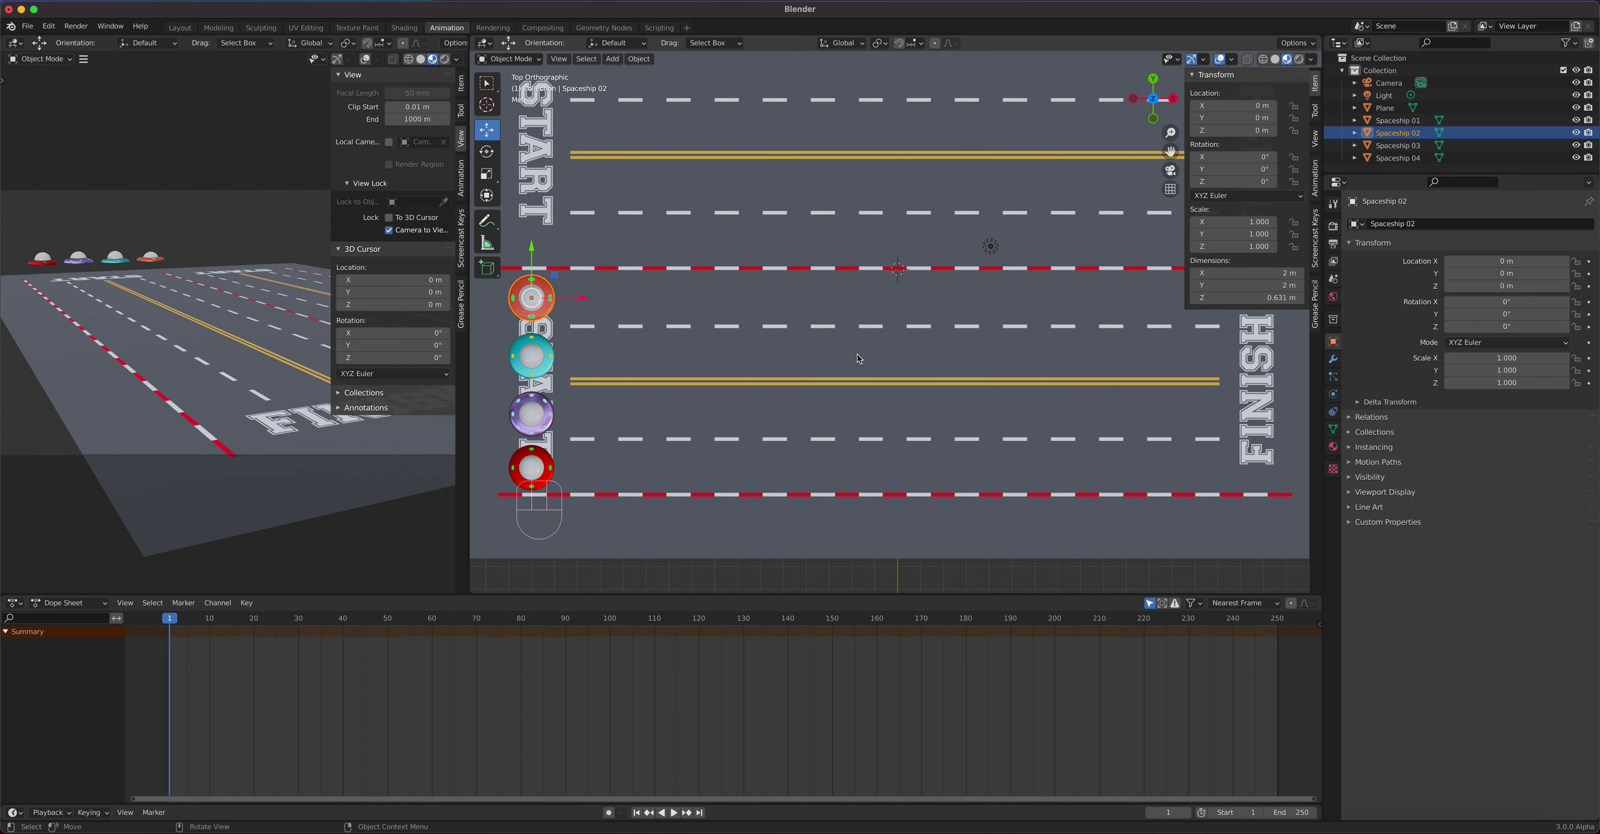
{"action": "left_click_drag", "start_coordinate": [581, 300], "coordinate": [1066, 358]}
{"action": "key", "text": "super+z"}
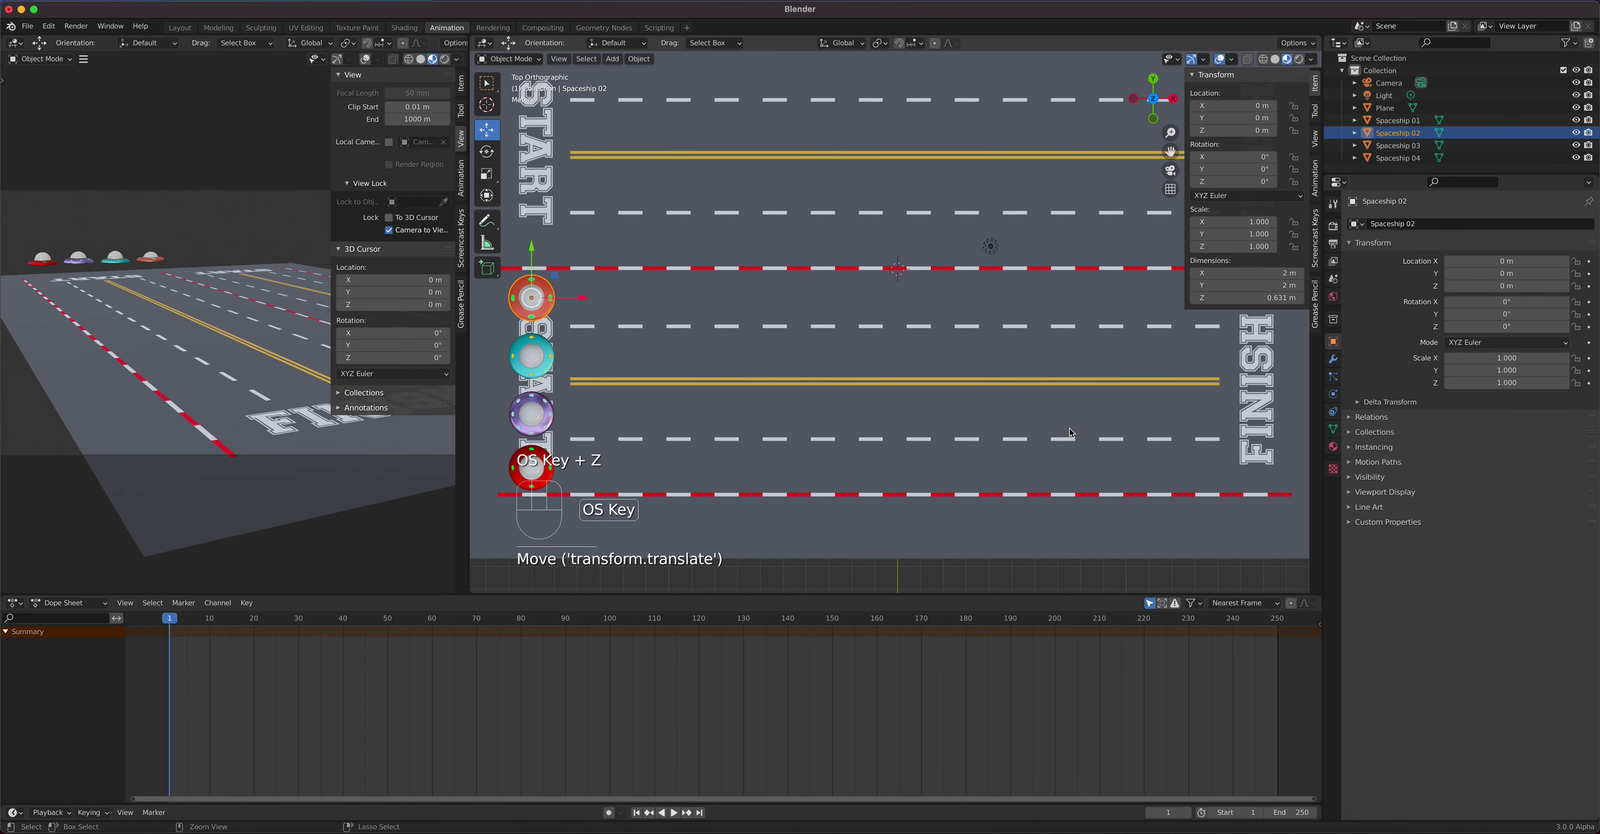
{"action": "left_click_drag", "start_coordinate": [583, 304], "coordinate": [1085, 346]}
{"action": "right_click", "coordinate": [1085, 344]}
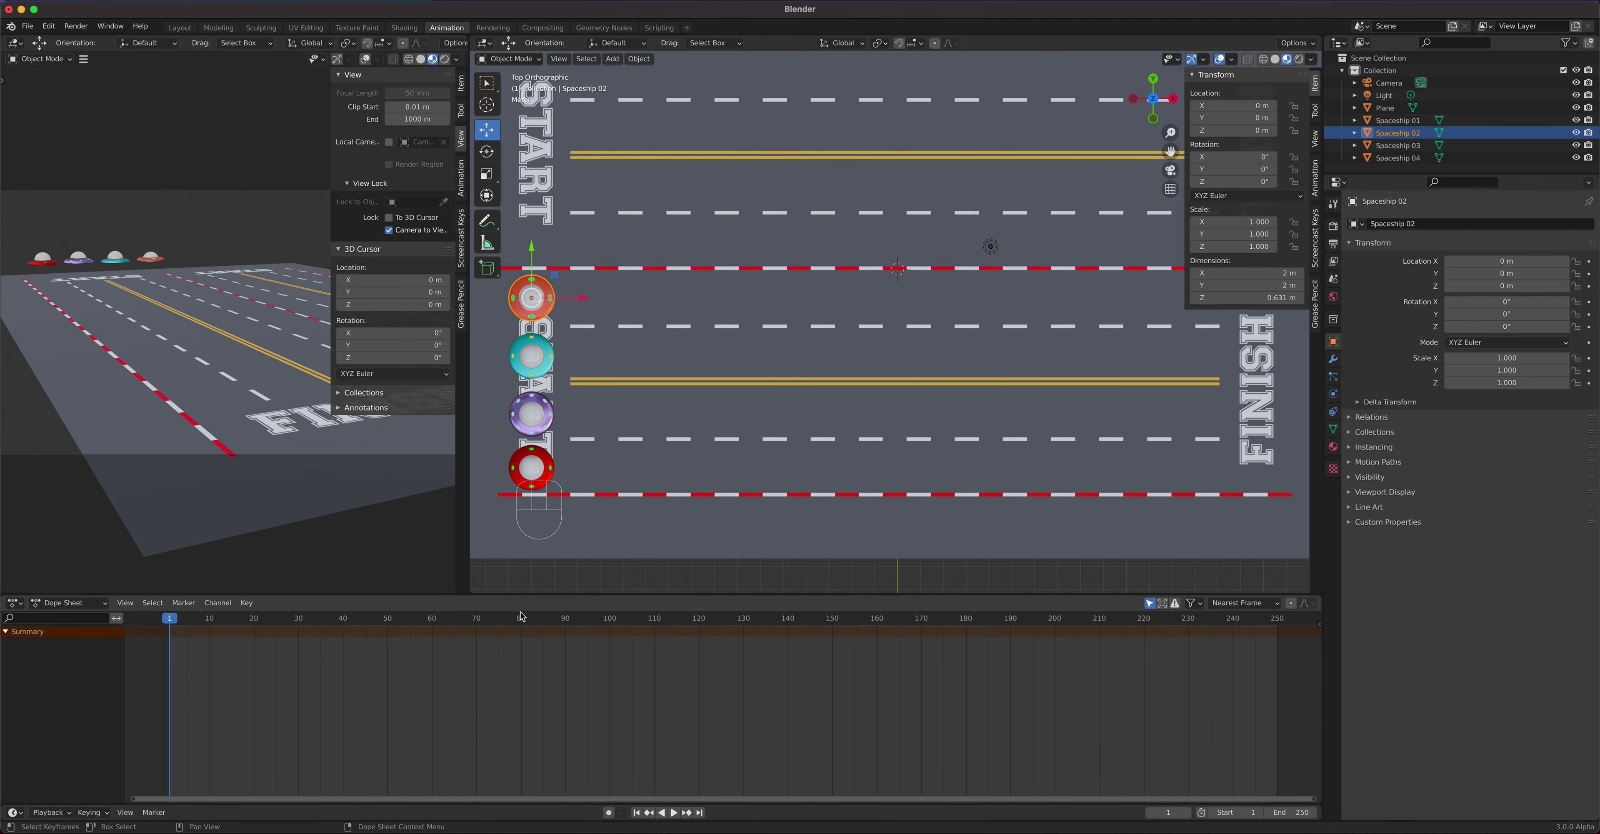
Set the animation's frame range from 0 to 100 and the current frame to 0
{"action": "left_click", "coordinate": [1305, 812]}
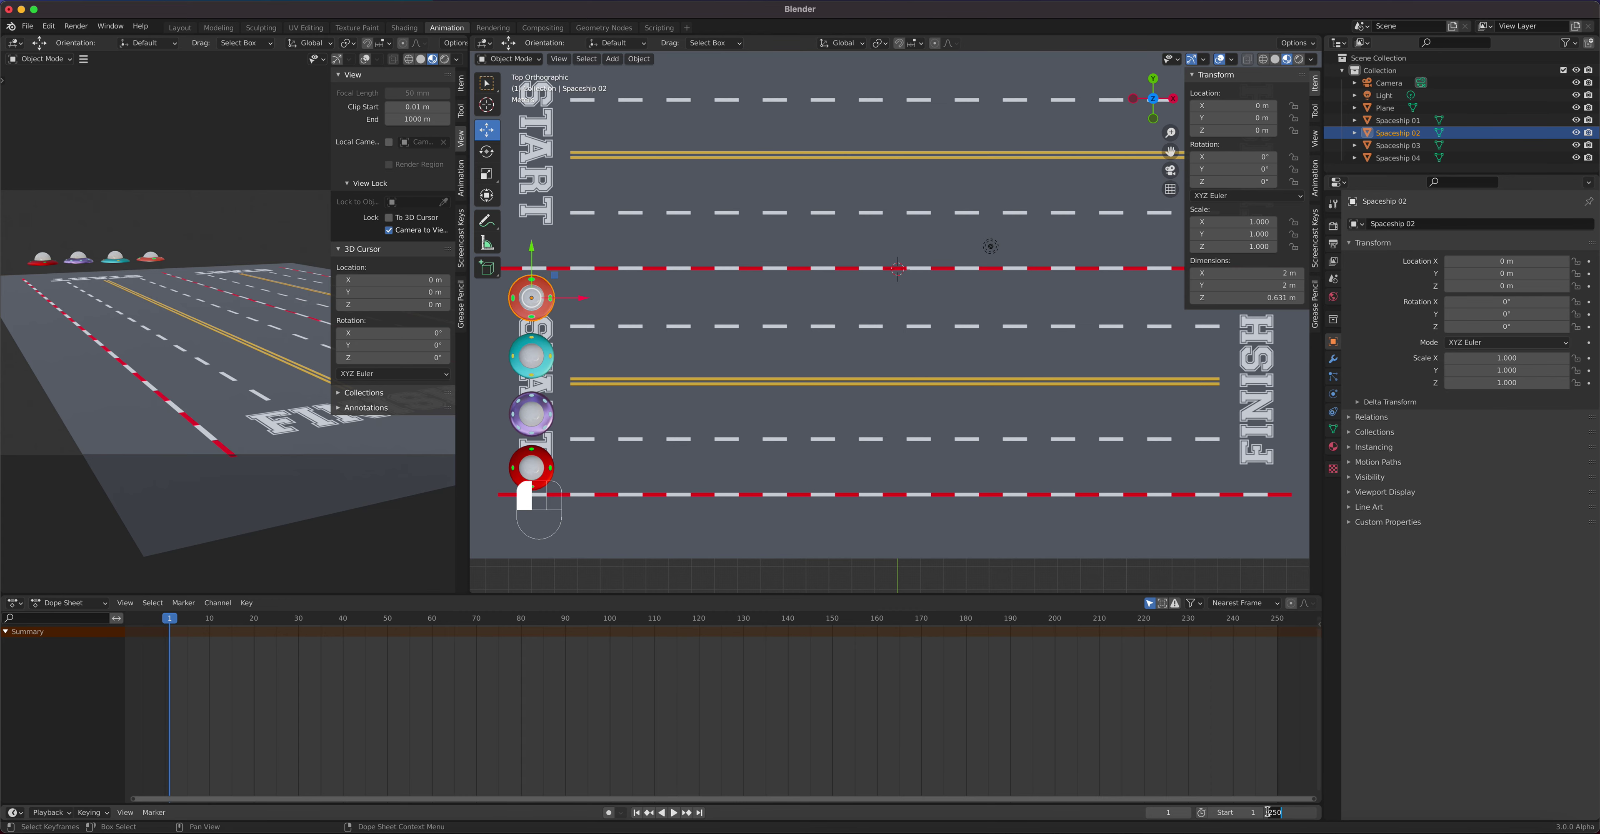
{"action": "type", "text": "100"}
{"action": "key", "text": "Return"}
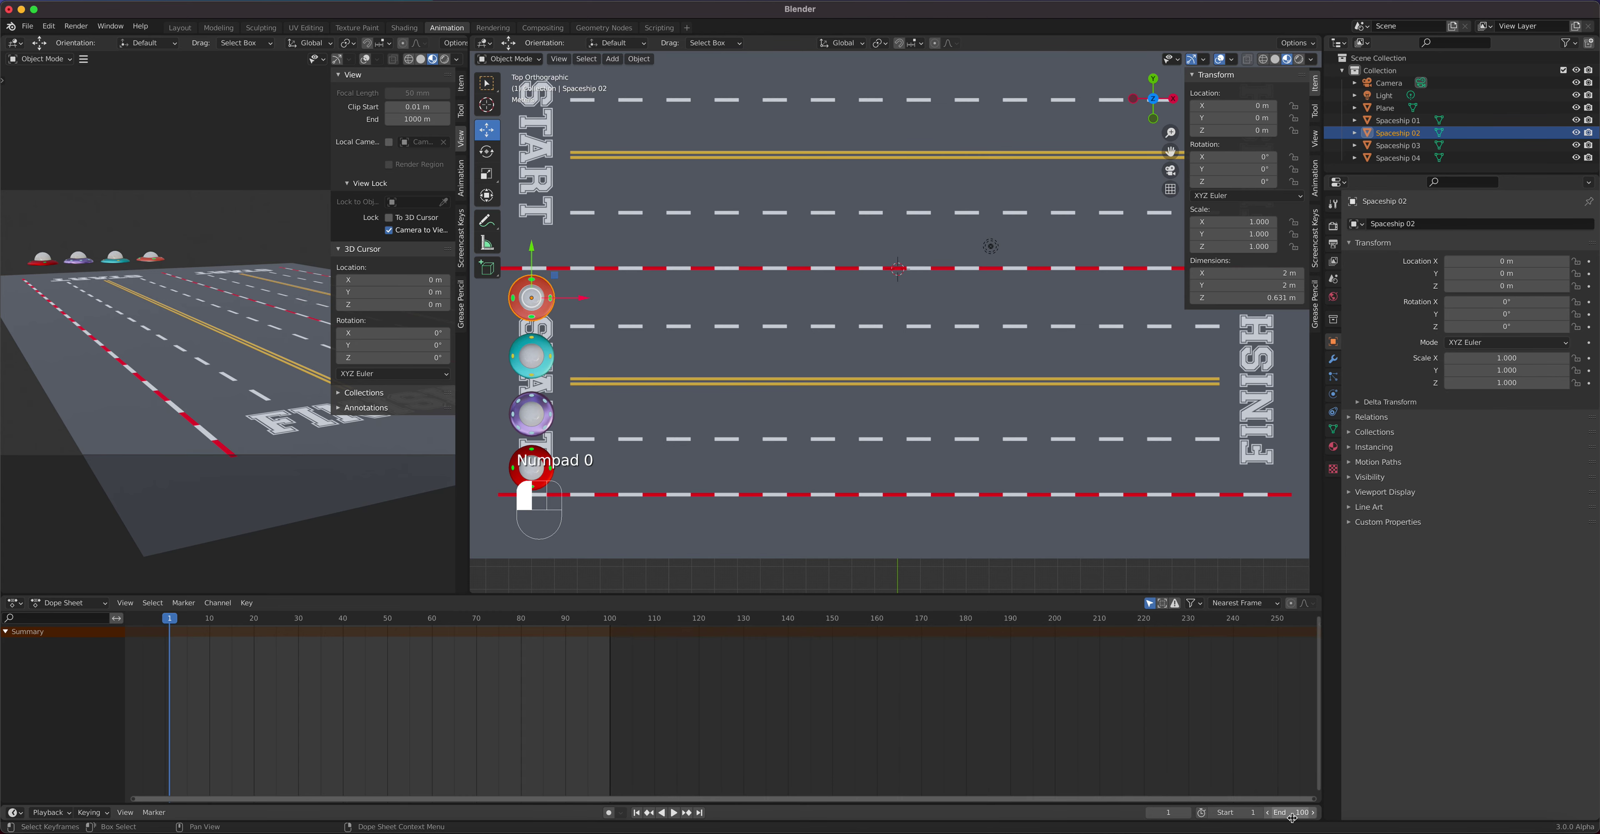
{"action": "left_click", "coordinate": [1244, 813]}
{"action": "key", "text": "Return"}
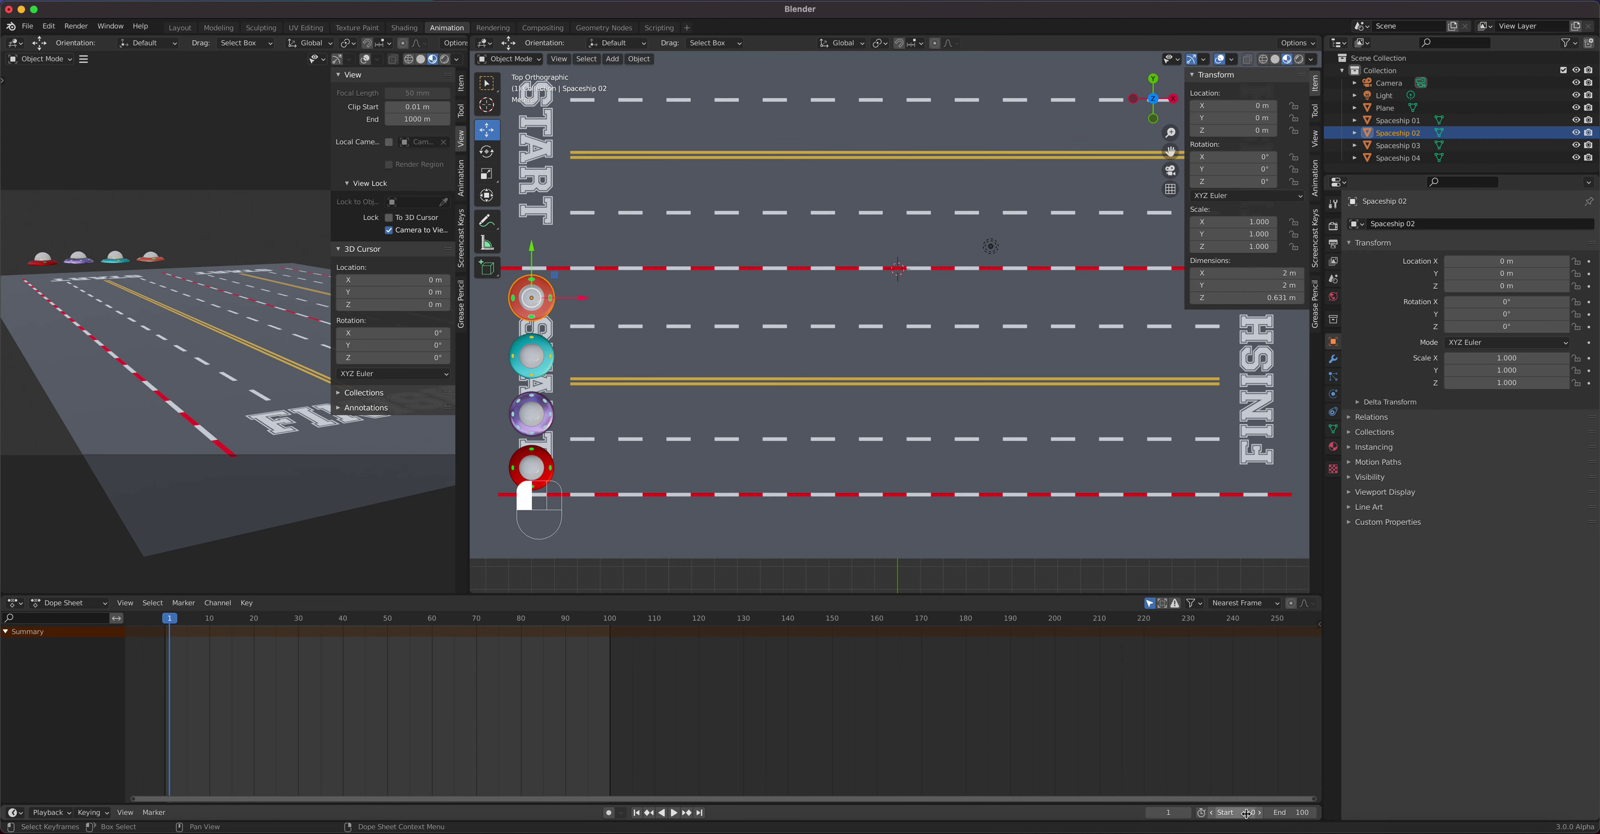
{"action": "left_click", "coordinate": [1173, 812]}
{"action": "type", "text": "0"}
{"action": "key", "text": "Return"}
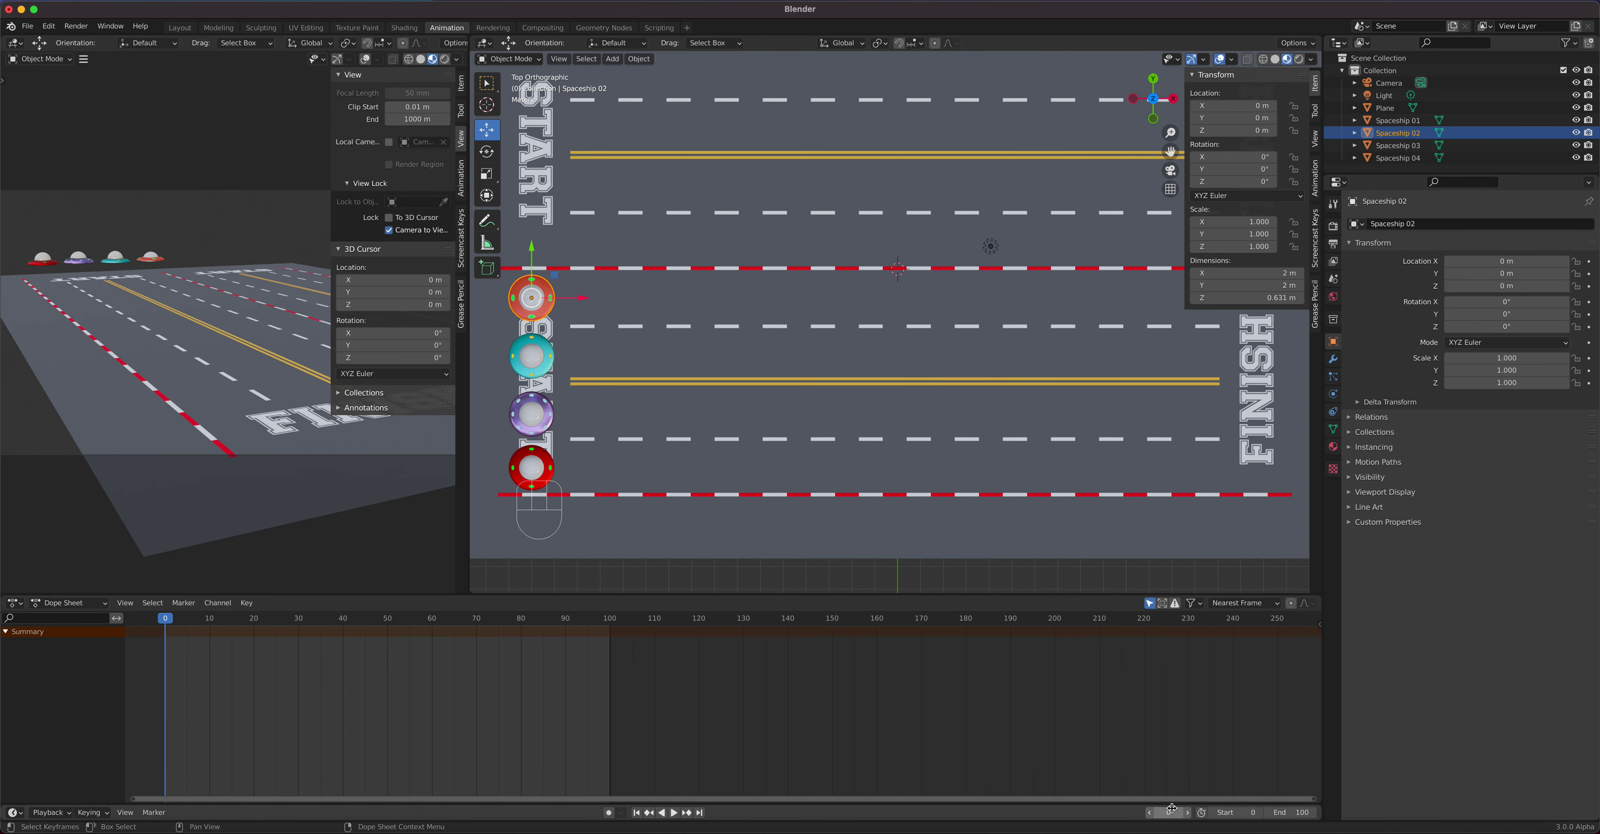
{"action": "mouse_move", "coordinate": [1167, 813]}
{"action": "left_mouse_down"}
{"action": "mouse_move", "coordinate": [1216, 813]}
{"action": "mouse_move", "coordinate": [1166, 813]}
{"action": "left_mouse_up"}
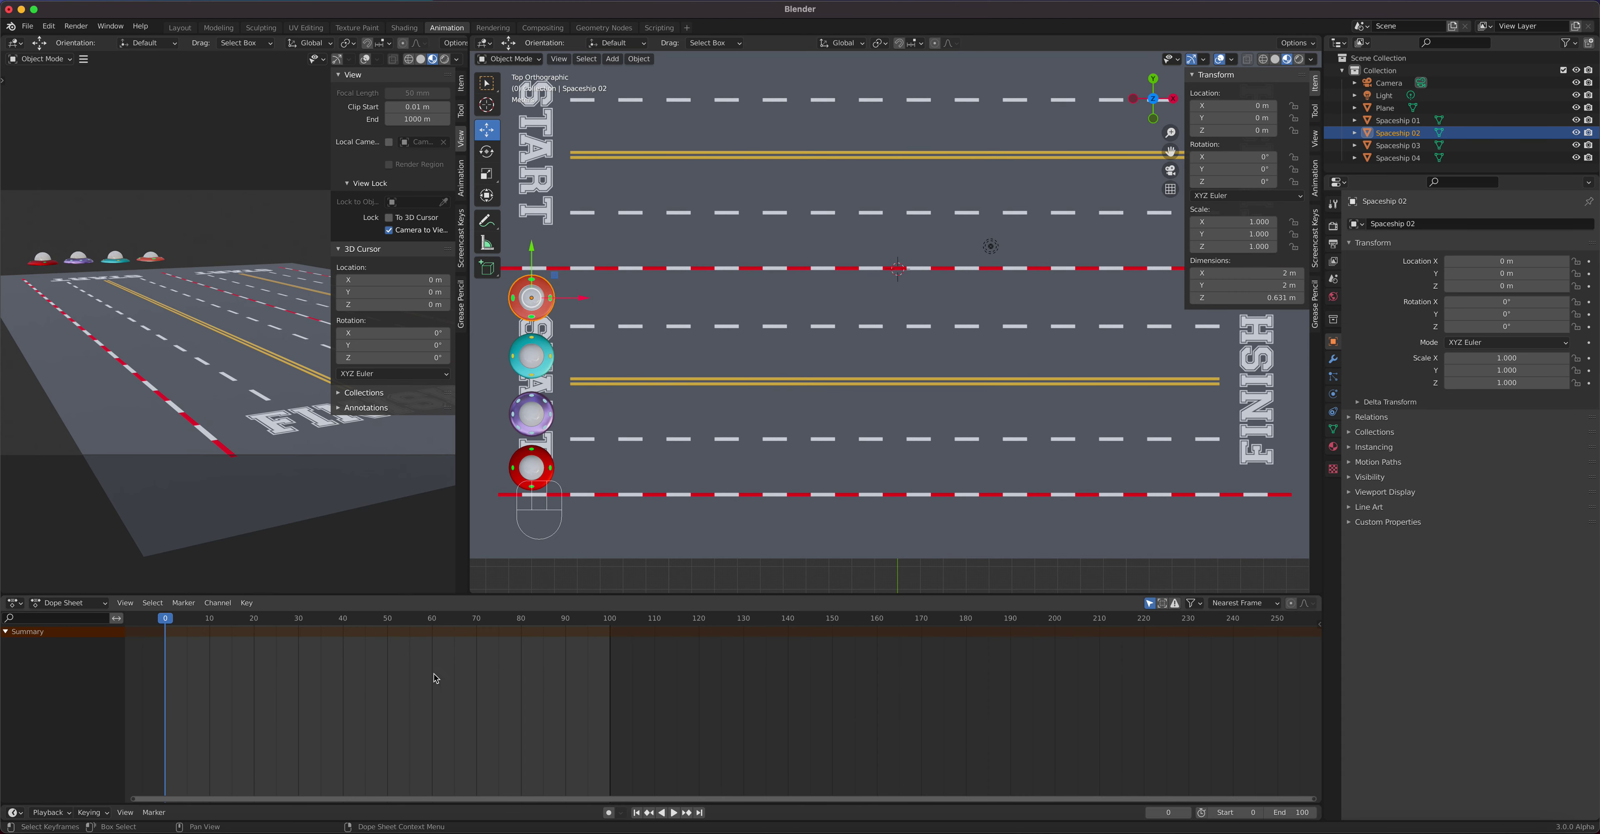
Frame the Dope Sheet view so that frames 0 to 100 fill its width
{"action": "middle_click_drag", "start_coordinate": [393, 717], "coordinate": [783, 734]}
{"action": "scroll", "coordinate": [783, 734], "scroll_direction": "down", "scroll_amount": 2}
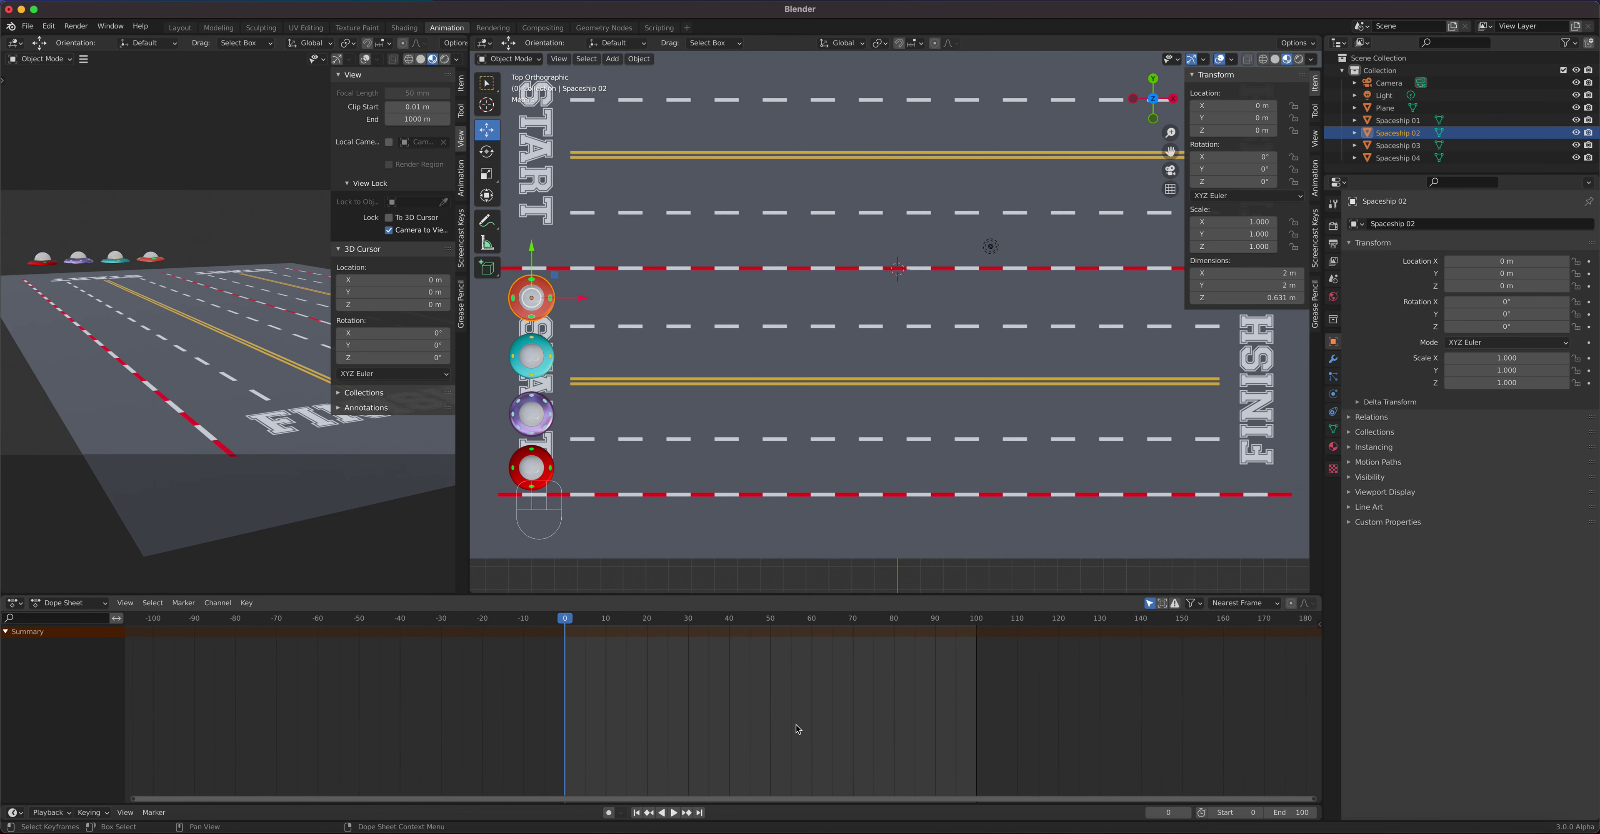
{"action": "scroll", "coordinate": [793, 731], "scroll_direction": "up", "scroll_amount": 5}
{"action": "scroll", "coordinate": [798, 729], "scroll_direction": "up", "scroll_amount": 4}
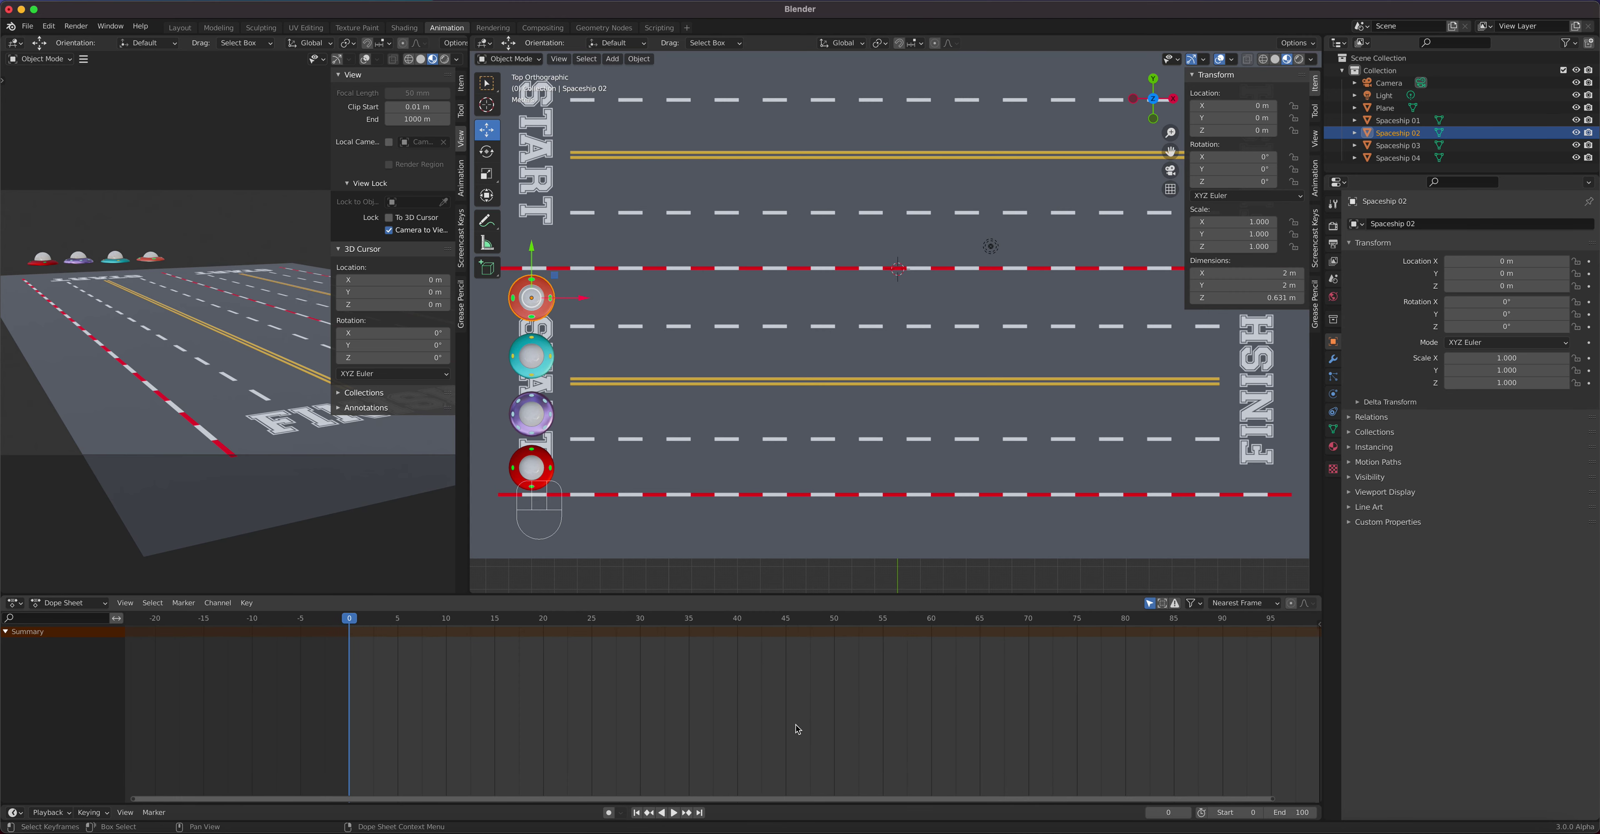
{"action": "scroll", "coordinate": [783, 704], "scroll_direction": "up", "scroll_amount": 2}
{"action": "scroll", "coordinate": [796, 699], "scroll_direction": "right", "scroll_amount": 1}
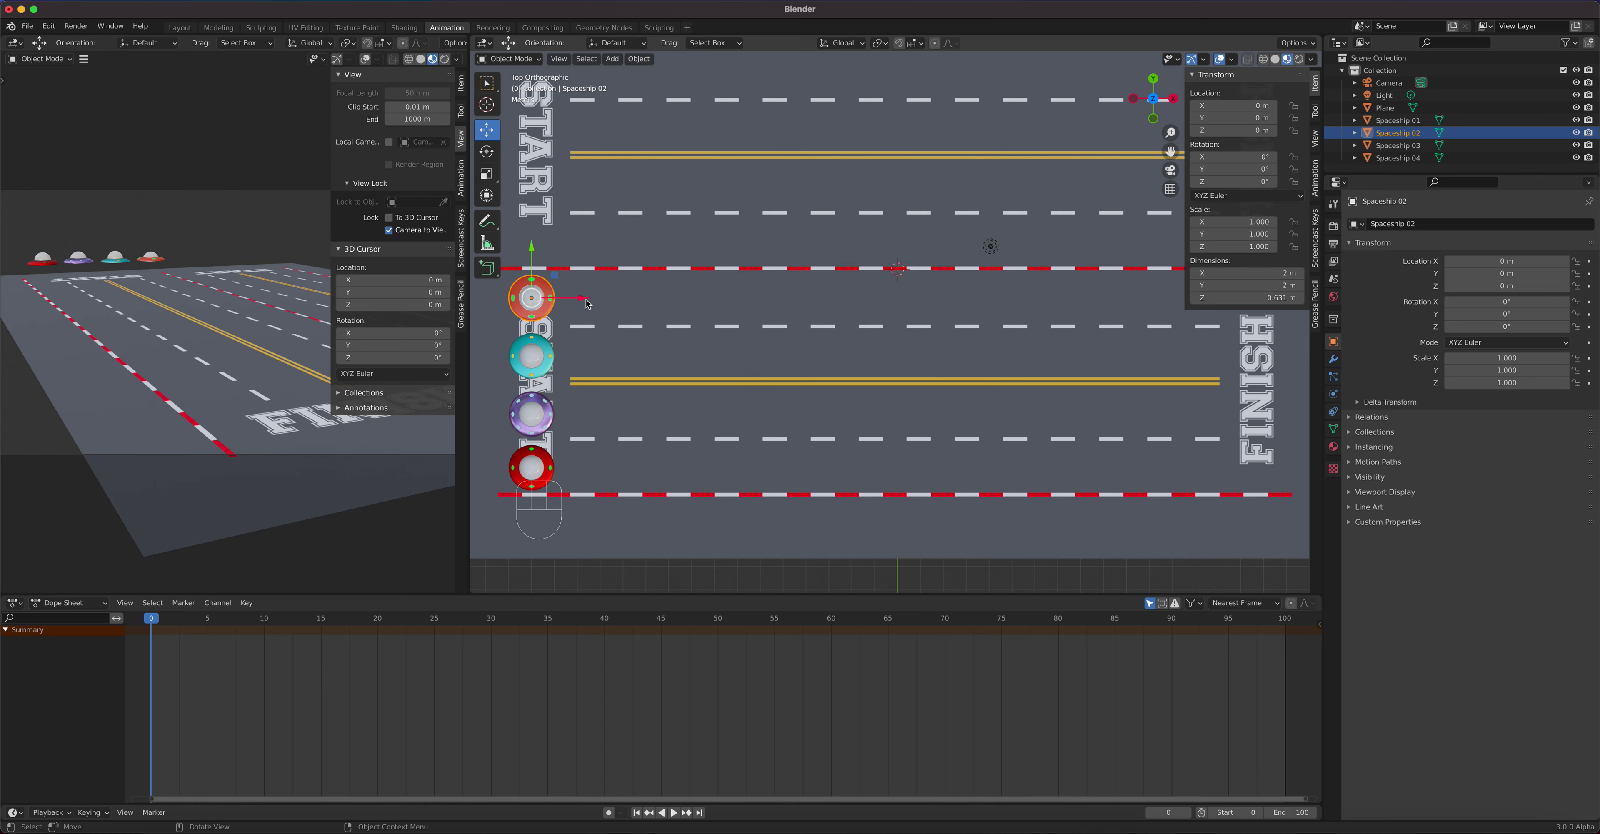
{"action": "left_click_drag", "start_coordinate": [595, 301], "coordinate": [1309, 348]}
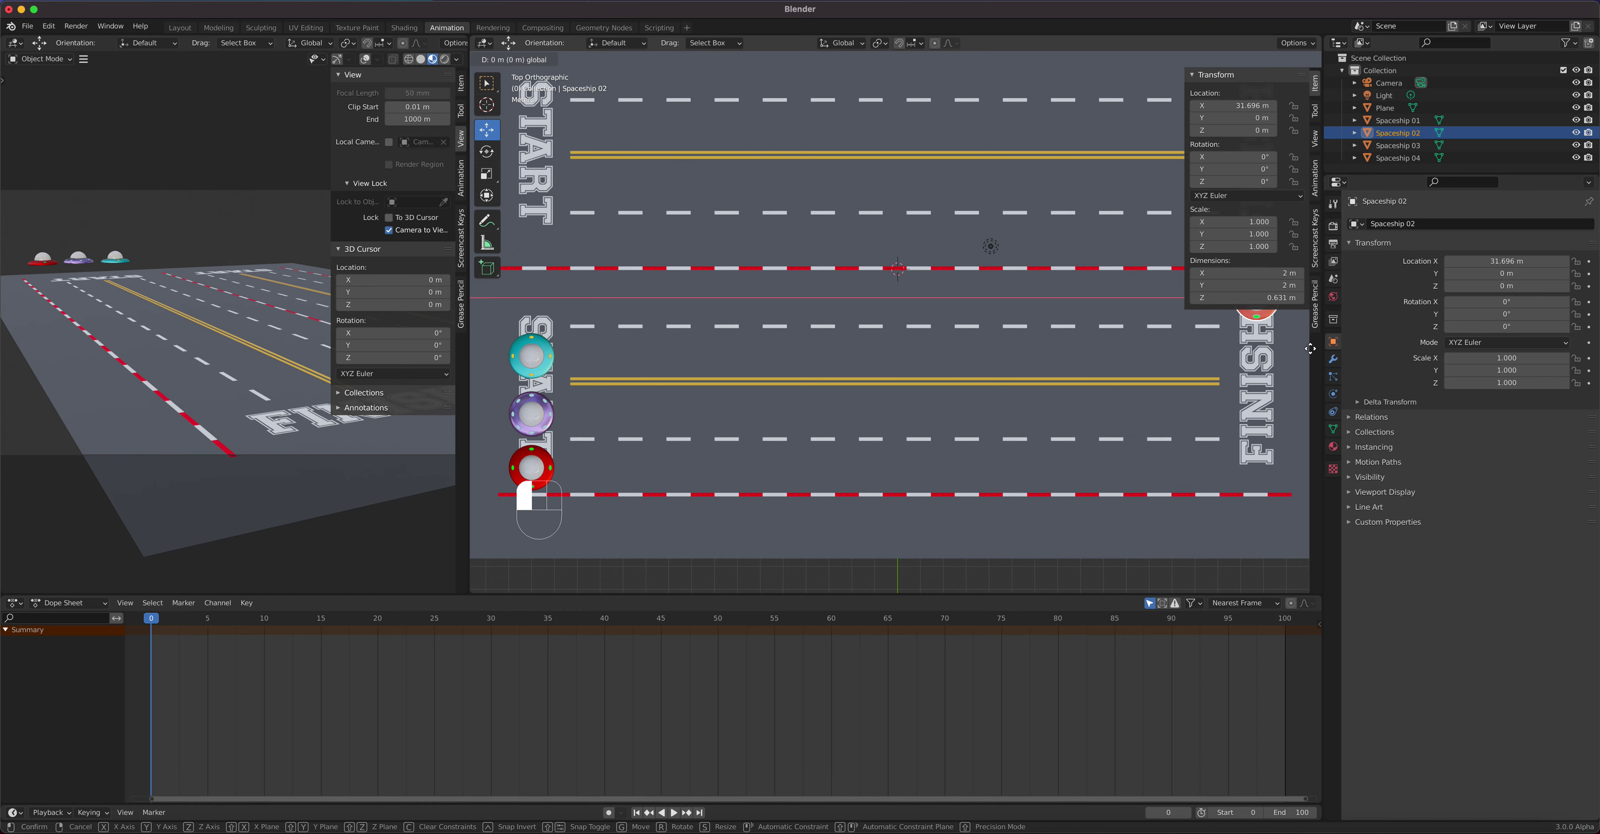
{"action": "left_click_drag", "start_coordinate": [1310, 349], "coordinate": [629, 364]}
{"action": "right_click", "coordinate": [629, 365]}
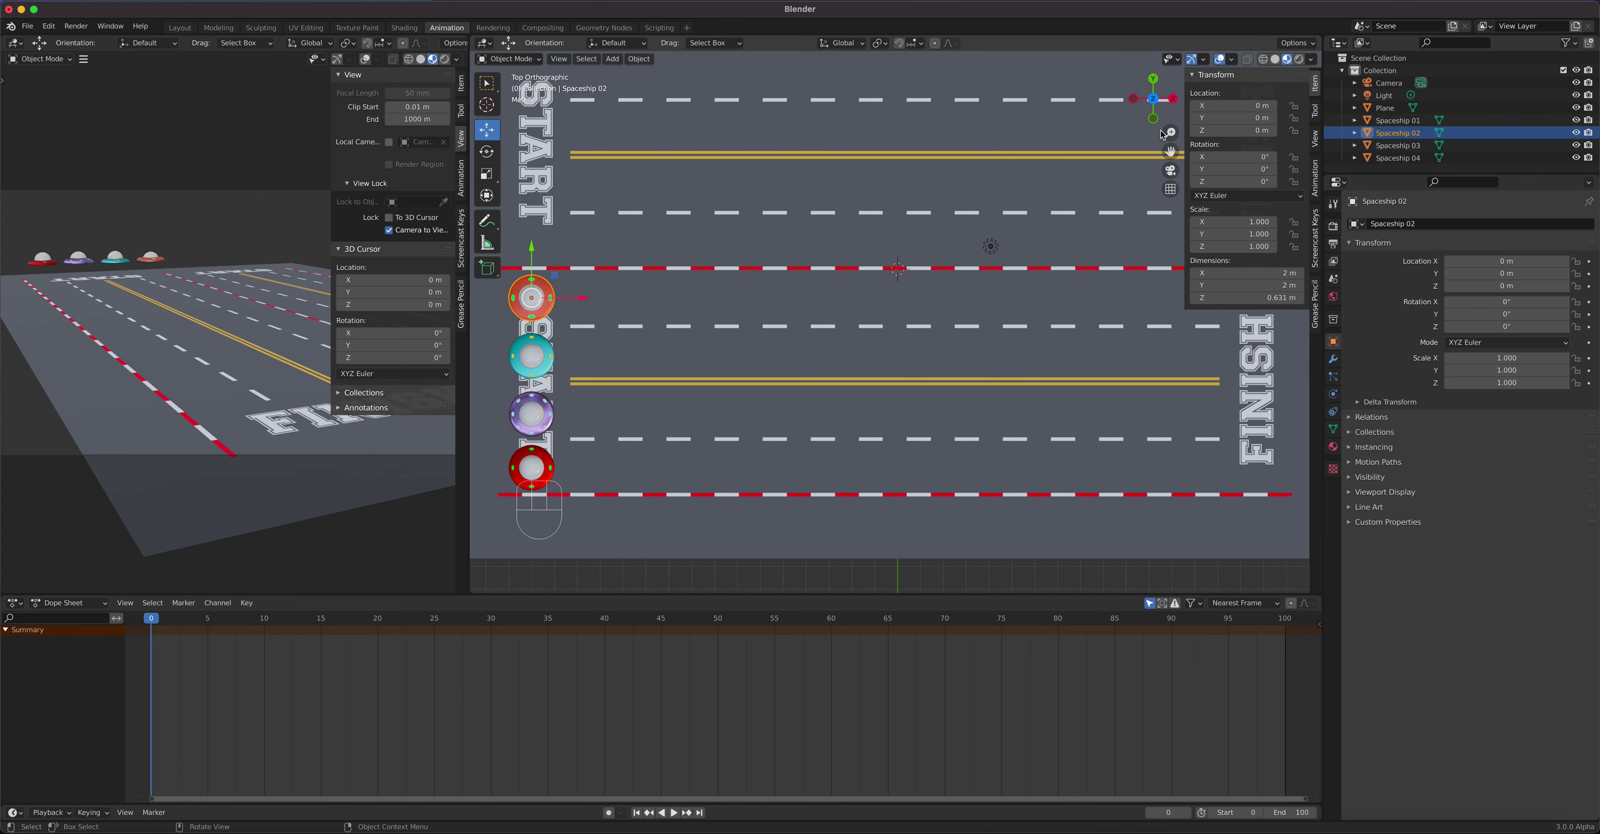
Try X locations of 30 m and 32 m for Spaceship 02 near the finish line
{"action": "left_click", "coordinate": [1241, 107]}
{"action": "type", "text": "30"}
{"action": "key", "text": "Return"}
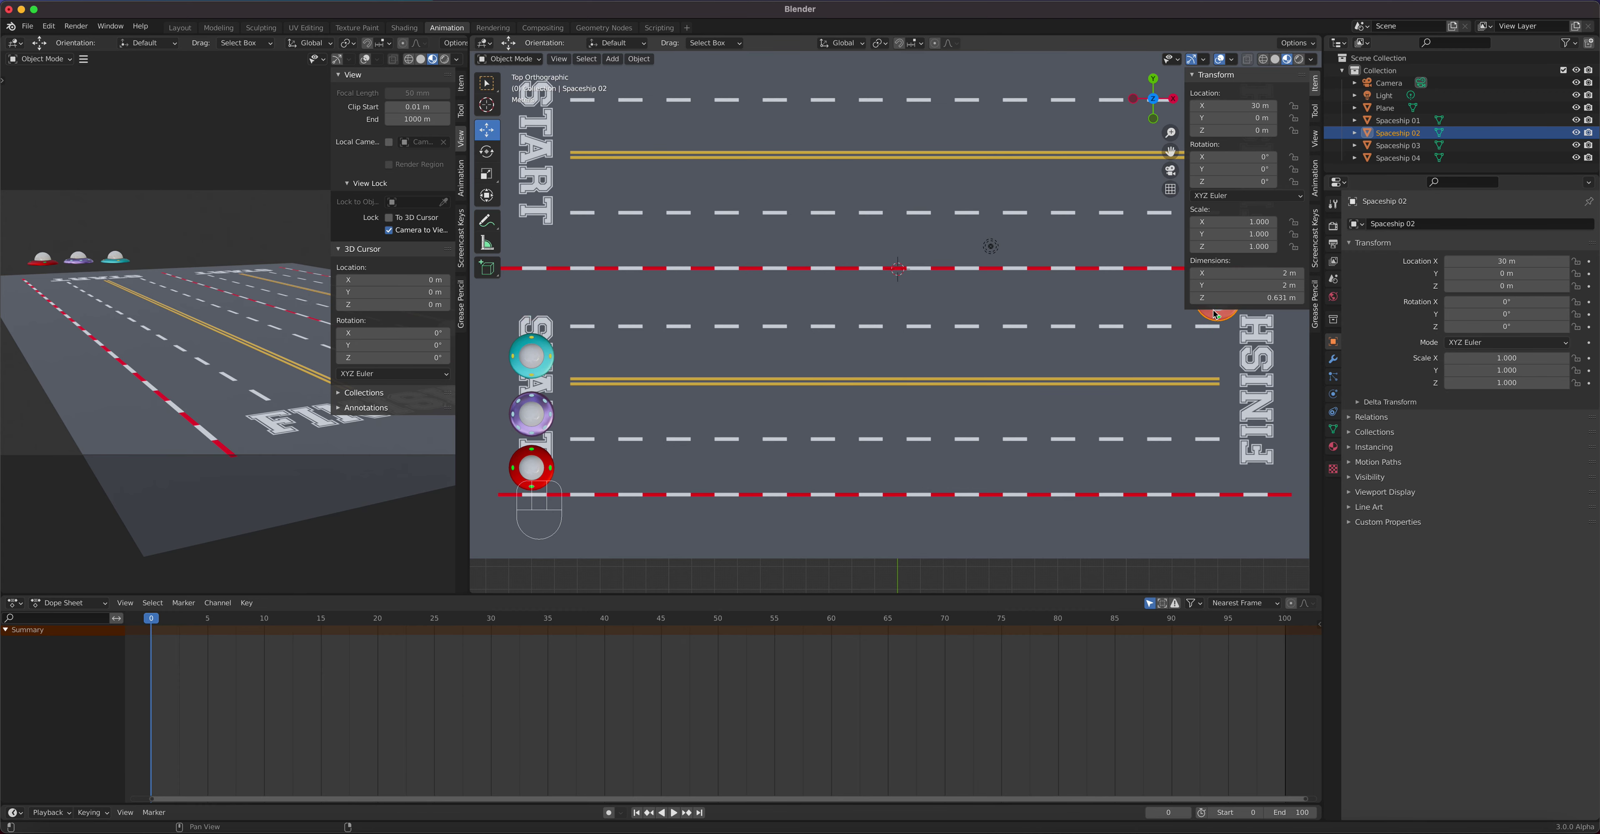
{"action": "mouse_move", "coordinate": [1239, 105]}
{"action": "left_mouse_down"}
{"action": "mouse_move", "coordinate": [1261, 105]}
{"action": "mouse_move", "coordinate": [1232, 105]}
{"action": "left_mouse_up"}
{"action": "left_click", "coordinate": [1228, 106]}
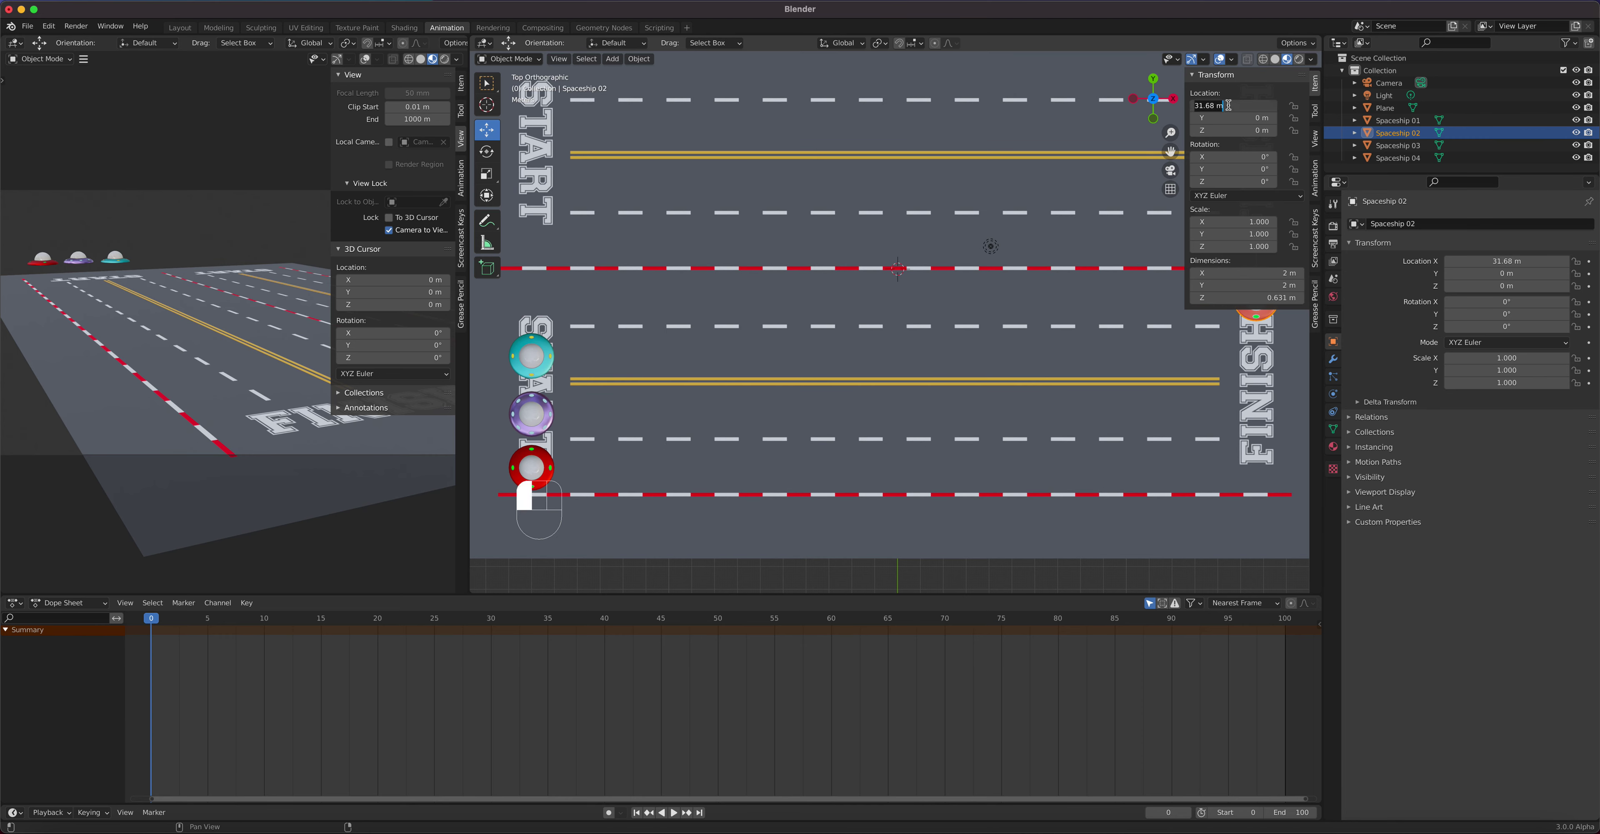
{"action": "type", "text": "32"}
{"action": "key", "text": "Return"}
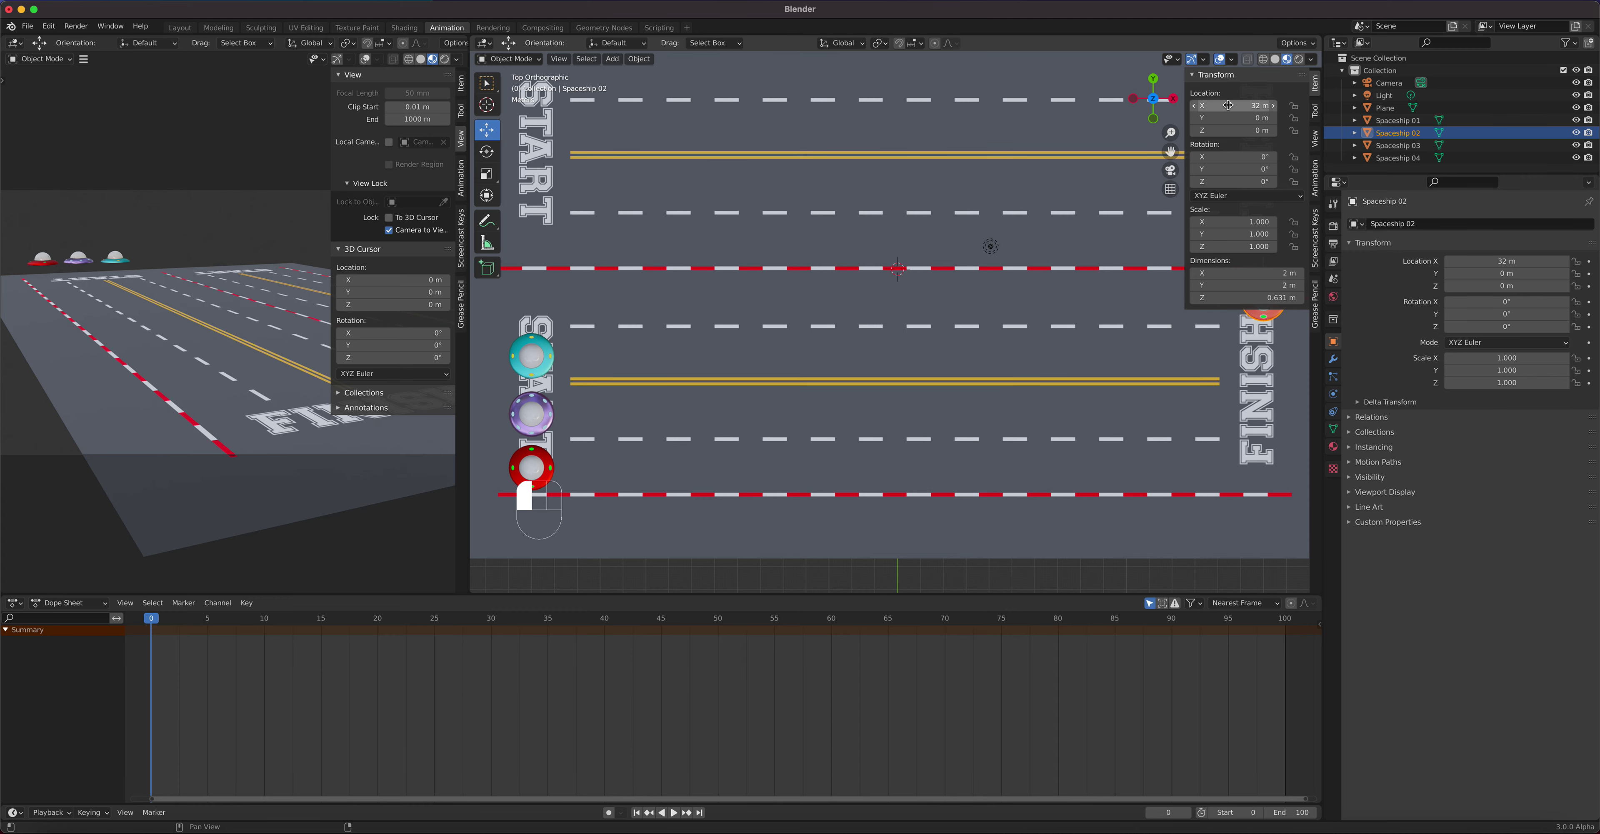
Try X locations of 31 m and 31.5 m for Spaceship 02, and return it to 0 m at the start line
{"action": "left_click", "coordinate": [1228, 105]}
{"action": "type", "text": "31"}
{"action": "key", "text": "Return"}
{"action": "left_click", "coordinate": [1228, 106]}
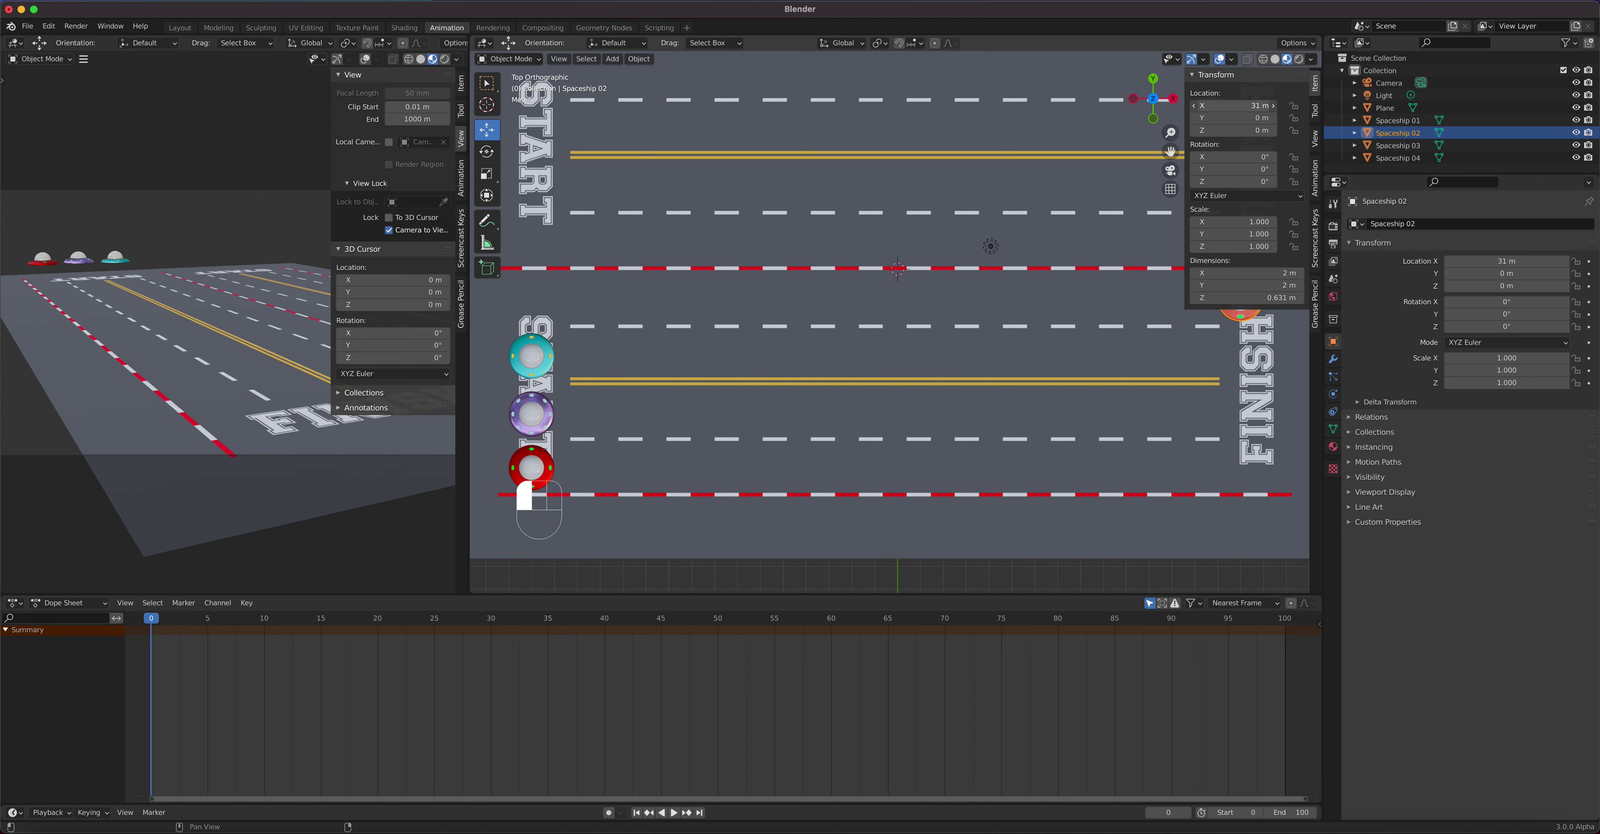
{"action": "type", "text": "31.5"}
{"action": "key", "text": "Return"}
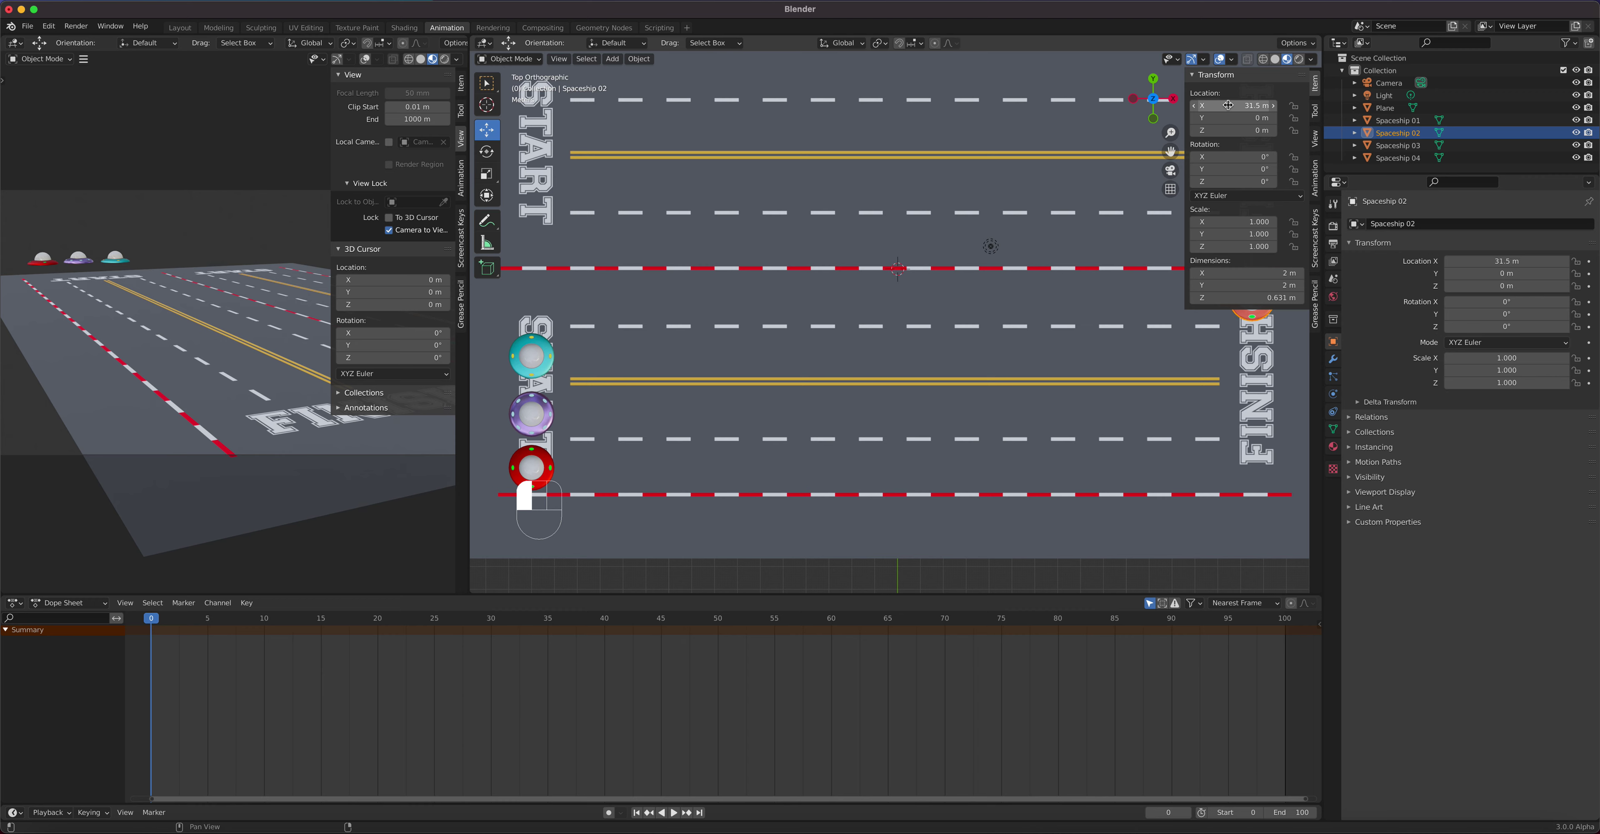
{"action": "left_click", "coordinate": [1228, 106]}
{"action": "type", "text": "0"}
{"action": "key", "text": "Return"}
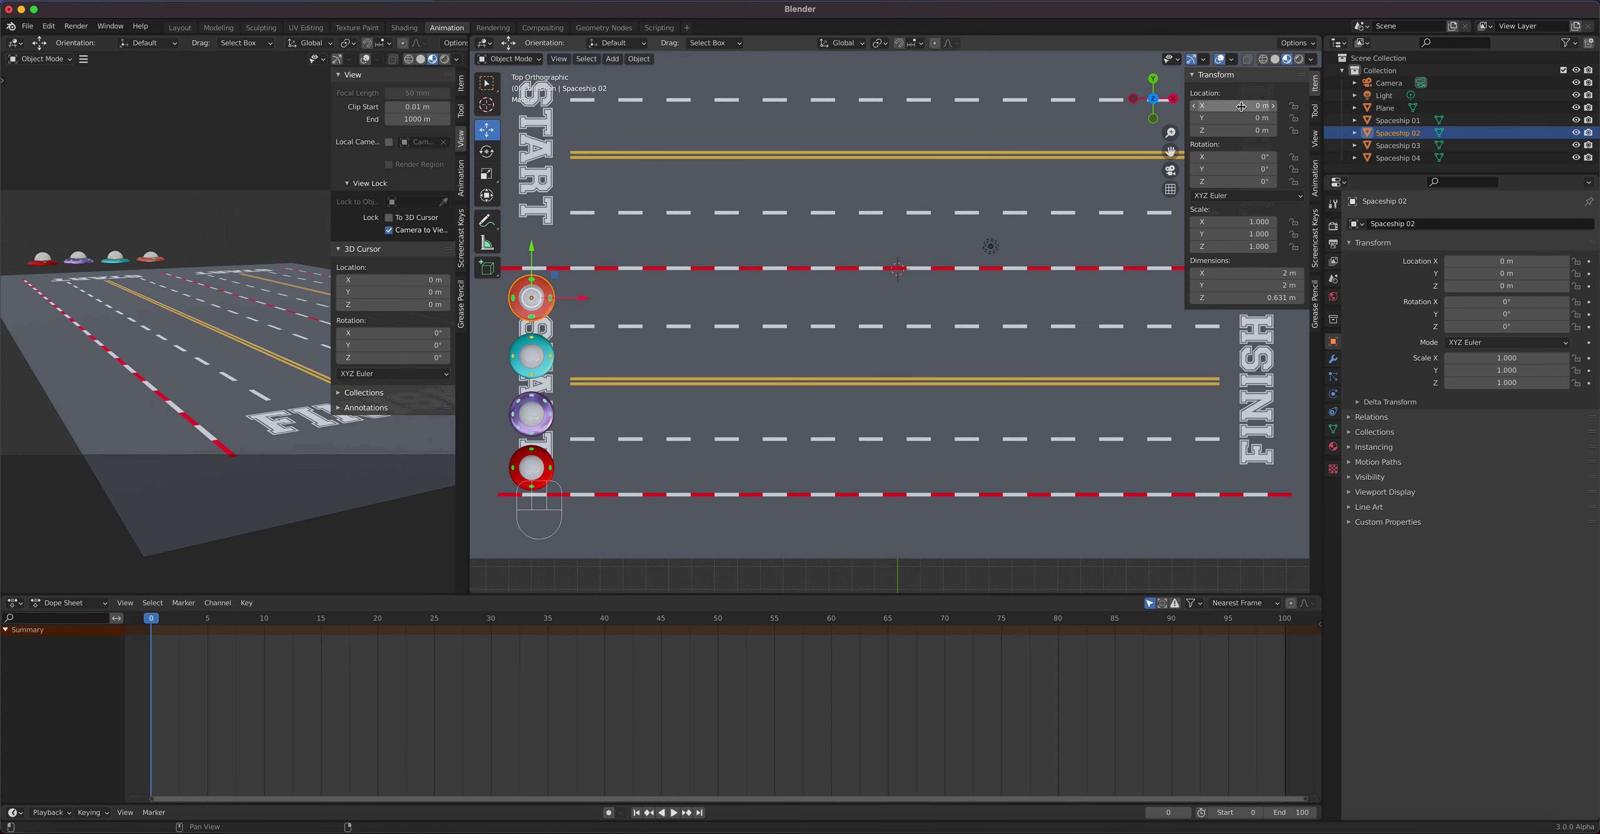
Try inserting a Location keyframe on all axes for Spaceship 02 at frame 0, and undo it
{"action": "mouse_move", "coordinate": [1236, 106]}
{"action": "left_mouse_down"}
{"action": "mouse_move", "coordinate": [1264, 106]}
{"action": "mouse_move", "coordinate": [1235, 106]}
{"action": "left_mouse_up"}
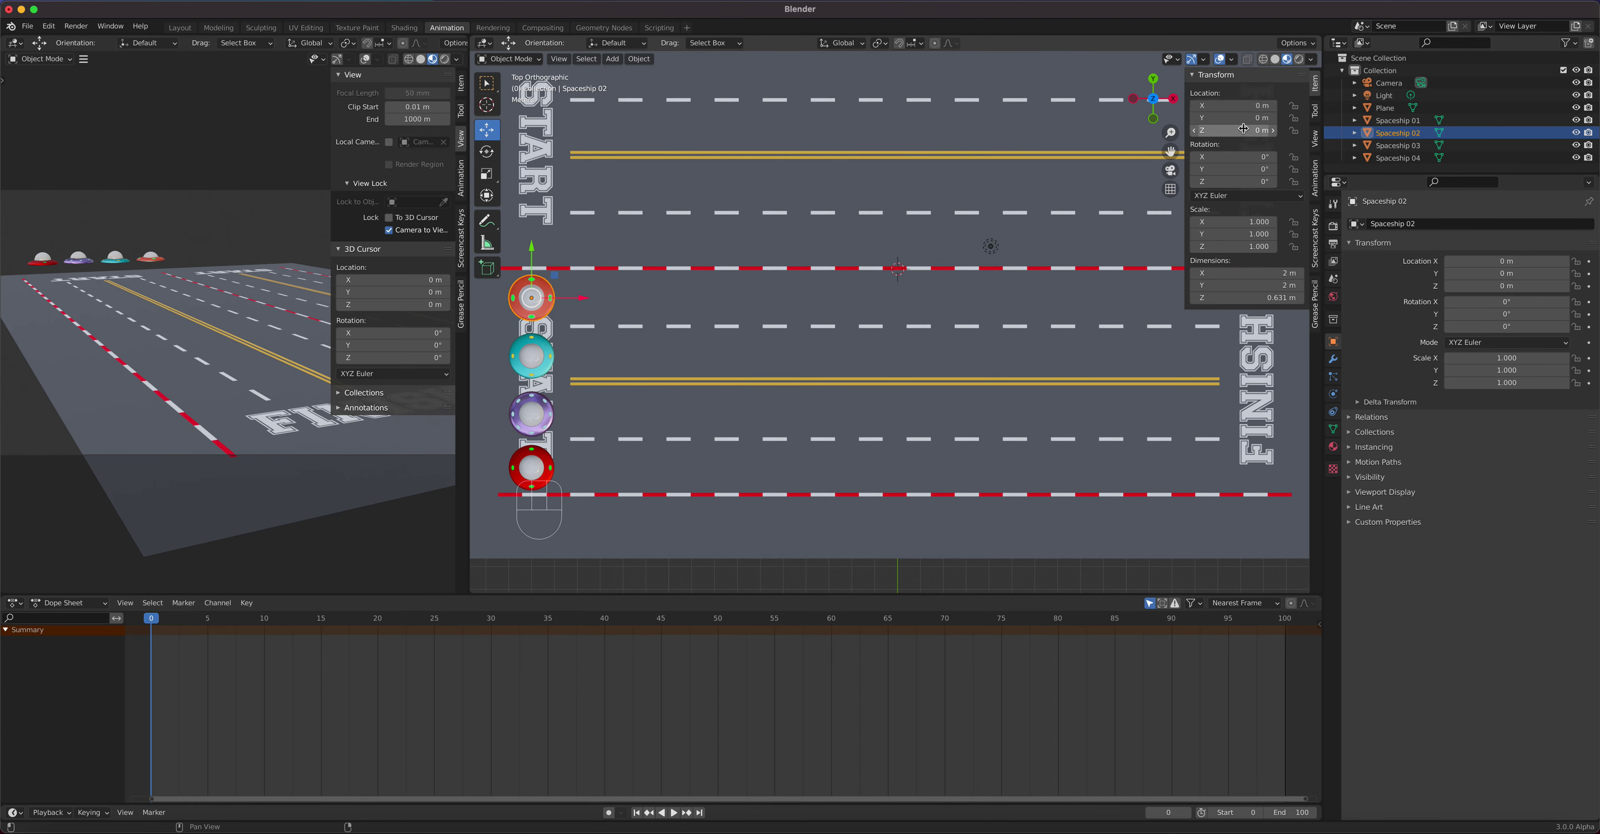
{"action": "right_click", "coordinate": [1236, 107]}
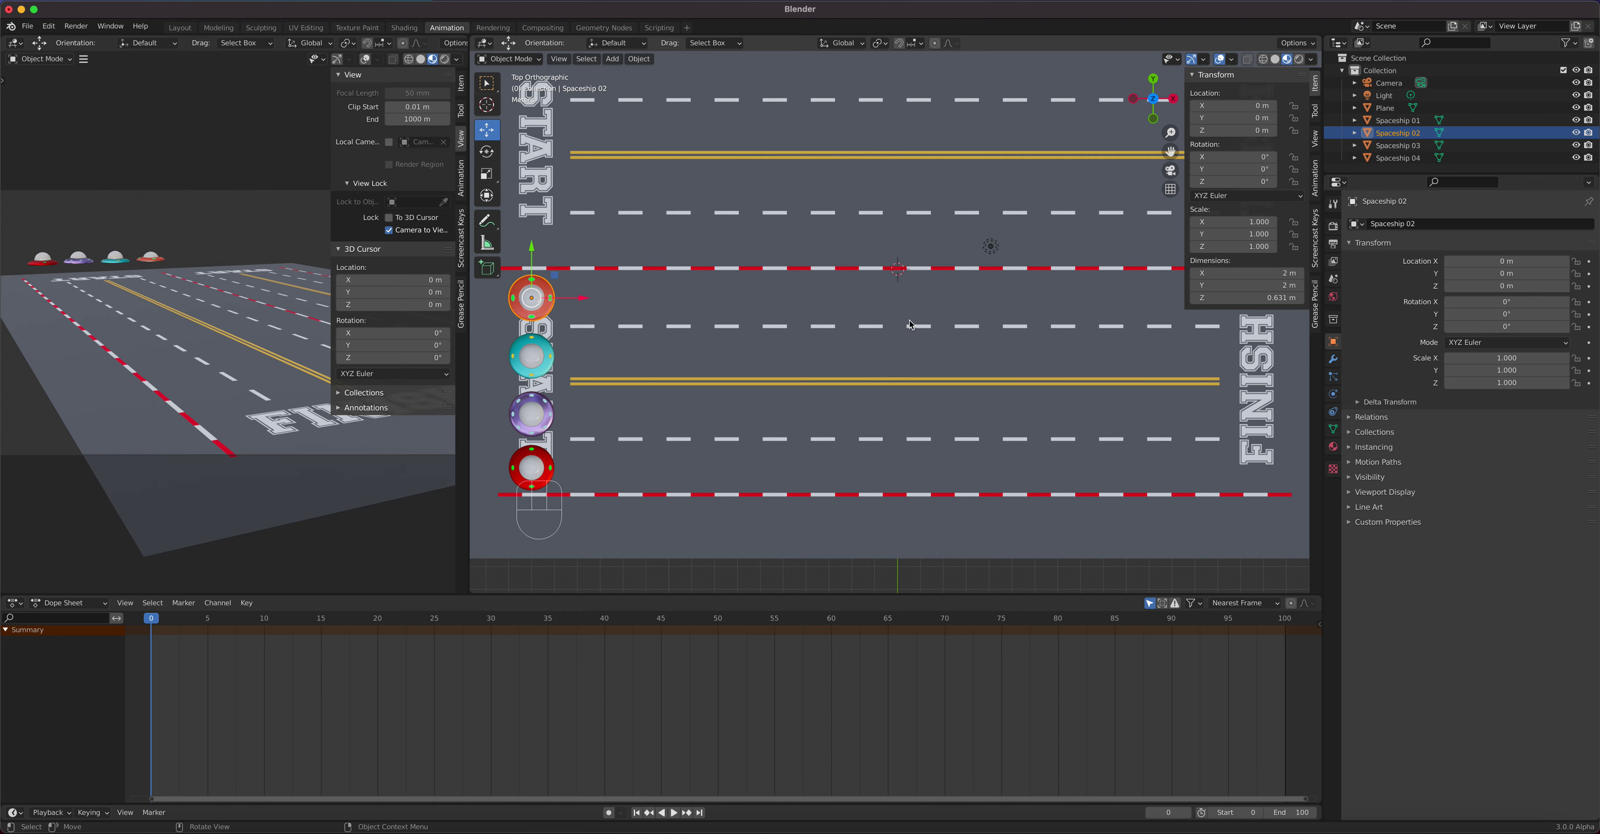
{"action": "key", "text": "i"}
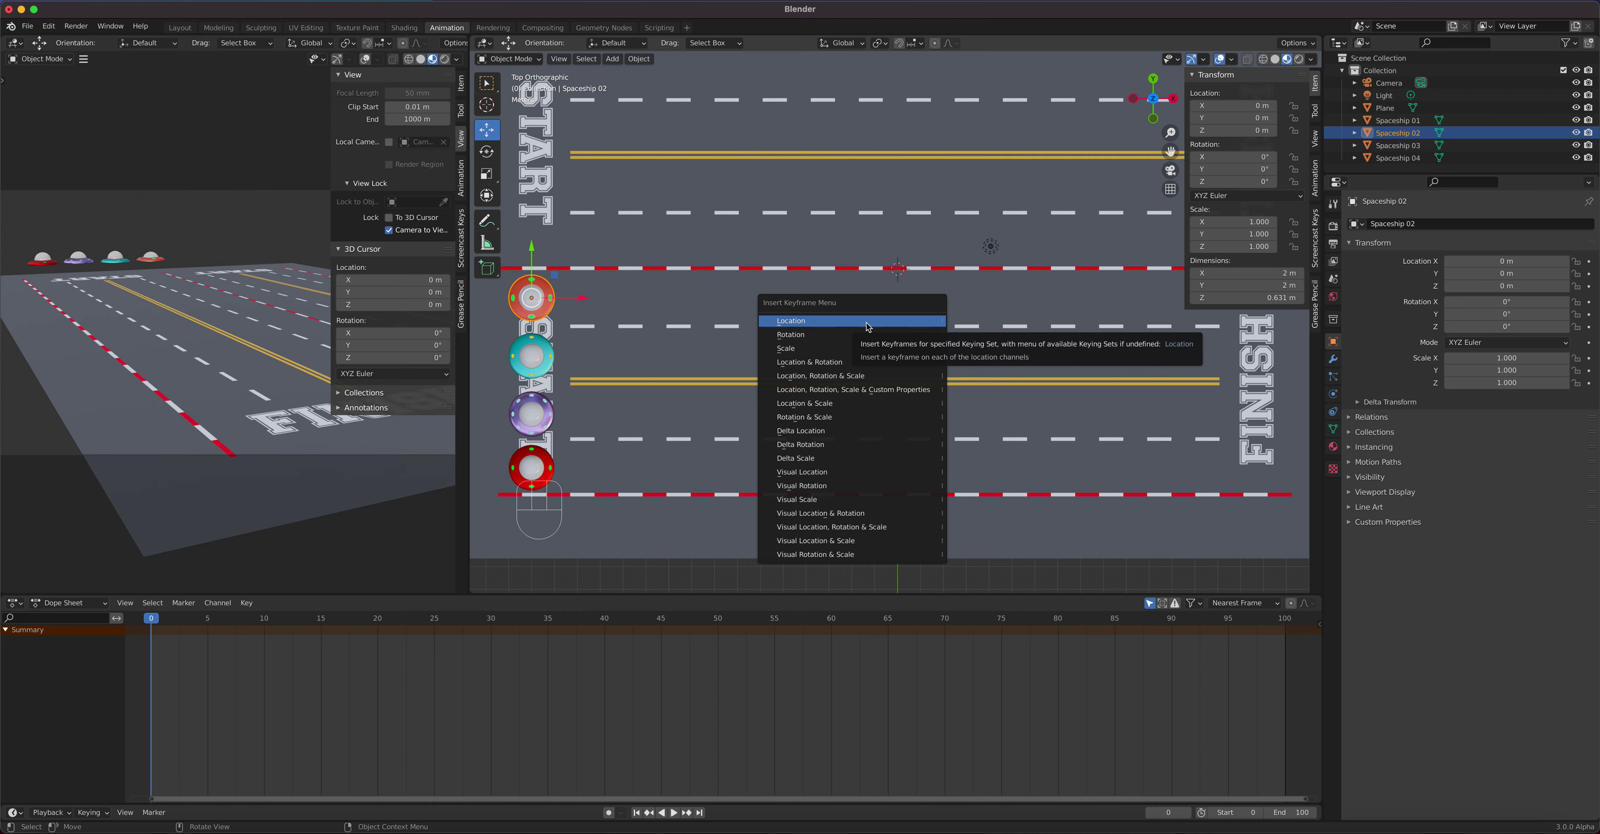
{"action": "key", "text": "Escape"}
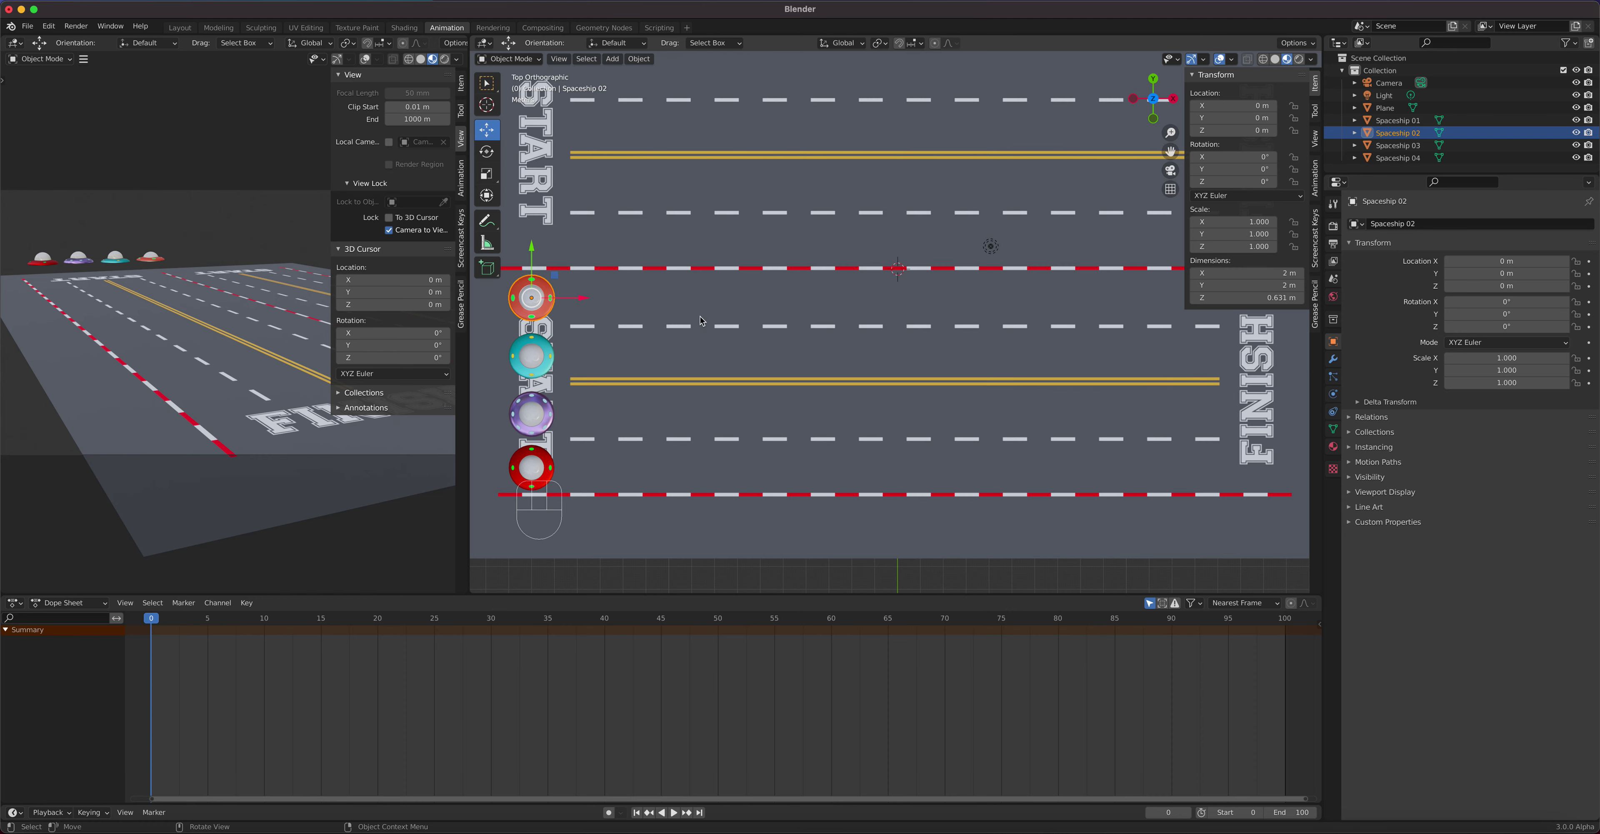
{"action": "key", "text": "i"}
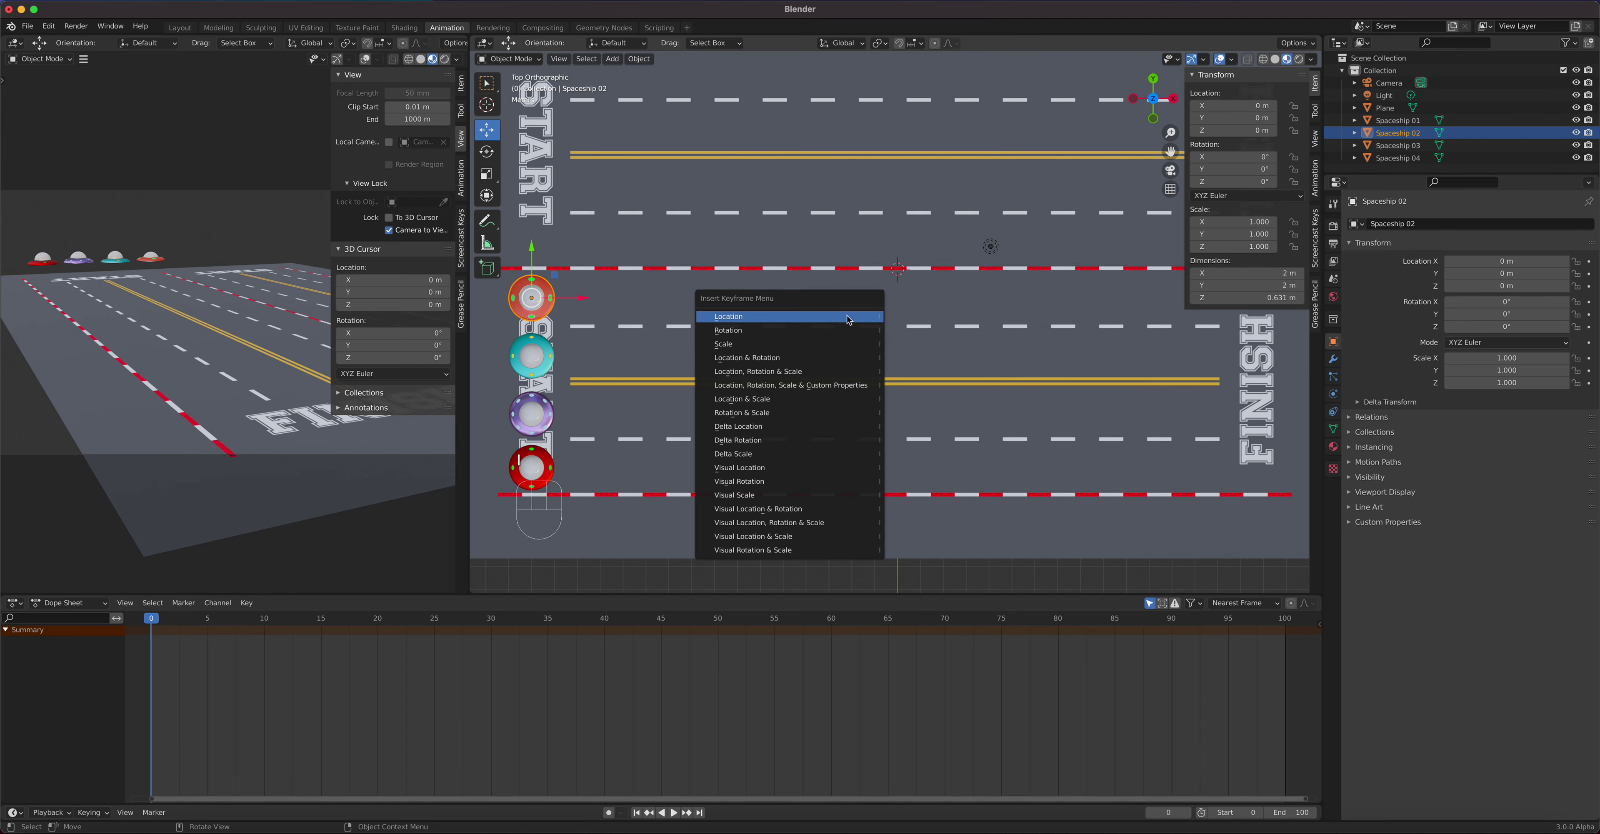
{"action": "left_click", "coordinate": [848, 320]}
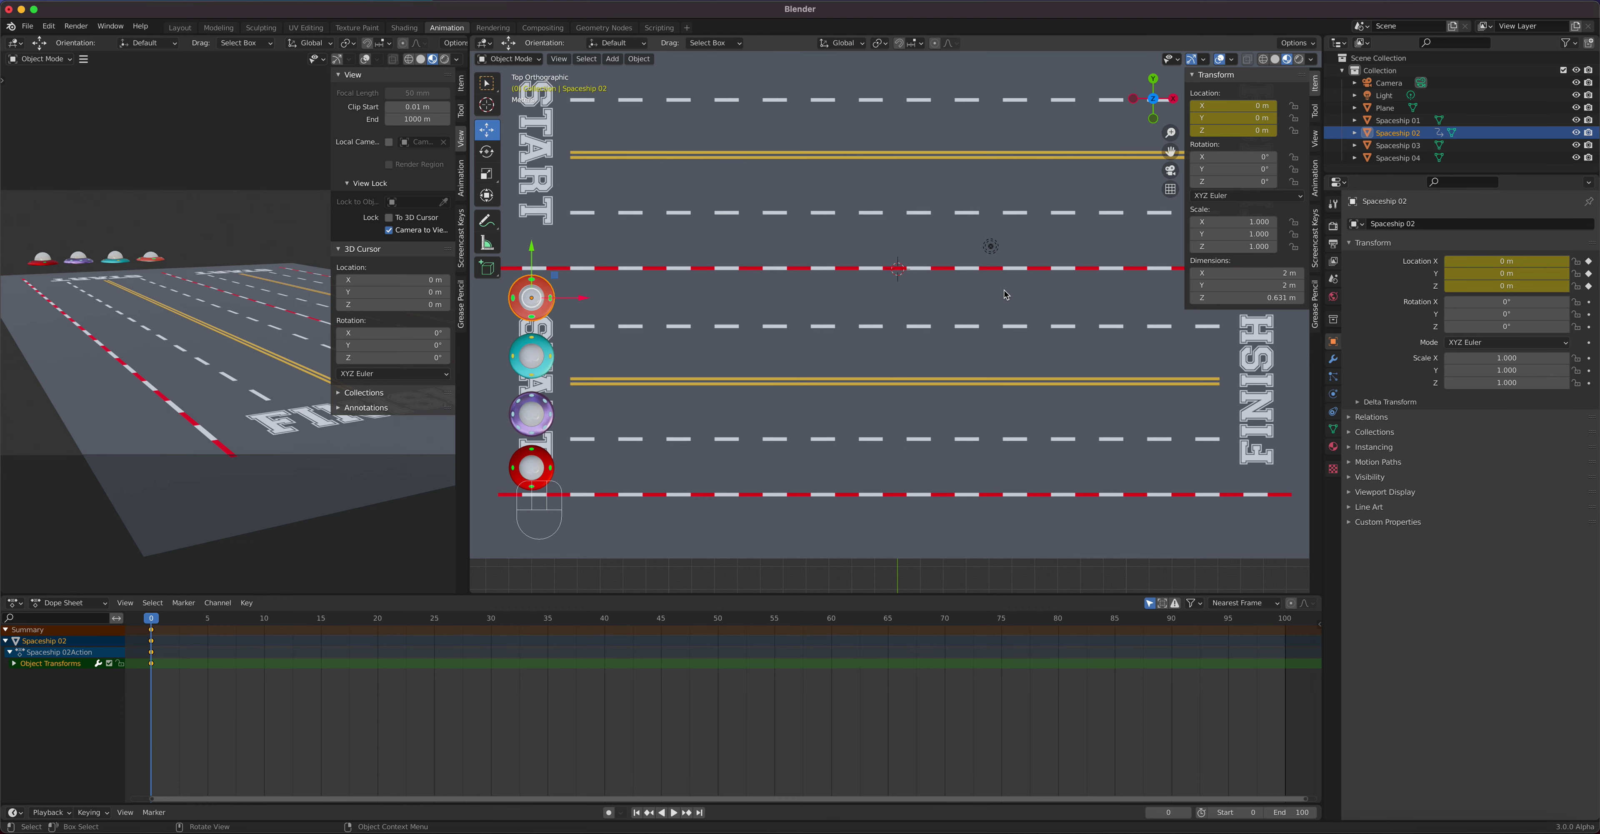
{"action": "key", "text": "super+z"}
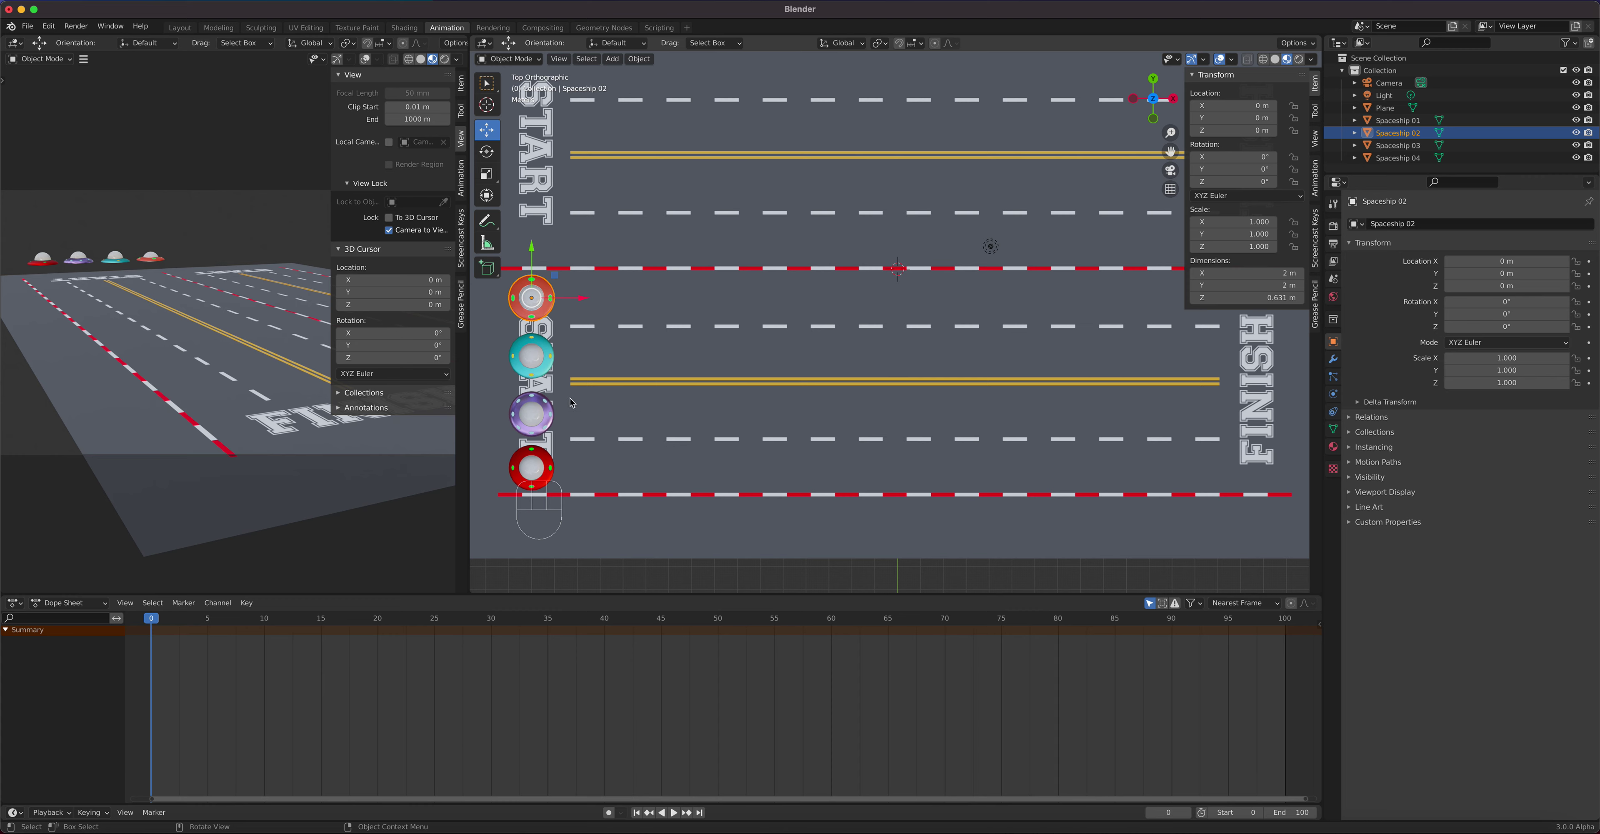
Insert a single keyframe on Spaceship 02's X location at frame 0 and expand its Object Transforms channels
{"action": "key", "text": "space"}
{"action": "left_click", "coordinate": [147, 620]}
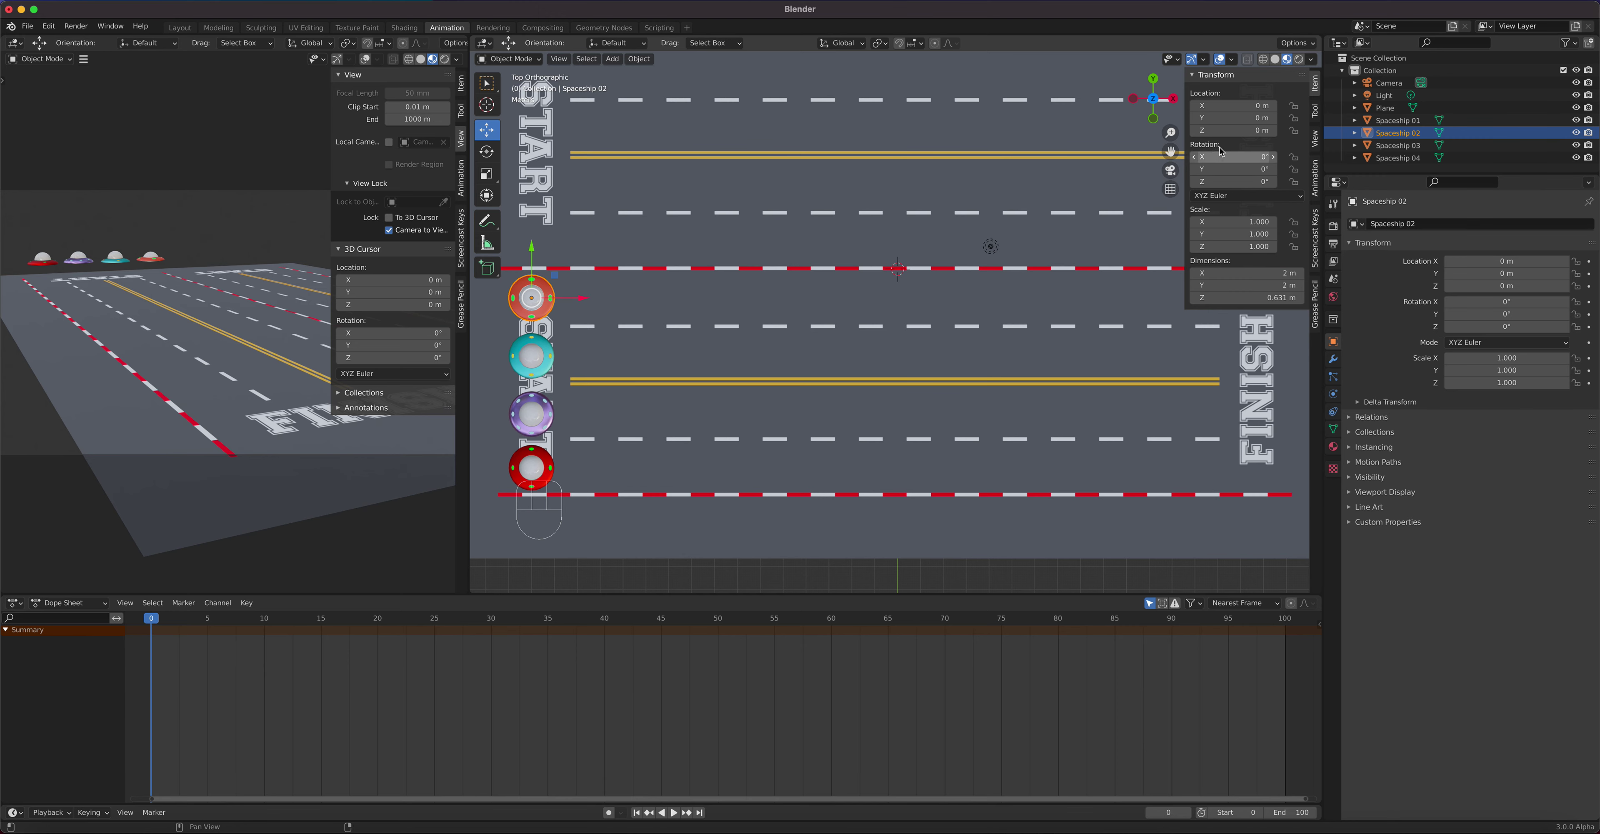
{"action": "right_click", "coordinate": [1238, 107]}
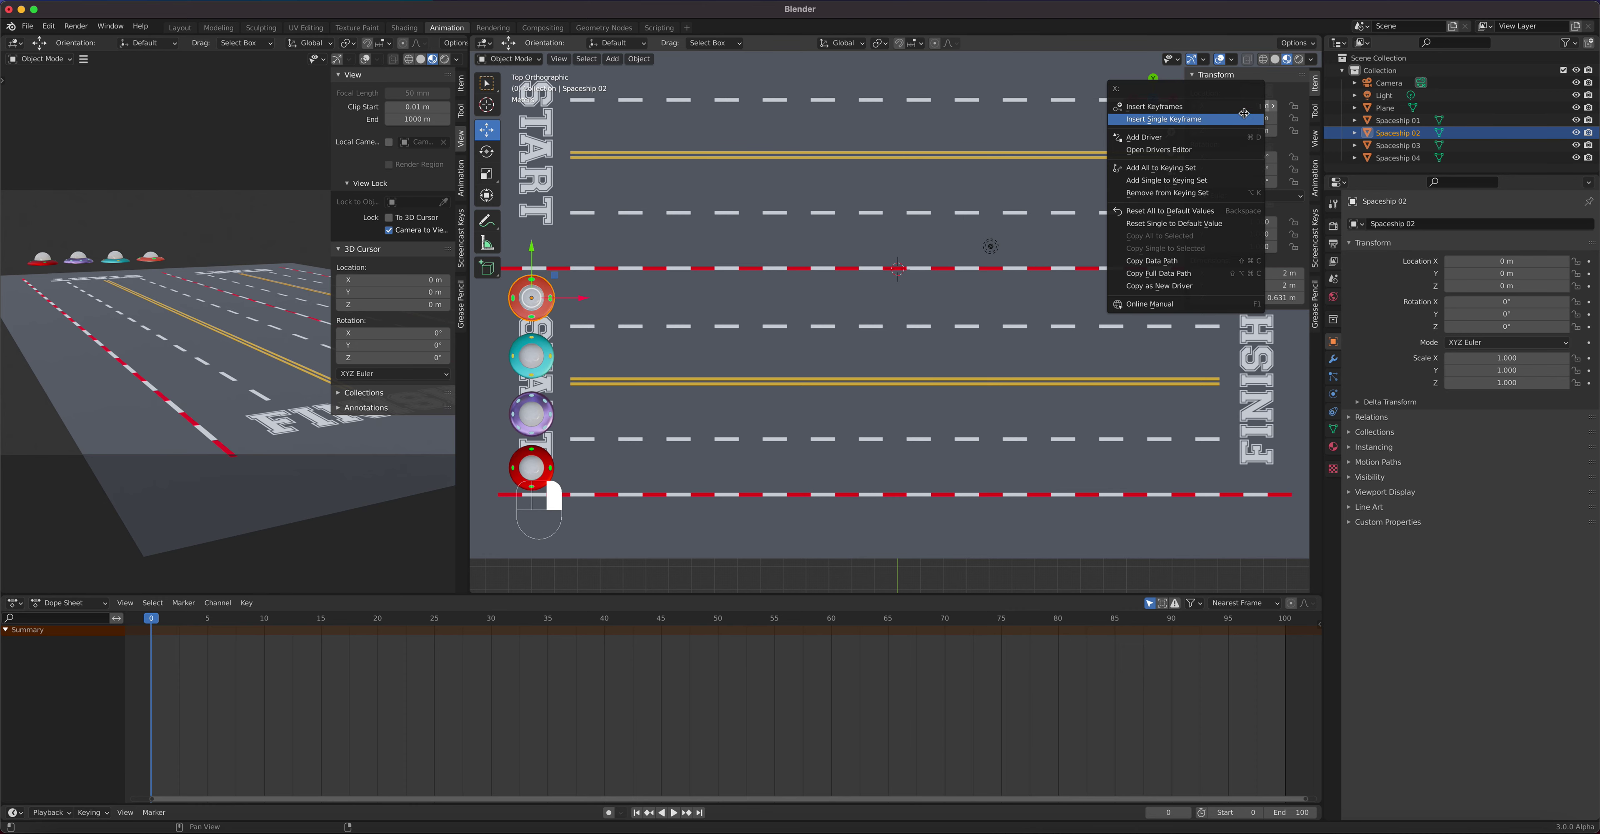
{"action": "left_click", "coordinate": [1188, 120]}
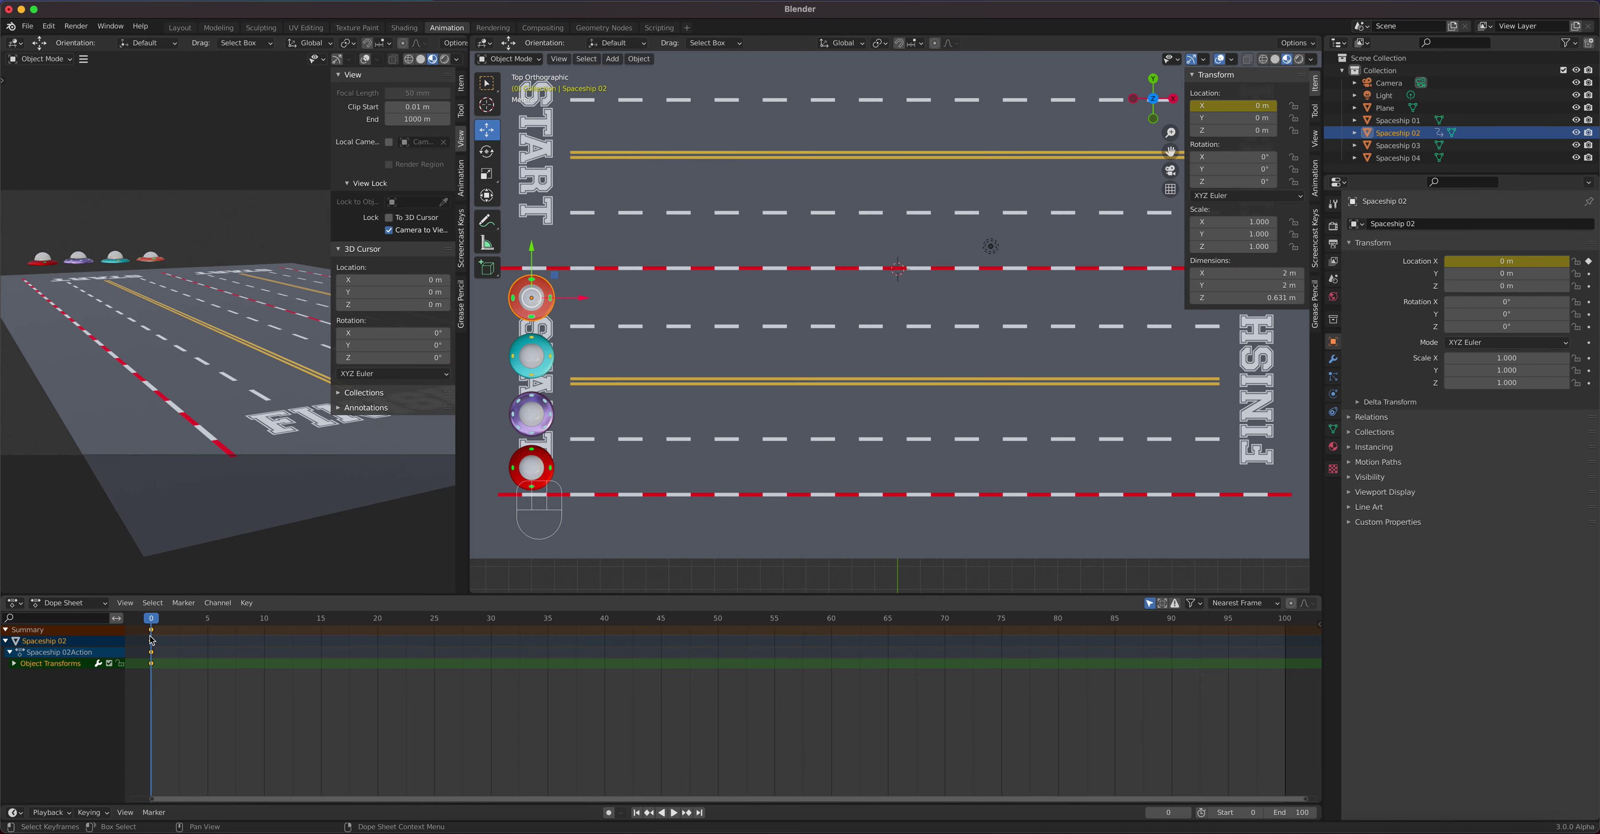
{"action": "left_click", "coordinate": [14, 664]}
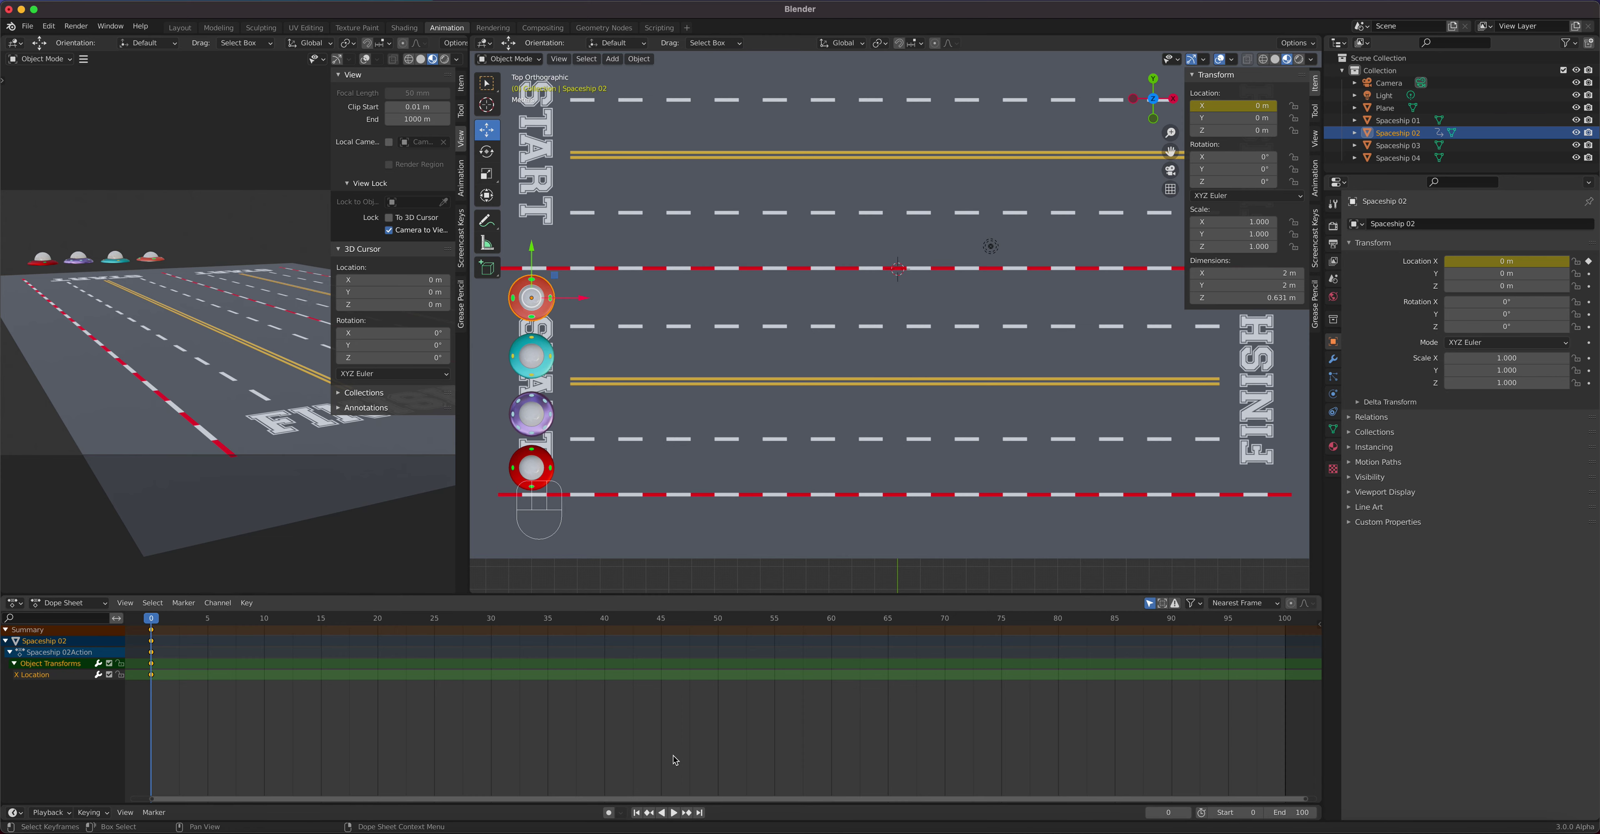
Play and pause the animation to check the movement, and return to frame 0
{"action": "left_click", "coordinate": [674, 812]}
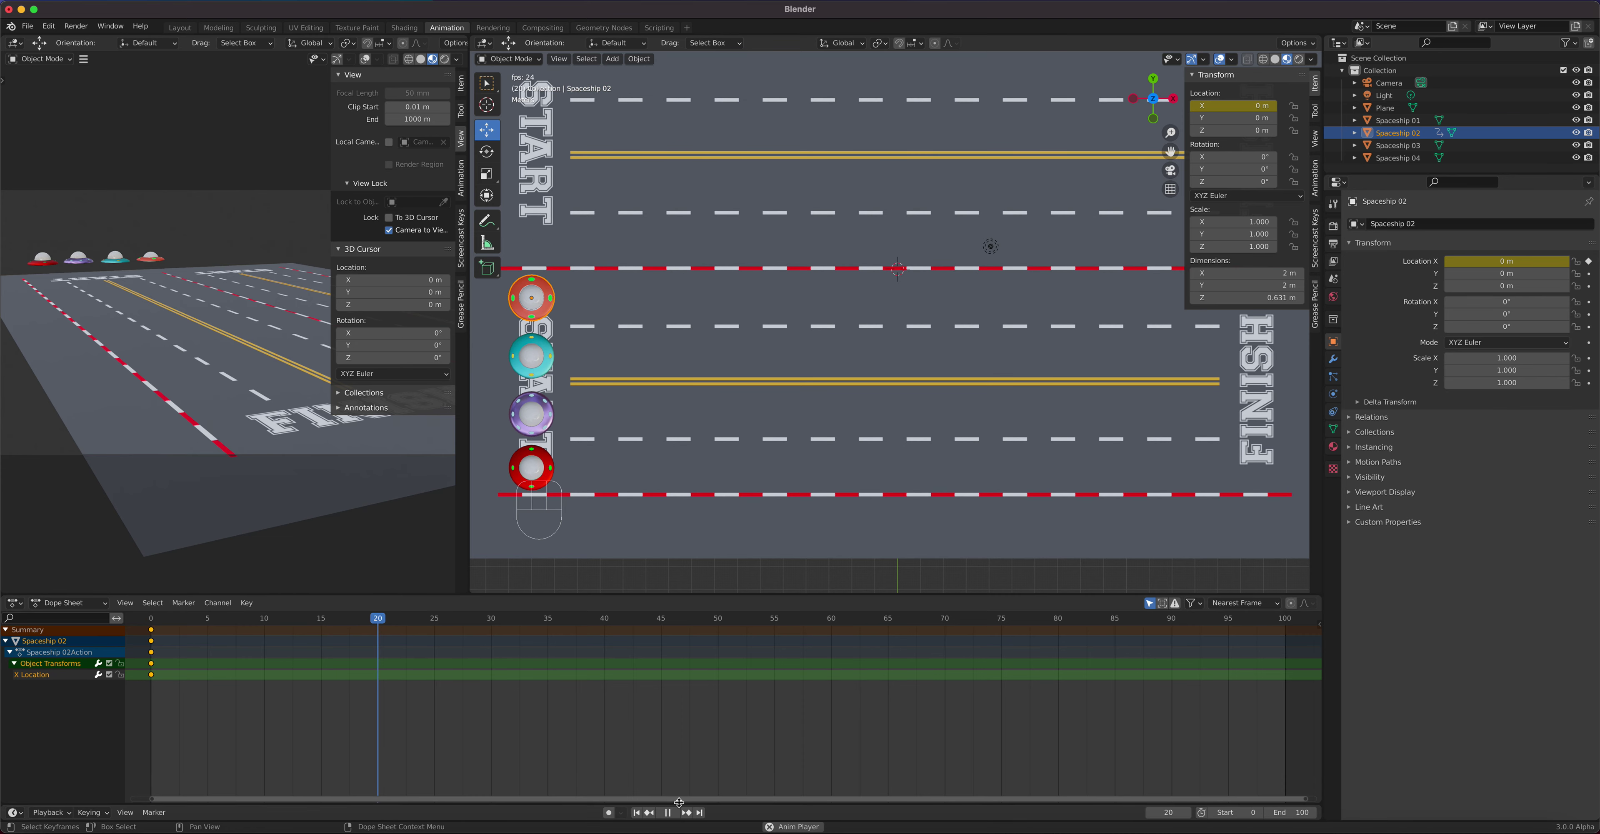
{"action": "left_click", "coordinate": [667, 812]}
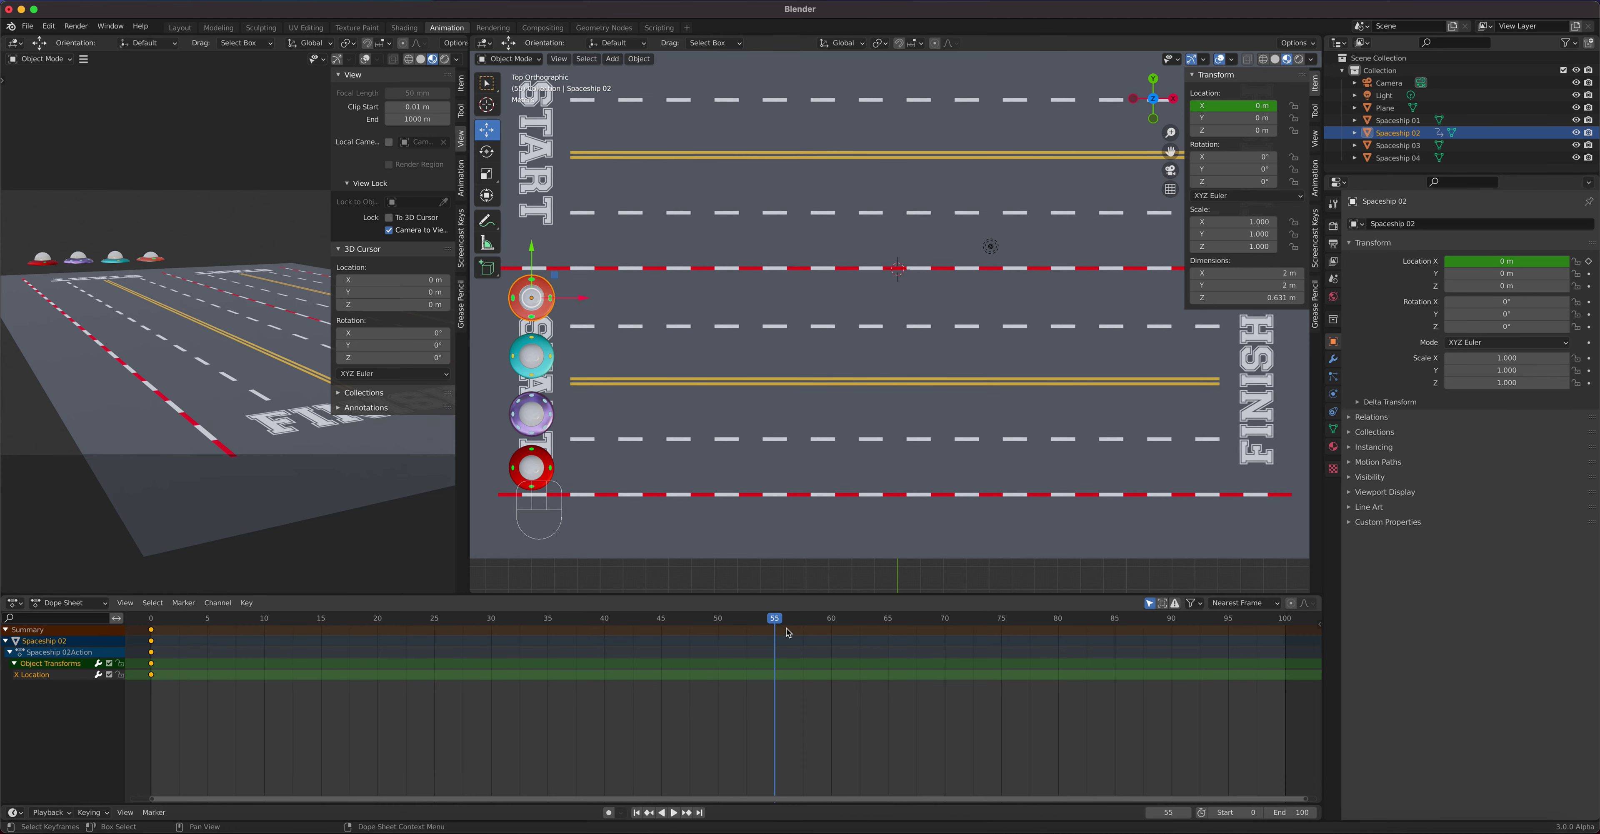
{"action": "left_click_drag", "start_coordinate": [775, 623], "coordinate": [151, 707]}
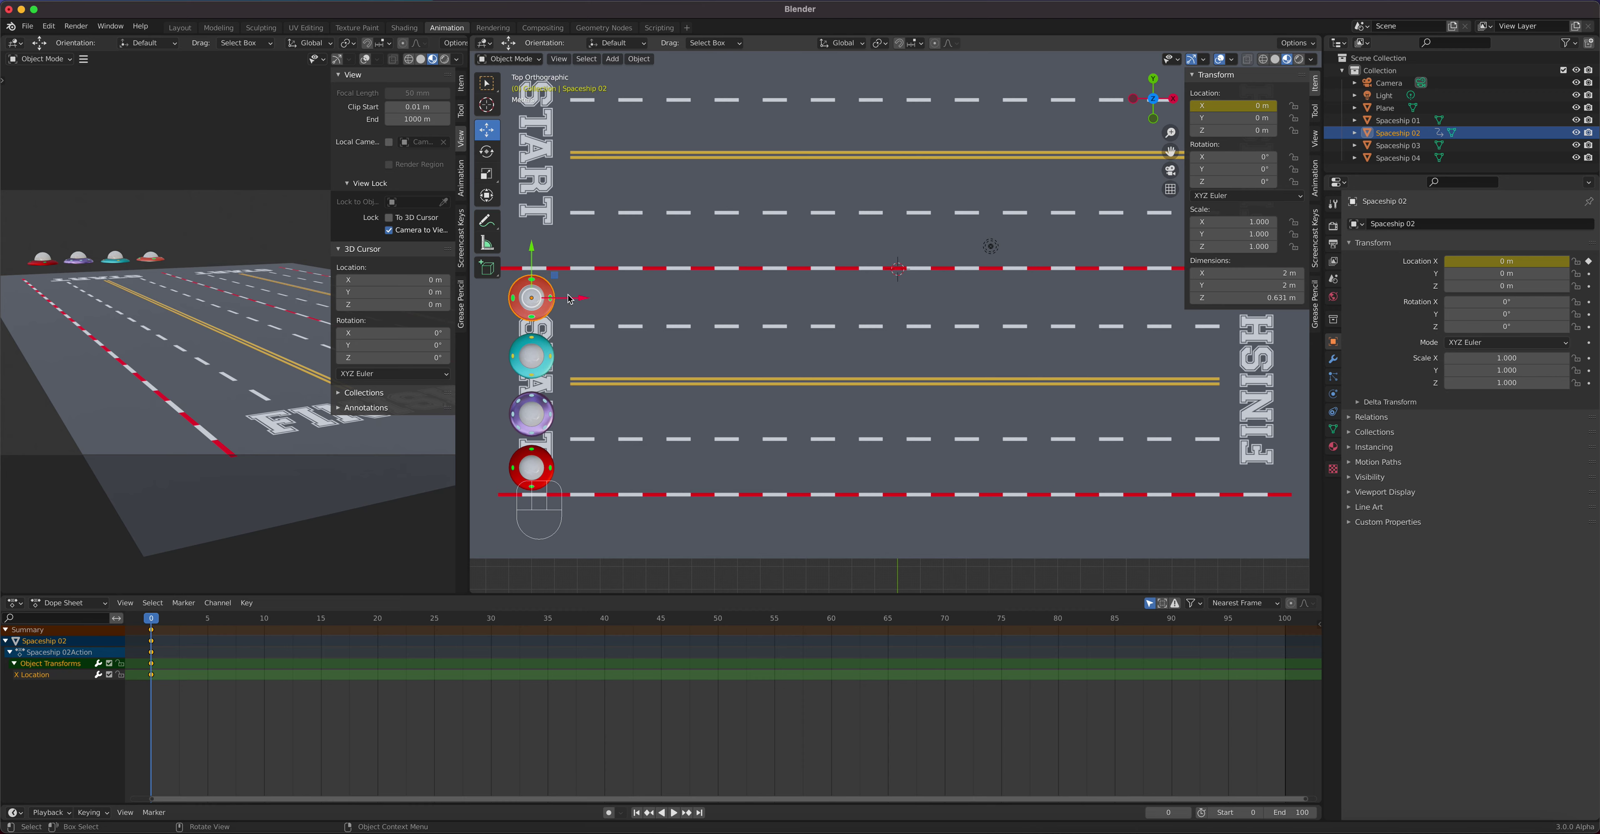
{"action": "left_click_drag", "start_coordinate": [589, 300], "coordinate": [506, 326]}
{"action": "key", "text": "Escape"}
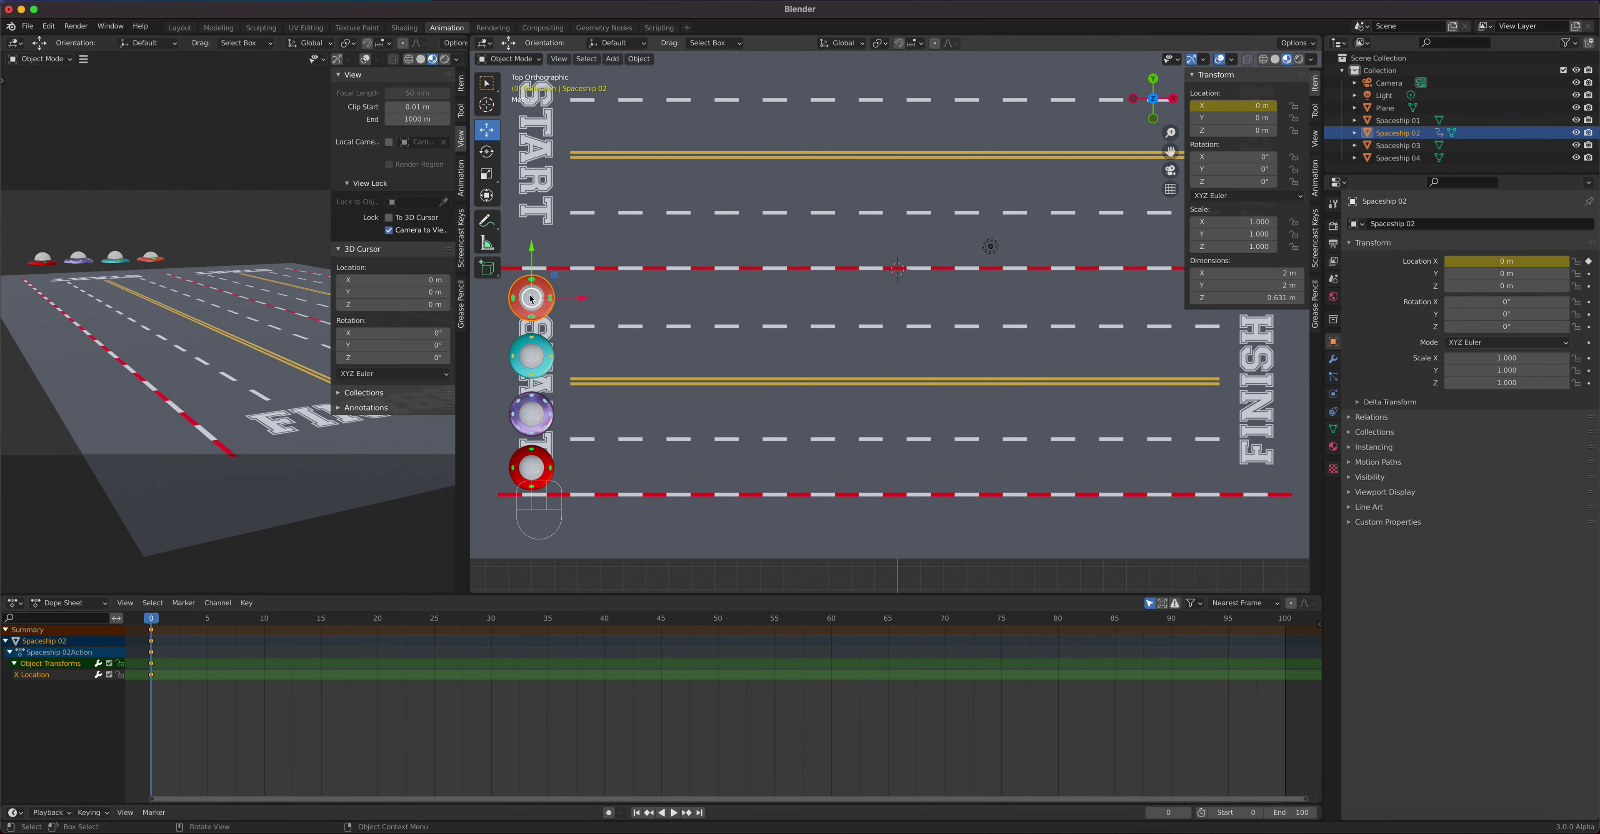
At frame 80, move Spaceship 02 to the finish line with an X location of 31.6 m, without inserting a keyframe
{"action": "left_click_drag", "start_coordinate": [152, 624], "coordinate": [1061, 701]}
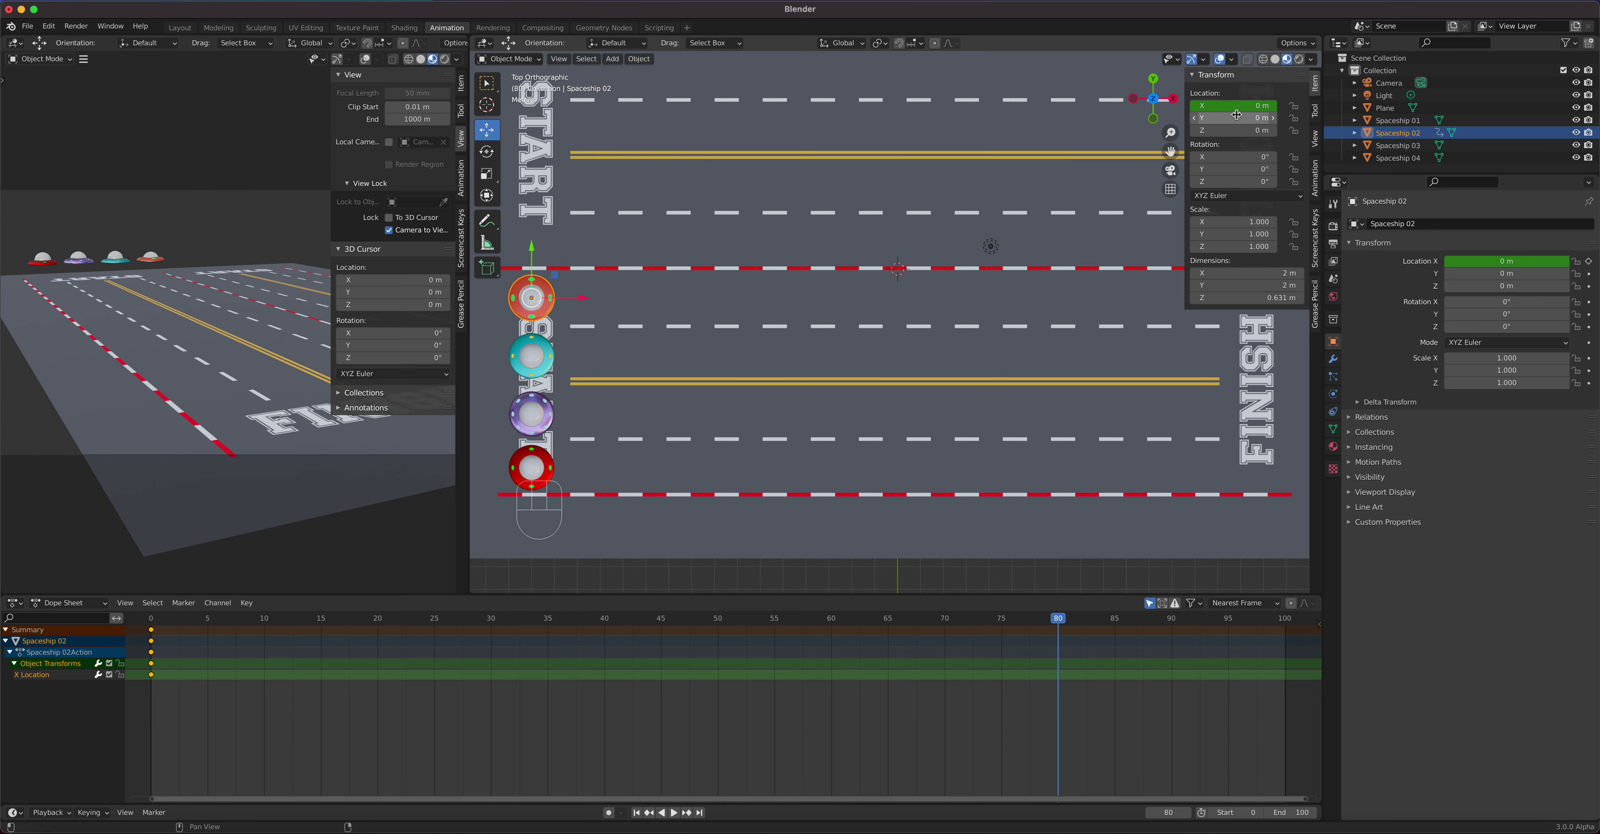
{"action": "left_click_drag", "start_coordinate": [591, 303], "coordinate": [1309, 421]}
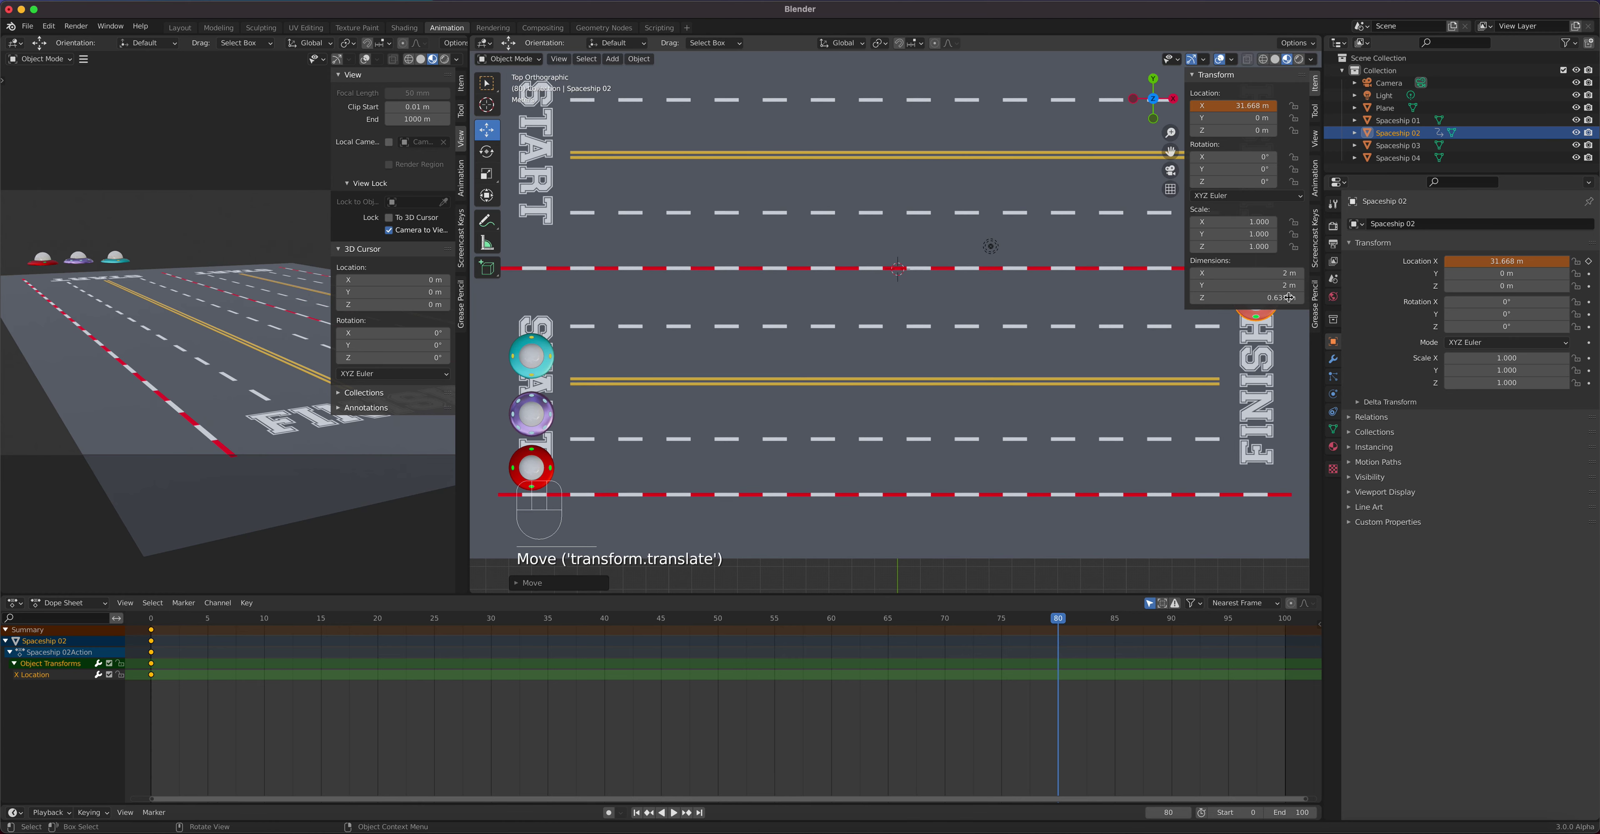
{"action": "left_click", "coordinate": [1218, 108]}
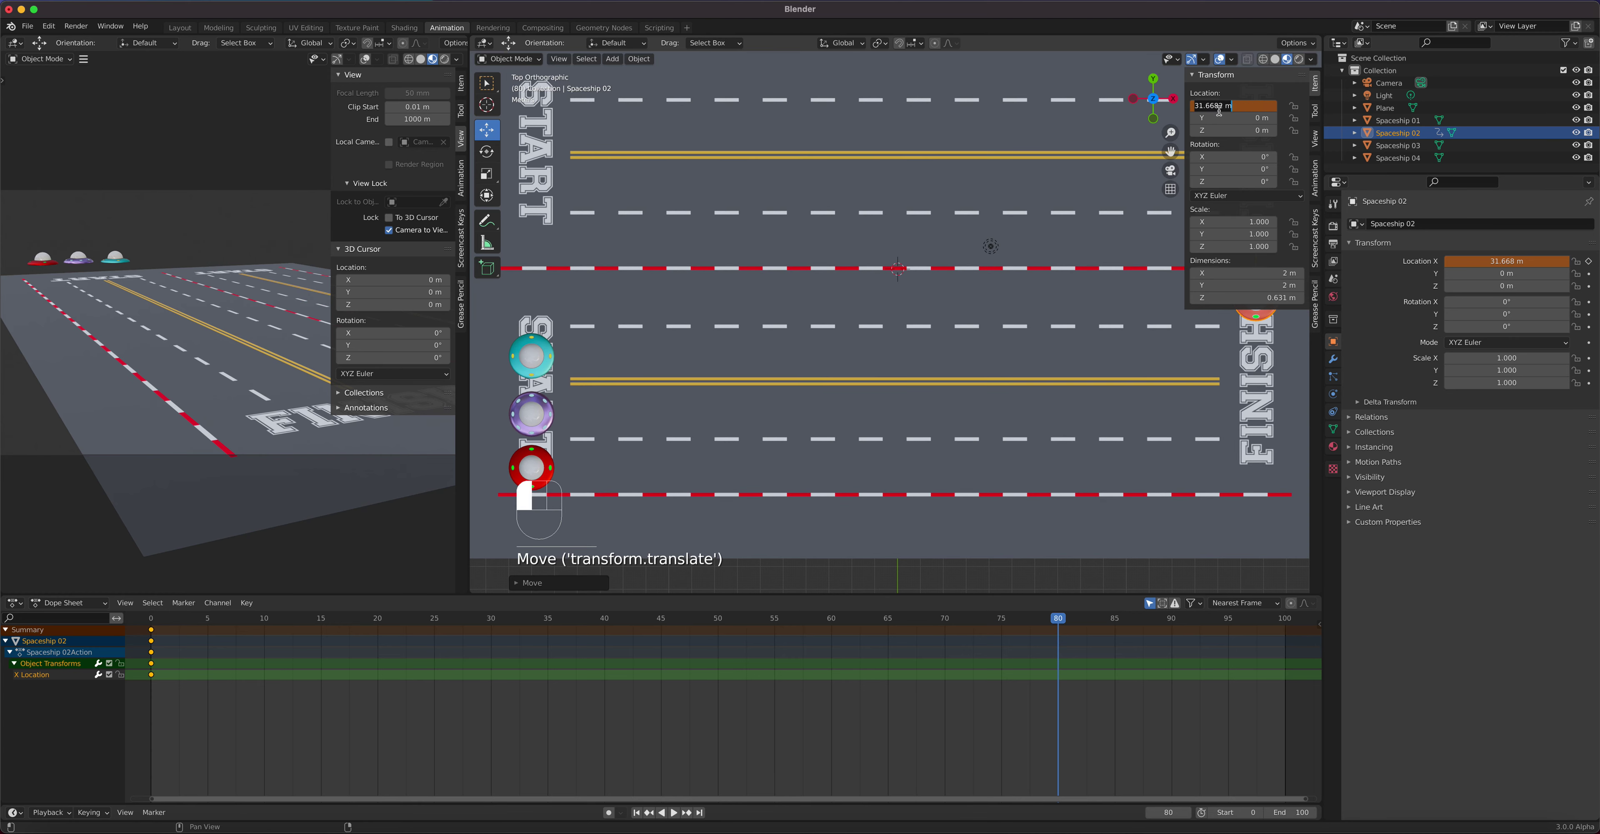
{"action": "type", "text": "31"}
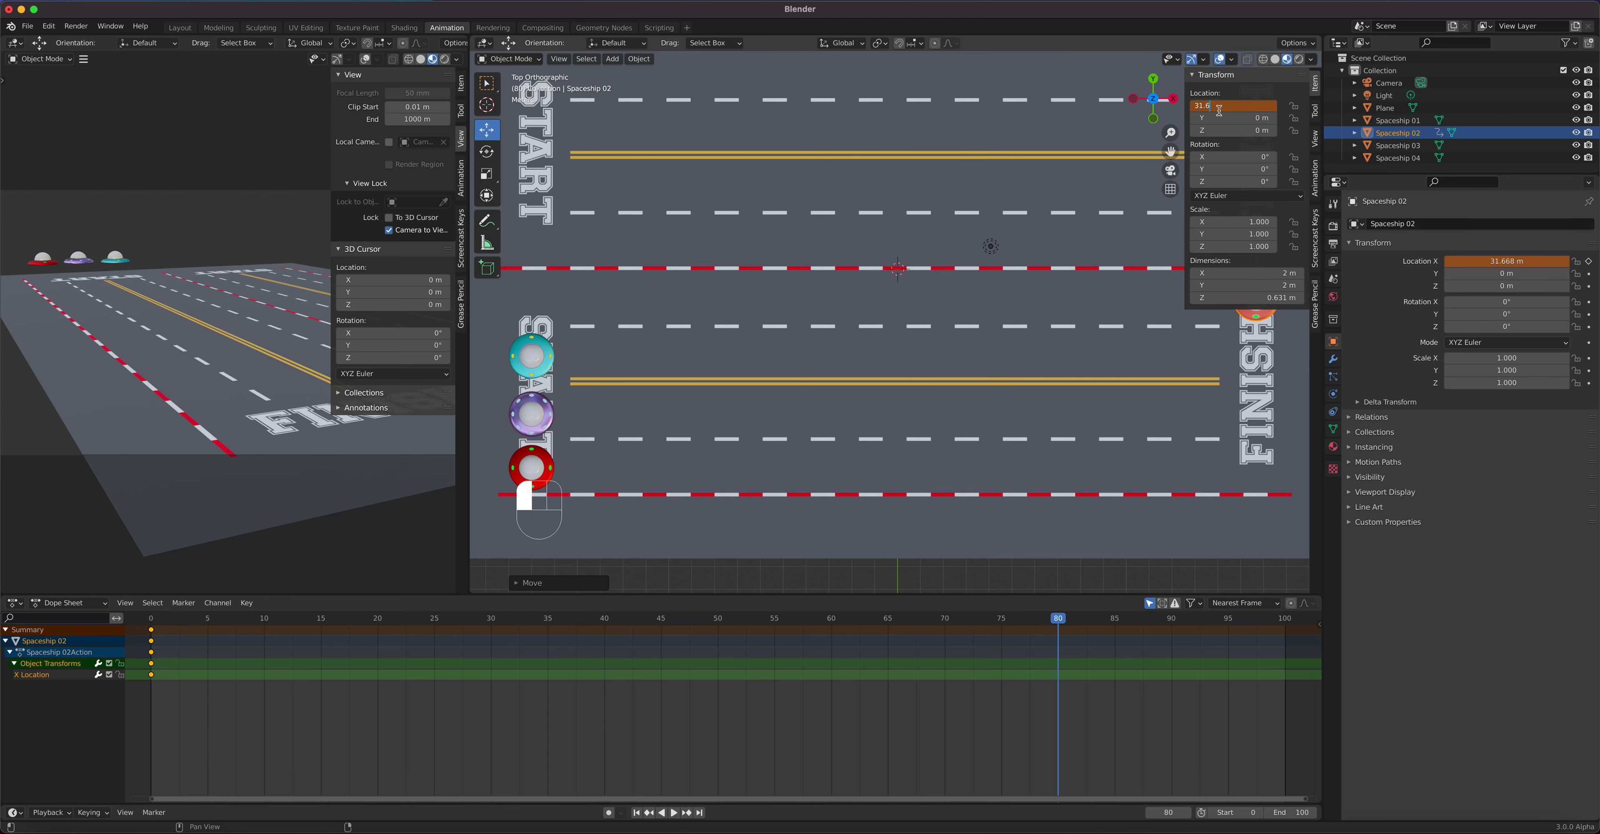
{"action": "type", "text": ".6"}
{"action": "key", "text": "Return"}
{"action": "right_click", "coordinate": [1210, 107]}
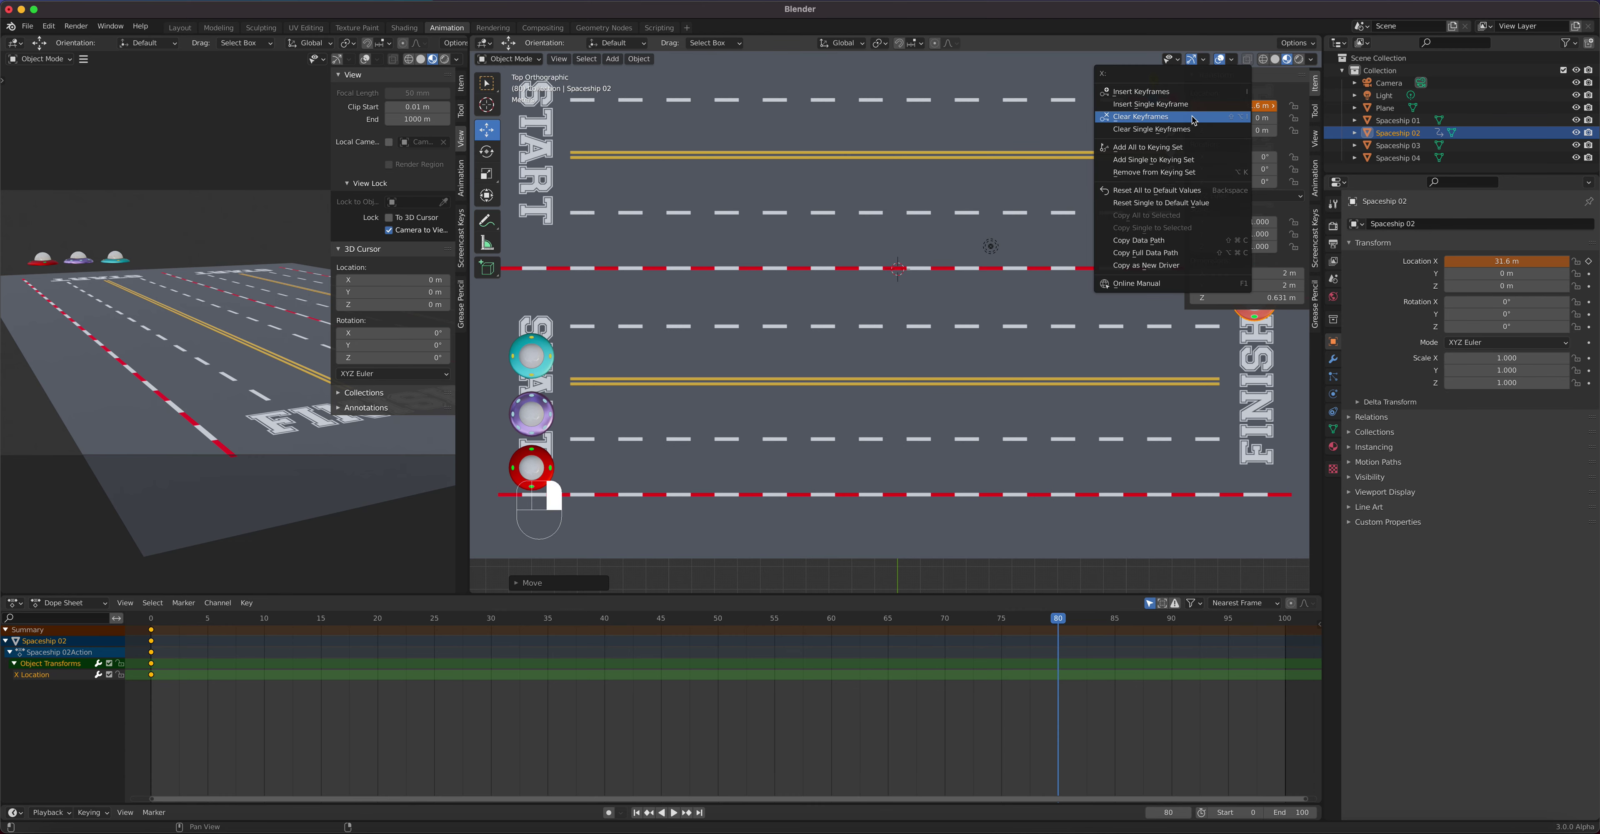
{"action": "key", "text": "Escape"}
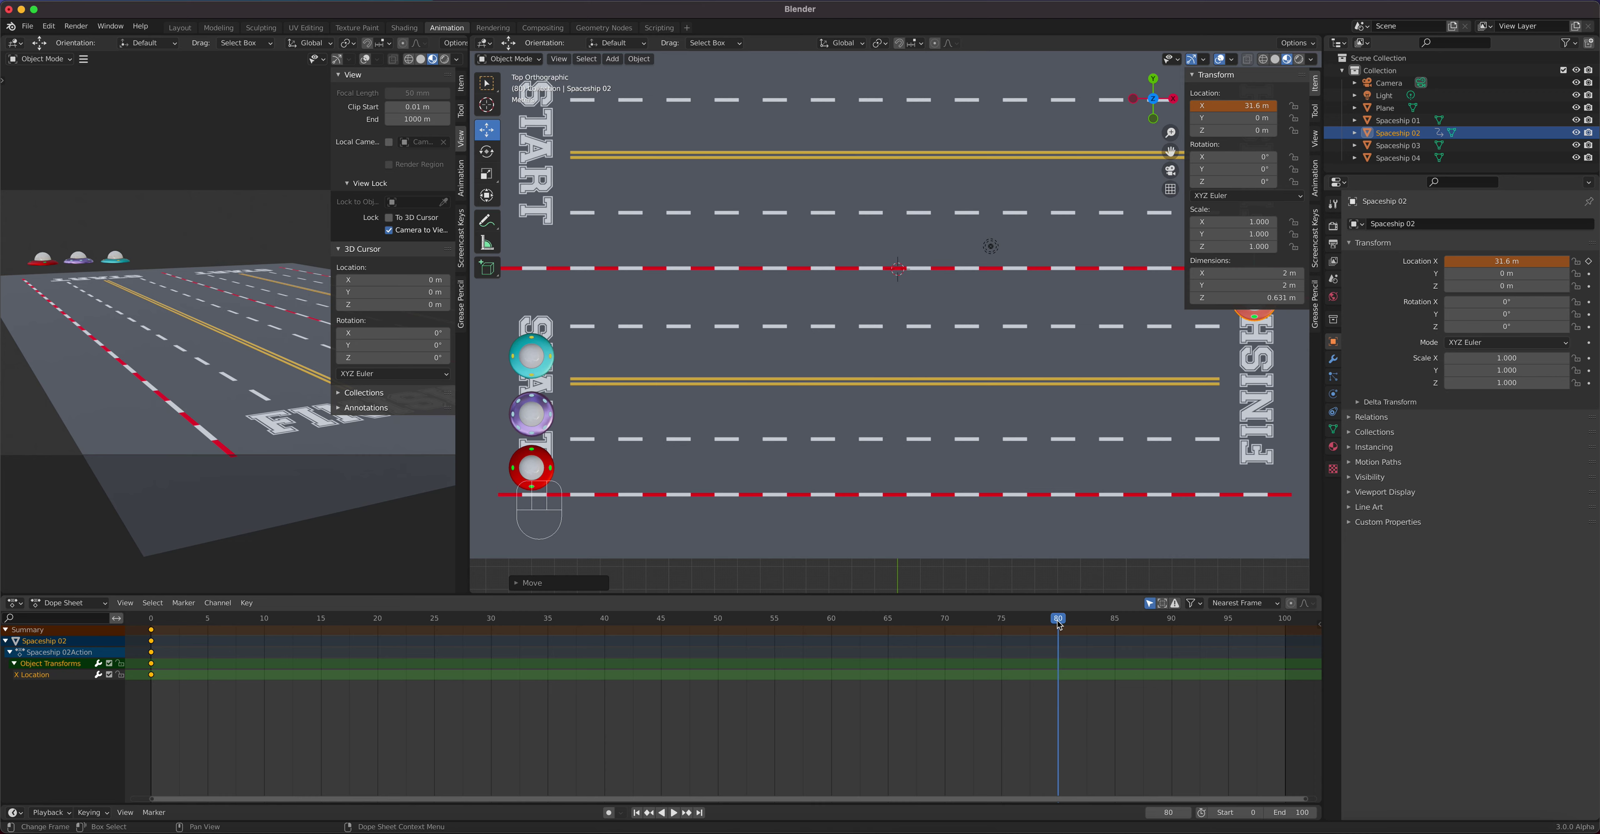
Play and pause the animation, and scrub the timeline up to frame 38 to check Spaceship 02's movement
{"action": "key", "text": "space"}
{"action": "key", "text": "space"}
{"action": "left_click", "coordinate": [356, 639]}
{"action": "left_click_drag", "start_coordinate": [356, 639], "coordinate": [499, 653]}
{"action": "left_click_drag", "start_coordinate": [162, 616], "coordinate": [584, 633]}
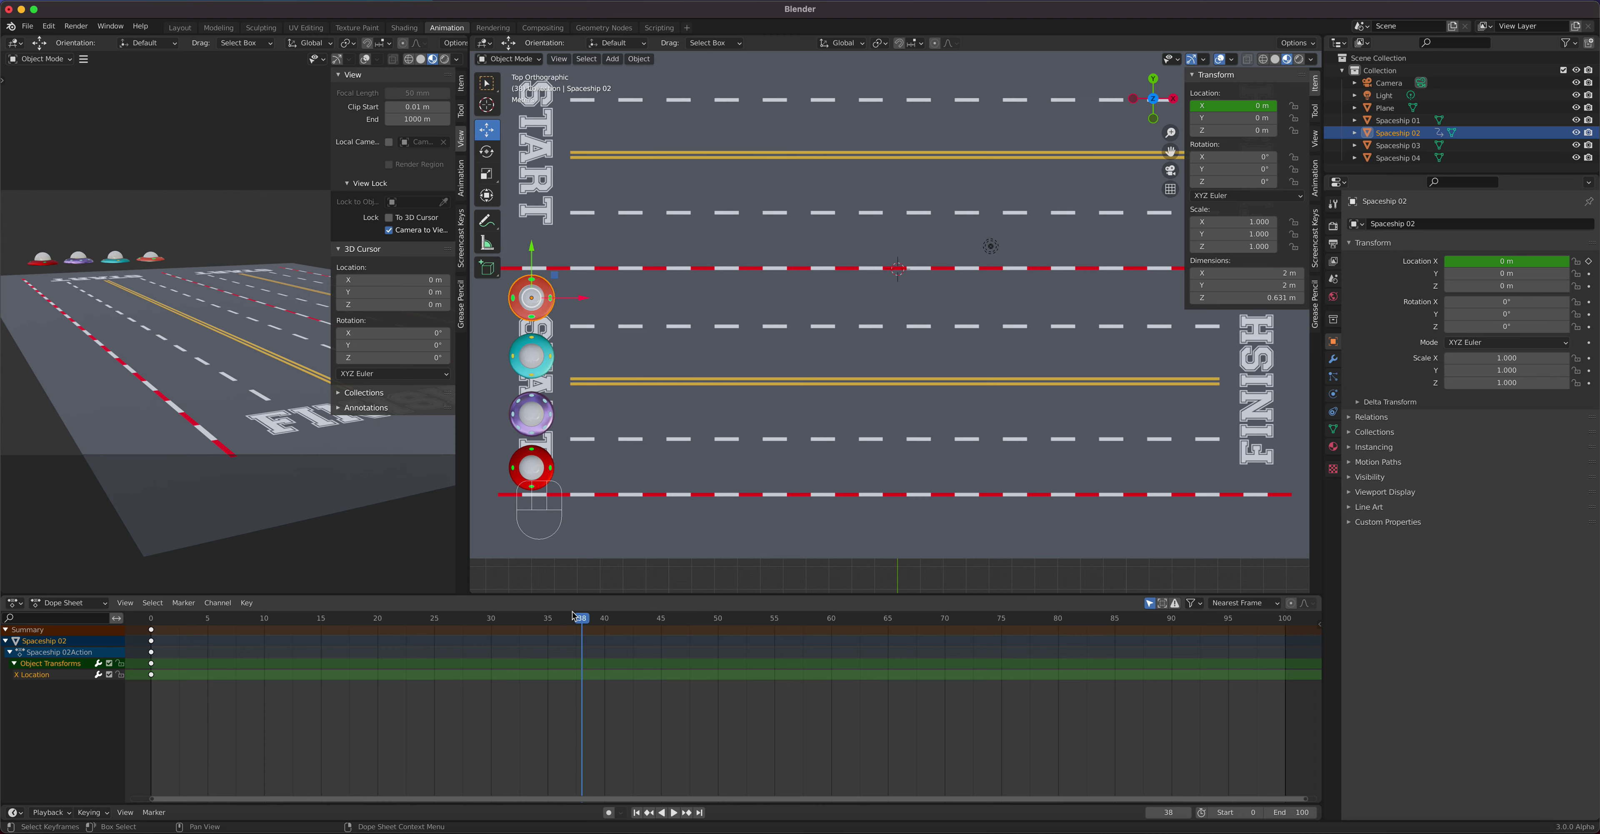
At frame 80, set Spaceship 02's X location to 31.6 m with a single keyframe, and play the animation briefly
{"action": "left_click_drag", "start_coordinate": [581, 623], "coordinate": [1060, 695]}
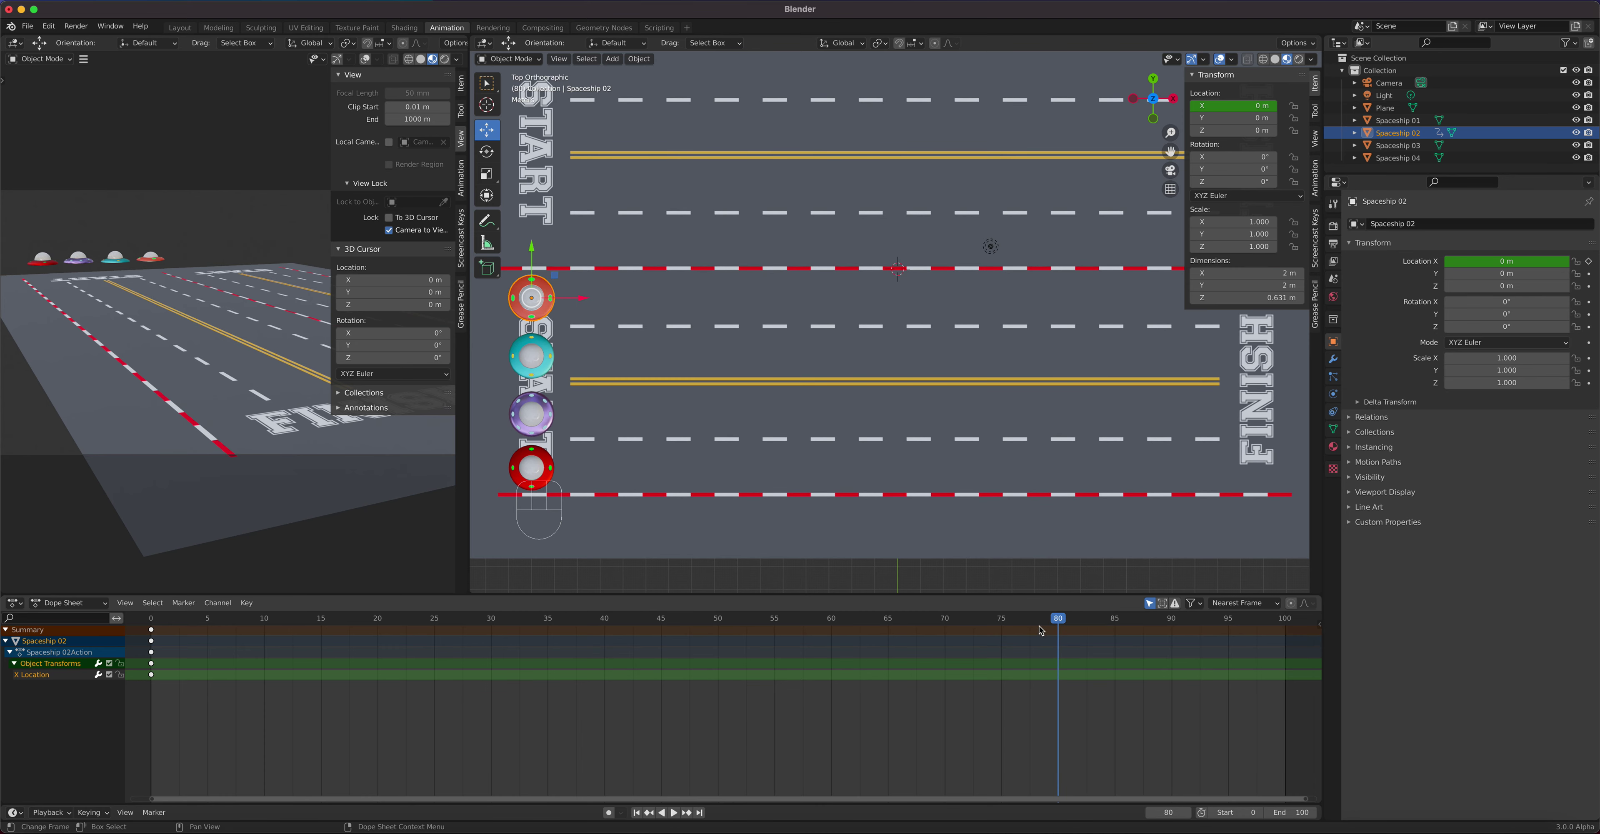
{"action": "left_click_drag", "start_coordinate": [585, 300], "coordinate": [1335, 360]}
{"action": "left_click", "coordinate": [1236, 108]}
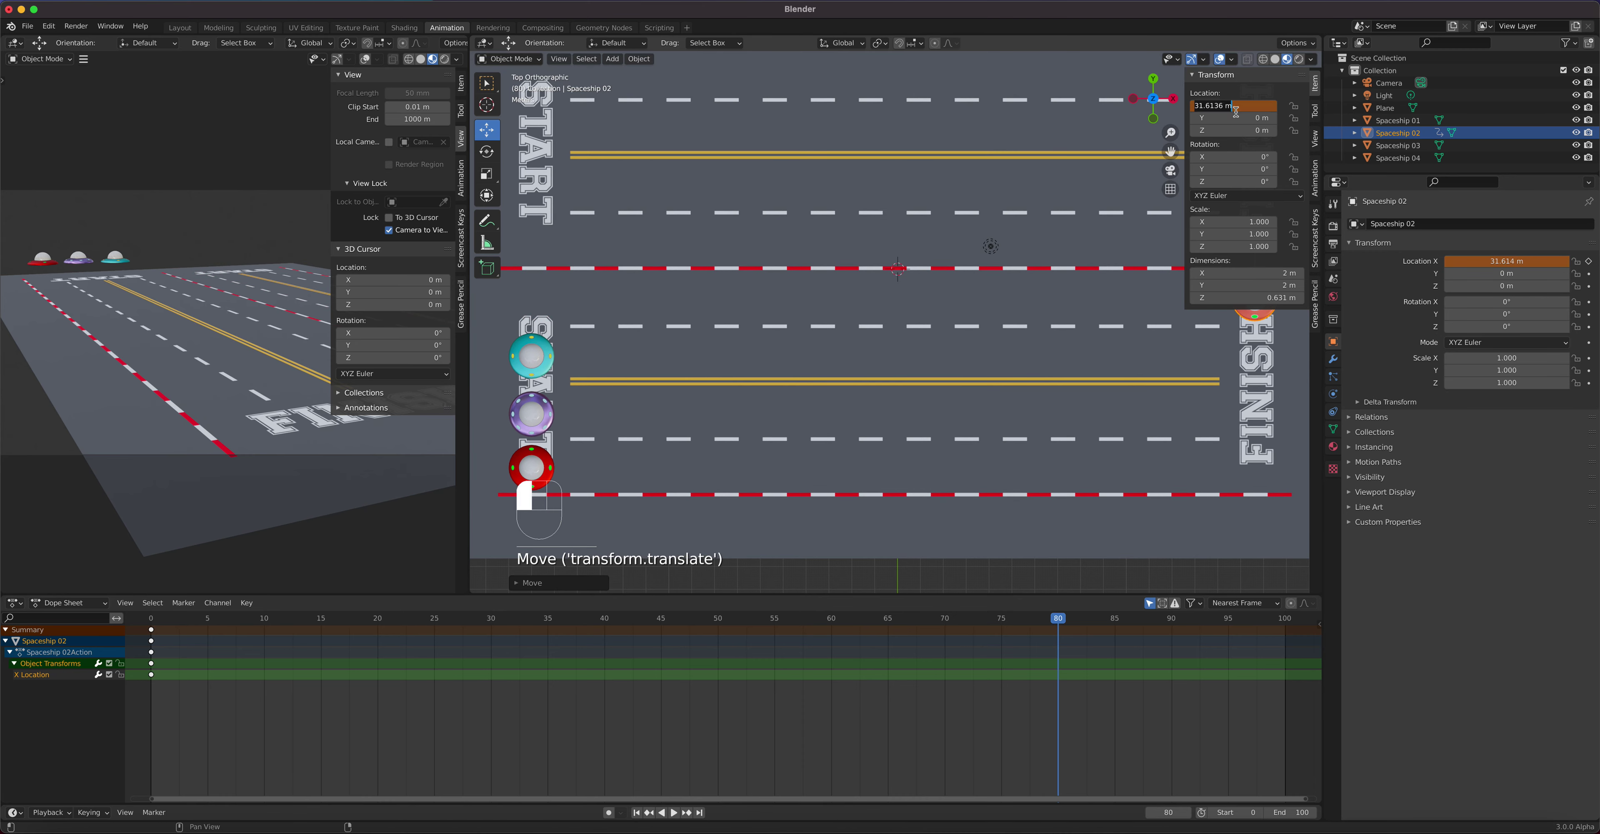
{"action": "type", "text": "31.6"}
{"action": "key", "text": "Return"}
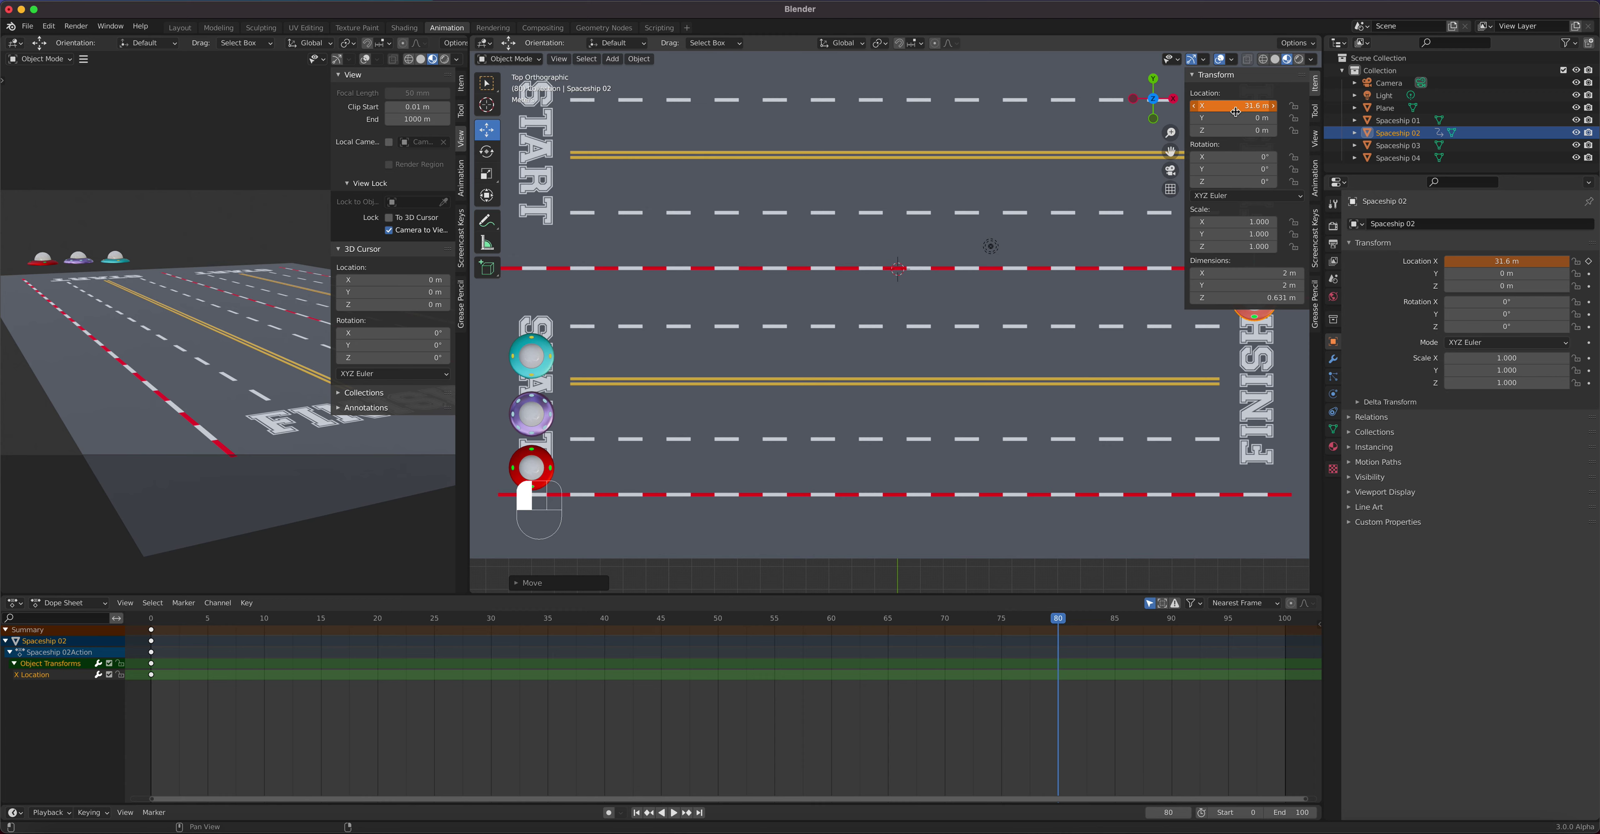
{"action": "right_click", "coordinate": [1228, 103]}
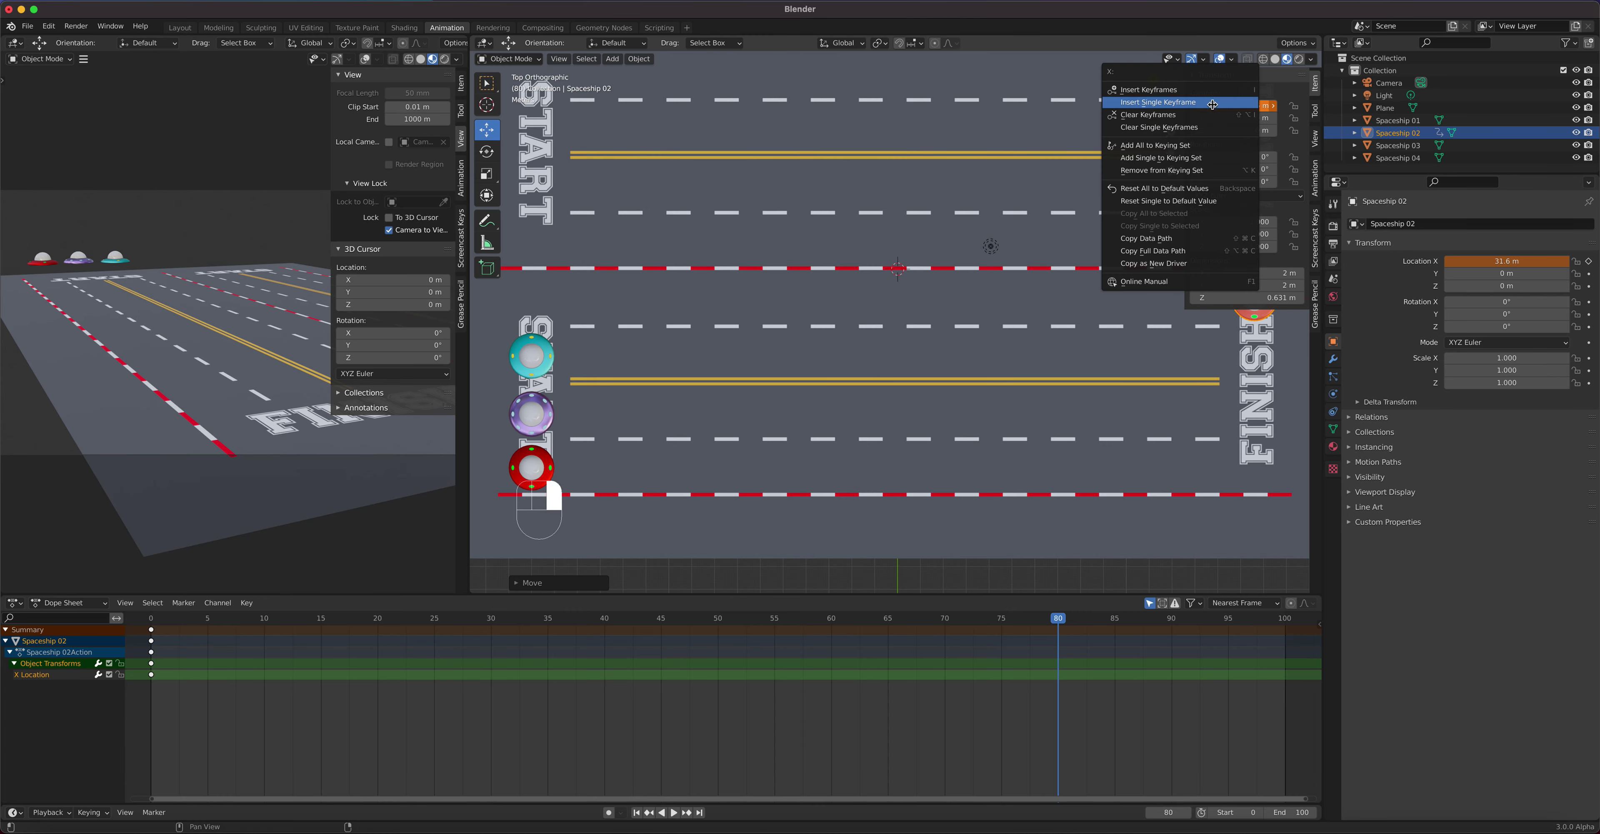
{"action": "left_click", "coordinate": [1209, 103]}
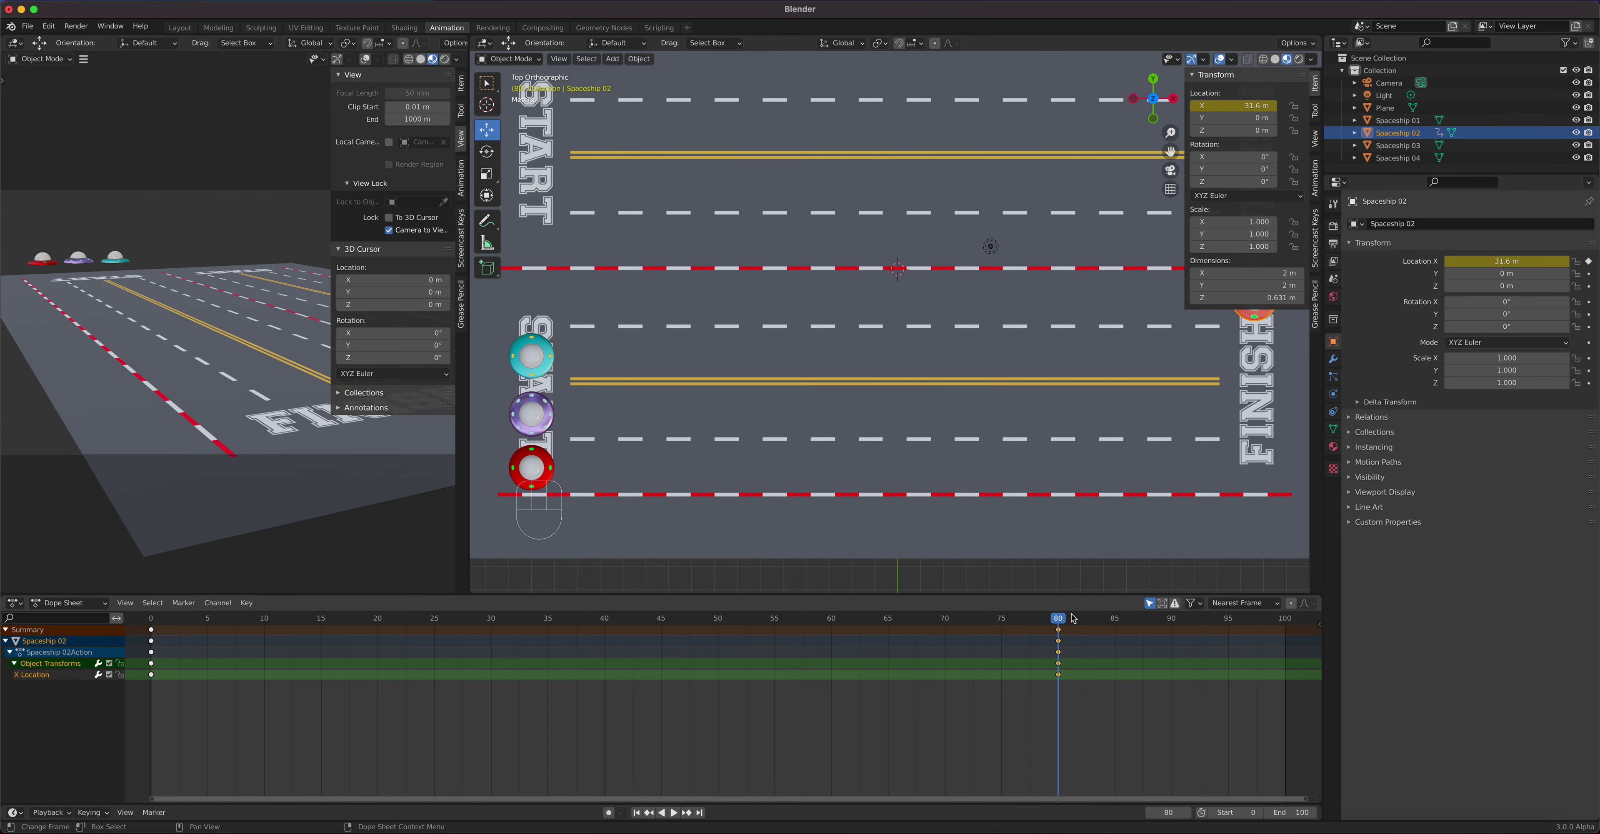
{"action": "key", "text": "space"}
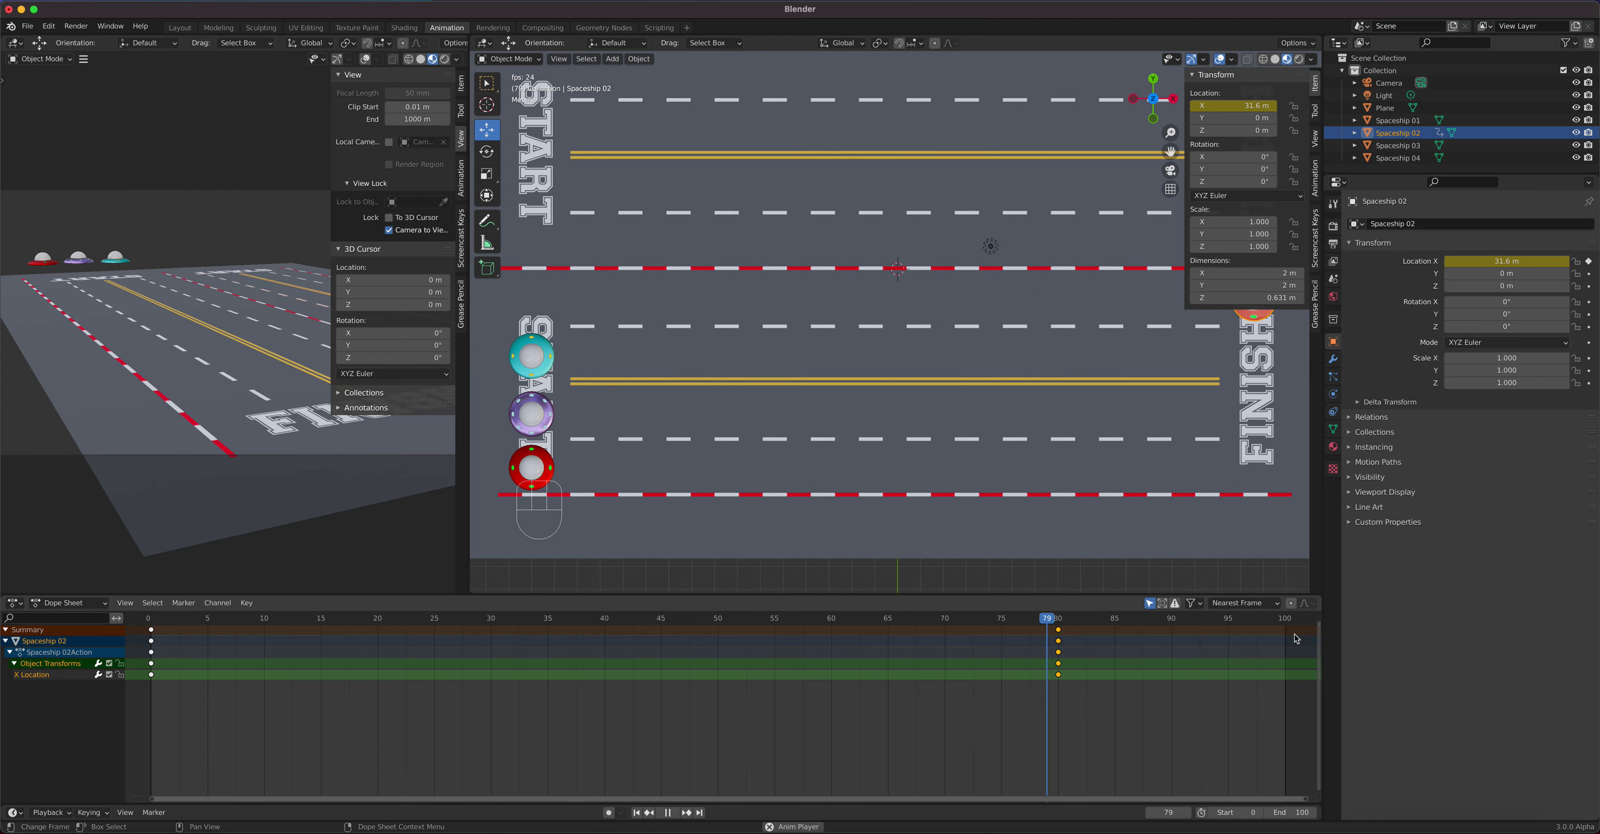
{"action": "key", "text": "space"}
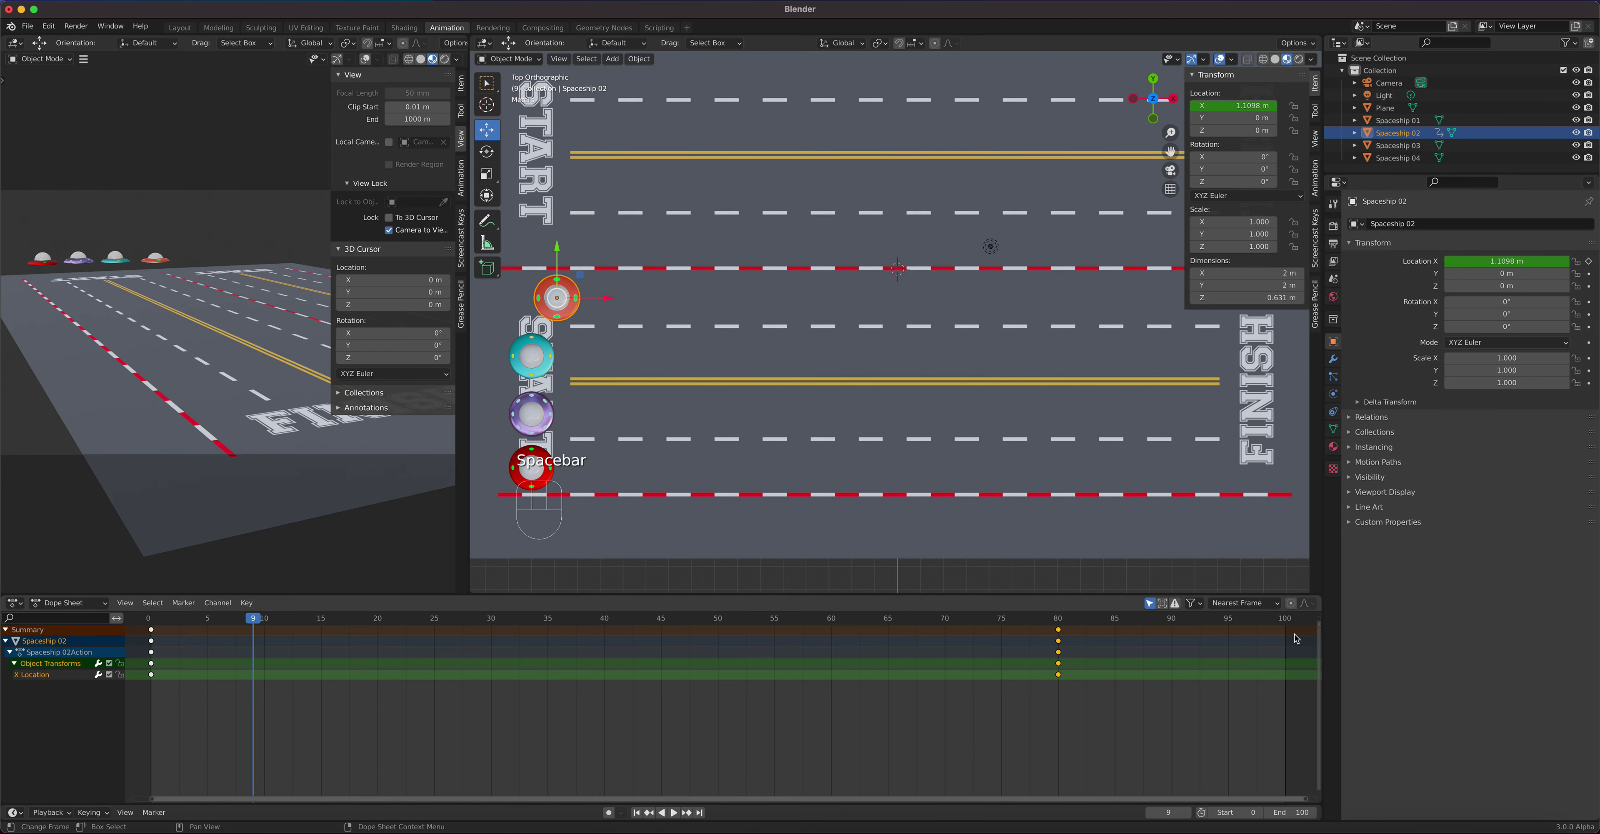
{"action": "left_click", "coordinate": [27, 26]}
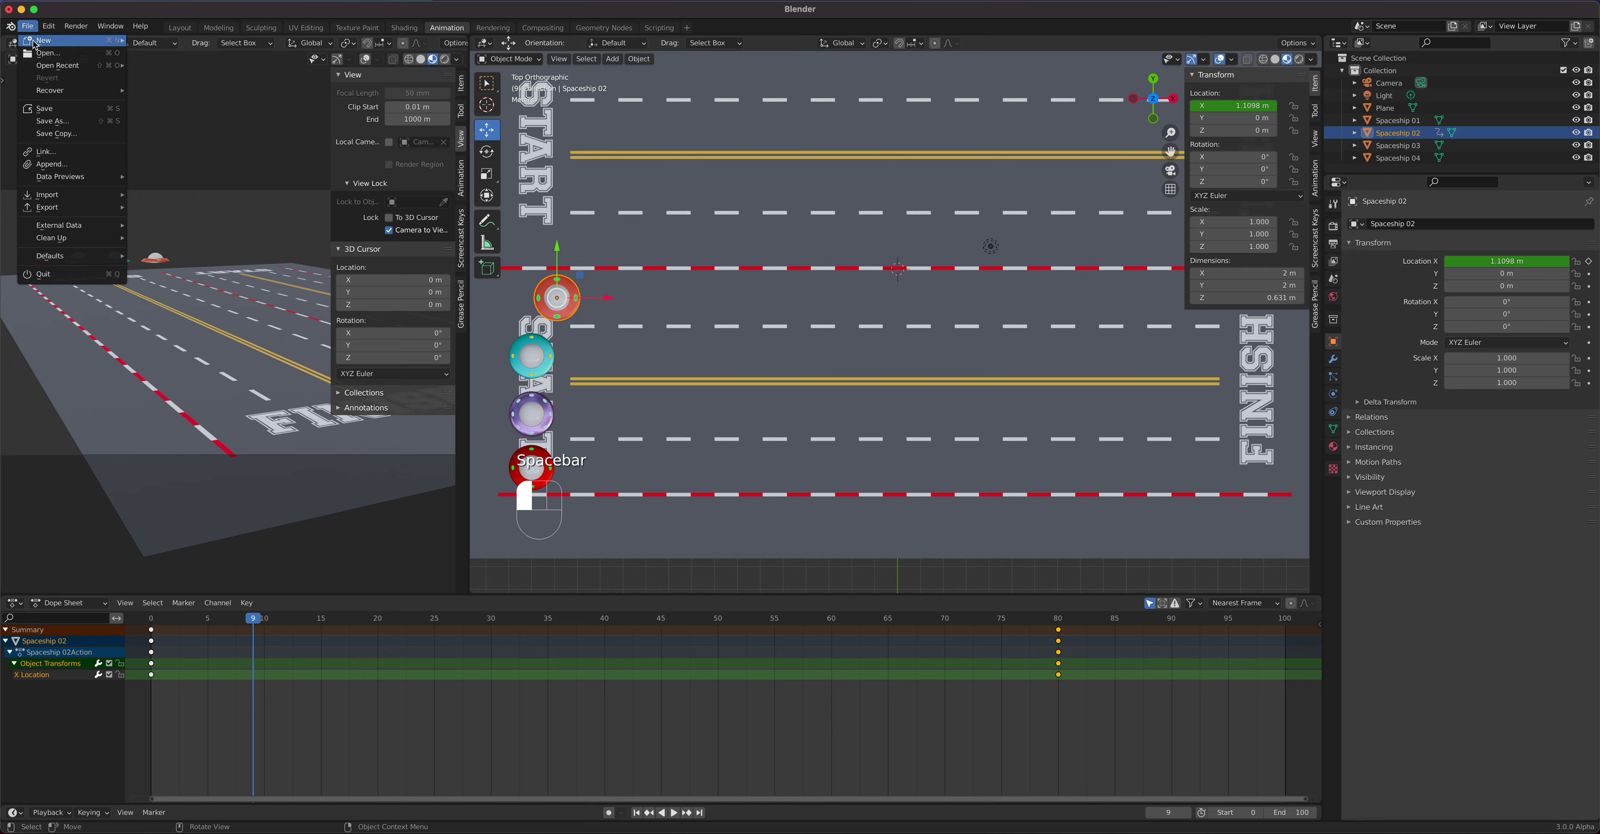
{"action": "left_click", "coordinate": [56, 121]}
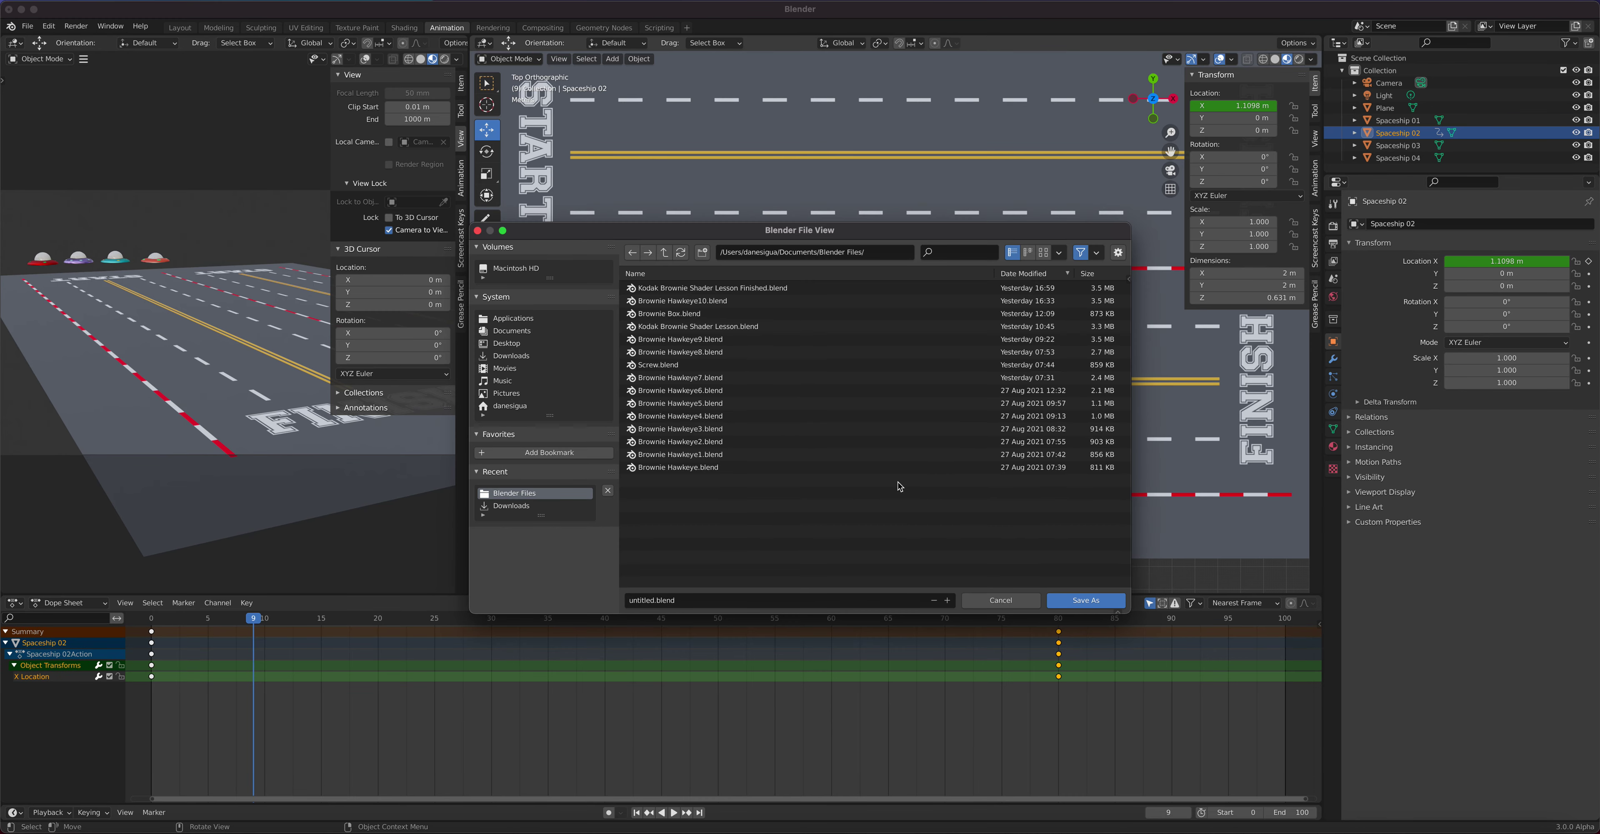
{"action": "left_click", "coordinate": [999, 600]}
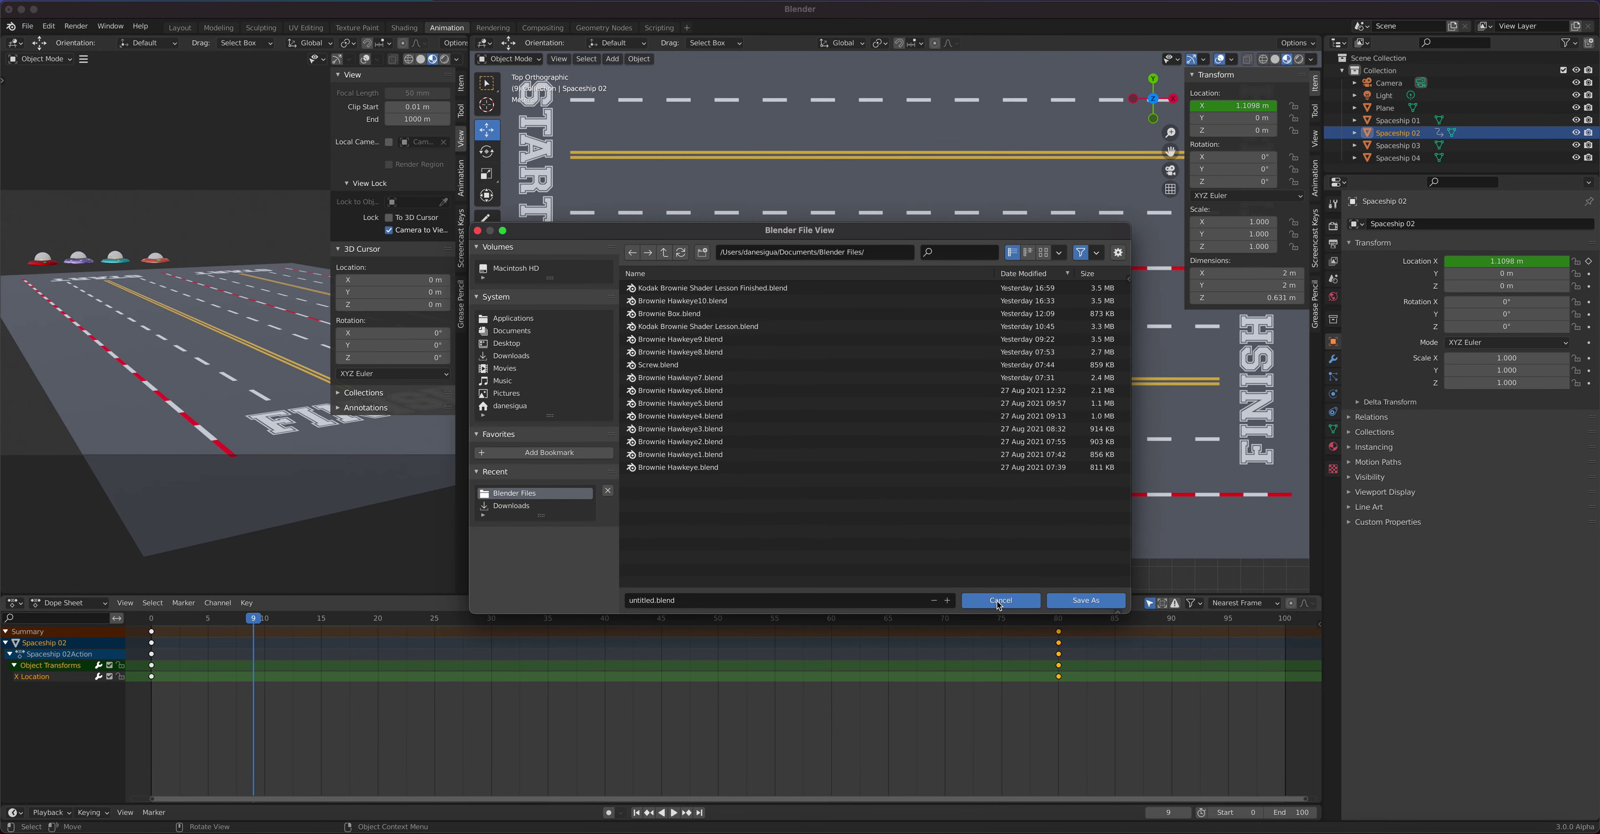
Return to frame 0 and delete Spaceship 02's keyframes at frames 0 and 80
{"action": "left_click_drag", "start_coordinate": [205, 640], "coordinate": [153, 639]}
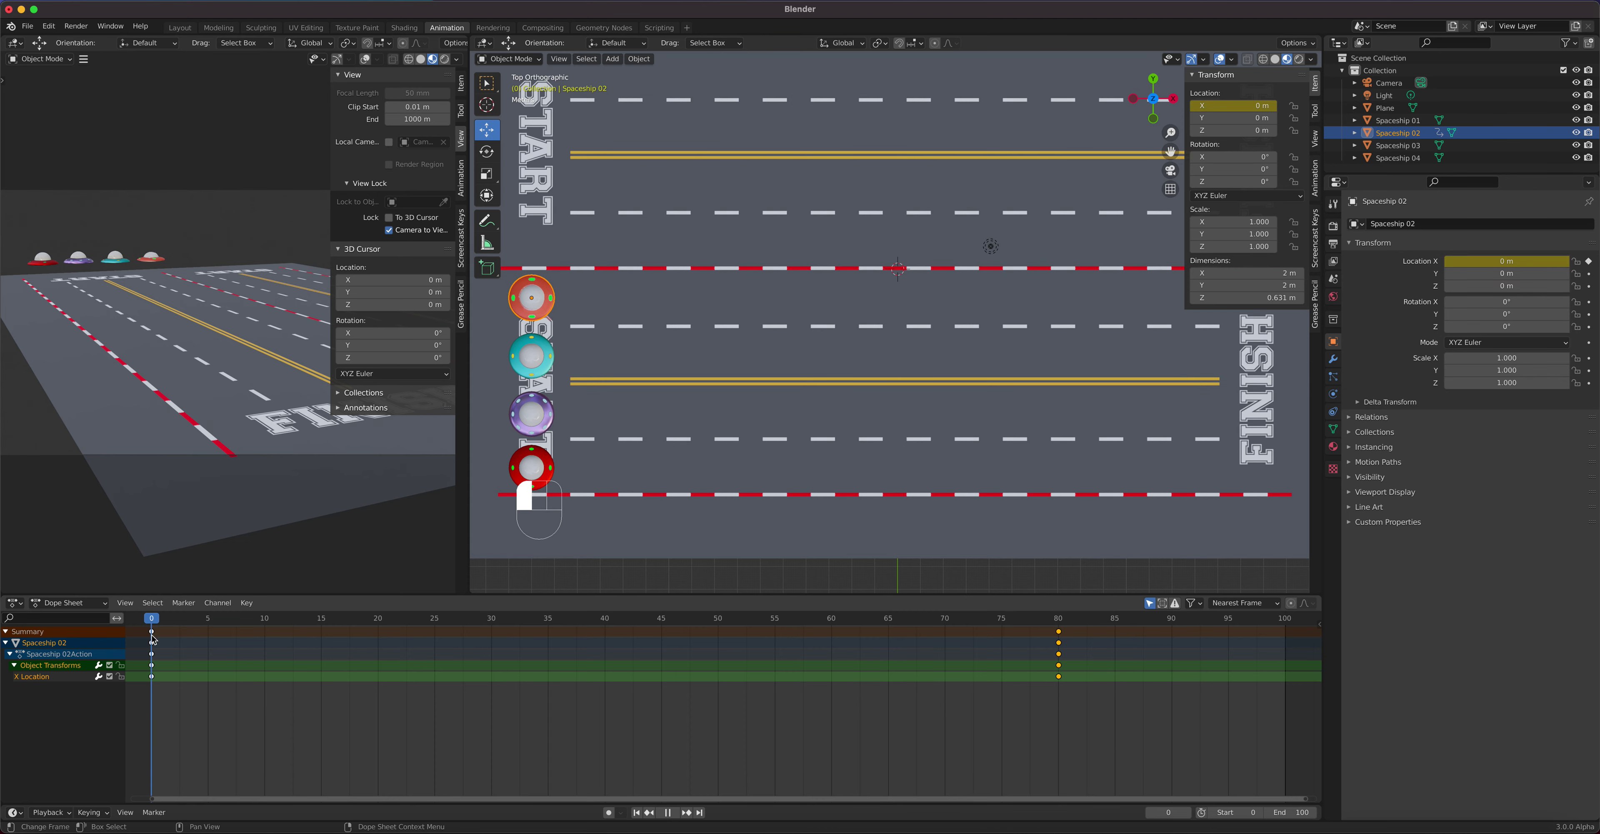
{"action": "left_click_drag", "start_coordinate": [1122, 735], "coordinate": [129, 635]}
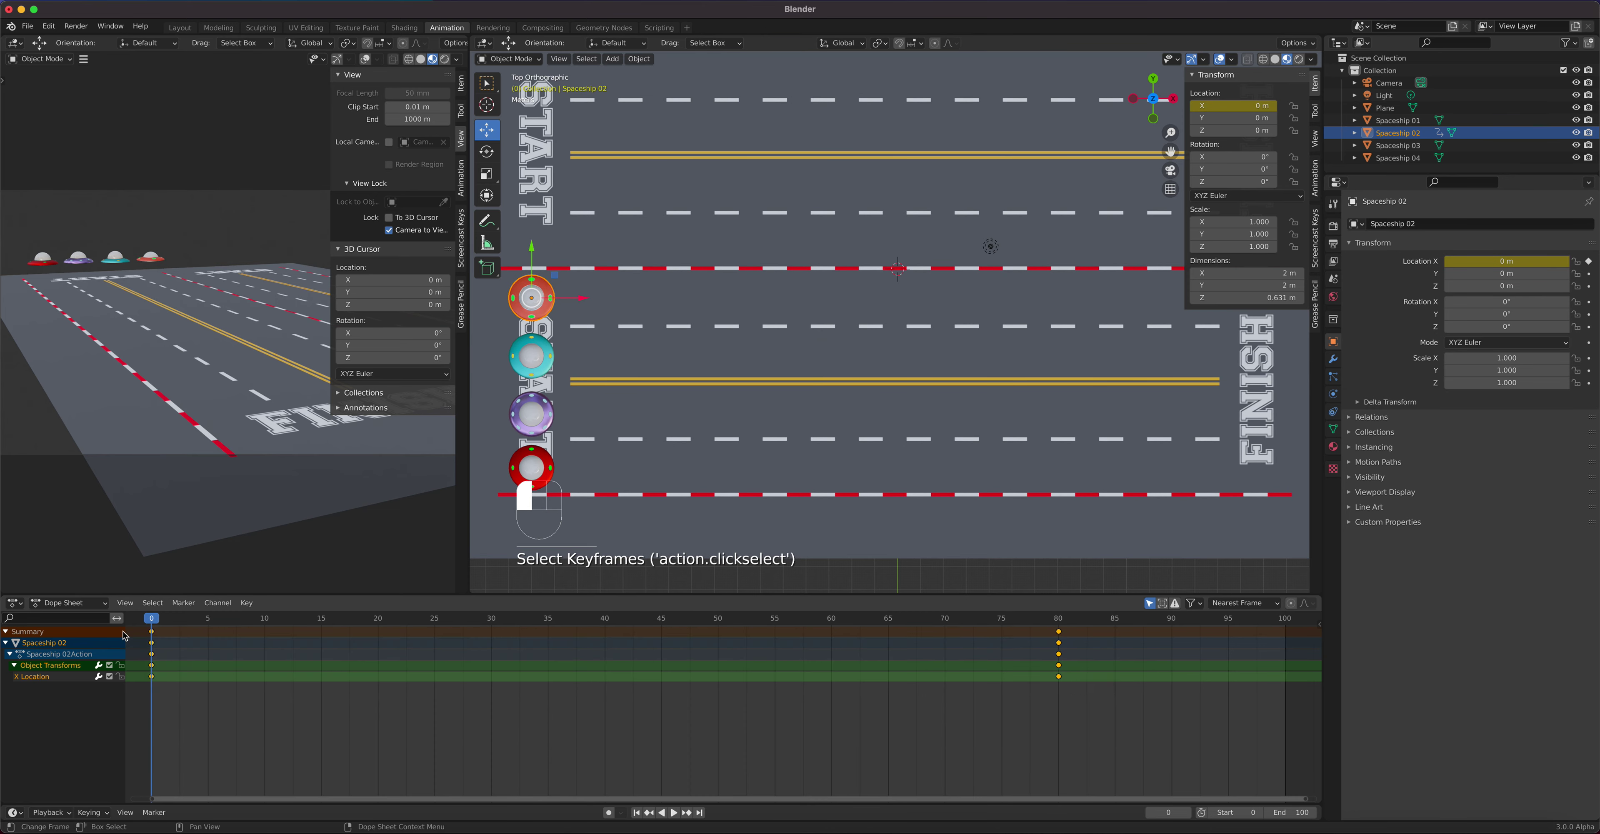
{"action": "key", "text": "x"}
{"action": "left_click", "coordinate": [666, 699]}
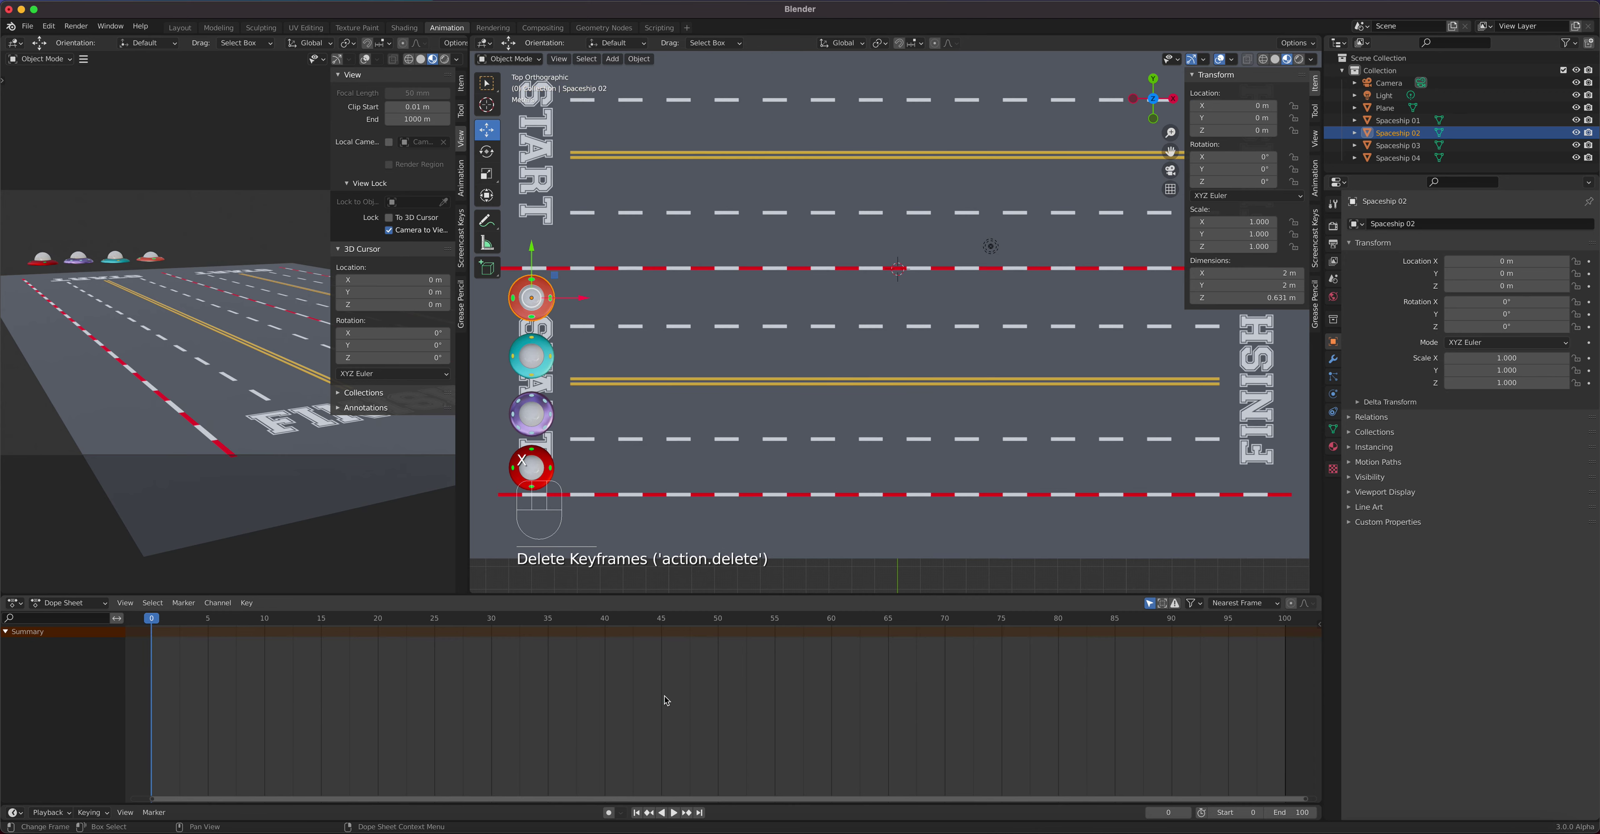
Save the scene in the Blender Files folder as "Basic Animation Lesson Spaceship"
{"action": "left_click", "coordinate": [28, 26]}
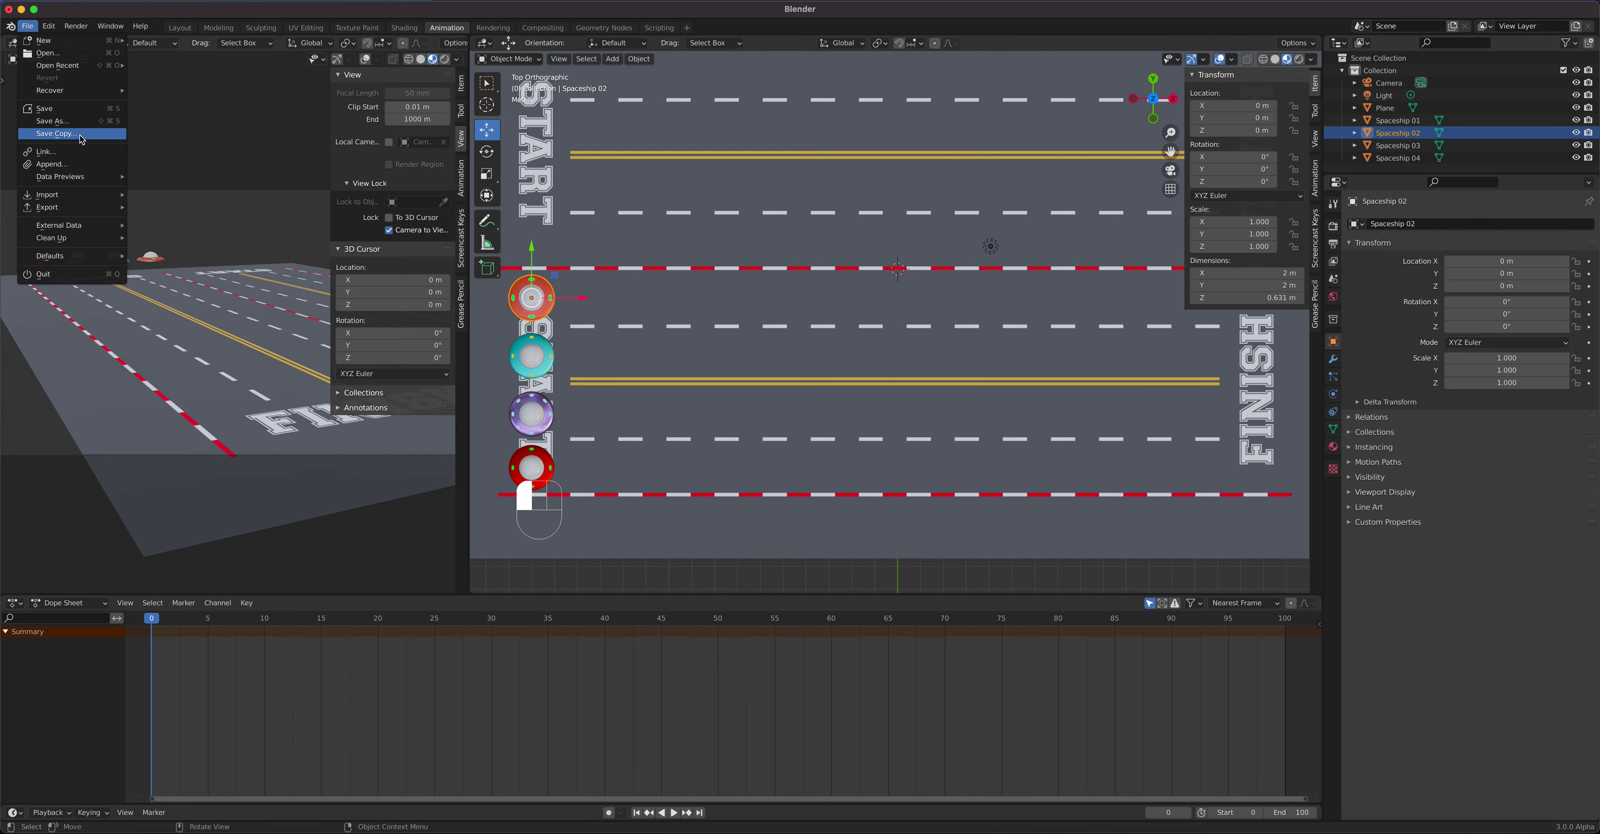
{"action": "left_click", "coordinate": [80, 120]}
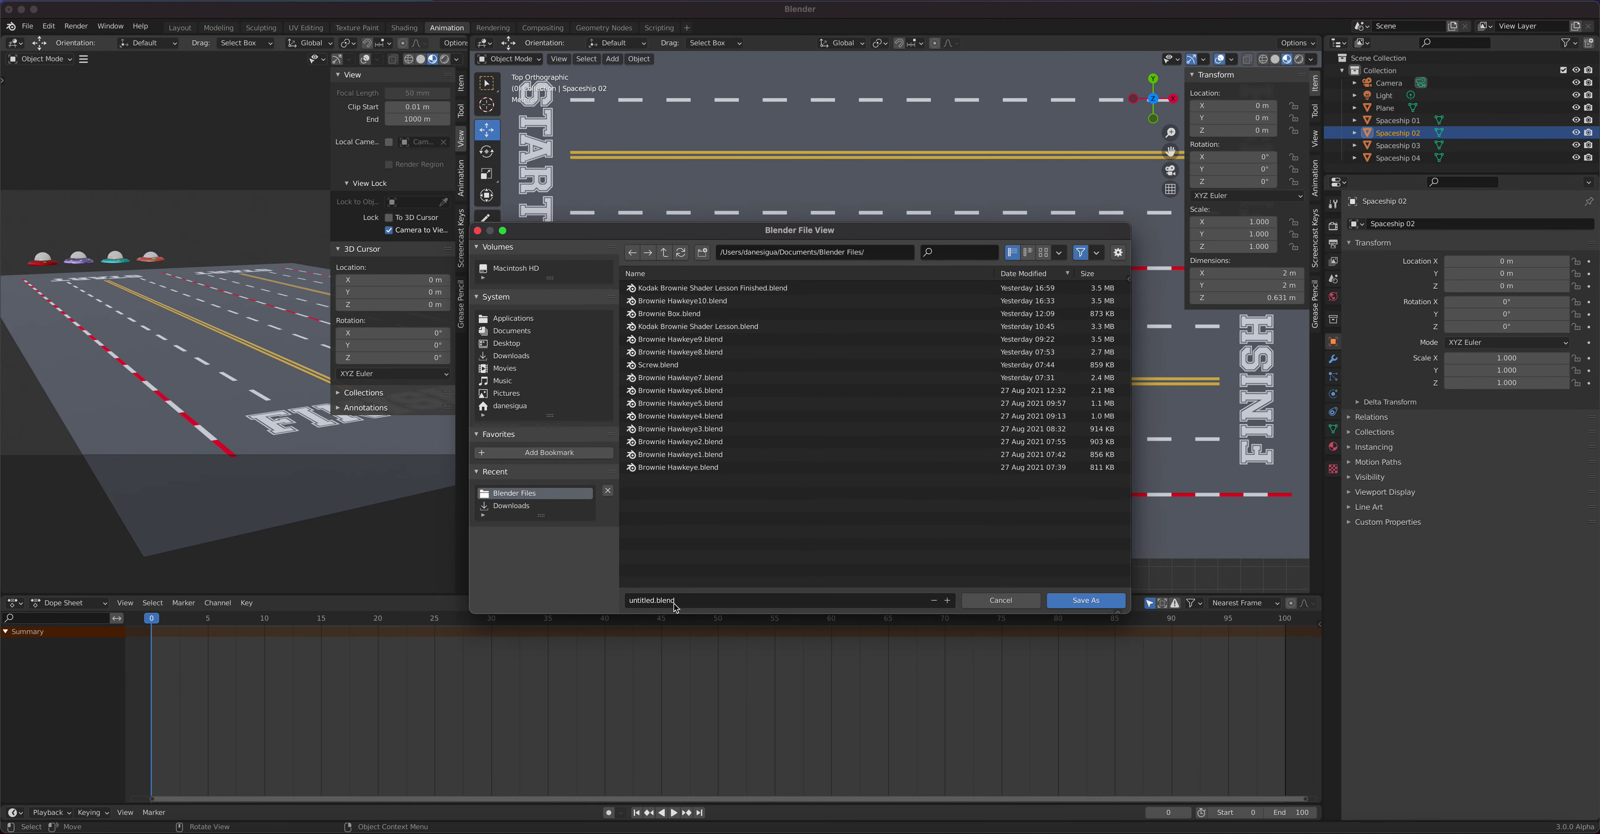
{"action": "left_click", "coordinate": [659, 605]}
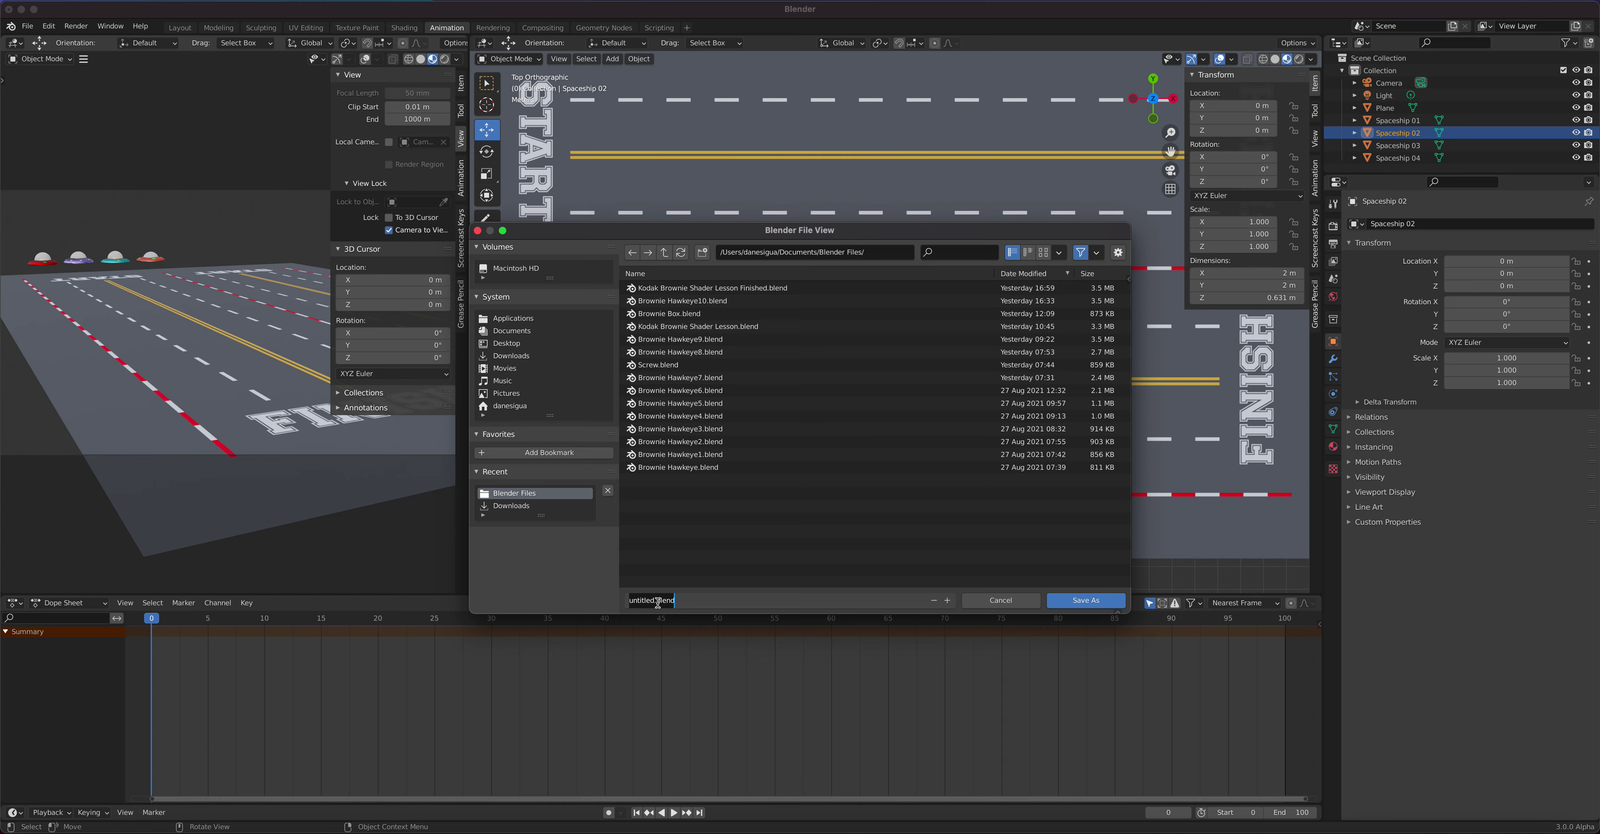
{"action": "type", "text": "Basic Animation Lesson Spaceship"}
{"action": "left_click", "coordinate": [1100, 601]}
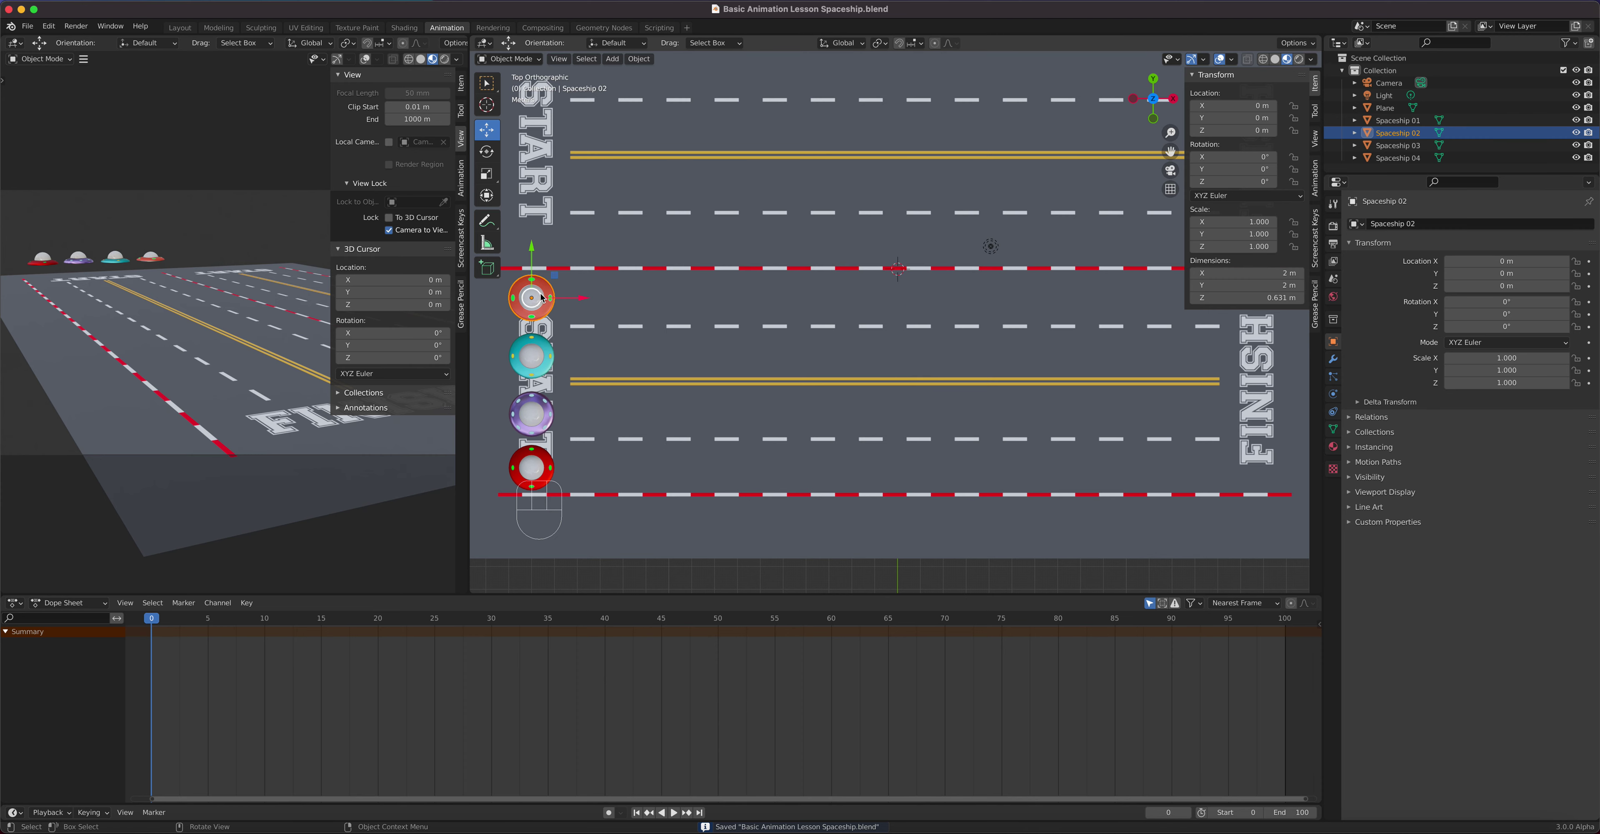
Insert a single keyframe on Spaceship 02's X location of 0 m at frame 0
{"action": "right_click", "coordinate": [1221, 106]}
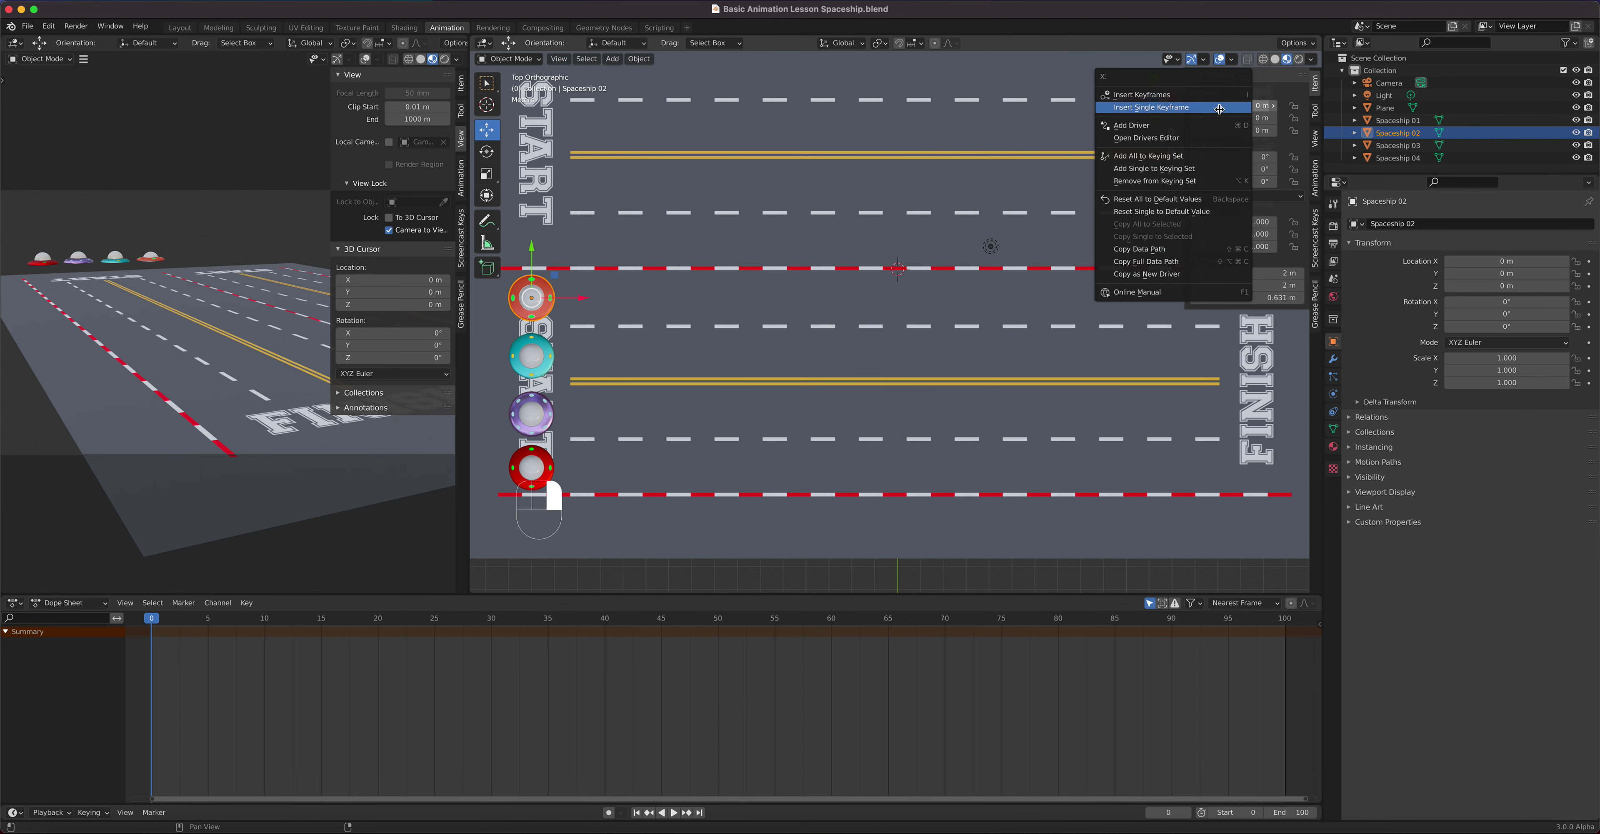
{"action": "left_click", "coordinate": [1219, 108]}
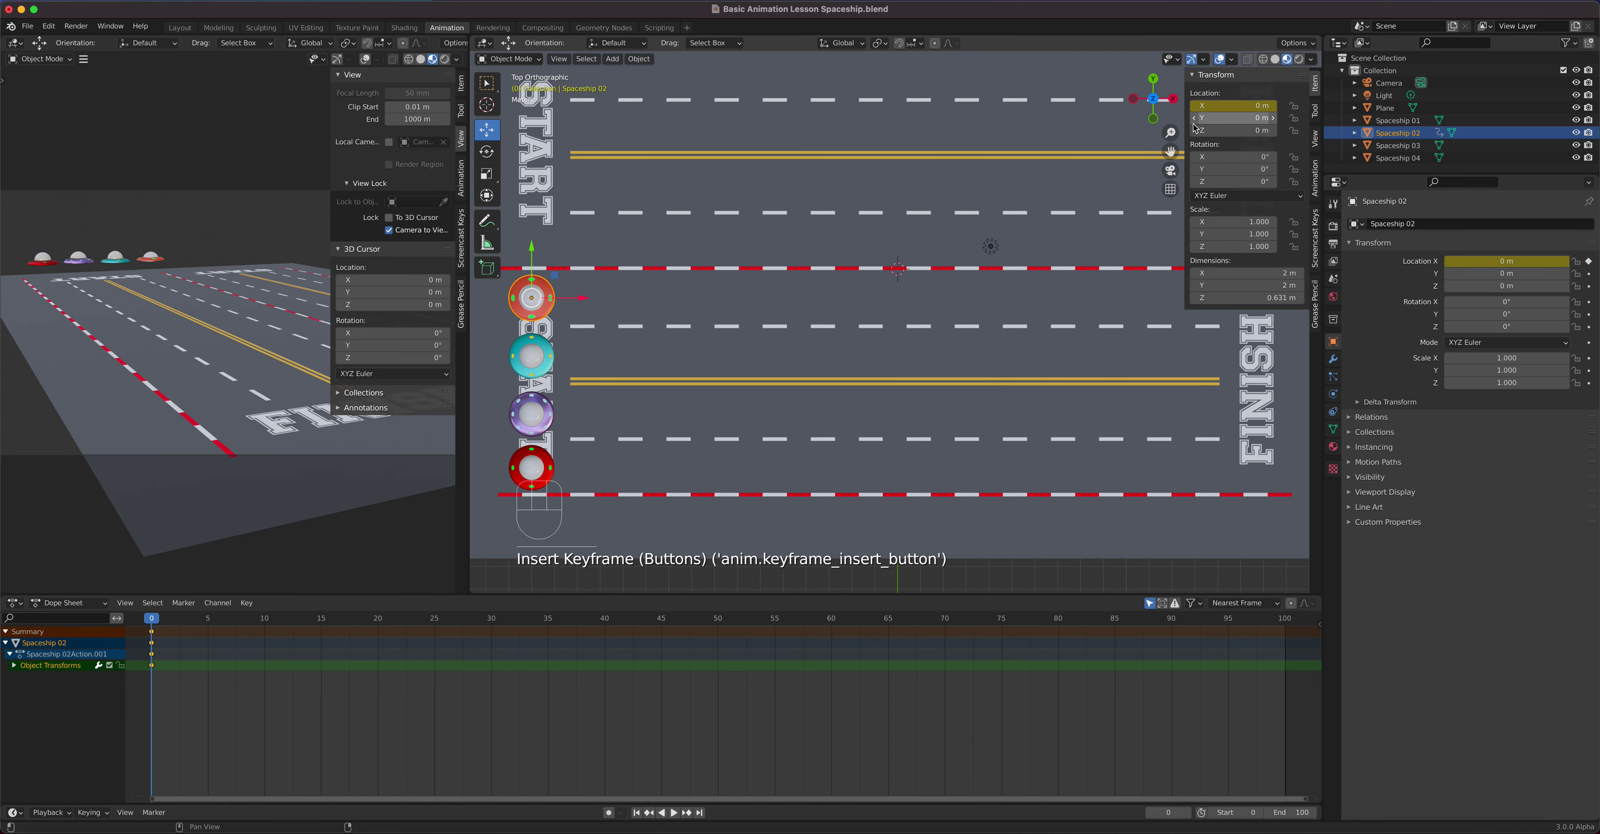
{"action": "left_click", "coordinate": [528, 293]}
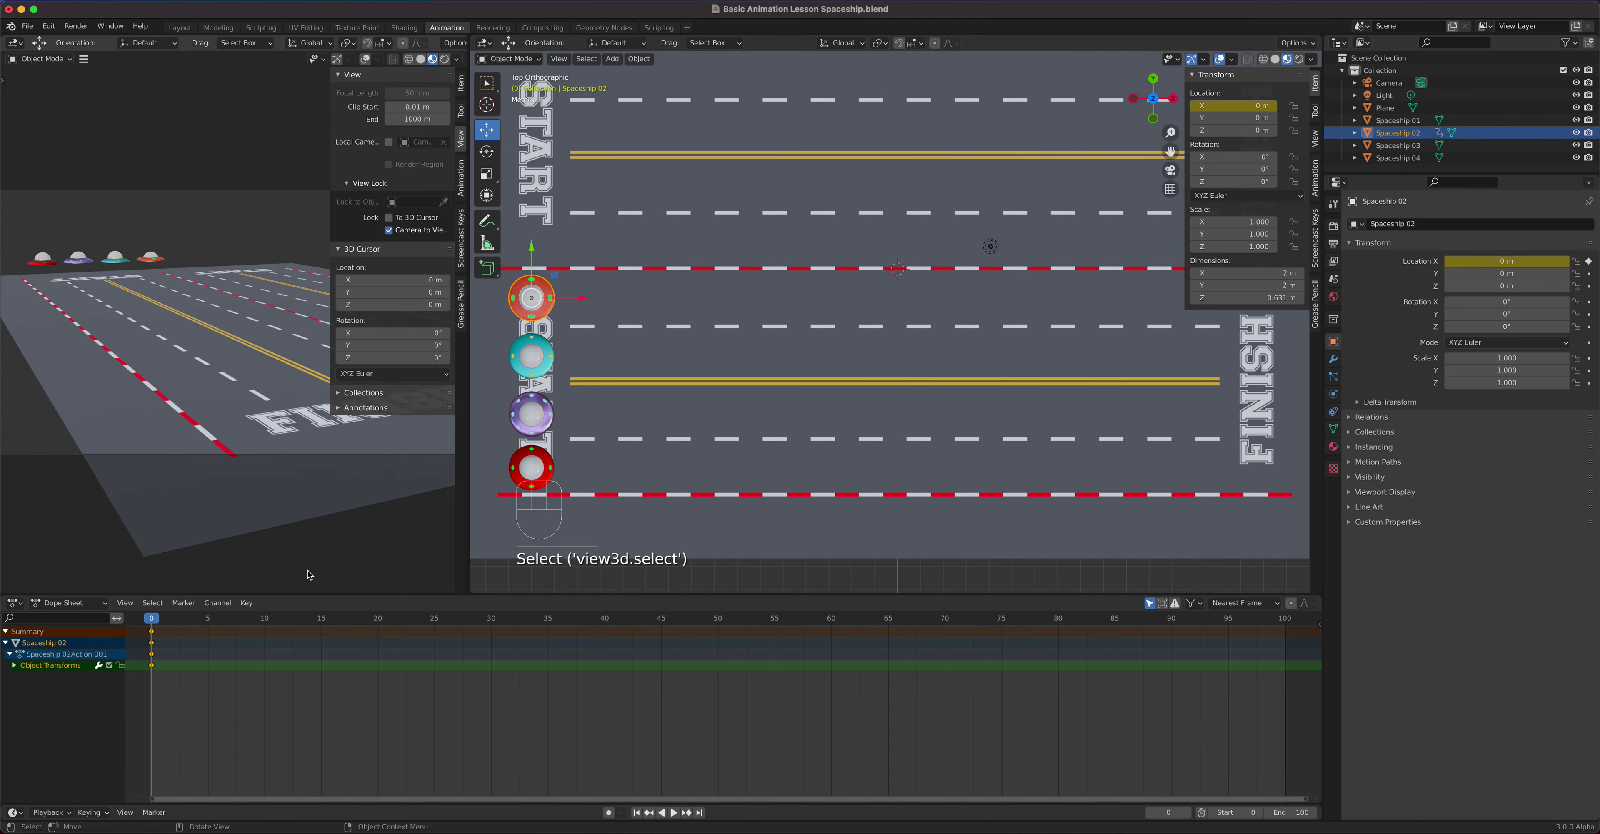
Move Spaceship 02 to X 31.6 m at frame 80, insert a single keyframe on its X location, and play the animation to check
{"action": "left_click_drag", "start_coordinate": [151, 631], "coordinate": [1059, 655]}
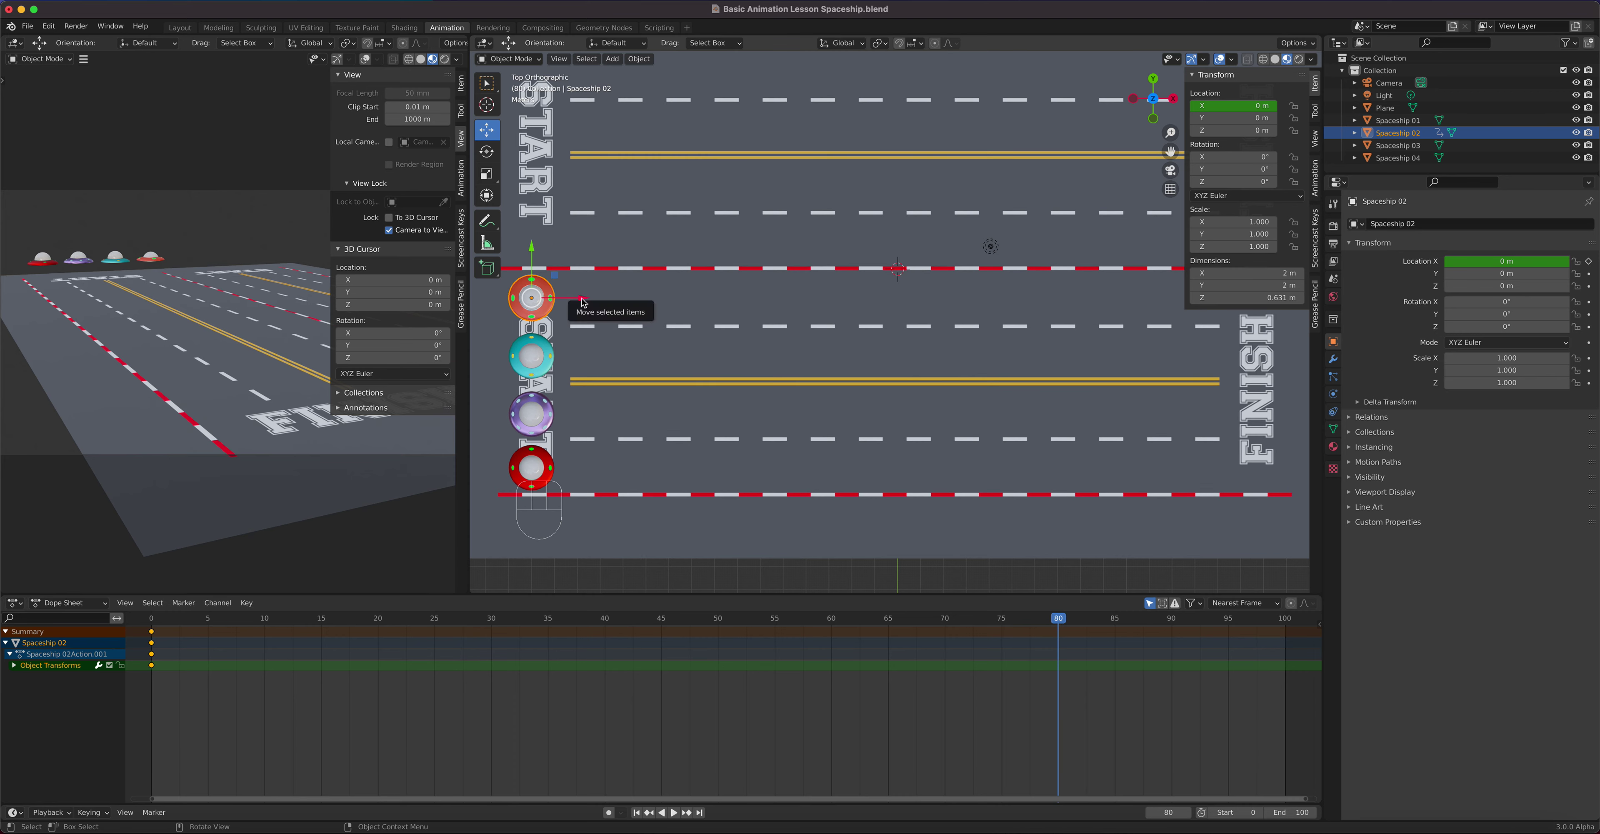
{"action": "left_click_drag", "start_coordinate": [584, 298], "coordinate": [889, 303]}
{"action": "mouse_move", "coordinate": [1233, 105]}
{"action": "left_mouse_down"}
{"action": "mouse_move", "coordinate": [1287, 105]}
{"action": "mouse_move", "coordinate": [1227, 107]}
{"action": "left_mouse_up"}
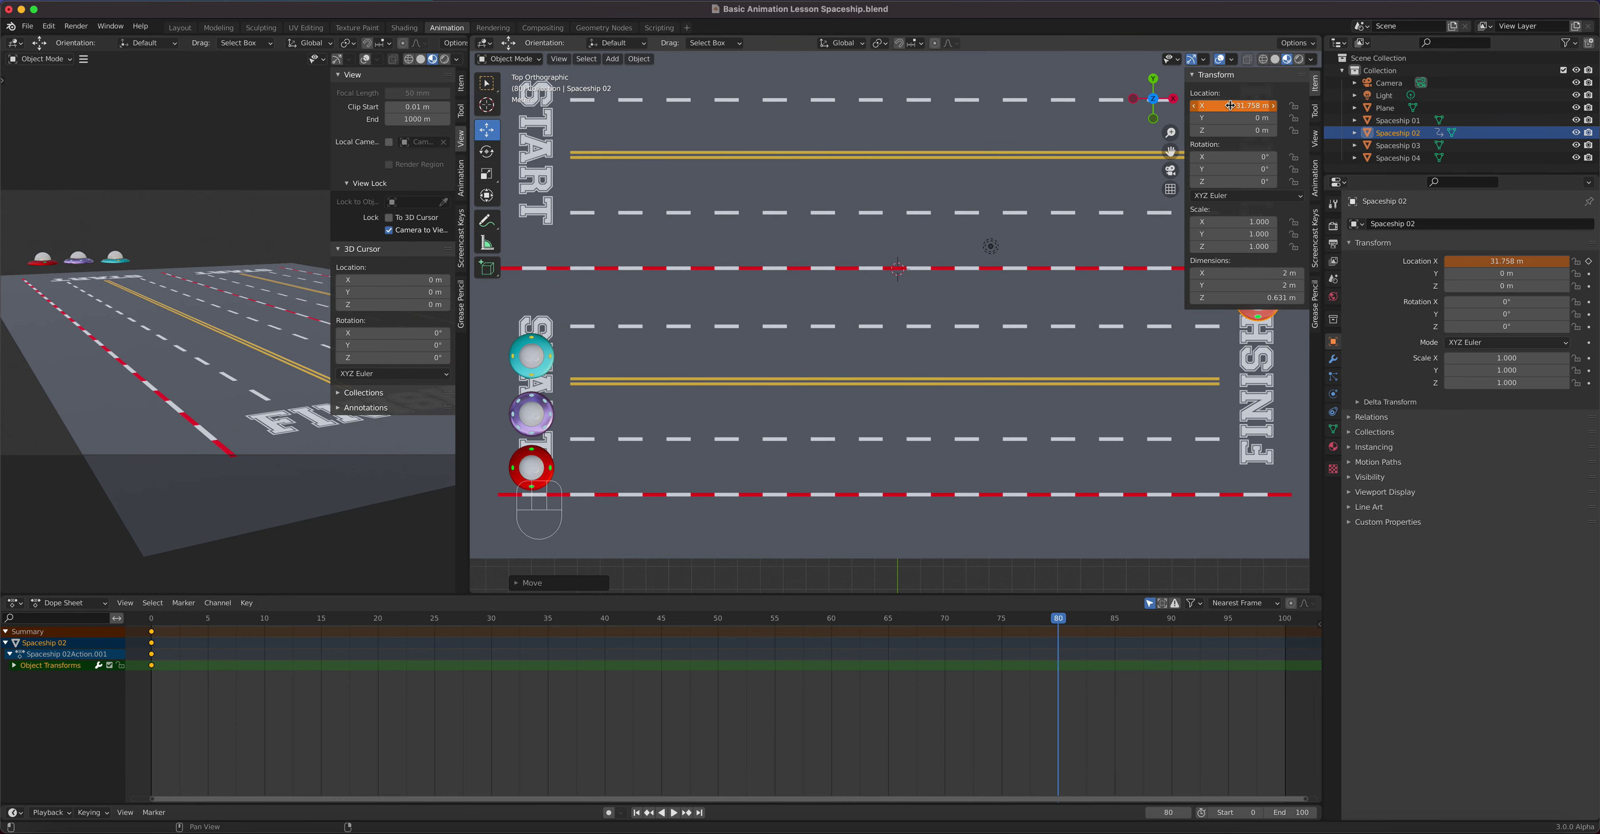
{"action": "left_click", "coordinate": [1230, 105]}
{"action": "type", "text": "31"}
{"action": "key", "text": "Return"}
{"action": "right_click", "coordinate": [1225, 106]}
{"action": "left_click", "coordinate": [1222, 107]}
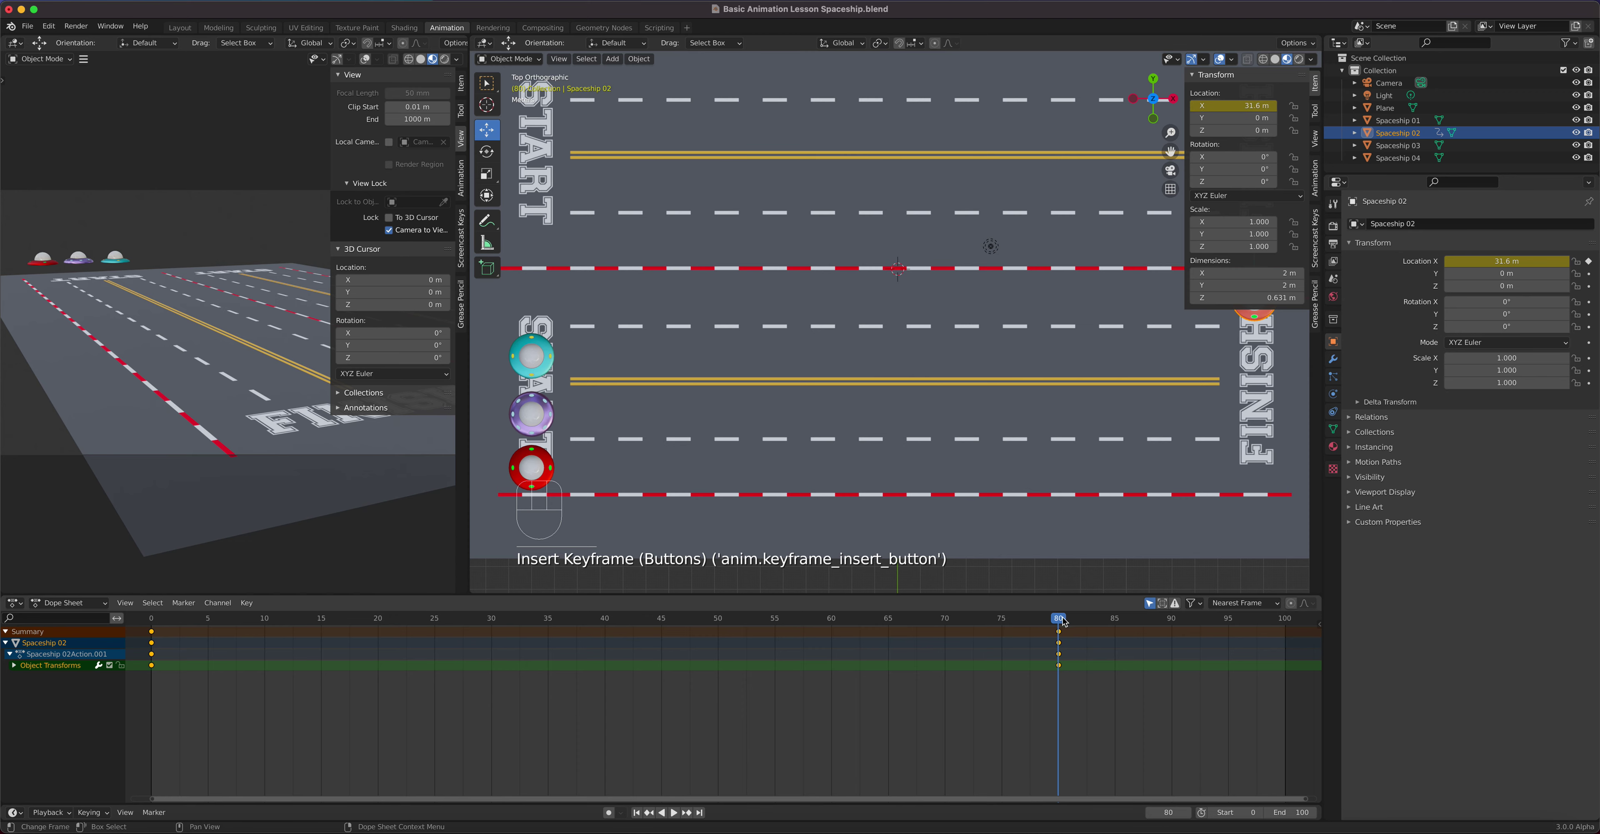
{"action": "key", "text": "space"}
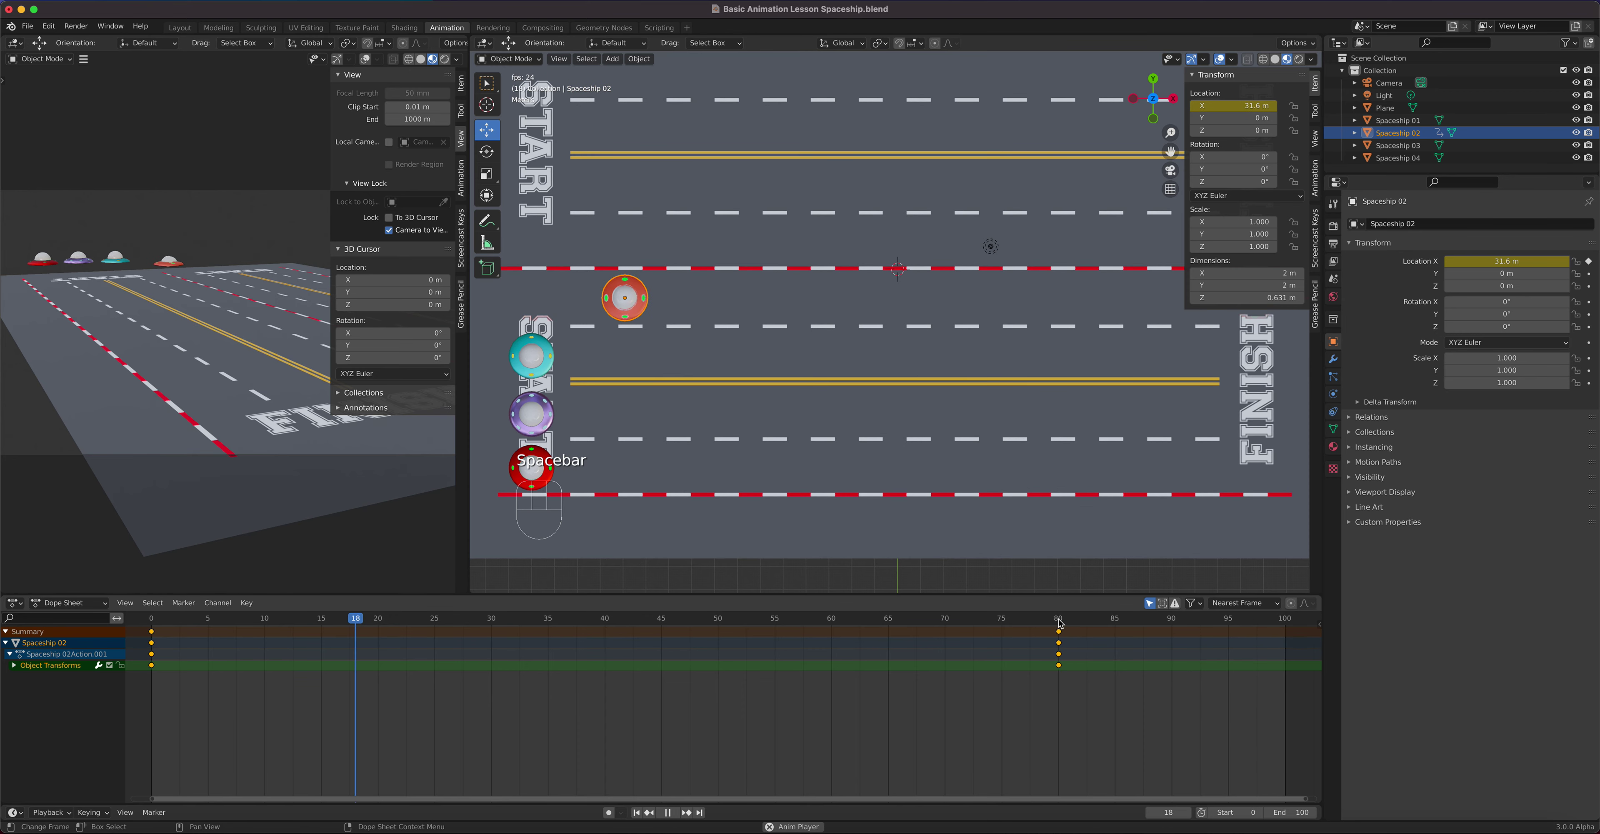
{"action": "key", "text": "space"}
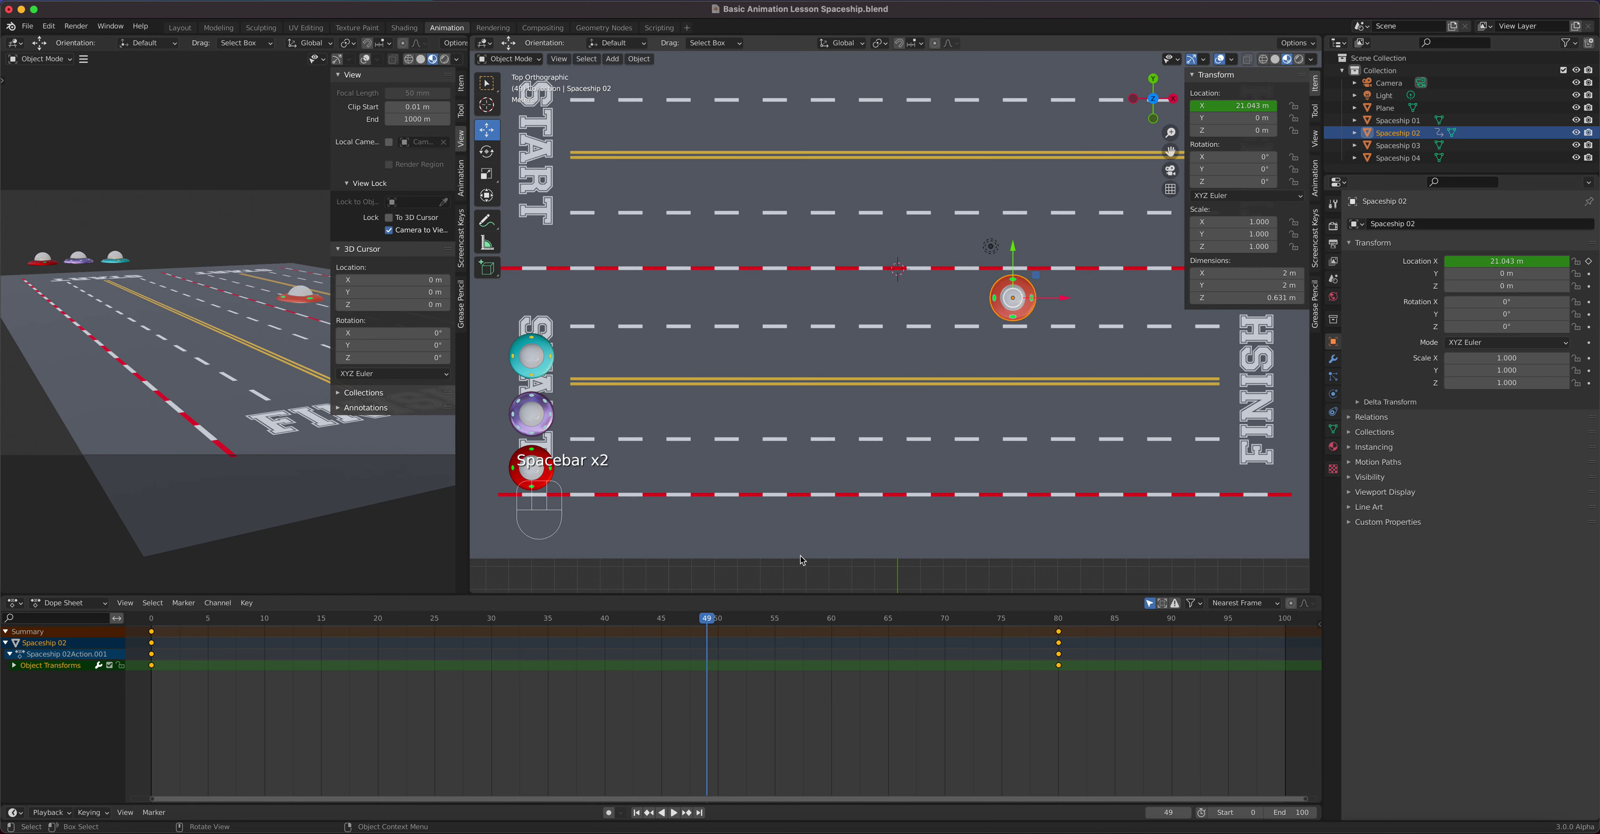
Select Spaceship 01 and insert a single keyframe on its X location of 0 m at frame 0
{"action": "left_click", "coordinate": [535, 365]}
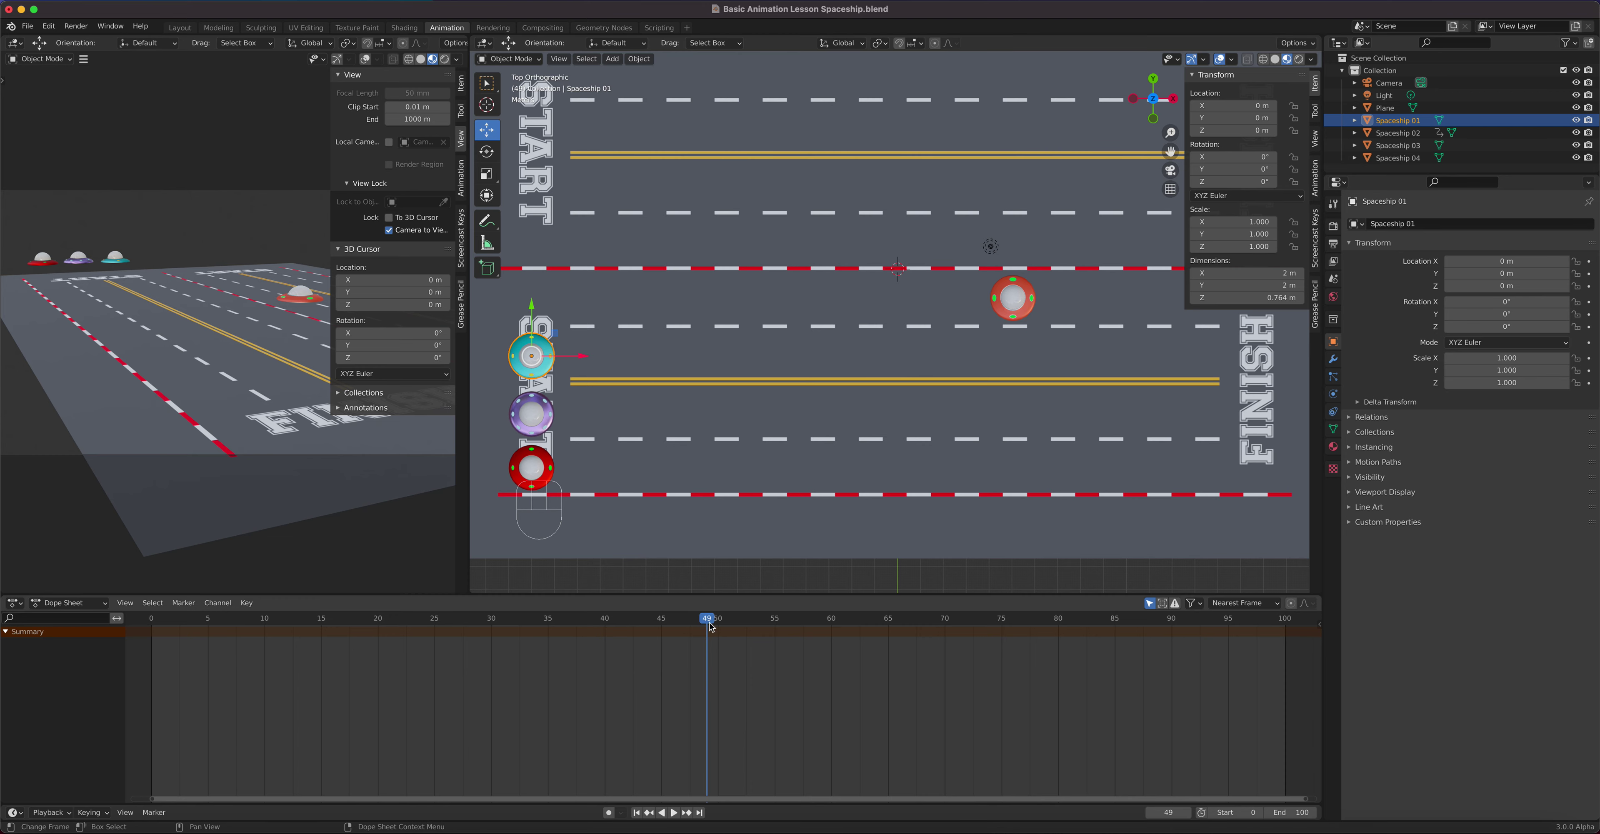
{"action": "key", "text": "shift+ctrl+space"}
{"action": "left_click_drag", "start_coordinate": [624, 624], "coordinate": [149, 643]}
{"action": "key", "text": "space"}
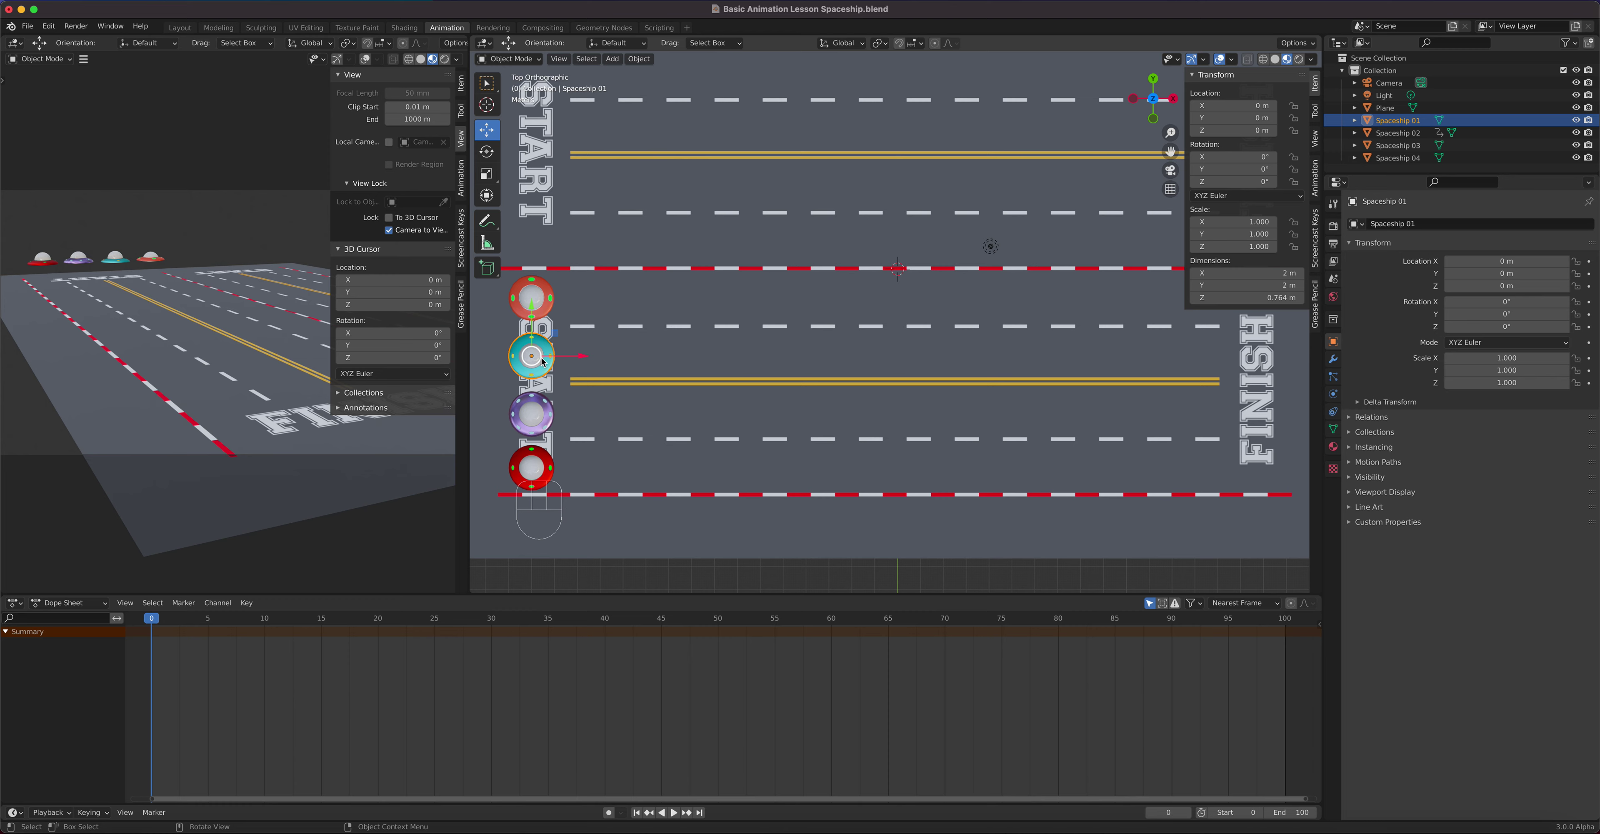
{"action": "right_click", "coordinate": [1222, 106]}
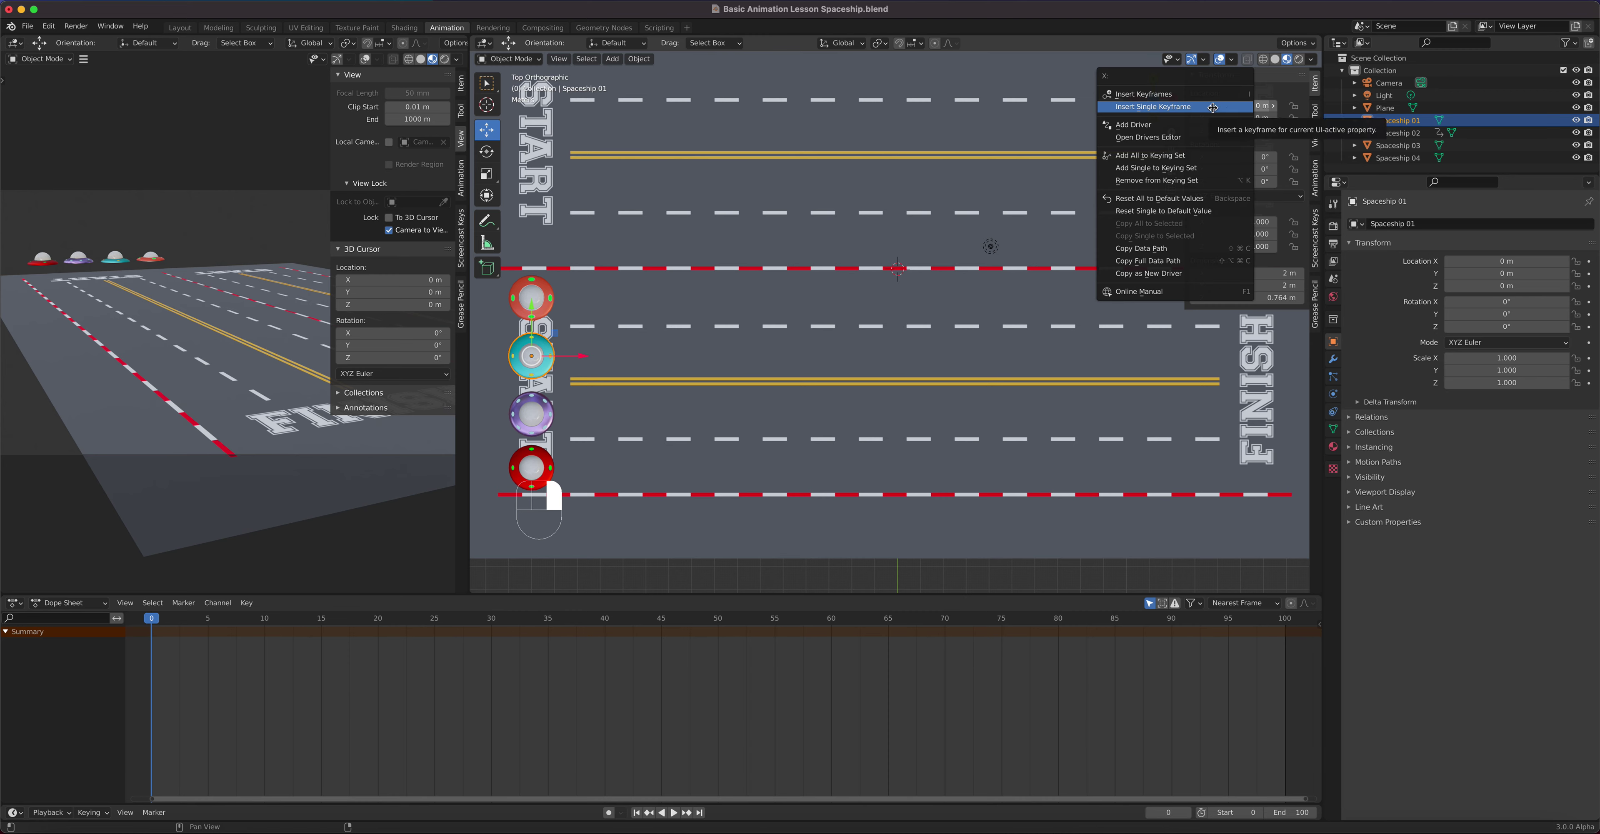
{"action": "left_click", "coordinate": [1212, 107]}
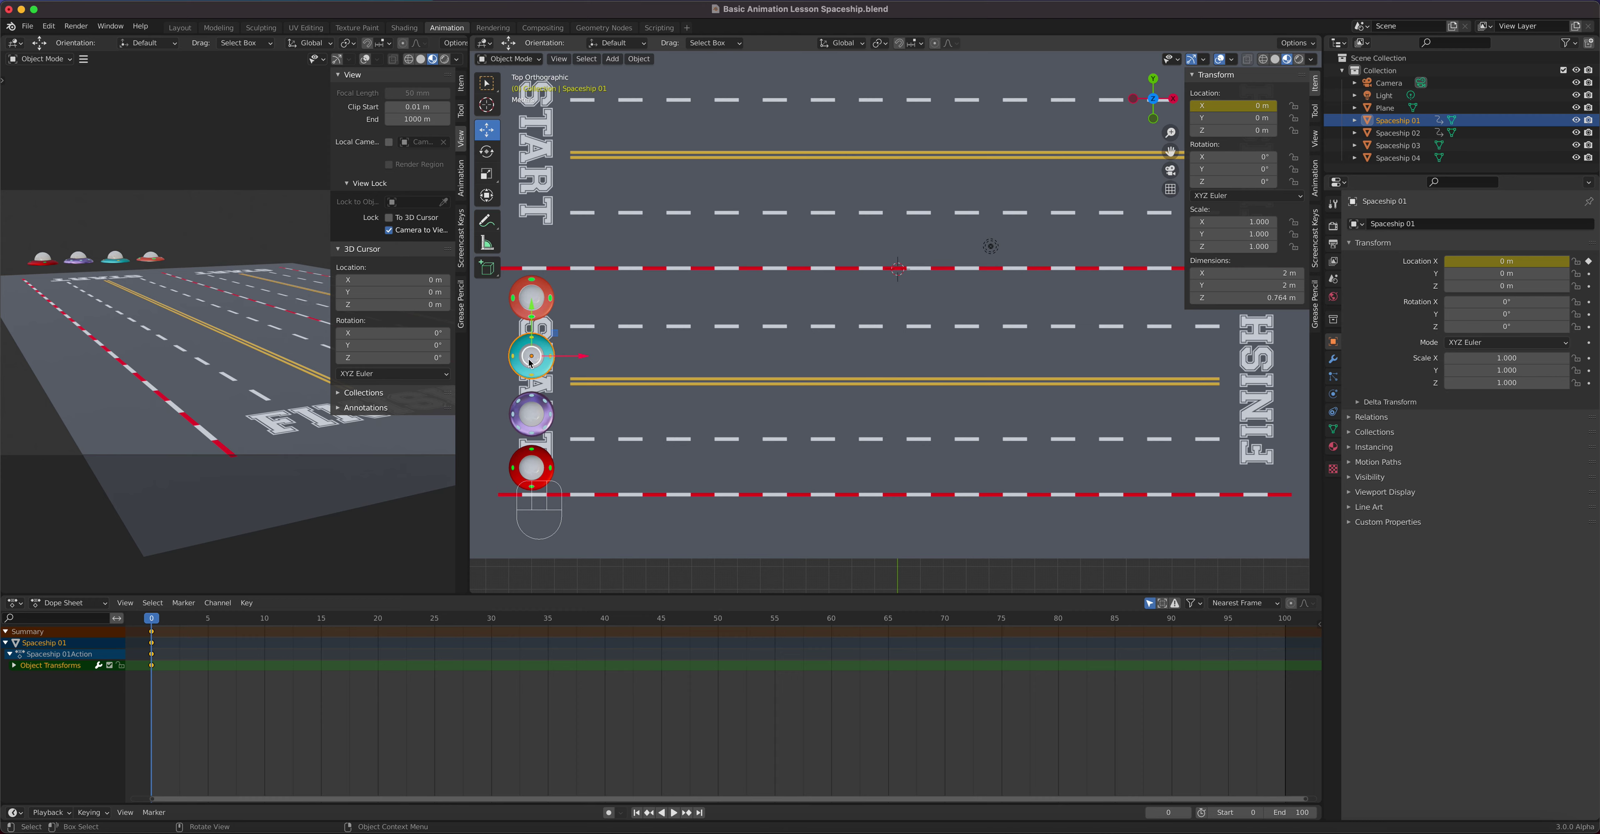
Move Spaceship 01 to X 31.6 m at frame 80, insert a single keyframe on its X location, and play the animation to check
{"action": "left_click_drag", "start_coordinate": [210, 622], "coordinate": [1064, 656]}
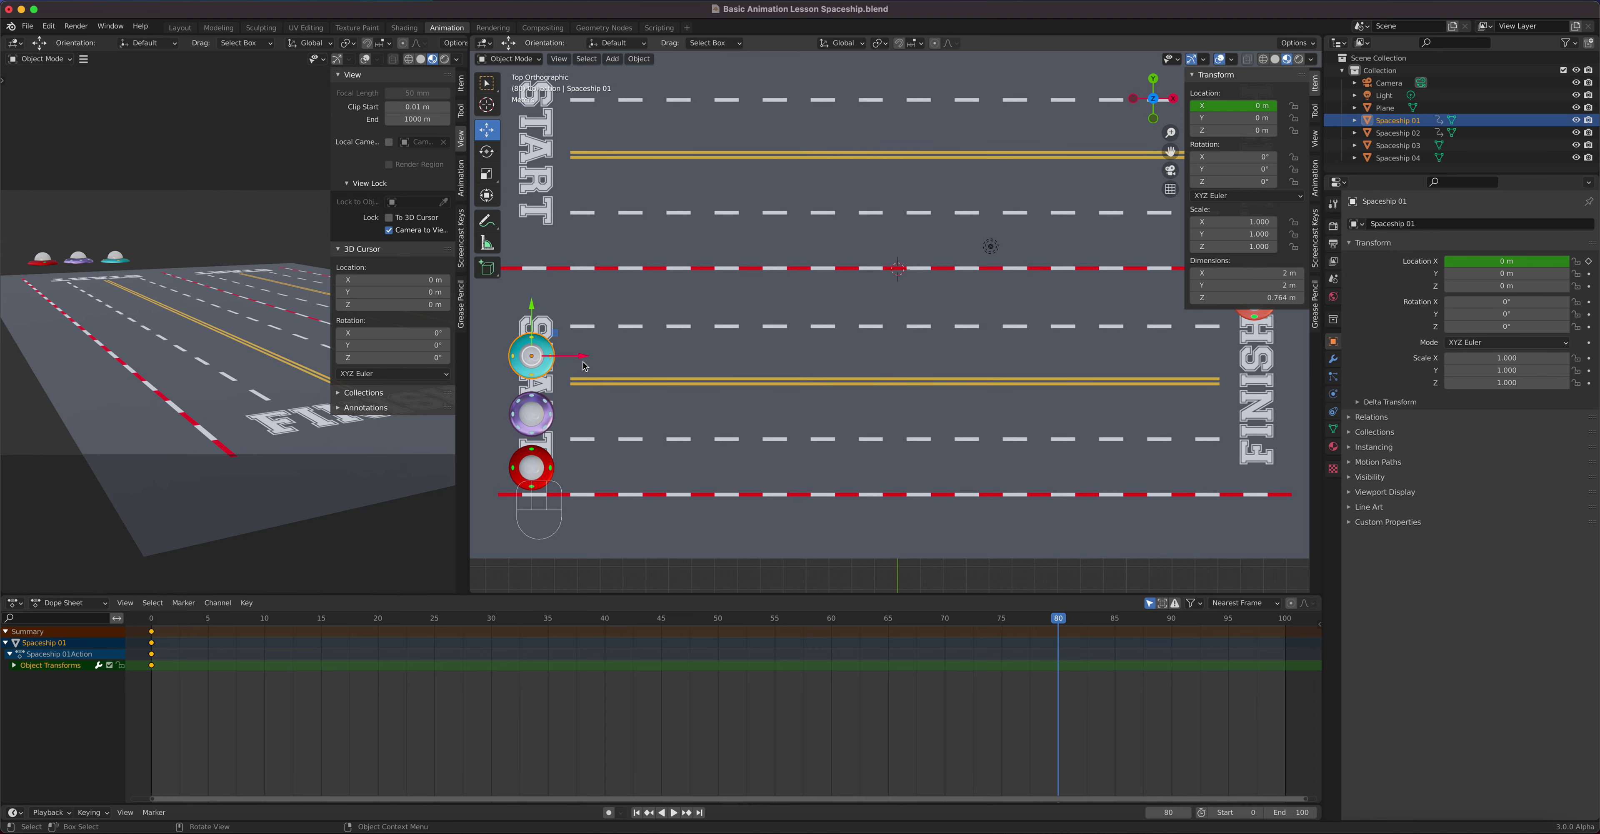
{"action": "left_click_drag", "start_coordinate": [584, 366], "coordinate": [1309, 451]}
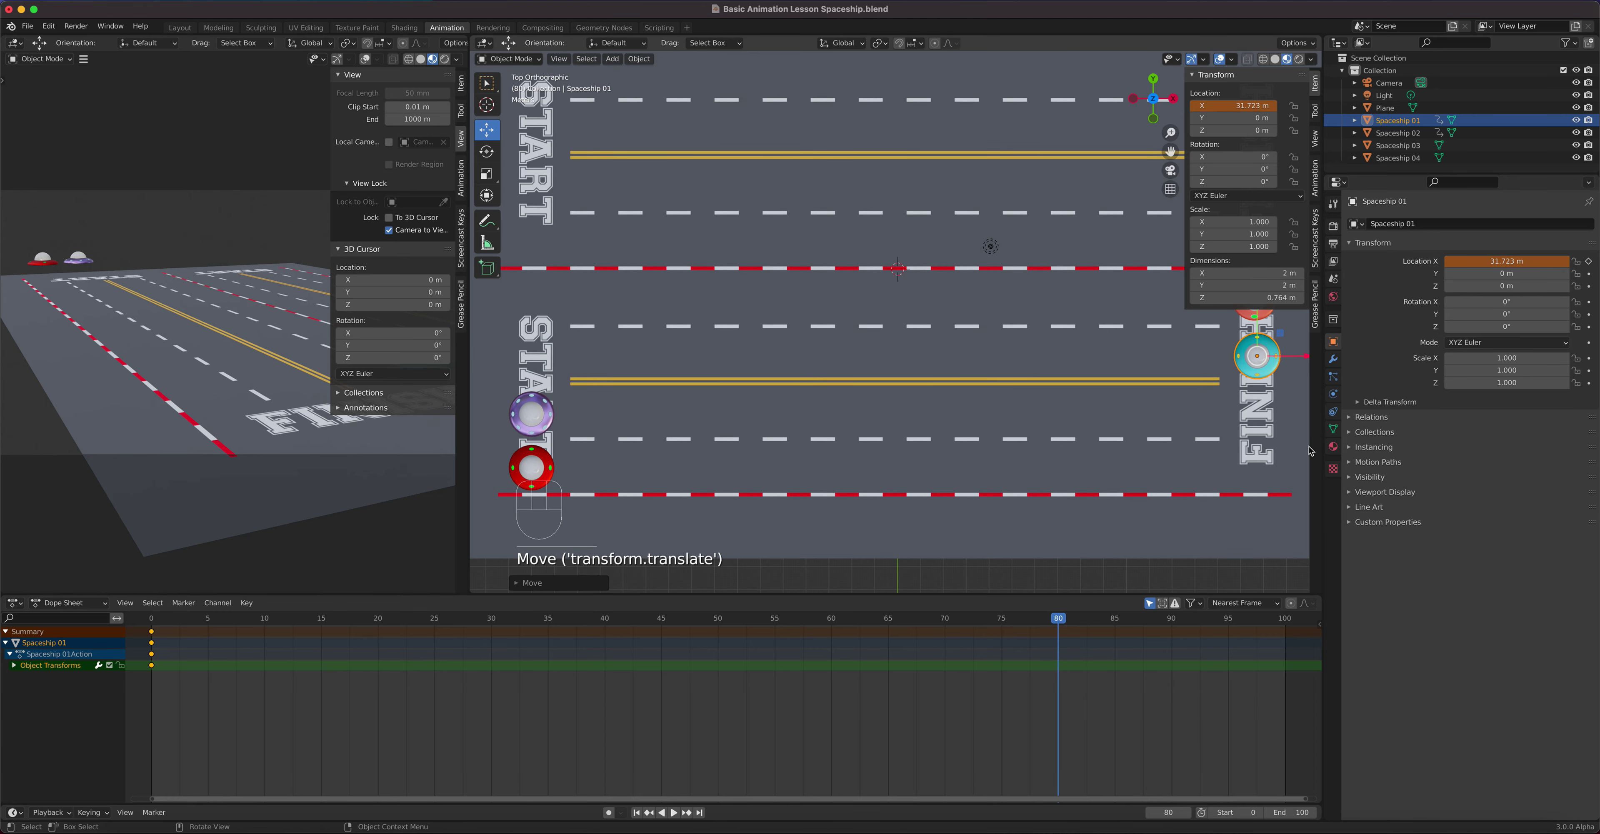
{"action": "left_click", "coordinate": [1235, 107]}
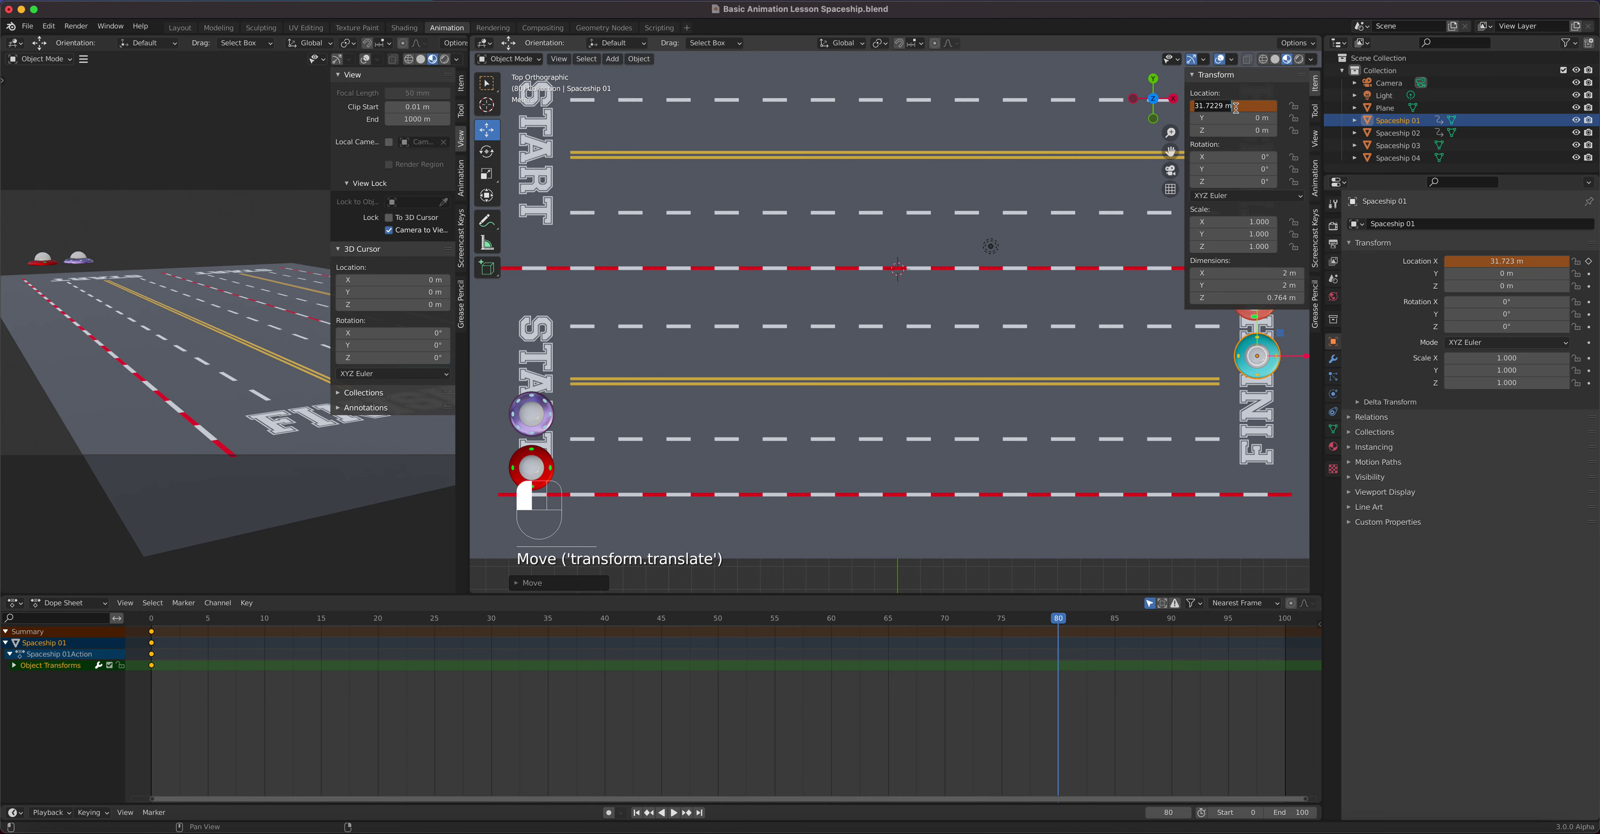
{"action": "type", "text": "31.6"}
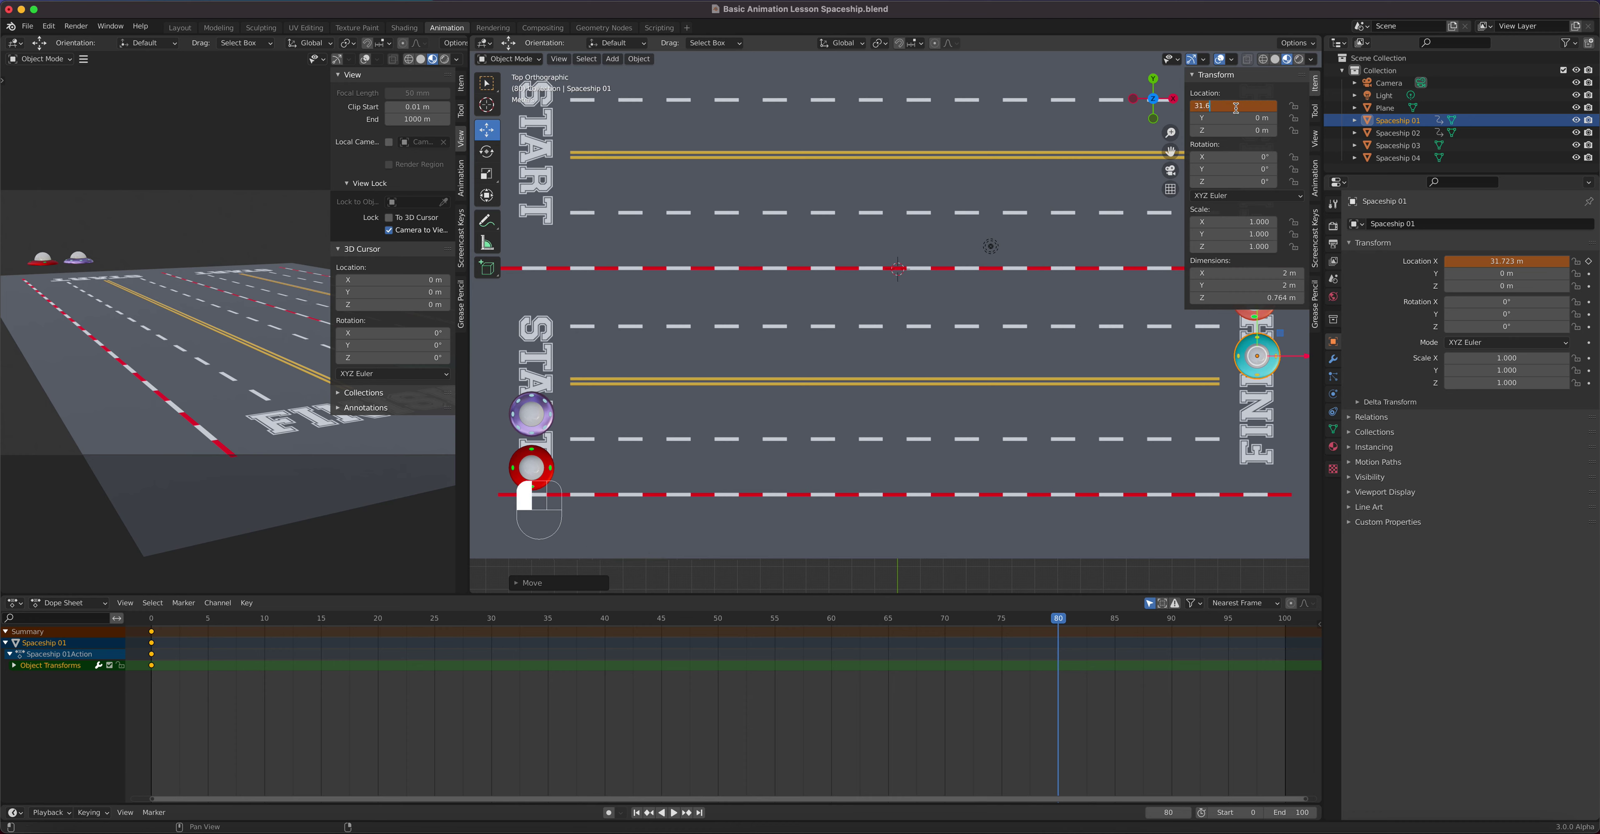
{"action": "key", "text": "Return"}
{"action": "right_click", "coordinate": [1236, 108]}
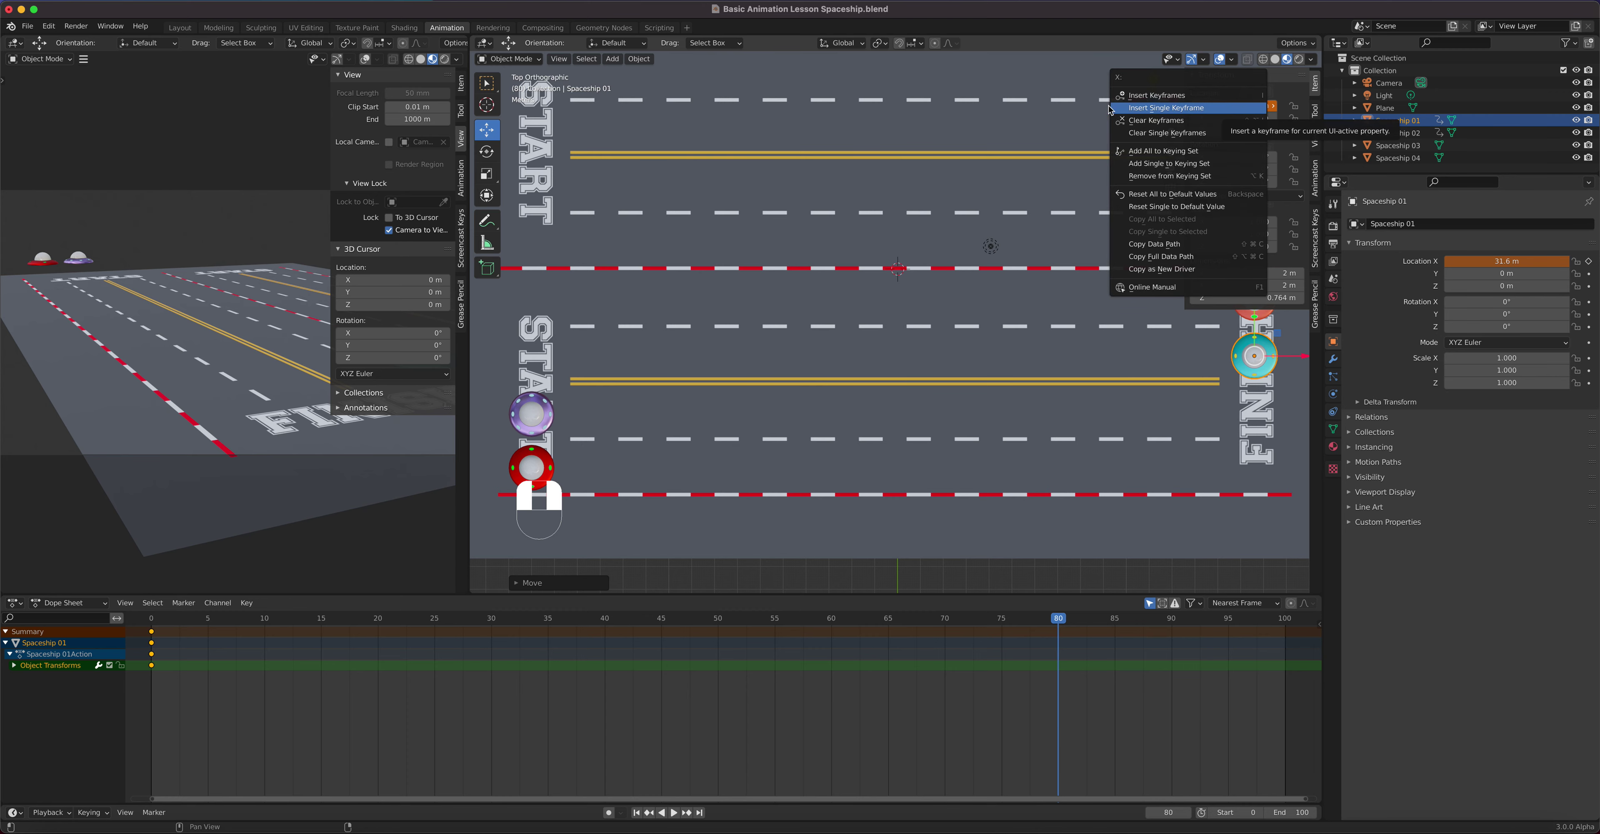
{"action": "left_click", "coordinate": [1178, 108]}
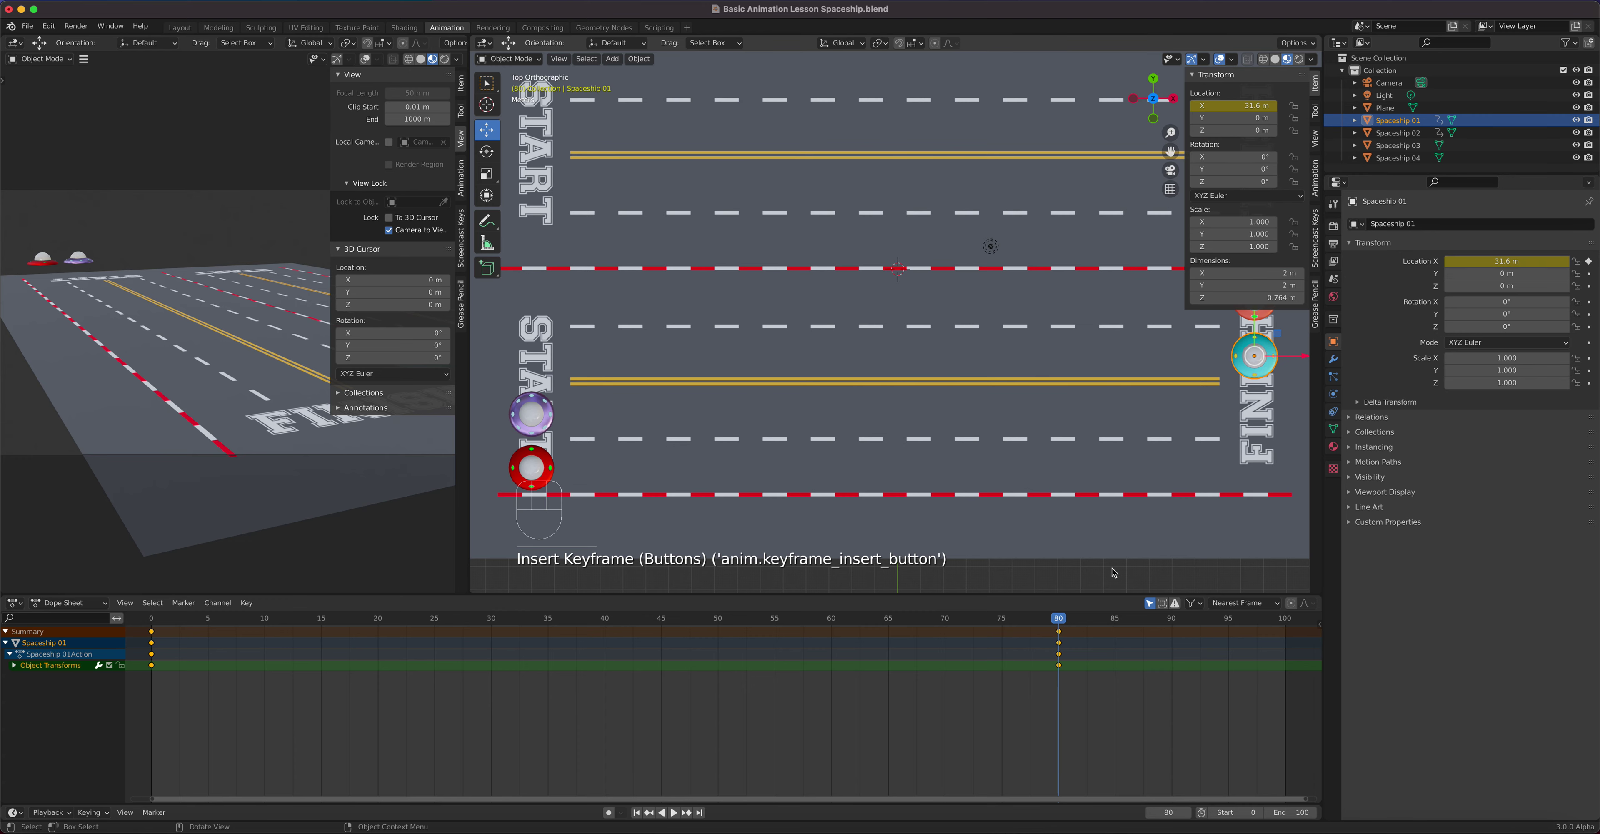
{"action": "key", "text": "space"}
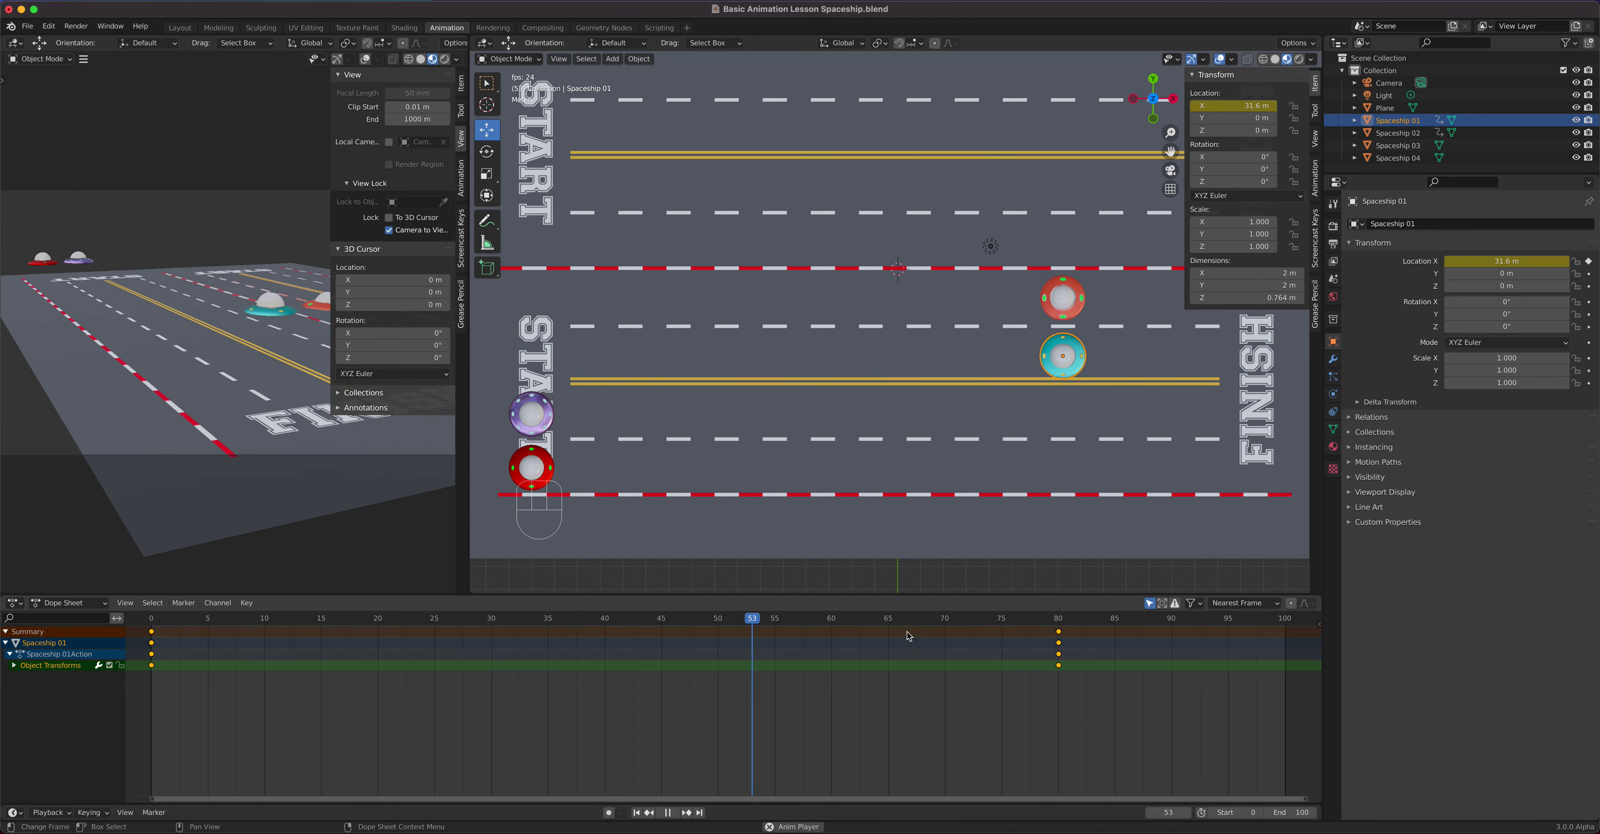
{"action": "key", "text": "space"}
Select Spaceship 03 and insert a single keyframe on its X location of 0 m at frame 0
{"action": "left_click", "coordinate": [540, 410]}
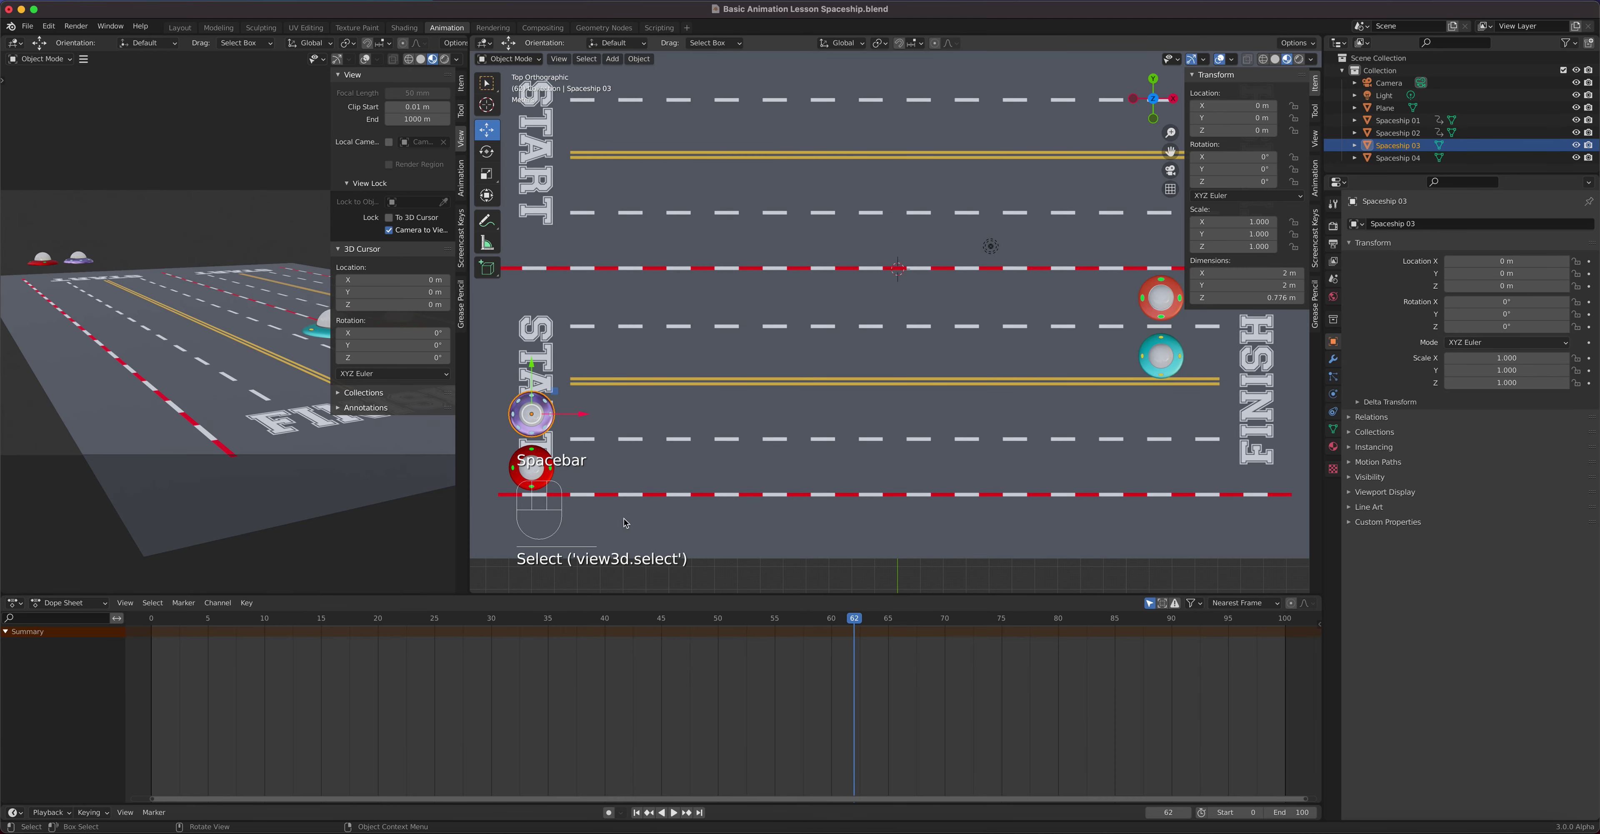
{"action": "left_click_drag", "start_coordinate": [856, 621], "coordinate": [151, 622]}
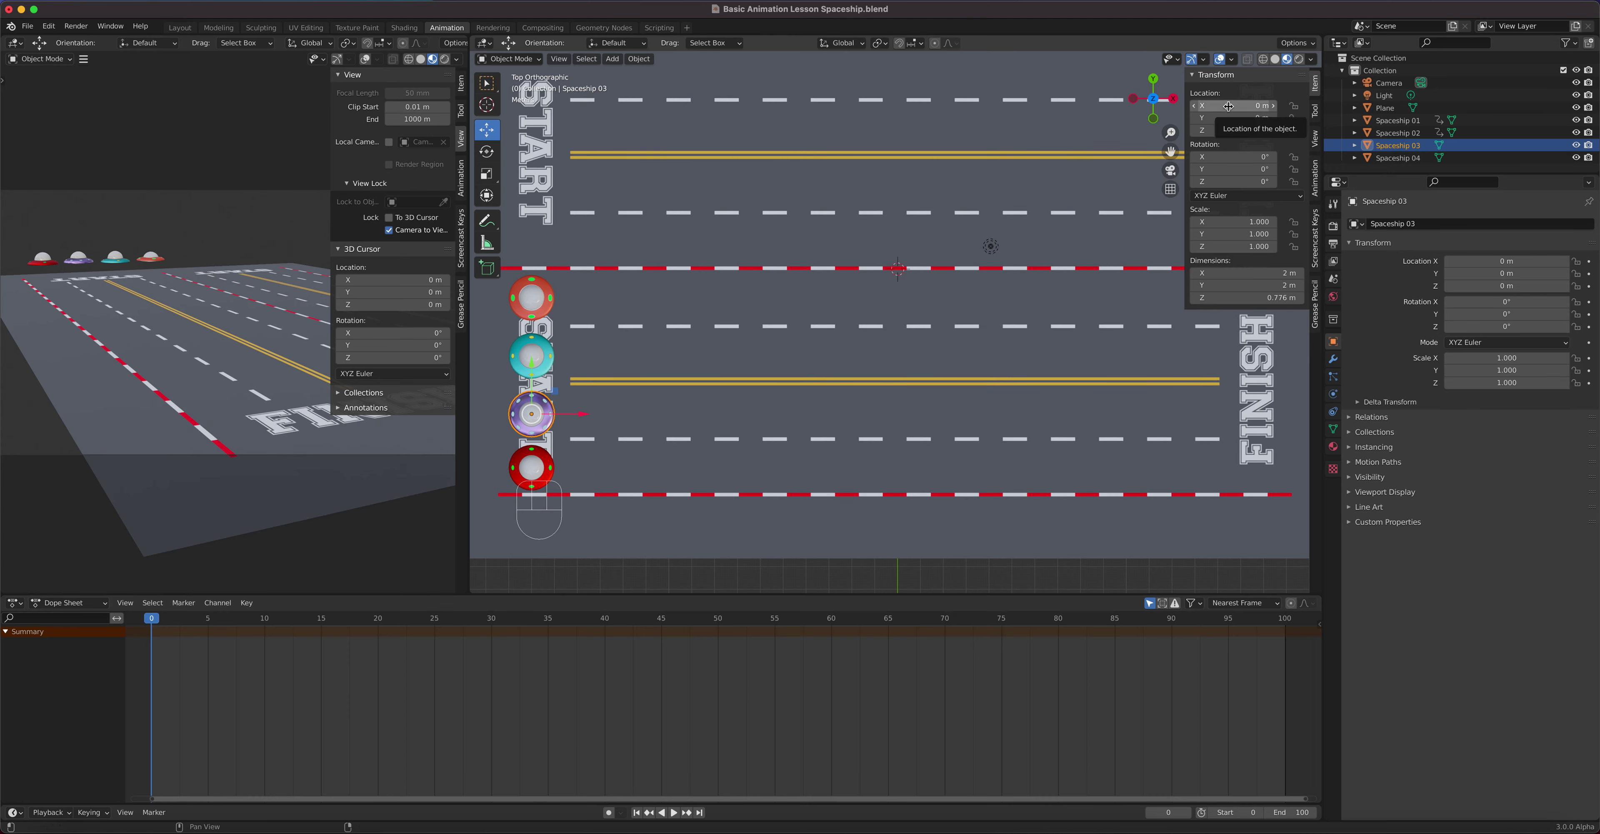
{"action": "right_click", "coordinate": [1229, 107]}
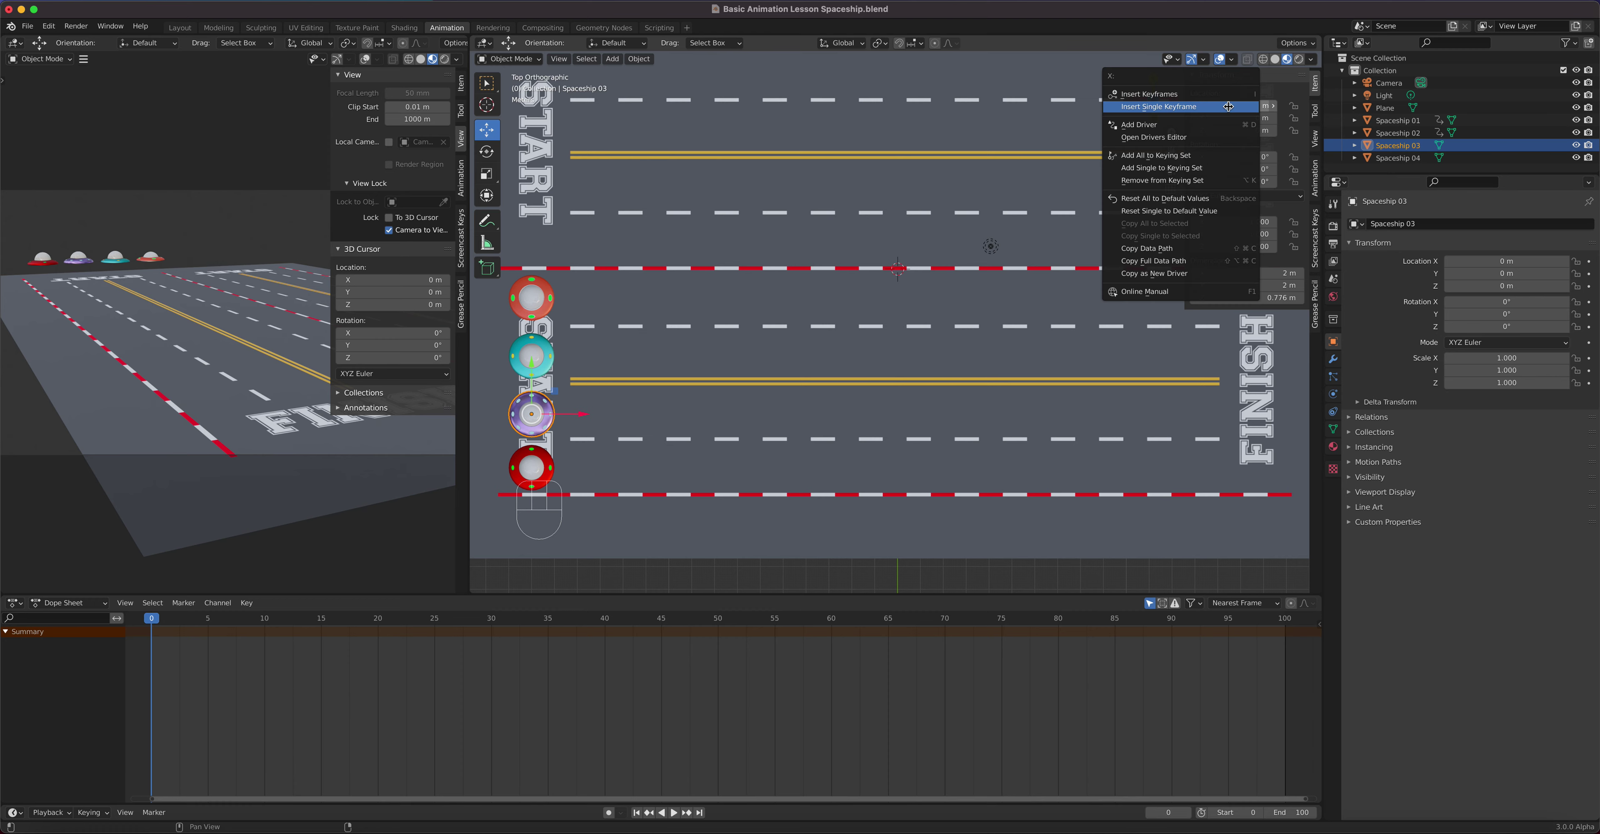
{"action": "left_click", "coordinate": [1228, 106]}
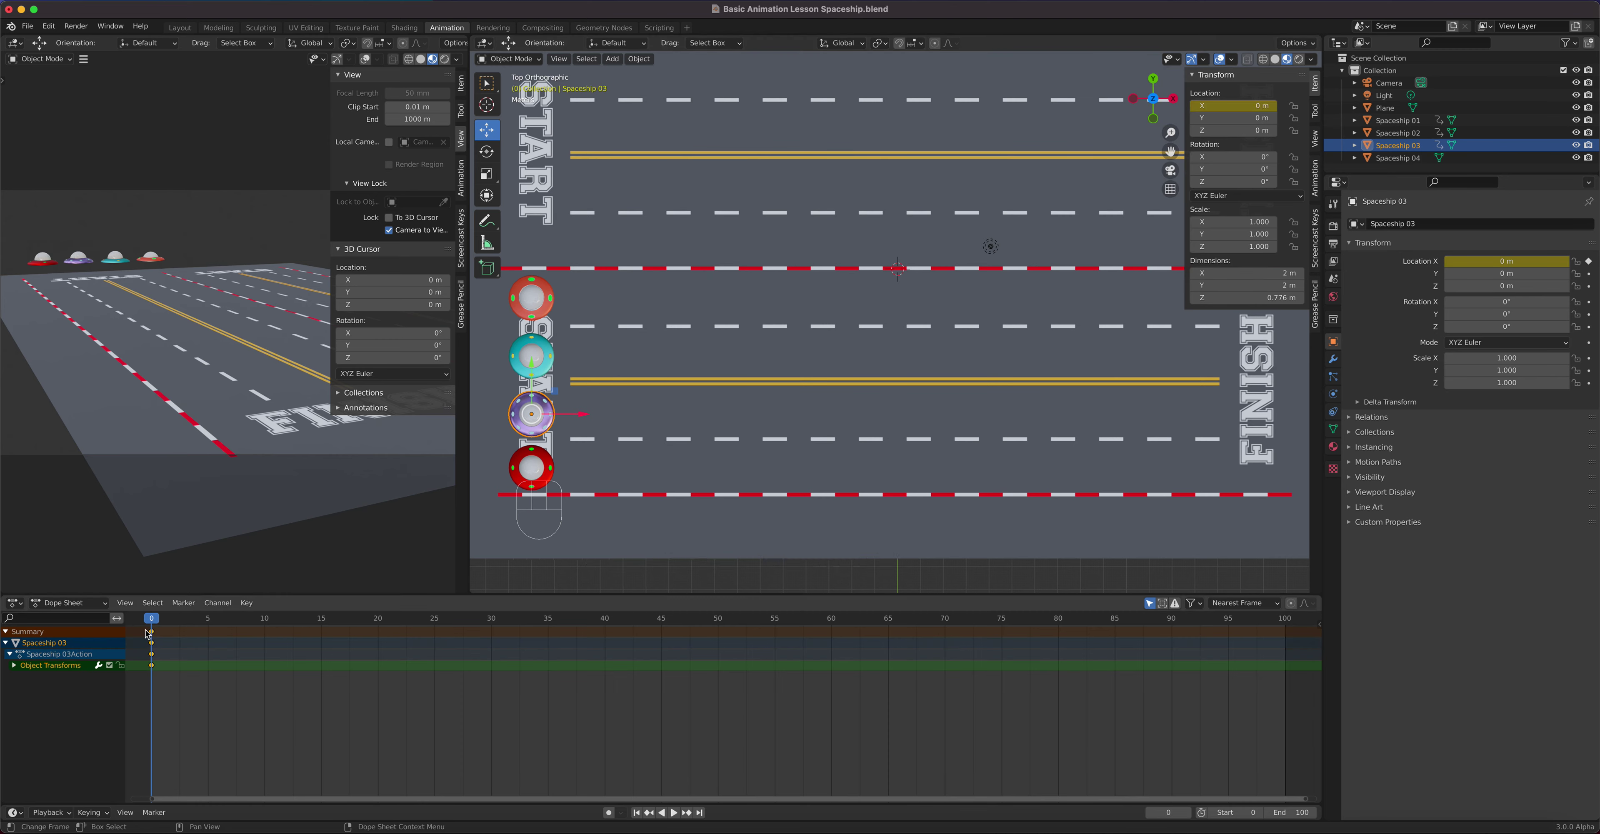
Set Spaceship 03's X location to 31.6 m at frame 80 and insert a single keyframe on it
{"action": "left_click_drag", "start_coordinate": [151, 626], "coordinate": [1062, 659]}
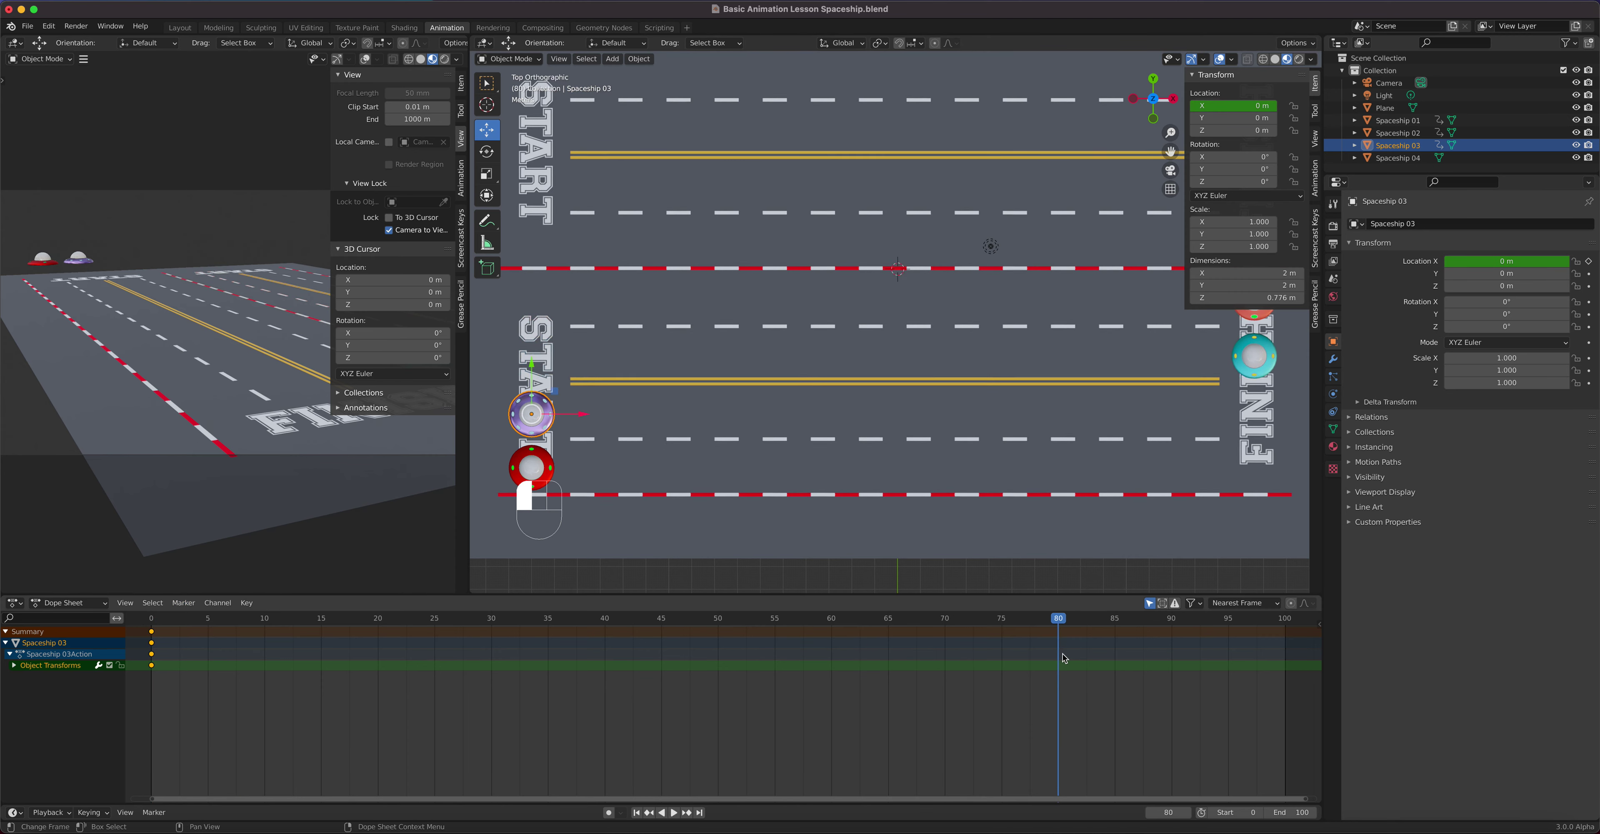
{"action": "mouse_move", "coordinate": [1216, 104]}
{"action": "left_mouse_down"}
{"action": "mouse_move", "coordinate": [1327, 104]}
{"action": "mouse_move", "coordinate": [1214, 105]}
{"action": "left_mouse_up"}
{"action": "left_click", "coordinate": [1213, 106]}
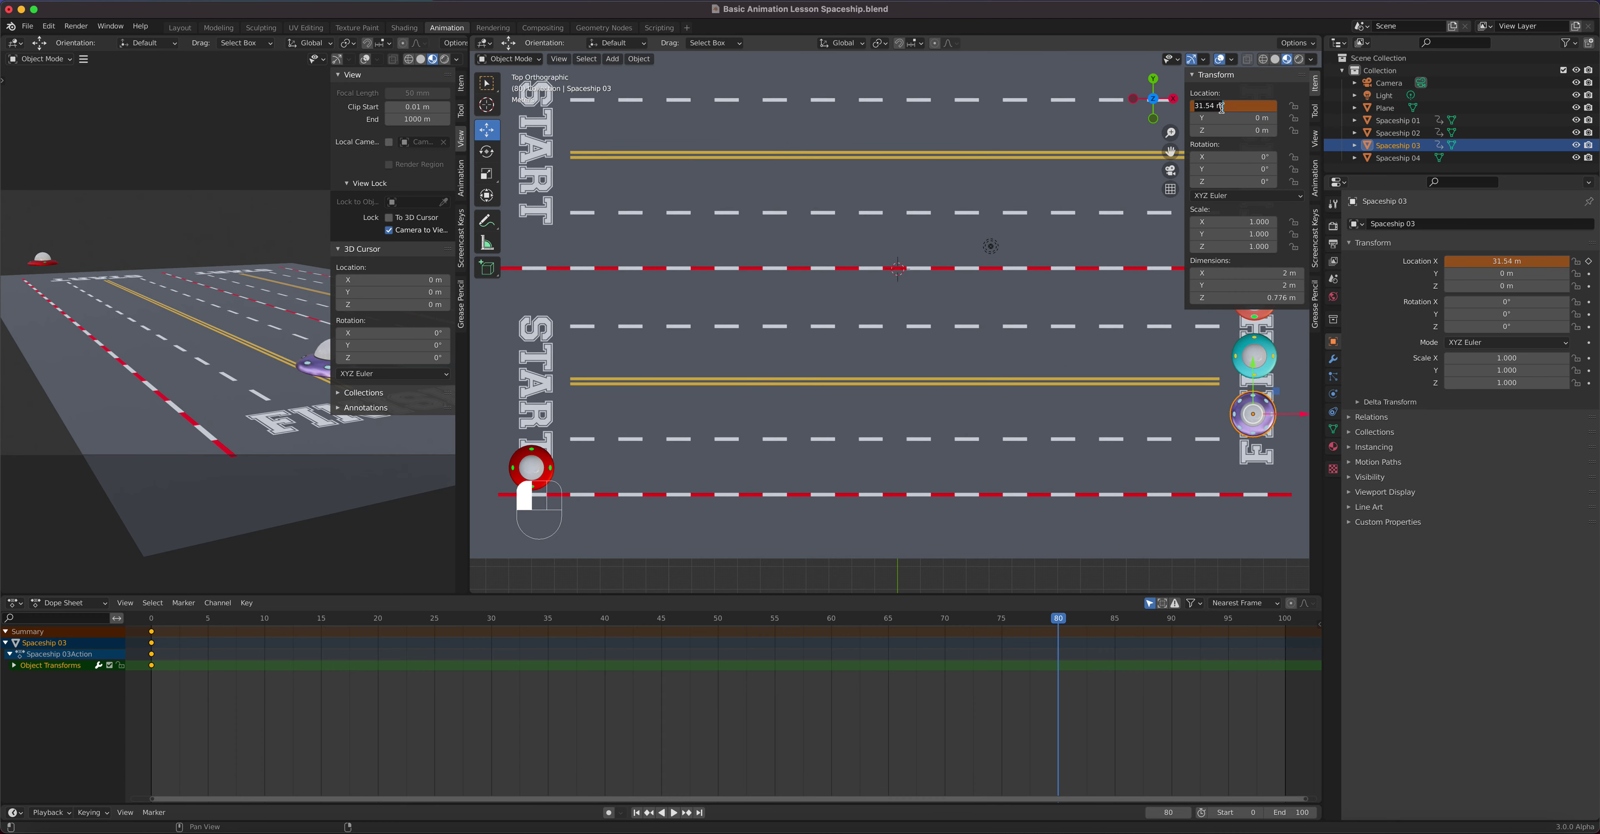
{"action": "type", "text": "31.6"}
{"action": "key", "text": "Return"}
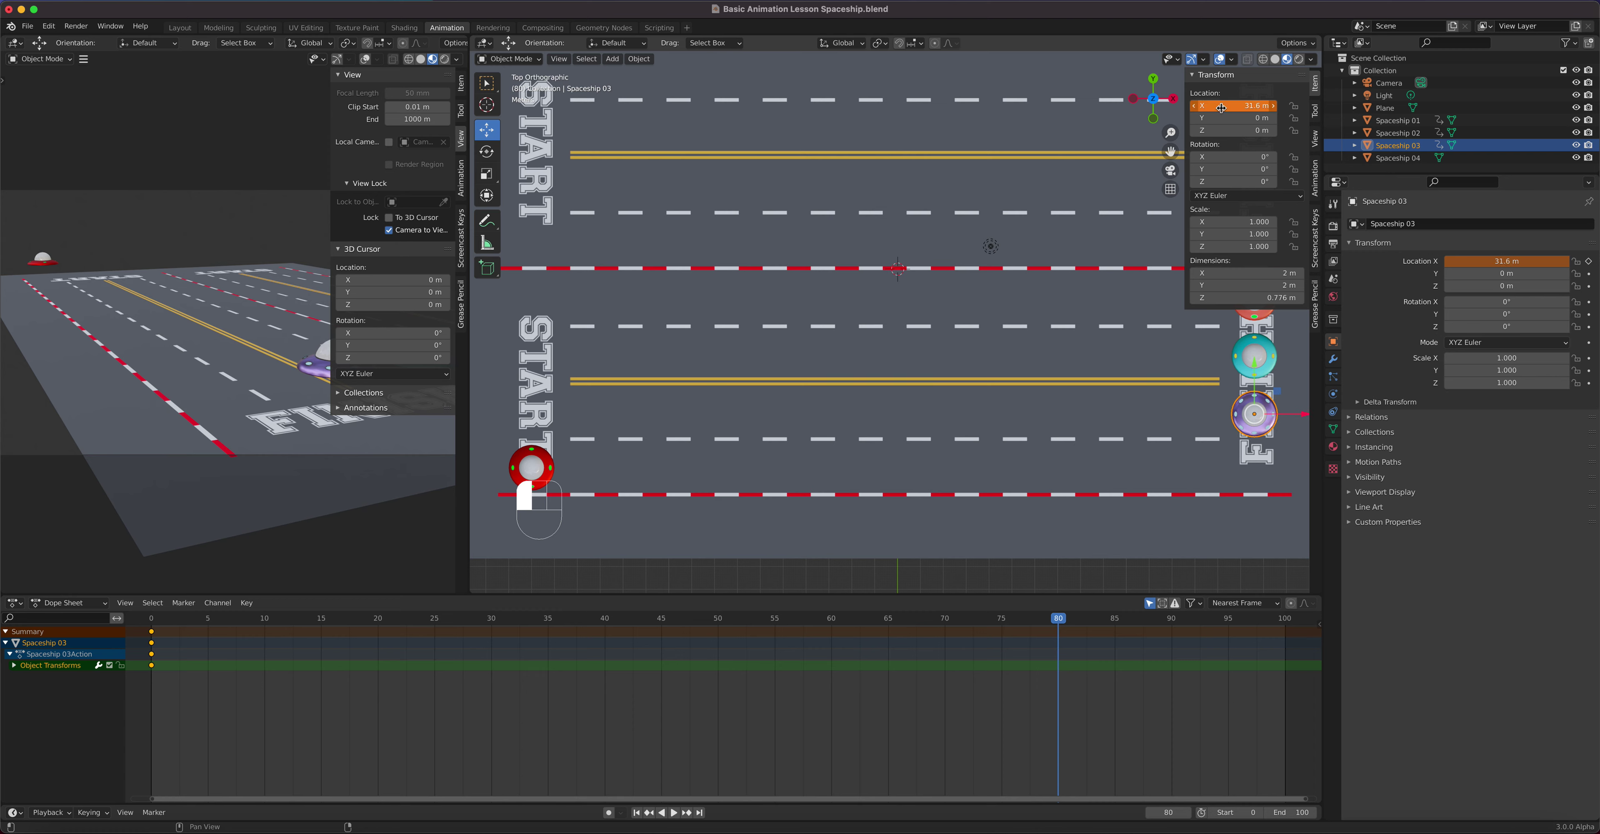
{"action": "right_click", "coordinate": [1221, 108]}
{"action": "left_click", "coordinate": [1221, 108]}
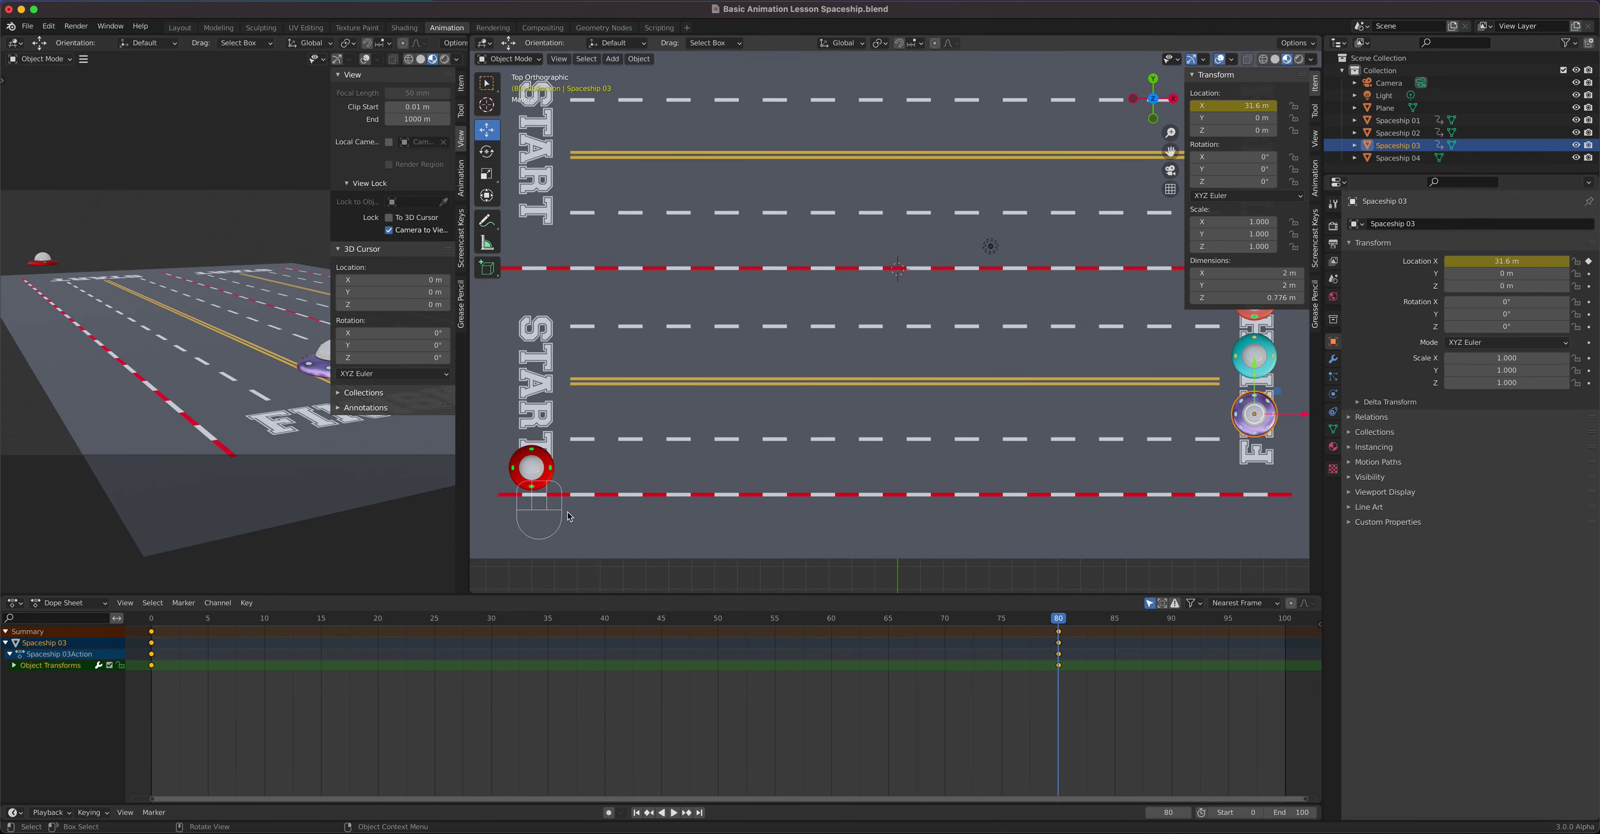
Select Spaceship 04 and insert a single keyframe on its X location of 0 m at frame 0
{"action": "left_click", "coordinate": [544, 471]}
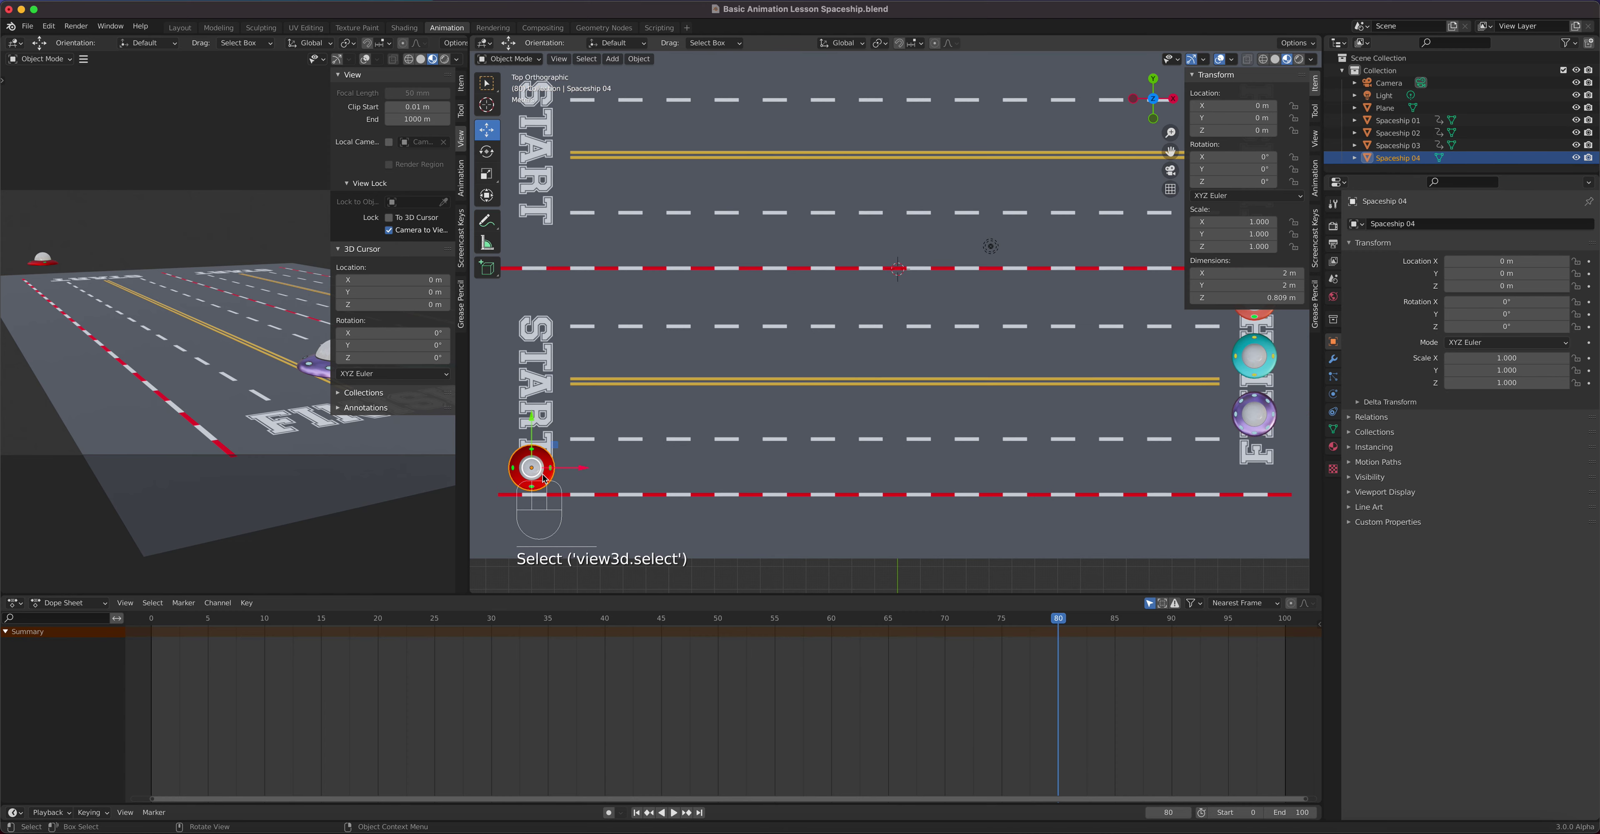
{"action": "left_click", "coordinate": [160, 622]}
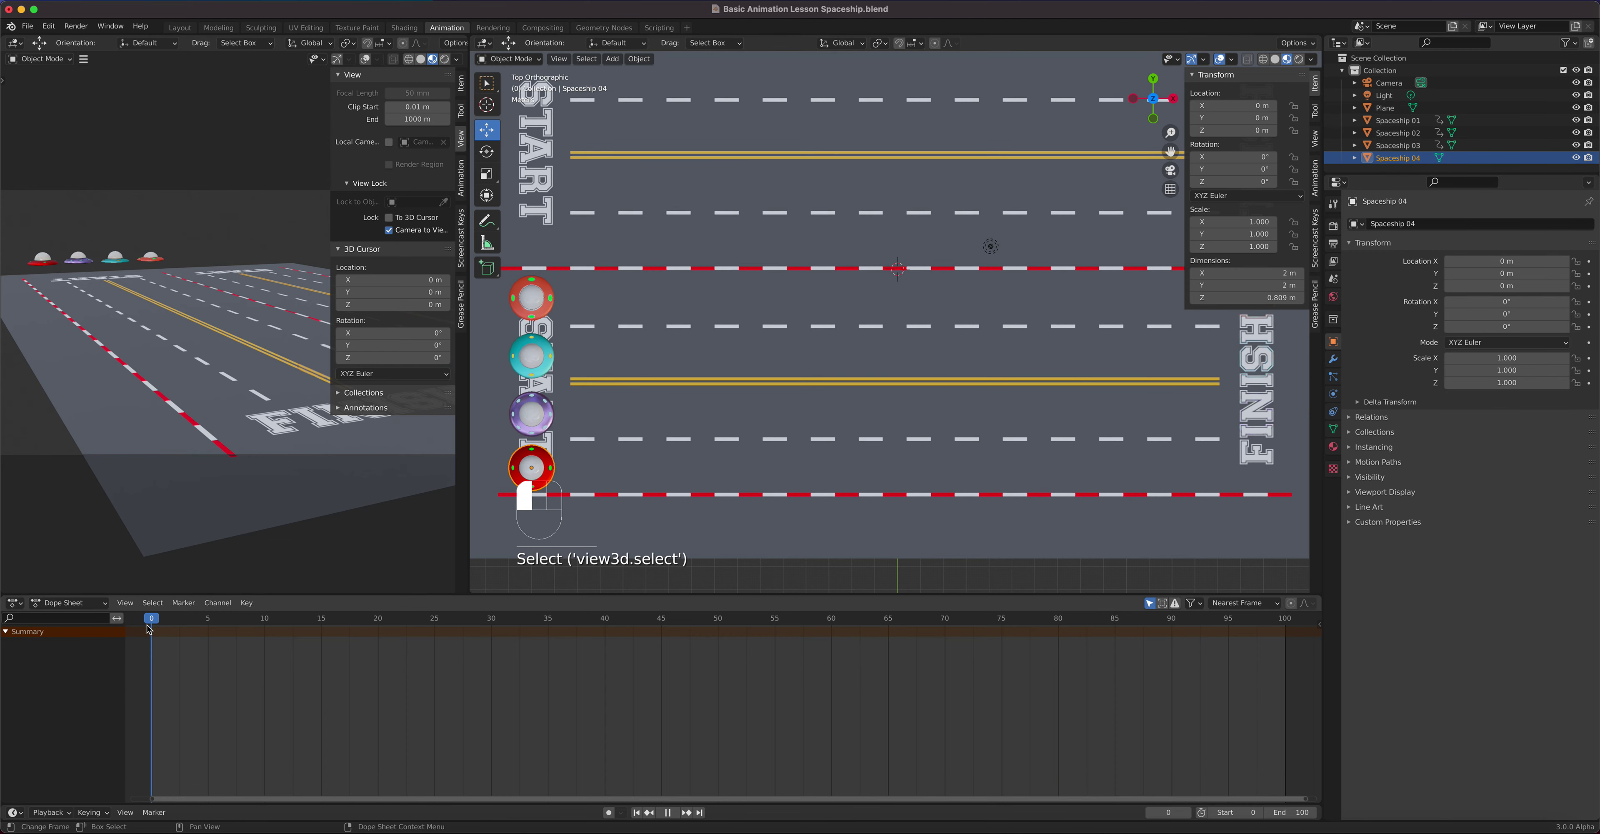
{"action": "right_click", "coordinate": [1221, 102]}
{"action": "left_click", "coordinate": [1217, 103]}
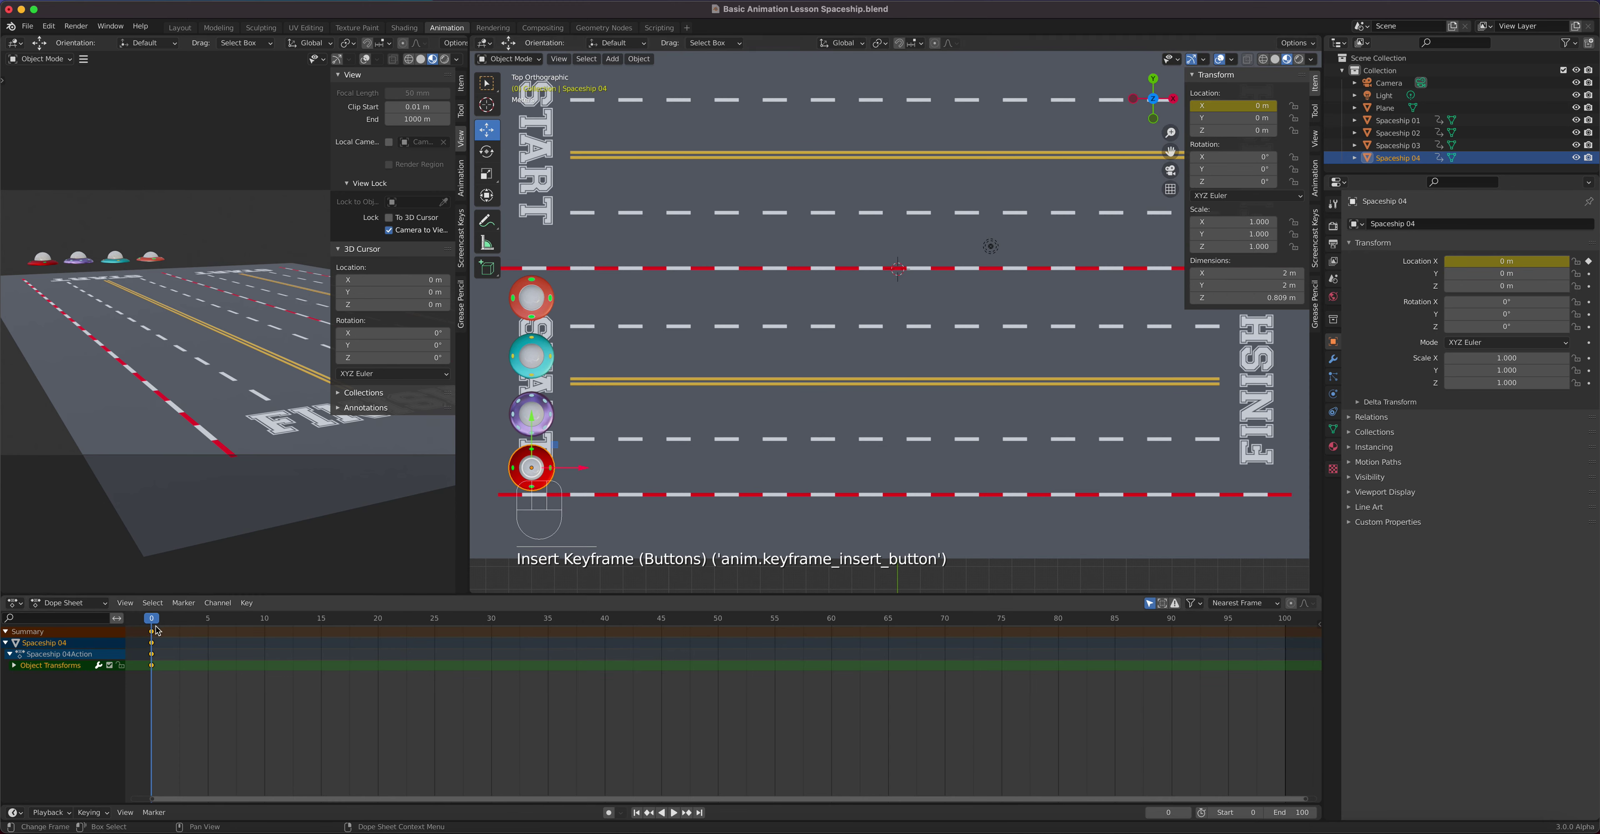
Set Spaceship 04's X location to 31.6 m at frame 80 and insert a single keyframe on it
{"action": "left_click_drag", "start_coordinate": [155, 623], "coordinate": [1058, 624]}
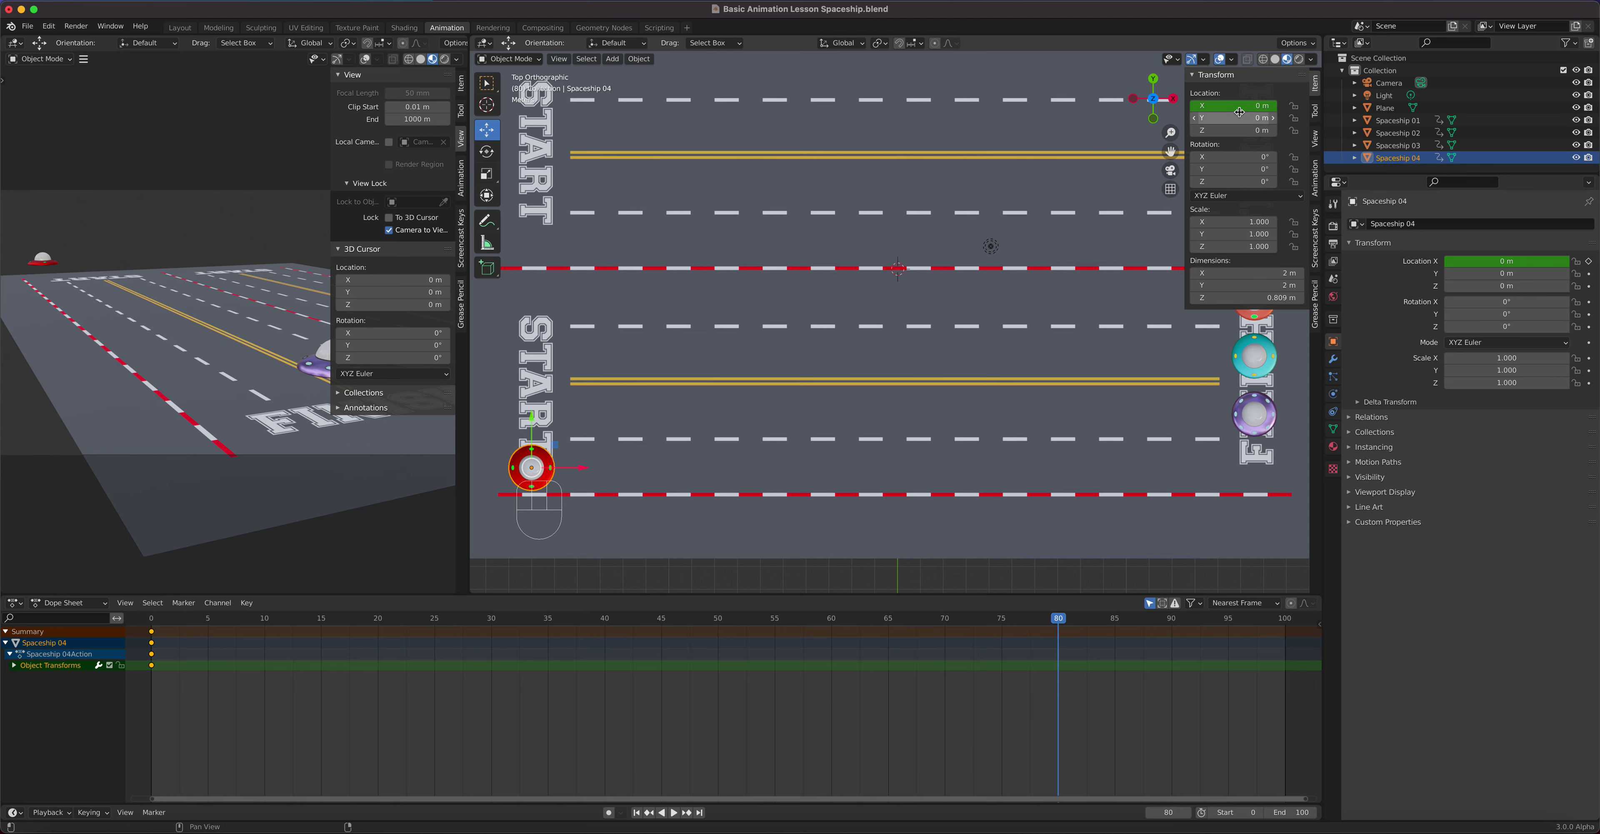
{"action": "left_click_drag", "start_coordinate": [1235, 105], "coordinate": [1314, 105]}
{"action": "left_click", "coordinate": [1225, 104]}
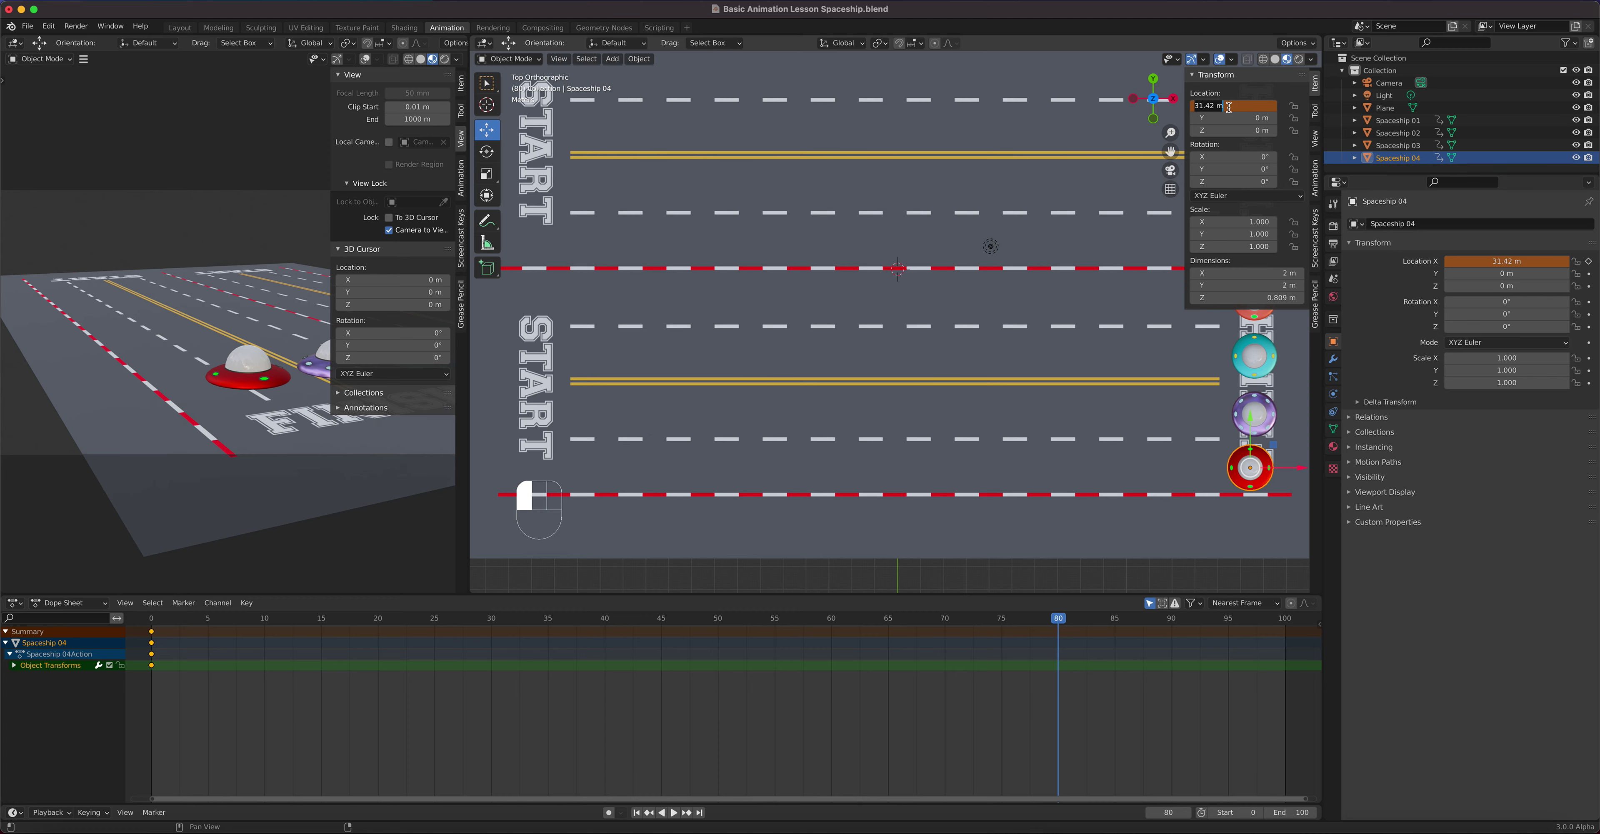
{"action": "type", "text": "31.6"}
{"action": "key", "text": "Return"}
{"action": "right_click", "coordinate": [1227, 106]}
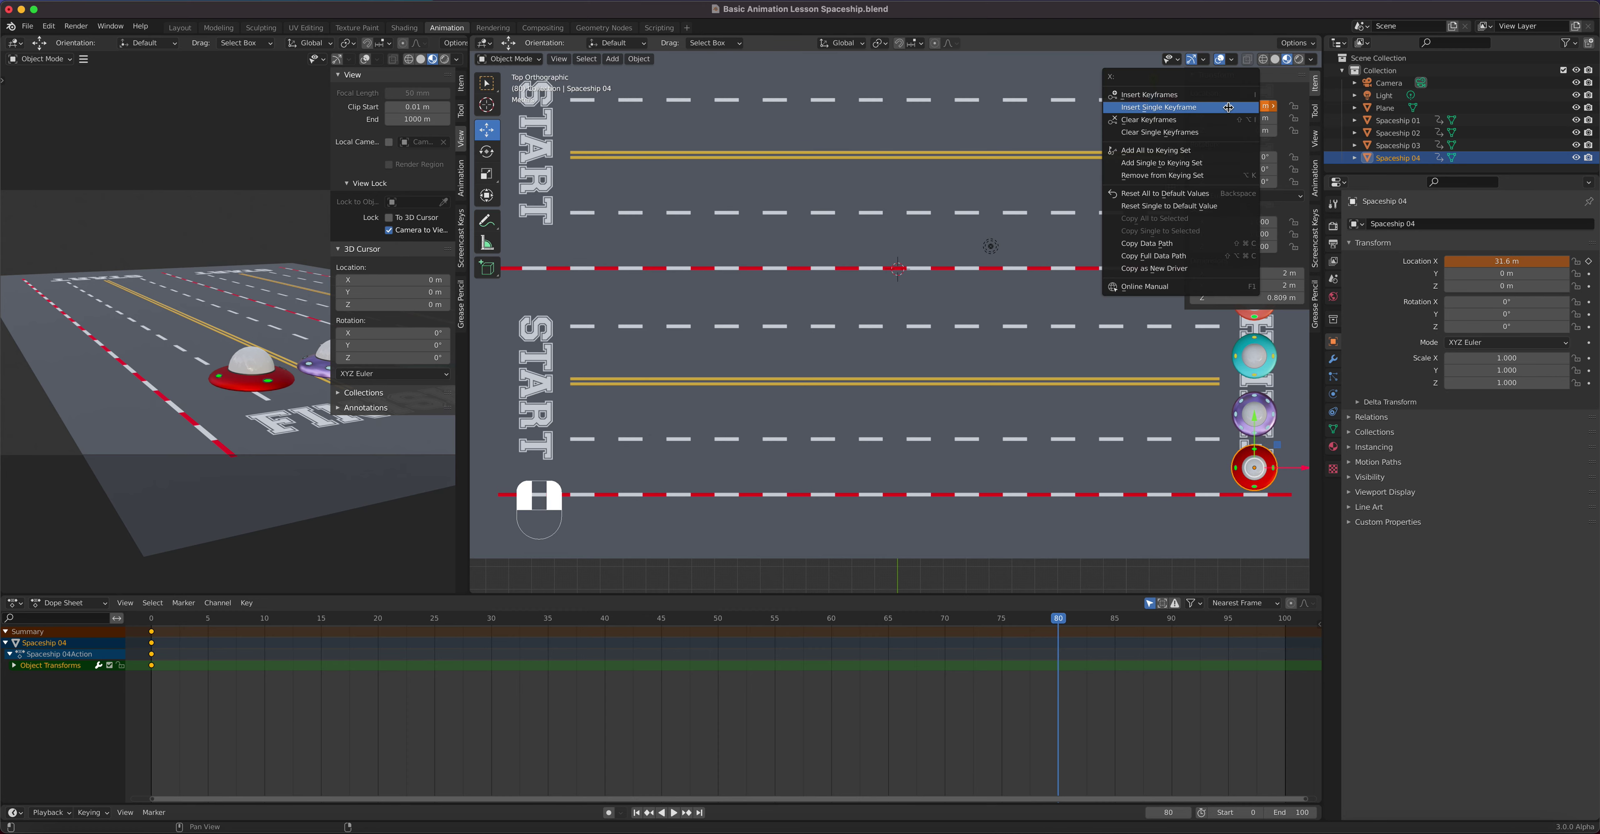
{"action": "left_click", "coordinate": [1228, 106]}
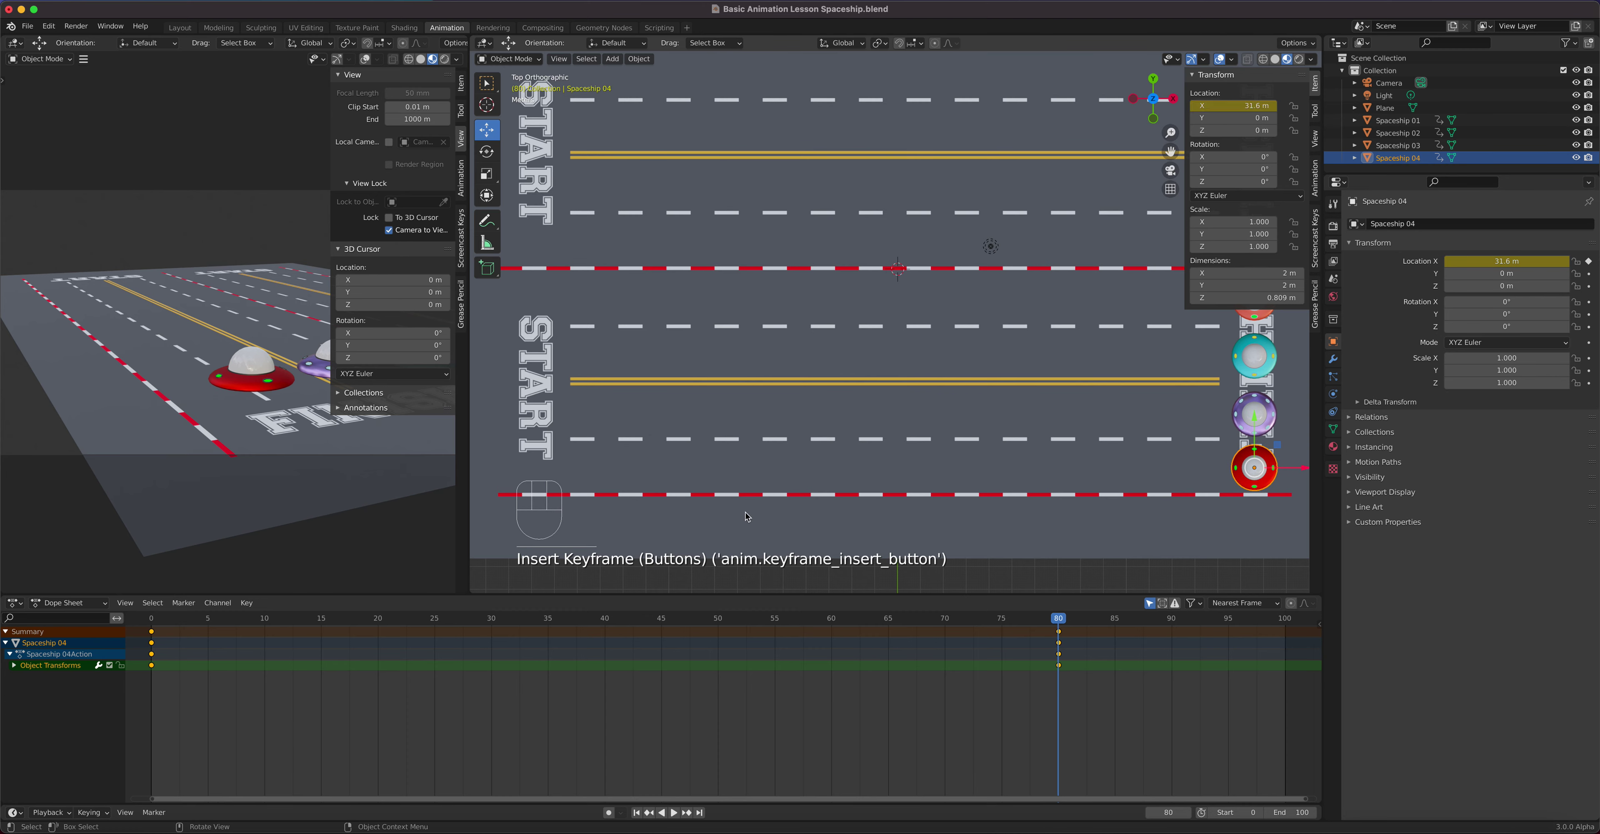
Play the animation from frame 0 to check all four spaceships moving together, and stop it partway
{"action": "left_click_drag", "start_coordinate": [182, 621], "coordinate": [152, 620]}
{"action": "key", "text": "space"}
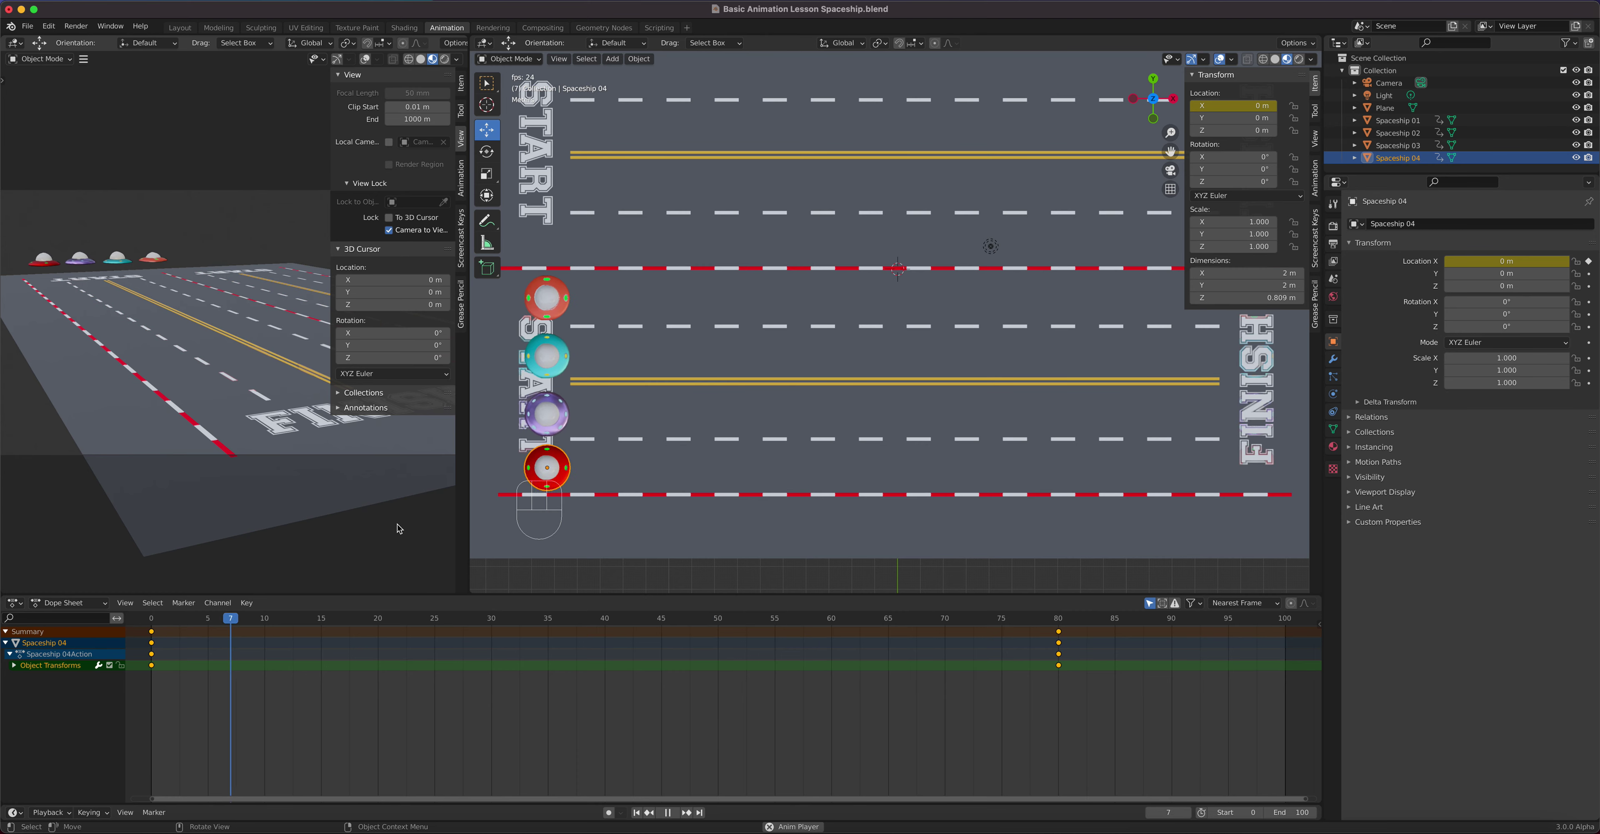
{"action": "key", "text": "space"}
{"action": "left_click", "coordinate": [74, 274]}
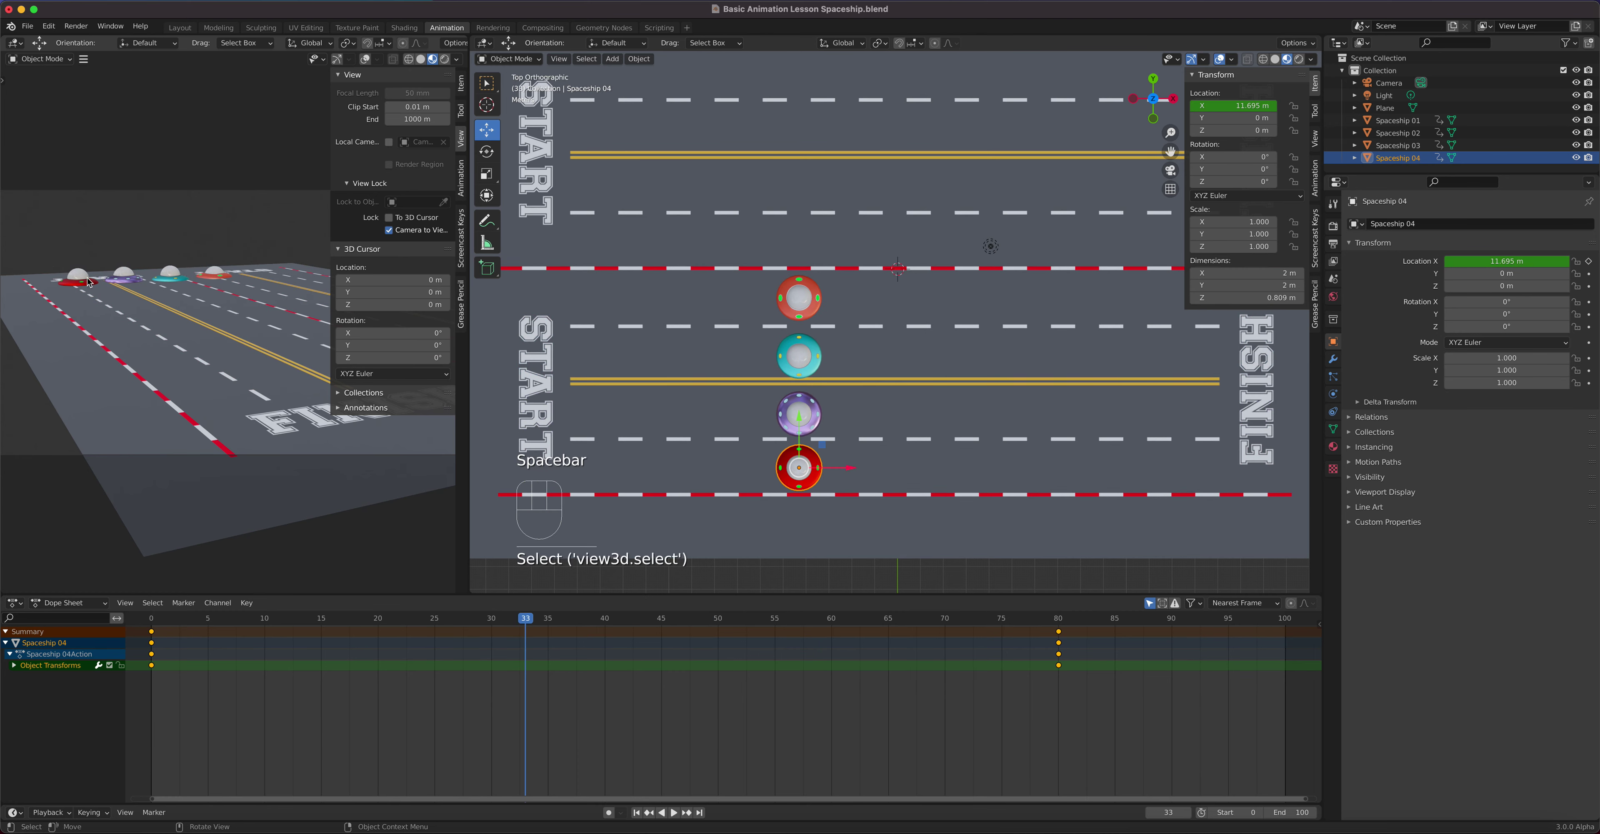
{"action": "left_click", "coordinate": [802, 301]}
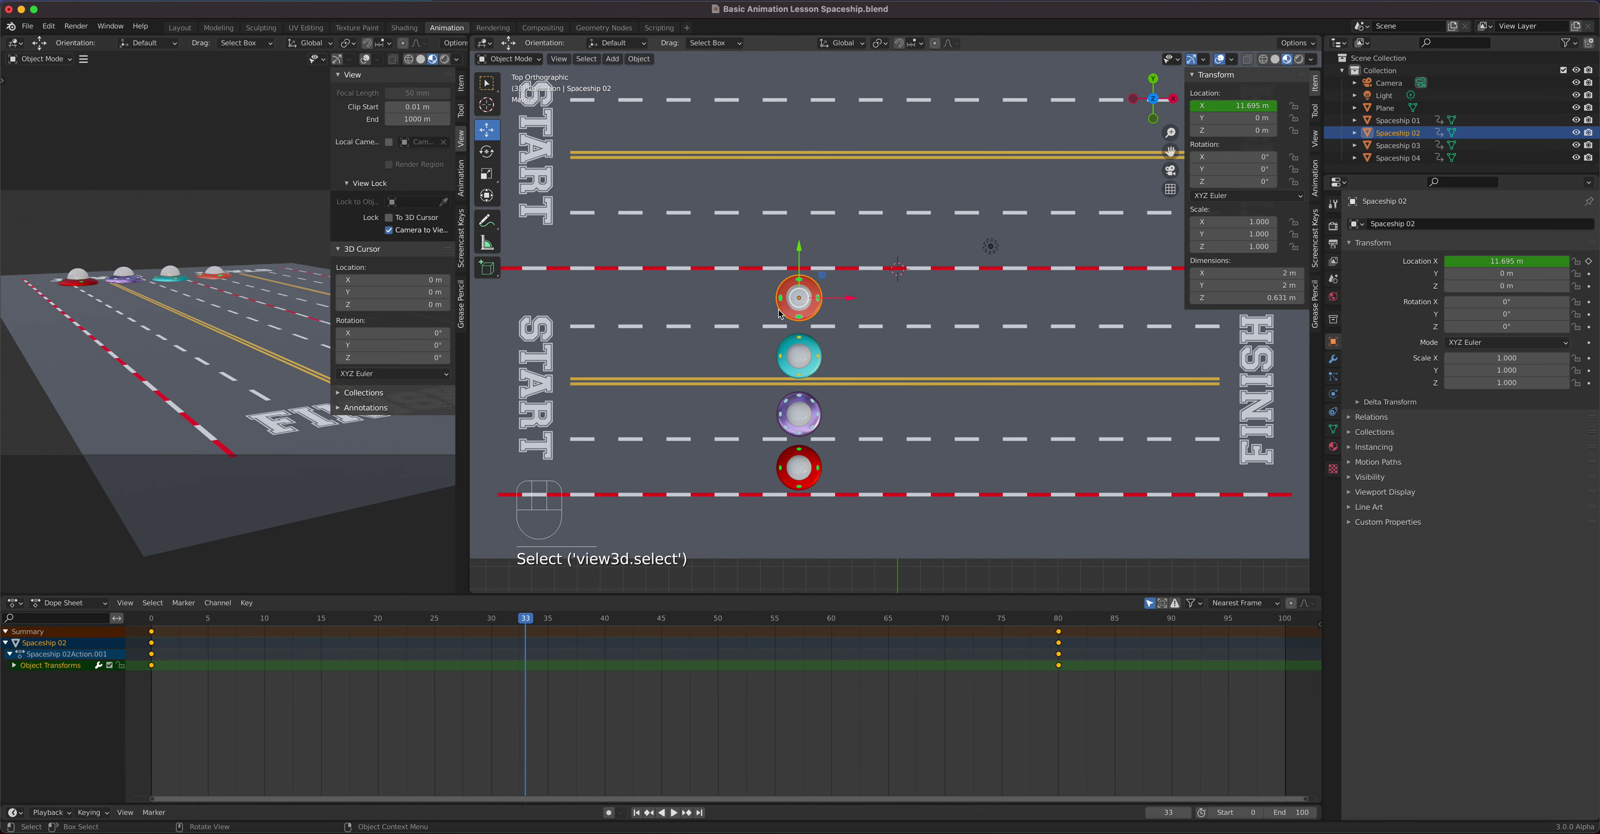
{"action": "key", "text": "g"}
{"action": "key", "text": "z"}
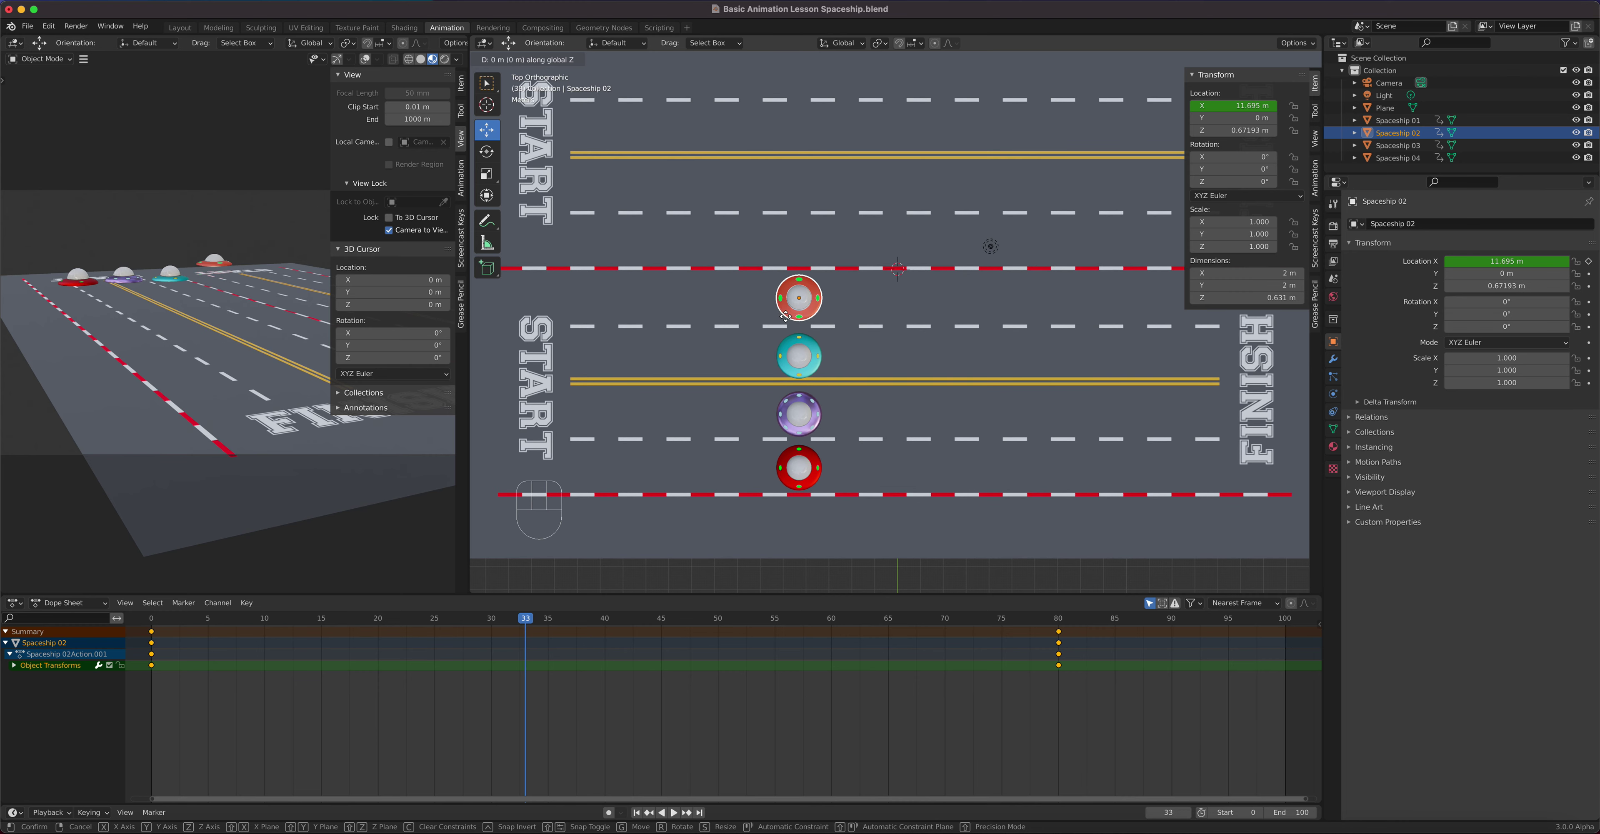
{"action": "key", "text": "Escape"}
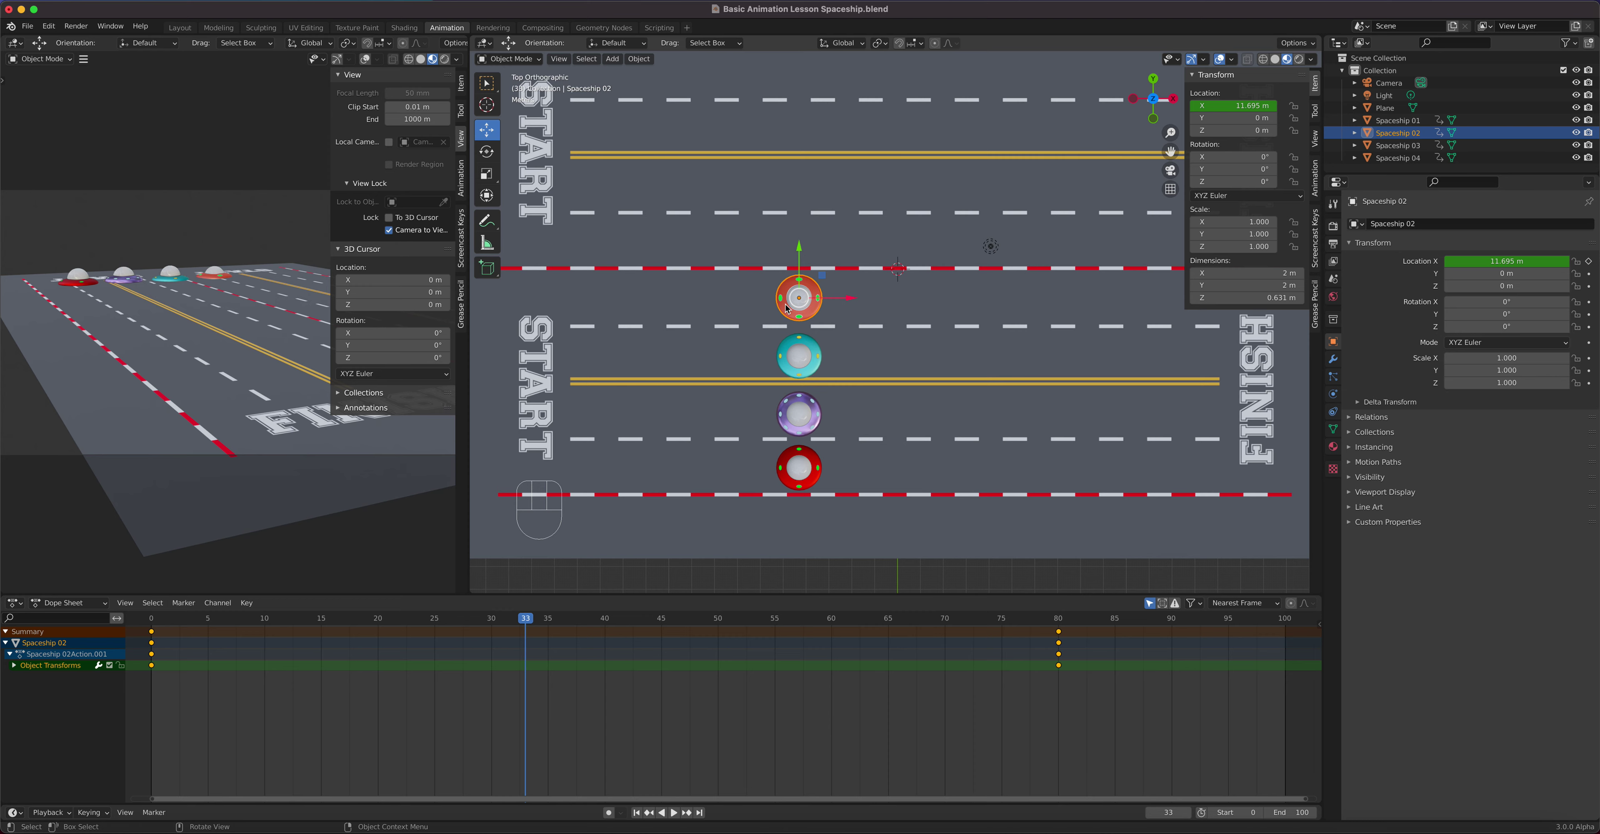
Replay the race from frame 0 and stop it before the spaceships reach the finish line
{"action": "left_click", "coordinate": [152, 621]}
{"action": "key", "text": "space"}
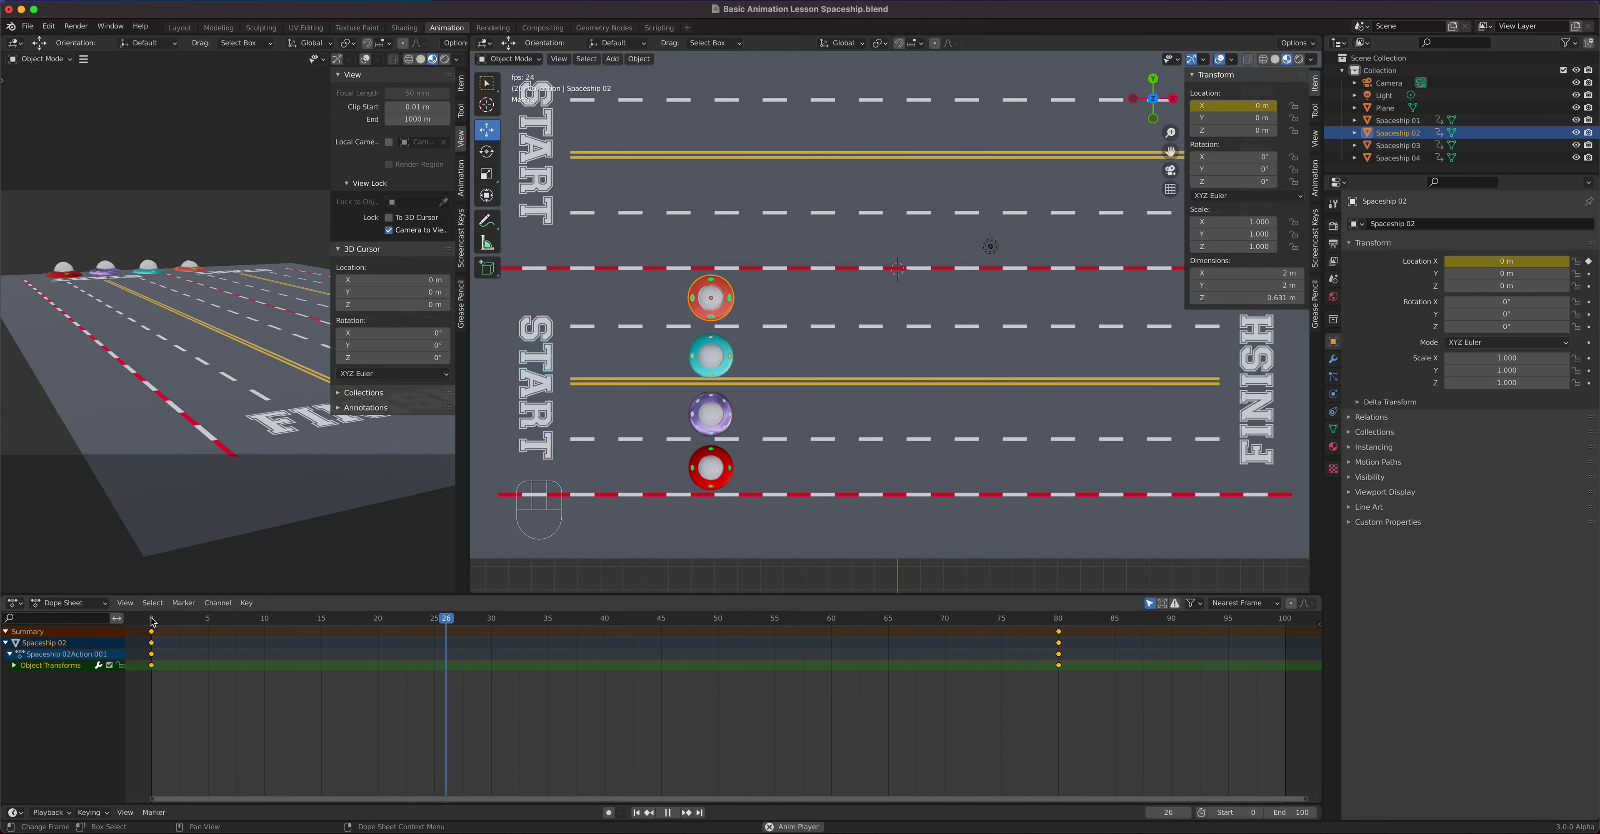
{"action": "key", "text": "space"}
Show the selectable toggles in the outliner and make the Plane, Camera and Light unselectable in the viewport
{"action": "left_click", "coordinate": [816, 300]}
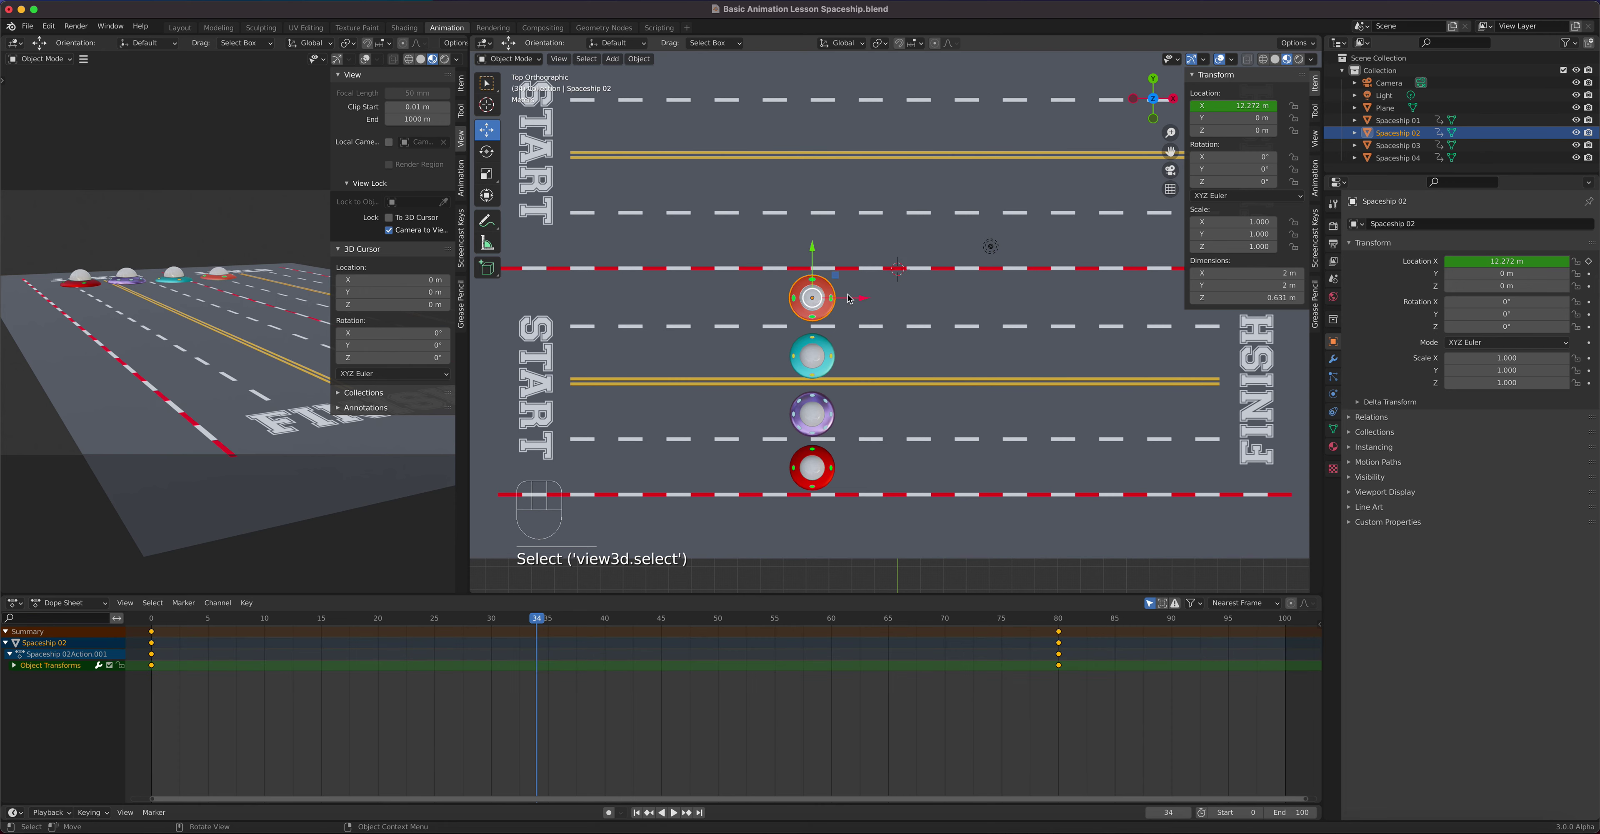
{"action": "left_click", "coordinate": [995, 232]}
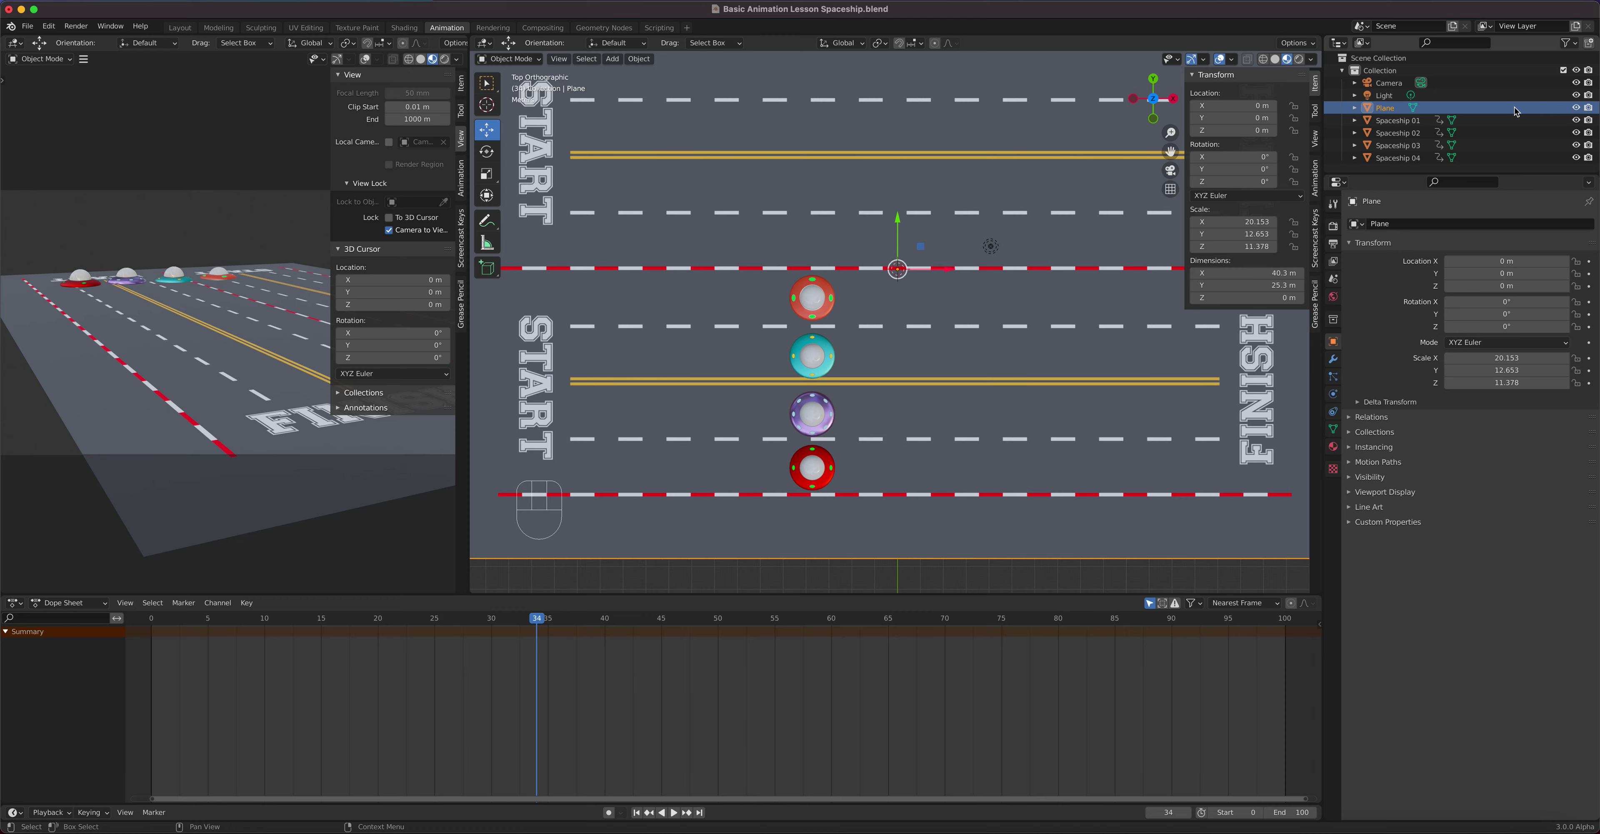
{"action": "left_click", "coordinate": [1576, 43]}
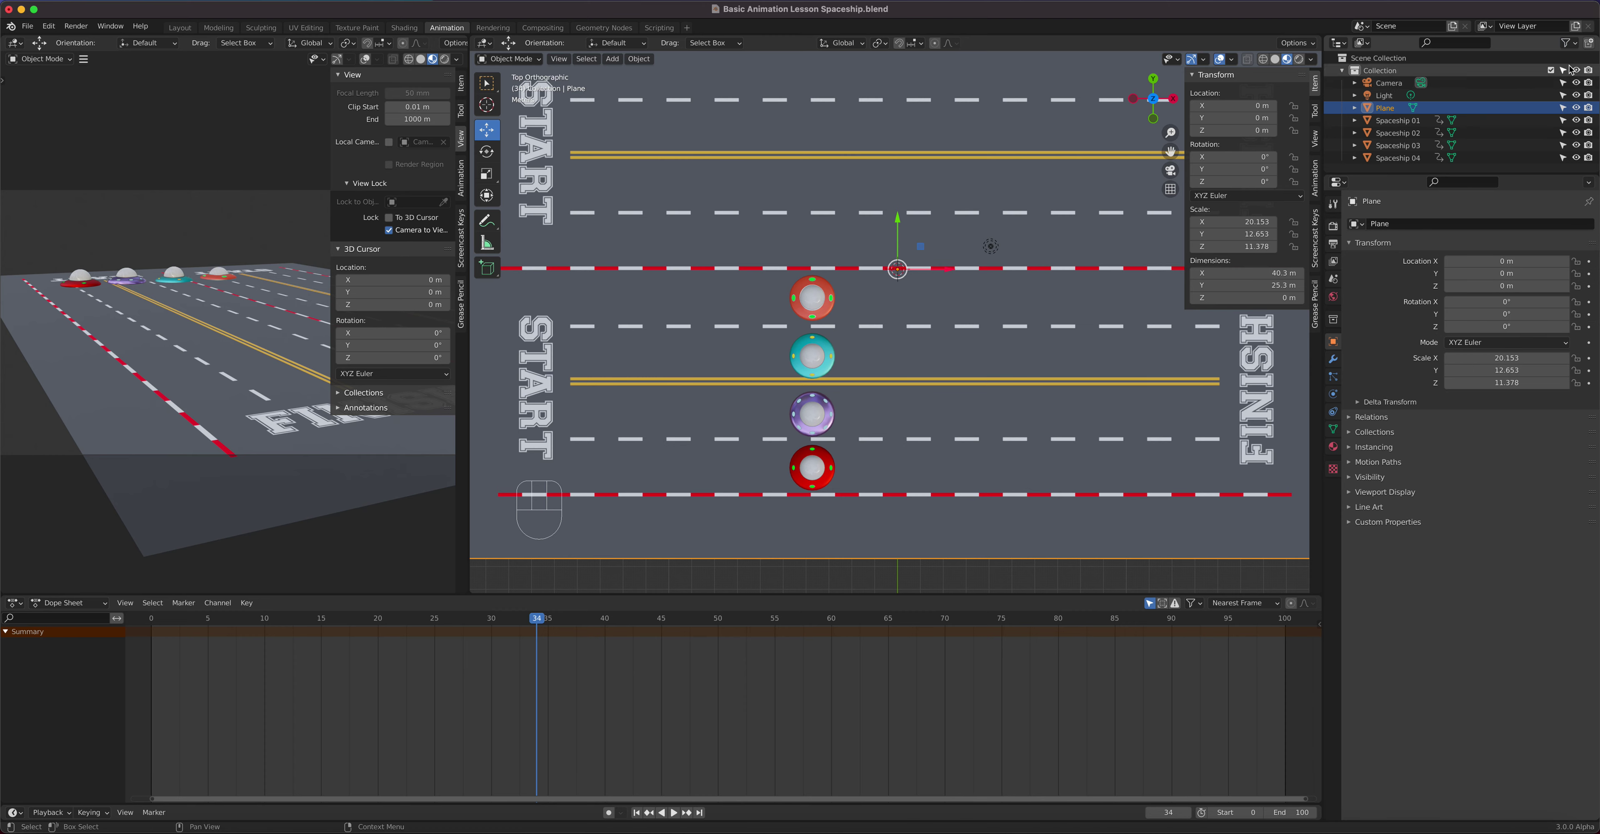
{"action": "left_click", "coordinate": [1563, 109]}
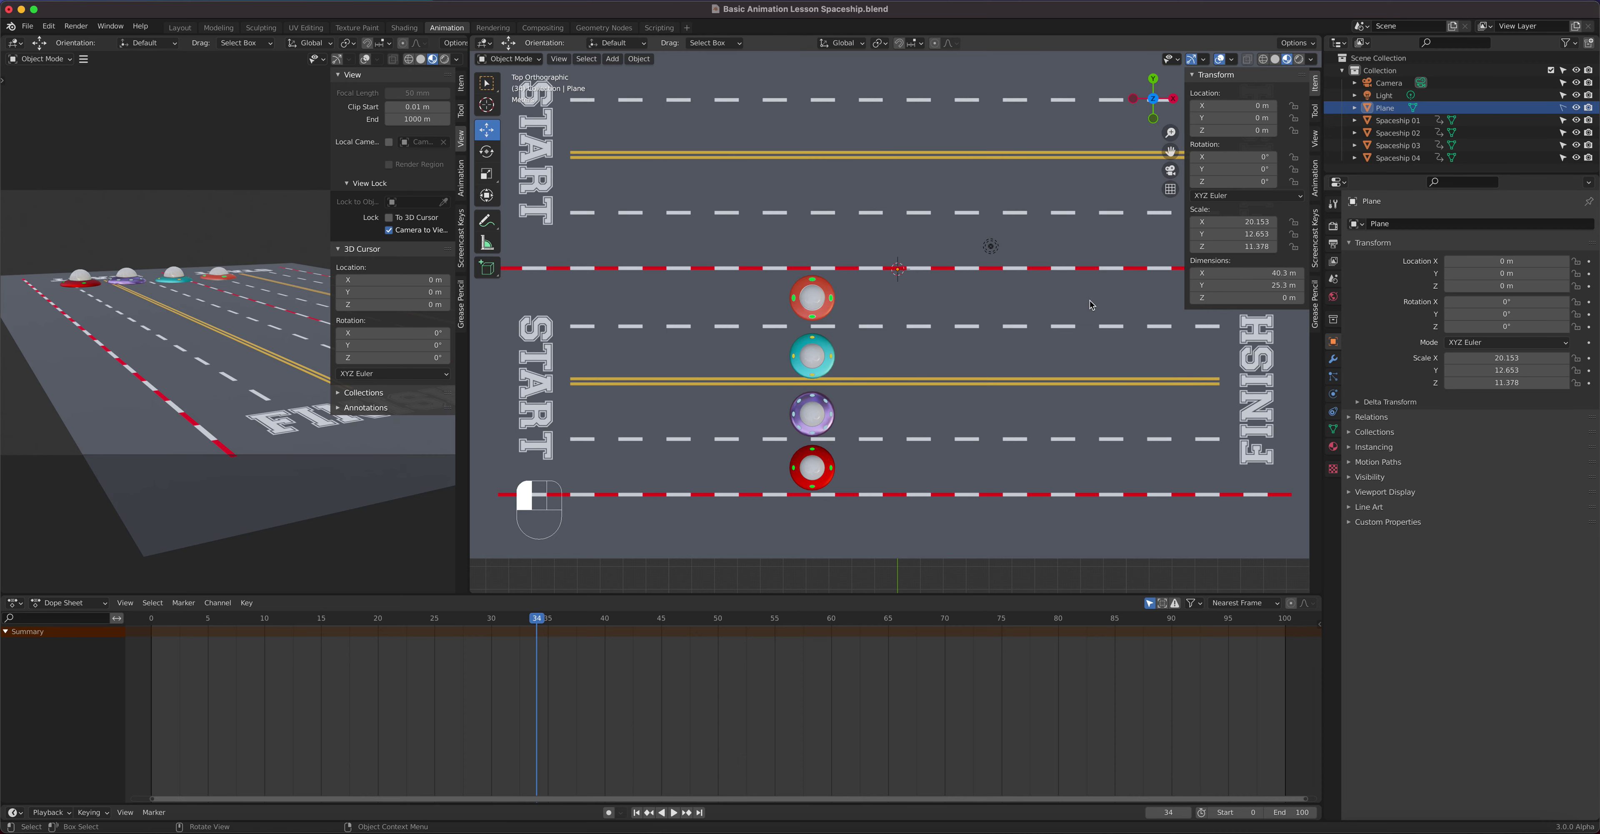
{"action": "left_click", "coordinate": [1563, 83]}
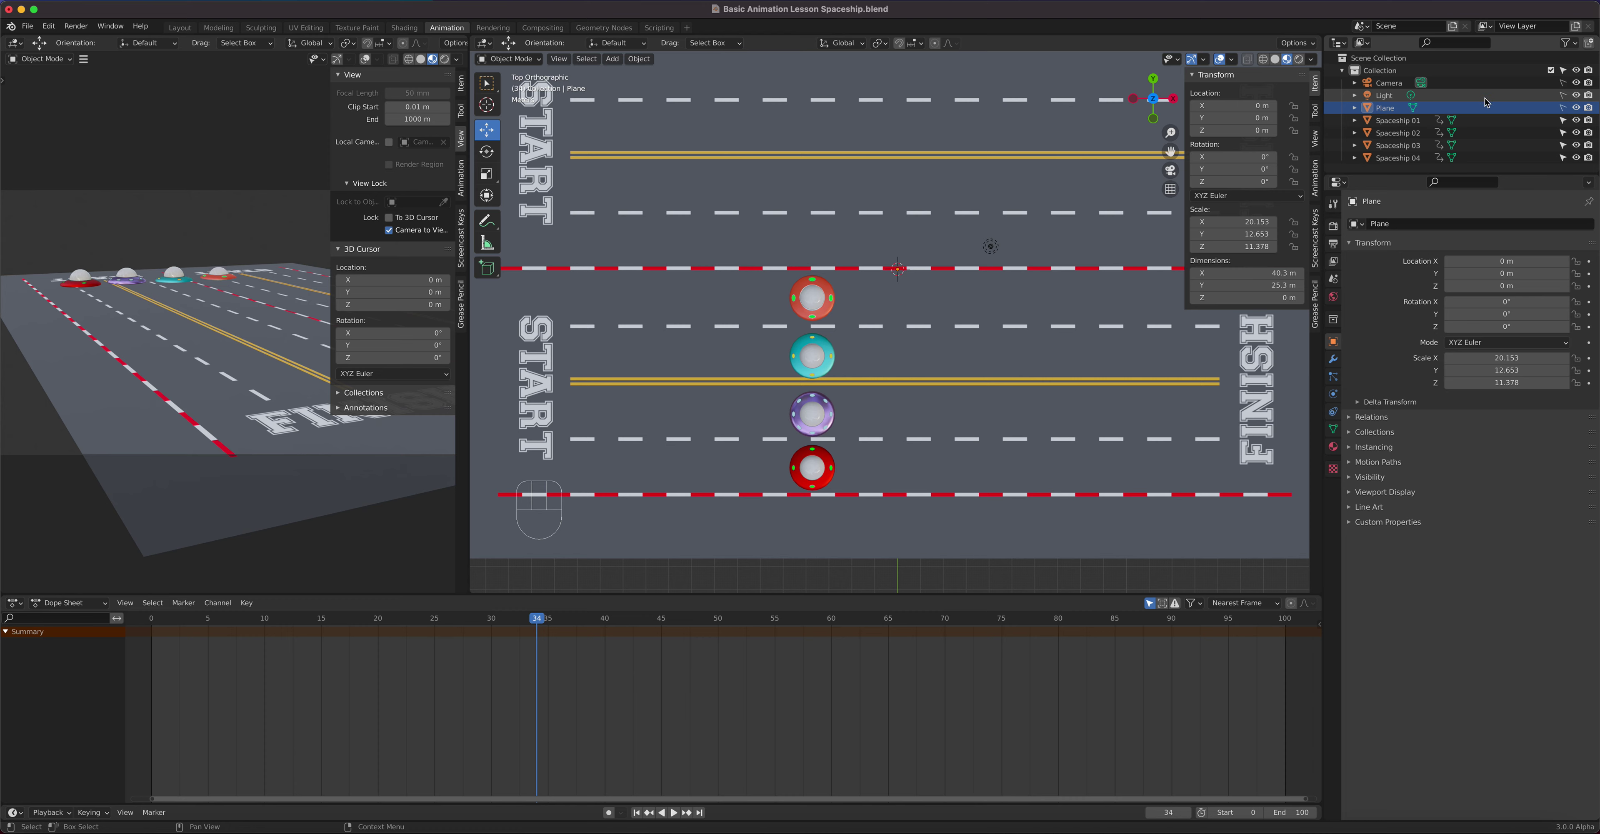
Select Spaceship 01 through Spaceship 04 one after another in the outliner to check each can still be selected
{"action": "left_click", "coordinate": [1402, 124]}
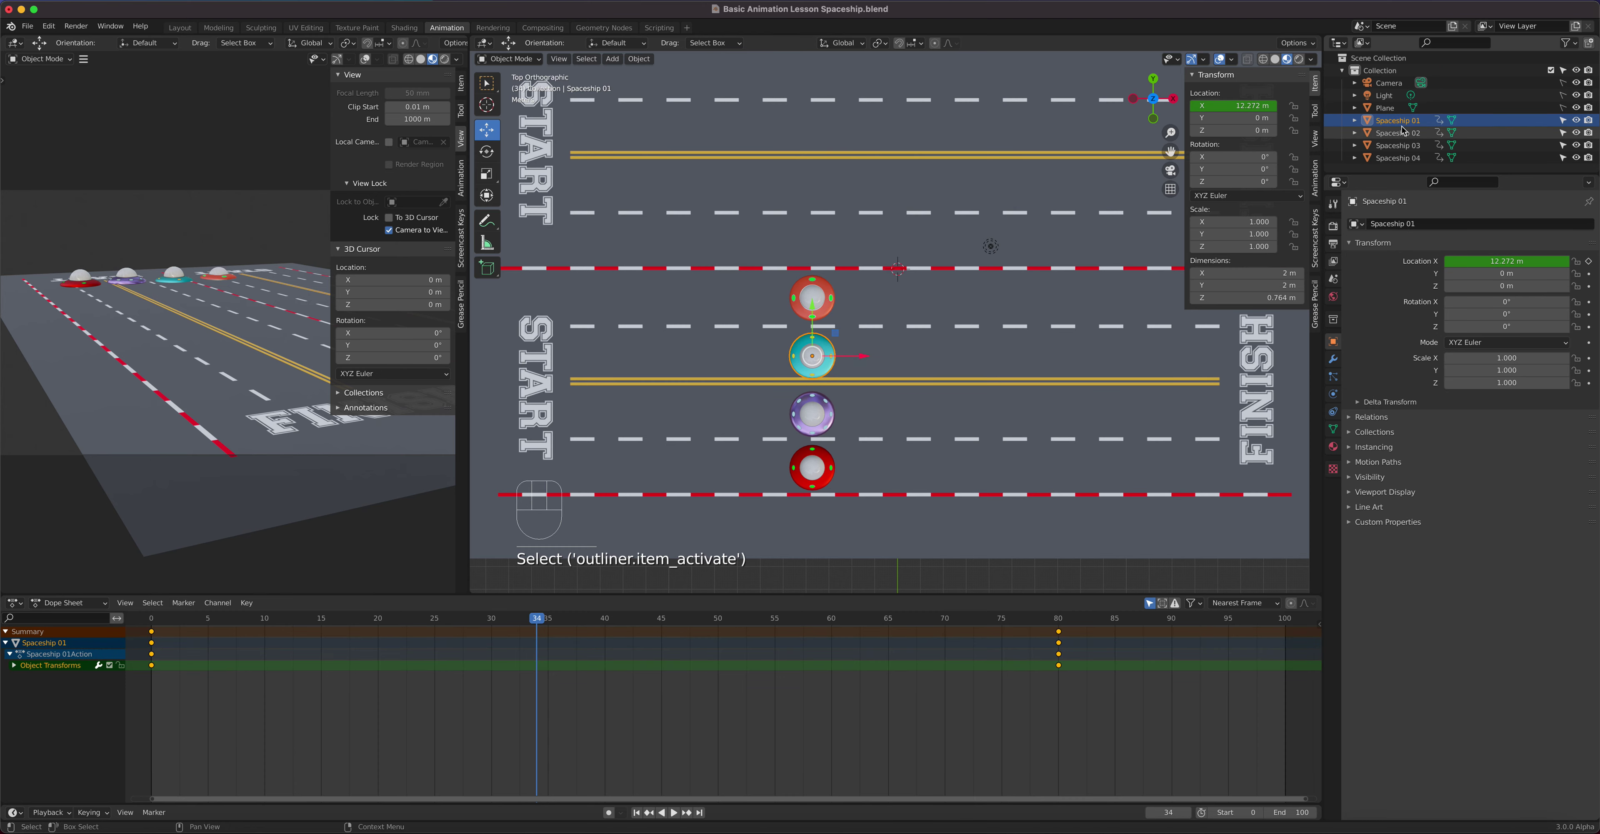
{"action": "left_click", "coordinate": [1398, 133]}
{"action": "left_click", "coordinate": [1398, 145]}
{"action": "left_click", "coordinate": [1396, 158]}
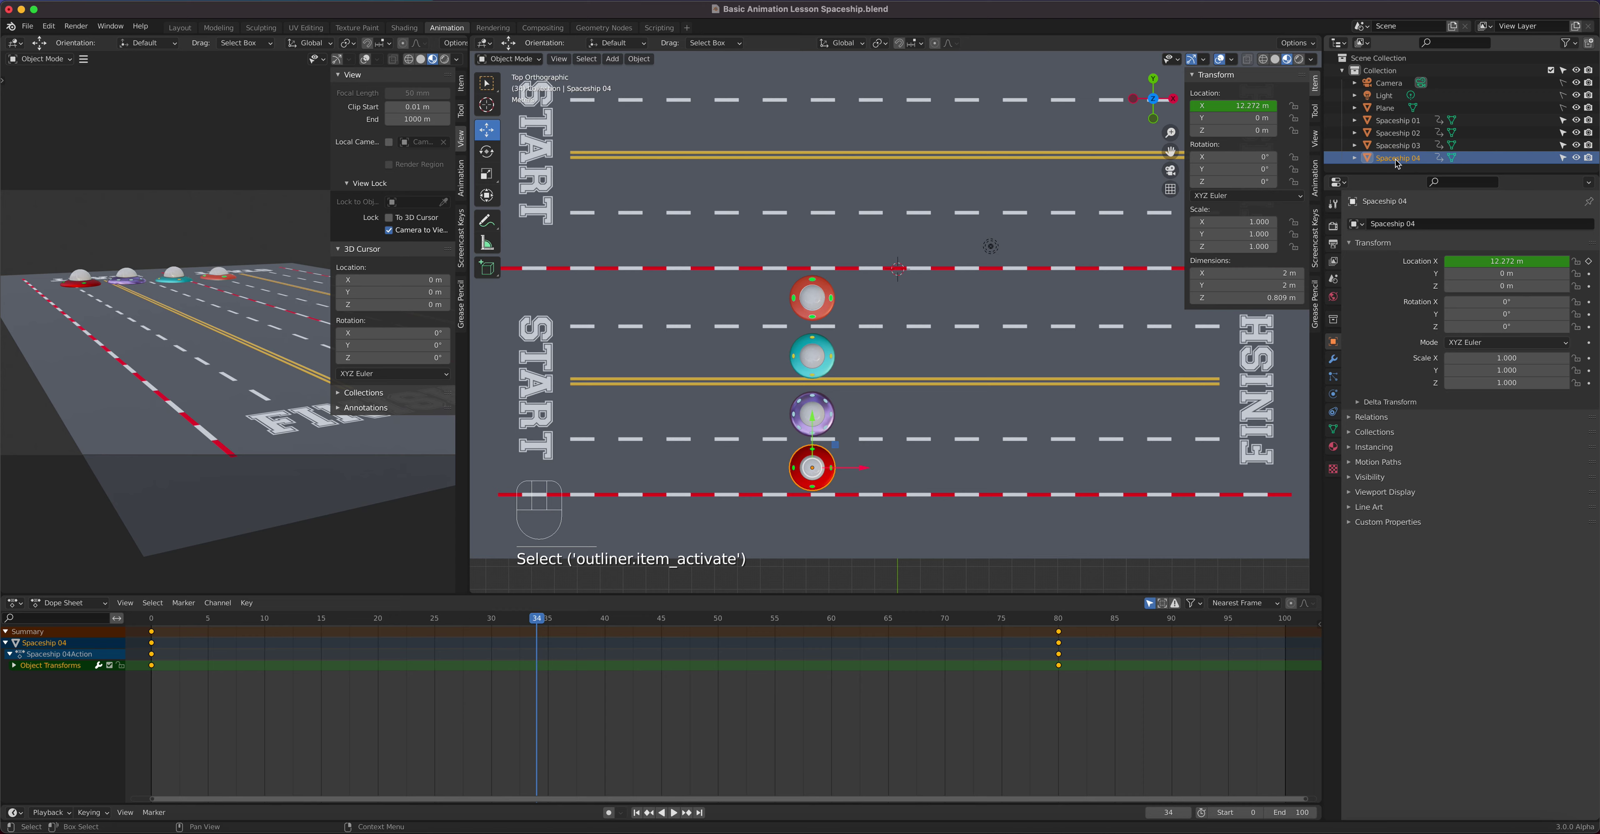
Select Spaceship 02 and switch the Dope Sheet area to the Graph Editor
{"action": "left_click", "coordinate": [825, 305]}
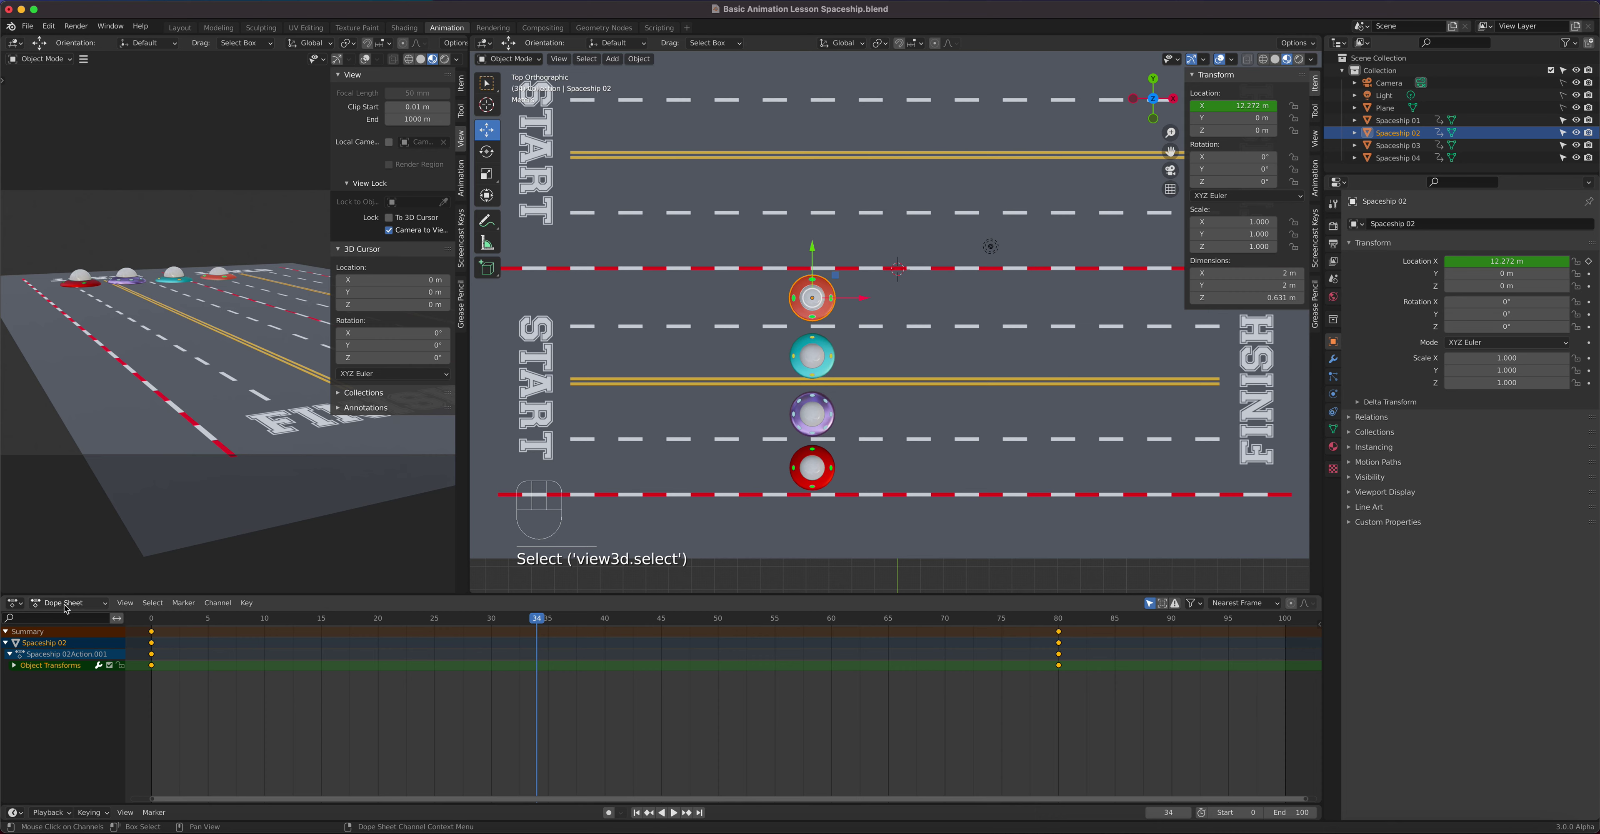
{"action": "left_click", "coordinate": [82, 608]}
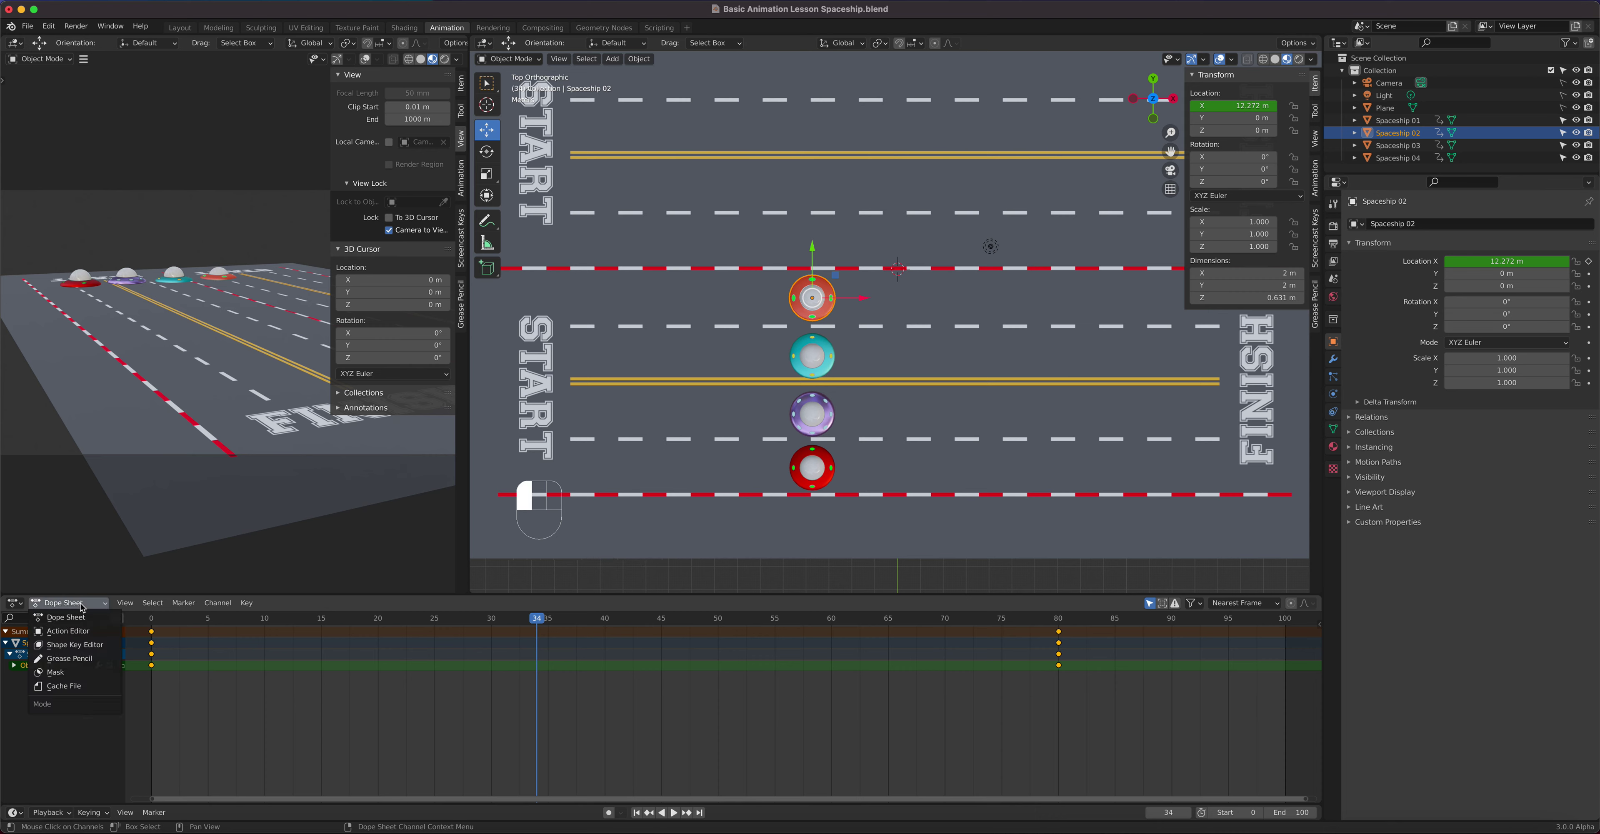
{"action": "left_click", "coordinate": [22, 605]}
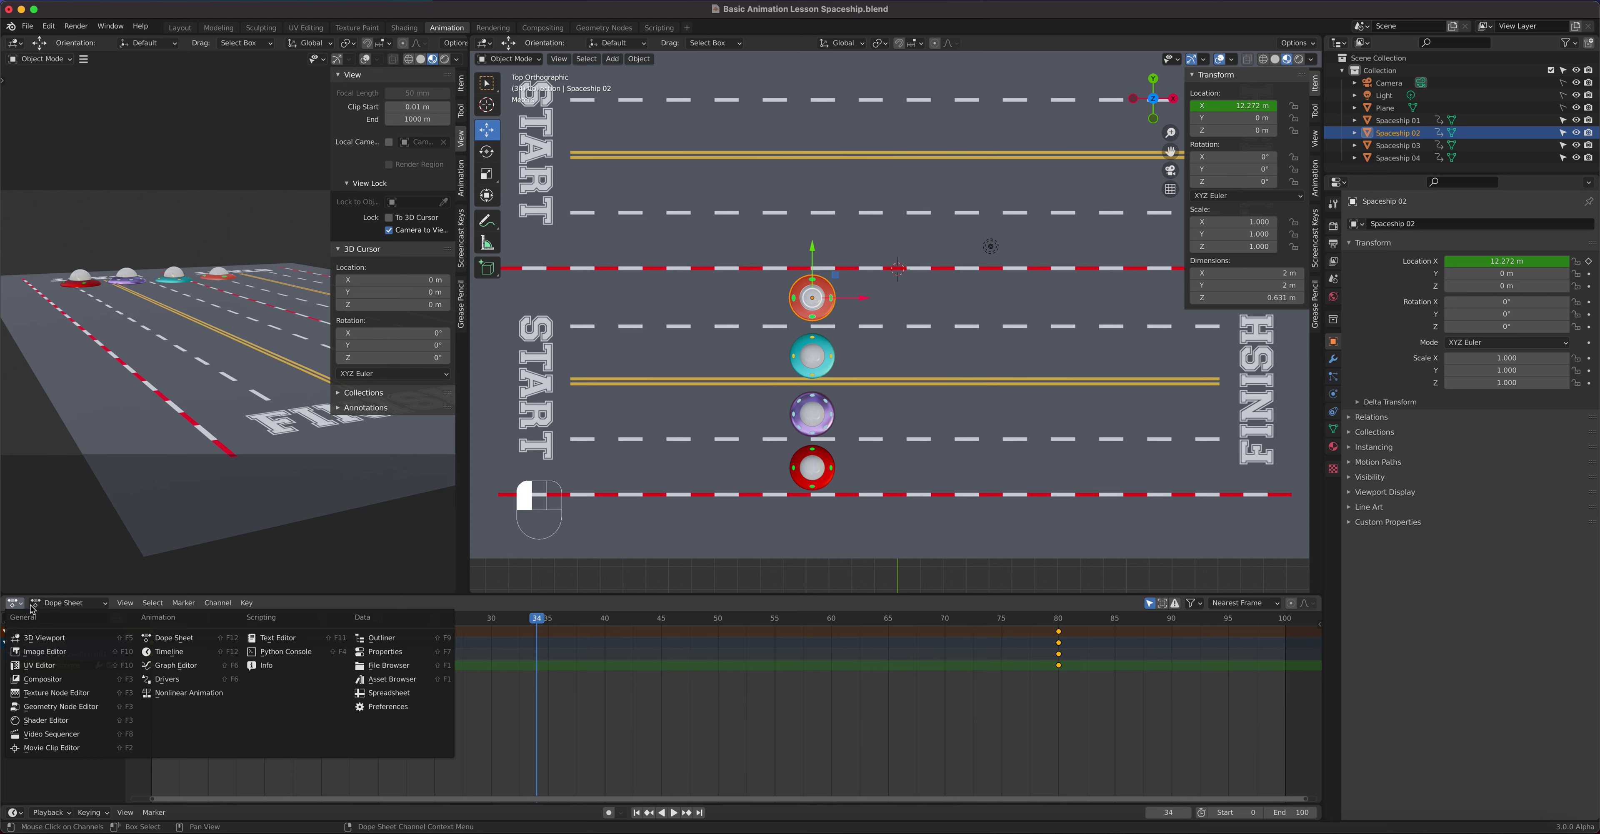
{"action": "left_click", "coordinate": [9, 607]}
{"action": "left_click", "coordinate": [15, 603]}
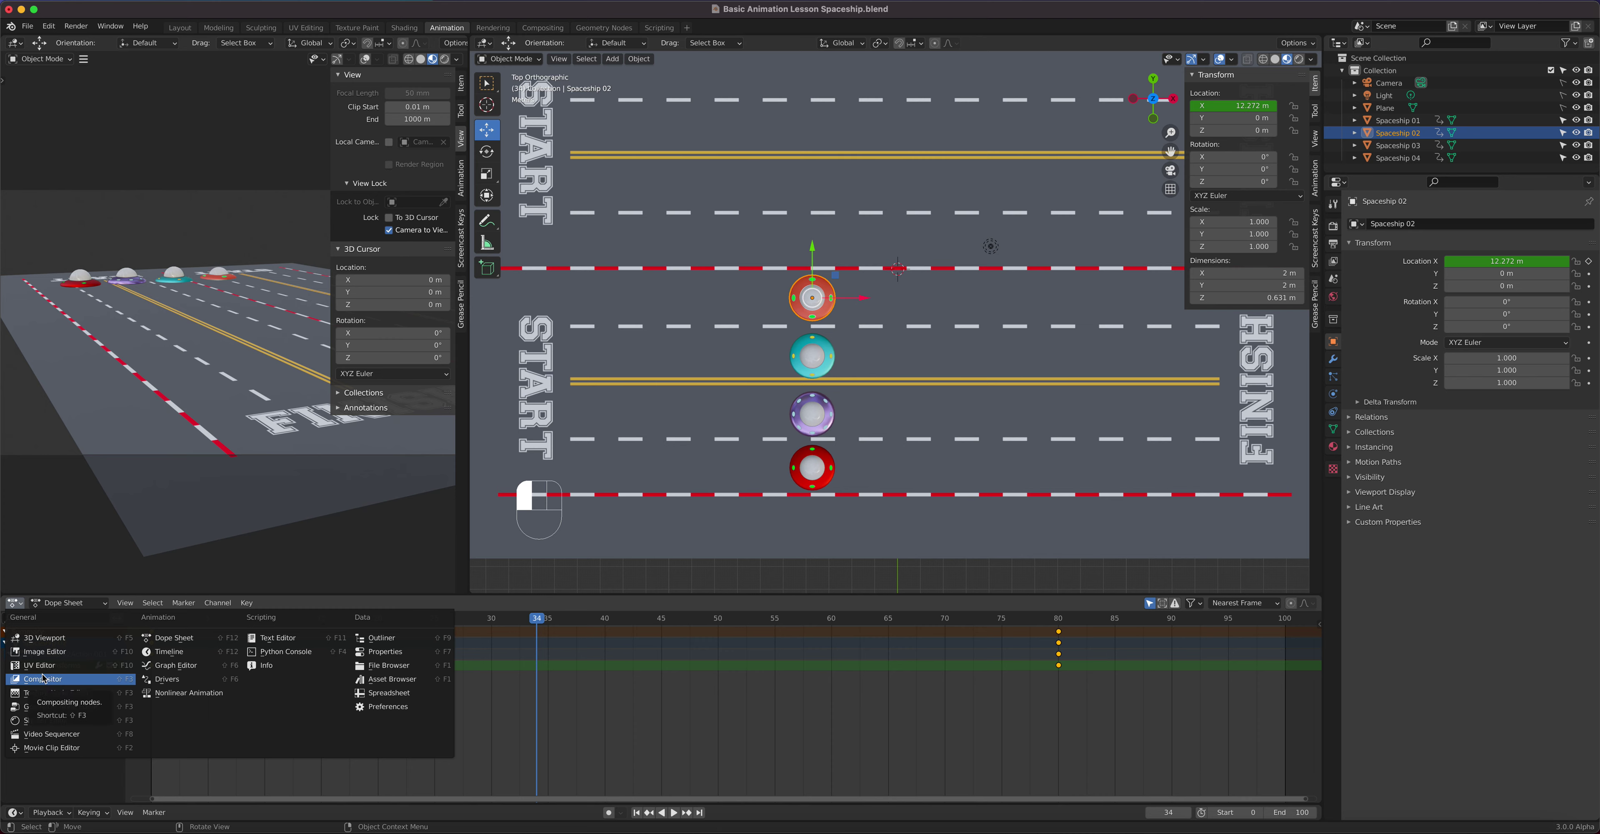
{"action": "left_click", "coordinate": [200, 667]}
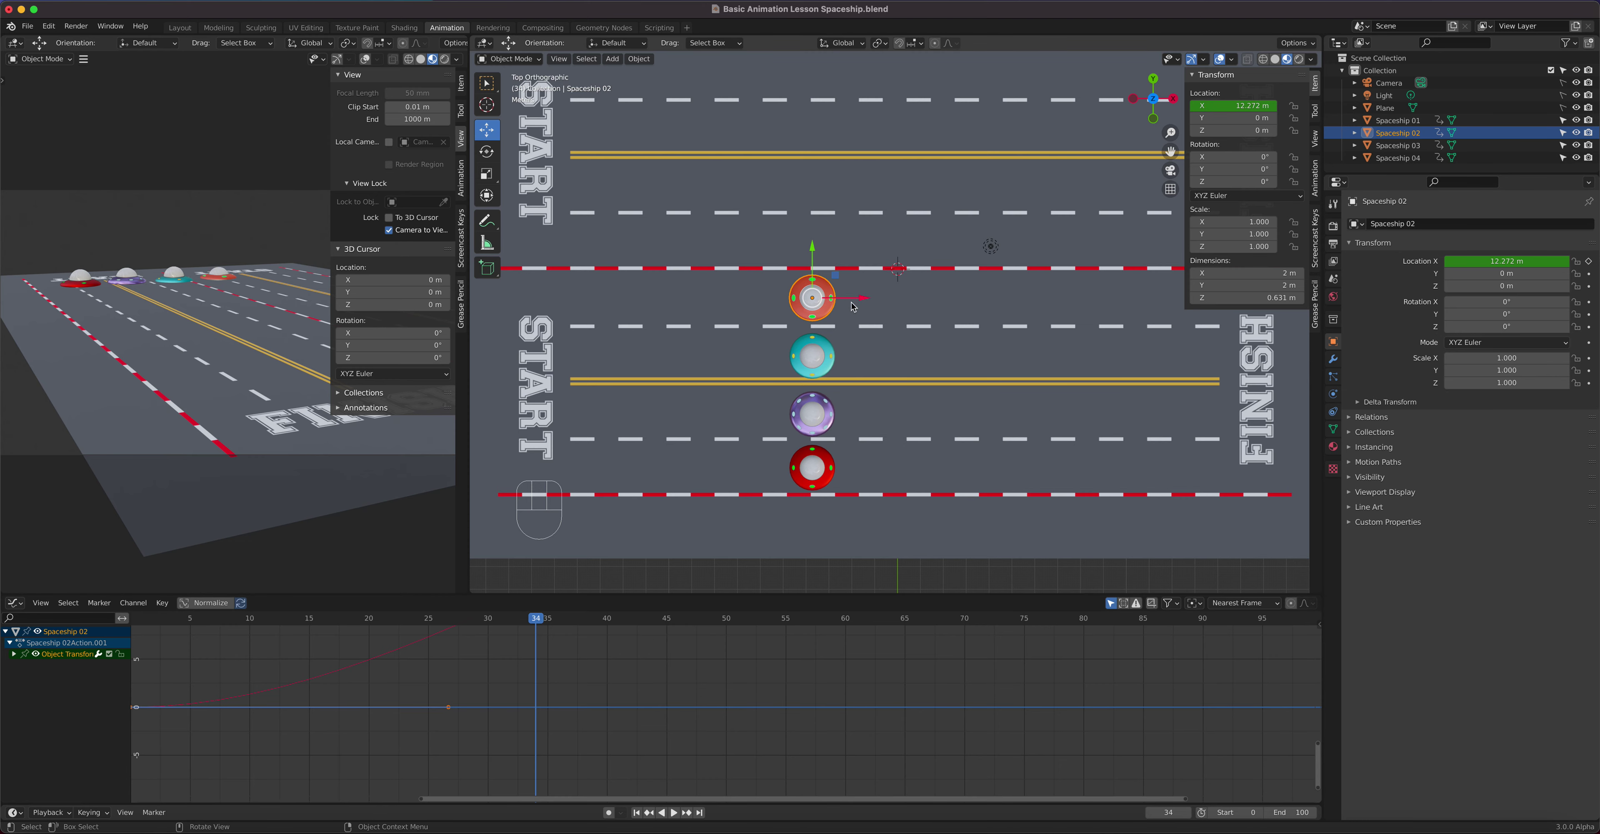
Fit Spaceship 02's whole X location curve in view, and play the race from frame 0, stopping it at frame 54
{"action": "scroll", "coordinate": [653, 699], "scroll_direction": "down", "scroll_amount": 3}
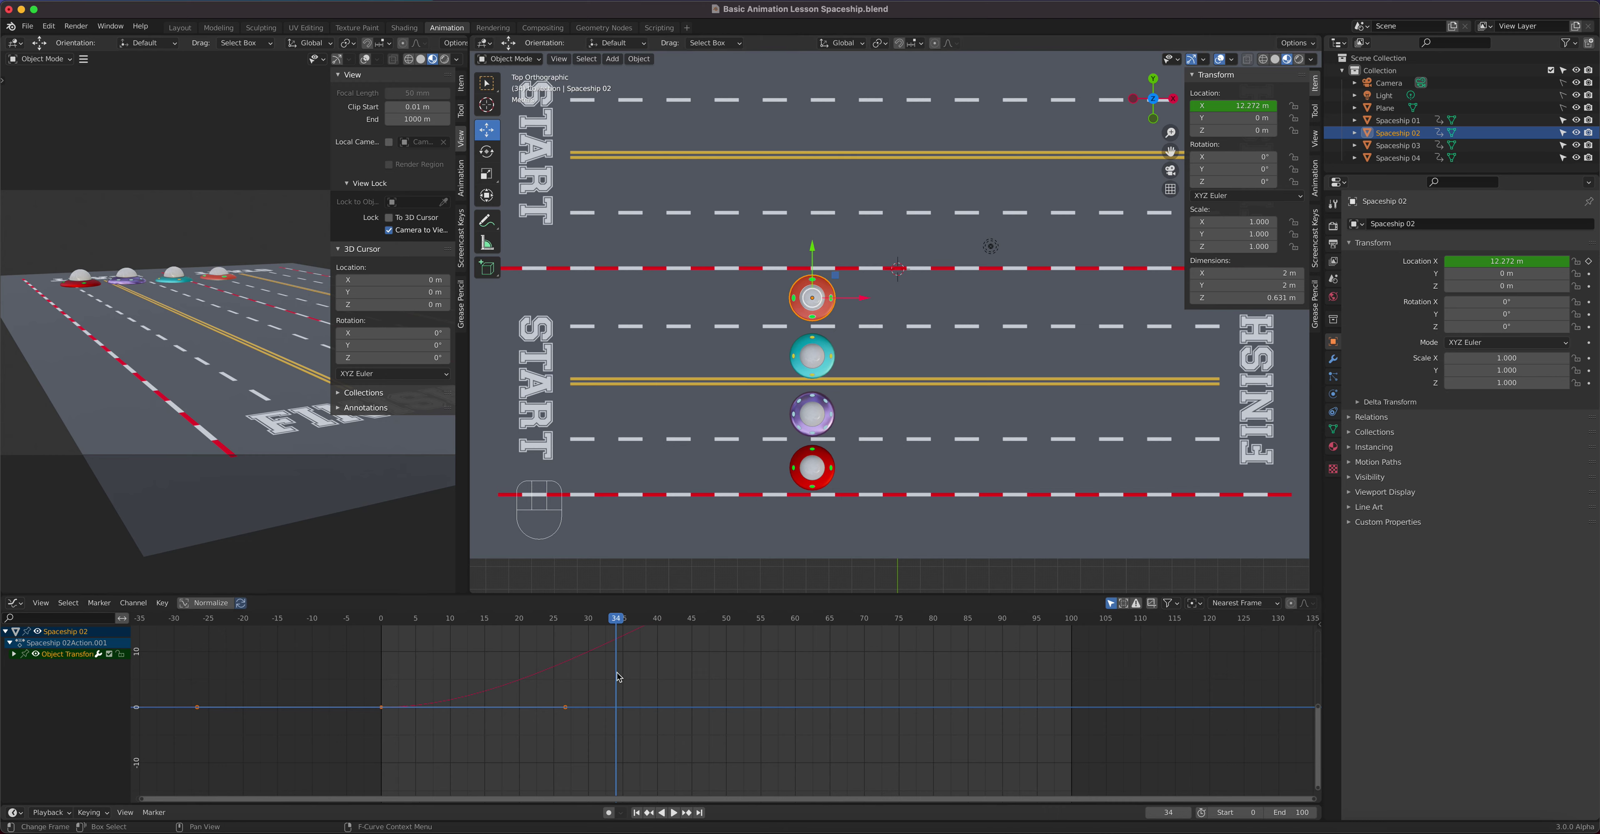
{"action": "left_click", "coordinate": [41, 603]}
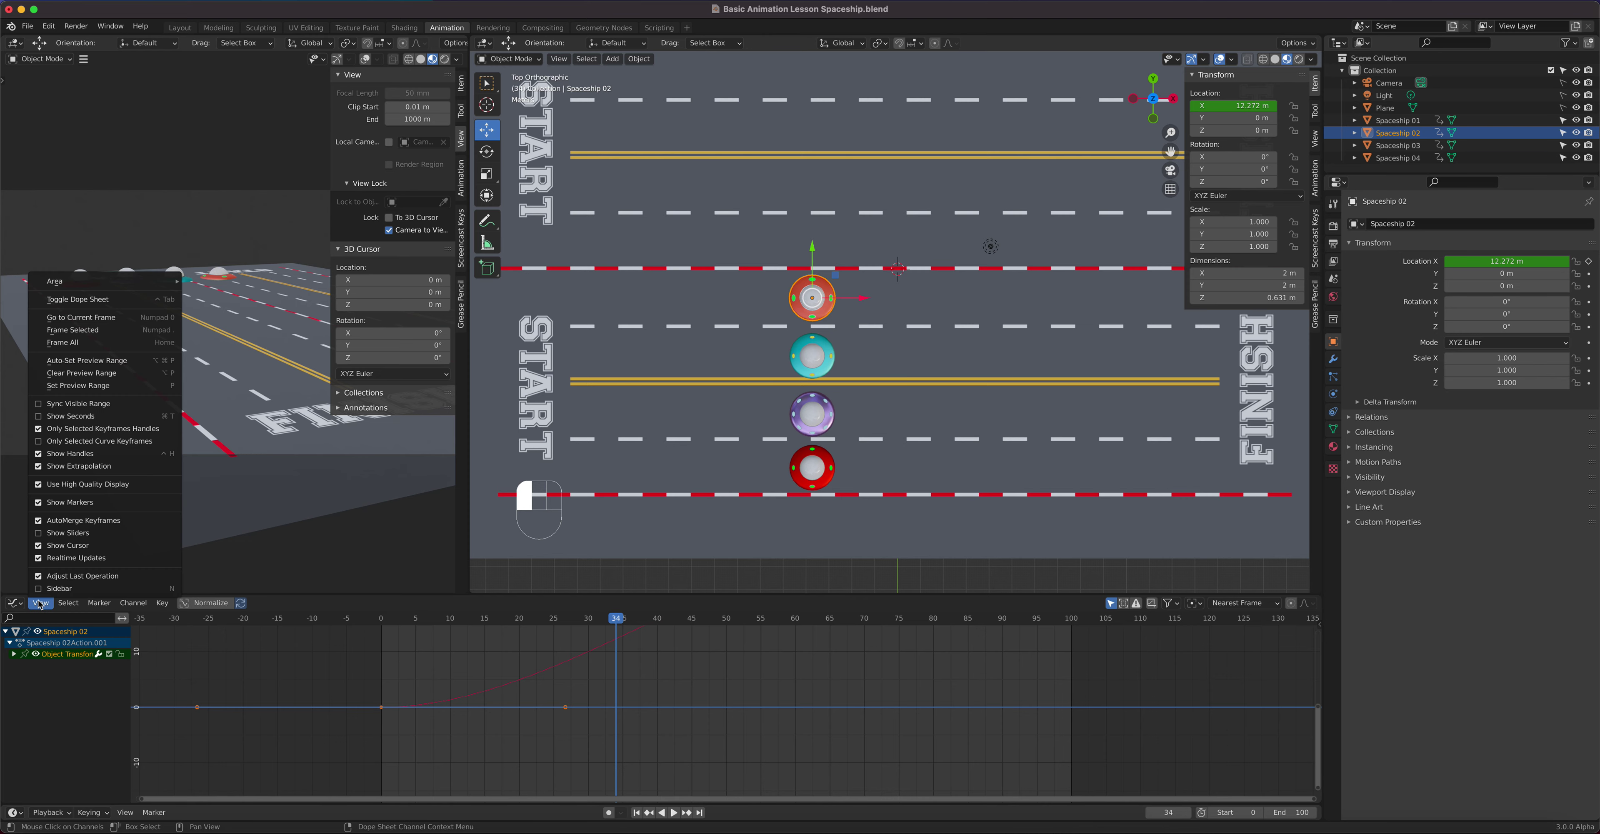
{"action": "left_click", "coordinate": [125, 337]}
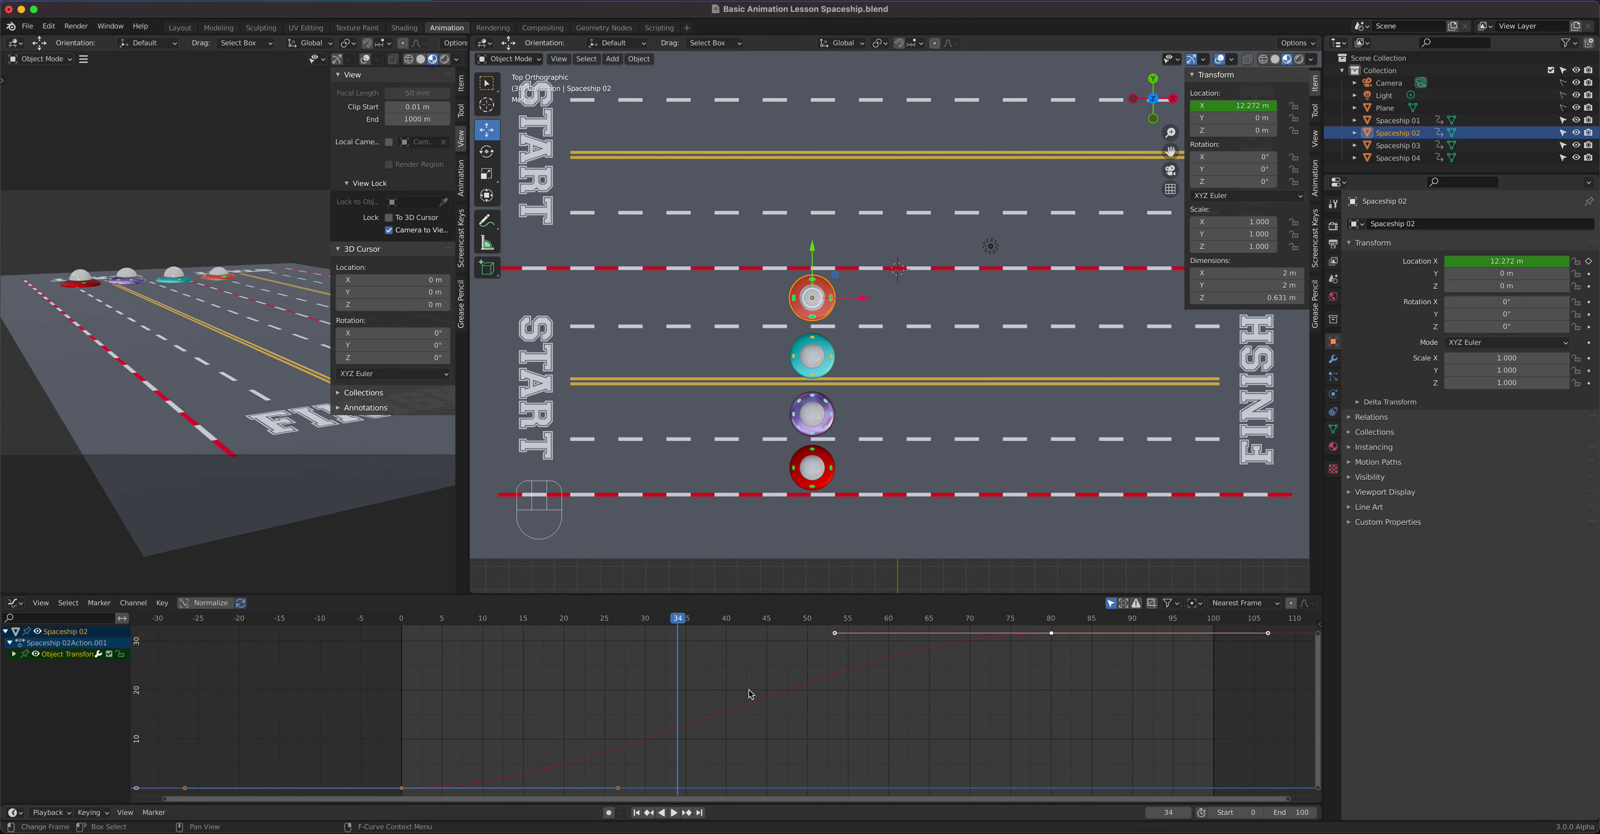
{"action": "middle_click_drag", "start_coordinate": [943, 713], "coordinate": [851, 711]}
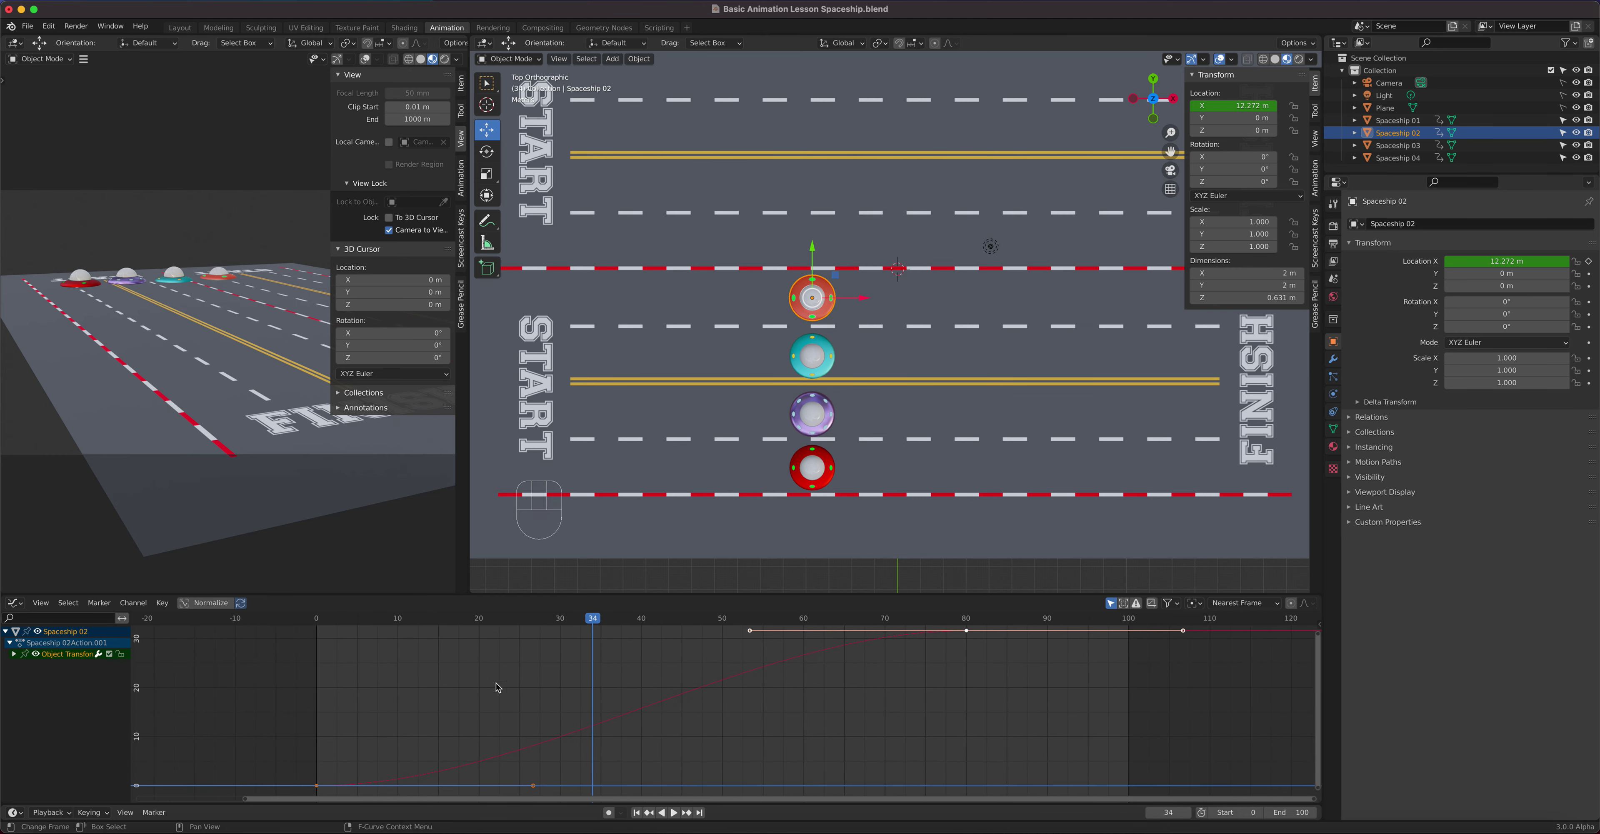
{"action": "left_click_drag", "start_coordinate": [599, 622], "coordinate": [318, 659]}
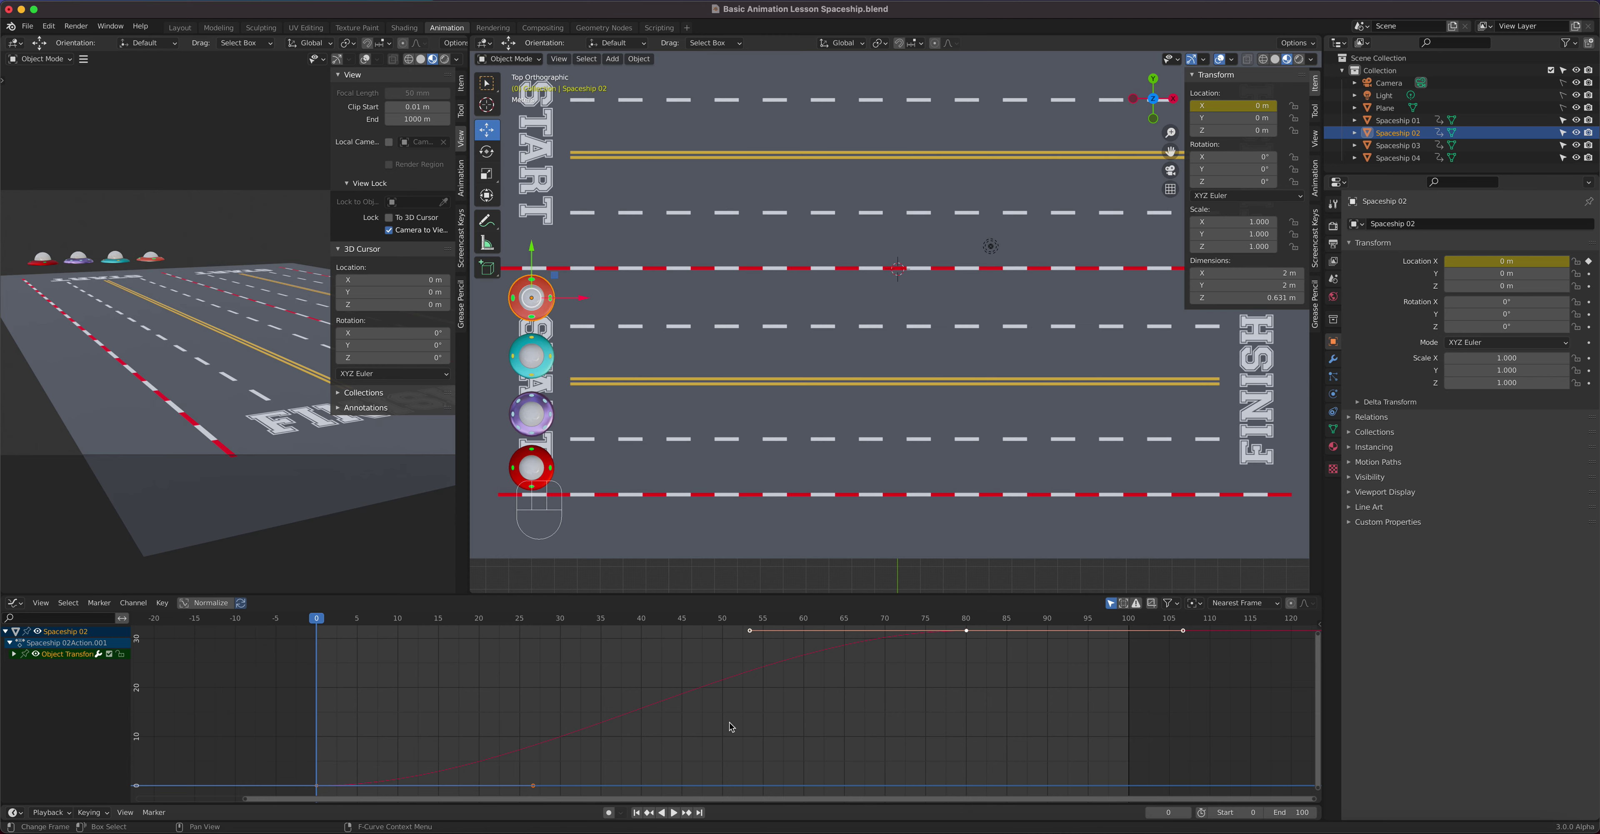
{"action": "key", "text": "space"}
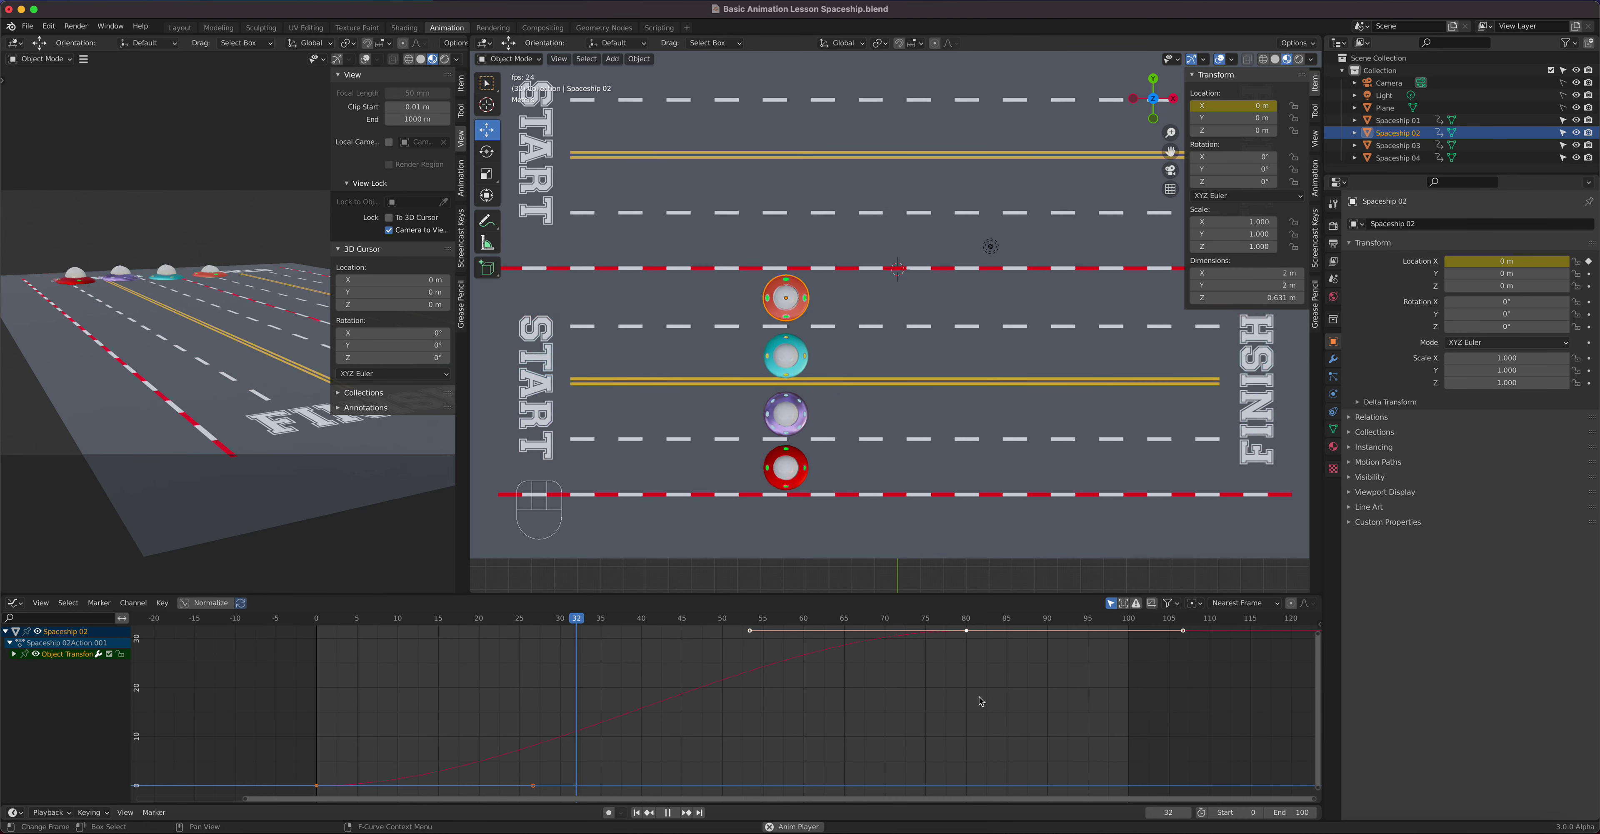
{"action": "key", "text": "space"}
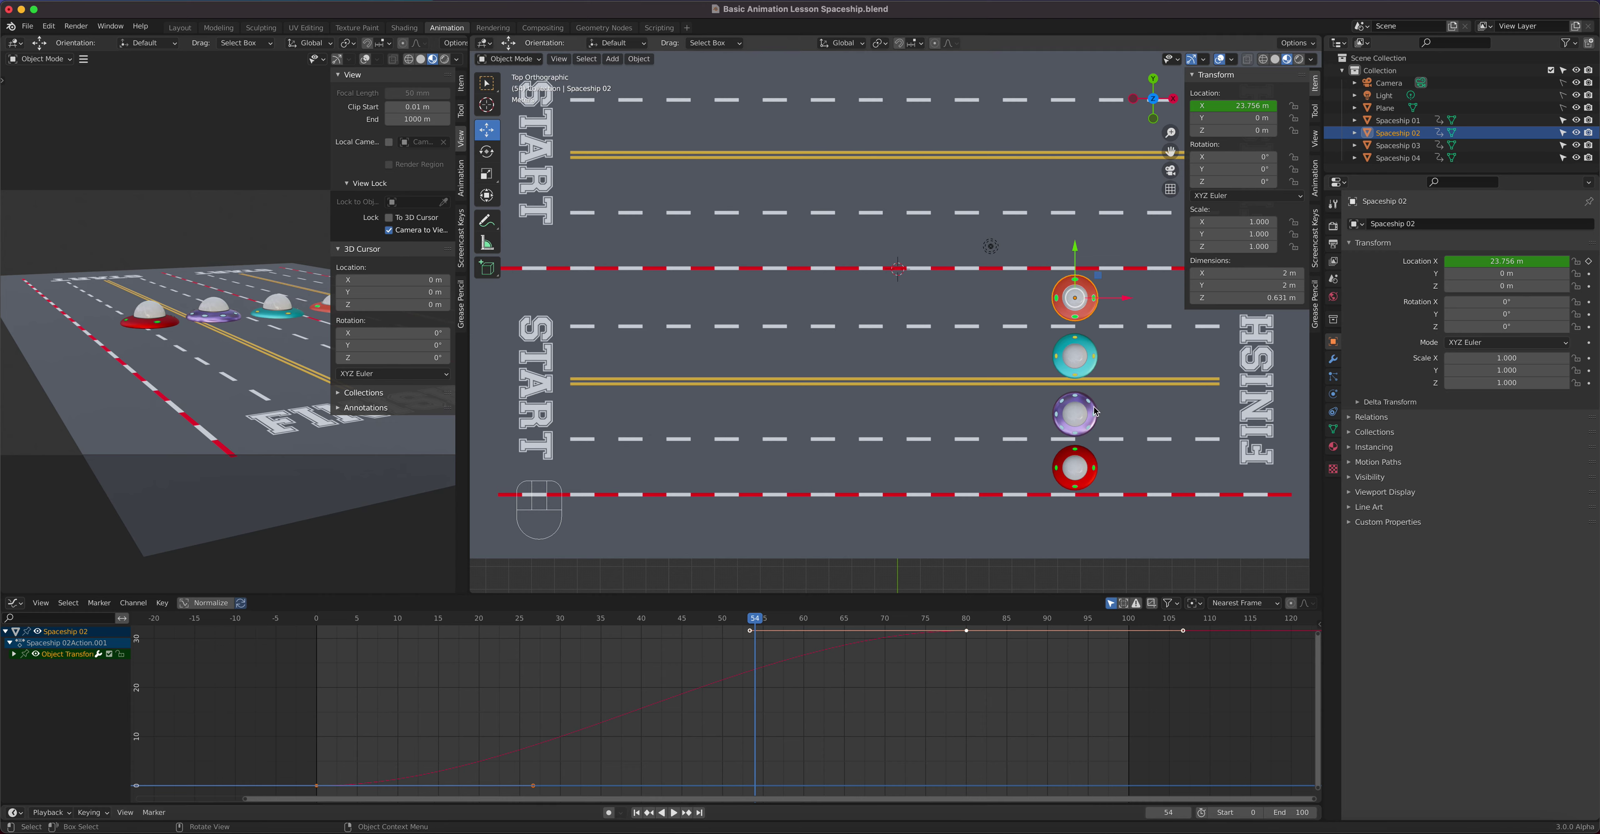
Select Spaceship 01 and run its motion from frame 0 to frame 12 alongside its curve
{"action": "left_click", "coordinate": [1080, 366]}
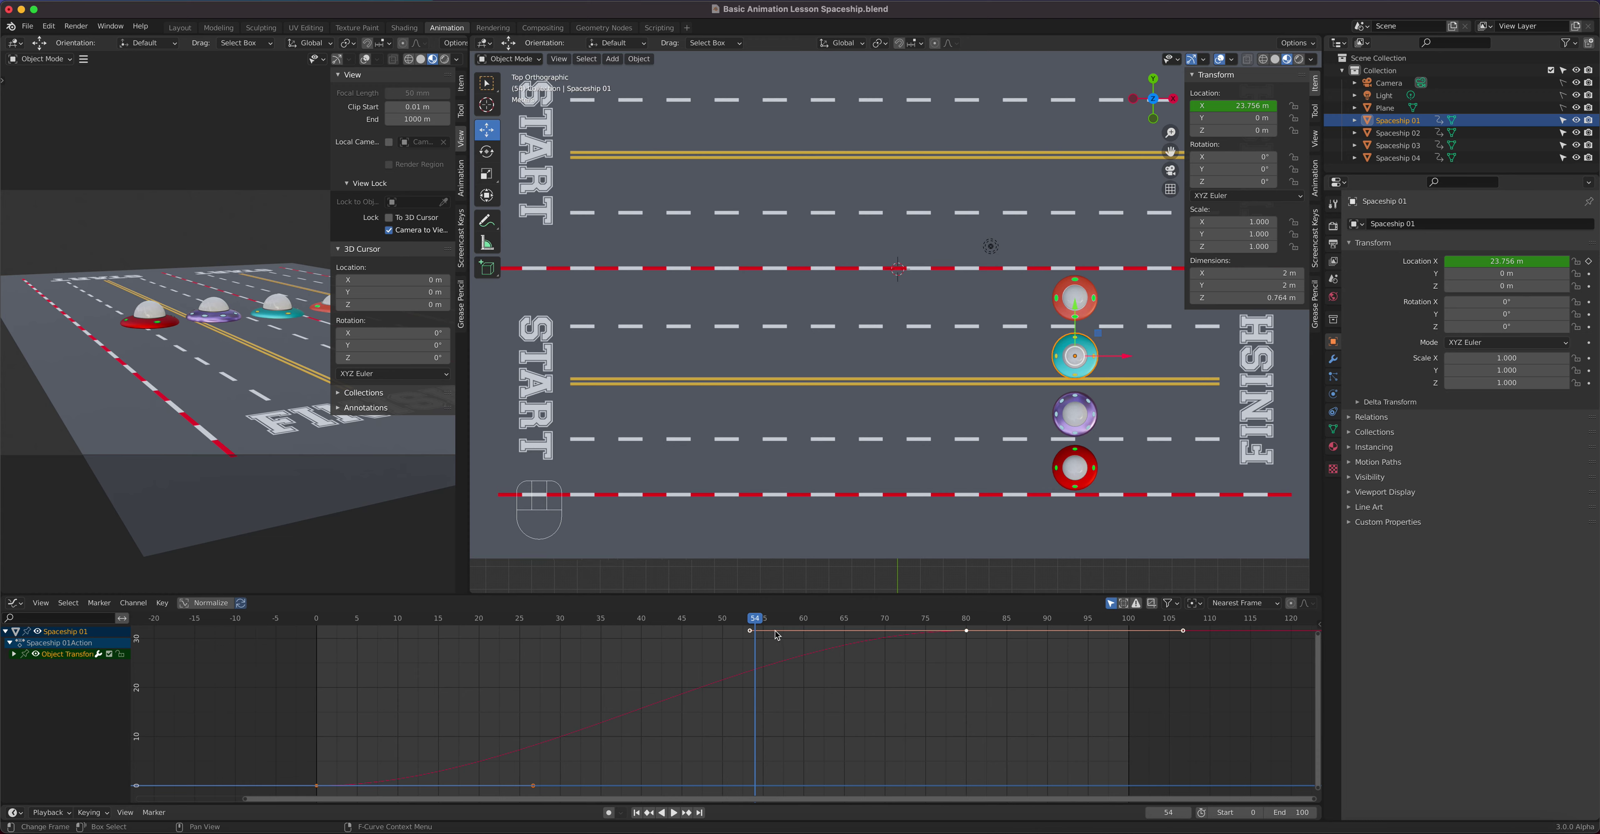
{"action": "left_click_drag", "start_coordinate": [757, 622], "coordinate": [296, 699]}
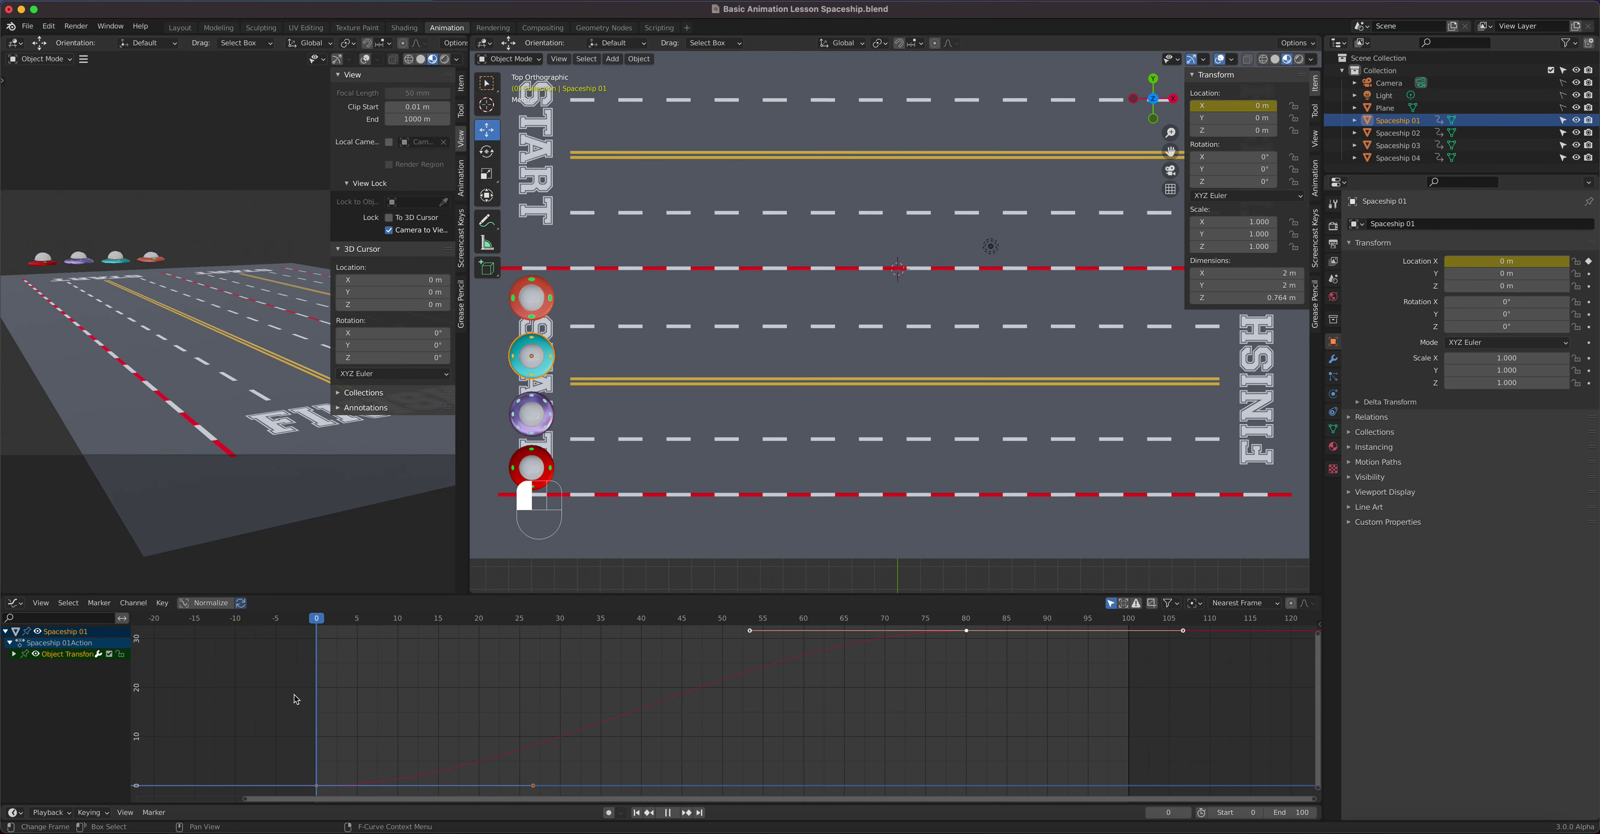
{"action": "key", "text": "space"}
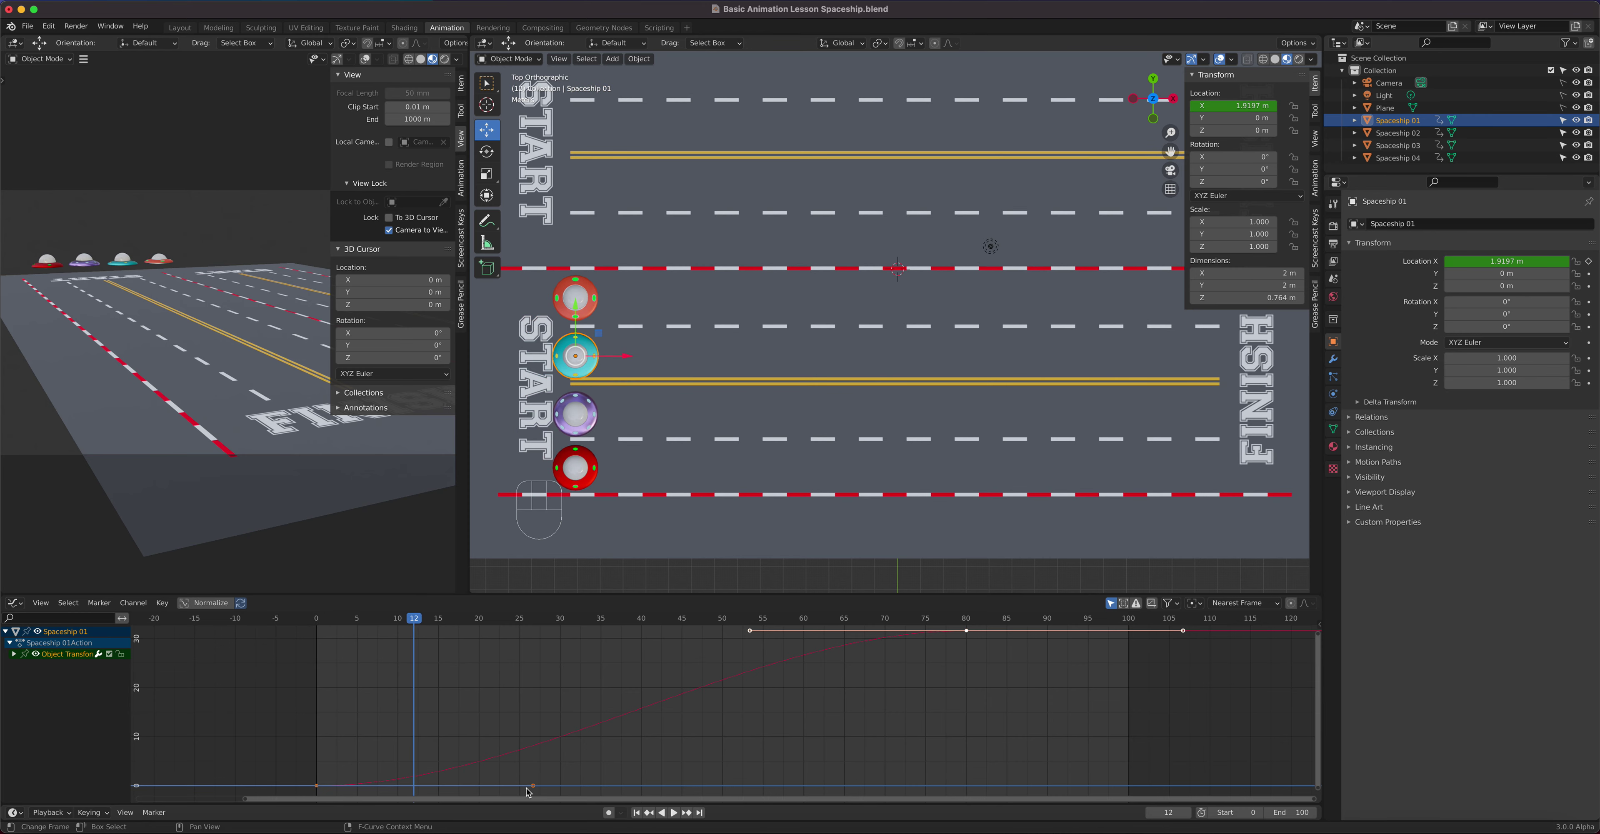
Raise the right handle of Spaceship 01's frame 0 keyframe to about frame 22 and value 13 for a faster start
{"action": "left_click_drag", "start_coordinate": [308, 777], "coordinate": [324, 797]}
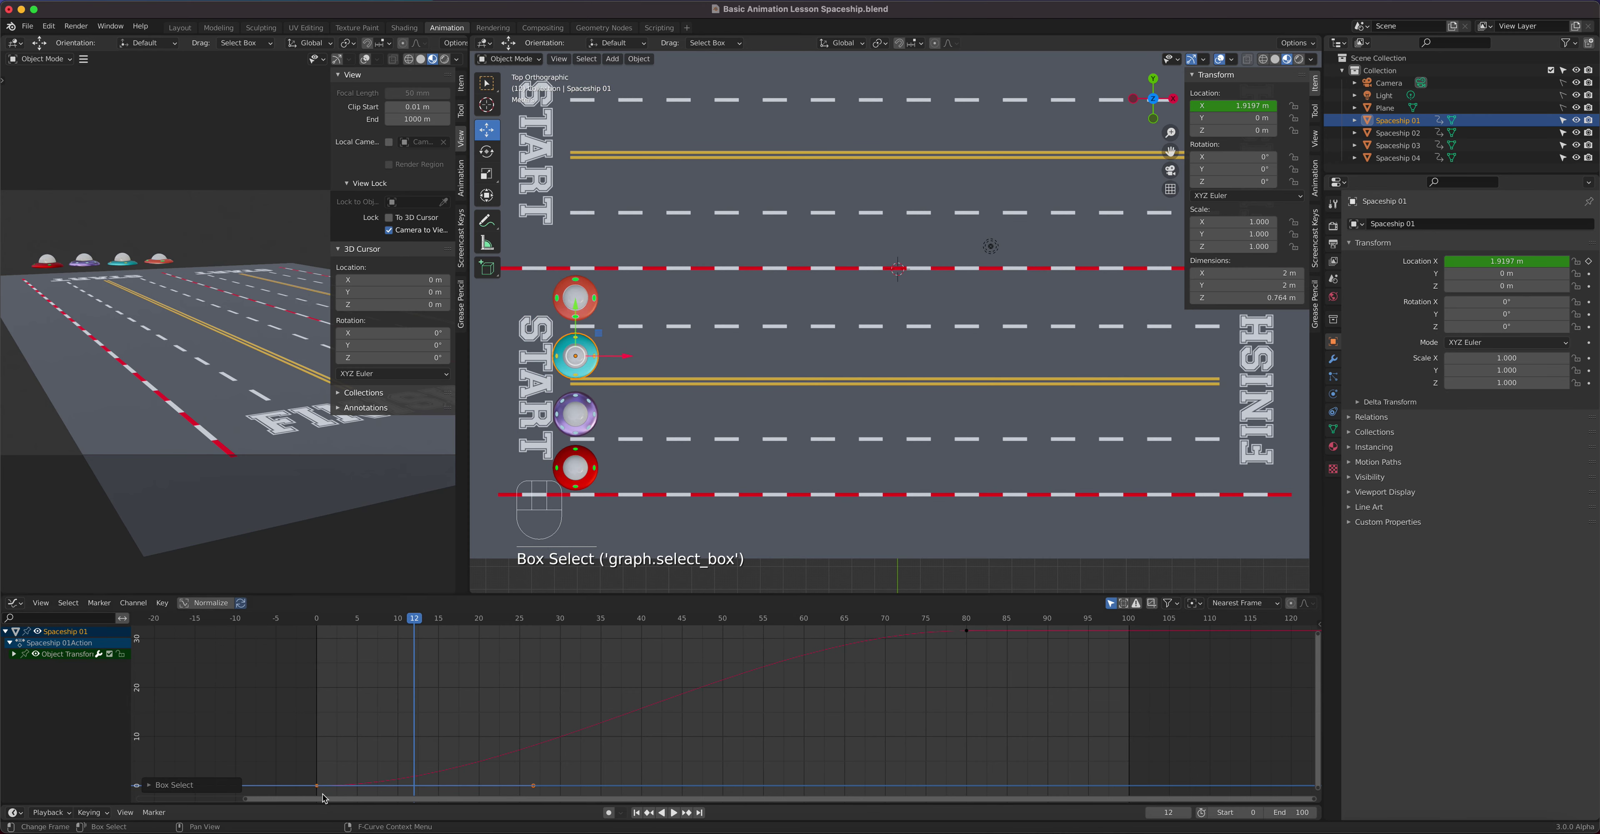
{"action": "left_click", "coordinate": [534, 787]}
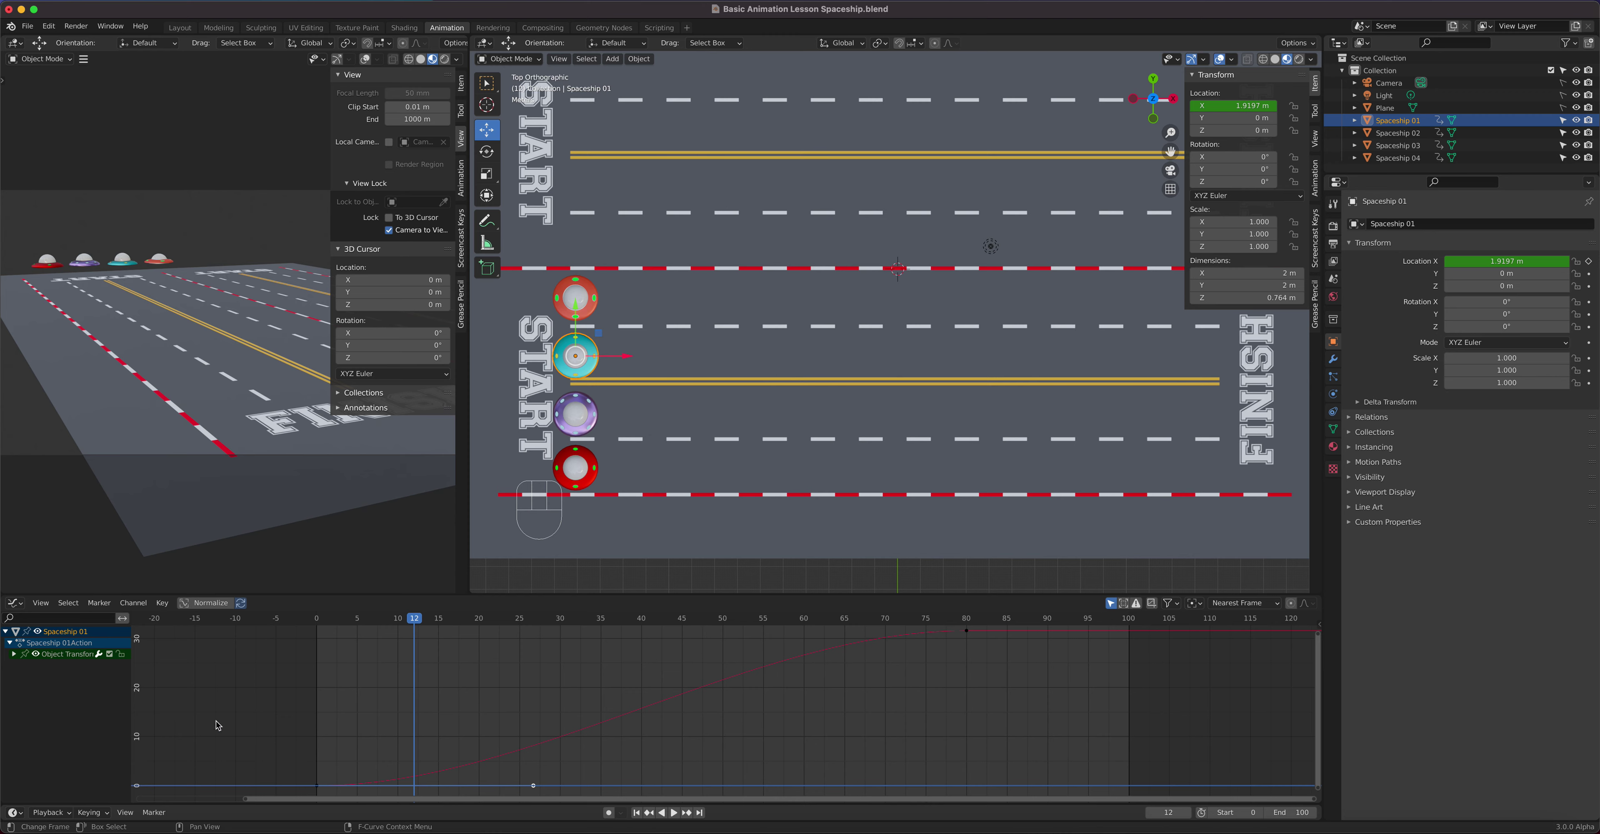
{"action": "left_click", "coordinate": [970, 632]}
{"action": "left_click", "coordinate": [318, 787]}
{"action": "left_click", "coordinate": [534, 787]}
{"action": "key", "text": "g"}
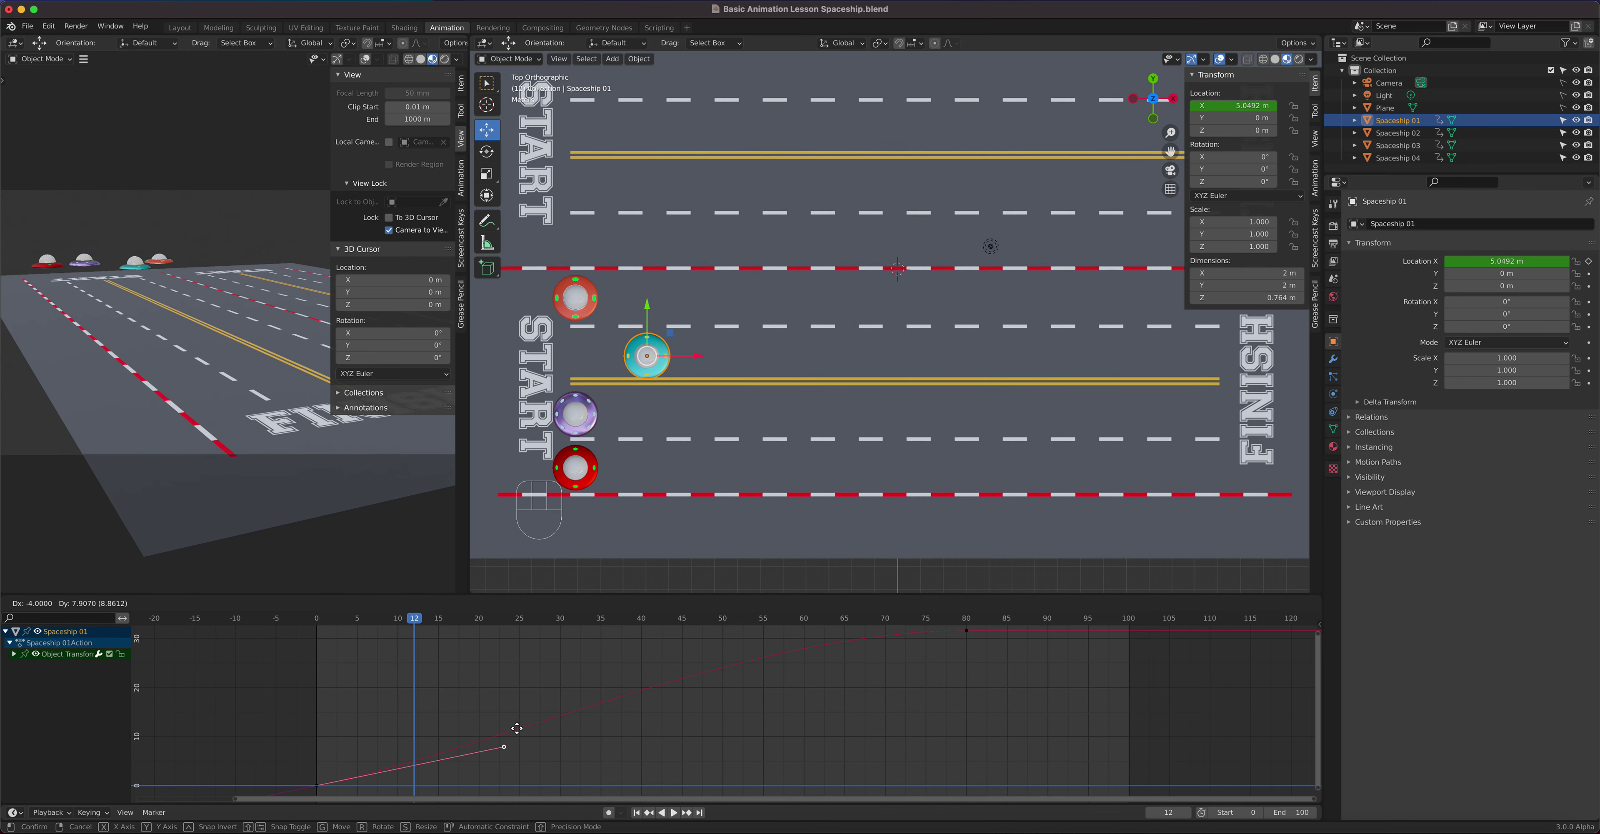
{"action": "left_click", "coordinate": [505, 702]}
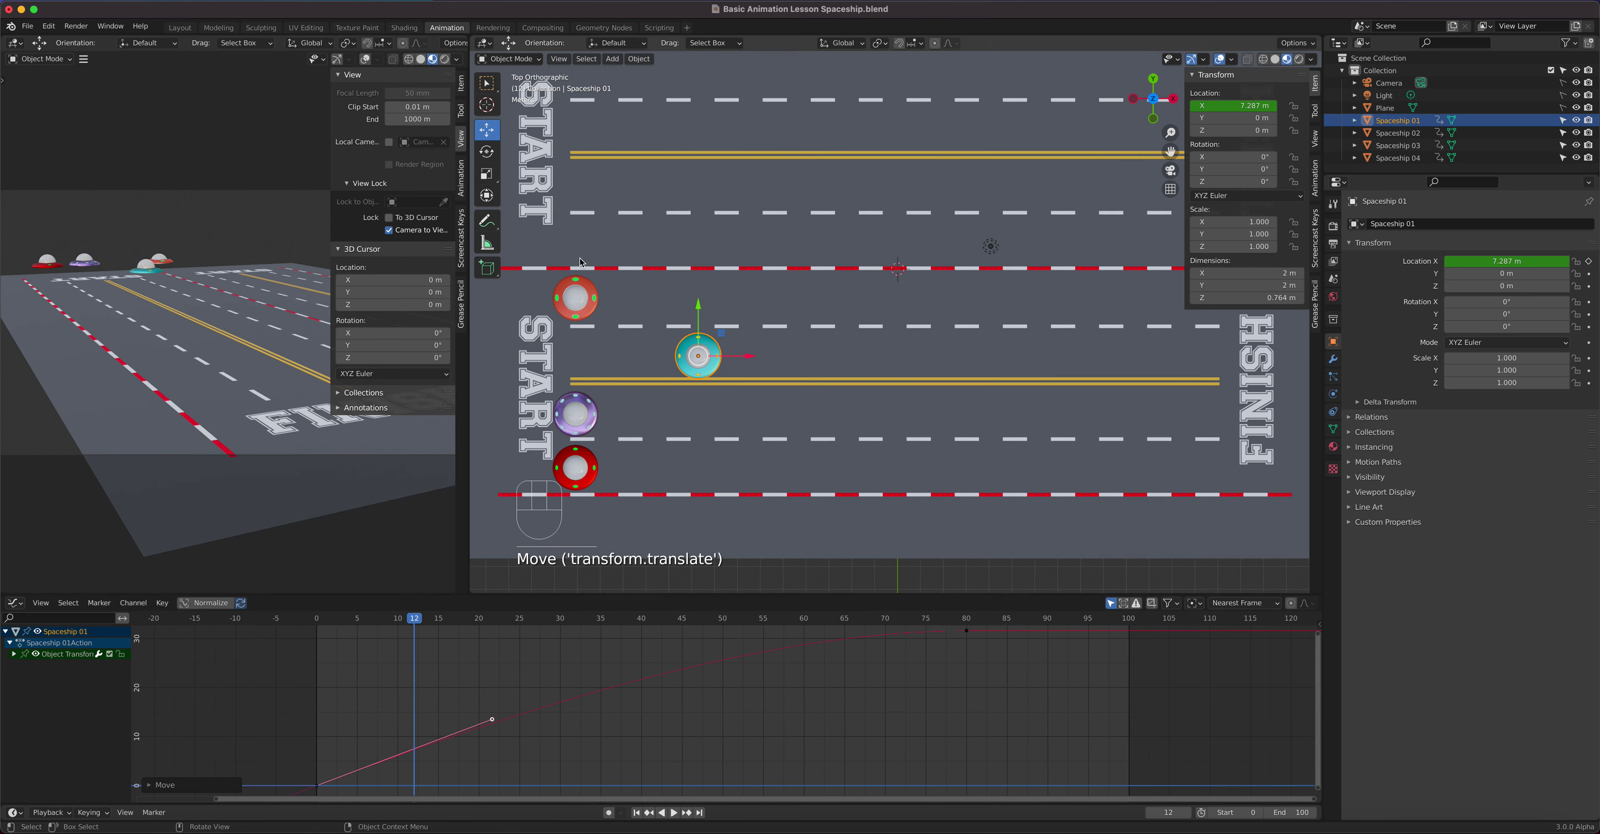
Go to frame 16 and steepen Spaceship 01's start by moving the first keyframe's right handle to about frame 17, value 19
{"action": "left_click_drag", "start_coordinate": [415, 622], "coordinate": [448, 643]}
{"action": "key", "text": "space"}
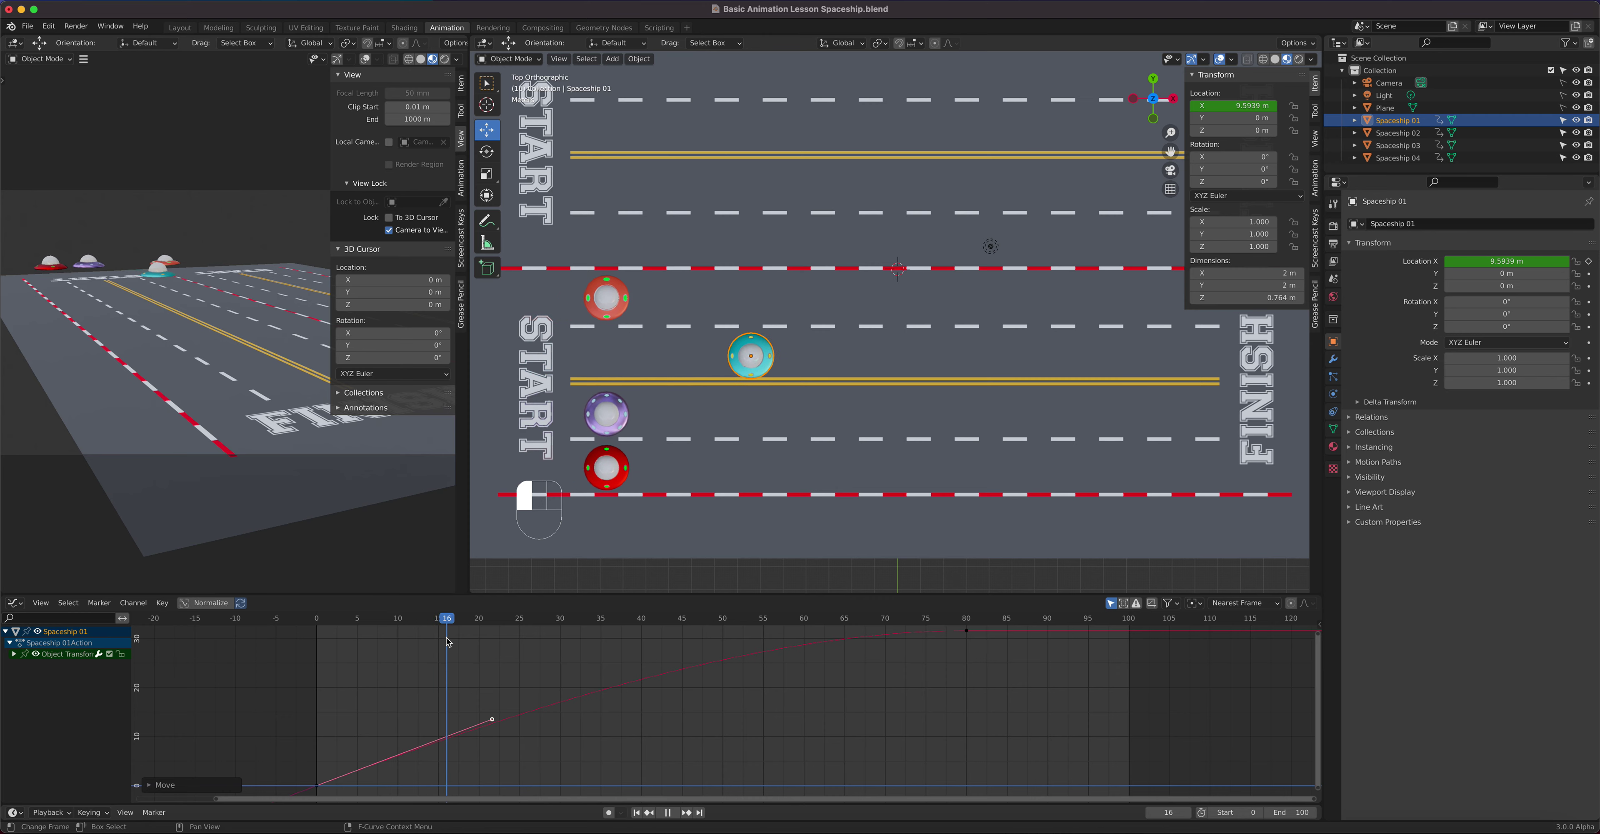
{"action": "key", "text": "space"}
{"action": "left_click_drag", "start_coordinate": [493, 722], "coordinate": [455, 690]}
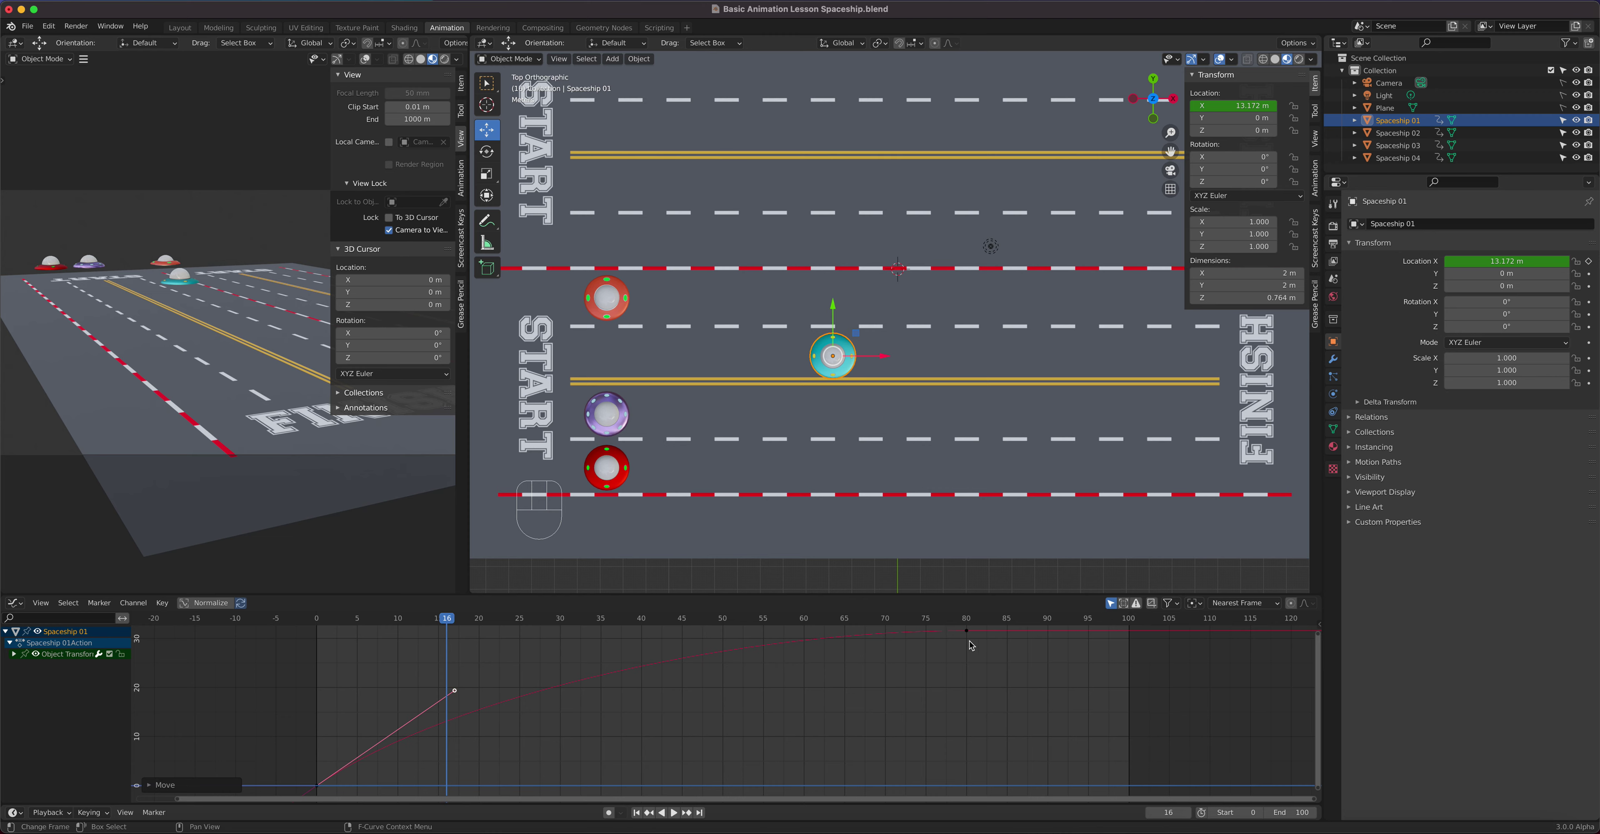
Play the animation from frame 0 to compare Spaceship 01's pace with the others, and stop it past the finish
{"action": "left_click_drag", "start_coordinate": [468, 633], "coordinate": [315, 641]}
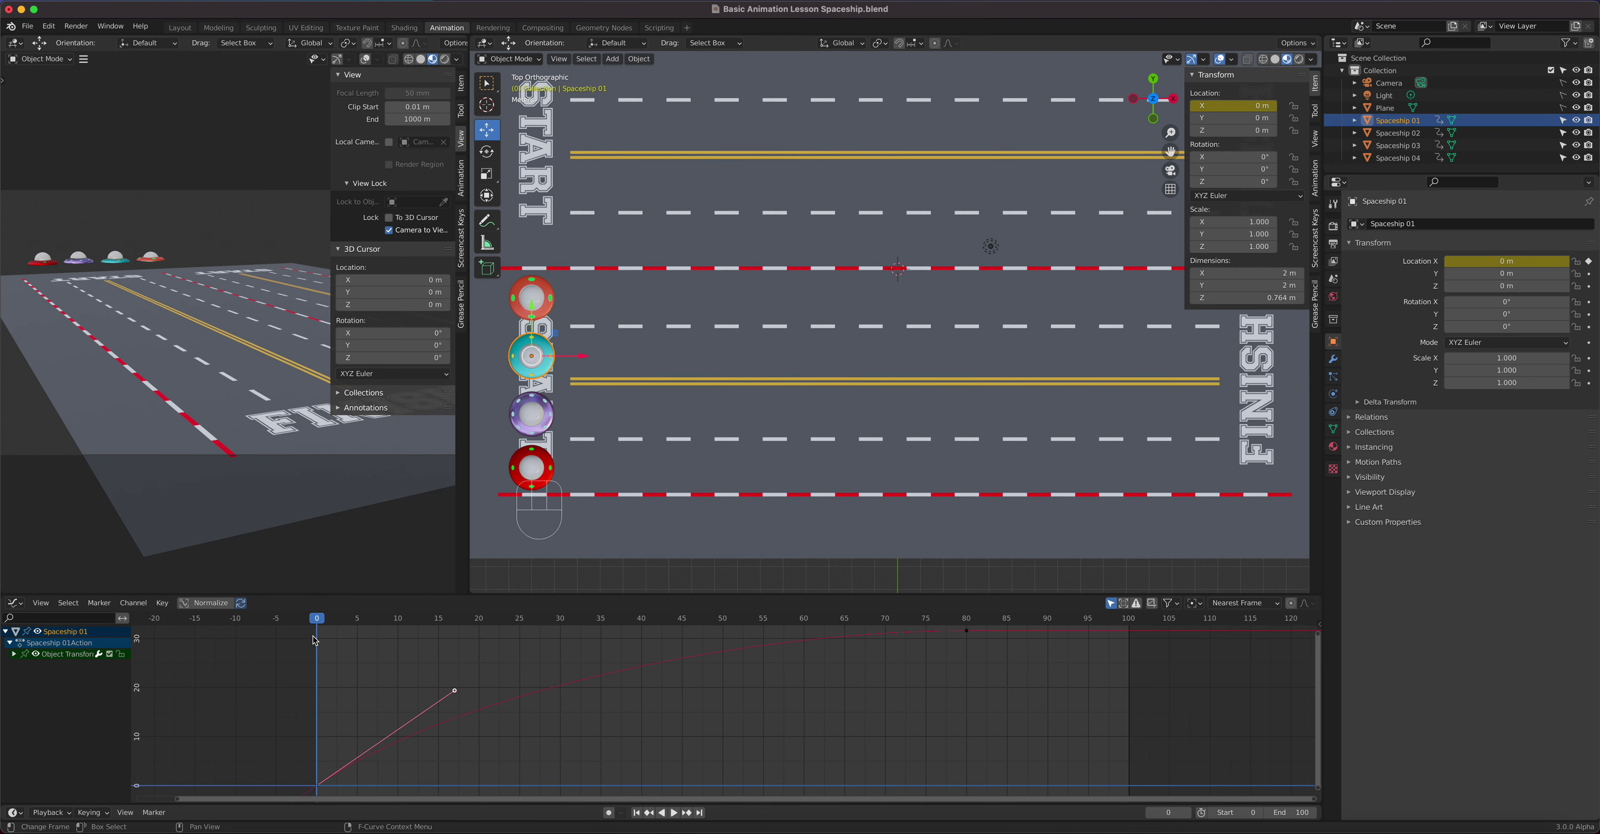
{"action": "key", "text": "space"}
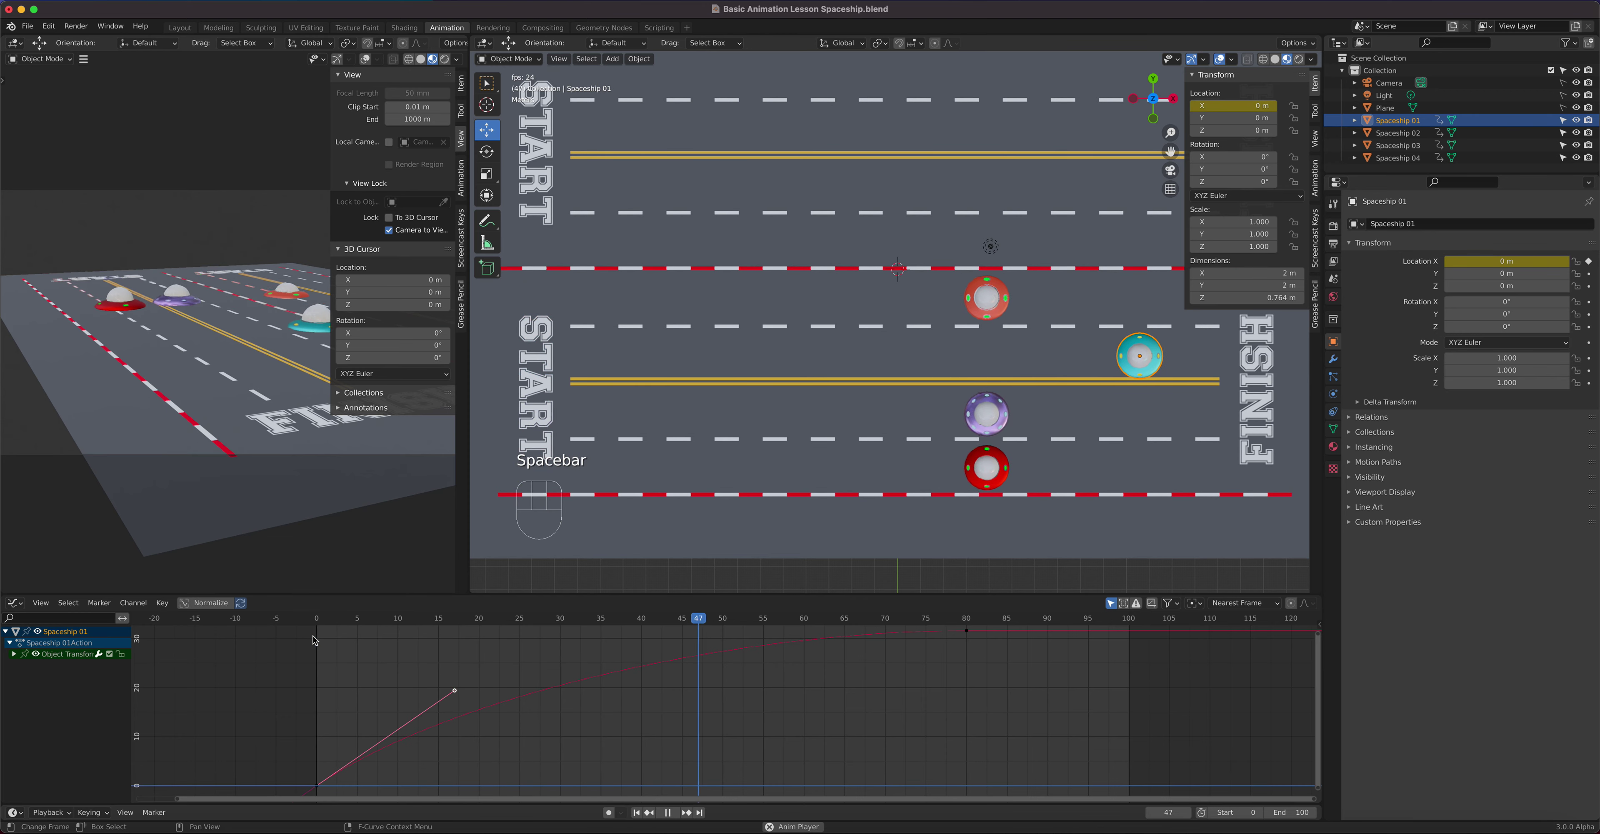
{"action": "key", "text": "space"}
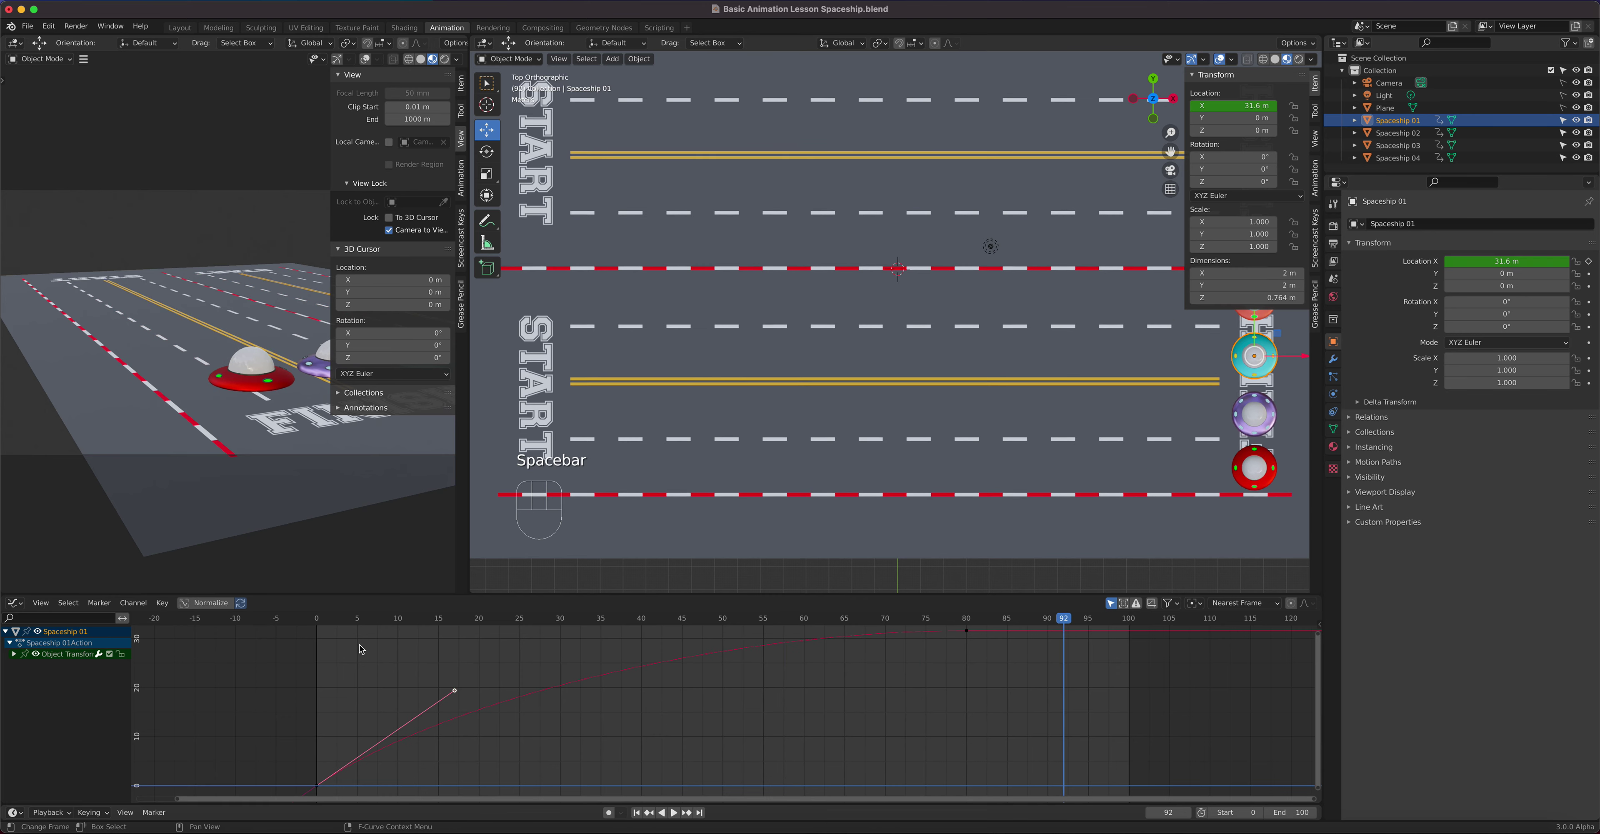
Go to frame 80, select Spaceship 01's end keyframe and pull its left handle down to about frame 59, value 4
{"action": "left_click_drag", "start_coordinate": [1063, 621], "coordinate": [970, 639]}
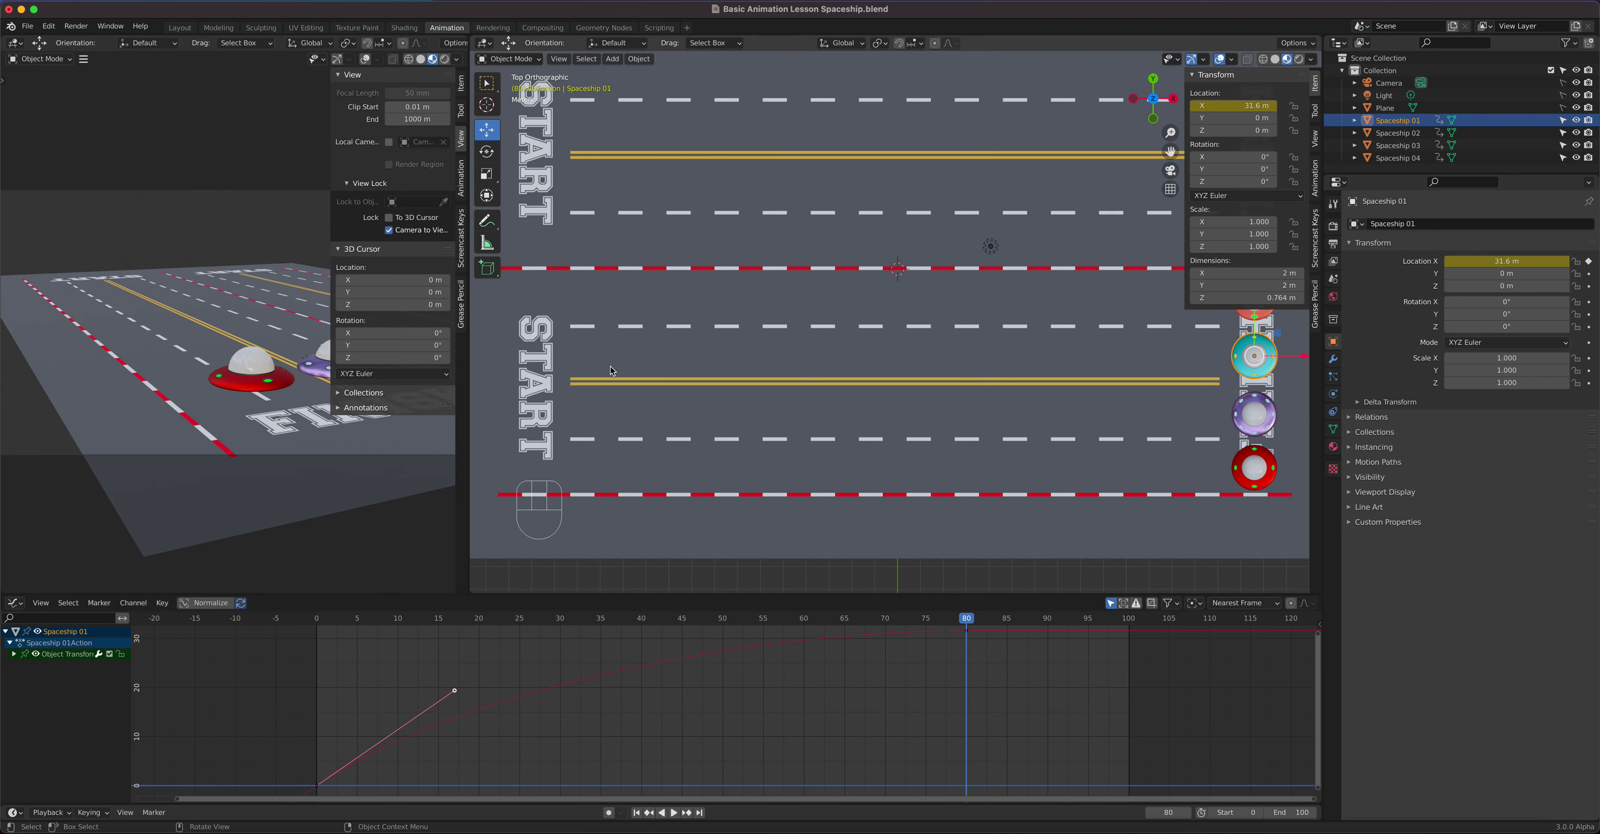
{"action": "left_click", "coordinate": [967, 631]}
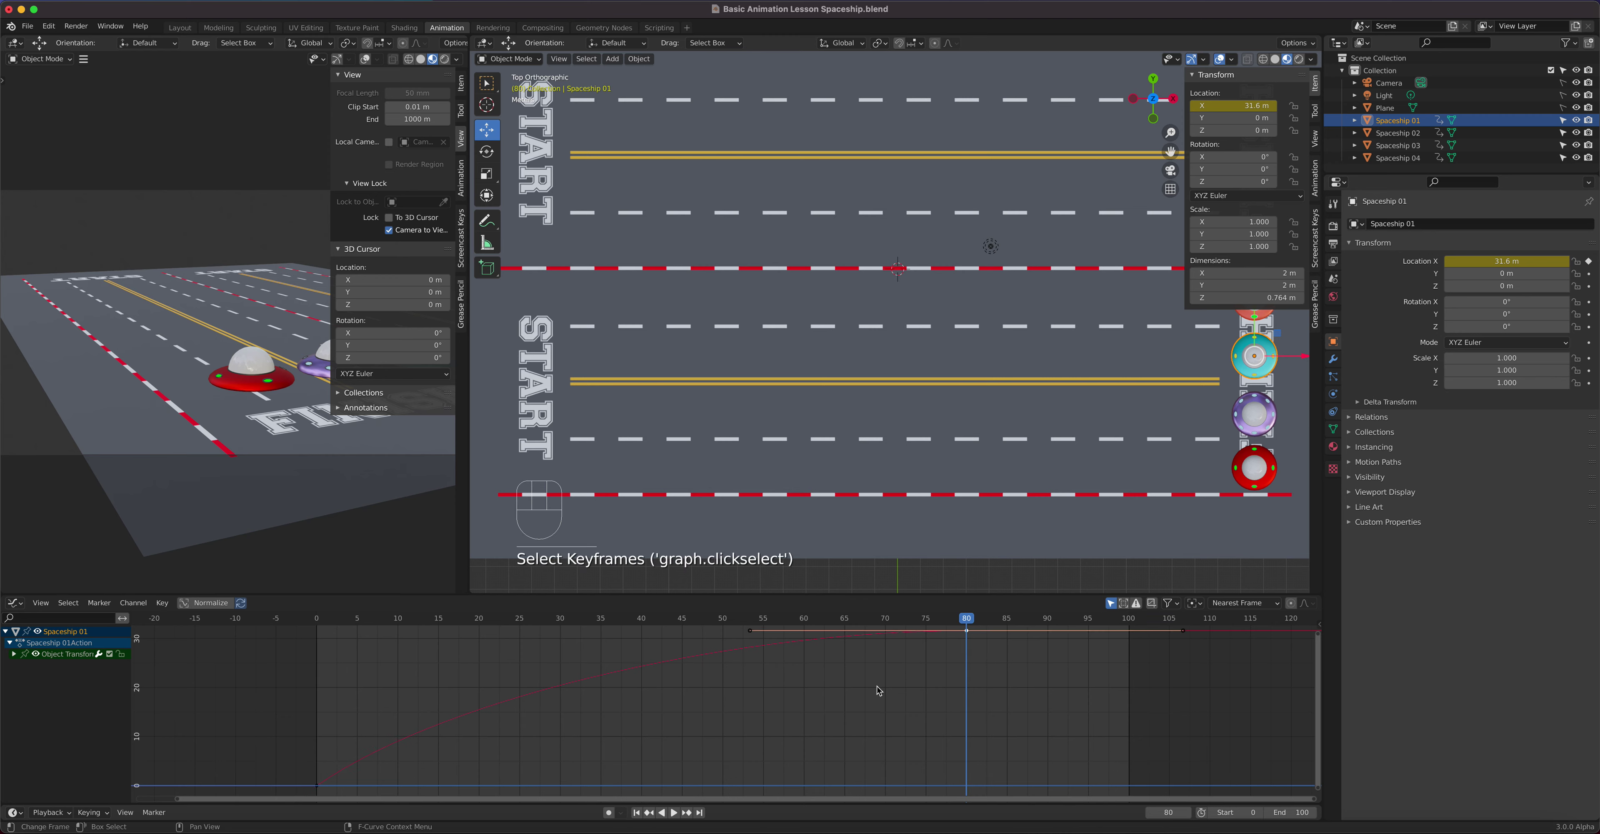
{"action": "left_click", "coordinate": [754, 638]}
{"action": "left_click", "coordinate": [750, 634]}
{"action": "left_click_drag", "start_coordinate": [751, 634], "coordinate": [793, 764]}
Scrub back to frame 51, try raising the left handle of Spaceship 01's end keyframe, and return to frame 80
{"action": "left_click_drag", "start_coordinate": [970, 622], "coordinate": [730, 665]}
{"action": "left_click", "coordinate": [793, 764]}
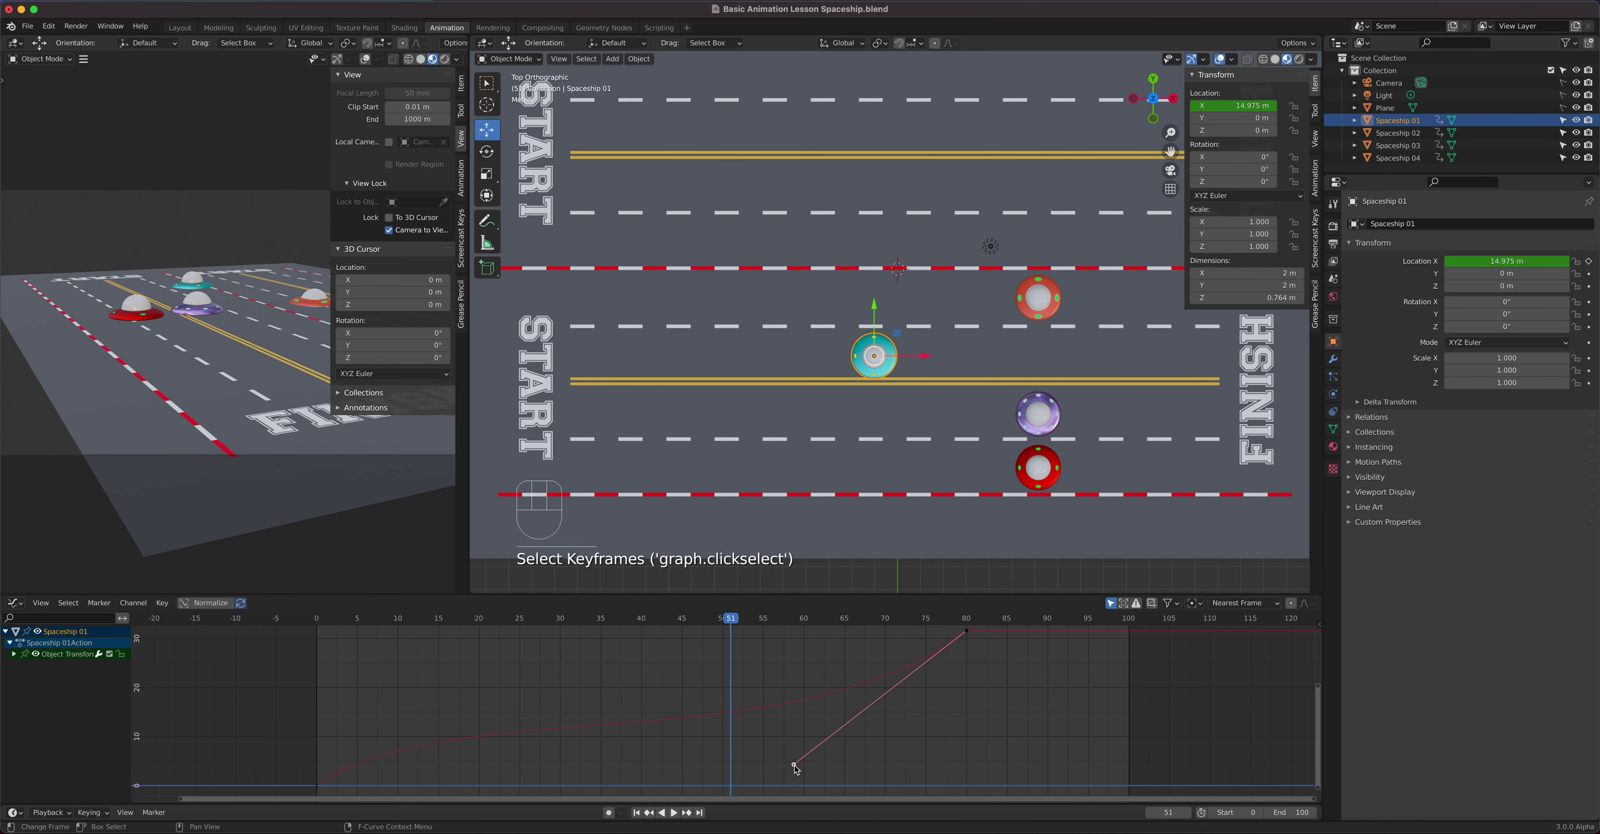
{"action": "key", "text": "g"}
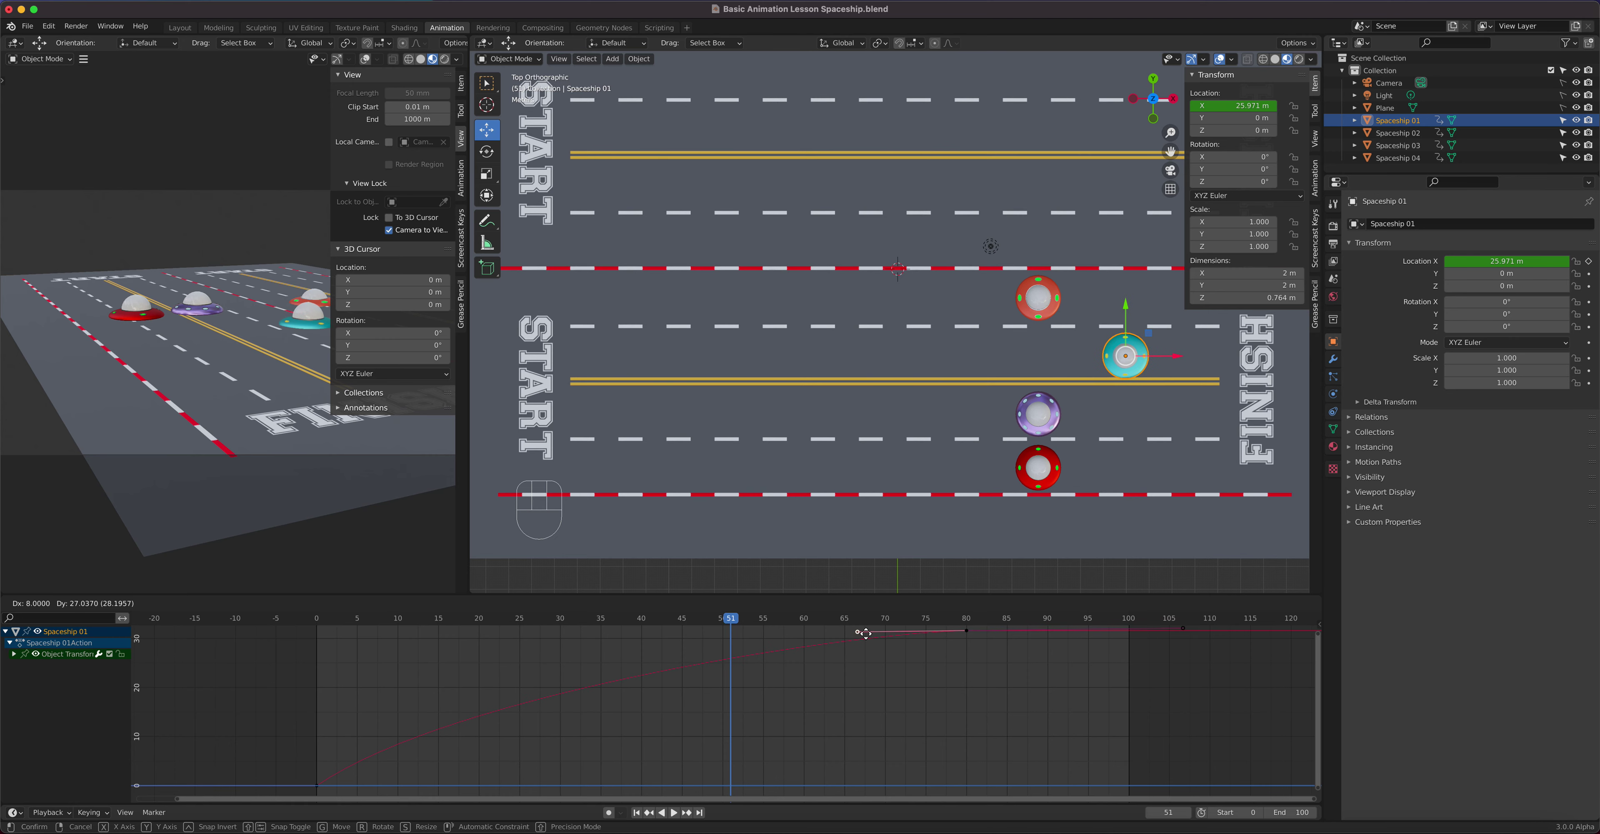
{"action": "key", "text": "Escape"}
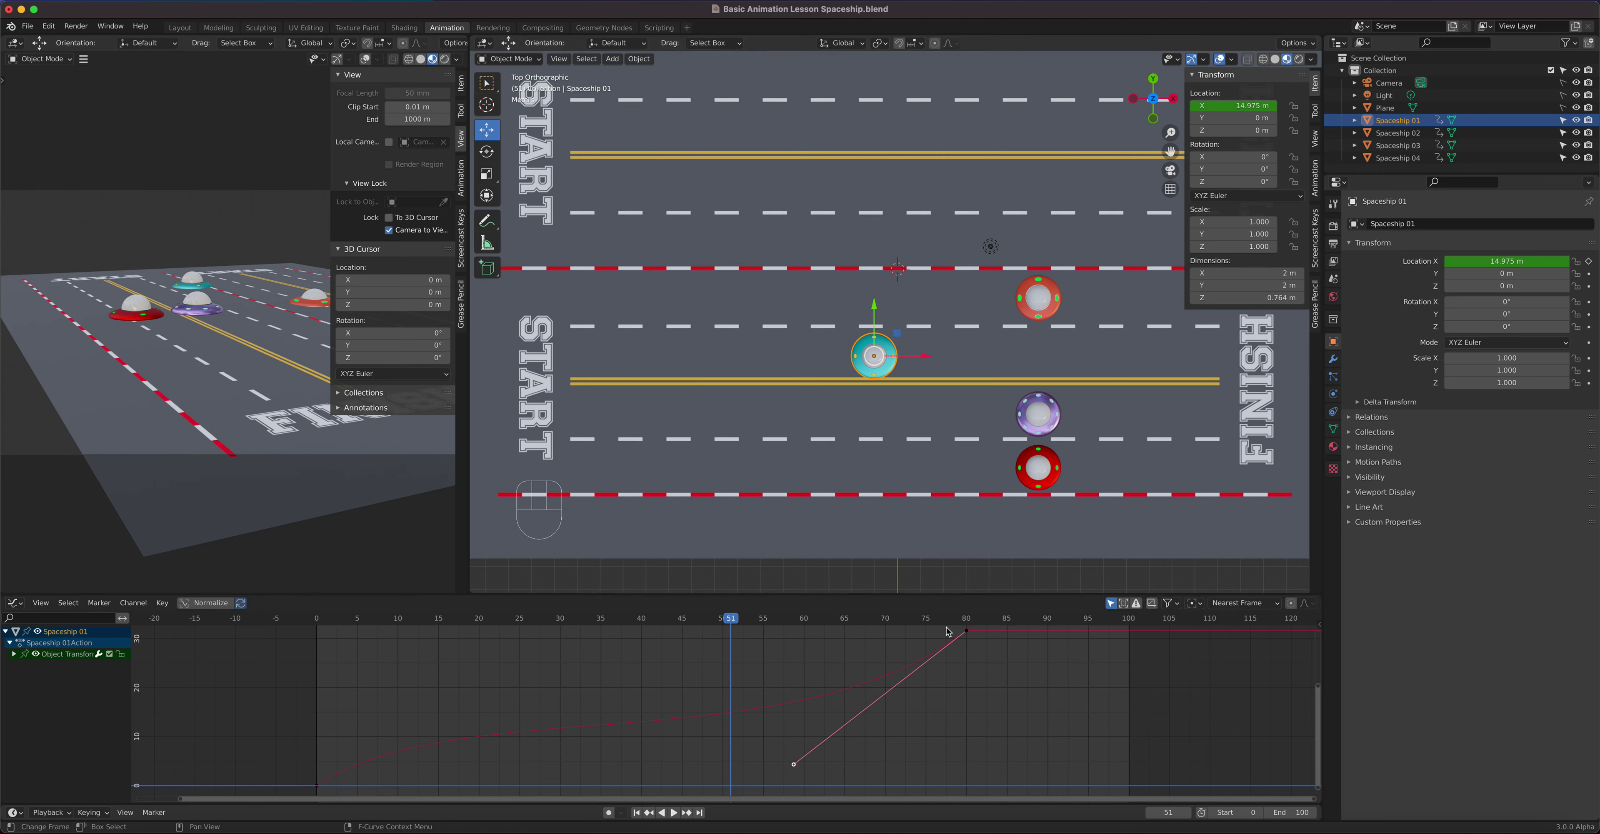
{"action": "key", "text": "g"}
{"action": "right_click", "coordinate": [828, 635]}
{"action": "left_click_drag", "start_coordinate": [960, 617], "coordinate": [965, 619]}
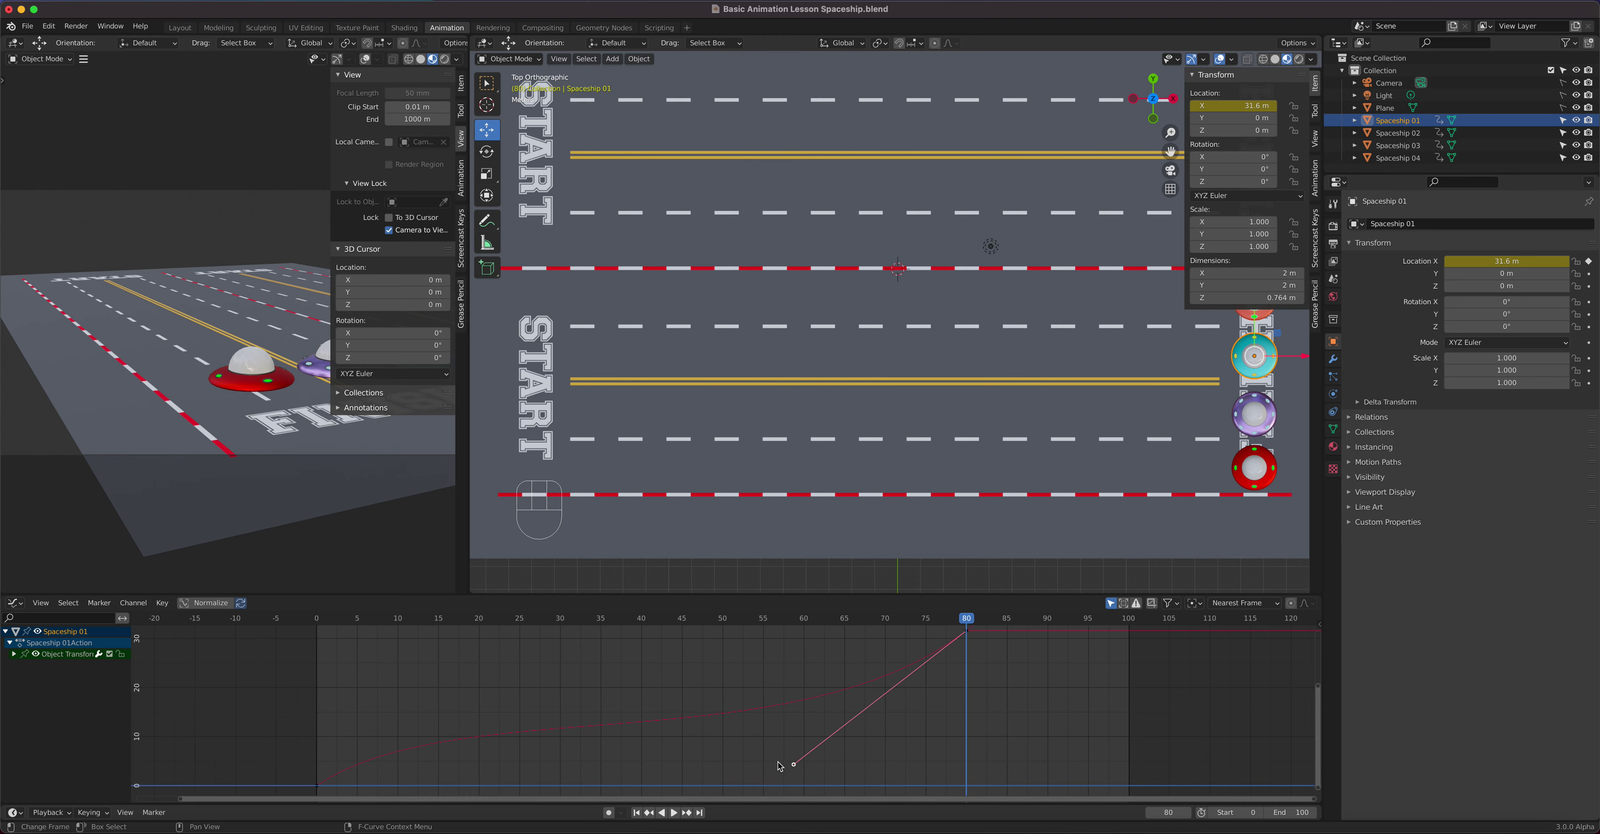
Try repositioning the left handle of Spaceship 01's frame 80 keyframe upward to change its approach to the finish
{"action": "left_click", "coordinate": [793, 764]}
{"action": "key", "text": "g"}
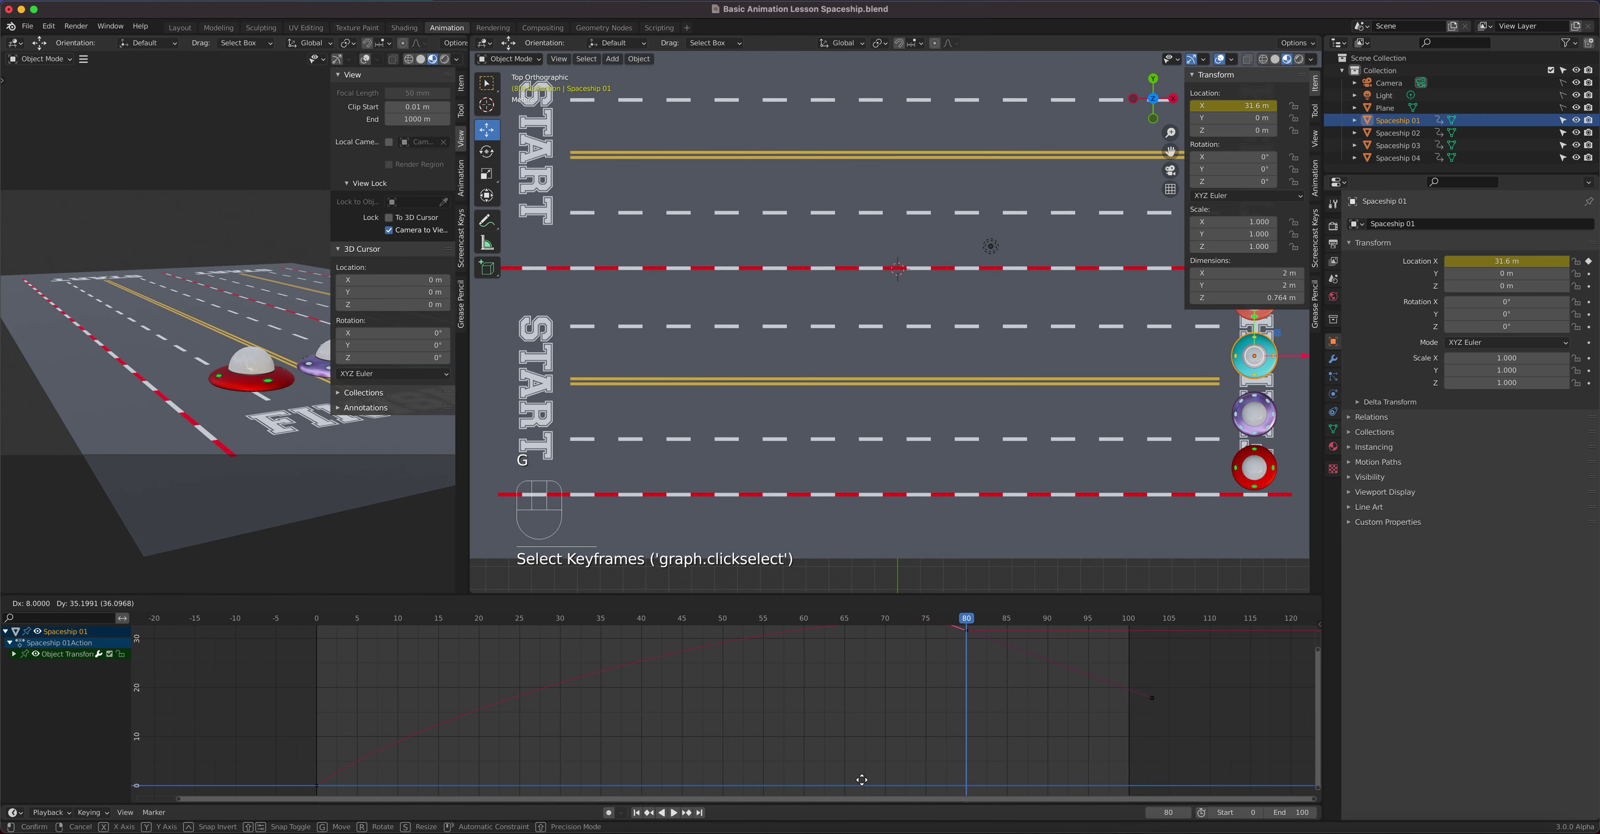
{"action": "left_click", "coordinate": [854, 785]}
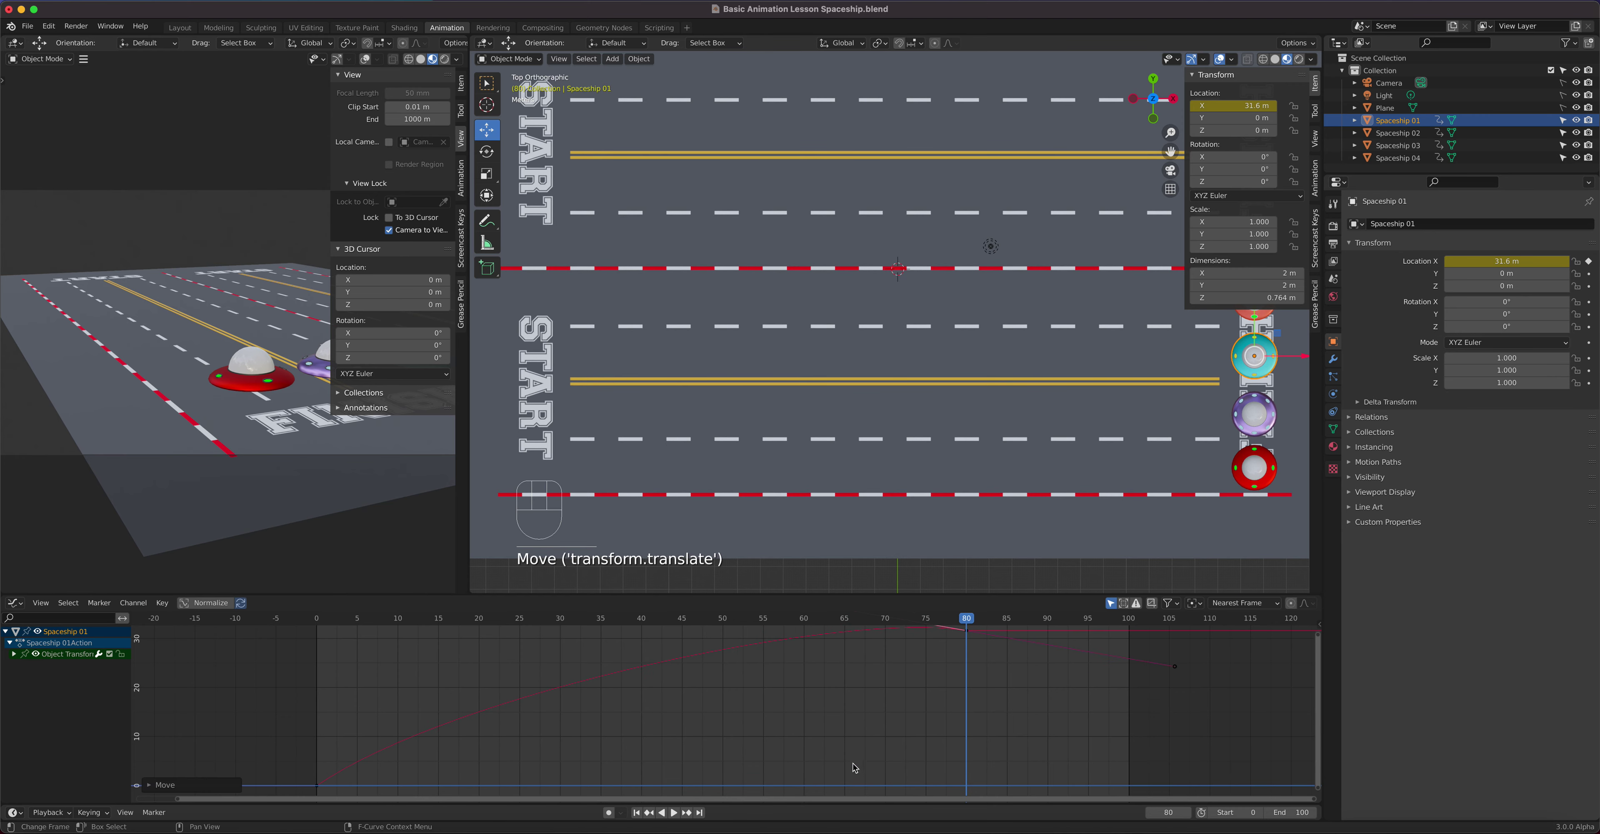
{"action": "key", "text": "g"}
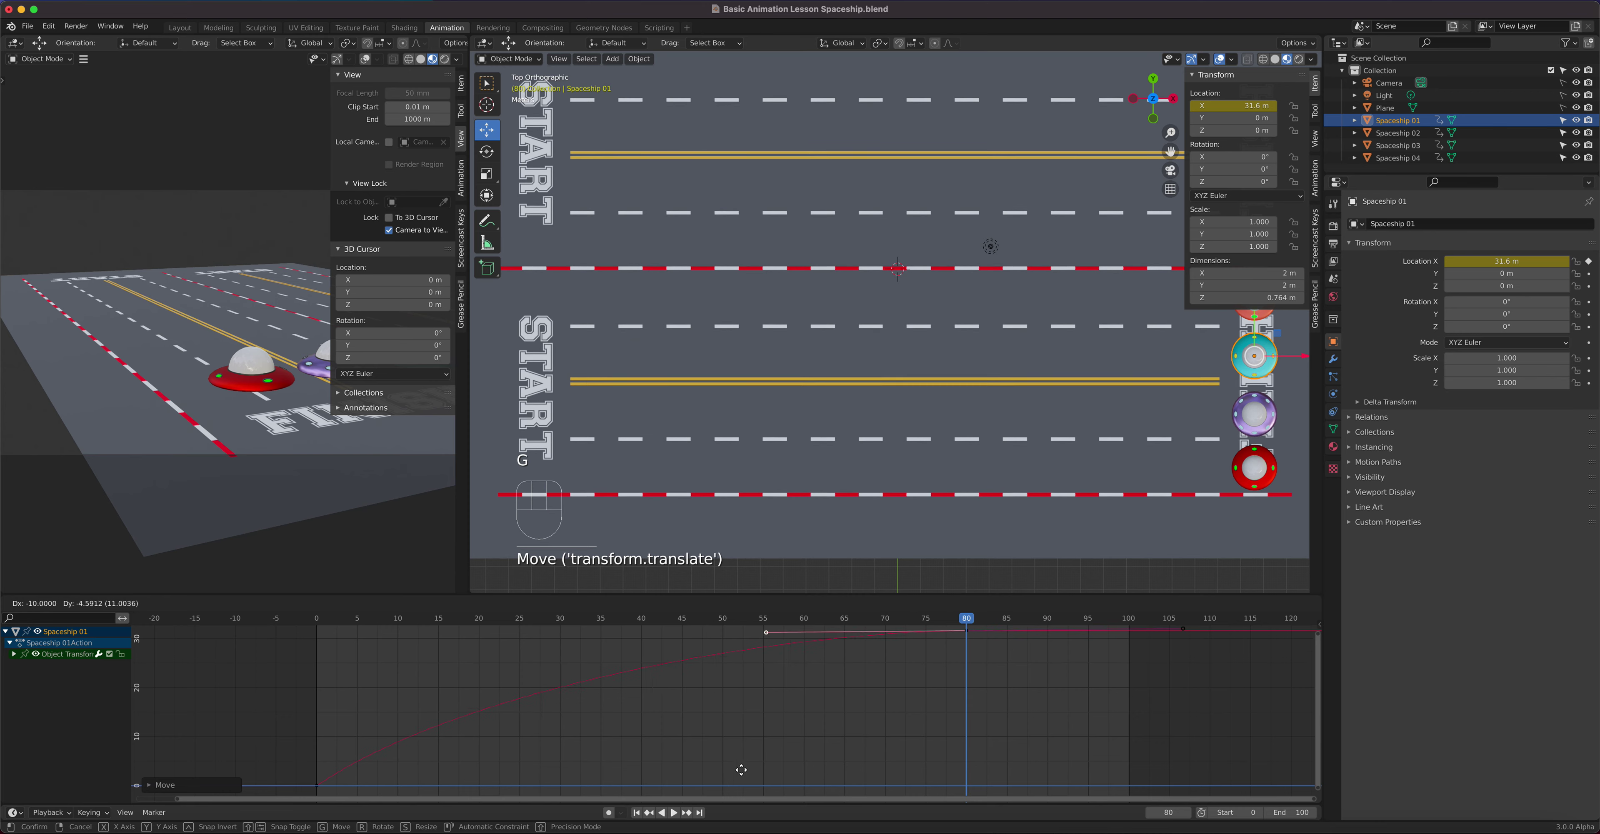
{"action": "left_click", "coordinate": [836, 684]}
Undo the changes to the end keyframe's left handle on Spaceship 01's curve
{"action": "key", "text": "super"}
{"action": "key", "text": "super+z"}
{"action": "key", "text": "super+z"}
{"action": "key", "text": "super+z"}
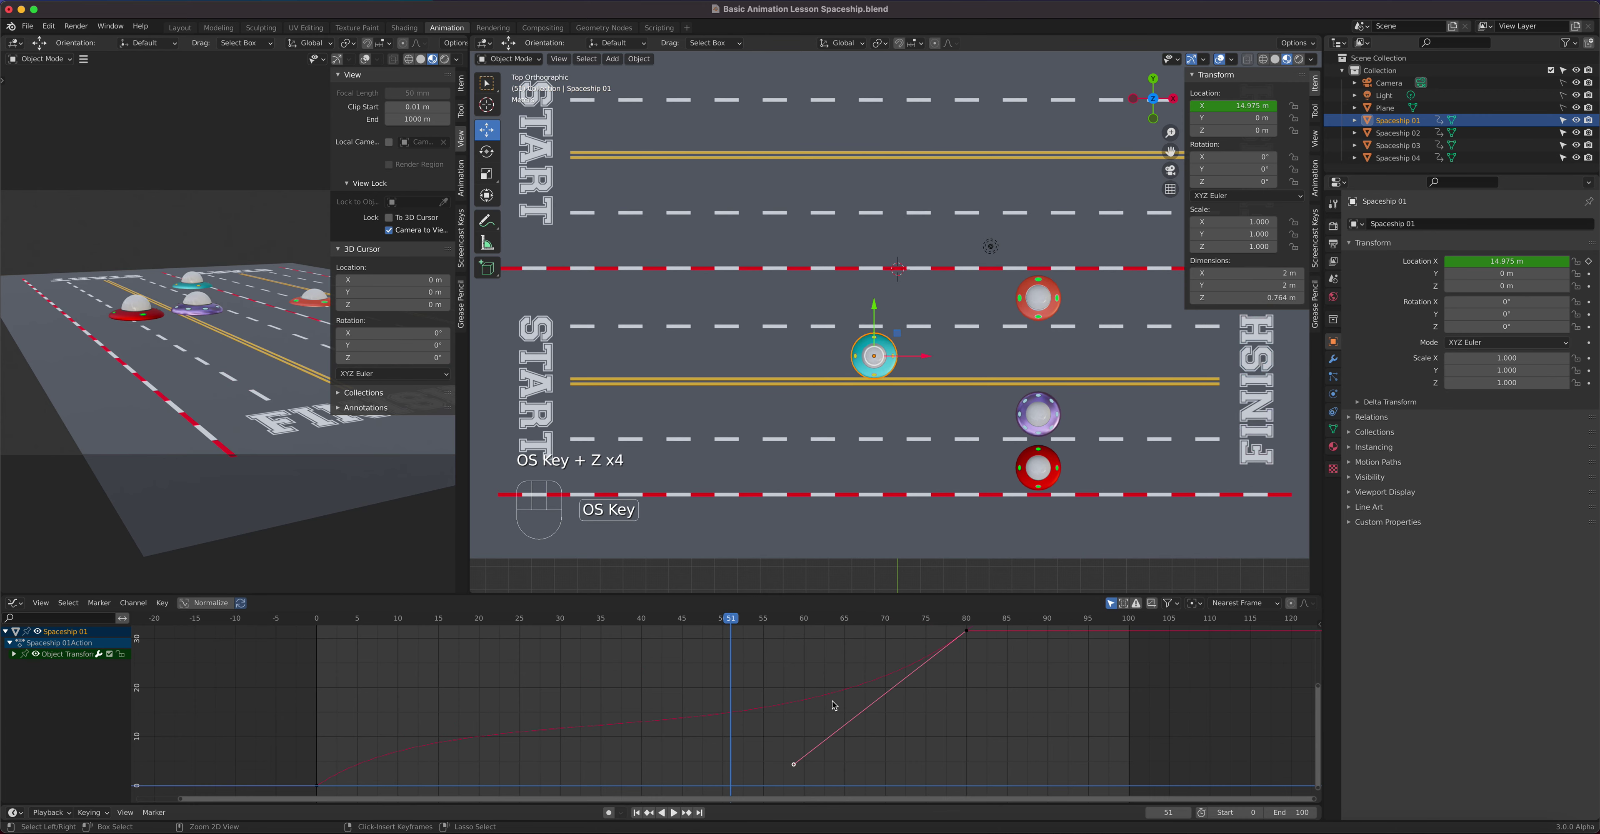
{"action": "key", "text": "super+z"}
{"action": "key", "text": "super+z"}
Play the race from frame 0 to check Spaceship 01's fast start and gradual slowdown, and stop it at frame 46
{"action": "left_click_drag", "start_coordinate": [973, 614], "coordinate": [341, 689]}
{"action": "key", "text": "space"}
{"action": "left_click_drag", "start_coordinate": [426, 714], "coordinate": [469, 743]}
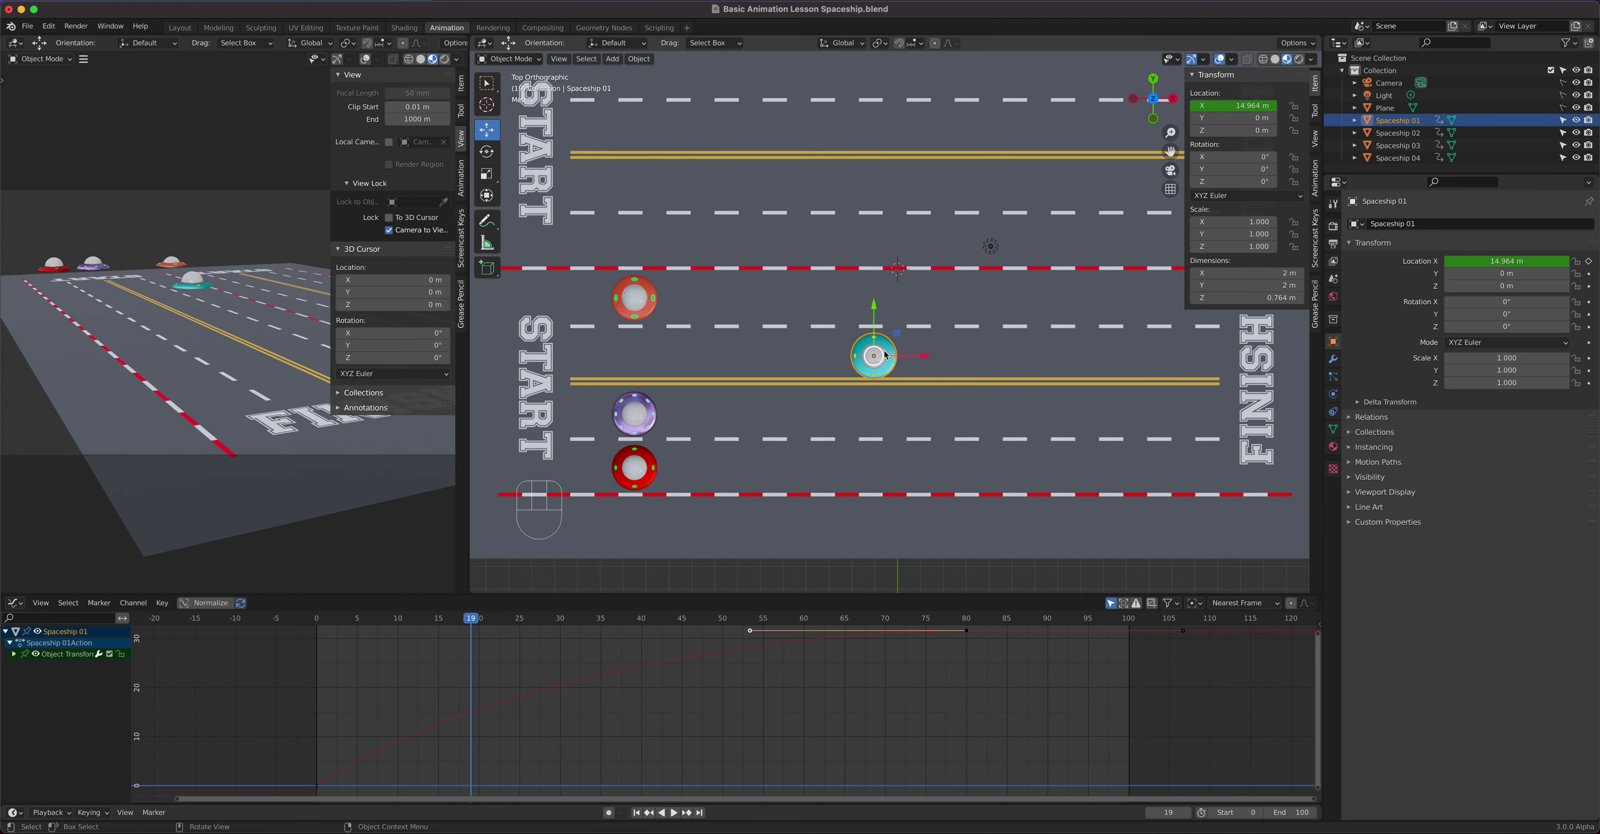
{"action": "left_click_drag", "start_coordinate": [478, 627], "coordinate": [317, 683]}
{"action": "key", "text": "space"}
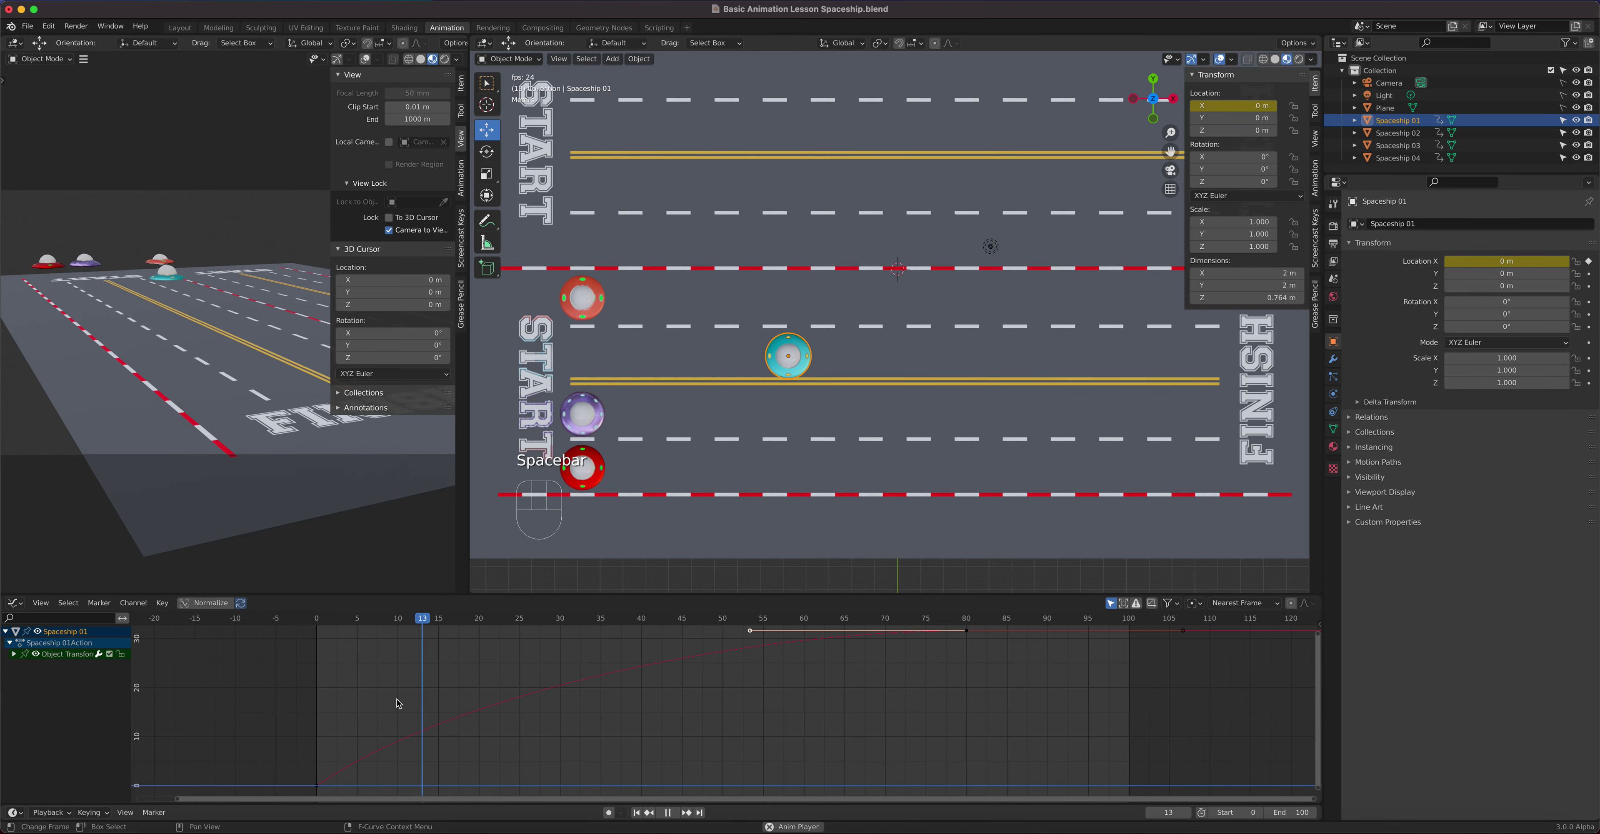
{"action": "key", "text": "space"}
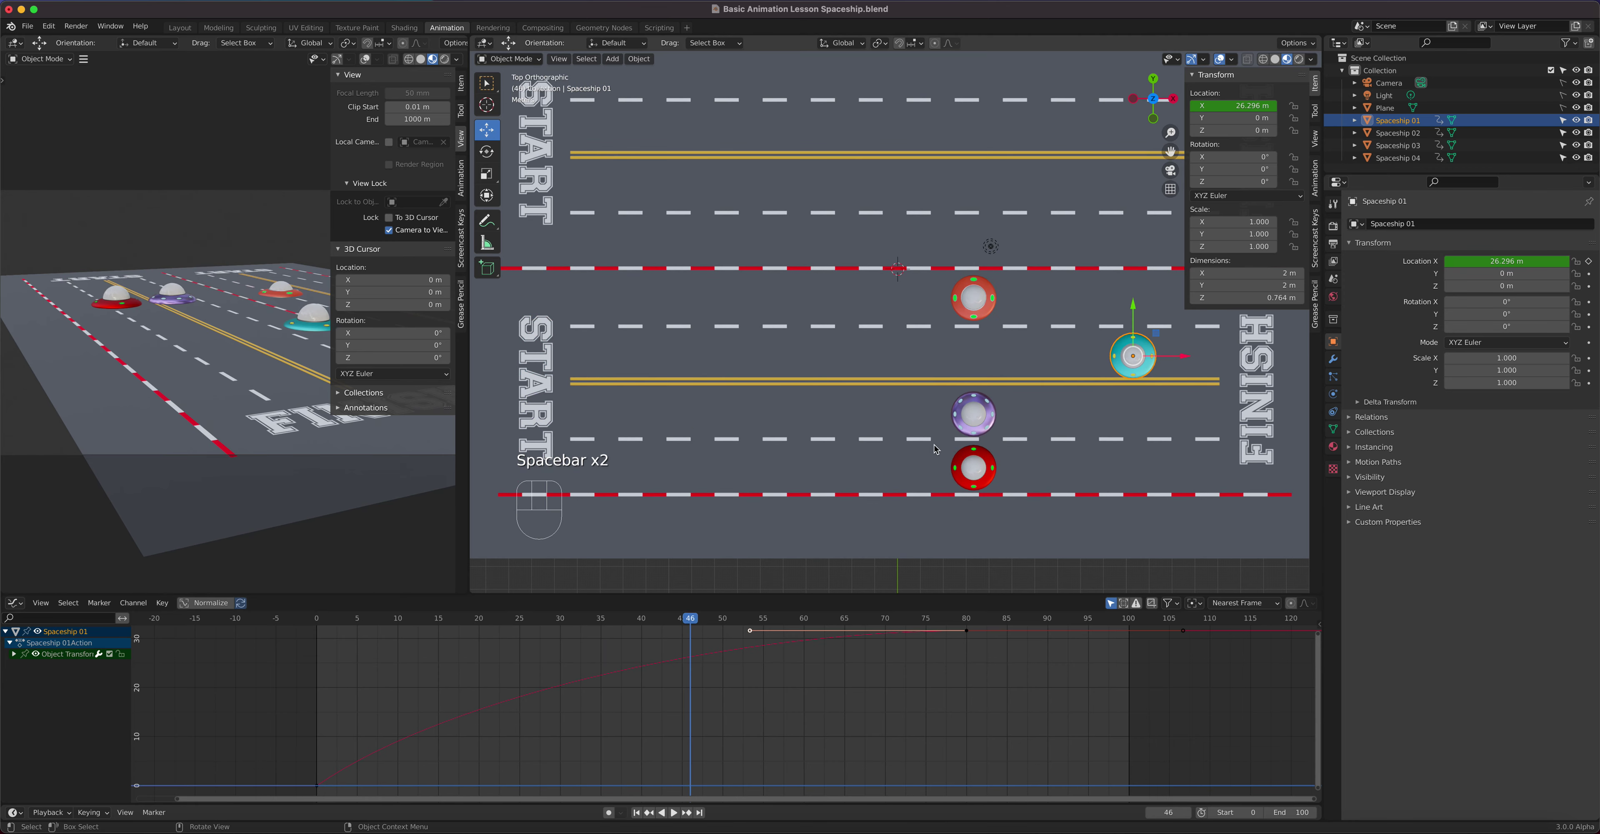
Select Spaceship 03 and raise the right handle of its frame 0 keyframe to about frame 25, value 10
{"action": "left_click", "coordinate": [972, 416]}
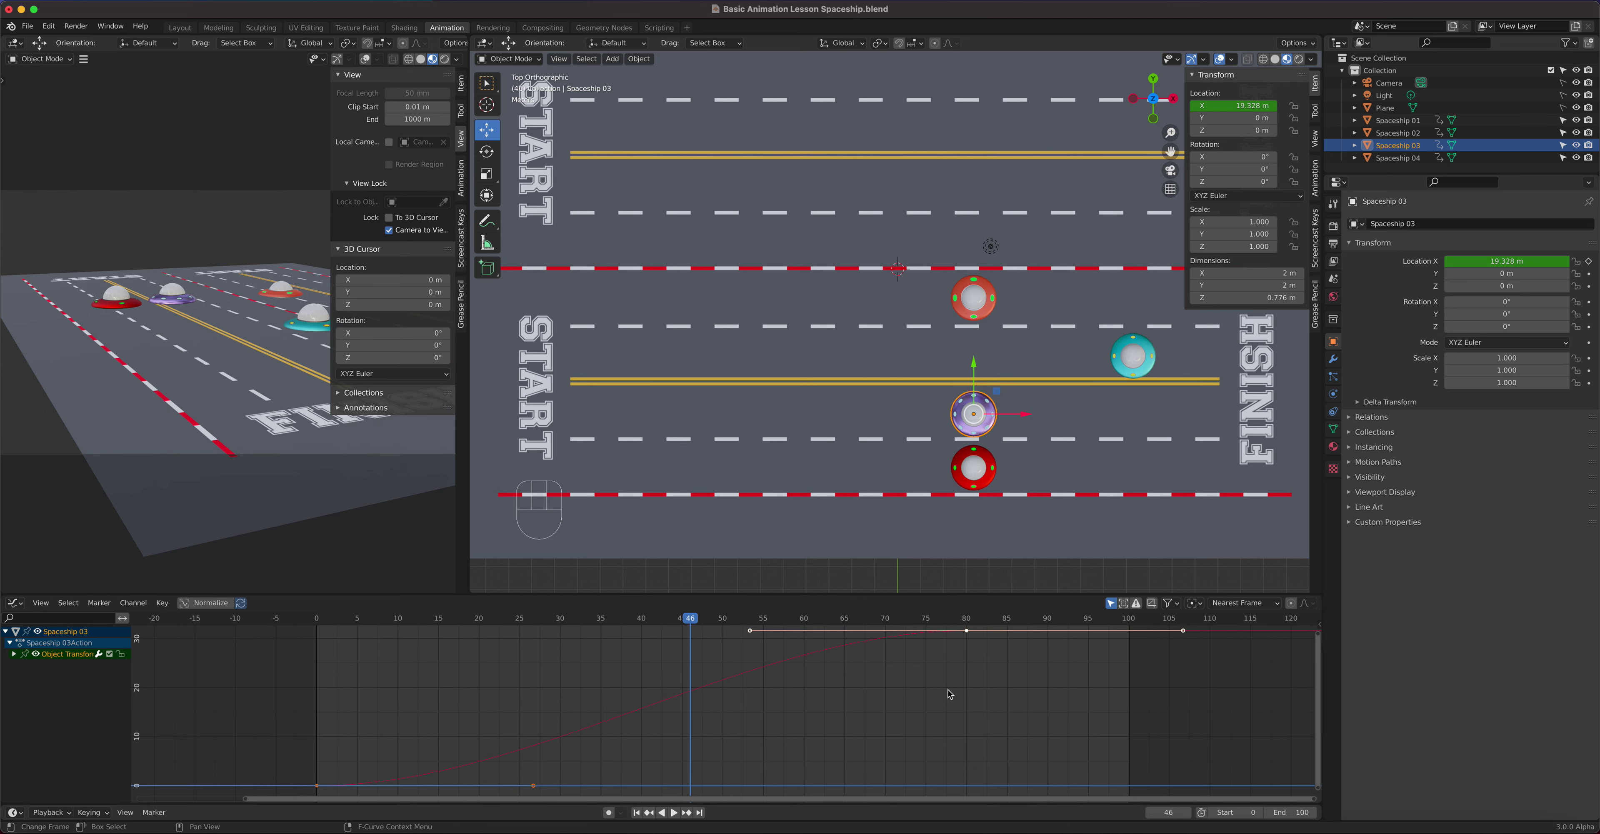
{"action": "left_click", "coordinate": [319, 786]}
{"action": "left_click", "coordinate": [534, 788]}
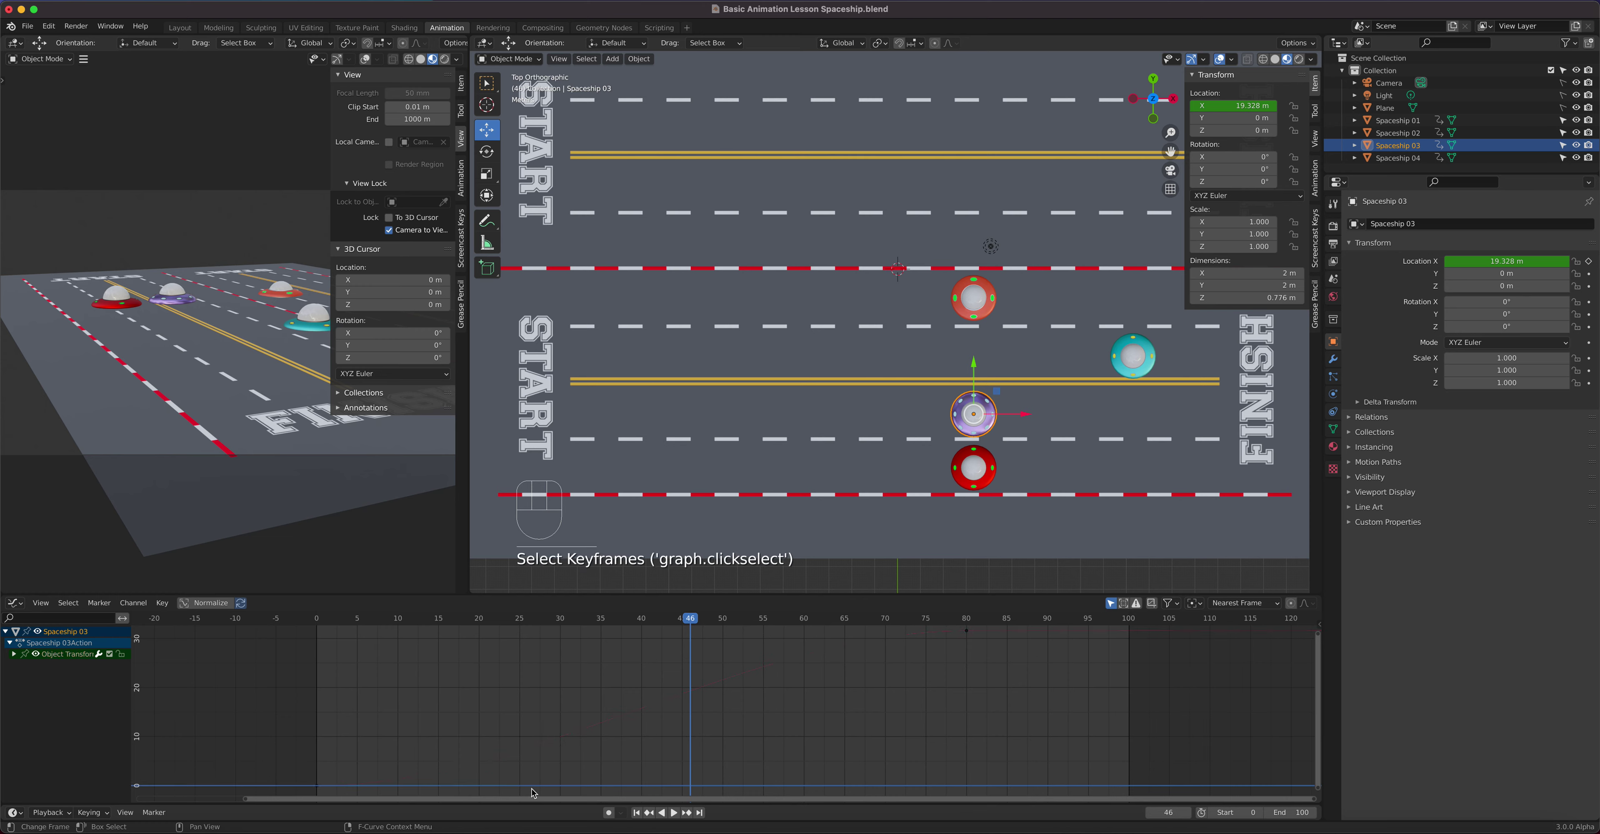
{"action": "left_click", "coordinate": [318, 786]}
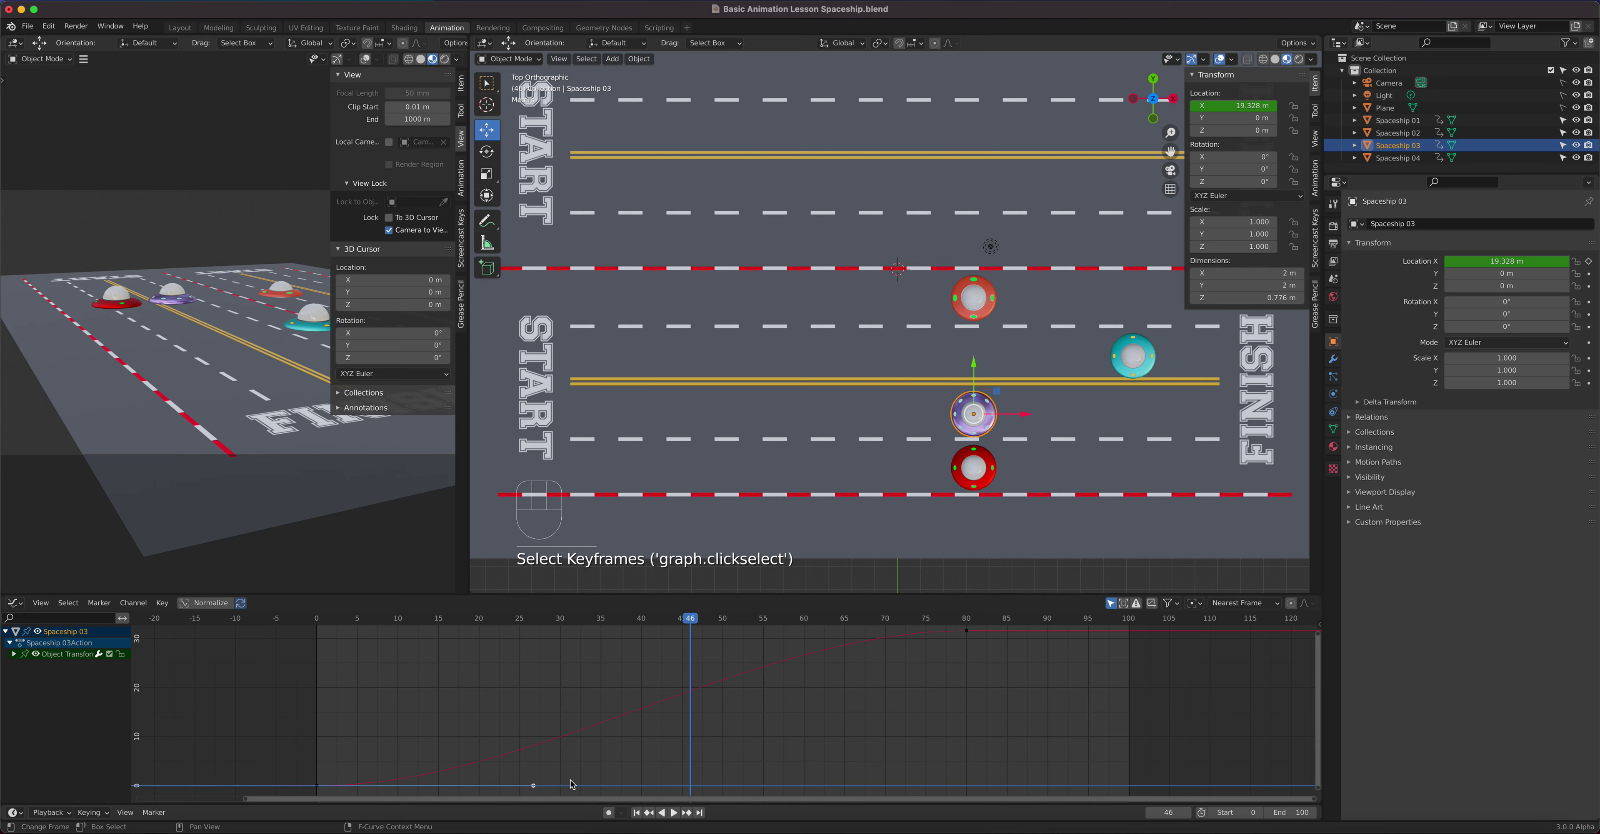
{"action": "key", "text": "g"}
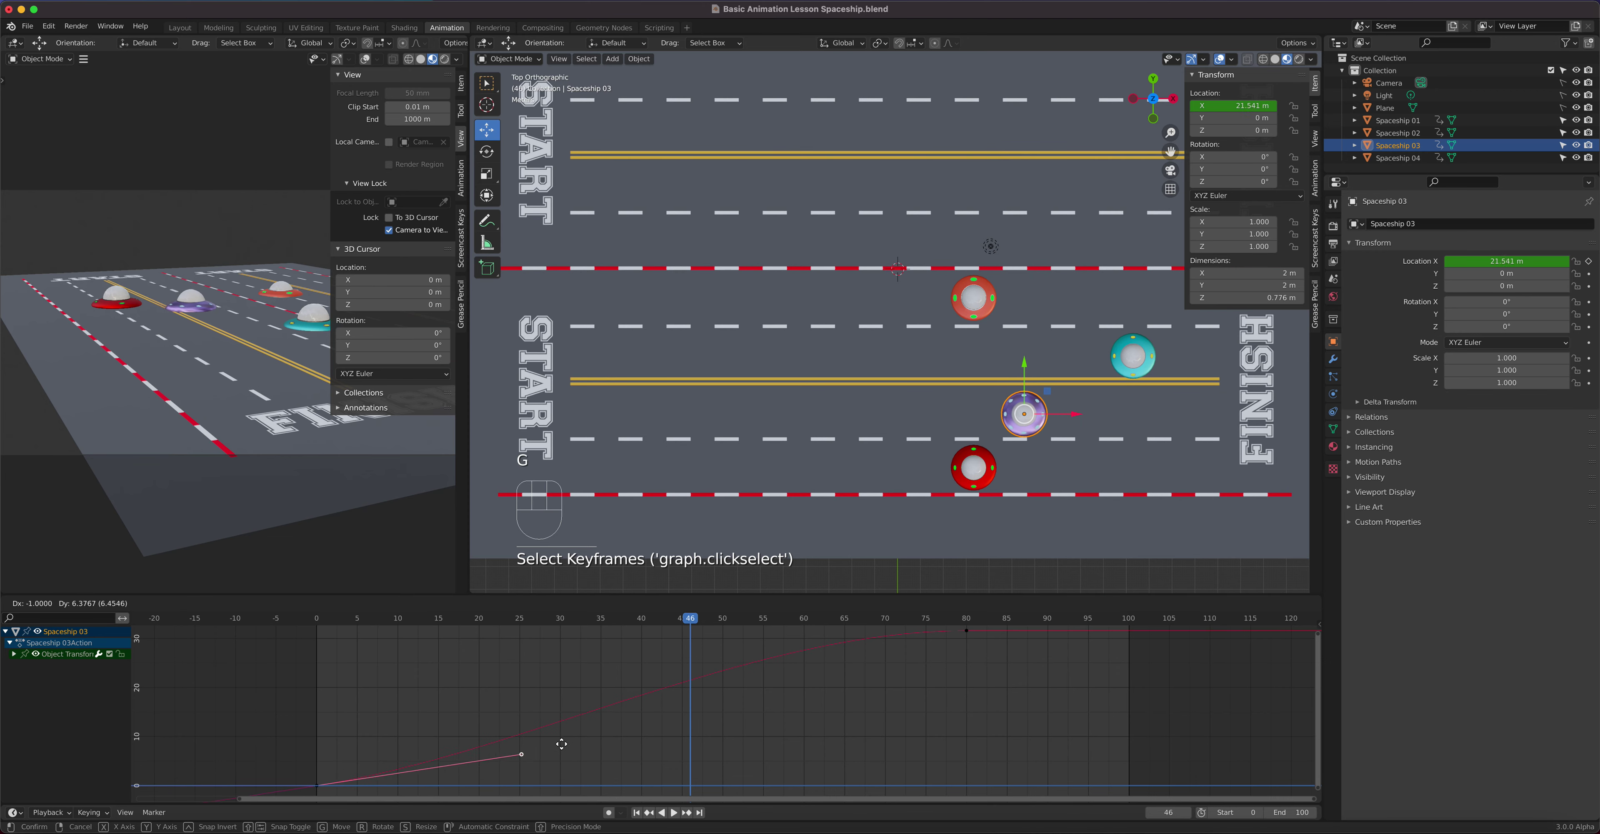
{"action": "left_click", "coordinate": [562, 732]}
Lower the left handle of Spaceship 03's end keyframe to about frame 53, value 21, and reselect the start keyframe's right handle
{"action": "left_click", "coordinate": [751, 638]}
{"action": "left_click_drag", "start_coordinate": [752, 638], "coordinate": [751, 685]}
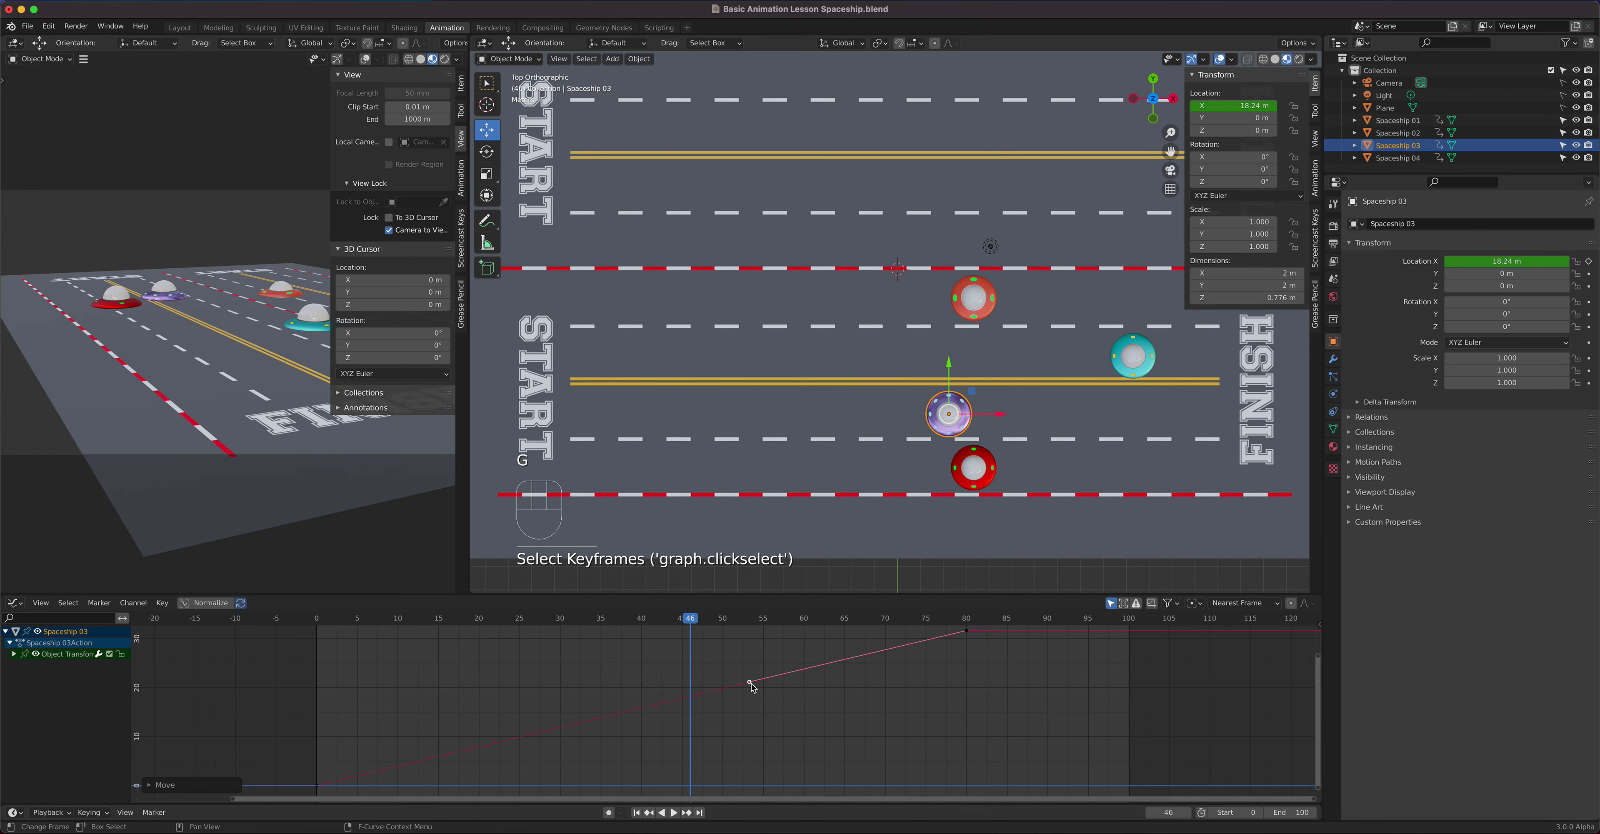
{"action": "left_click", "coordinate": [319, 785]}
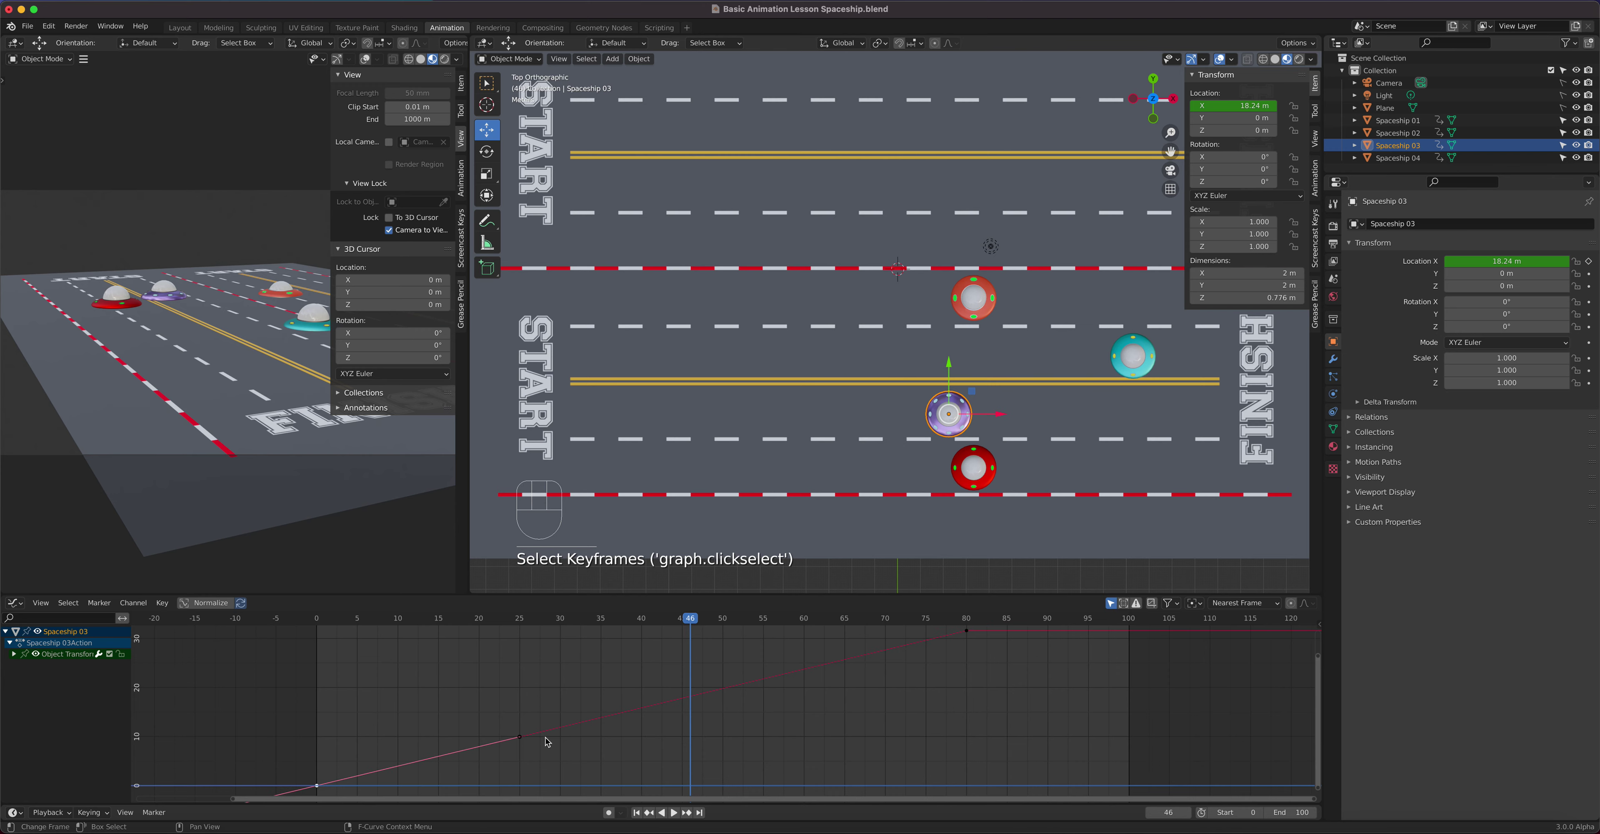
{"action": "left_click", "coordinate": [518, 738]}
{"action": "key", "text": "g"}
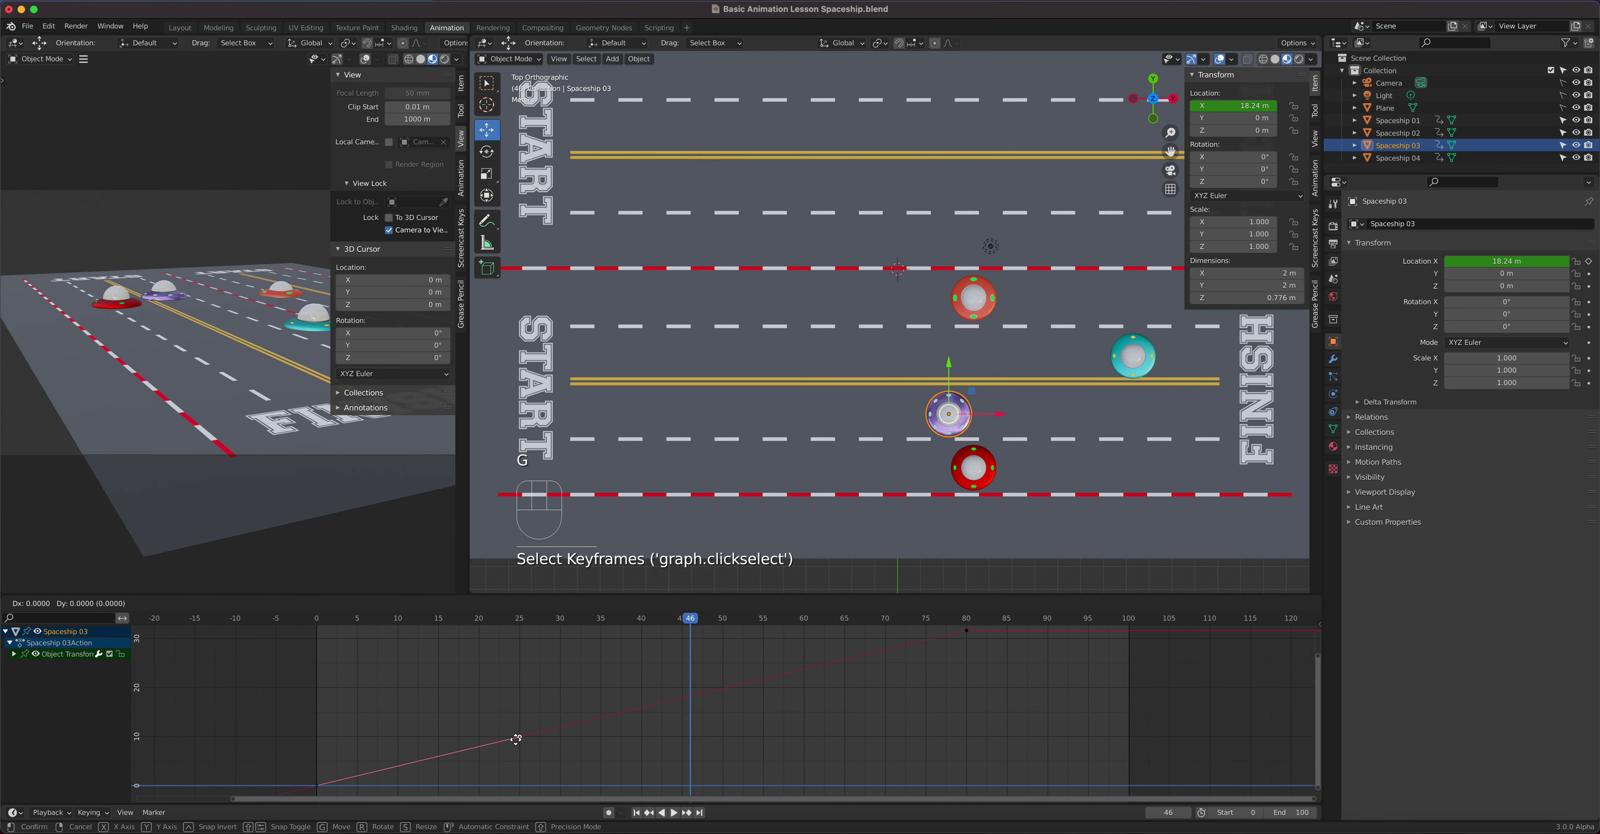
{"action": "left_click", "coordinate": [518, 741]}
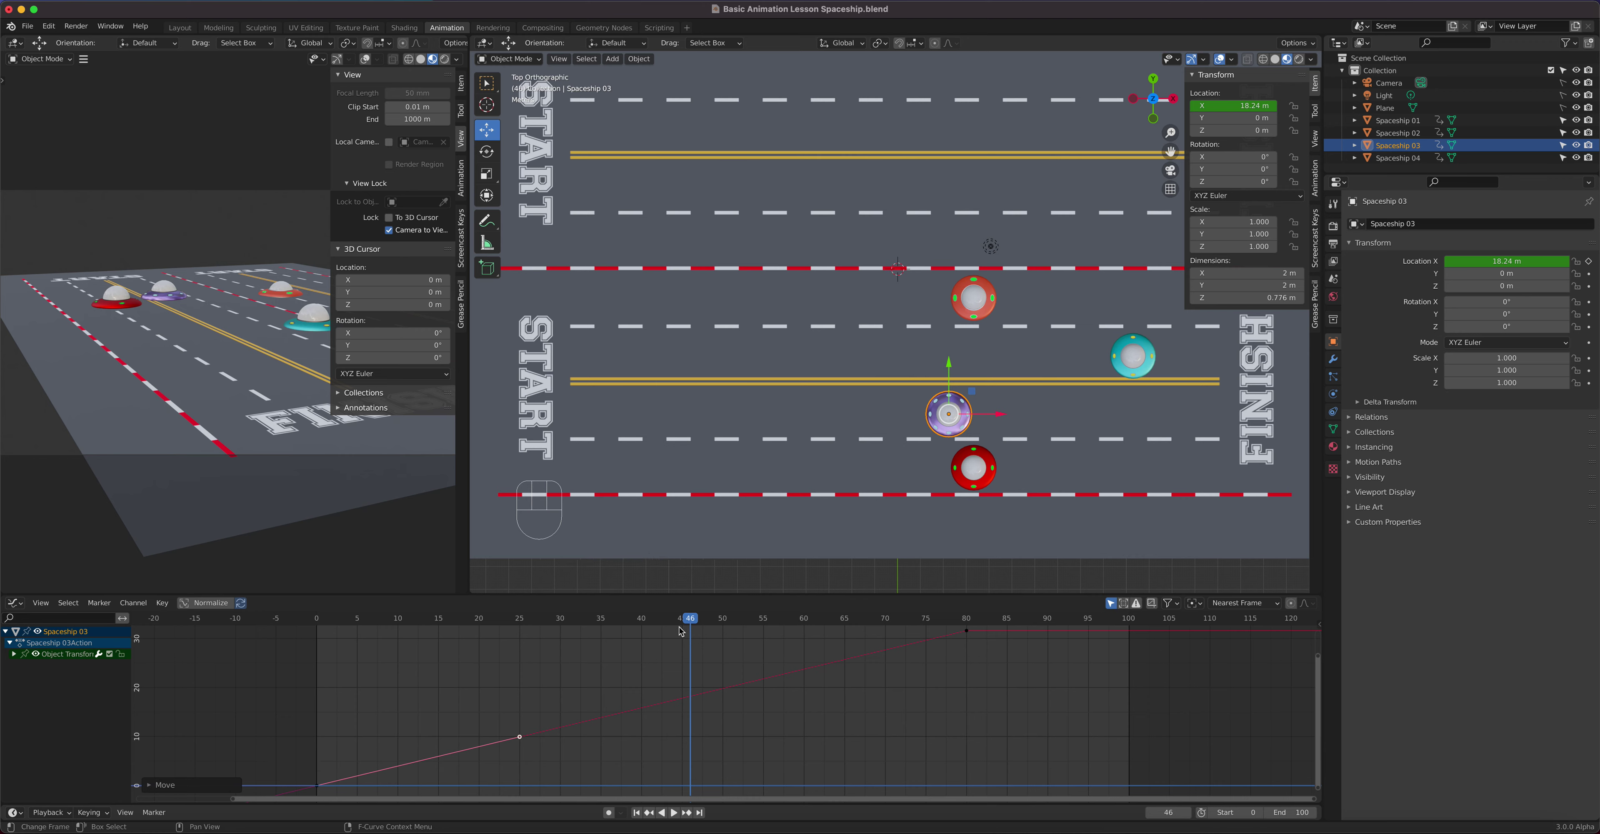
Play the animation from frame 0 to compare Spaceship 03's pace with the others, and stop it at frame 92
{"action": "left_click_drag", "start_coordinate": [683, 620], "coordinate": [316, 683]}
{"action": "key", "text": "space"}
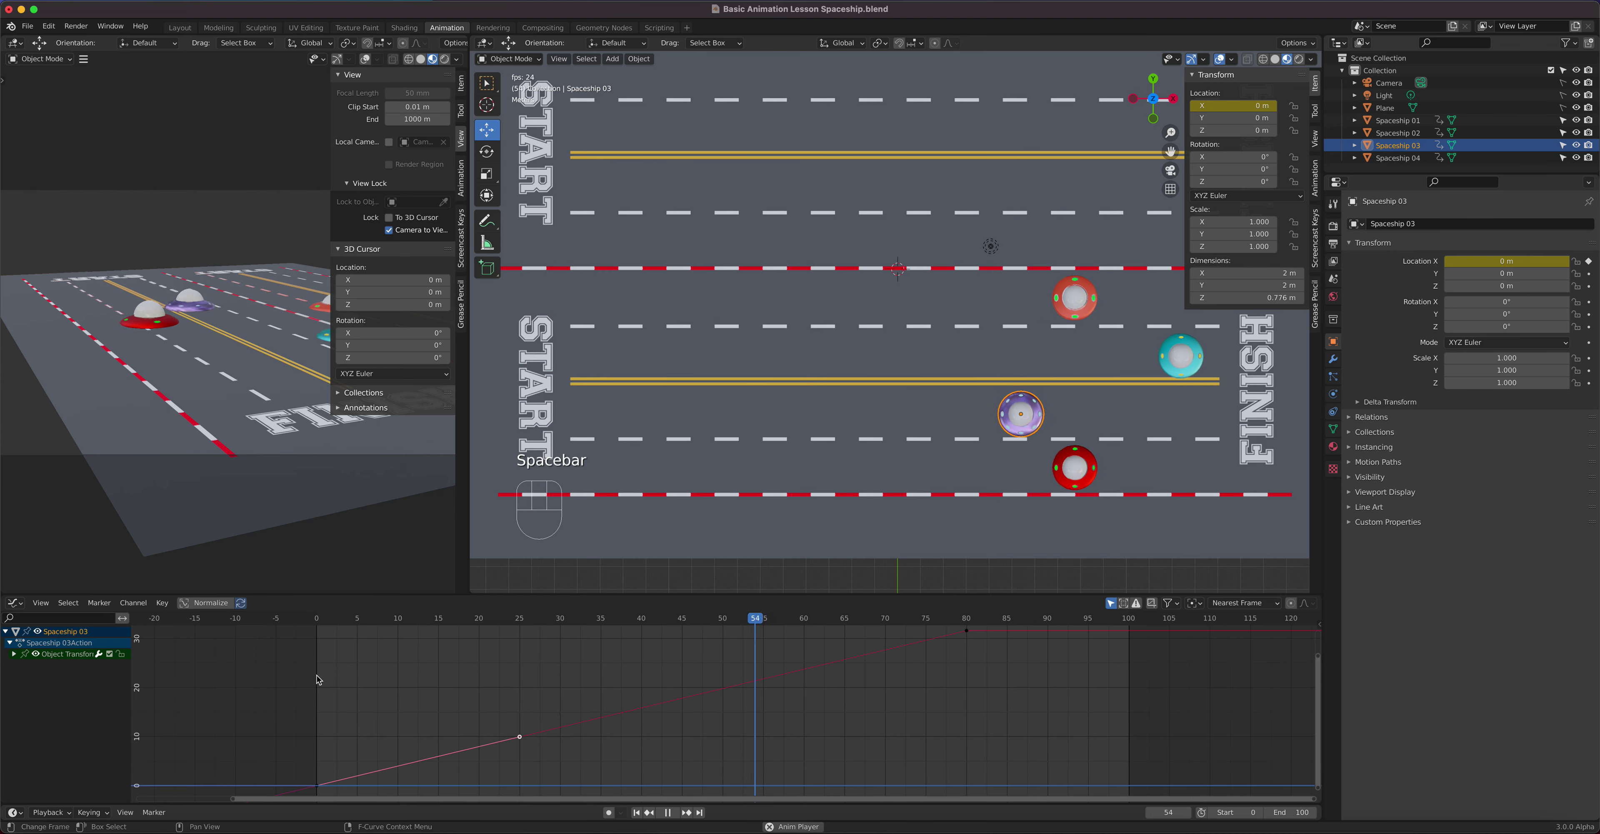
{"action": "key", "text": "space"}
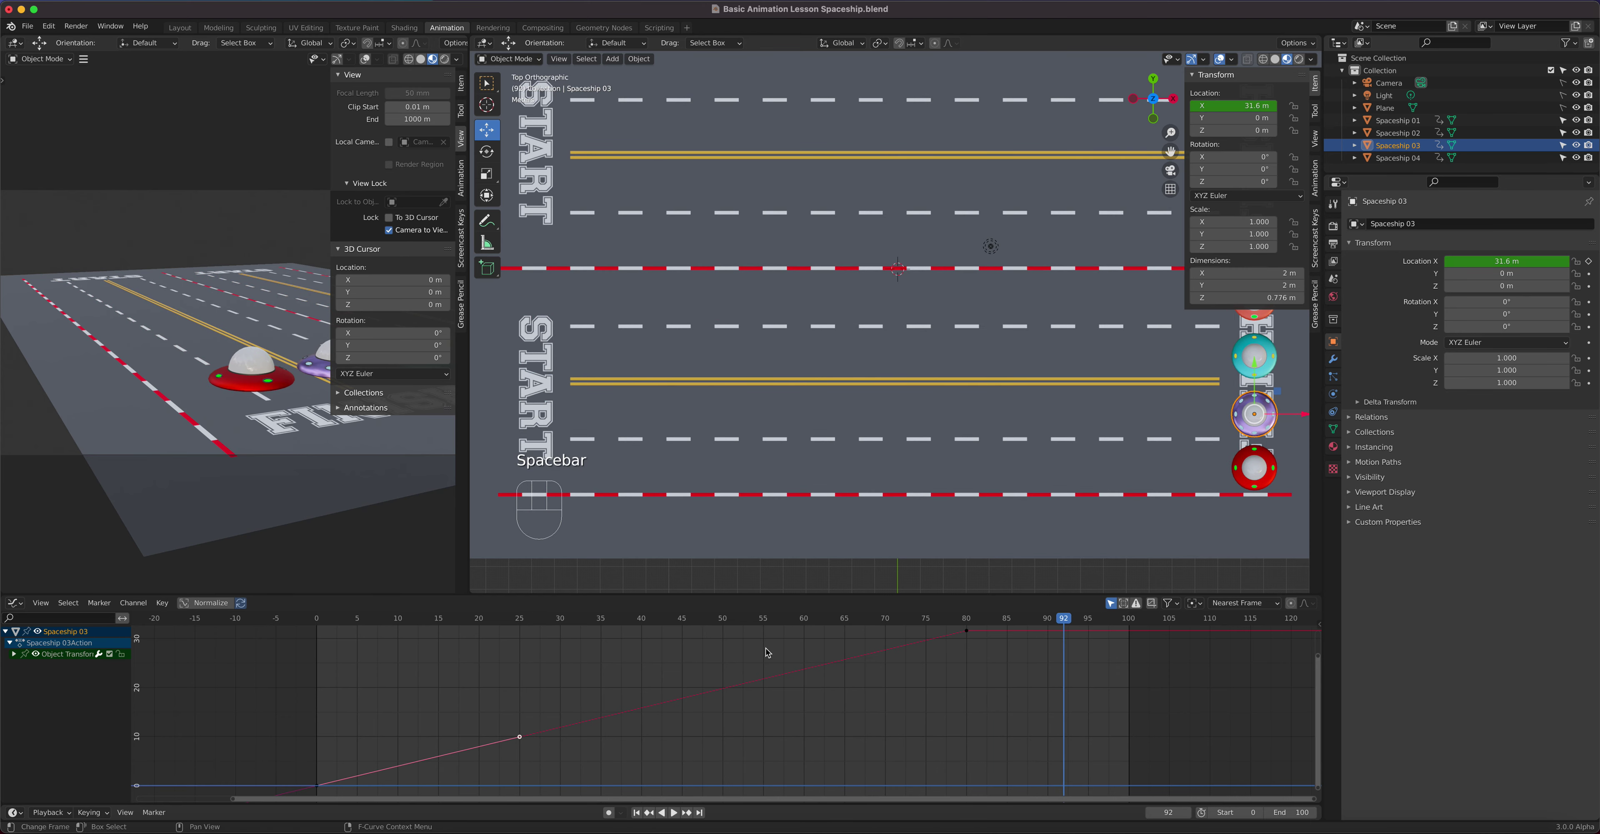
Go to frame 5 and set the handle type of Spaceship 03's frame 0 keyframe to Vector
{"action": "left_click_drag", "start_coordinate": [954, 620], "coordinate": [359, 645]}
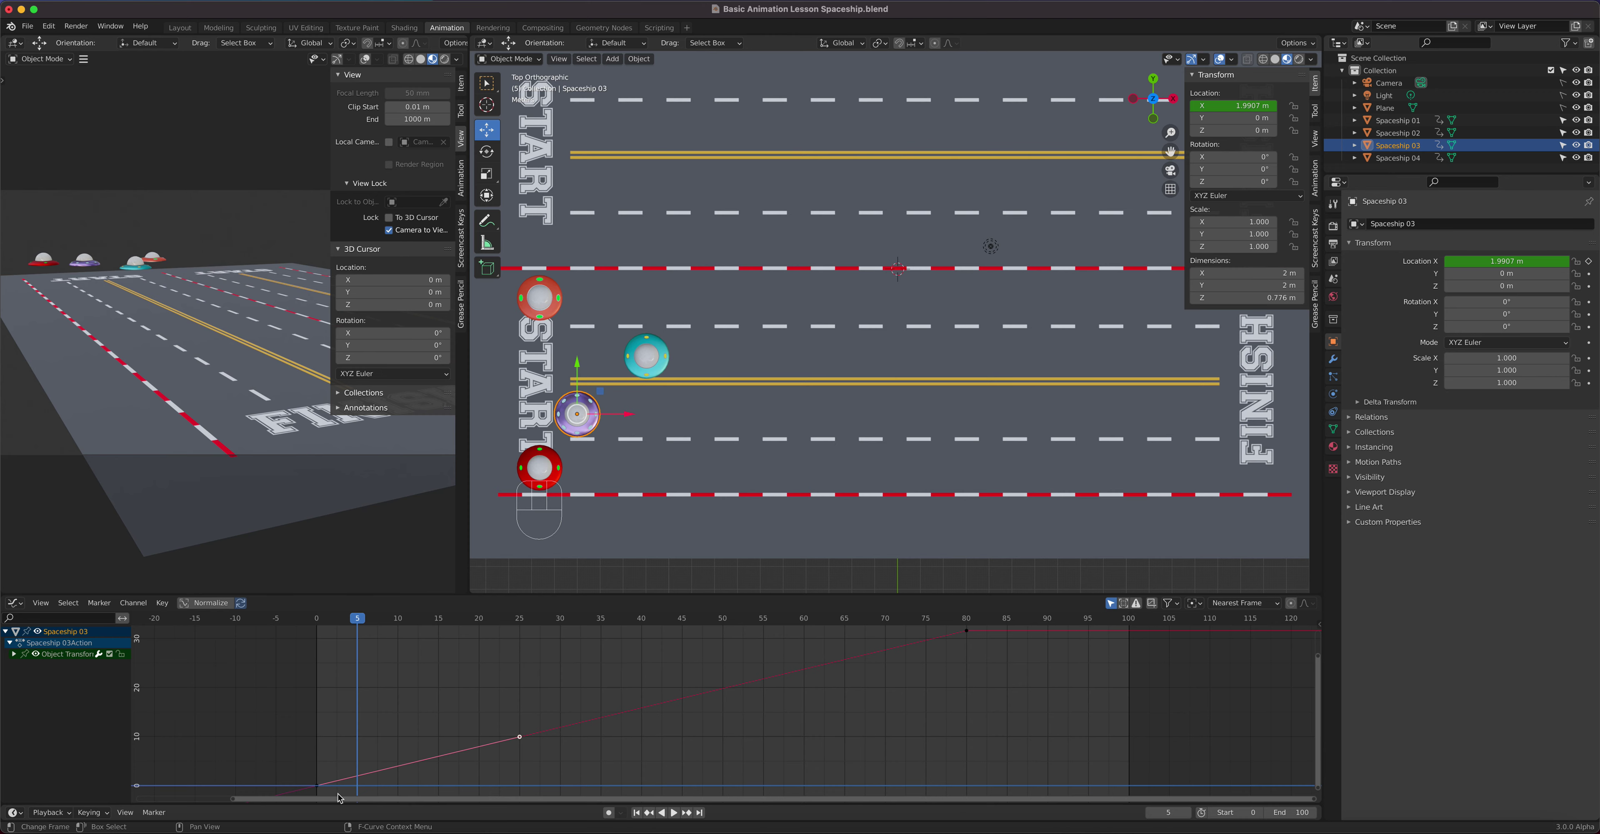
{"action": "left_click", "coordinate": [316, 787]}
{"action": "key", "text": "v"}
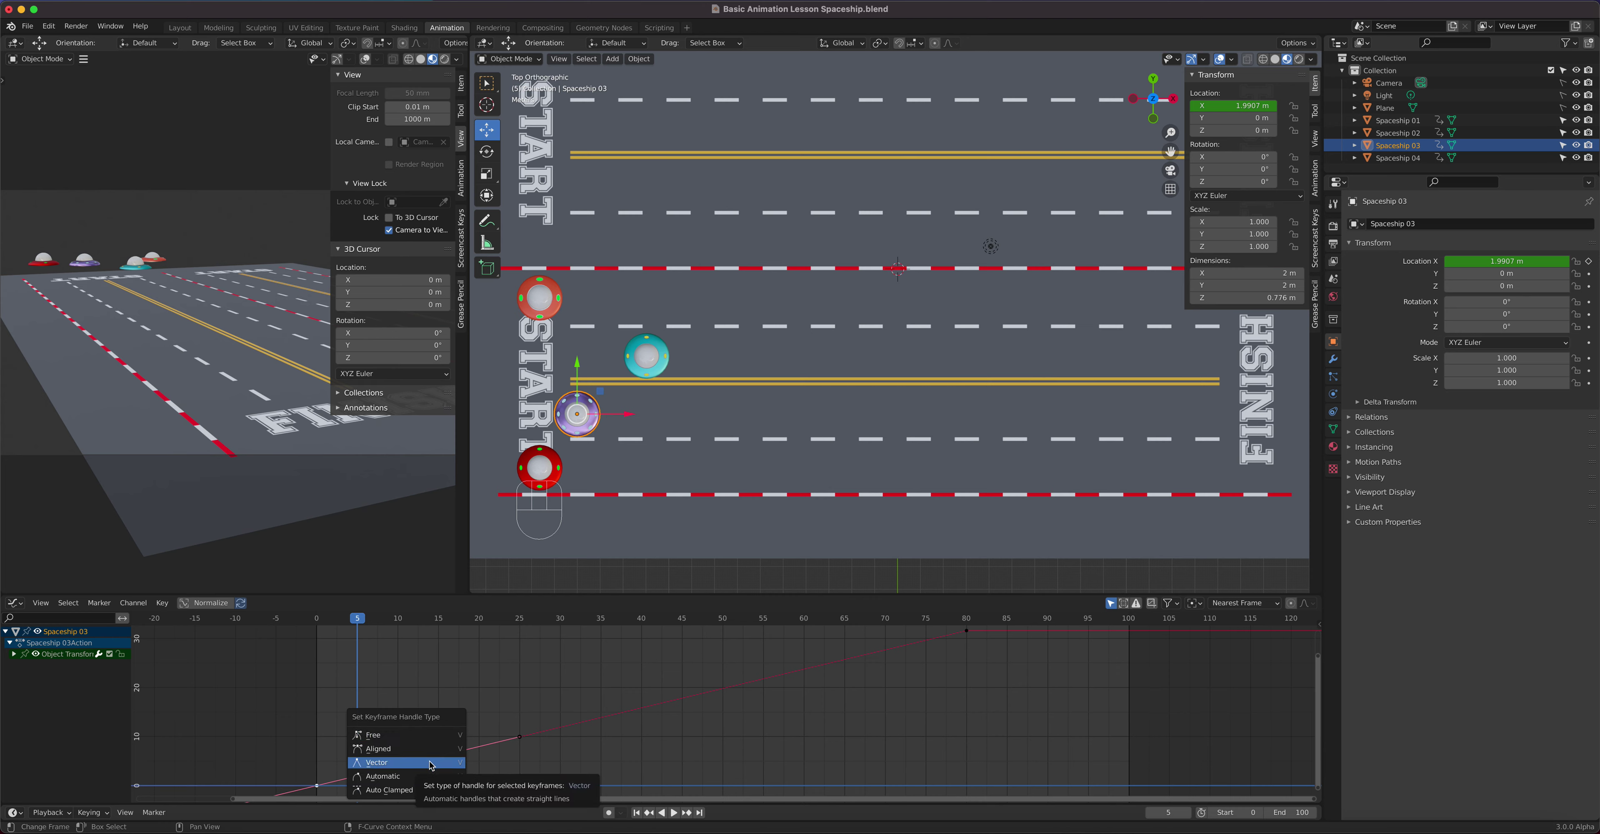
{"action": "left_click", "coordinate": [431, 765]}
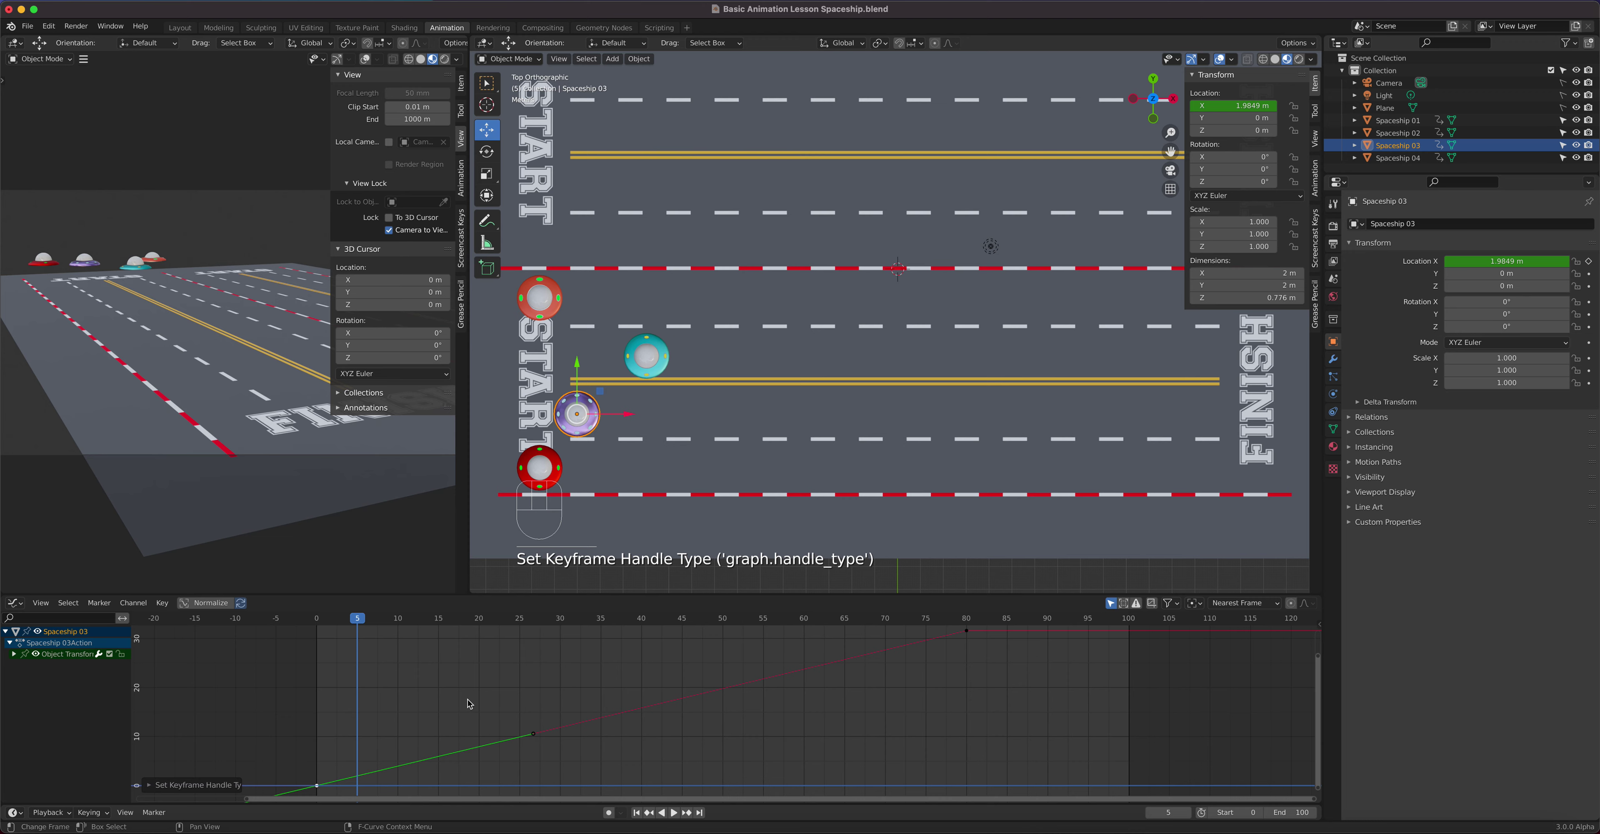
Undo the Vector handle type and the manual handle moves on Spaceship 03's curve
{"action": "key", "text": "super+z"}
{"action": "key", "text": "super+z"}
{"action": "key", "text": "super+z"}
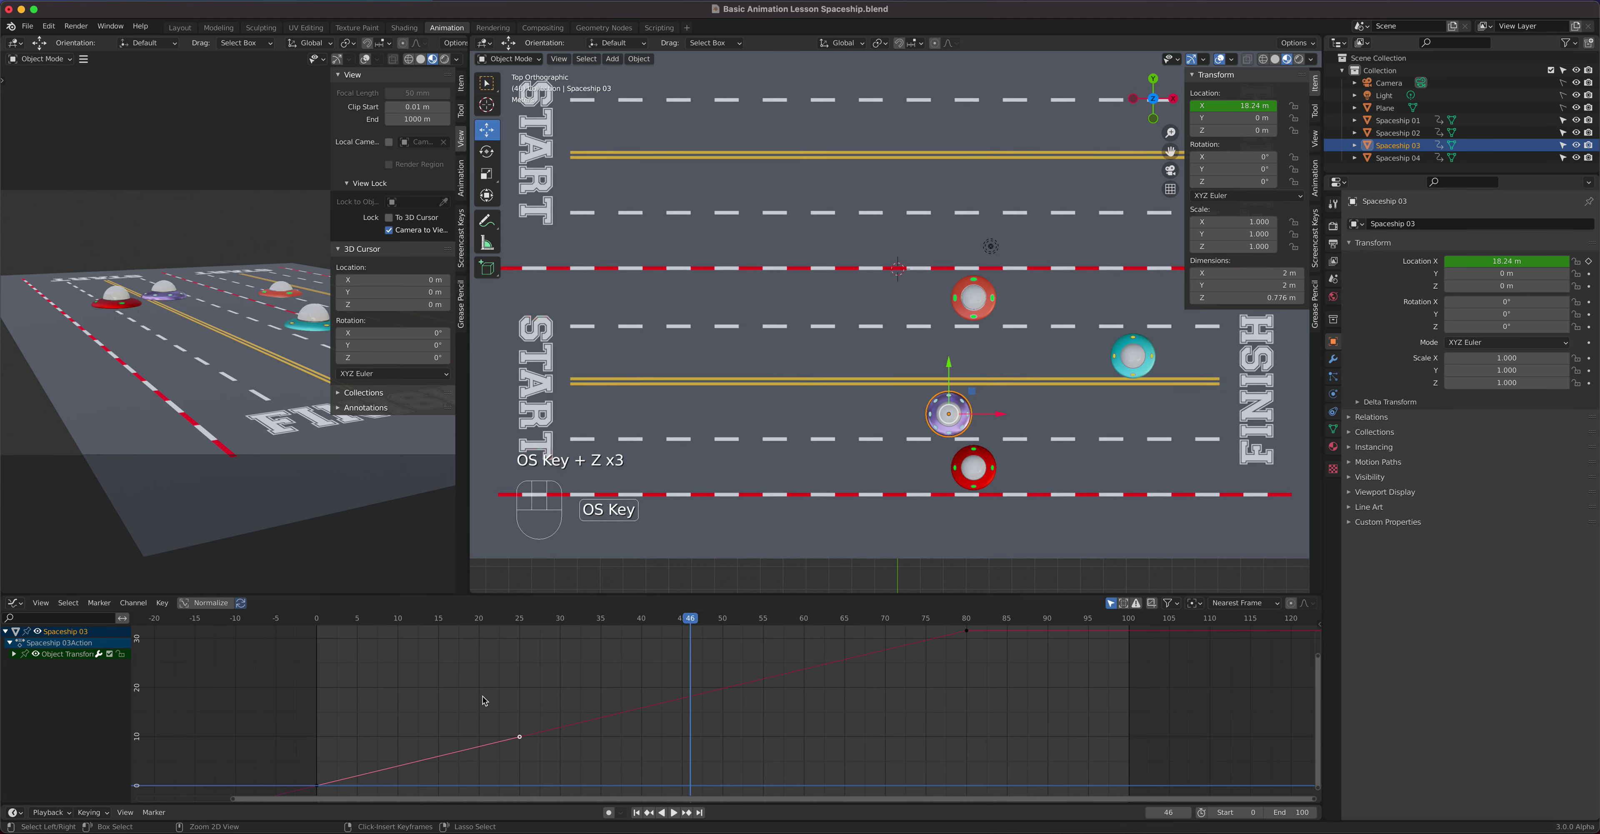
{"action": "key", "text": "super+z"}
{"action": "key", "text": "super+z"}
{"action": "key", "text": "super+z"}
{"action": "key", "text": "super+z"}
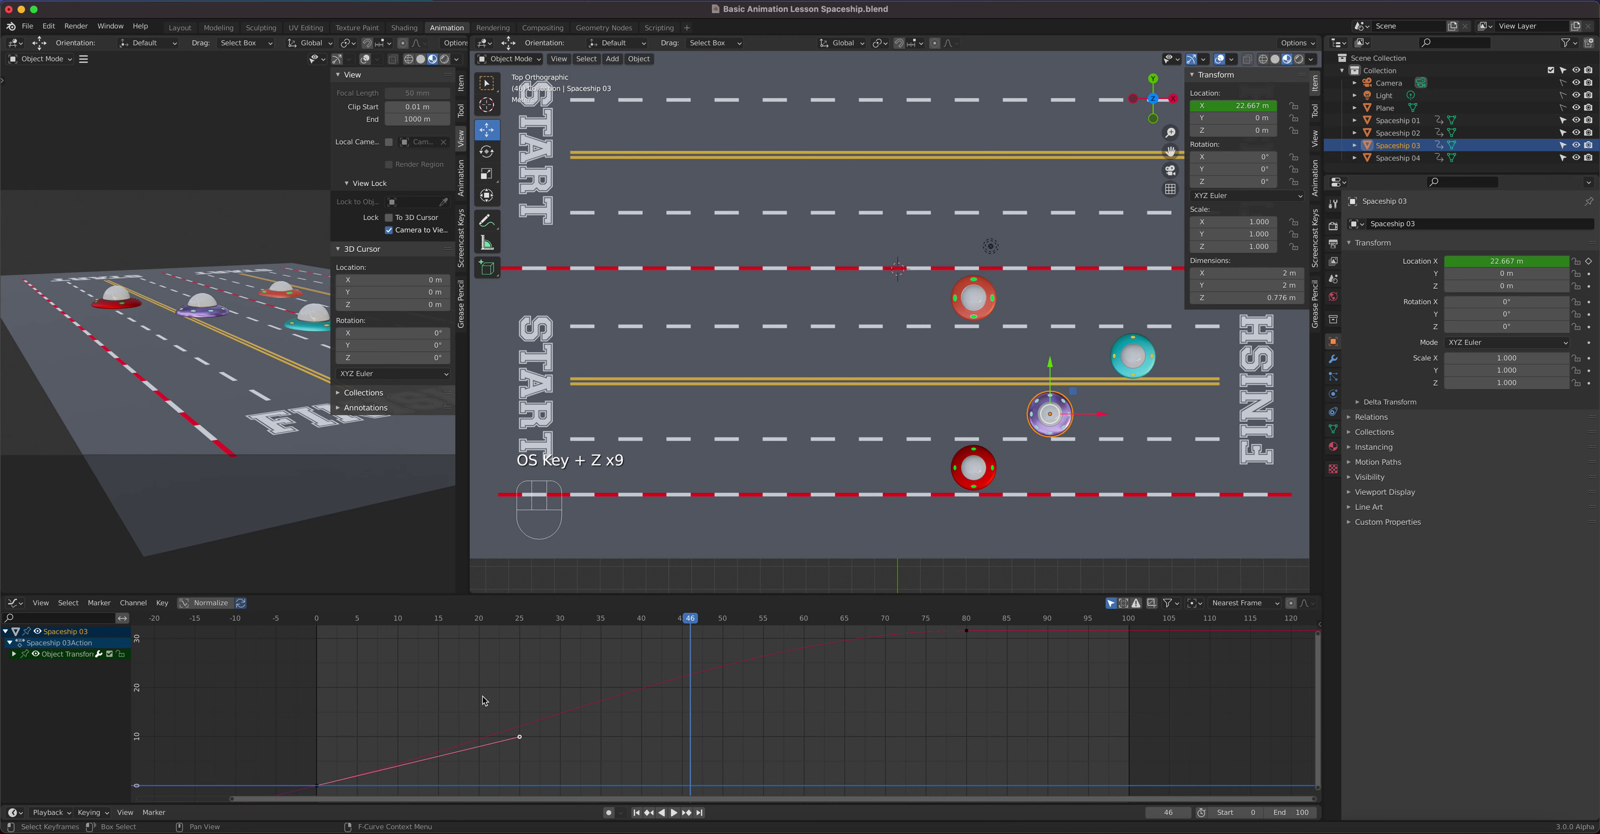
{"action": "key", "text": "super"}
{"action": "key", "text": "super+z"}
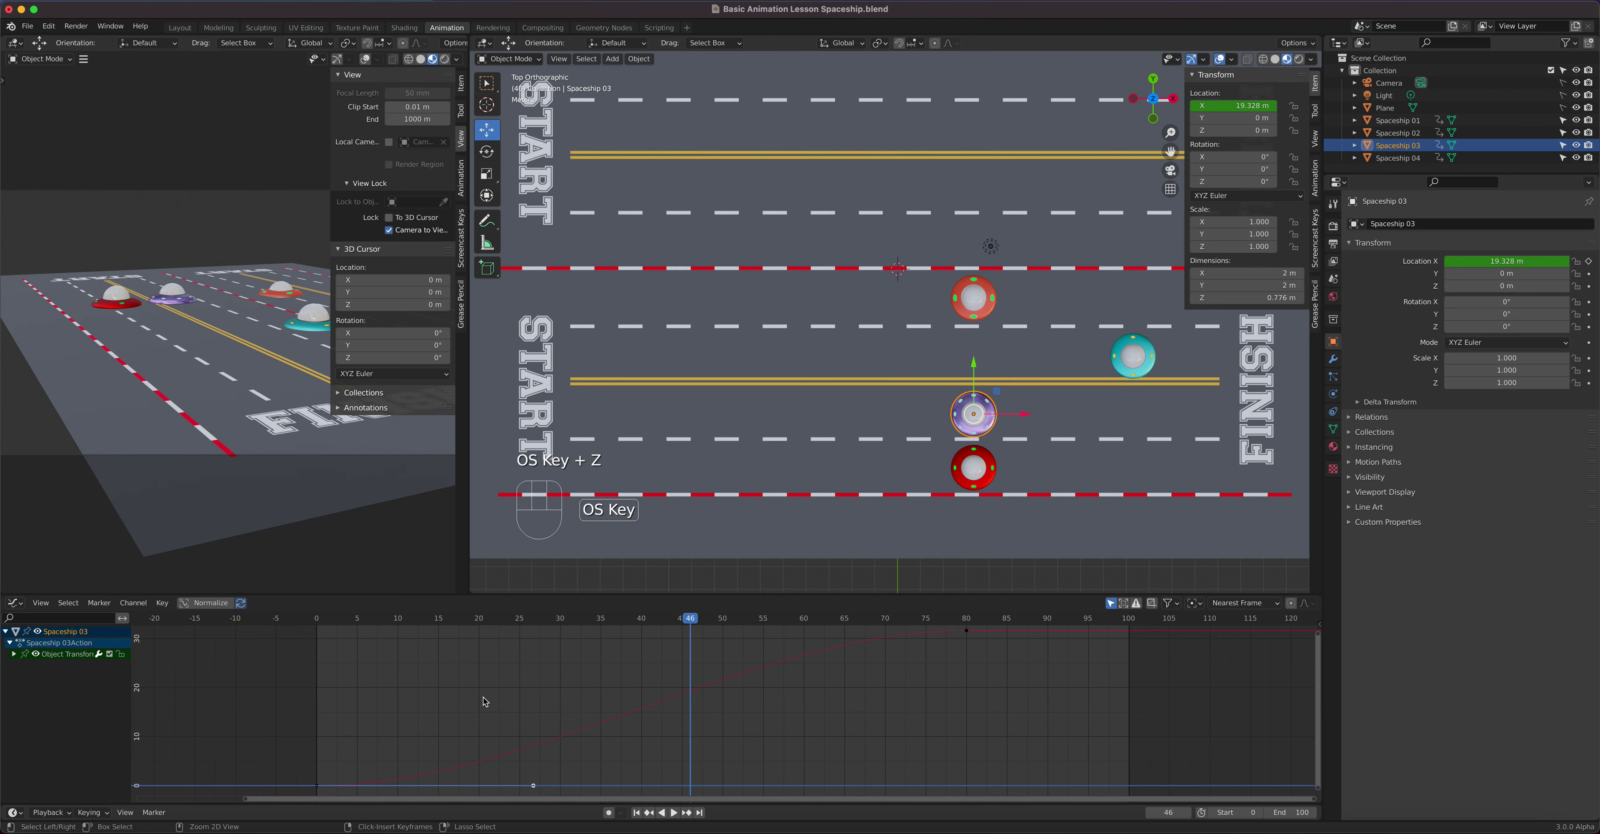
Set the handle type of Spaceship 03's keyframes at frames 0 and 80 to Vector
{"action": "left_click", "coordinate": [320, 787]}
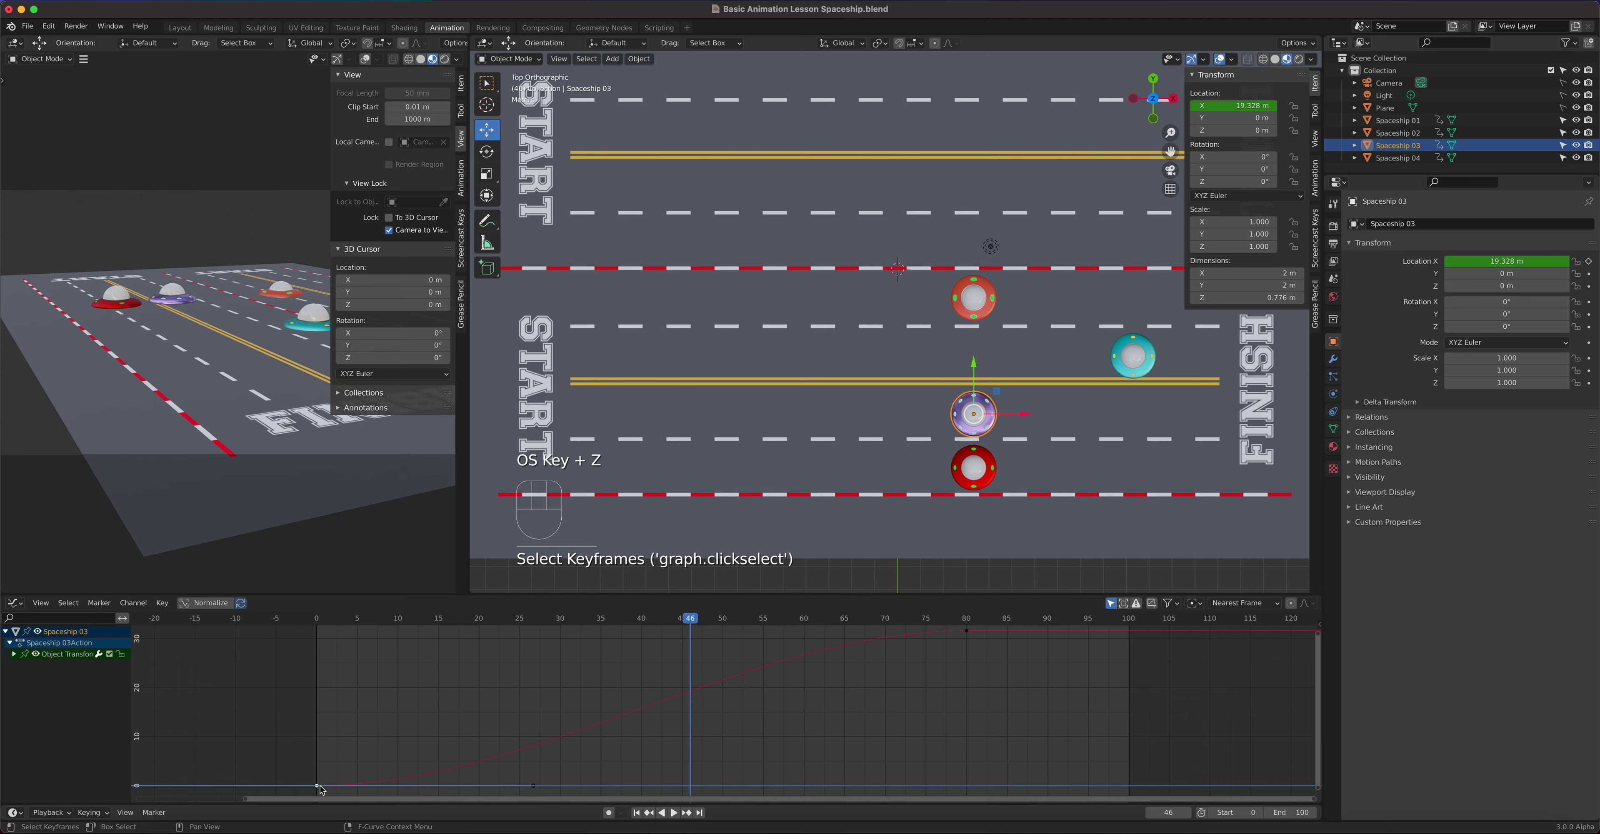
{"action": "key", "text": "v"}
{"action": "left_click", "coordinate": [398, 740]}
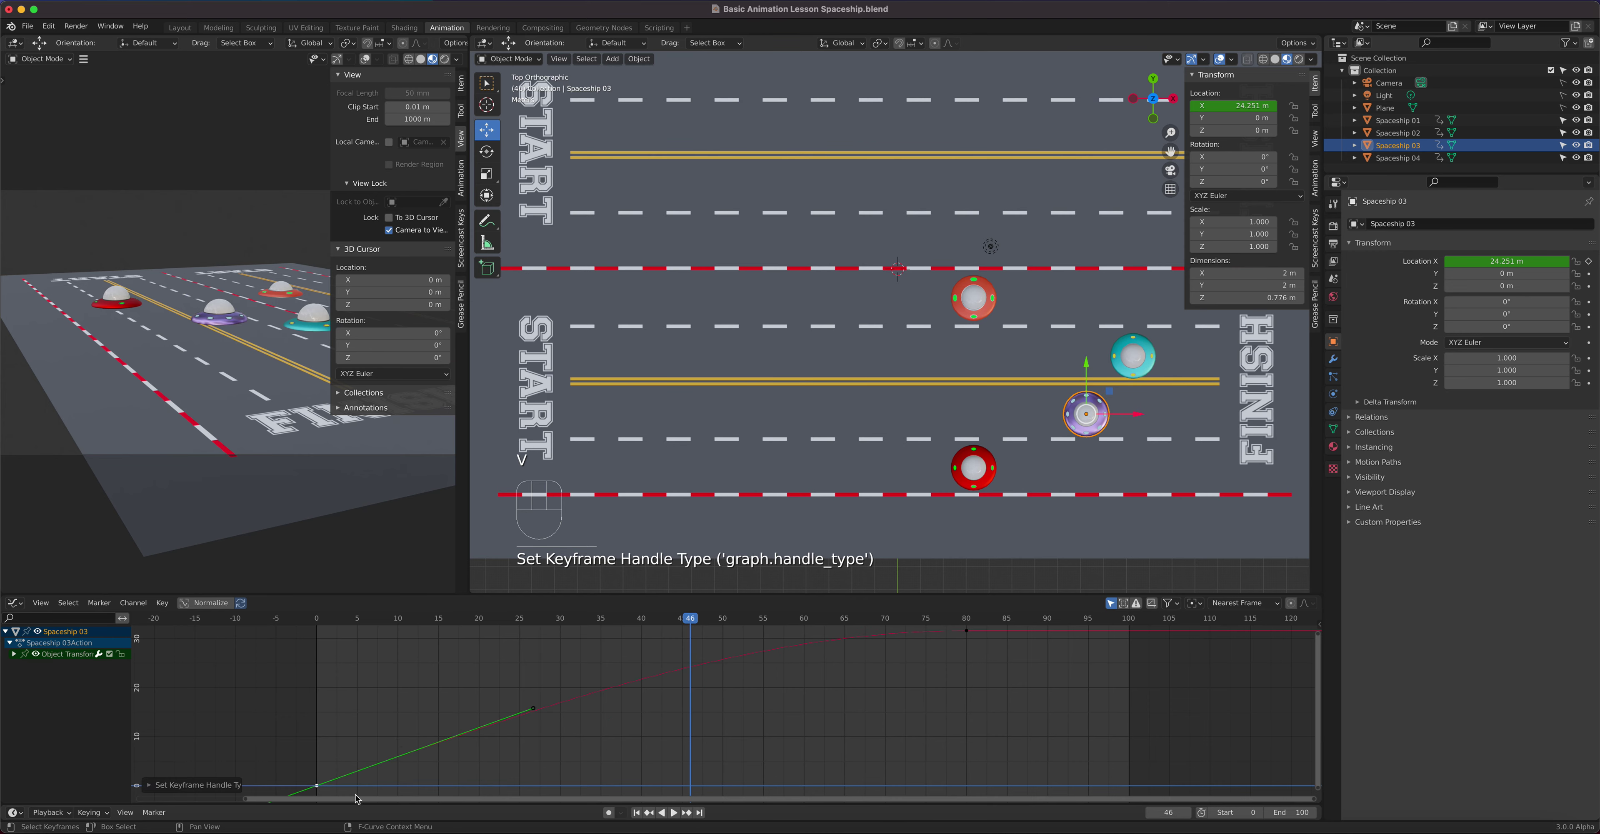
{"action": "left_click", "coordinate": [967, 631]}
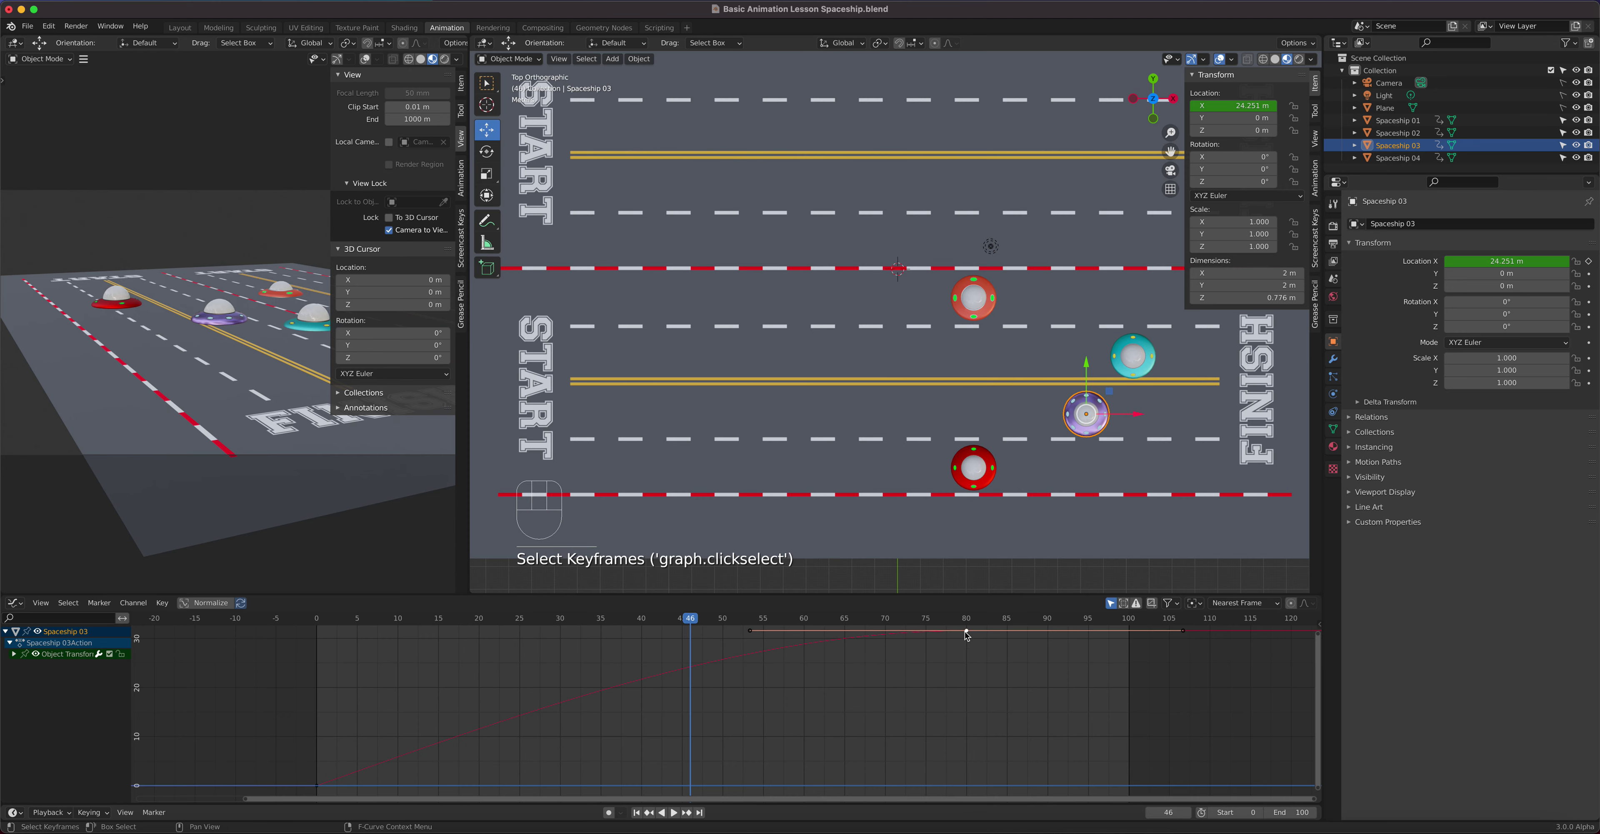
{"action": "key", "text": "v"}
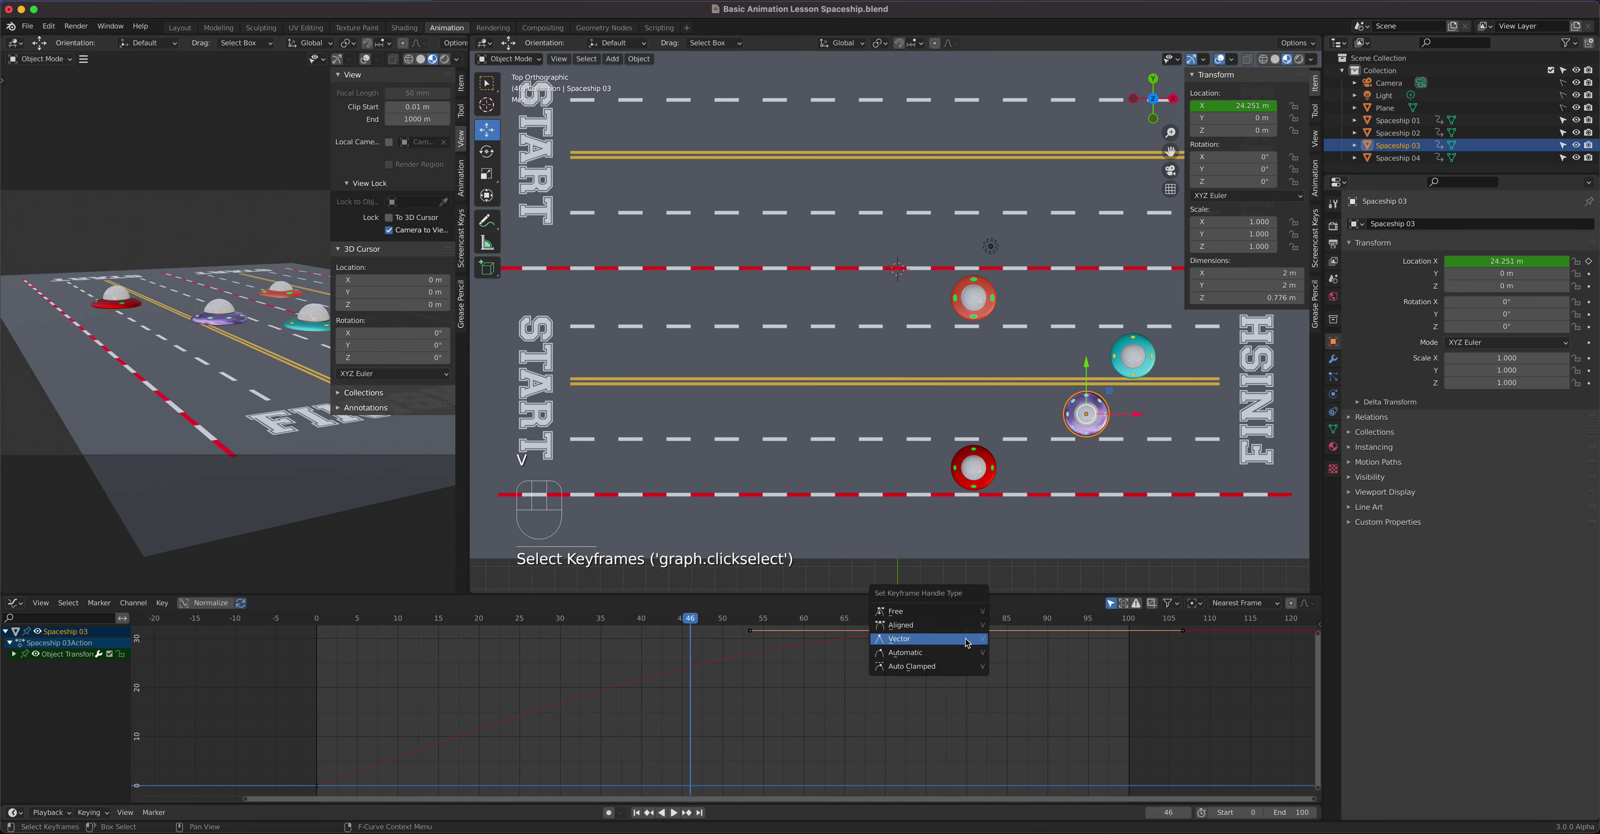
{"action": "left_click", "coordinate": [967, 640]}
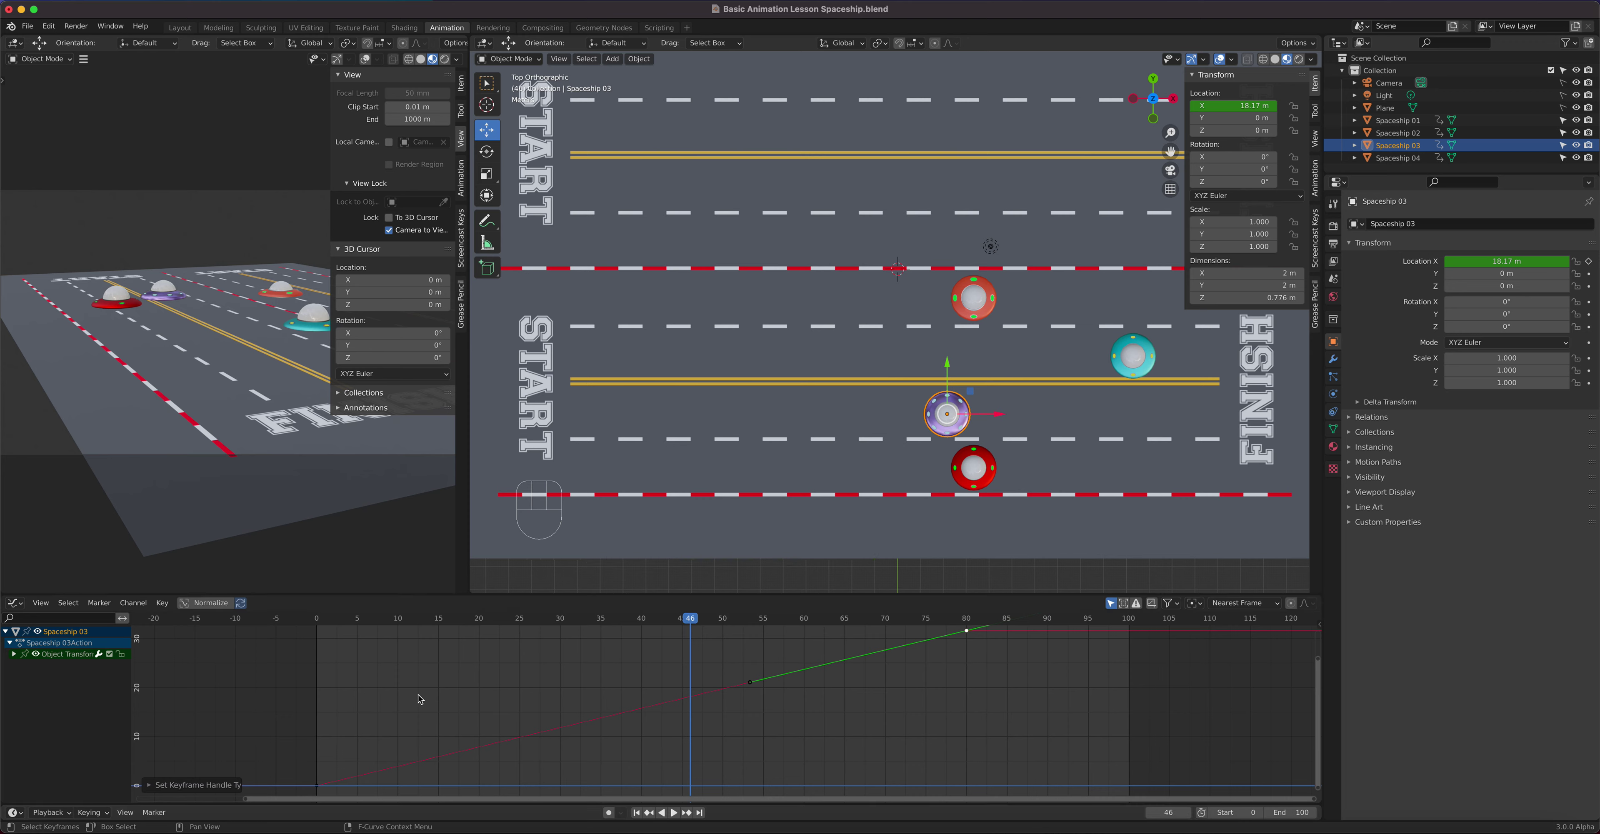
Play the animation from frame 0 to check Spaceship 03's pace with Vector handles, and stop it at frame 92
{"action": "left_click_drag", "start_coordinate": [619, 627], "coordinate": [316, 626]}
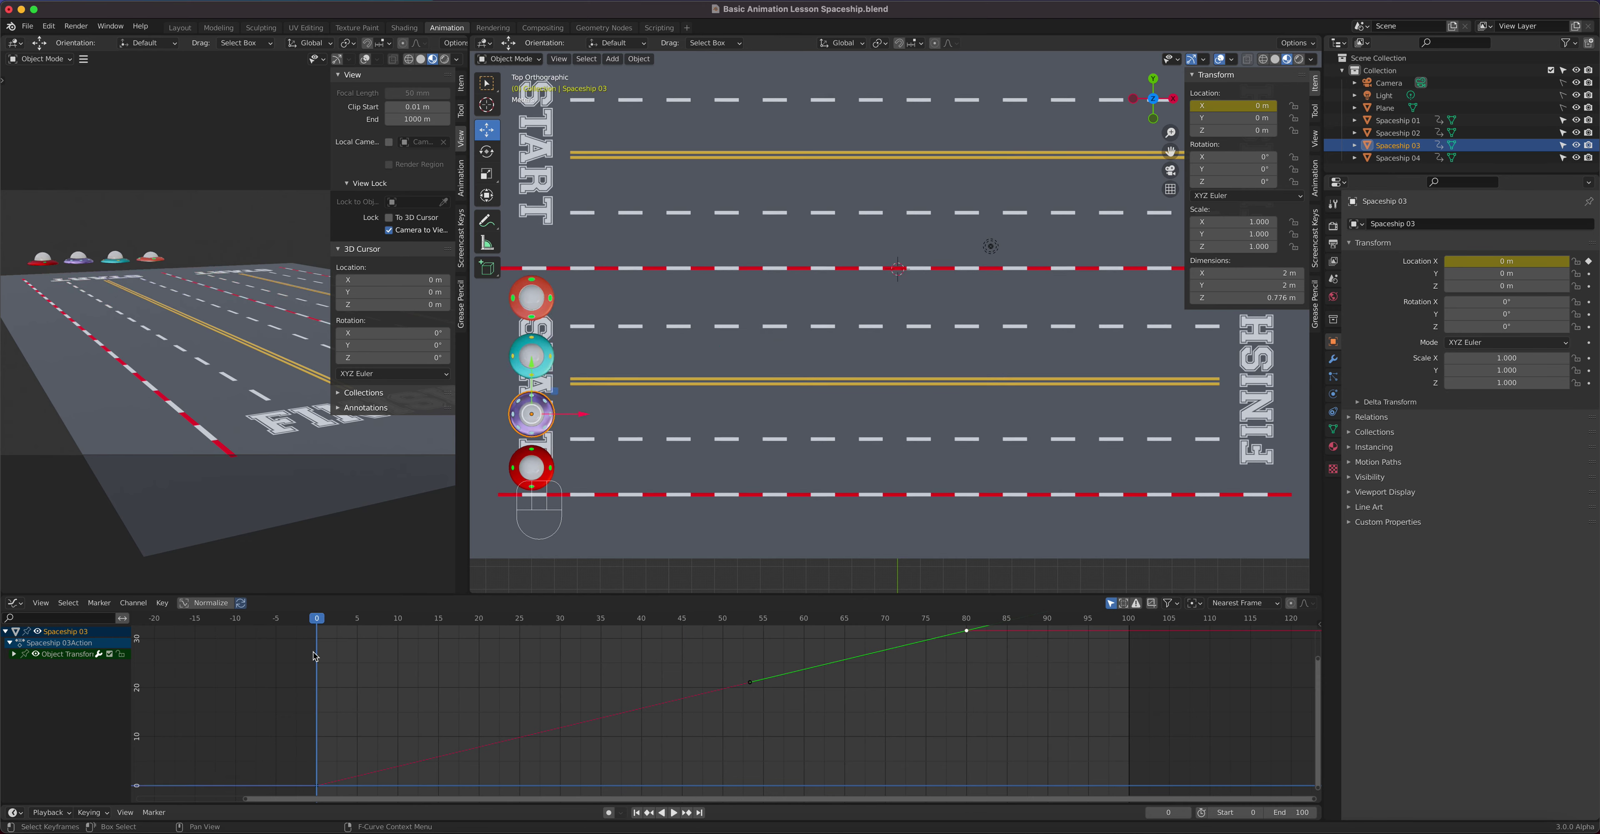
{"action": "key", "text": "space"}
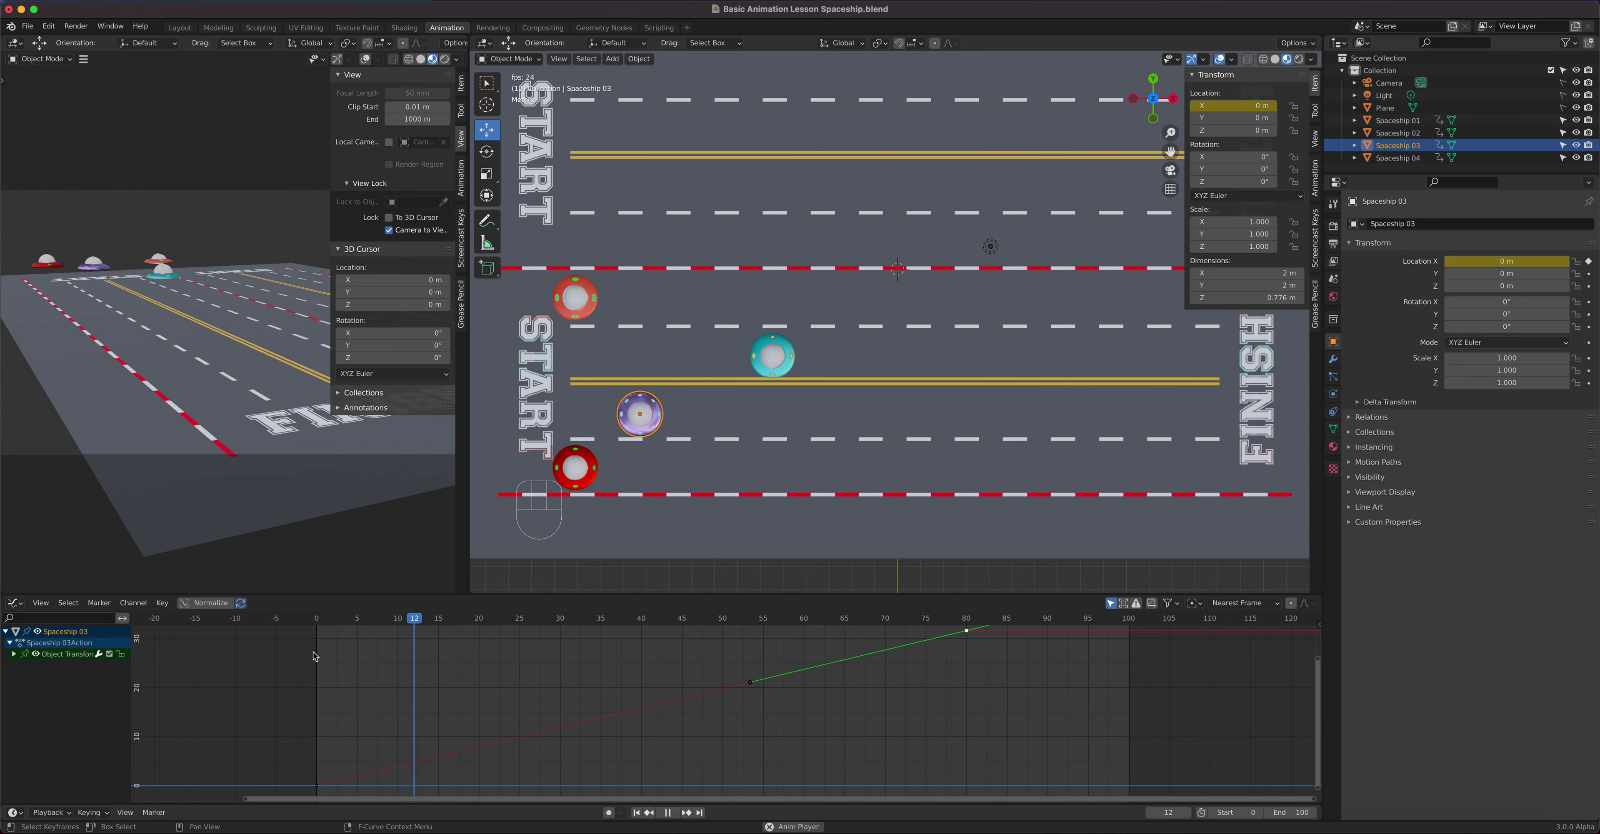
{"action": "key", "text": "space"}
{"action": "left_click_drag", "start_coordinate": [963, 623], "coordinate": [324, 664]}
{"action": "key", "text": "space"}
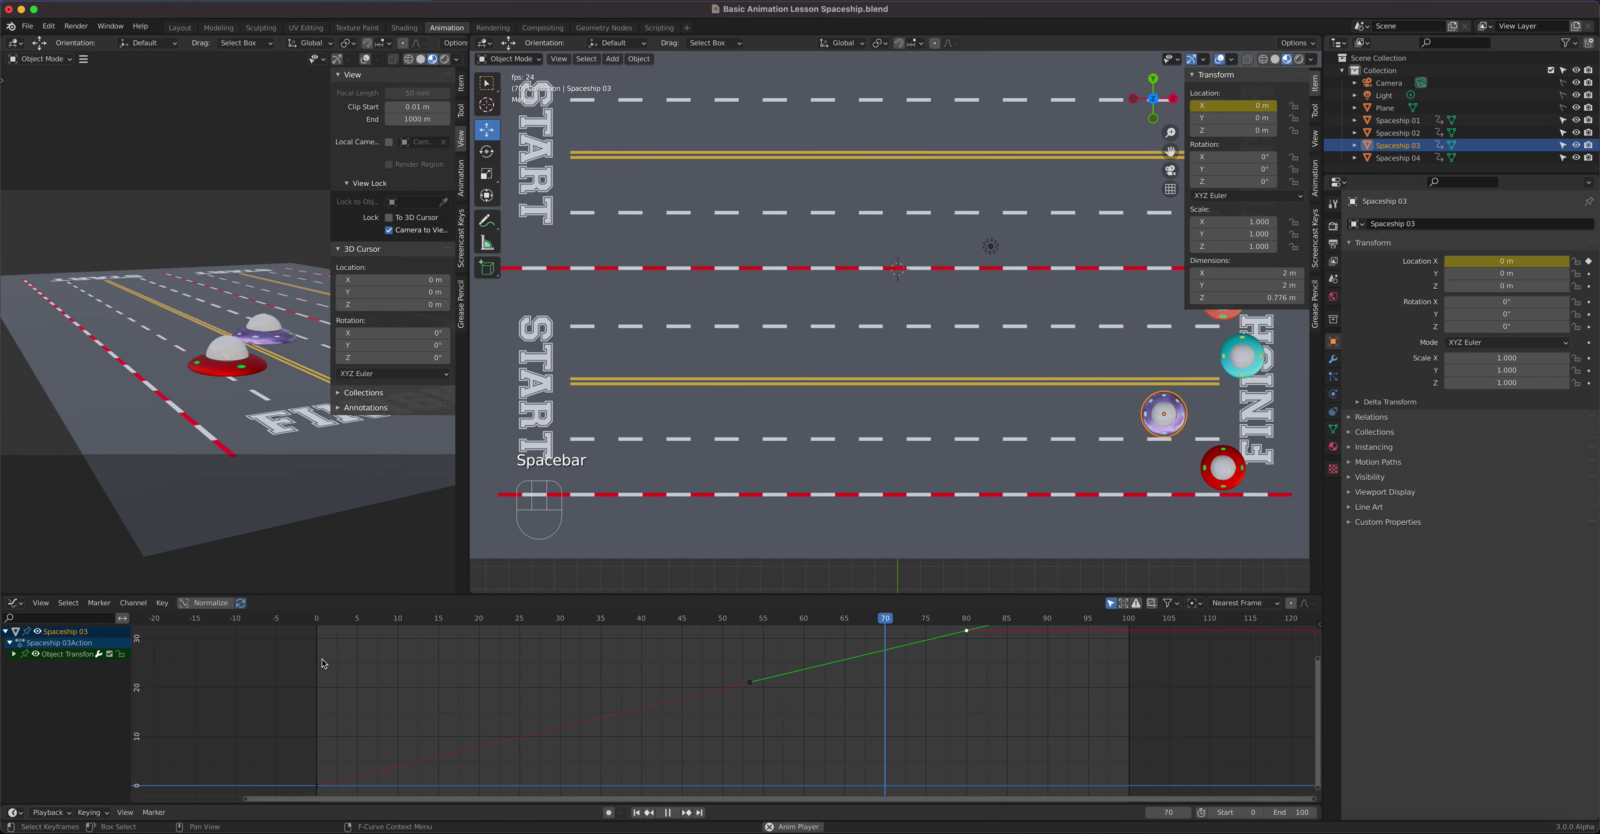
{"action": "key", "text": "space"}
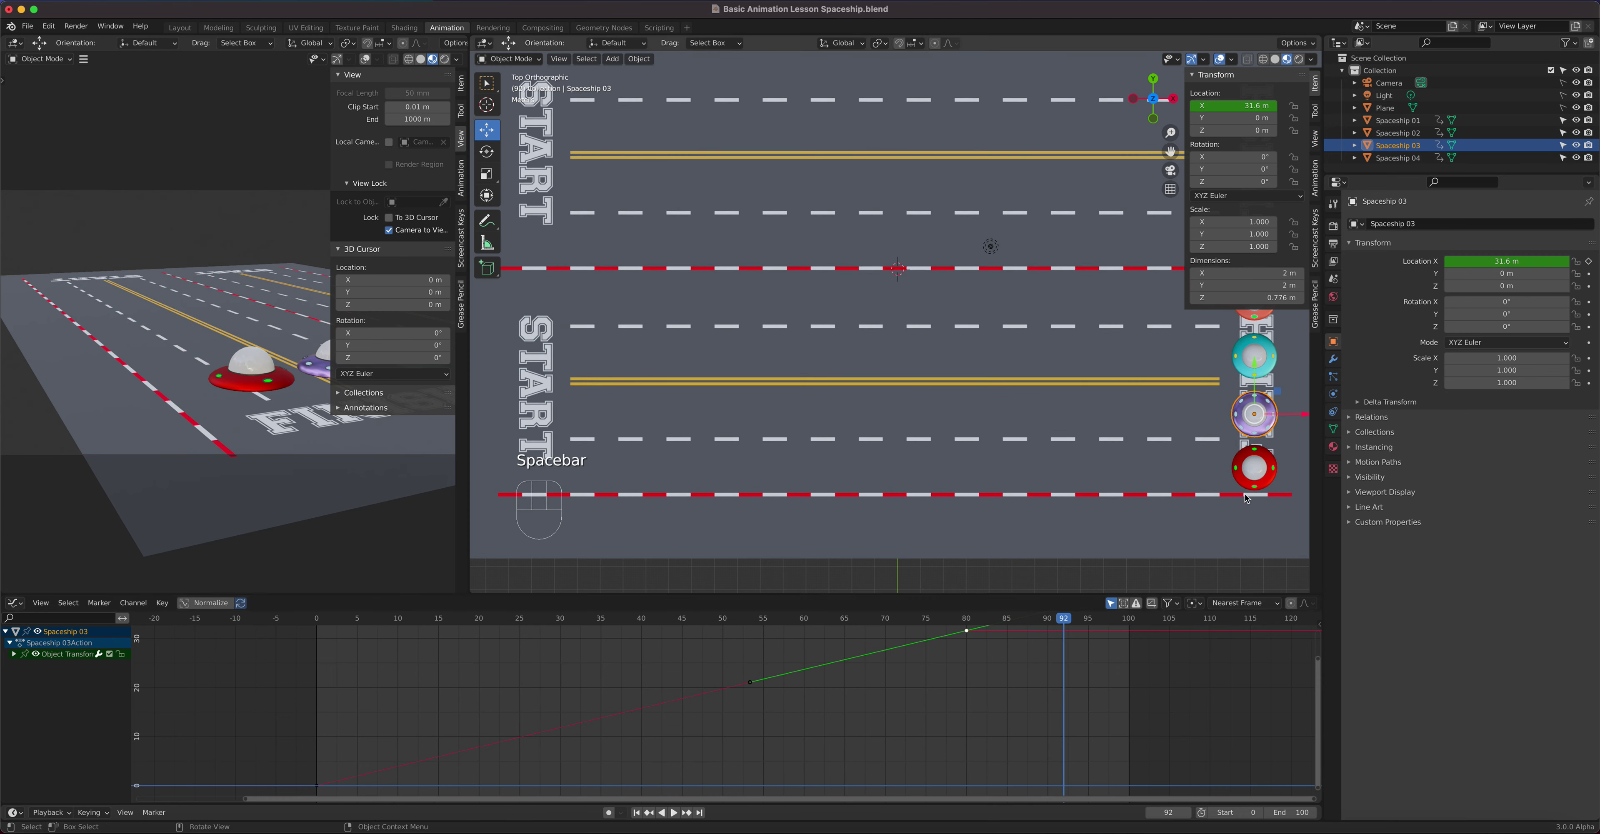
Select Spaceship 04 and move the left handle of its frame 80 keyframe down to about frame 60, near value 4
{"action": "left_click", "coordinate": [1252, 478]}
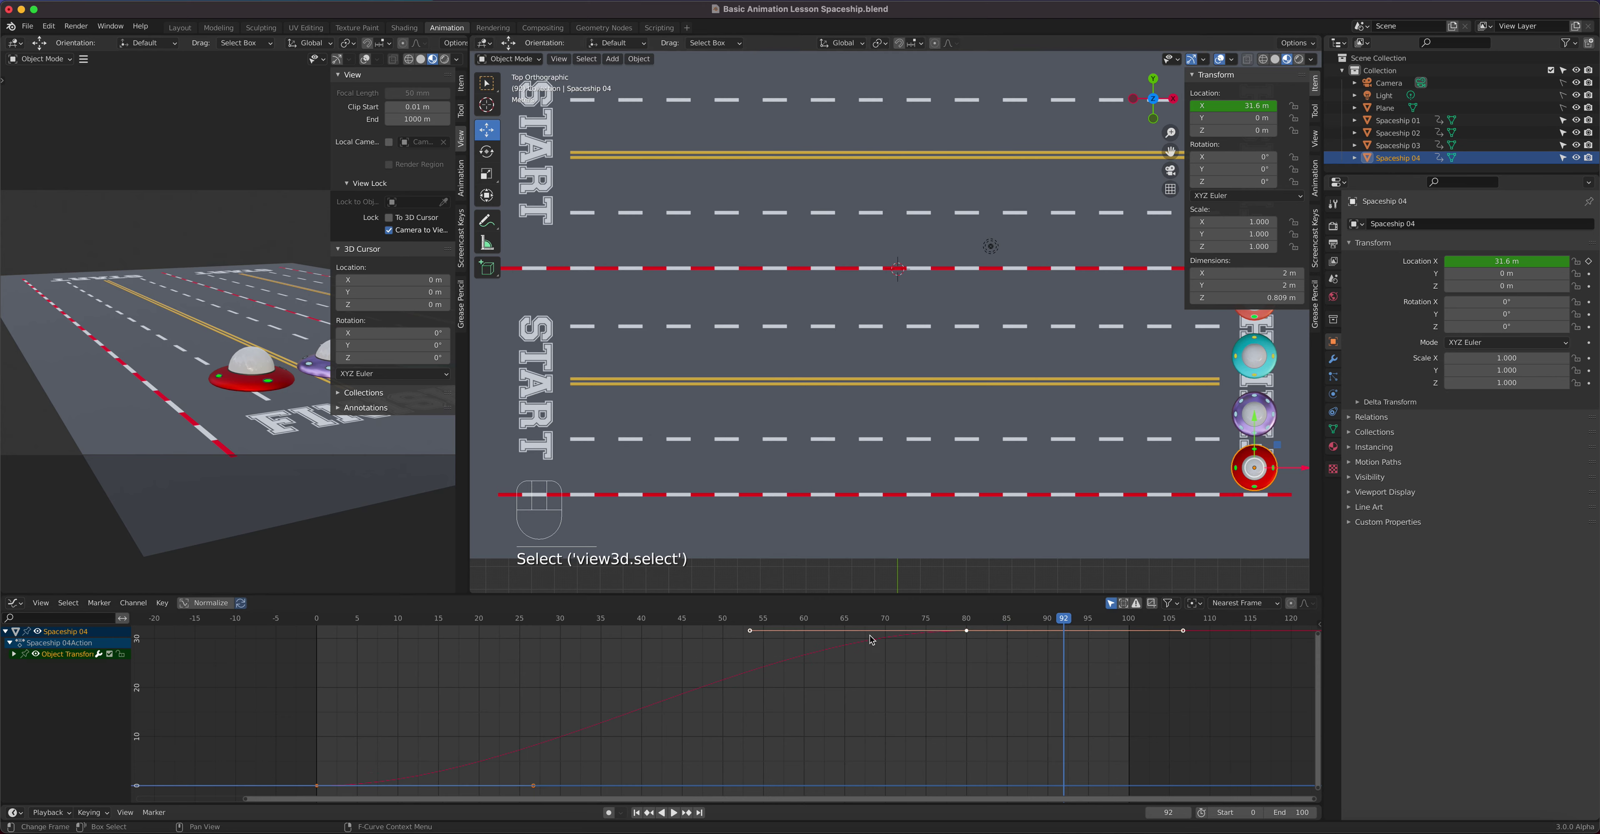
{"action": "left_click", "coordinate": [965, 631]}
{"action": "left_click", "coordinate": [750, 632]}
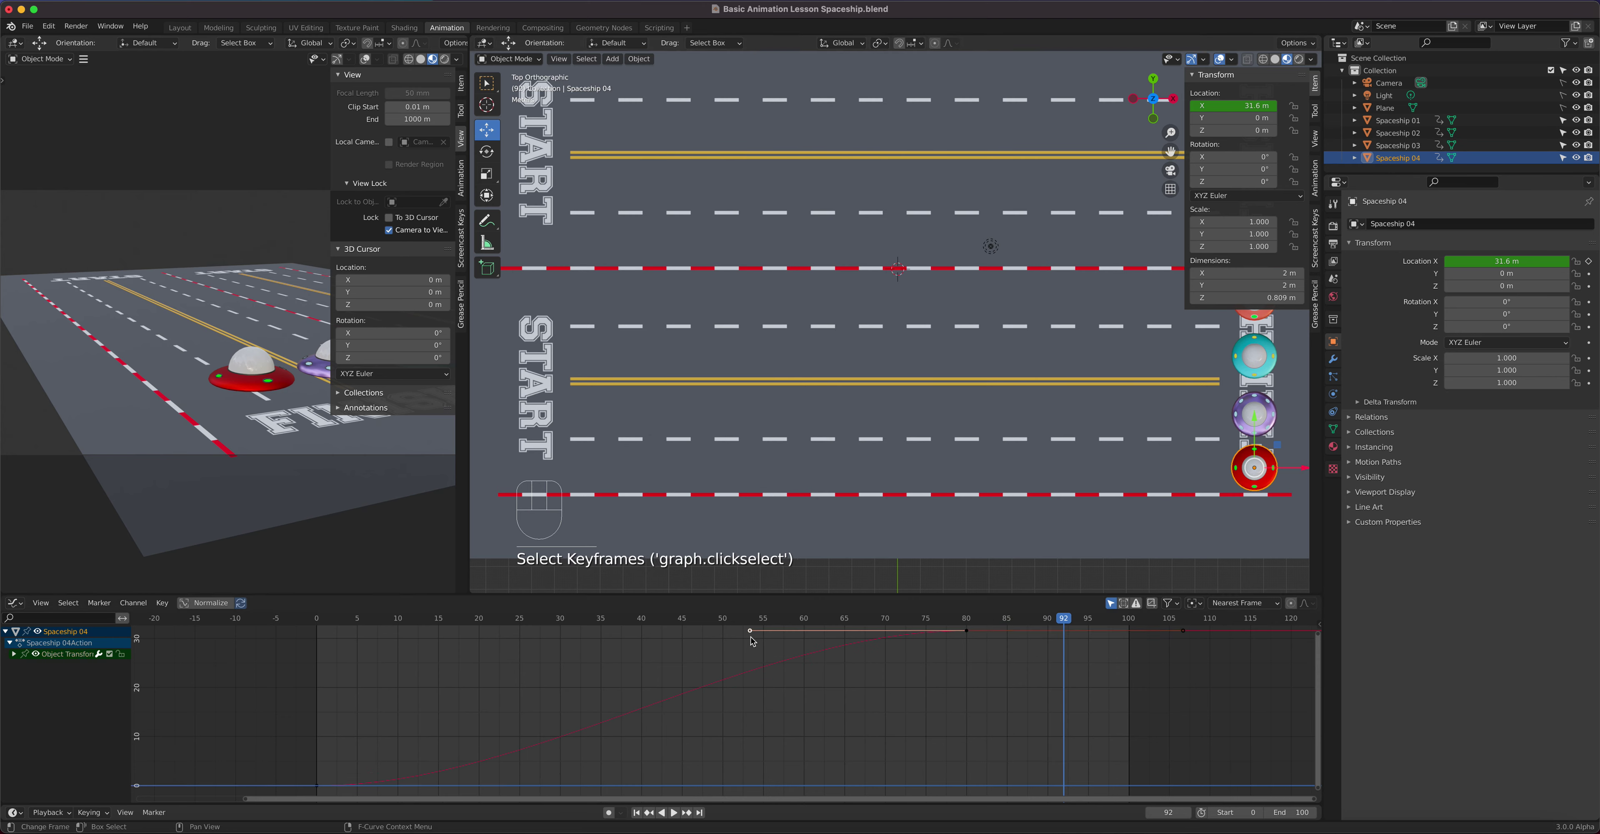
{"action": "key", "text": "g"}
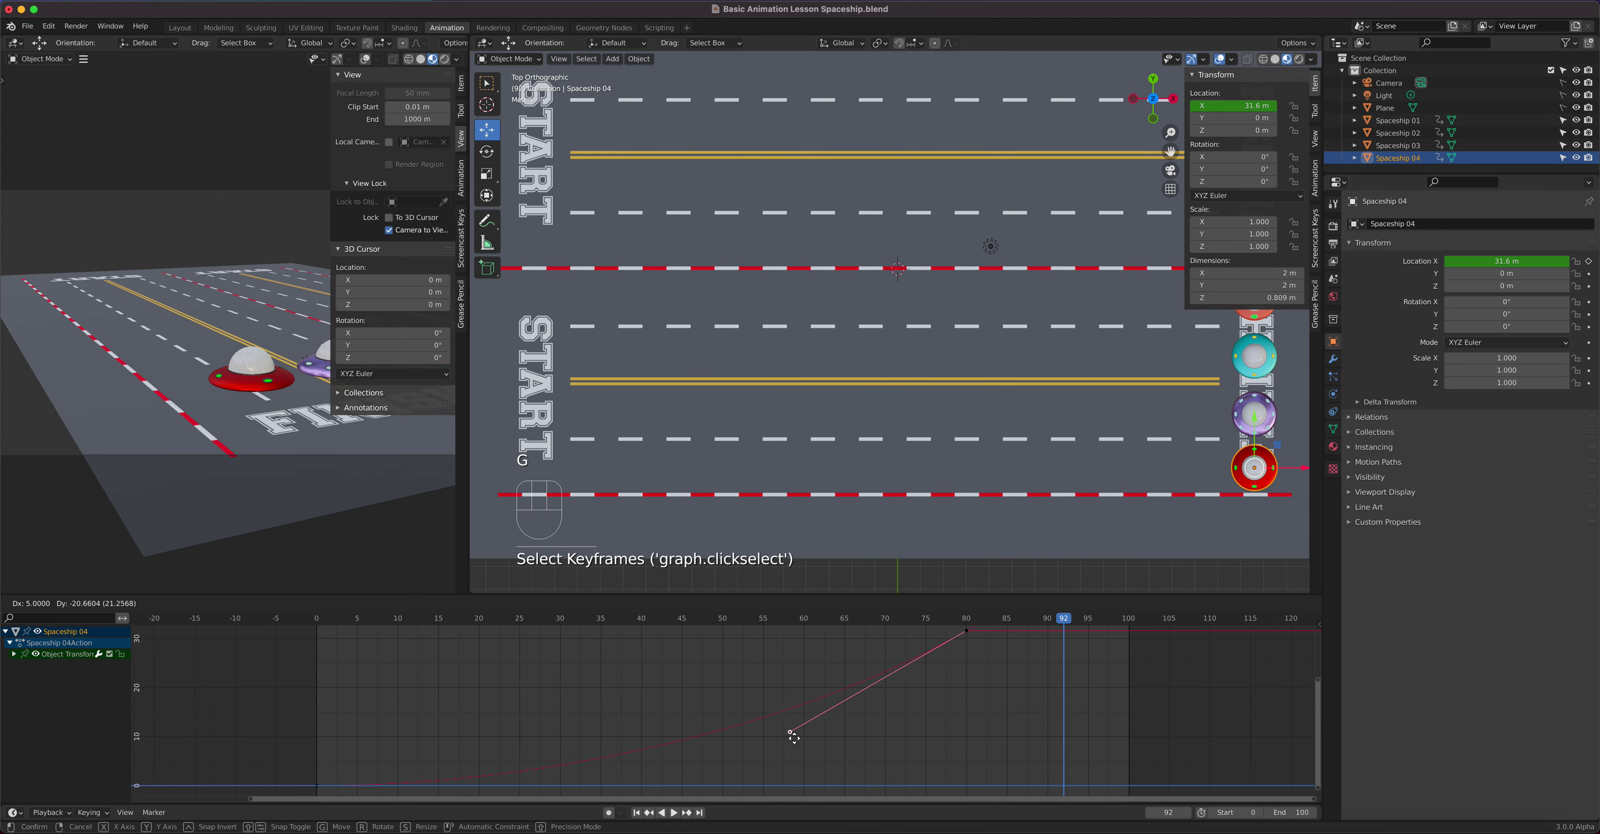
{"action": "left_click", "coordinate": [801, 765]}
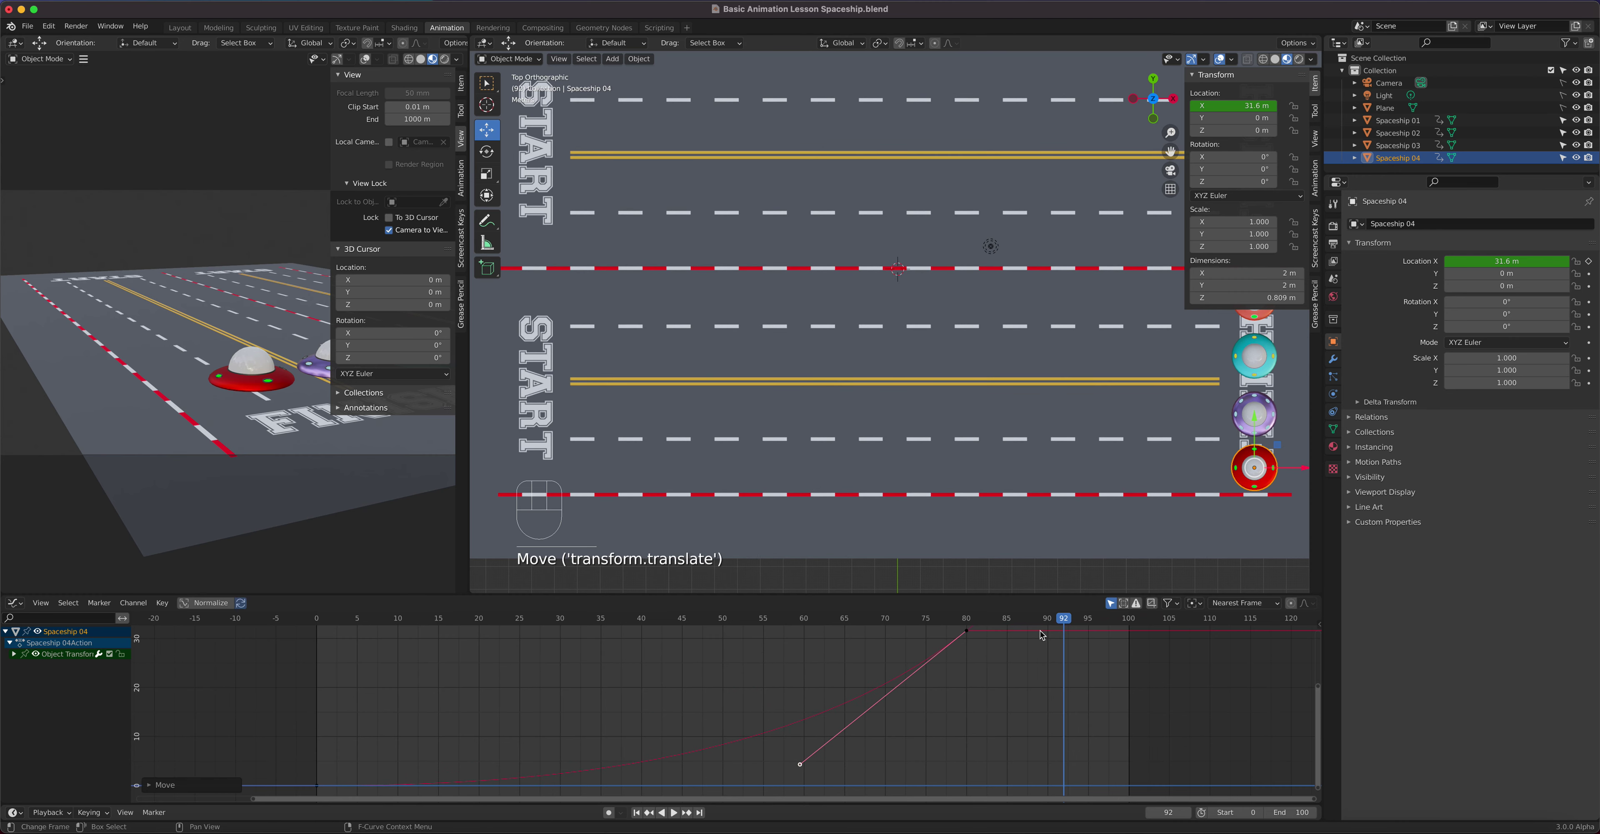
Play the animation from frame 0 to compare Spaceship 04's acceleration with the other ships, and return to frame 0
{"action": "left_click_drag", "start_coordinate": [1066, 622], "coordinate": [320, 649]}
{"action": "key", "text": "space"}
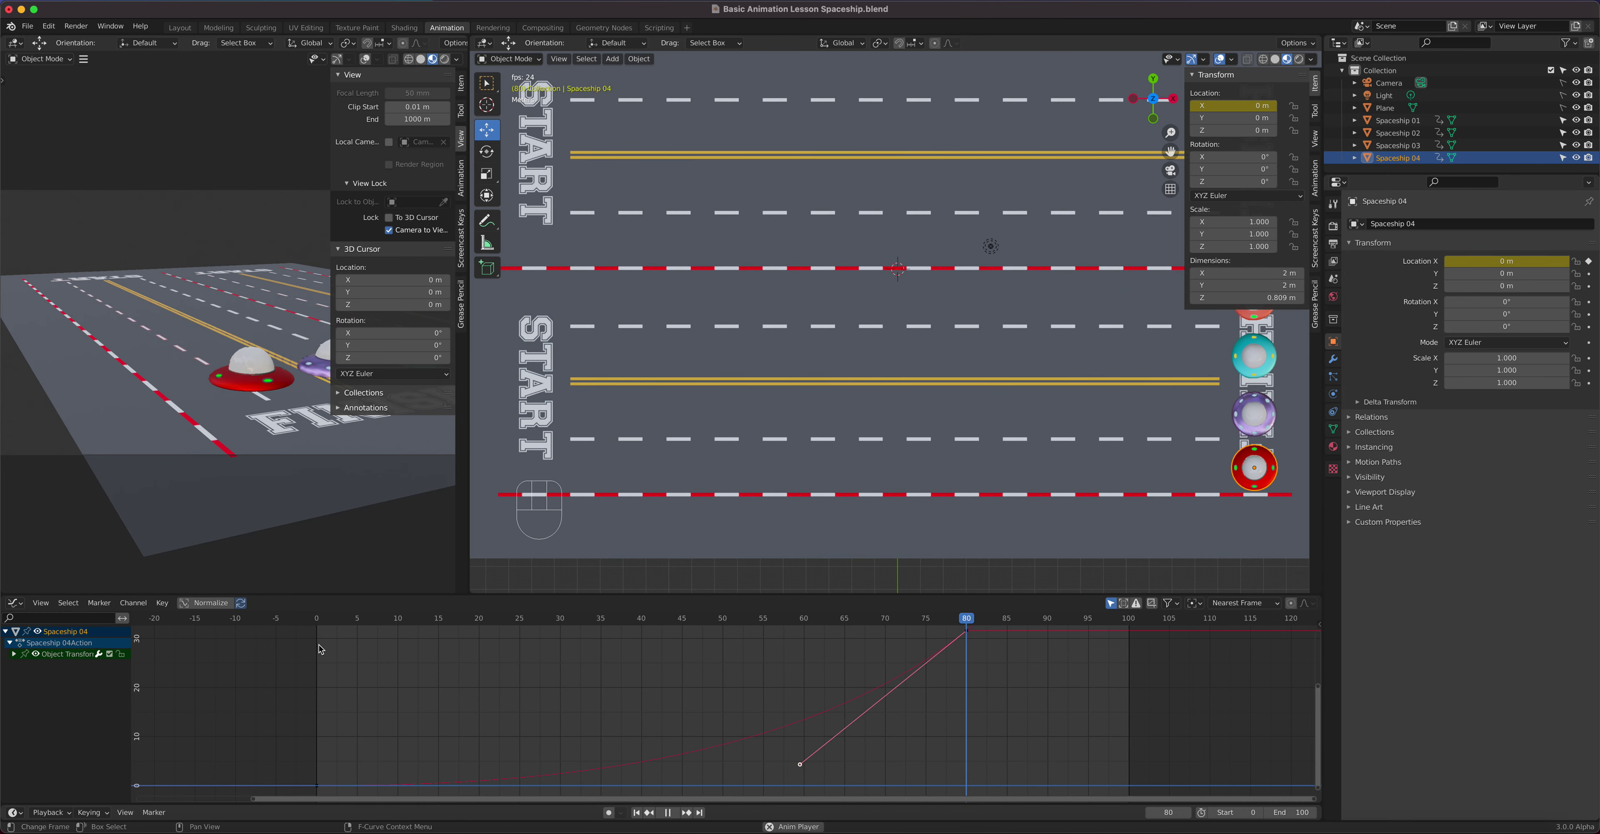
{"action": "key", "text": "space"}
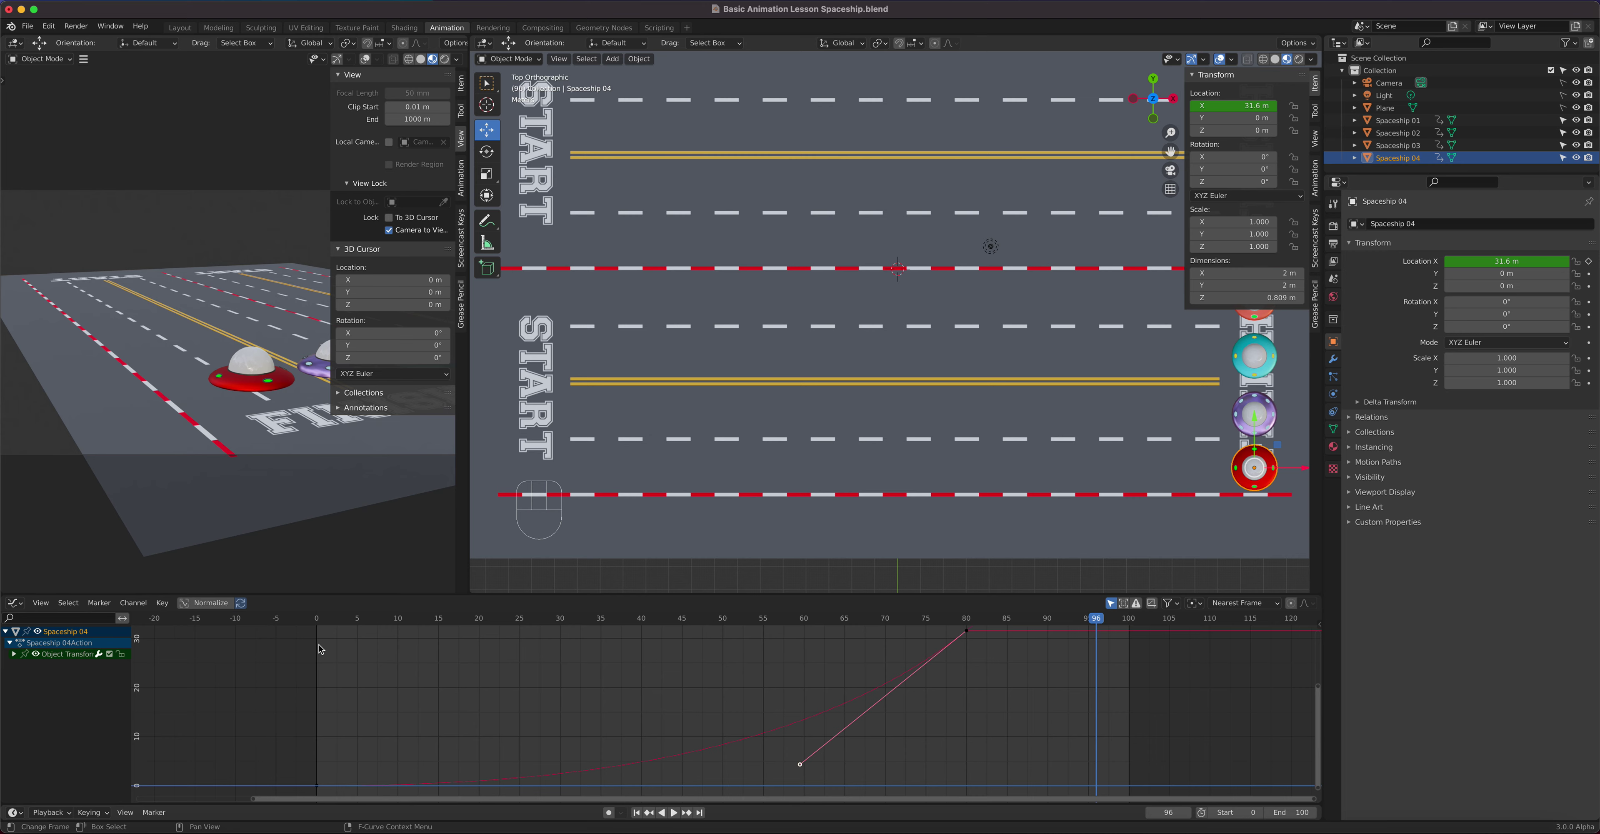
{"action": "key", "text": "space"}
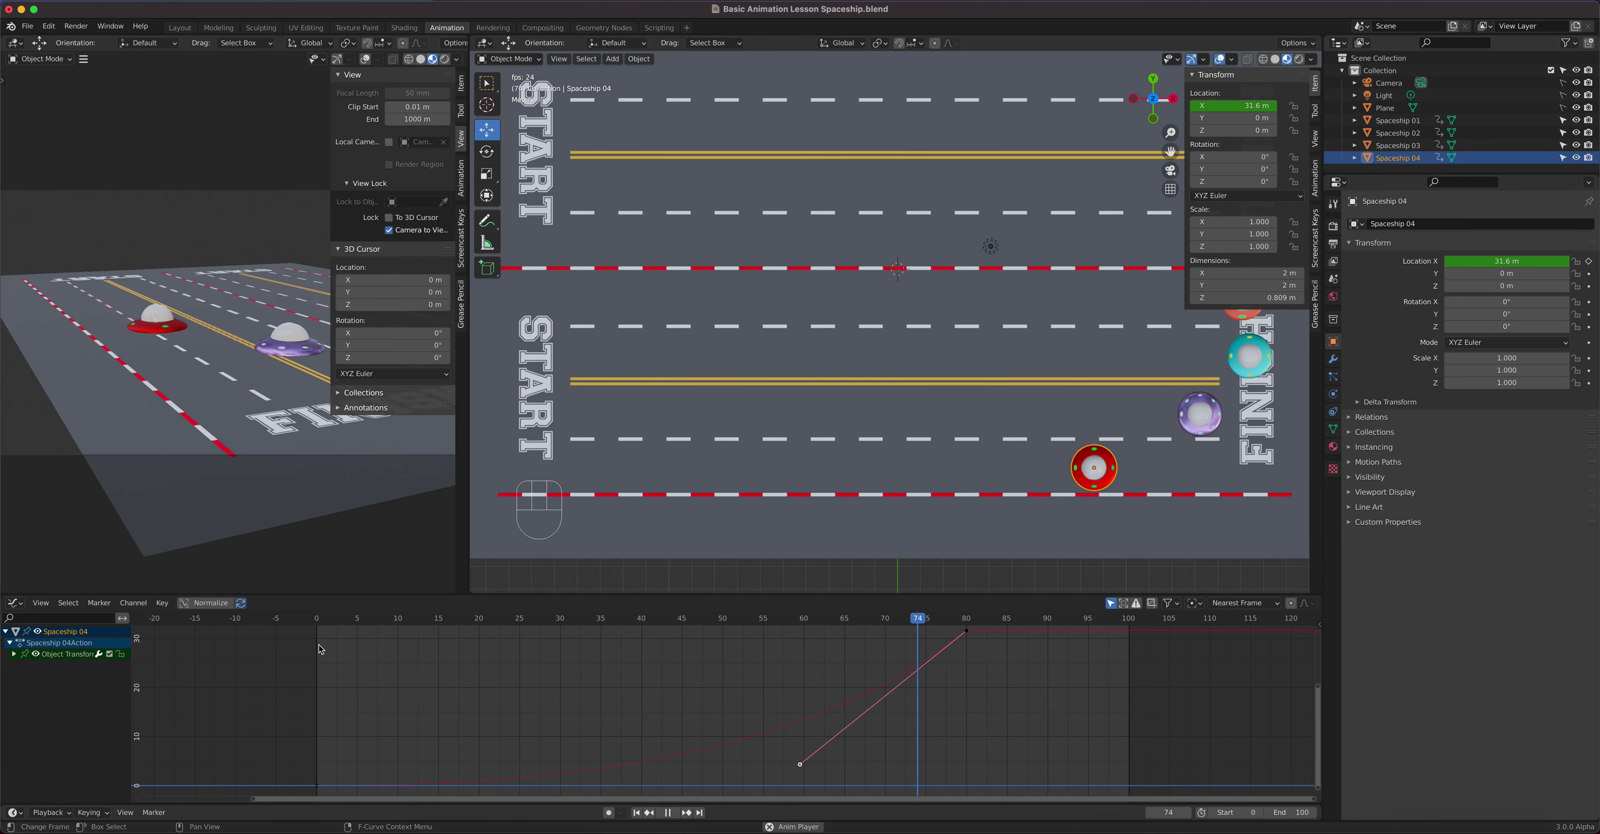
{"action": "key", "text": "space"}
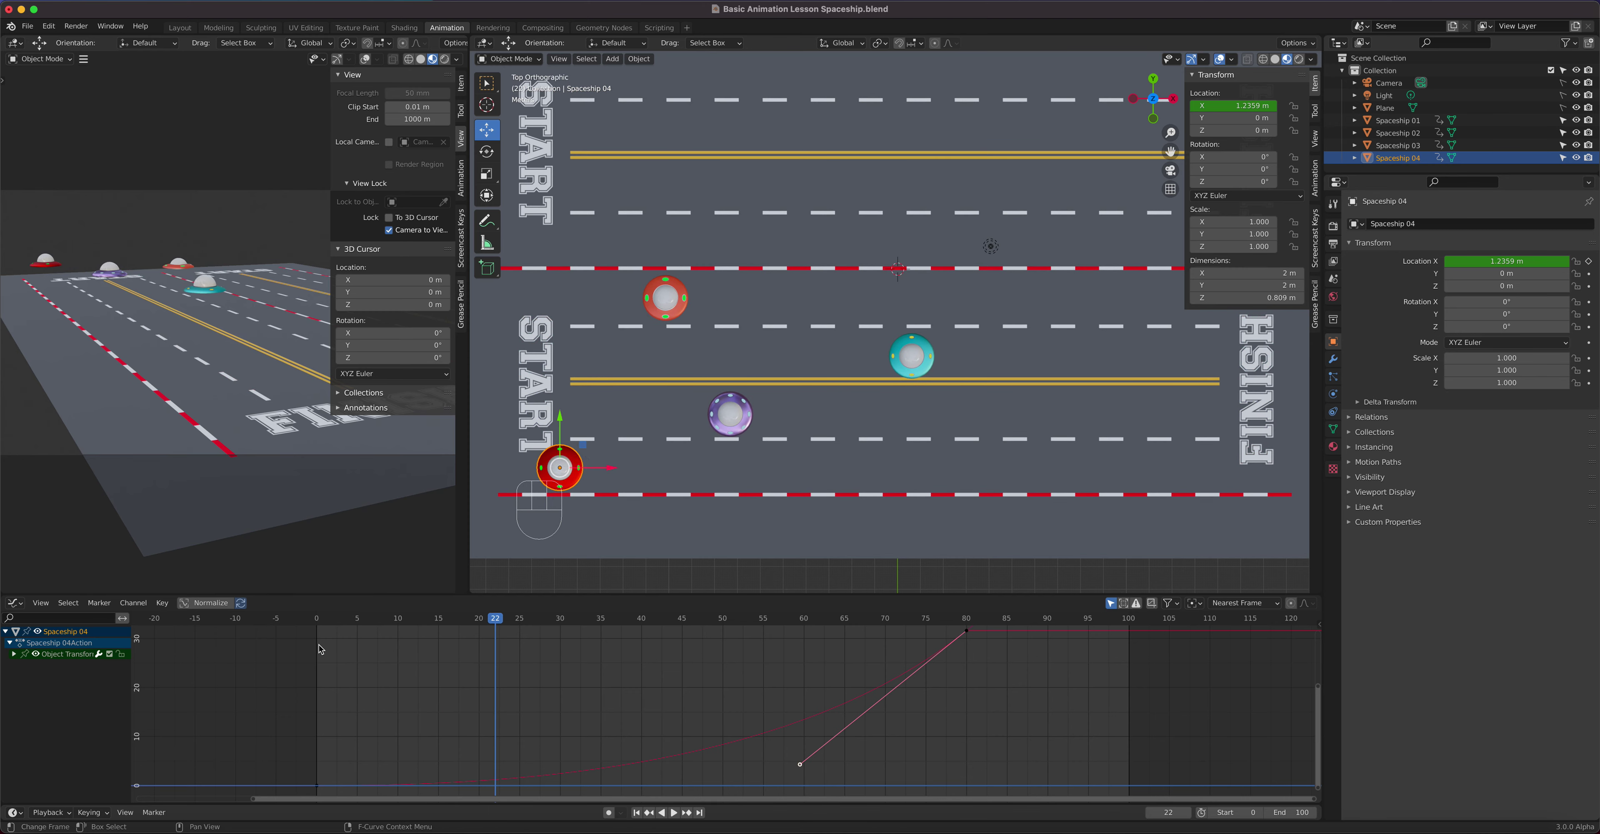
{"action": "left_click_drag", "start_coordinate": [530, 631], "coordinate": [401, 655]}
{"action": "left_click_drag", "start_coordinate": [441, 655], "coordinate": [321, 670]}
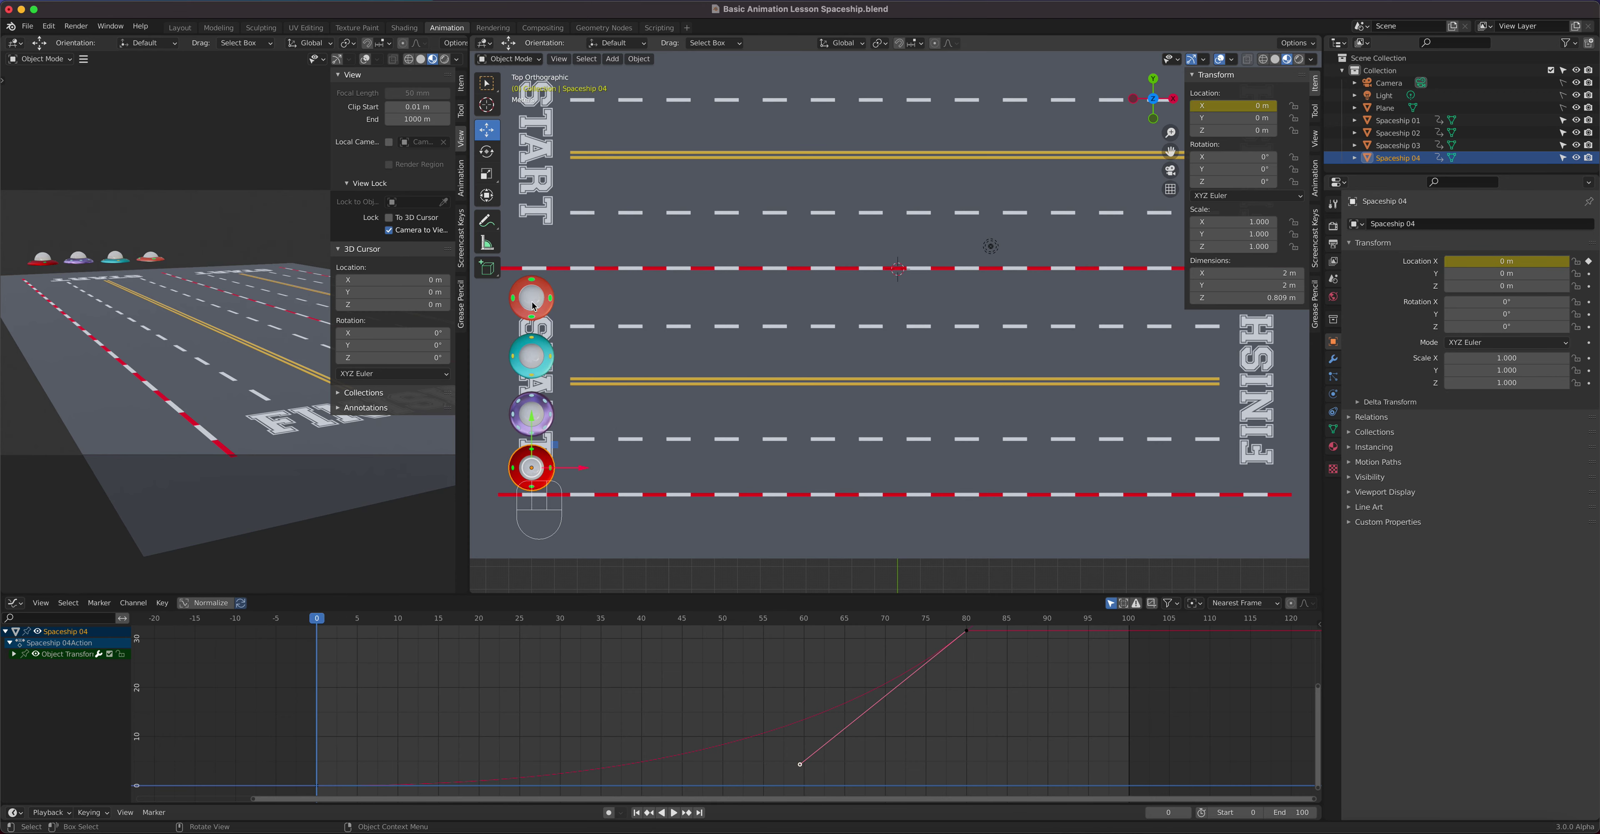
Select Spaceship 02 and play the animation in short stretches to examine its default ease-in and ease-out motion
{"action": "left_click", "coordinate": [572, 273]}
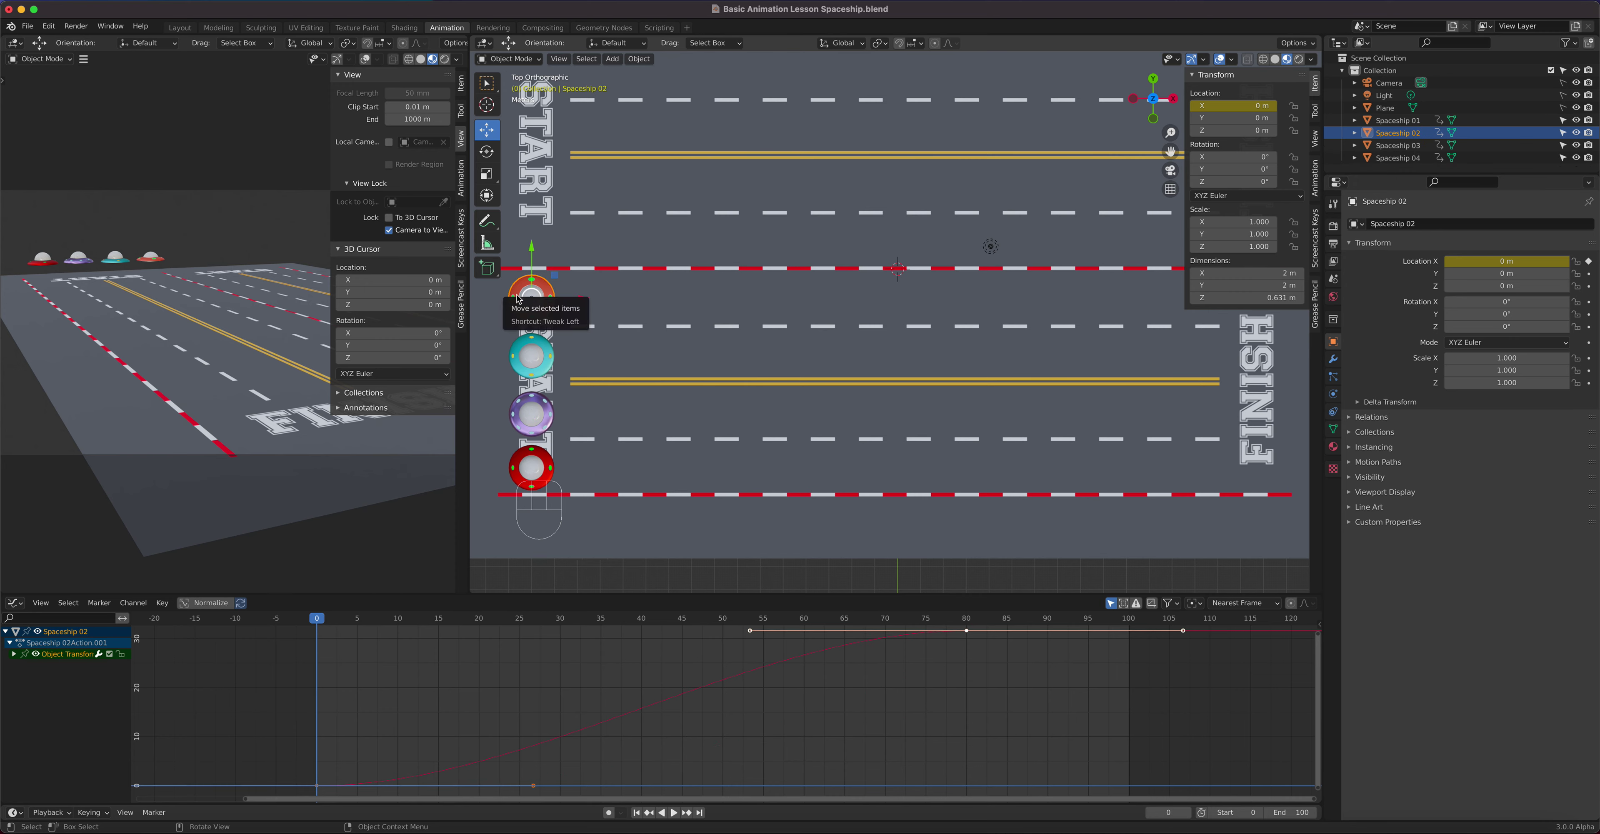
{"action": "key", "text": "space"}
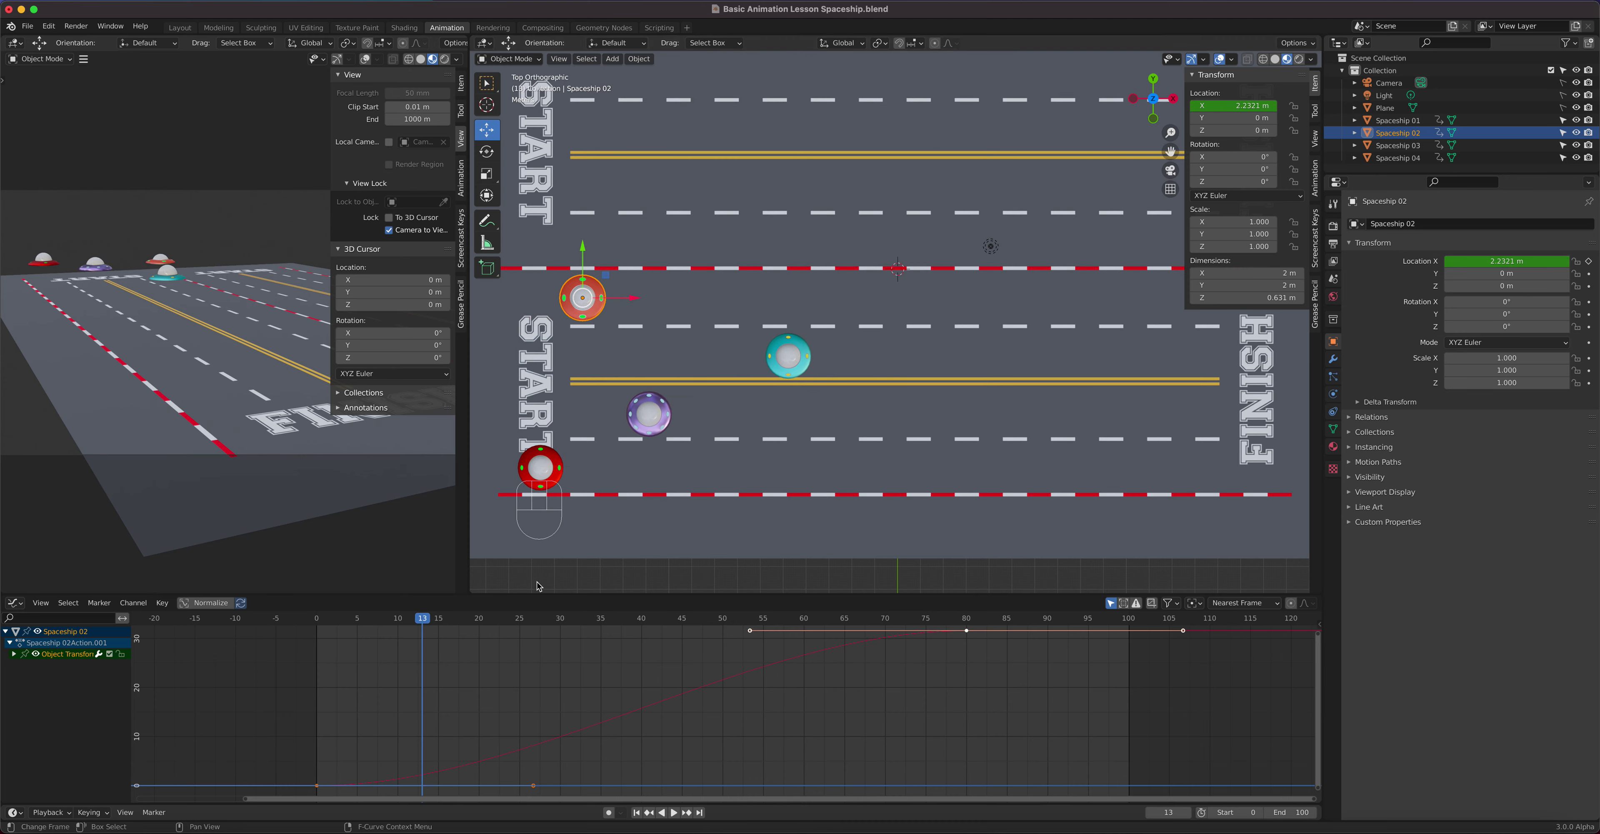
{"action": "key", "text": "space"}
{"action": "key", "text": "space"}
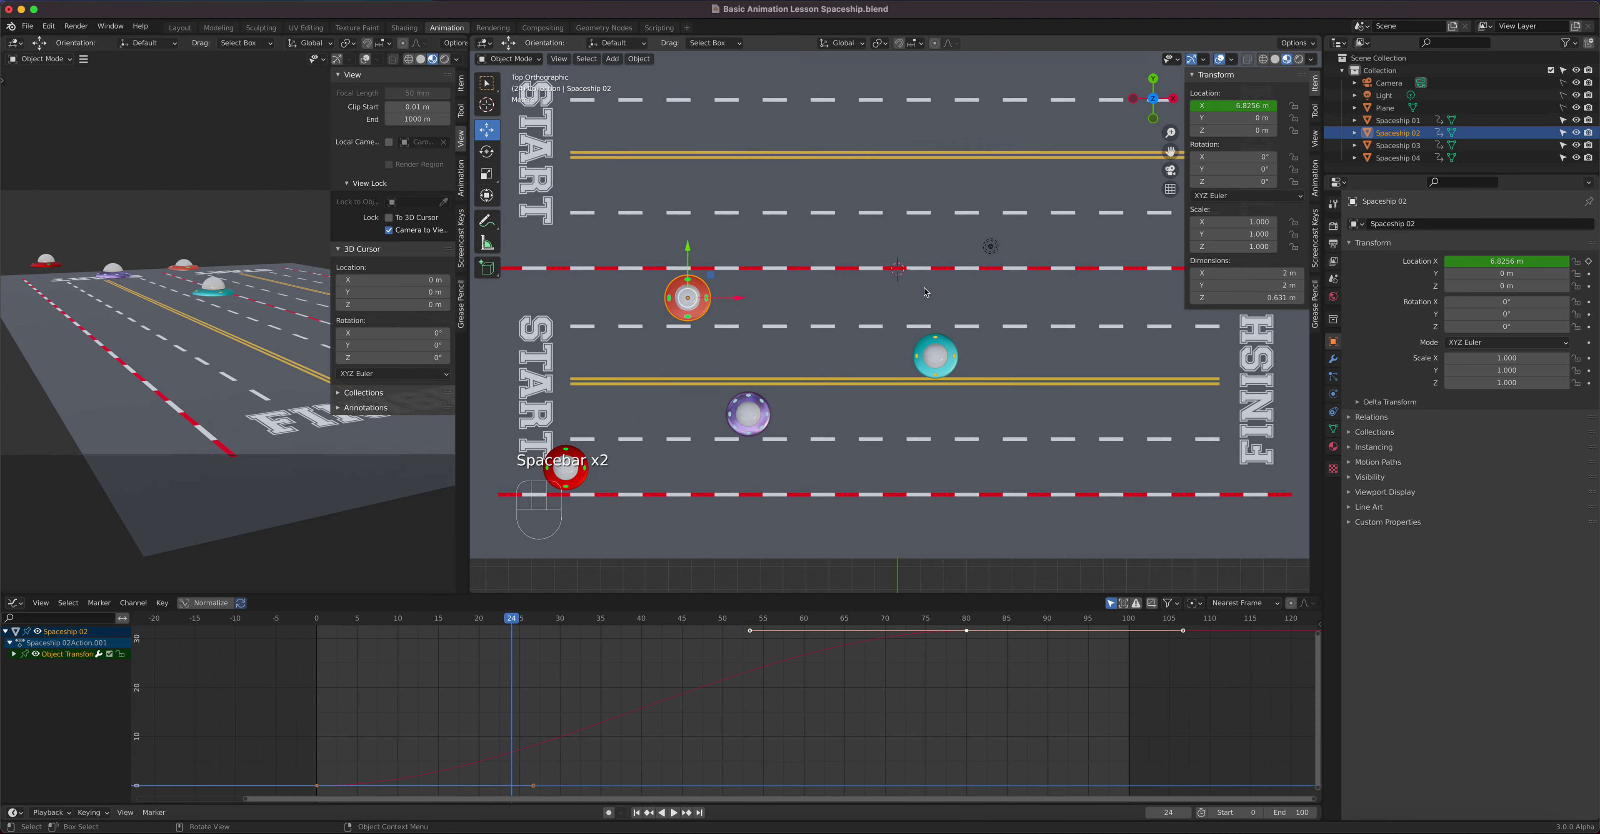
{"action": "key", "text": "space"}
{"action": "key", "text": "space"}
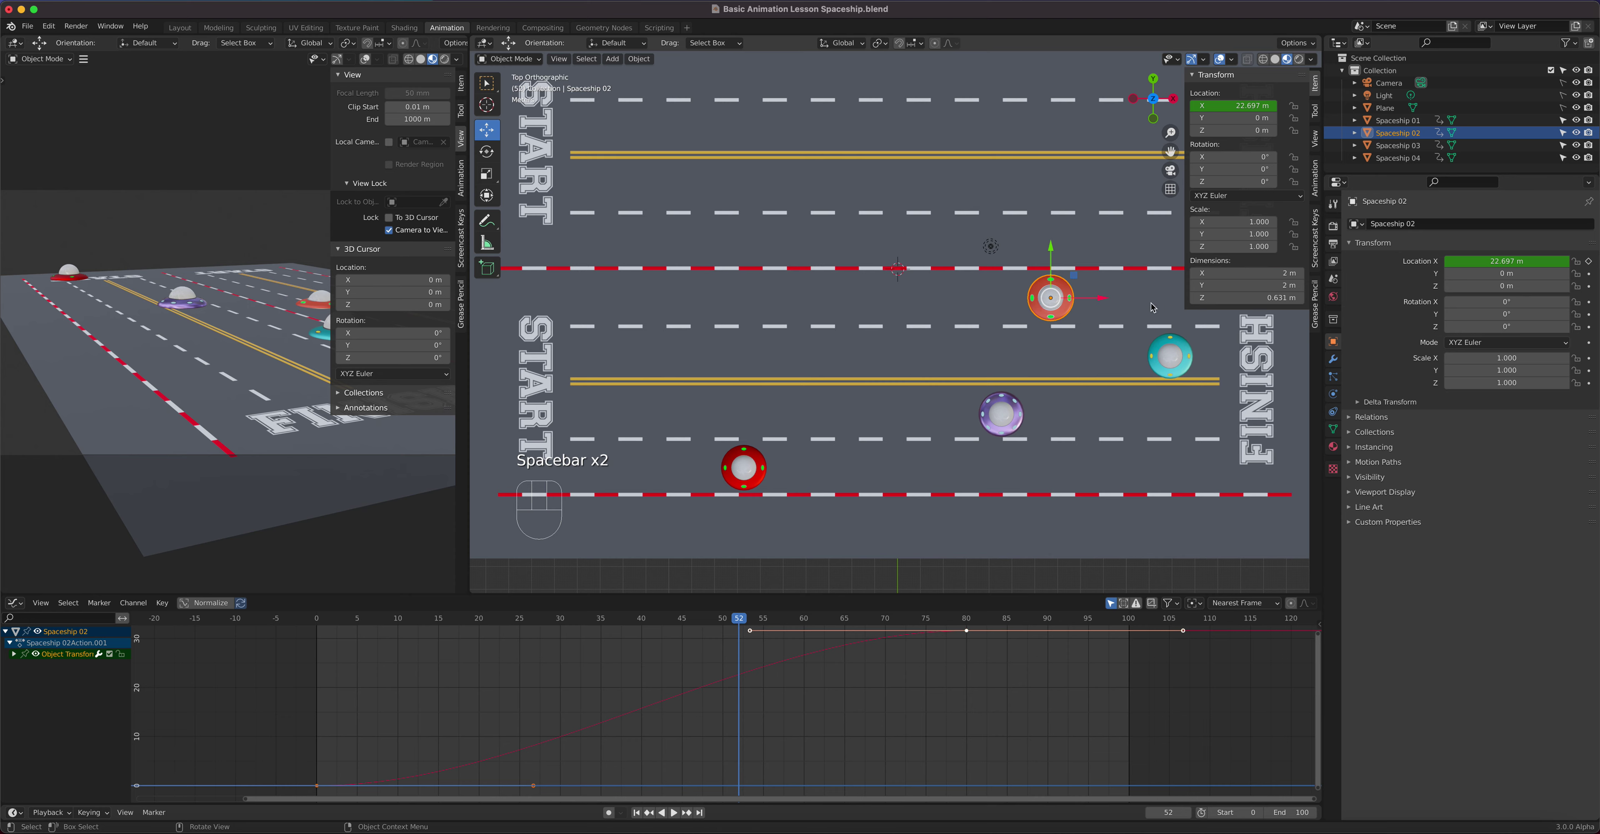
{"action": "key", "text": "space"}
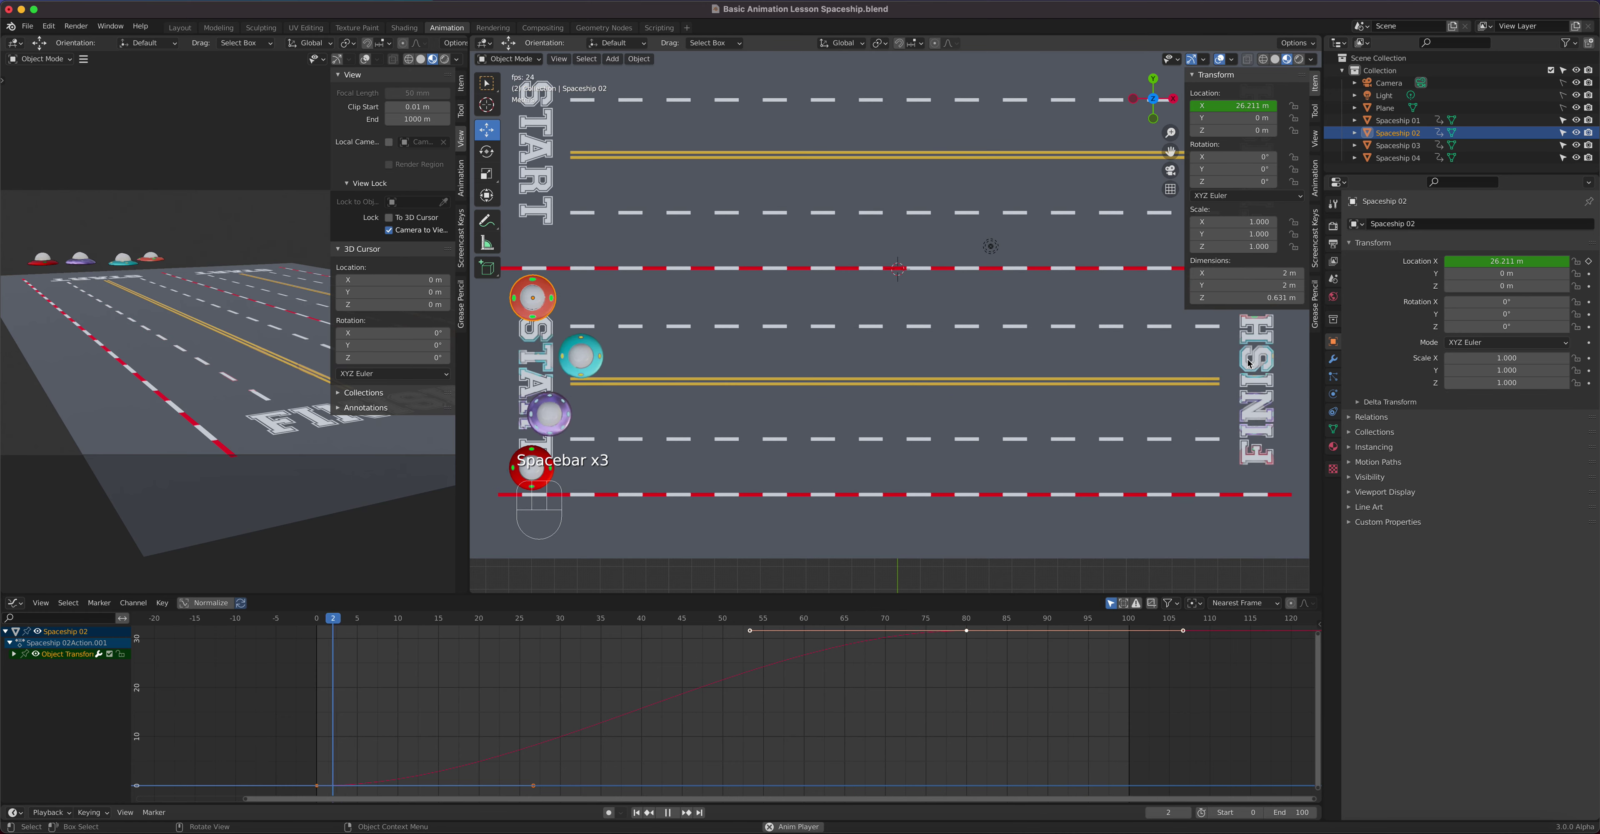
{"action": "key", "text": "space"}
Select Spaceship 01 and step through the race up to frame 79 to examine its speed along the curve
{"action": "left_click", "coordinate": [803, 354]}
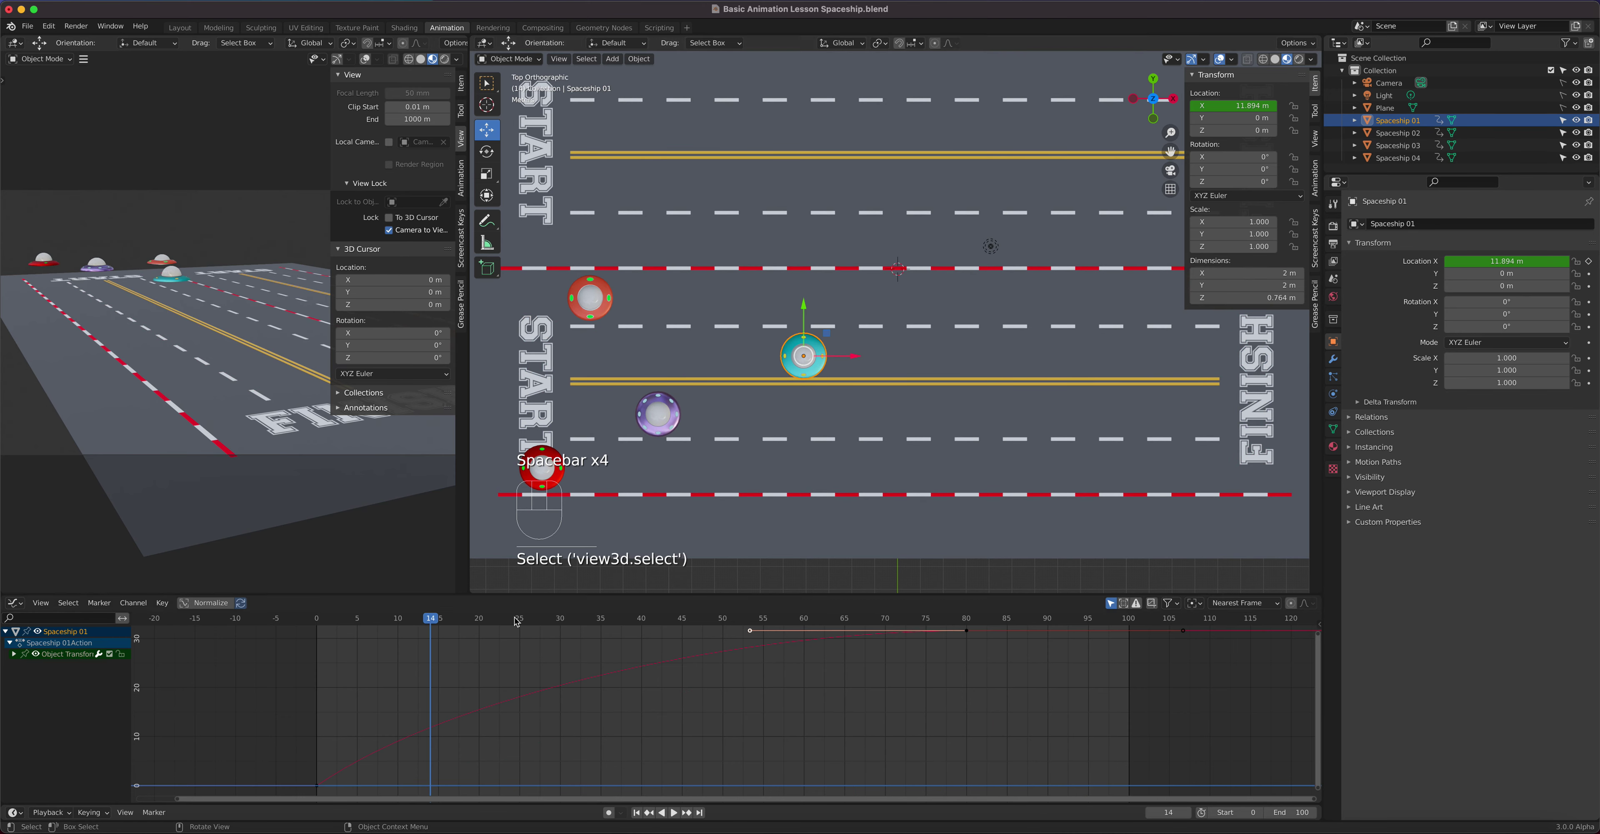
{"action": "left_click_drag", "start_coordinate": [422, 627], "coordinate": [349, 664]}
{"action": "key", "text": "space"}
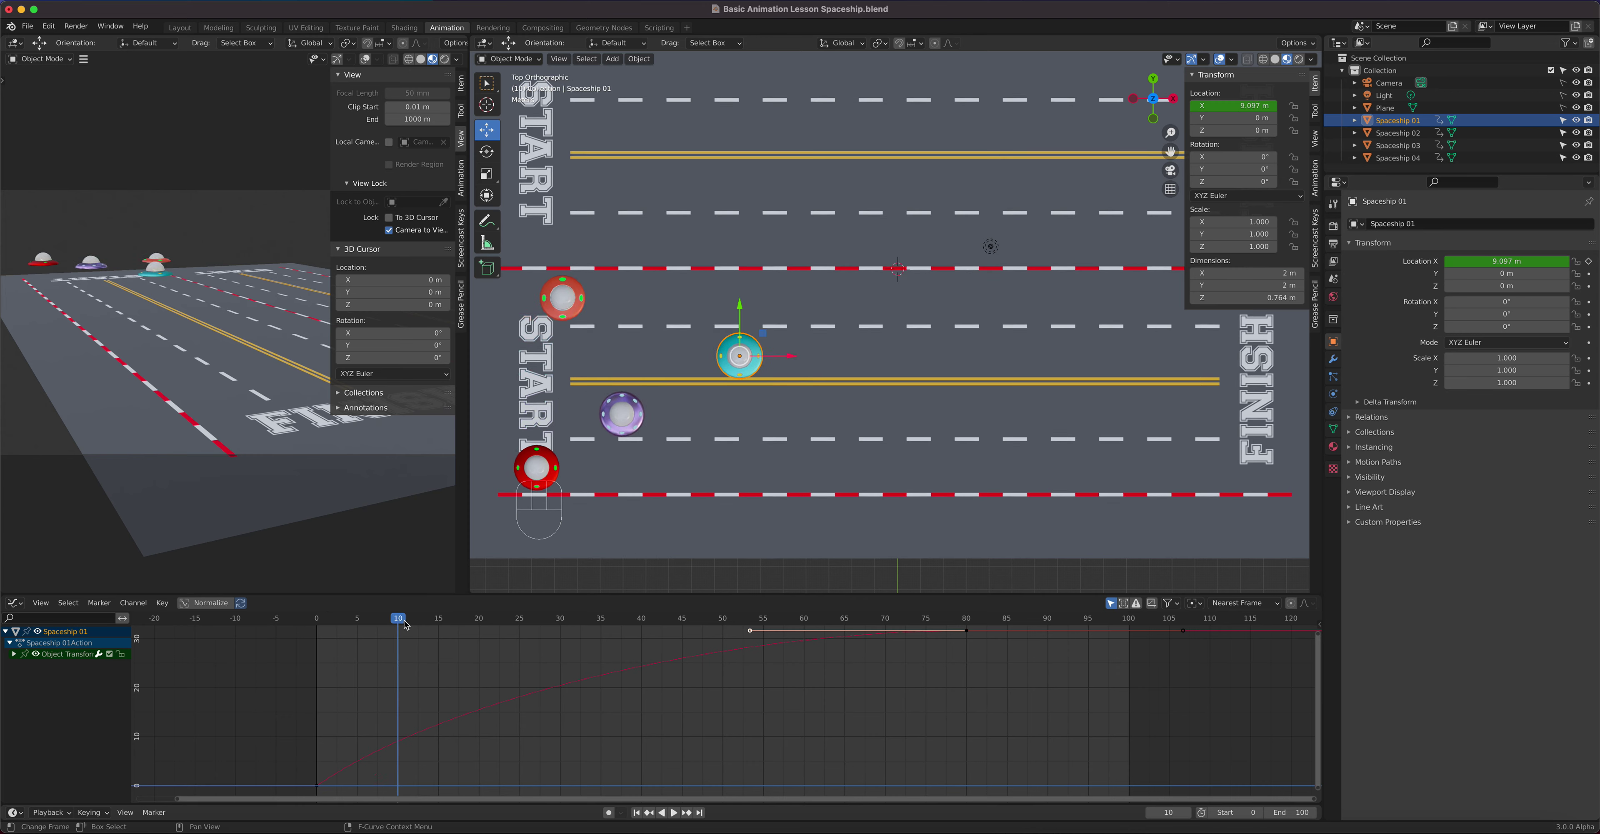
{"action": "key", "text": "space"}
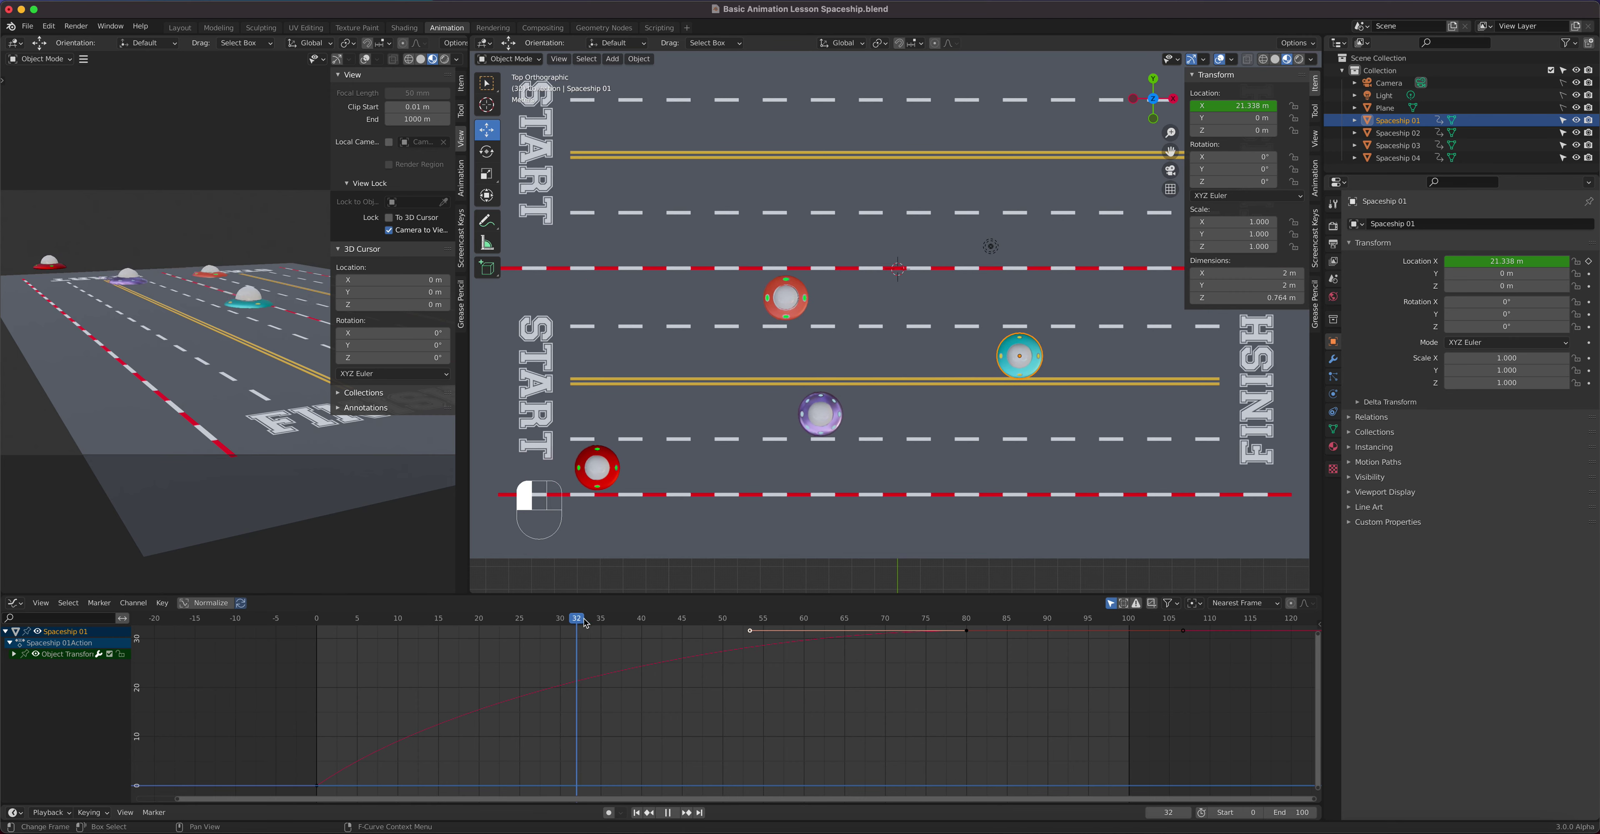
{"action": "key", "text": "space"}
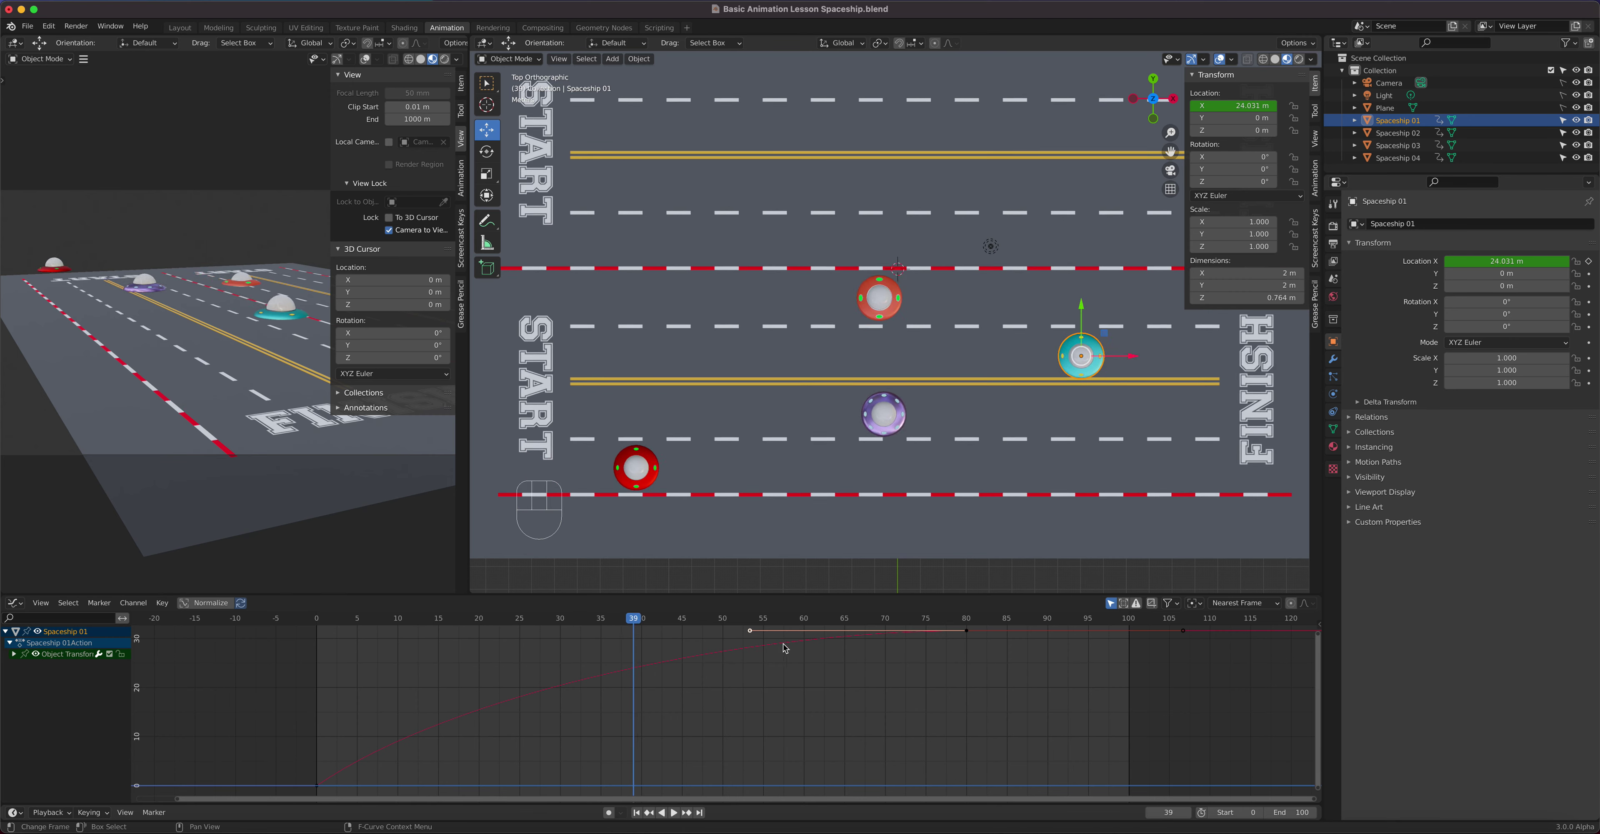
{"action": "key", "text": "space"}
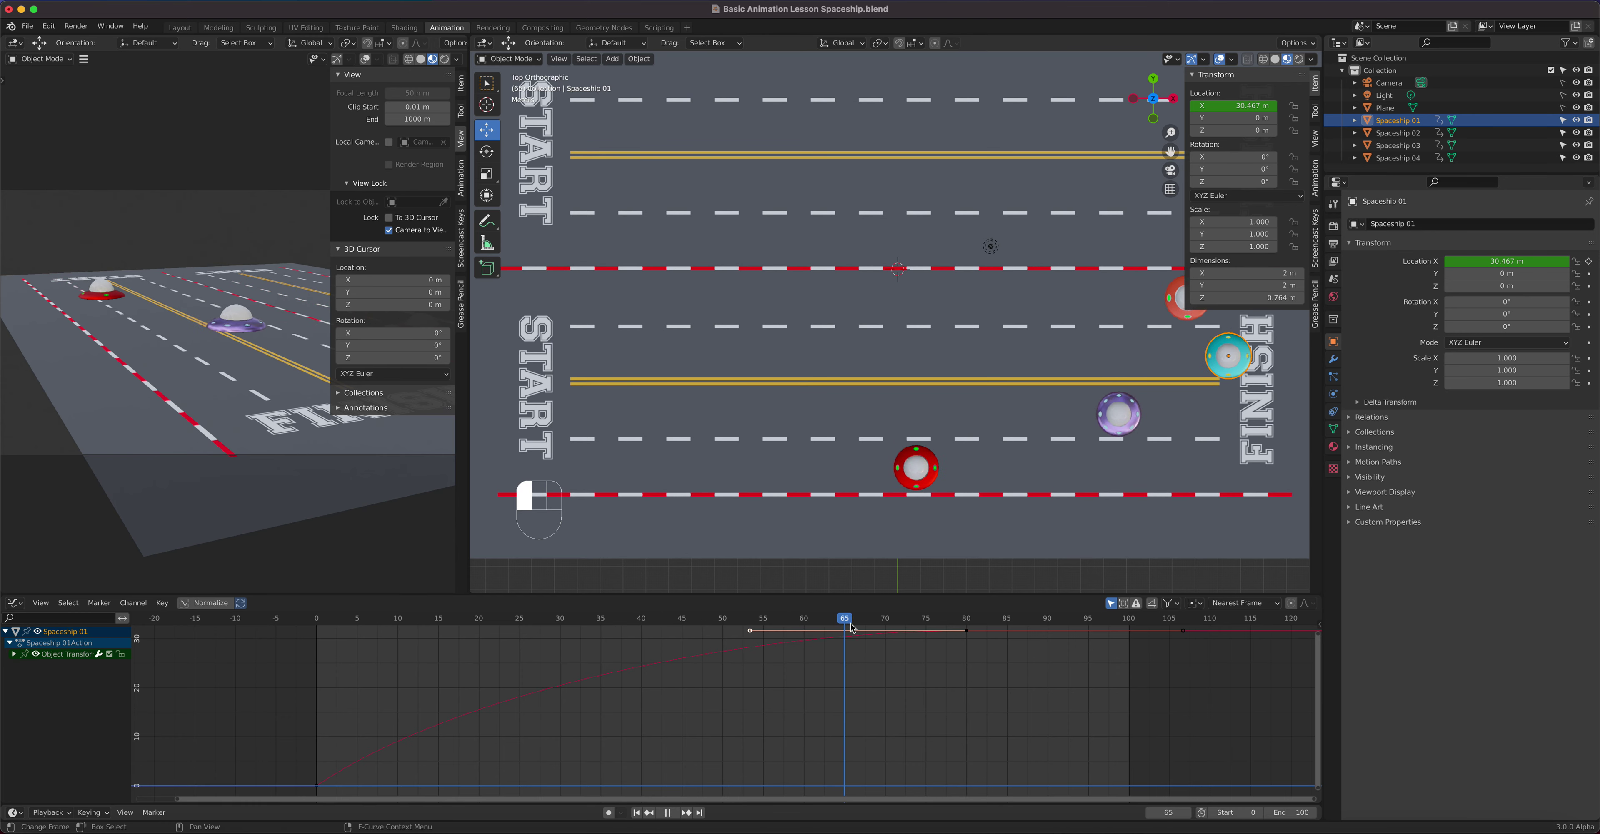
{"action": "key", "text": "space"}
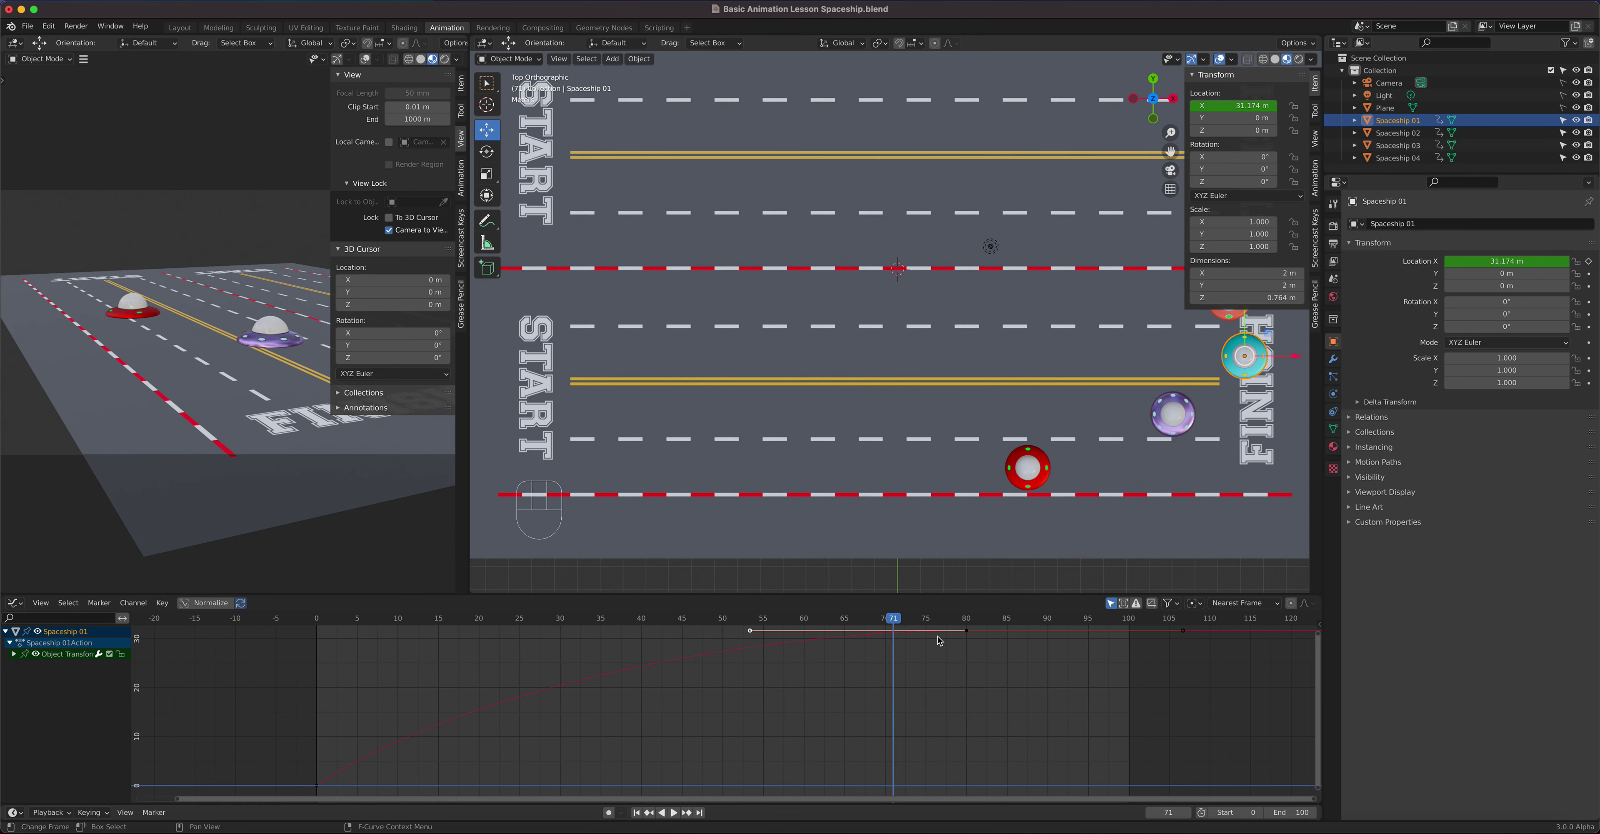
{"action": "left_click", "coordinate": [954, 623]}
{"action": "key", "text": "space"}
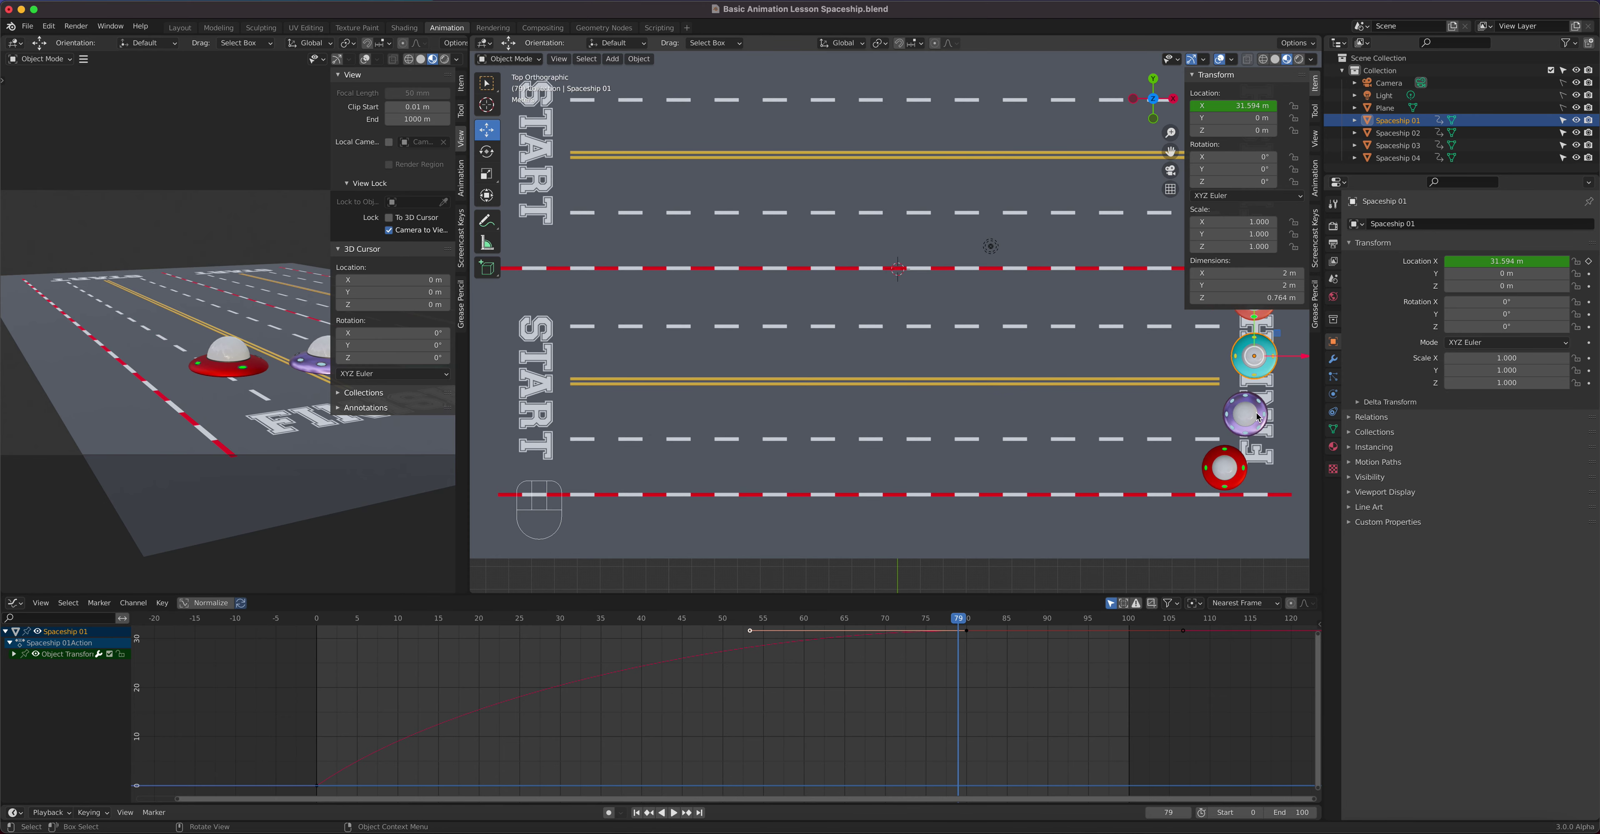
Select Spaceship 03 and play the race from frame 0 to frame 88 to examine its speed along the straight curve
{"action": "left_click", "coordinate": [1258, 417]}
{"action": "left_click_drag", "start_coordinate": [958, 619], "coordinate": [285, 781]}
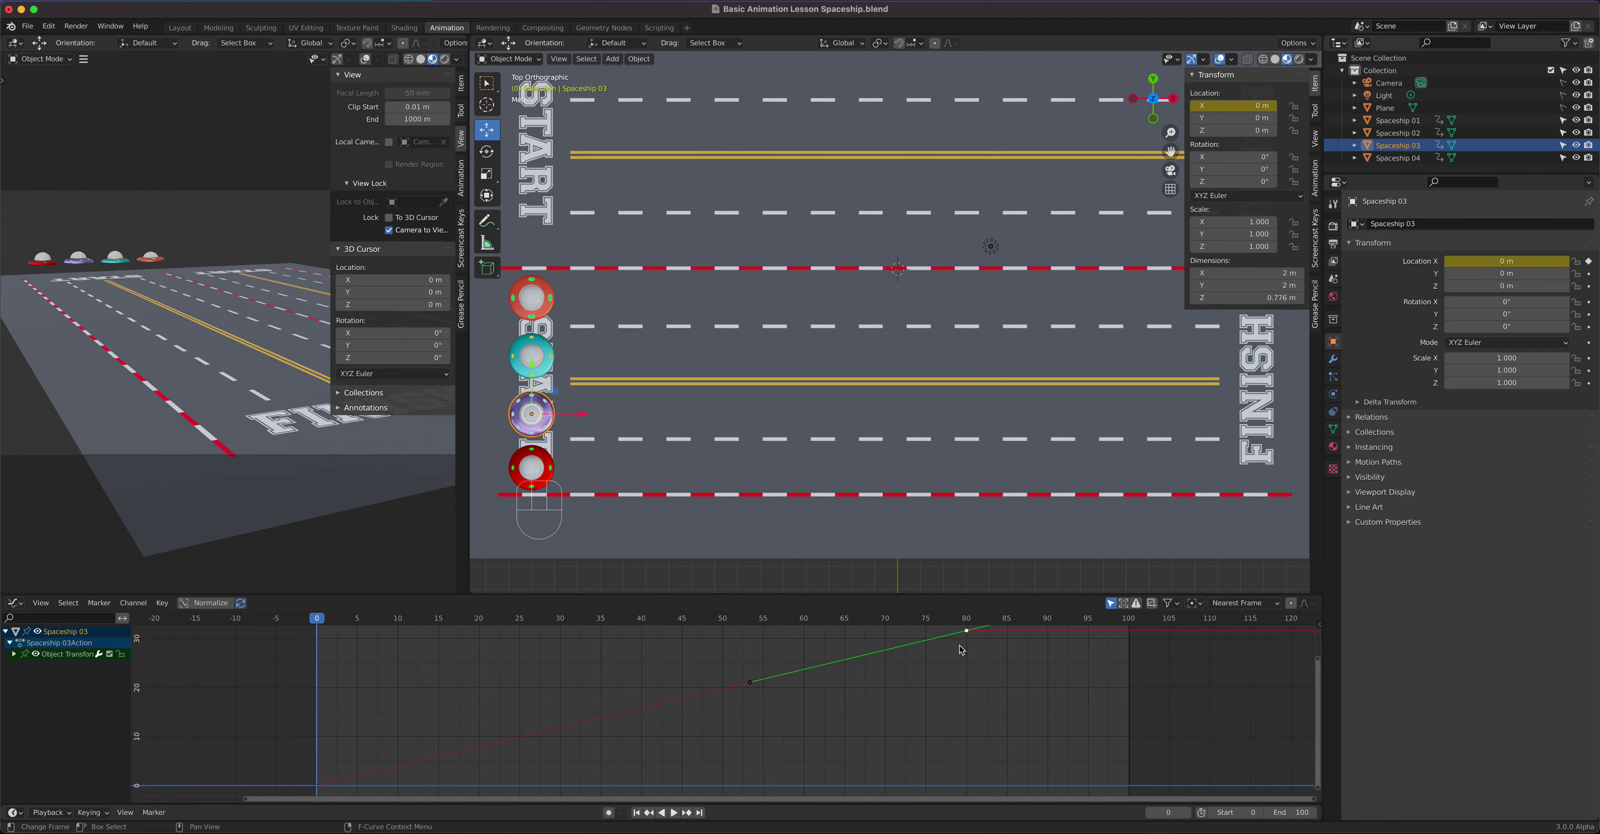
{"action": "key", "text": "space"}
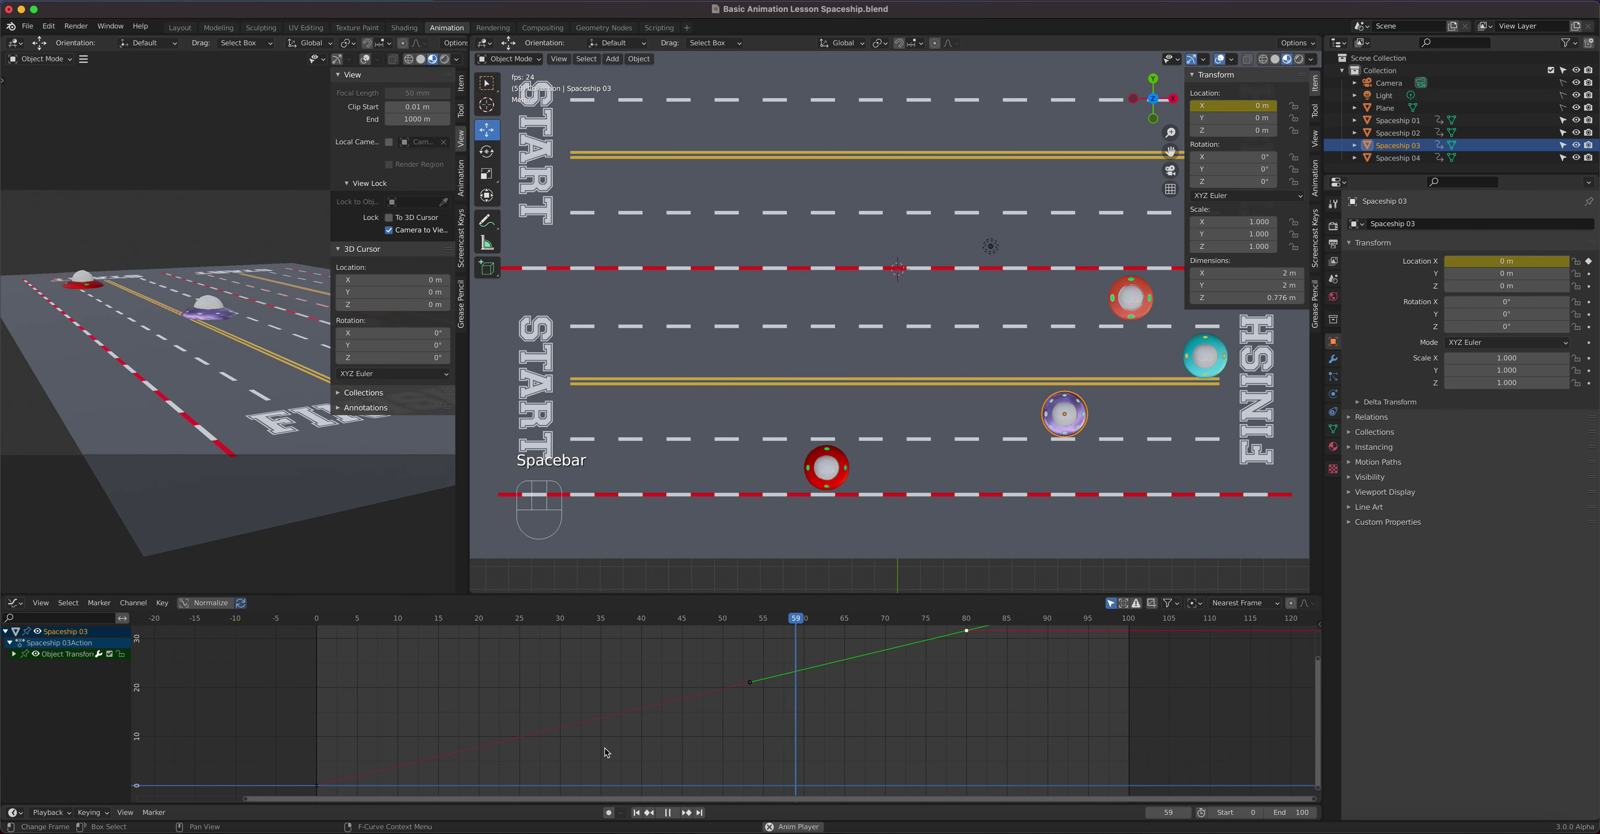
{"action": "key", "text": "space"}
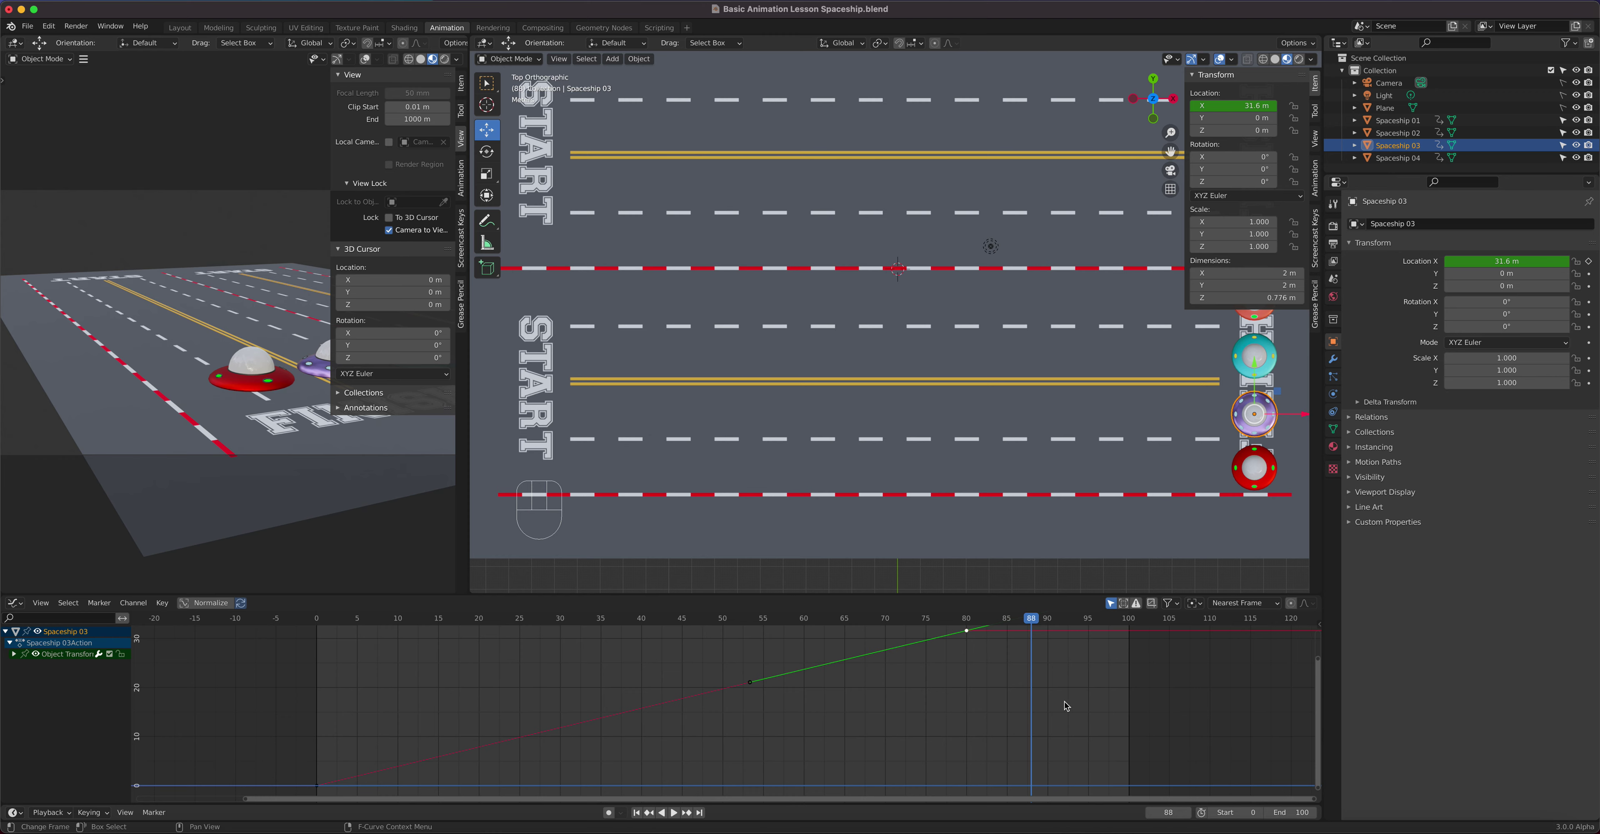
Select Spaceship 04 and replay the race from frame 0, scrubbing to frame 35 to examine how it speeds up along its curve
{"action": "left_click", "coordinate": [1260, 466]}
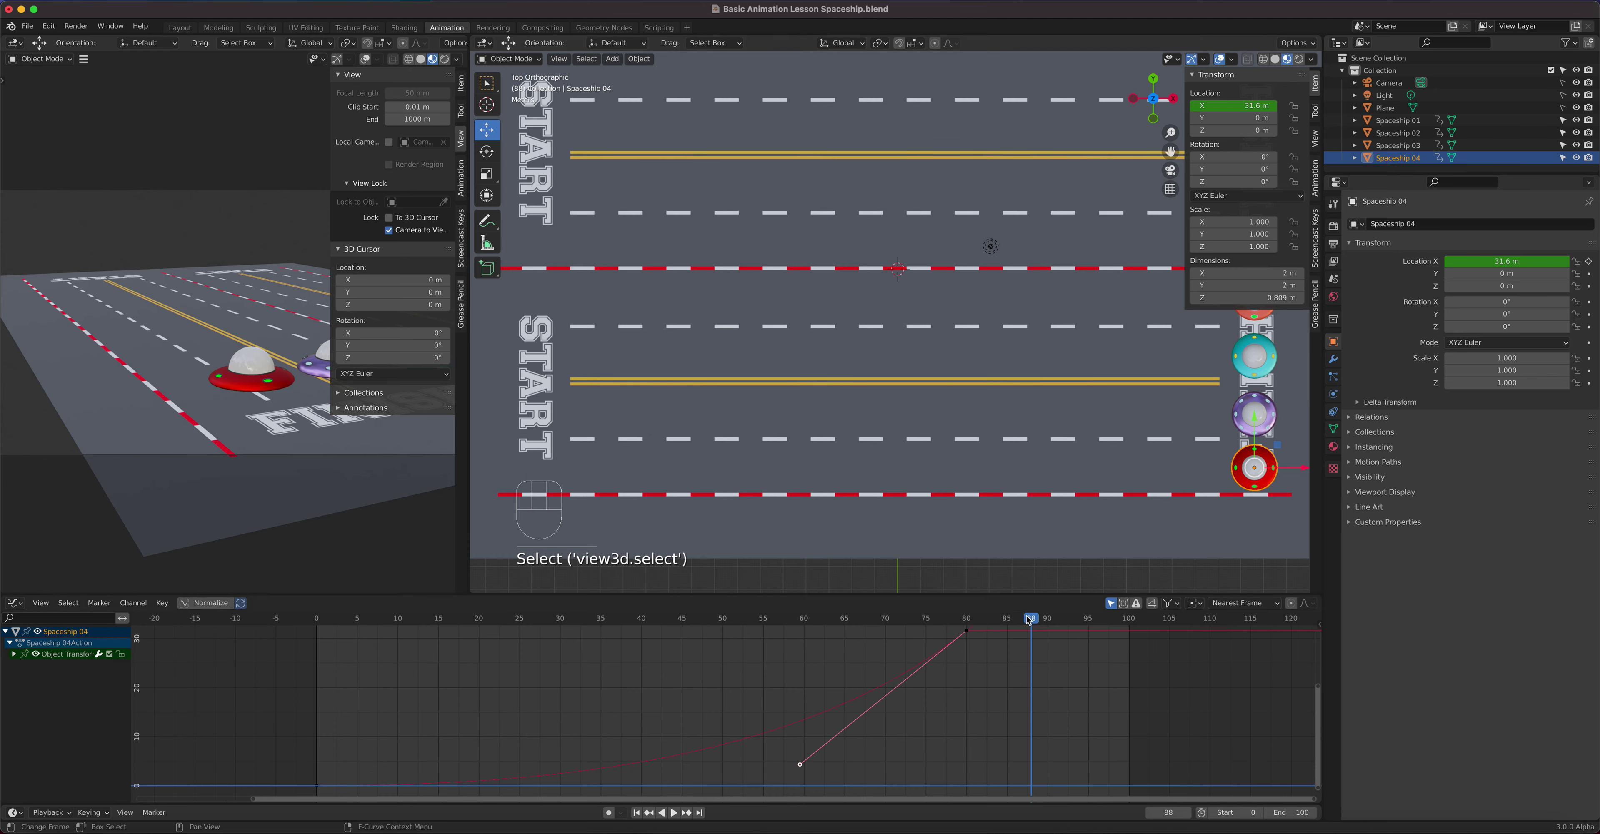
{"action": "left_click_drag", "start_coordinate": [1029, 620], "coordinate": [318, 792]}
{"action": "key", "text": "space"}
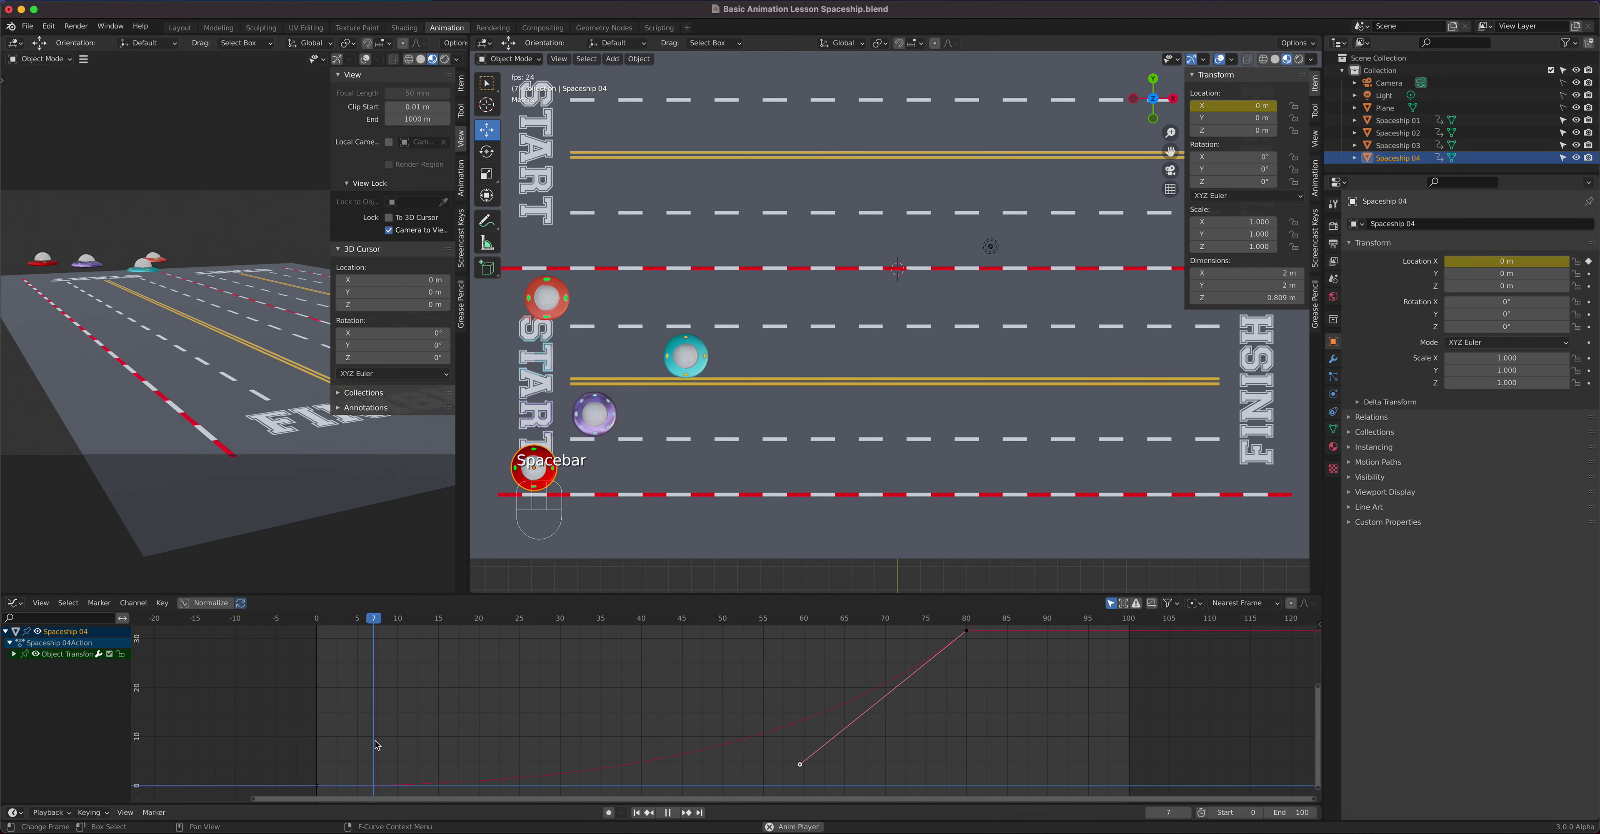
{"action": "key", "text": "space"}
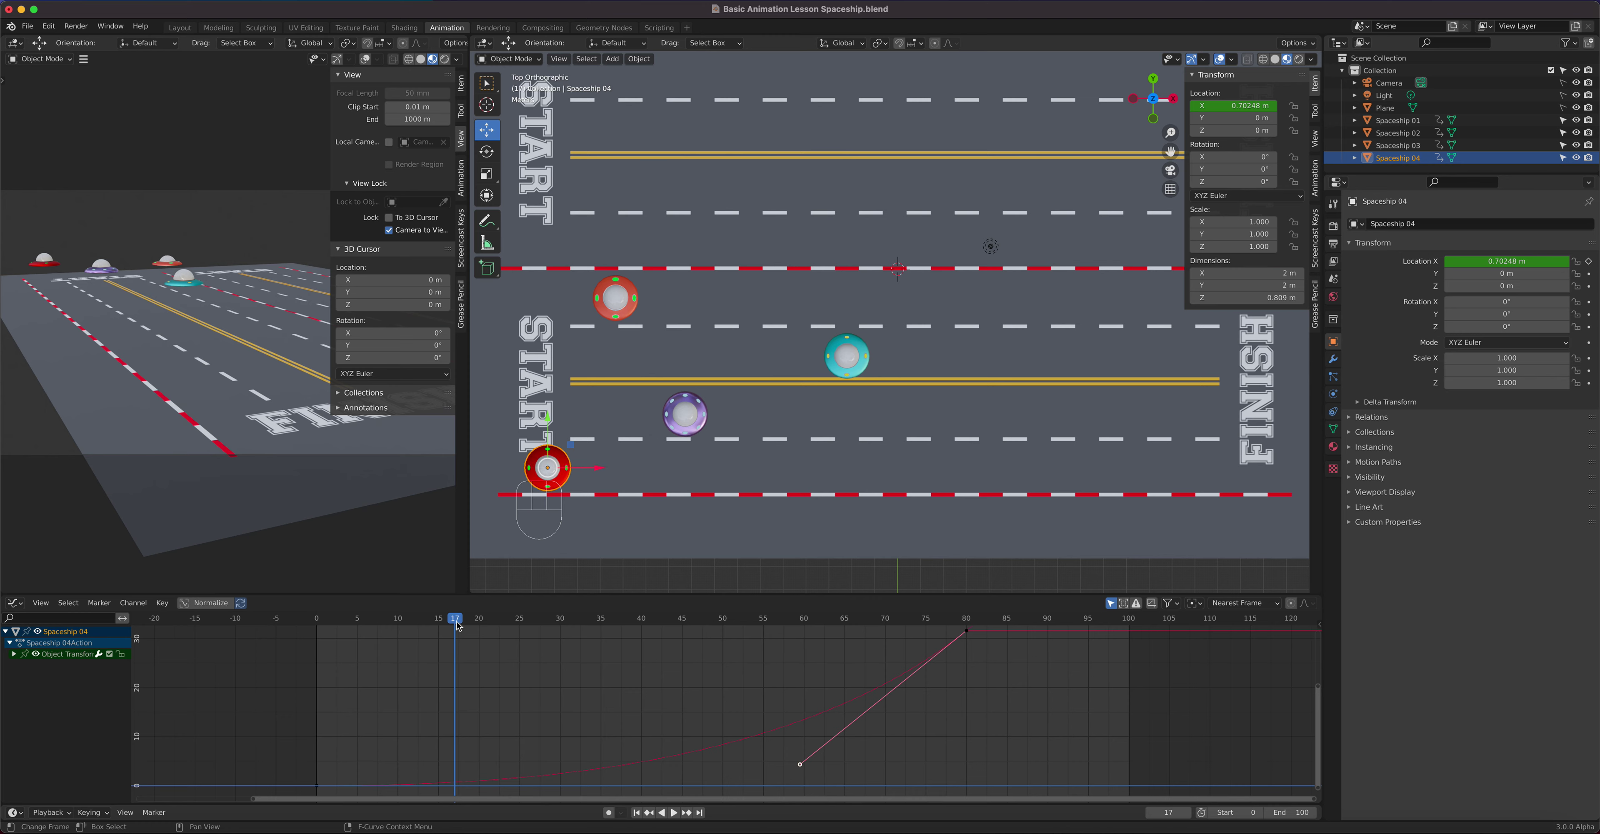
{"action": "left_click_drag", "start_coordinate": [461, 620], "coordinate": [312, 658]}
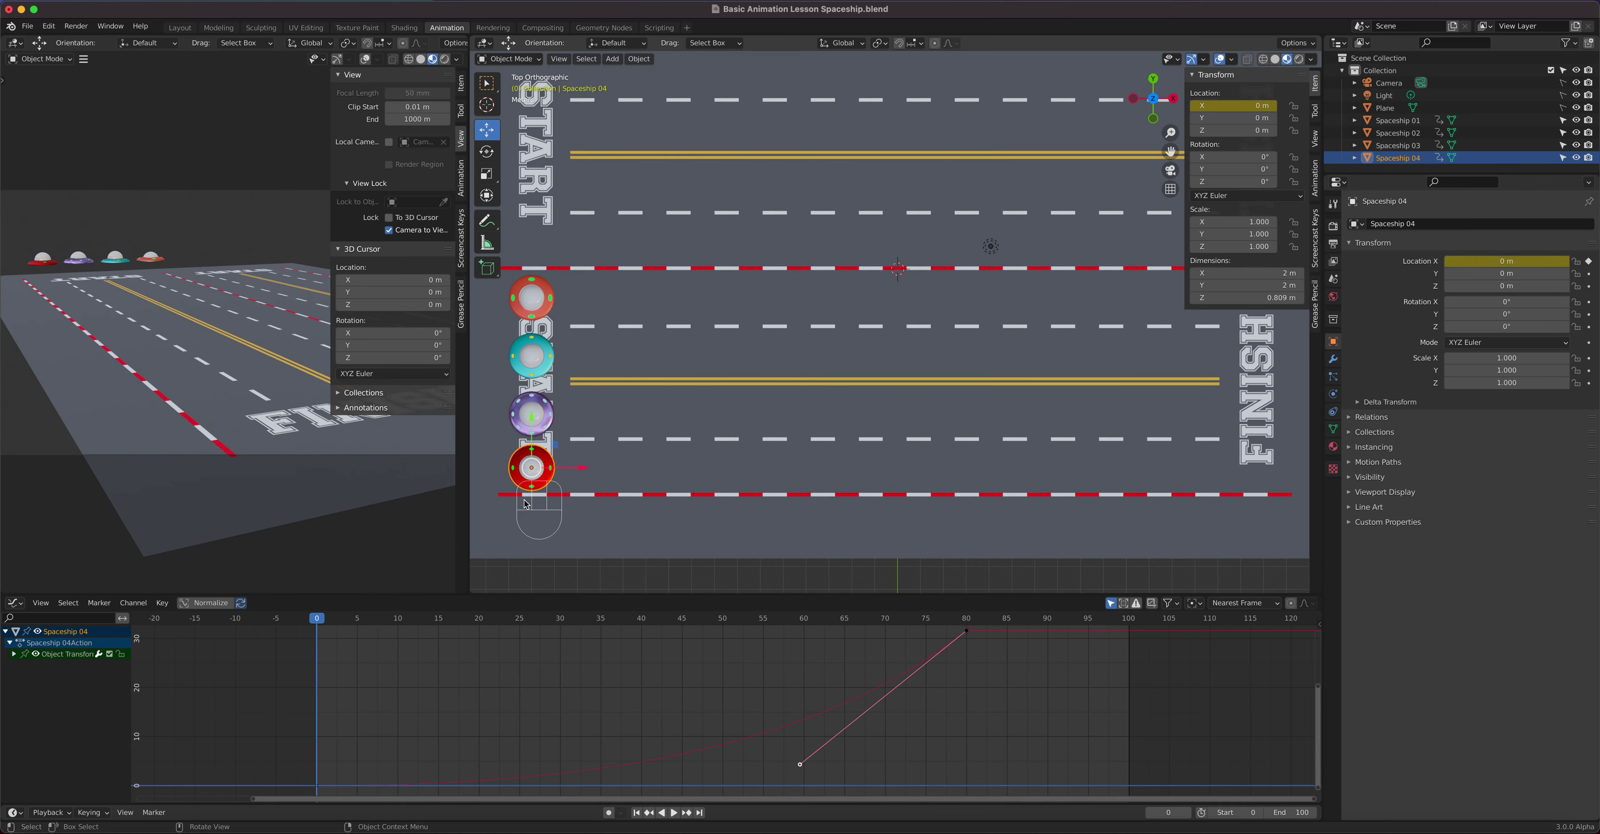
{"action": "key", "text": "space"}
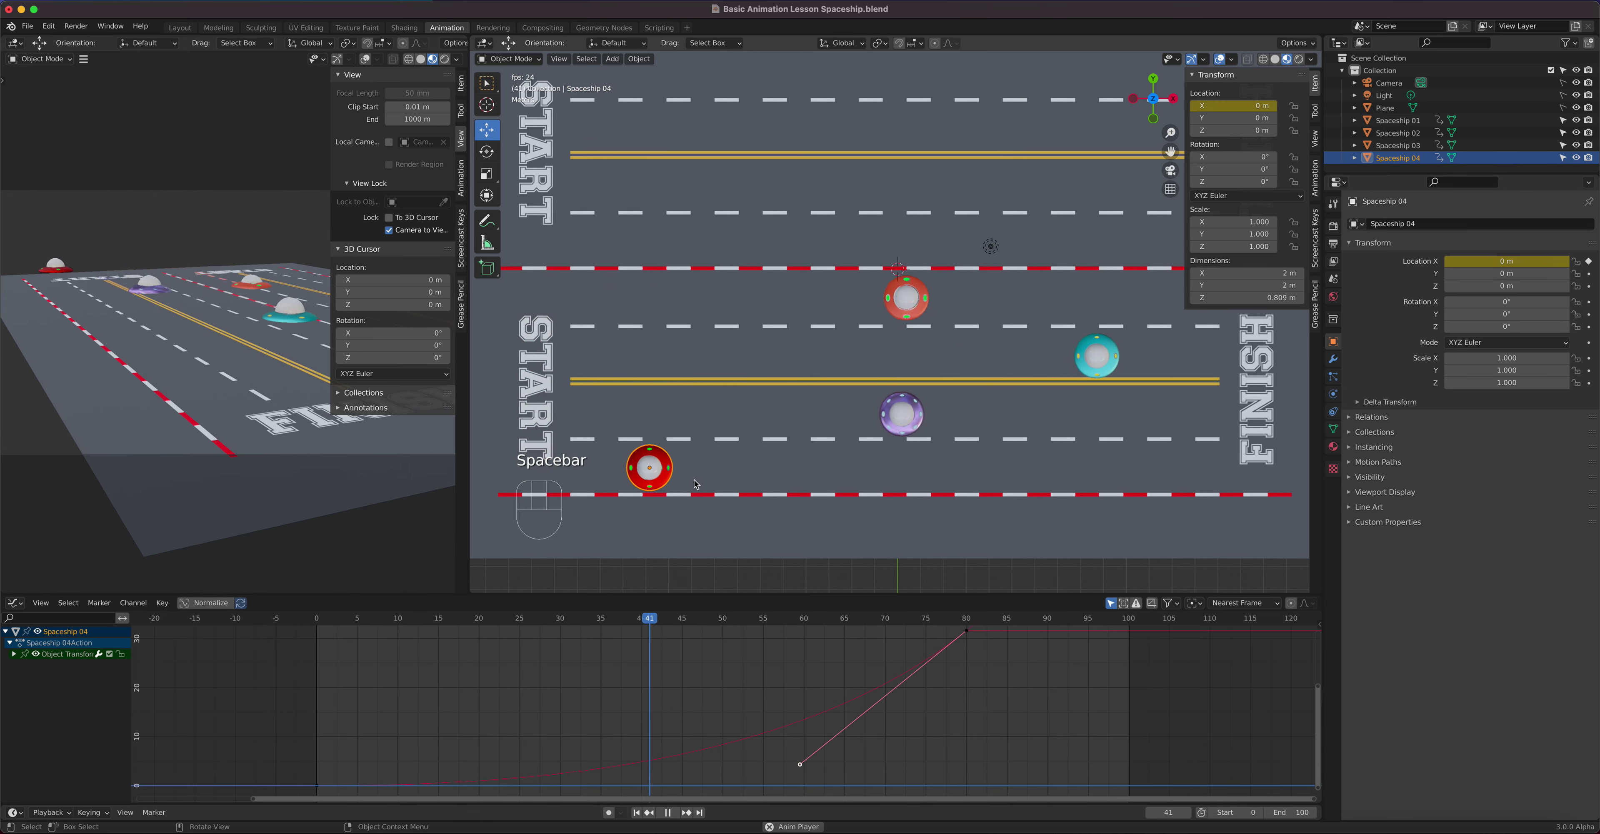
{"action": "key", "text": "space"}
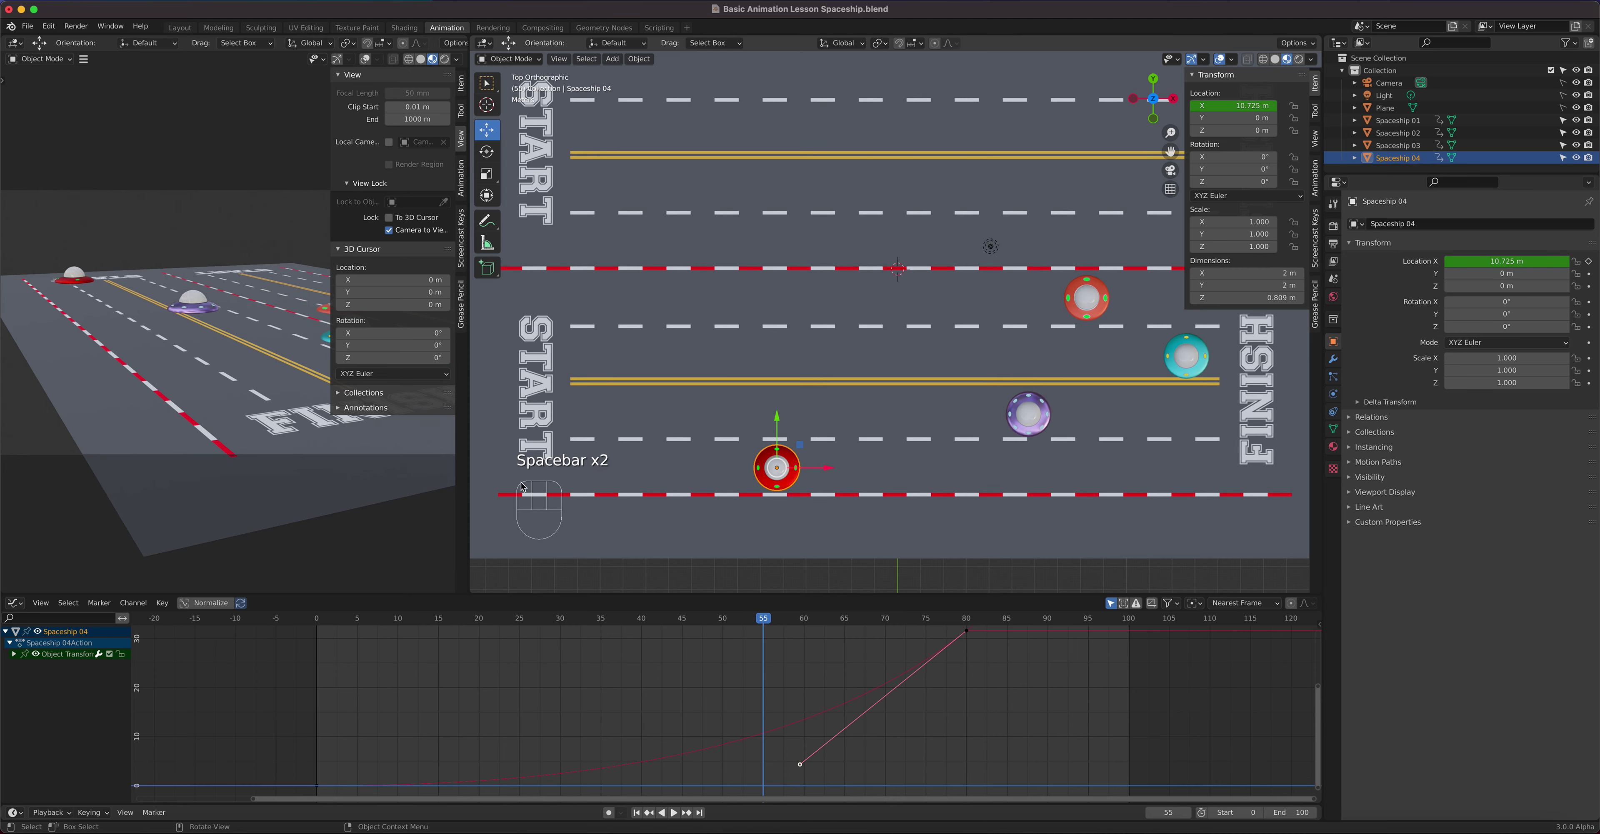
{"action": "left_click_drag", "start_coordinate": [418, 632], "coordinate": [600, 631]}
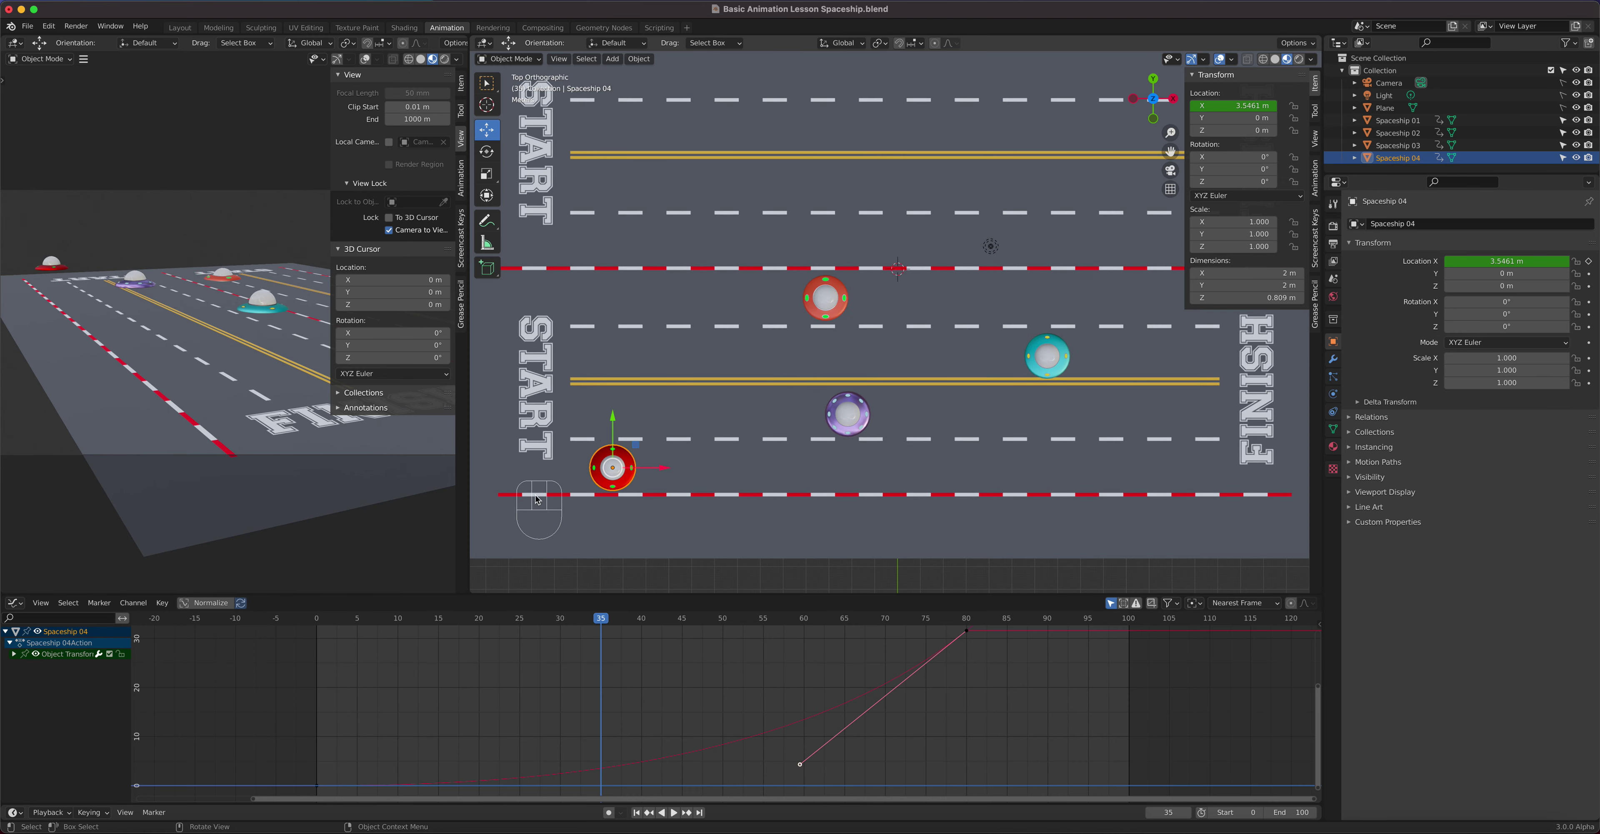
Scrub and play Spaceship 04's motion from frame 25 to frame 80 to examine how it accelerates toward the finish
{"action": "mouse_move", "coordinate": [546, 633]}
{"action": "left_mouse_down"}
{"action": "mouse_move", "coordinate": [371, 632]}
{"action": "mouse_move", "coordinate": [519, 637]}
{"action": "left_mouse_up"}
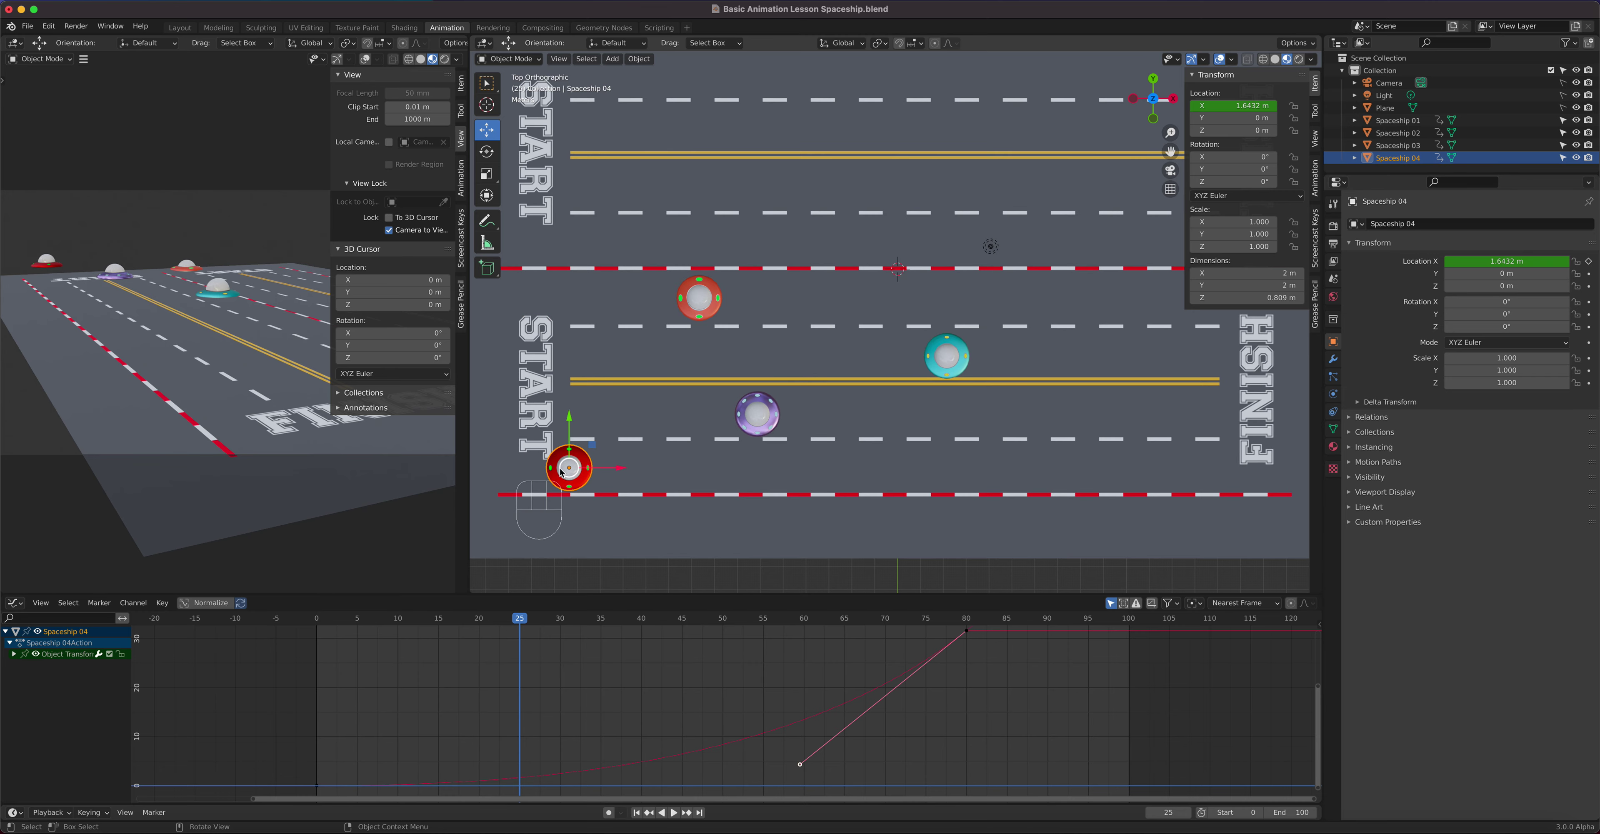
{"action": "key", "text": "space"}
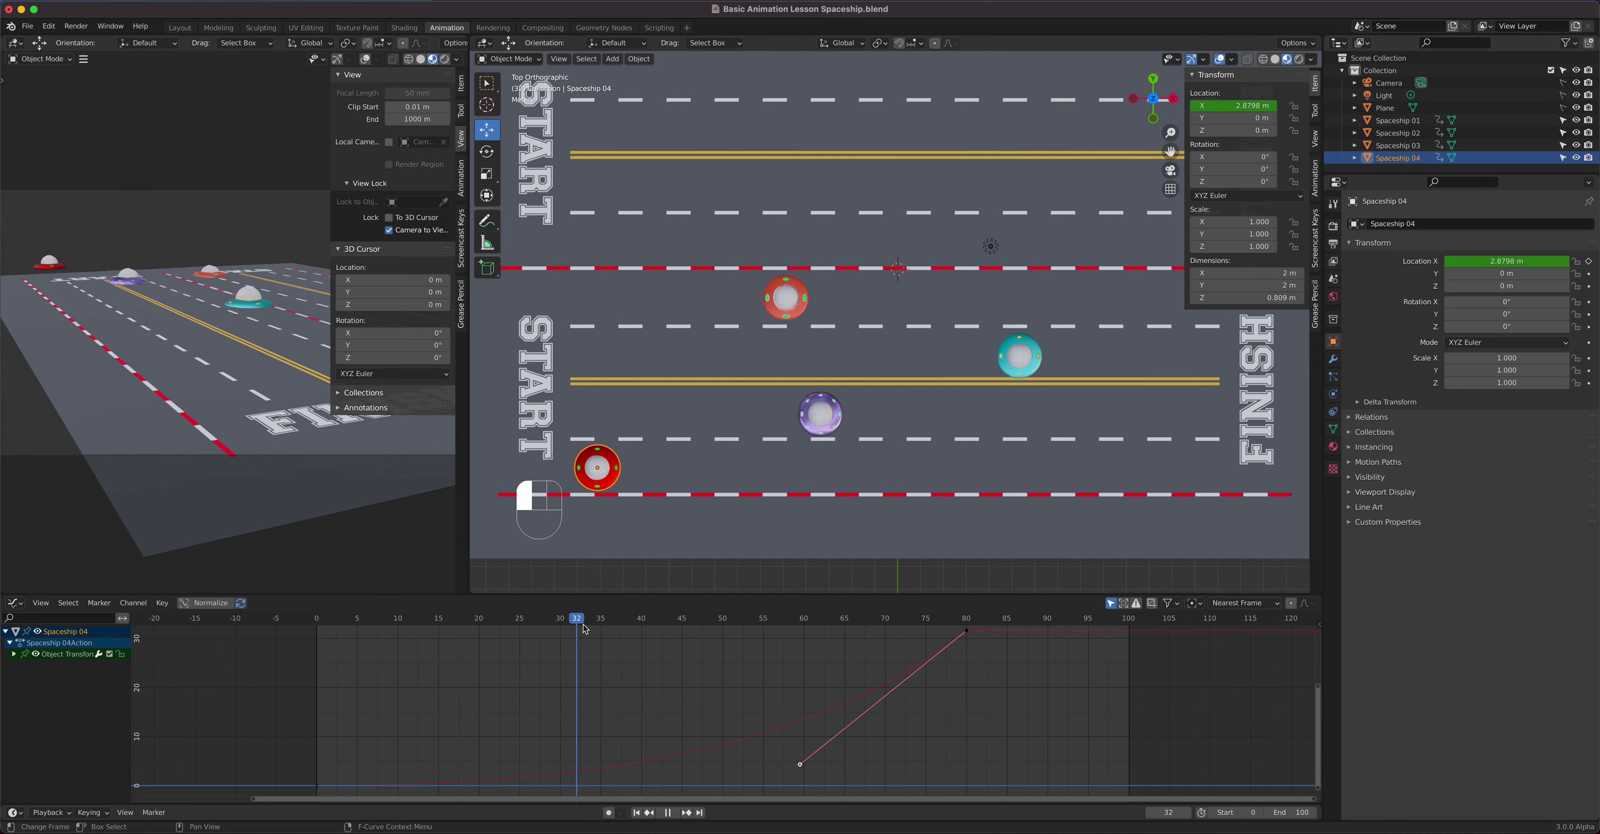
{"action": "key", "text": "space"}
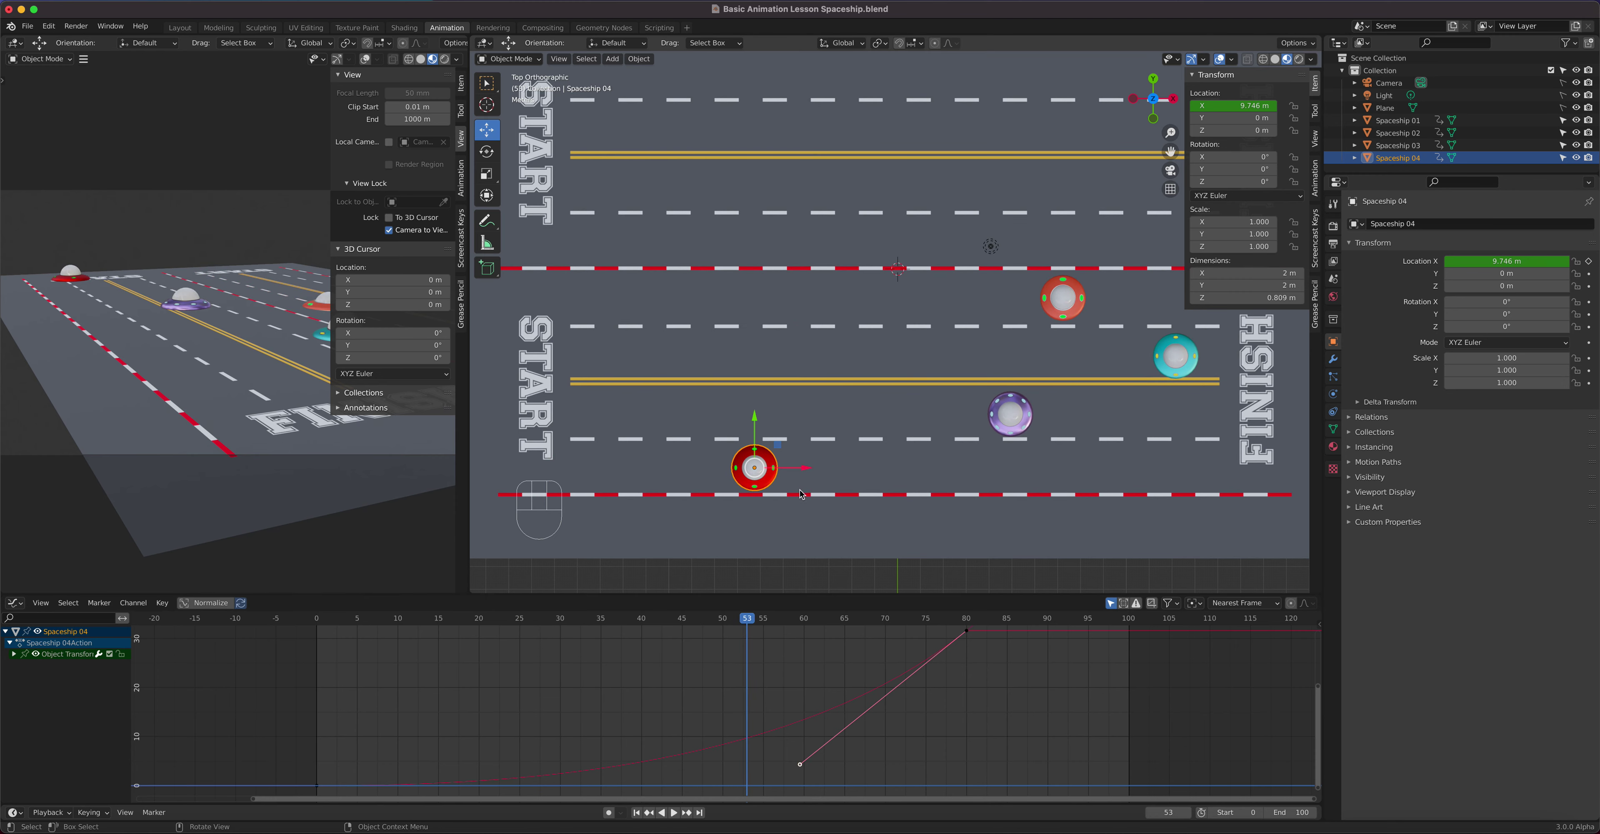
{"action": "left_click_drag", "start_coordinate": [749, 620], "coordinate": [958, 640]}
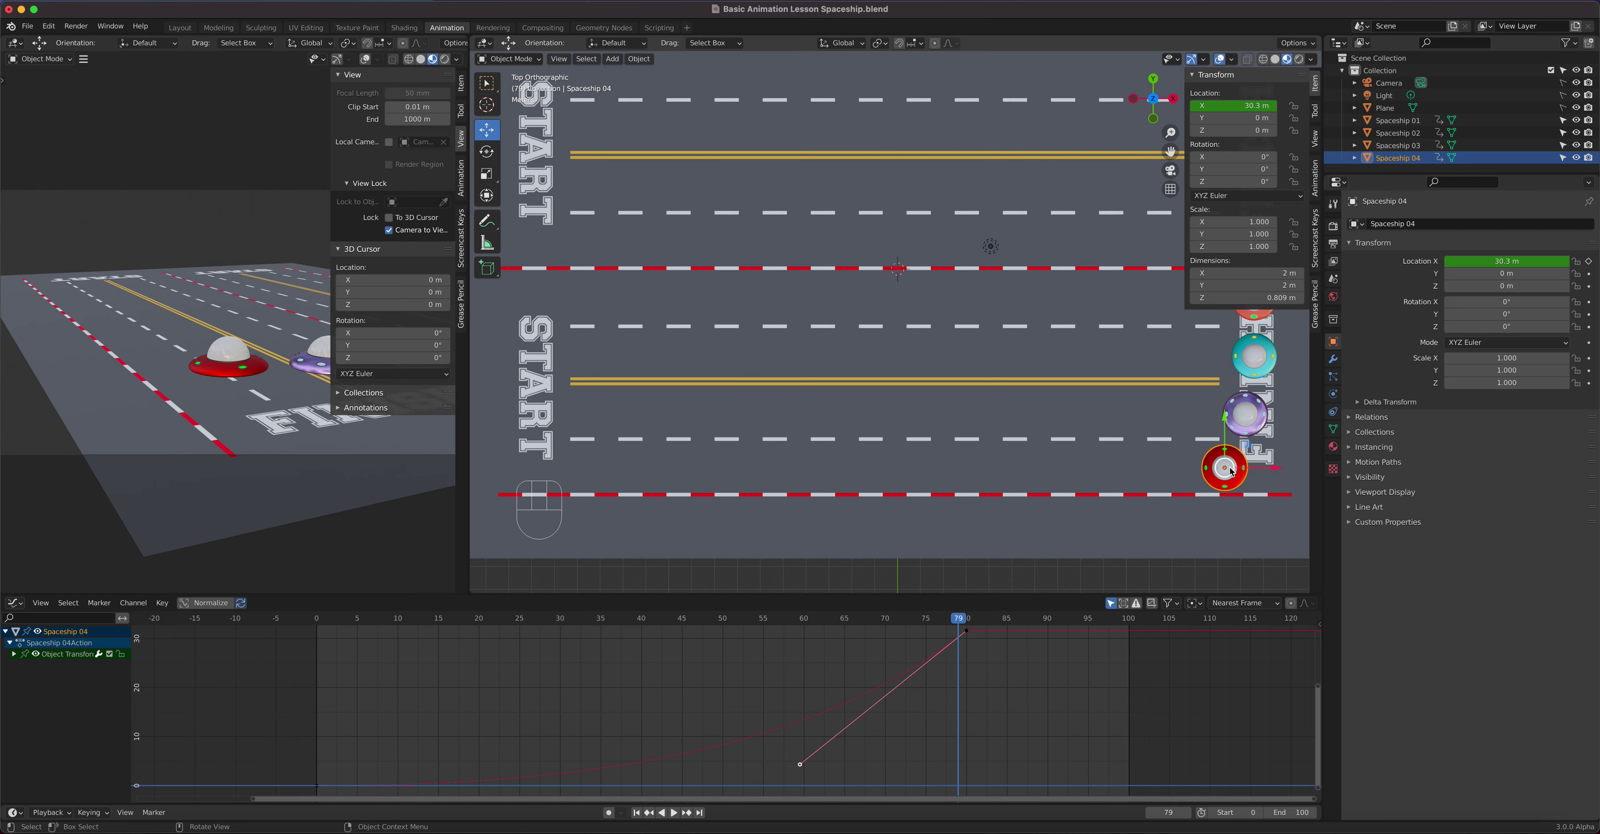
{"action": "key", "text": "Right"}
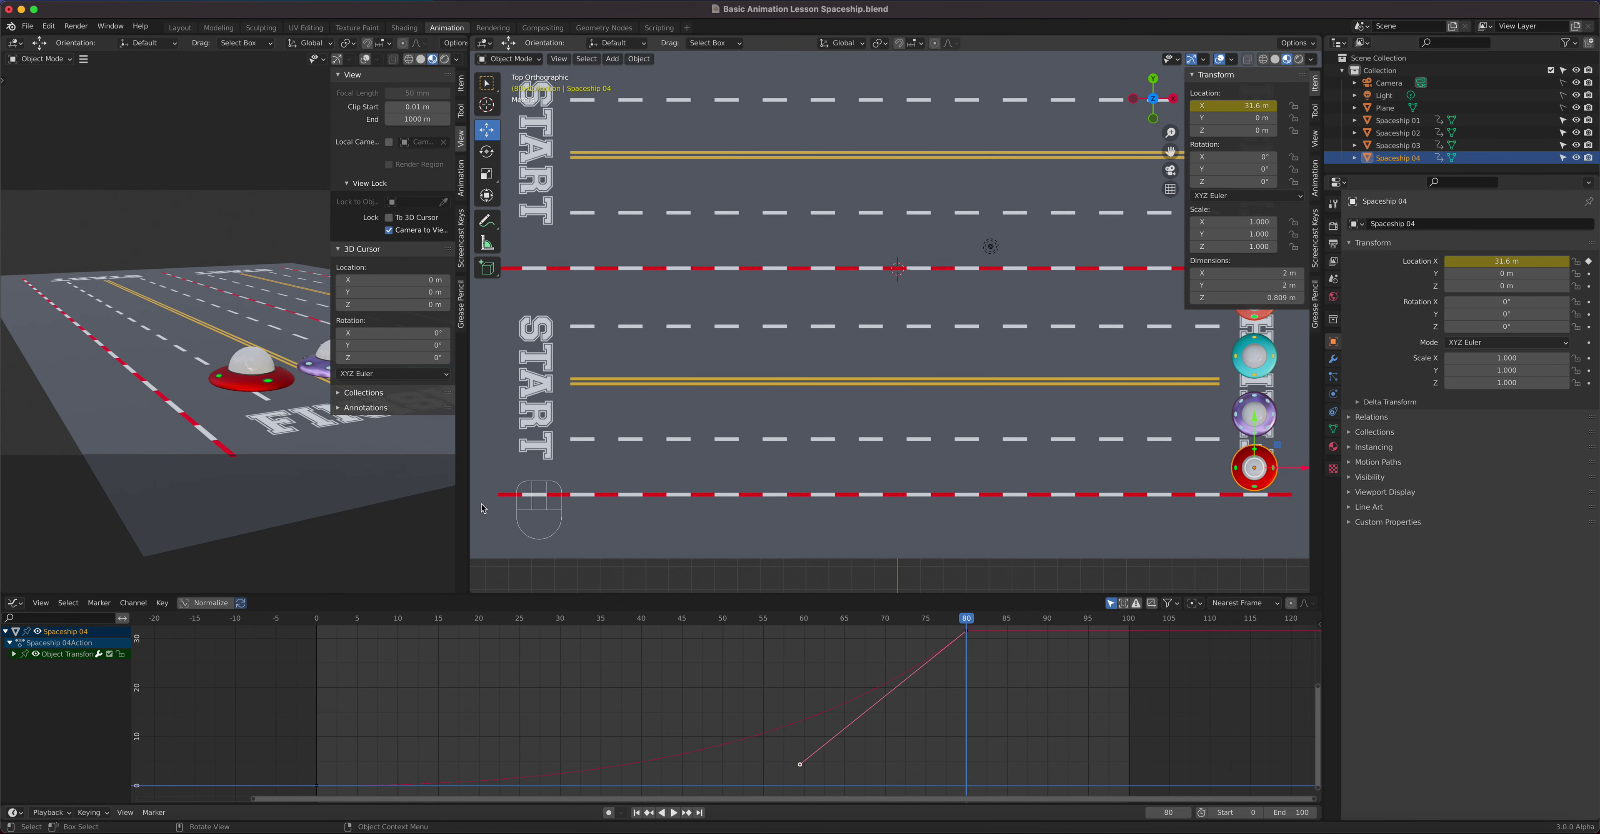
Return to frame 0 and step back and forth through the opening frames to compare the four spaceships' starting speeds
{"action": "left_click_drag", "start_coordinate": [962, 623], "coordinate": [317, 621]}
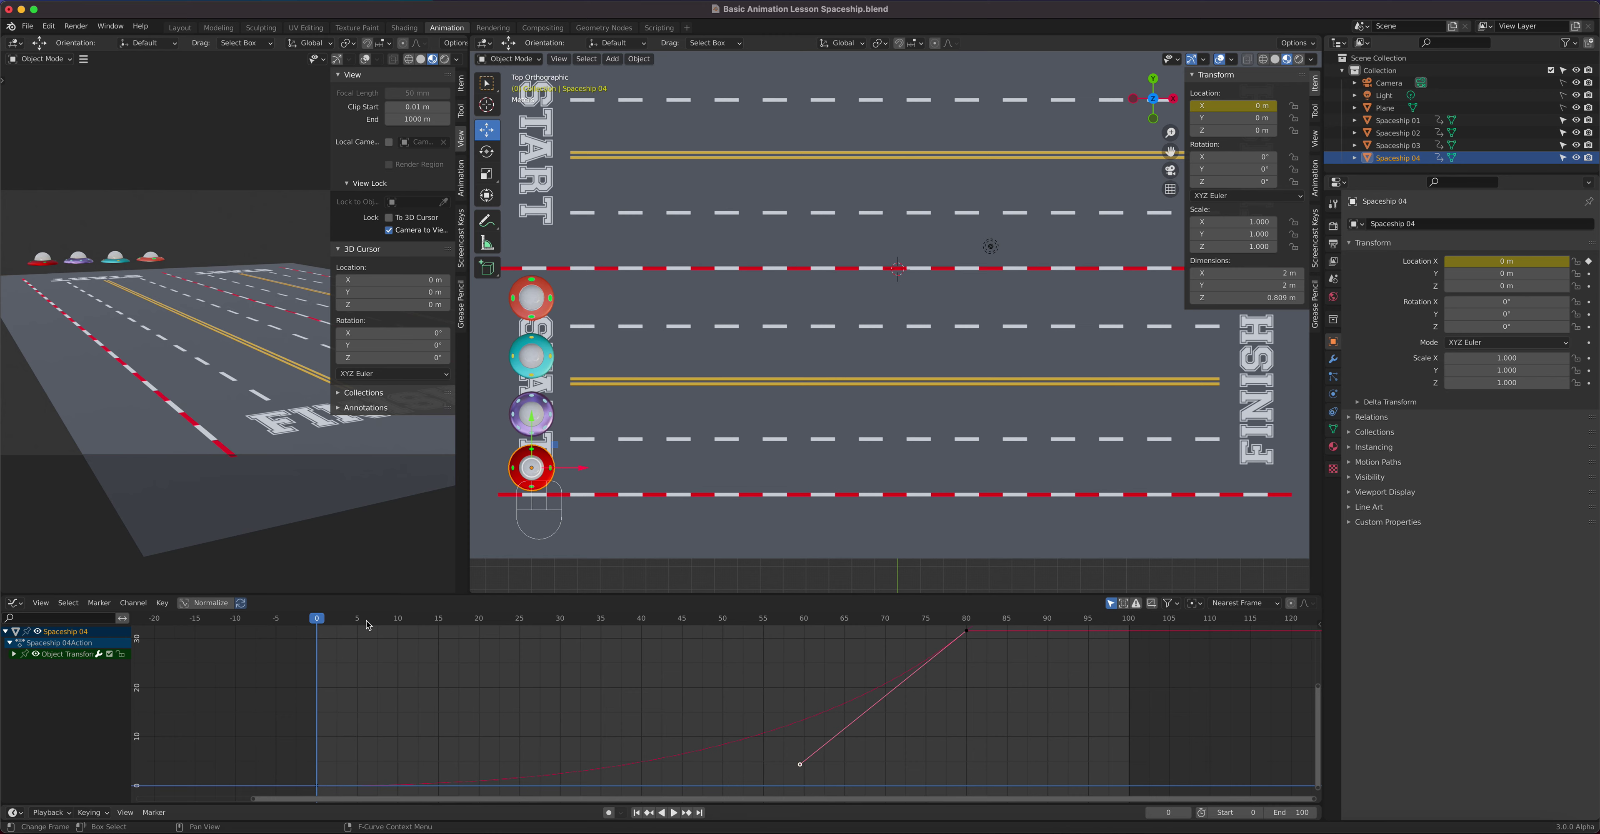
{"action": "key", "text": "Right"}
{"action": "key", "text": "Right"}
{"action": "key", "text": "Right"}
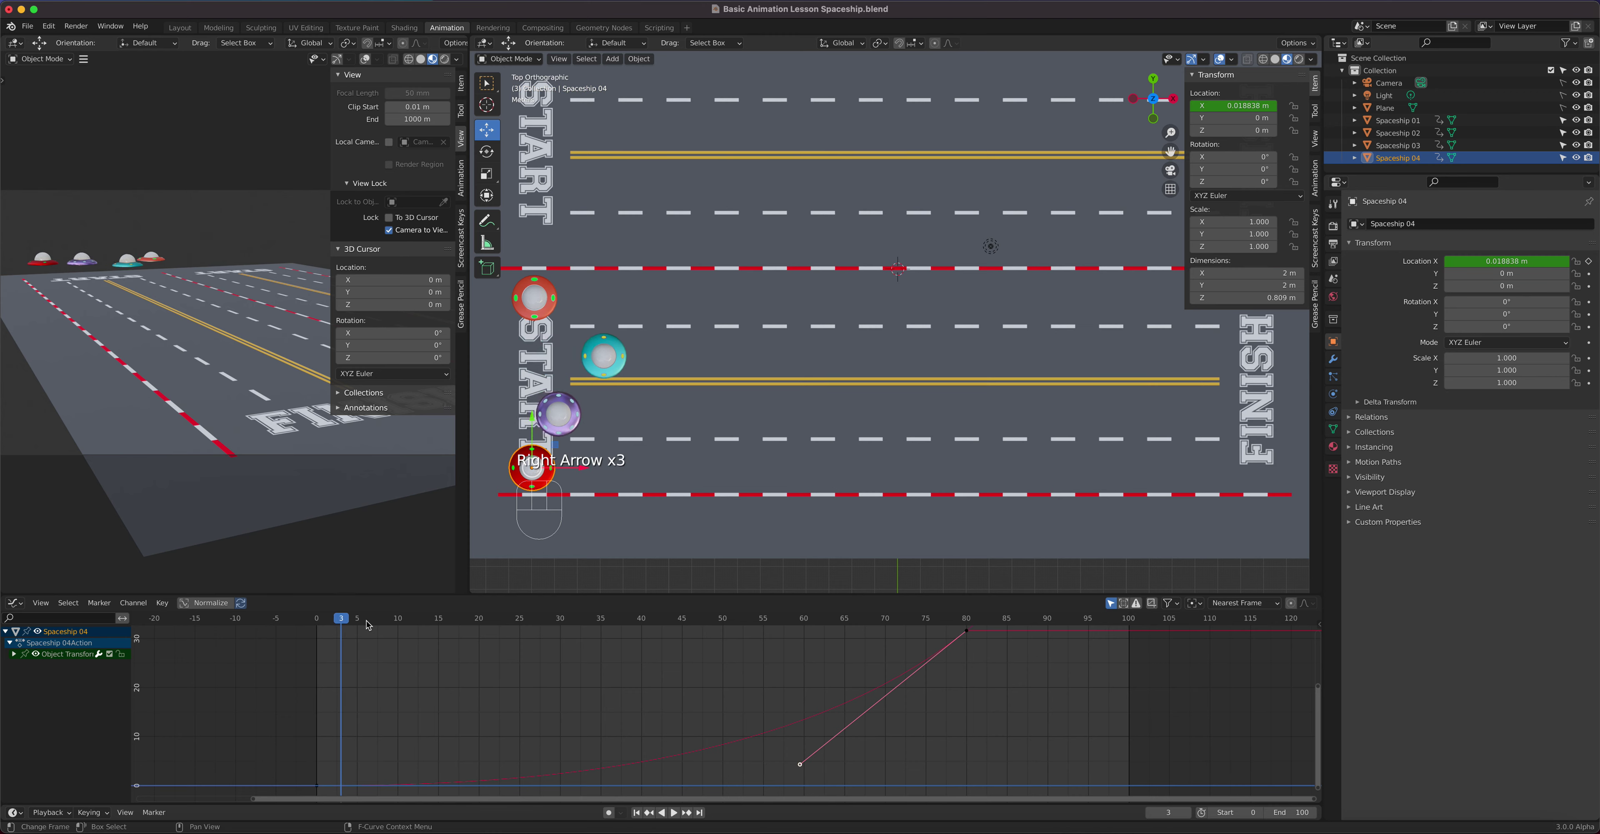
{"action": "key", "text": "Left"}
{"action": "key", "text": "Left"}
{"action": "key", "text": "Left"}
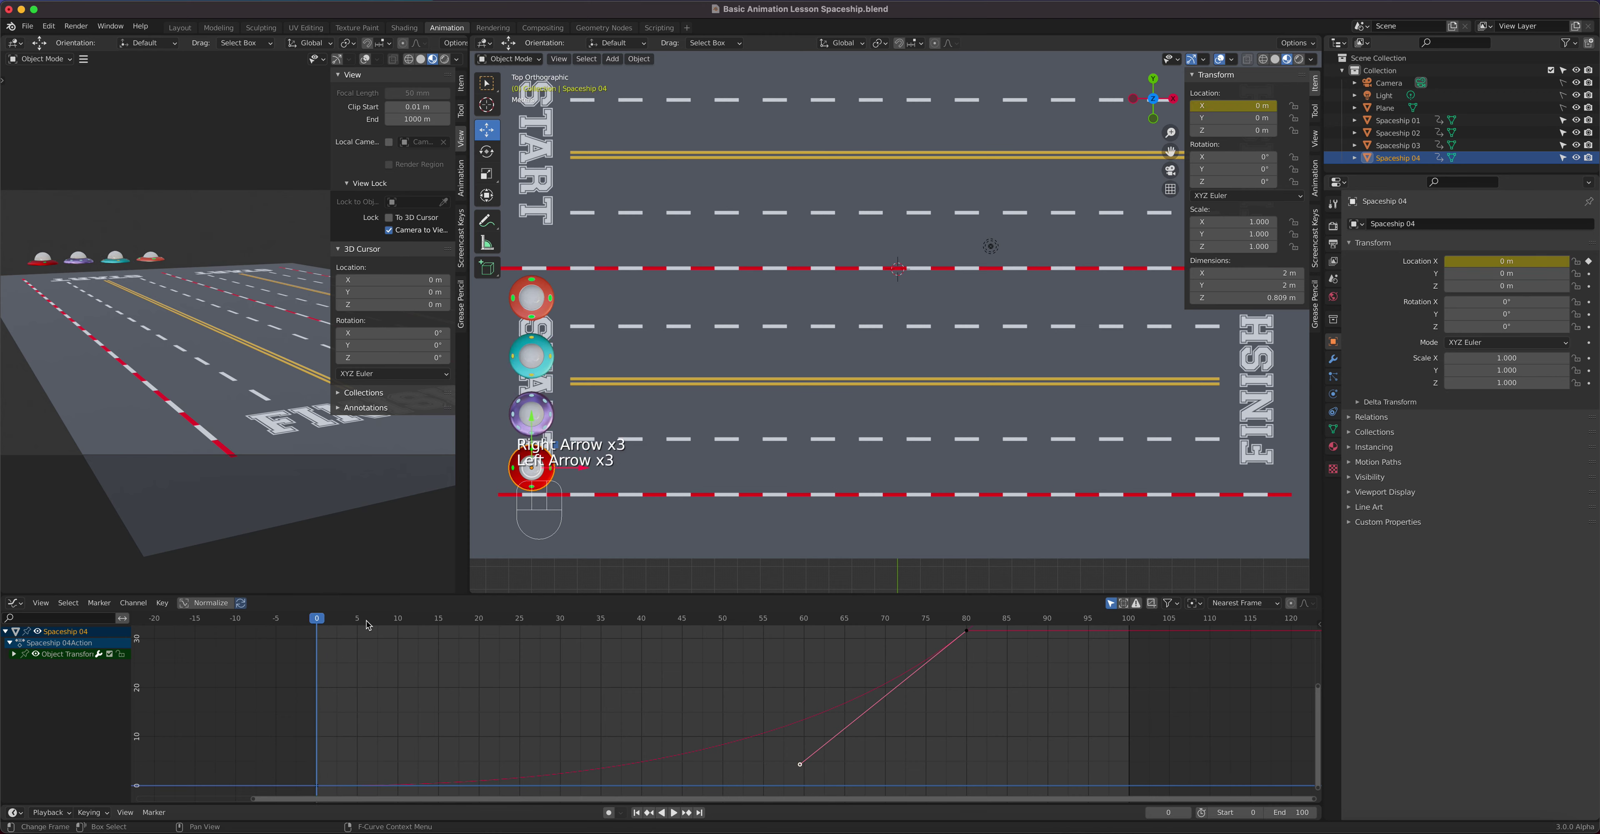
{"action": "key", "text": "Right"}
{"action": "key", "text": "Right"}
{"action": "key", "text": "Right"}
{"action": "key", "text": "Right"}
{"action": "key", "text": "Right"}
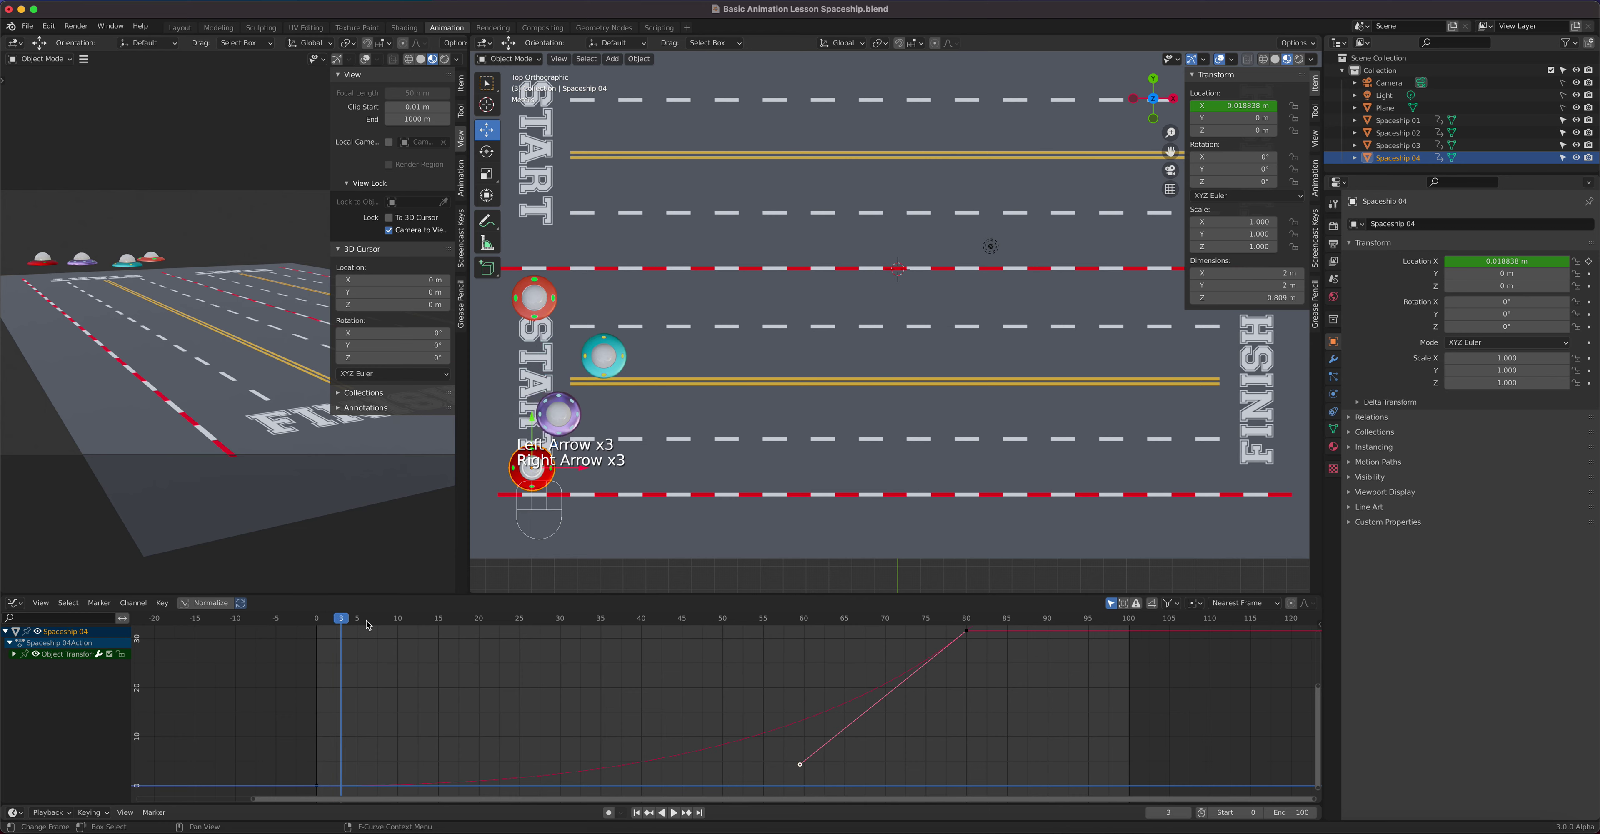
{"action": "key", "text": "Right"}
{"action": "key", "text": "Left"}
{"action": "key", "text": "Left"}
{"action": "key", "text": "Left"}
{"action": "key", "text": "Left"}
Step forward to frame 16, play the race in a short stretch, and move to frame 46 to compare the spaceships' positions
{"action": "key", "text": "Right"}
{"action": "key", "text": "Right"}
{"action": "key", "text": "Right"}
{"action": "key", "text": "Right"}
{"action": "key", "text": "Right"}
{"action": "key", "text": "Right"}
{"action": "key", "text": "Right"}
{"action": "key", "text": "Right"}
{"action": "key", "text": "Right"}
{"action": "key", "text": "Right"}
{"action": "key", "text": "Right"}
{"action": "key", "text": "Right"}
{"action": "key", "text": "Right"}
{"action": "key", "text": "Right"}
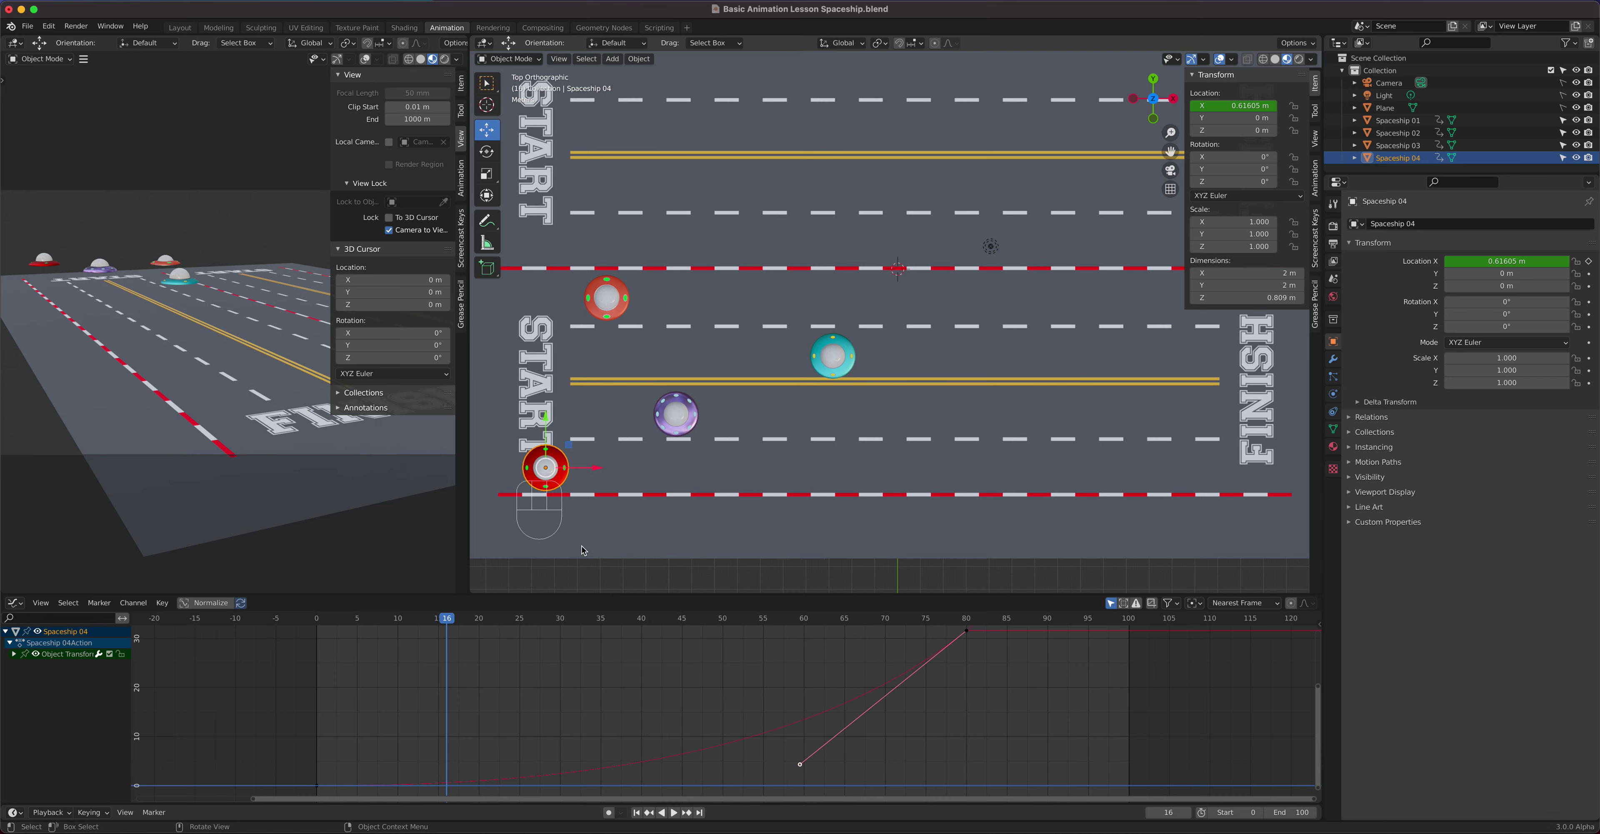
{"action": "key", "text": "space"}
{"action": "left_click", "coordinate": [915, 642]}
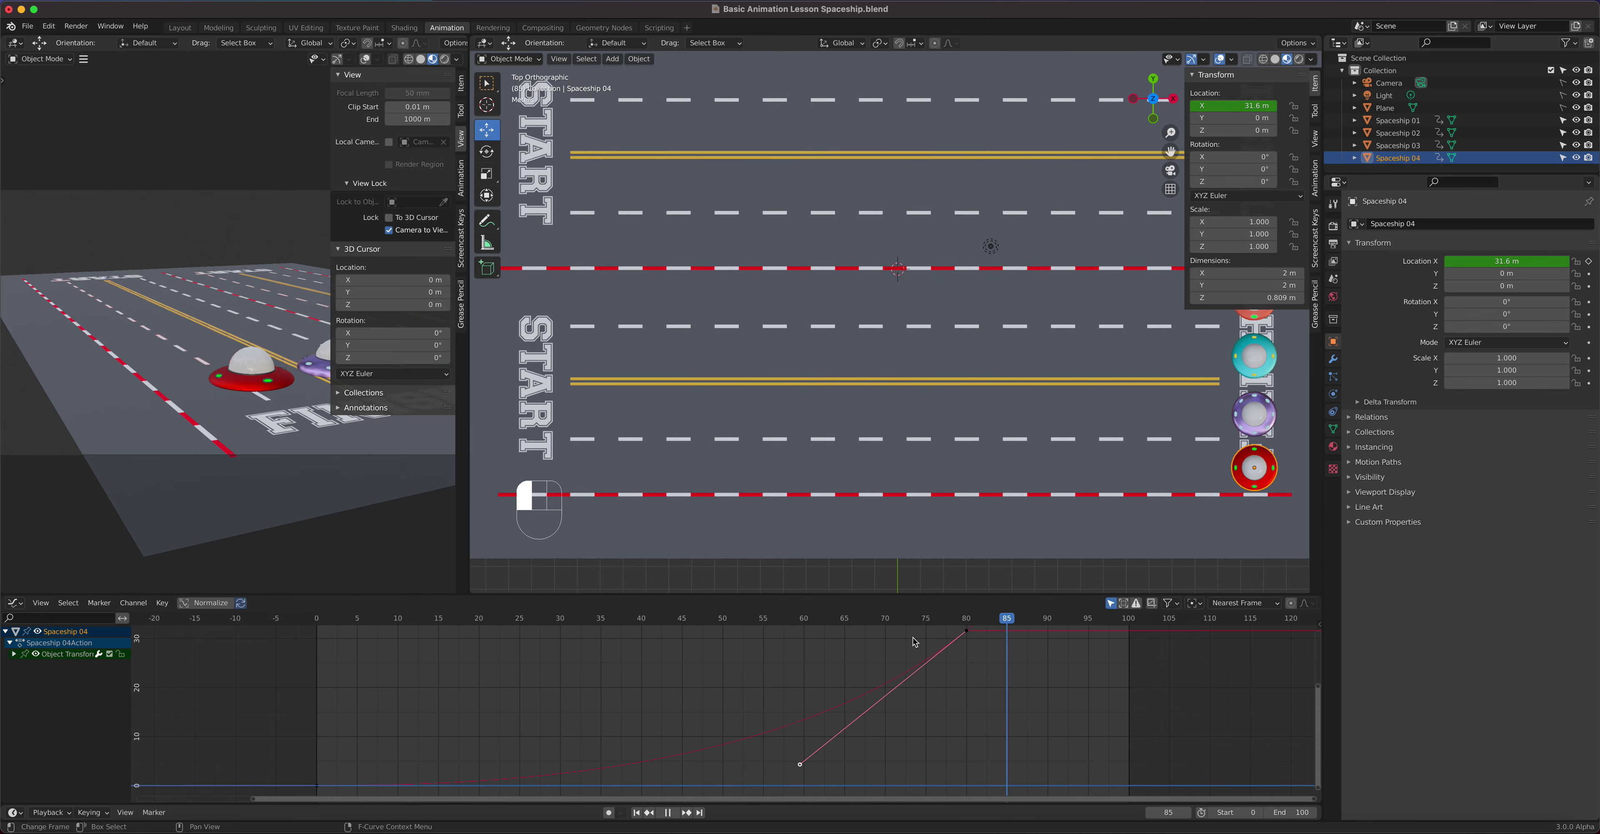
{"action": "key", "text": "space"}
{"action": "left_click", "coordinate": [690, 634]}
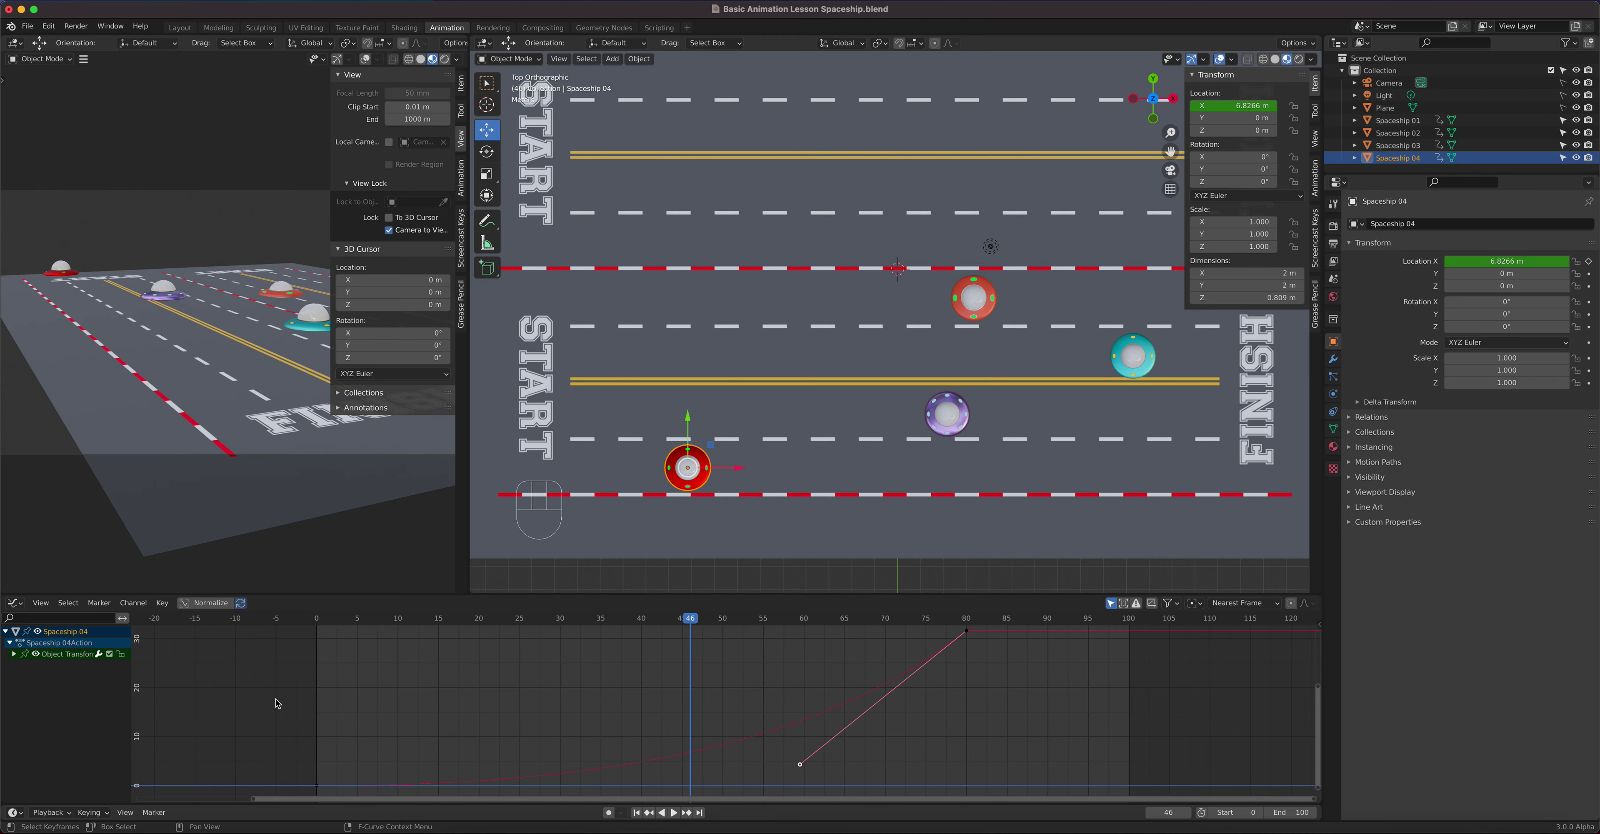
Switch the Graph Editor area to the Dope Sheet
{"action": "left_click", "coordinate": [12, 603]}
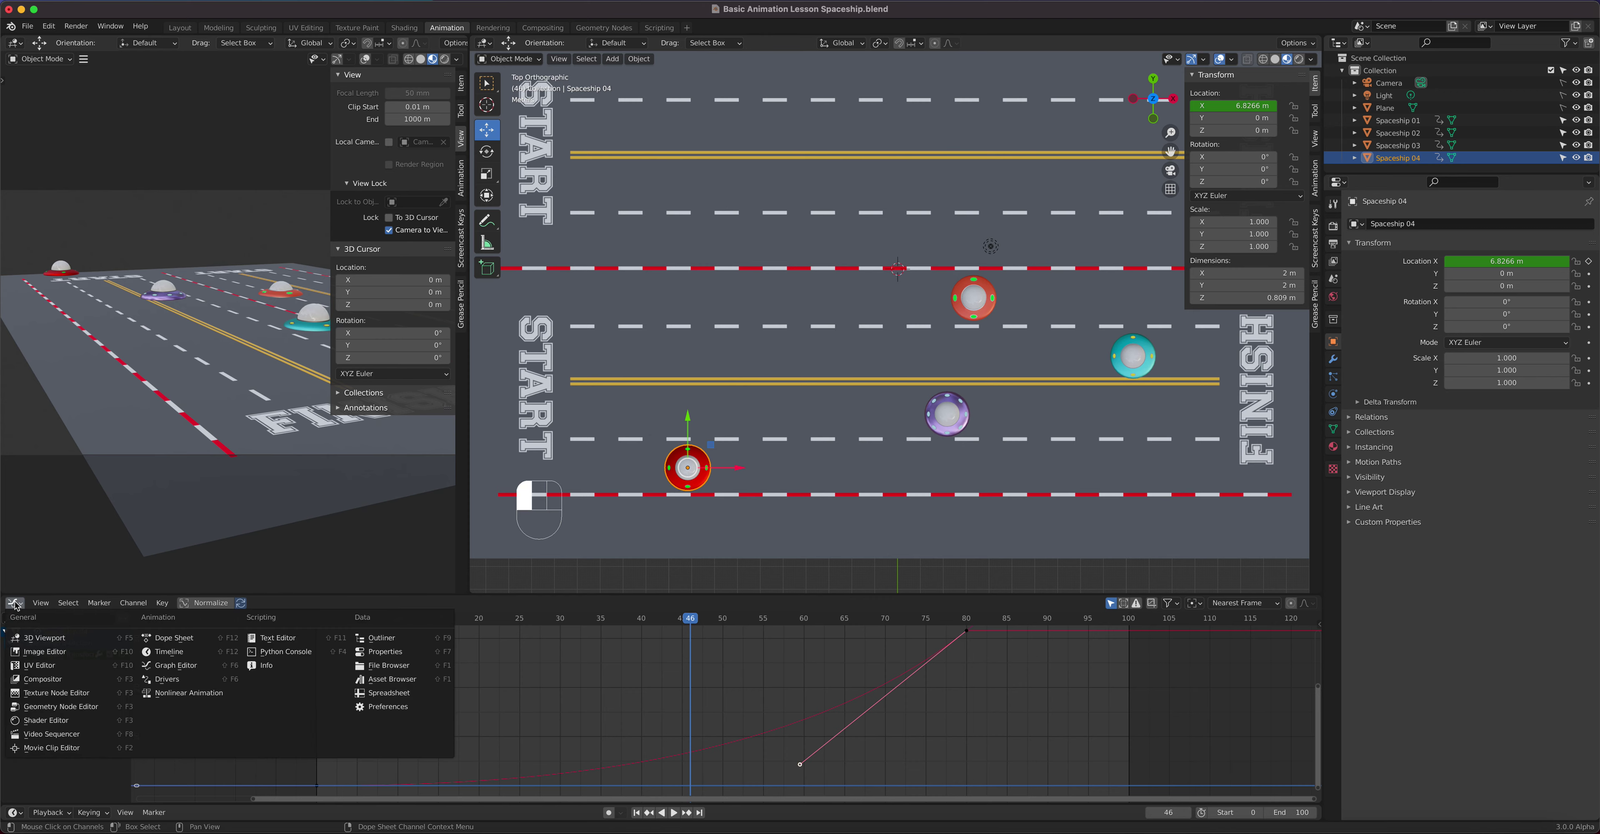
{"action": "left_click", "coordinate": [197, 640]}
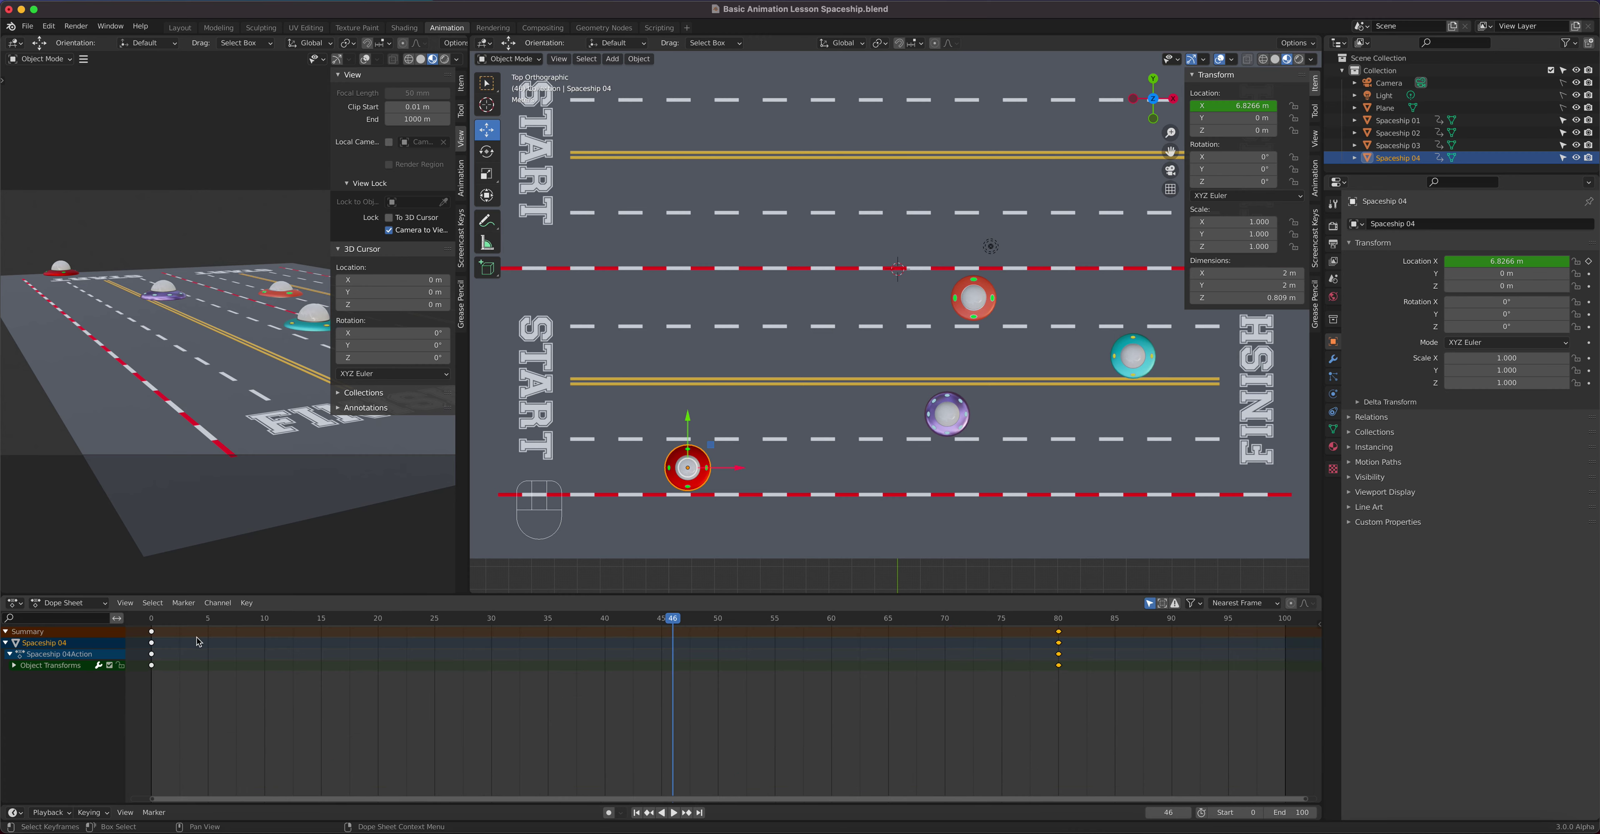
Play the race to compare all four spaceships' motion, stop playback, and return to frame 0
{"action": "key", "text": "shift+ctrl+space"}
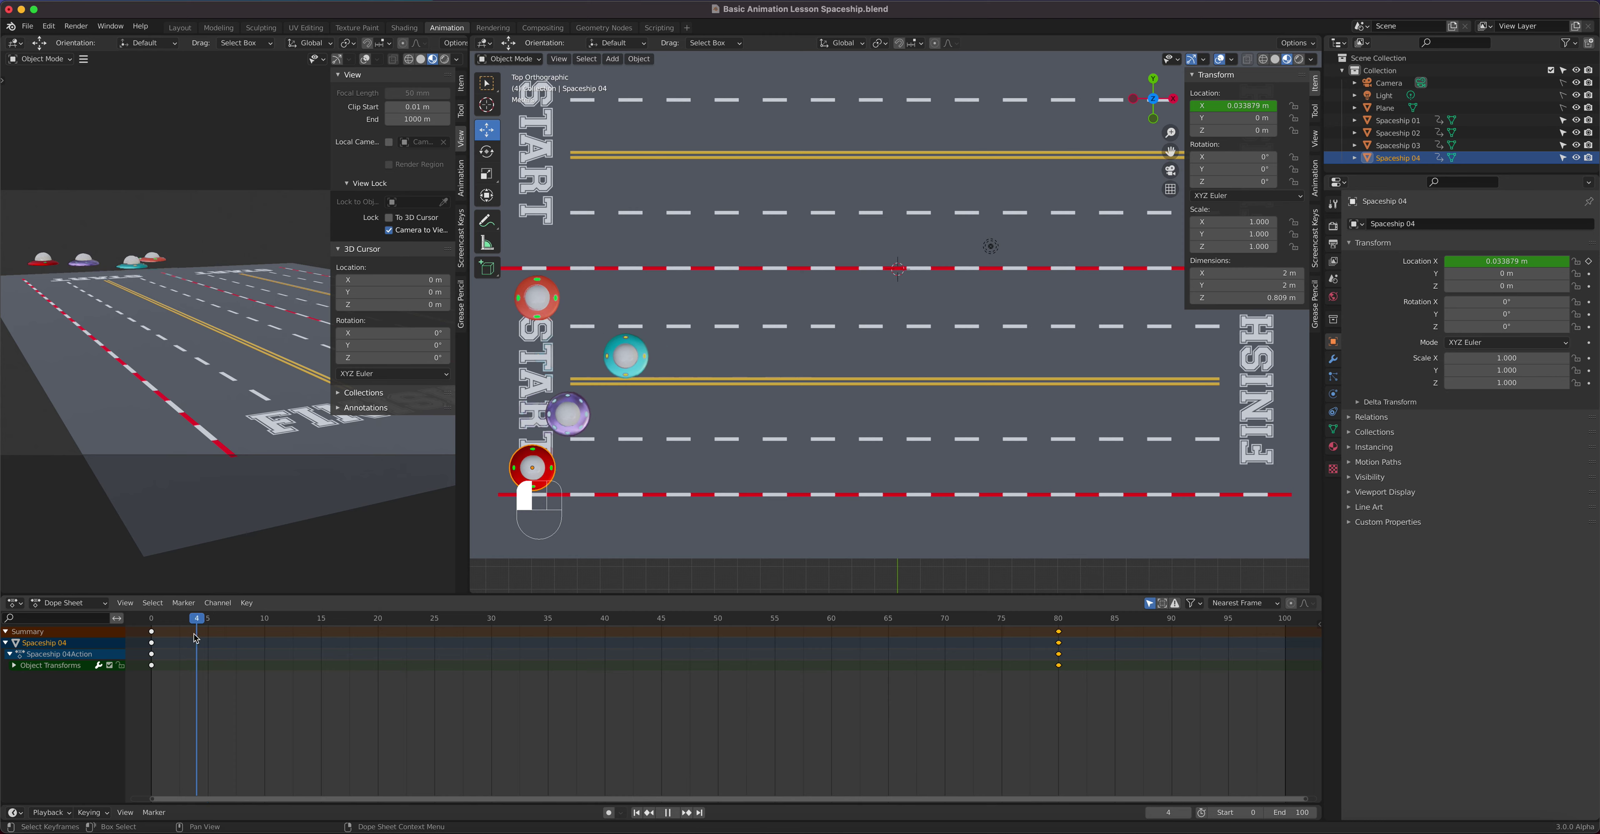
{"action": "key", "text": "space"}
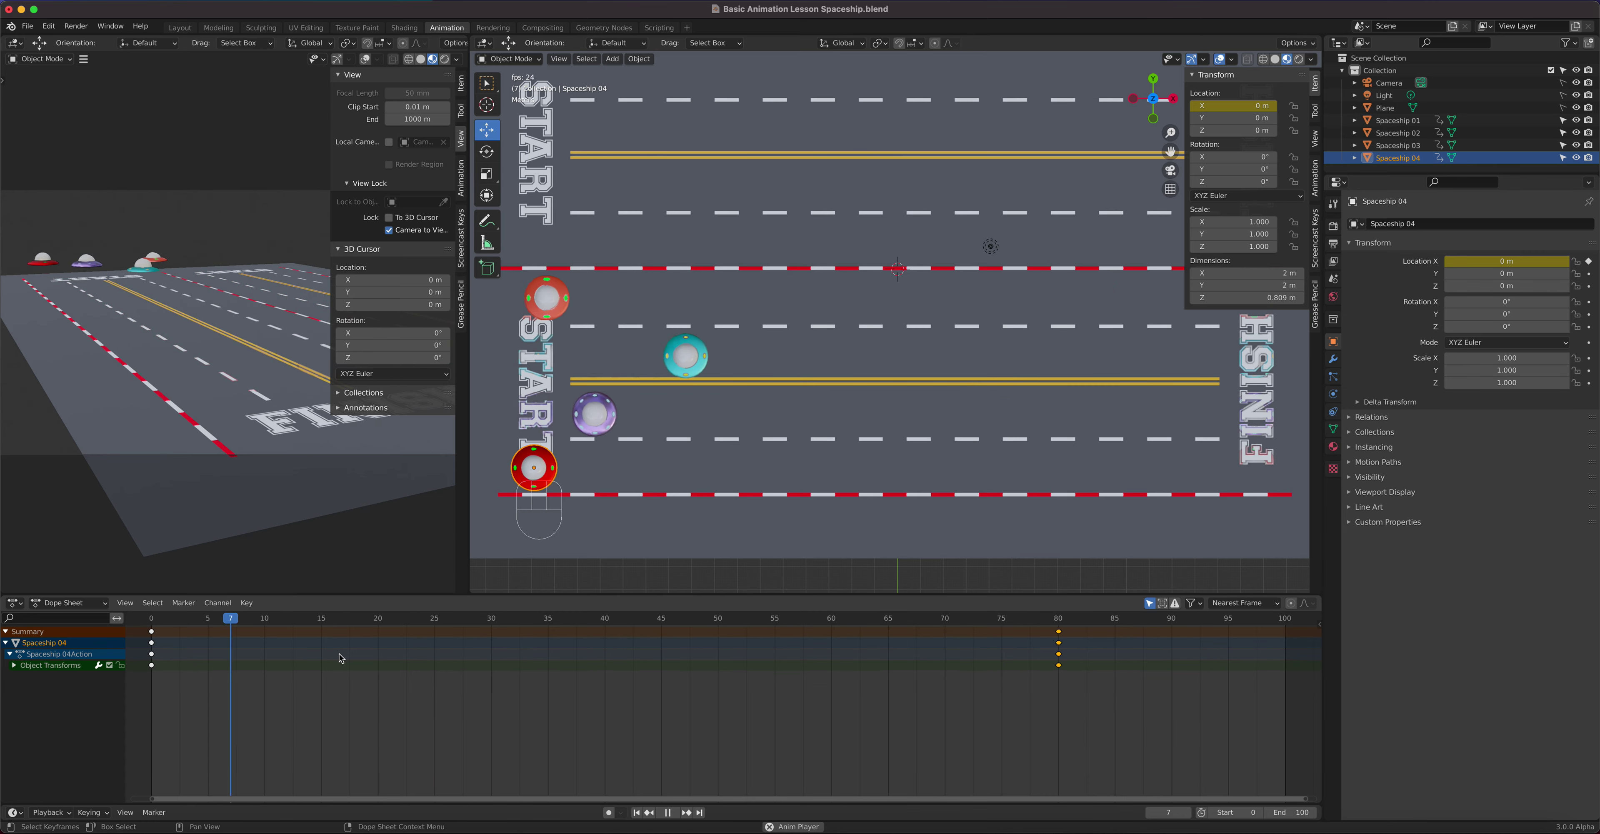
{"action": "key", "text": "space"}
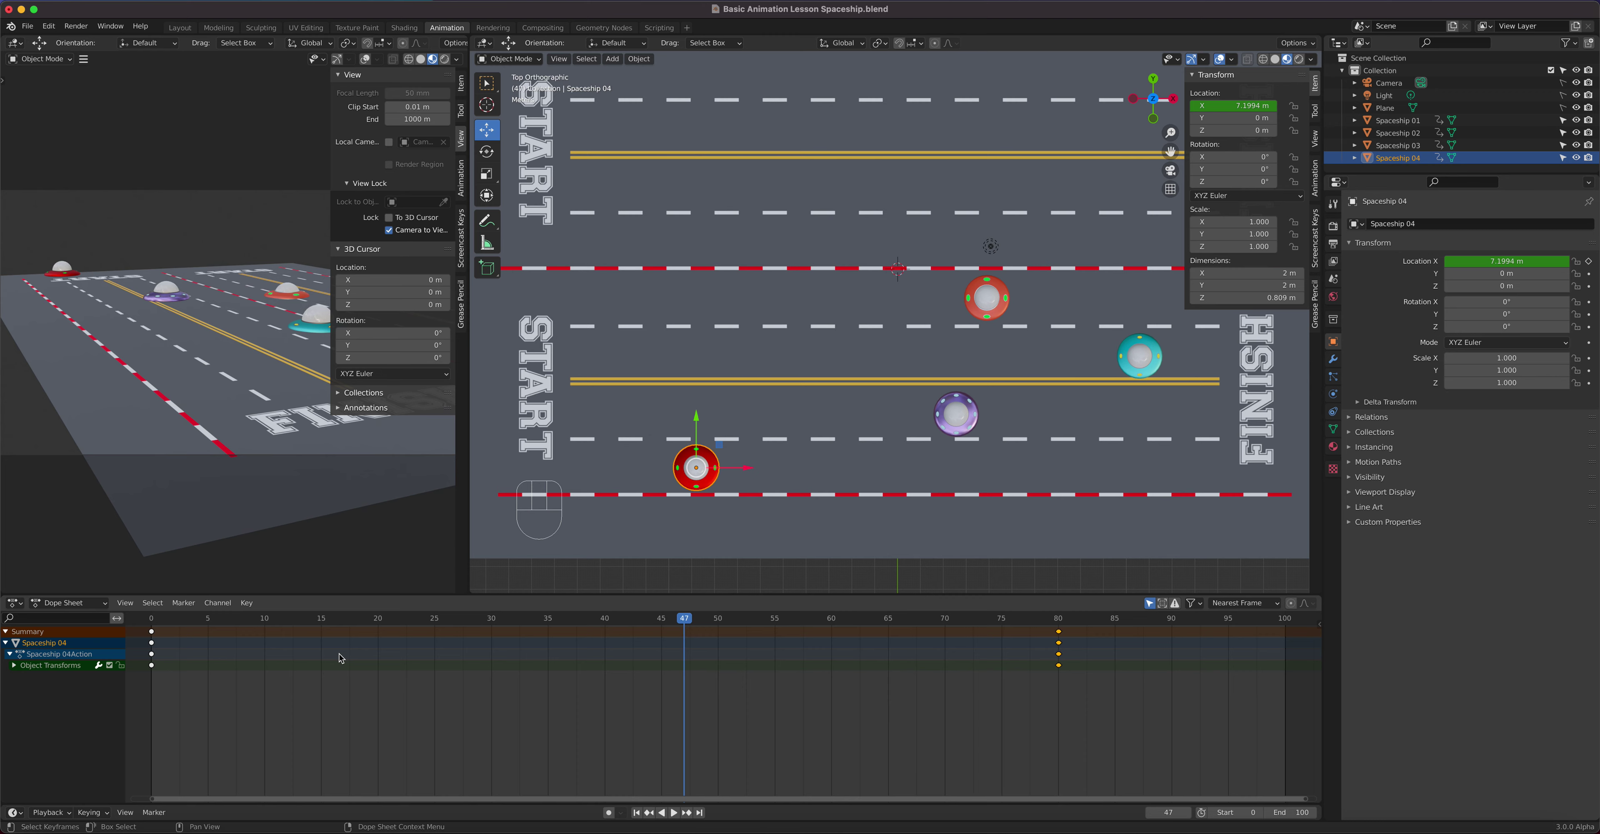
{"action": "left_click_drag", "start_coordinate": [690, 621], "coordinate": [156, 708]}
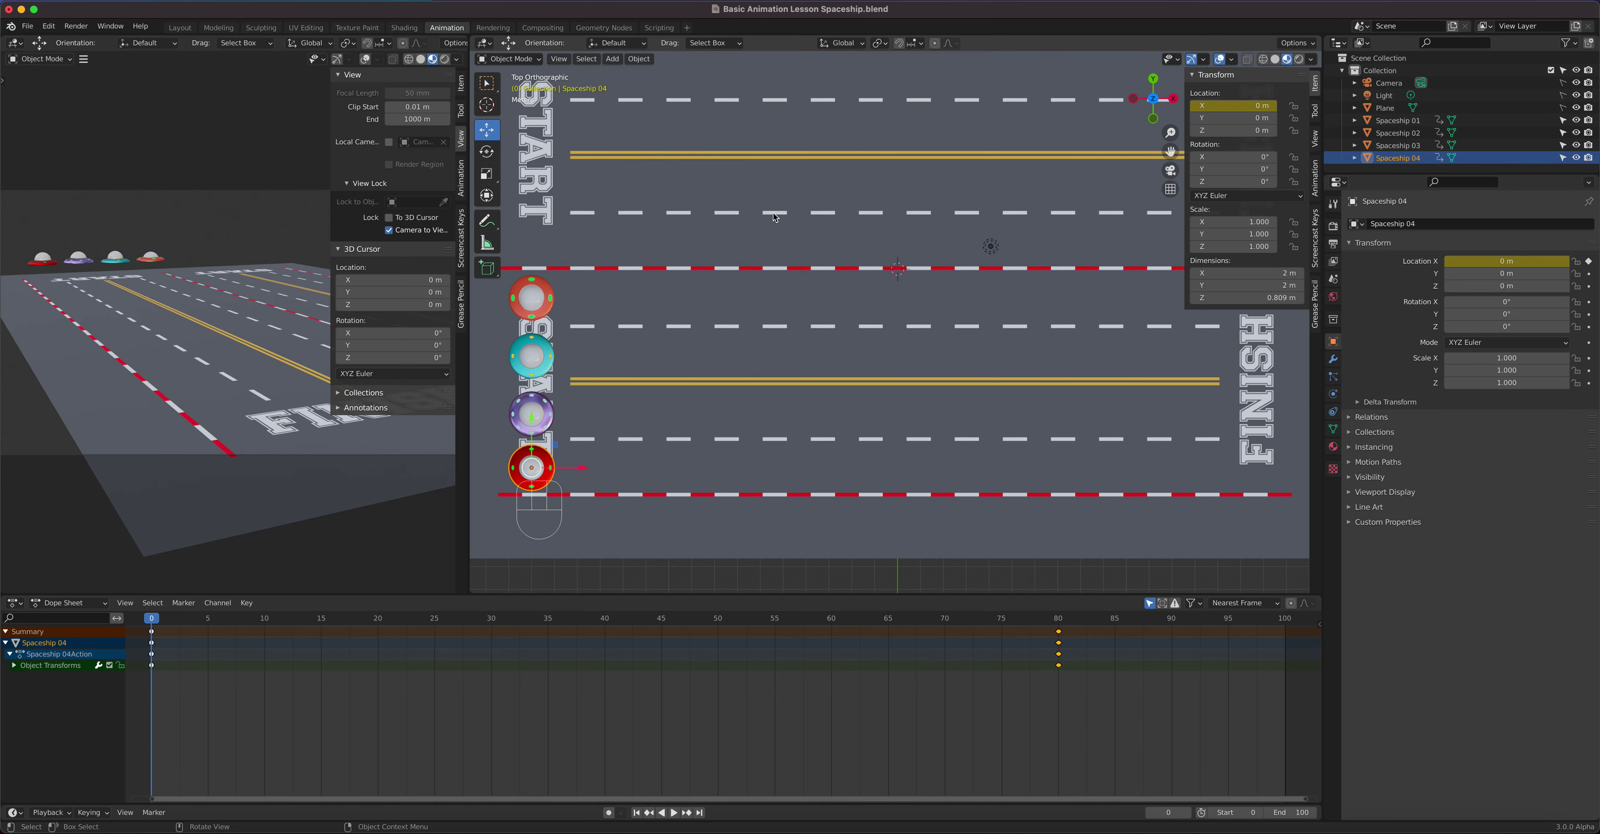
{"action": "middle_click_drag", "start_coordinate": [852, 209], "coordinate": [858, 265], "text": "shift"}
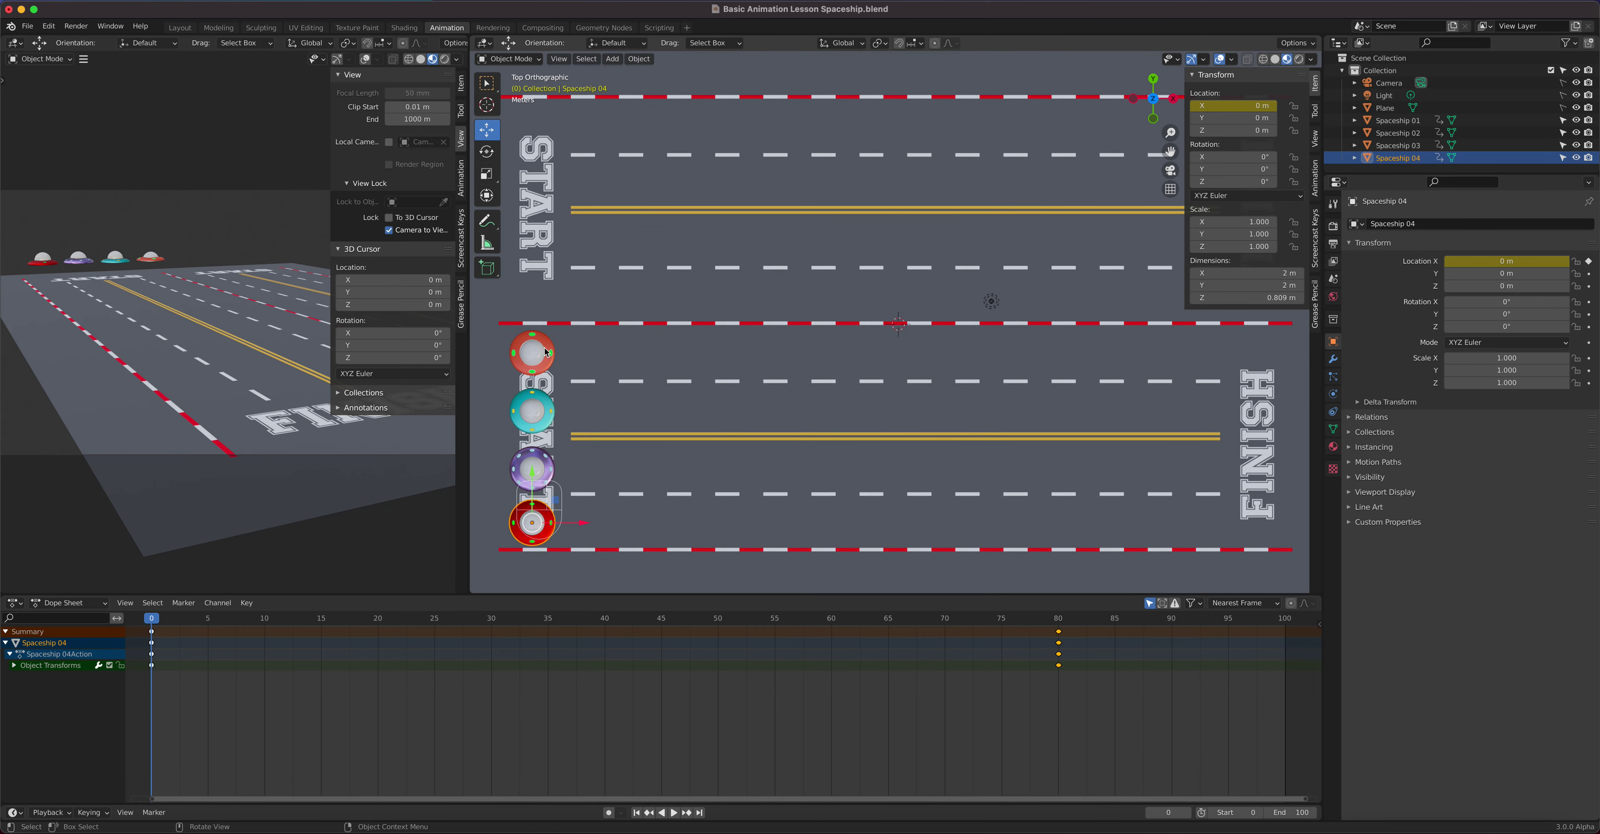